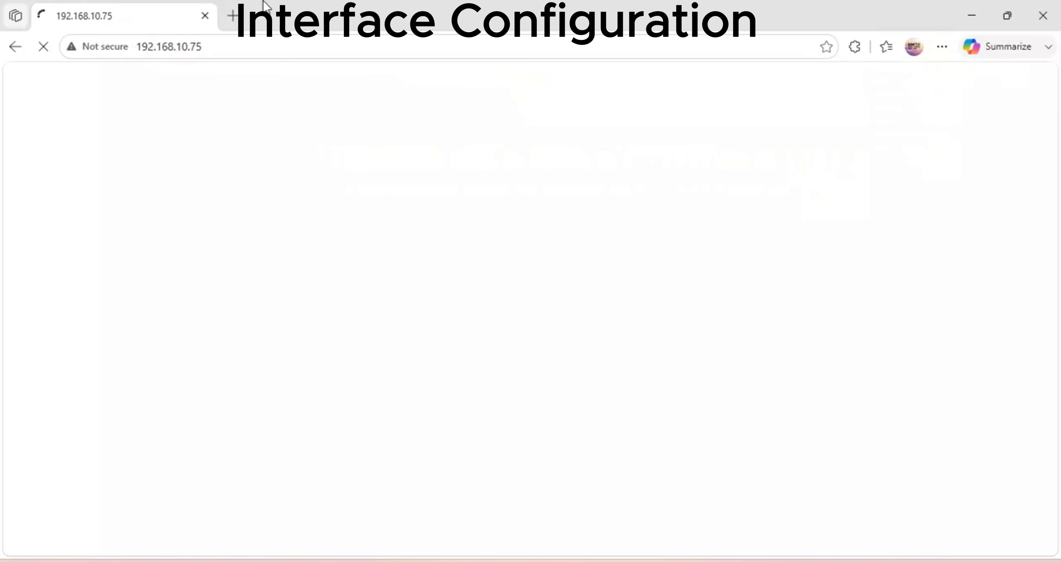
Load the 192.168.10.76 FortiGate login page in a new Edge tab beside the 192.168.10.75 tab.
key("ctrl+t")
type("192.168.10.76")
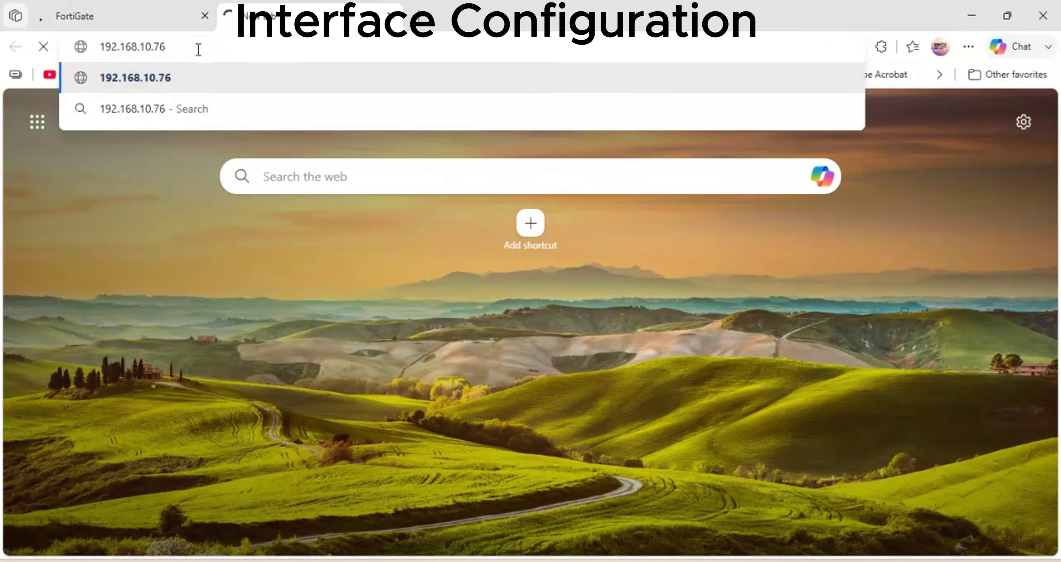
key("Return")
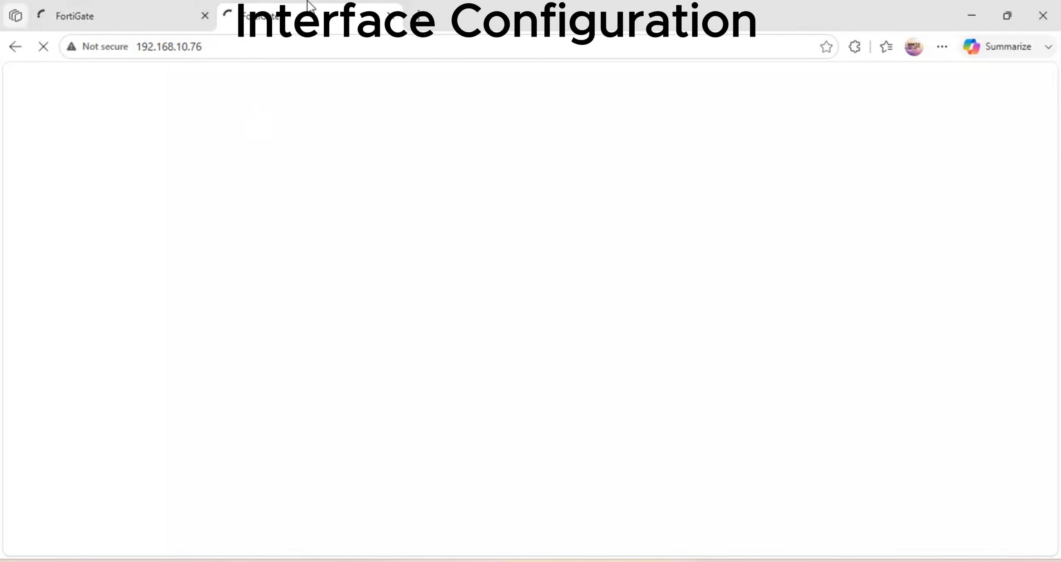
left_click(86, 16)
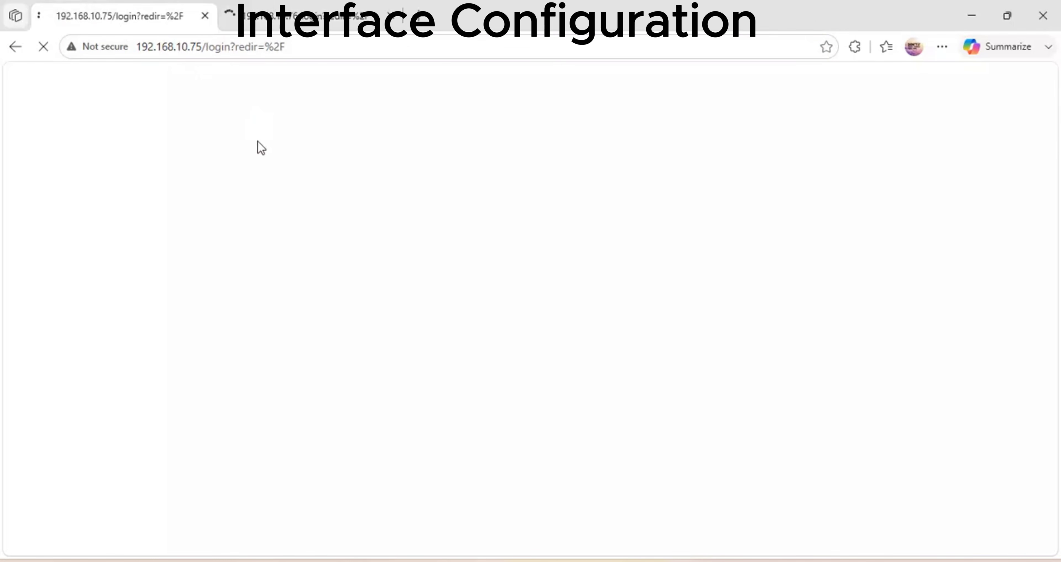
left_click(307, 16)
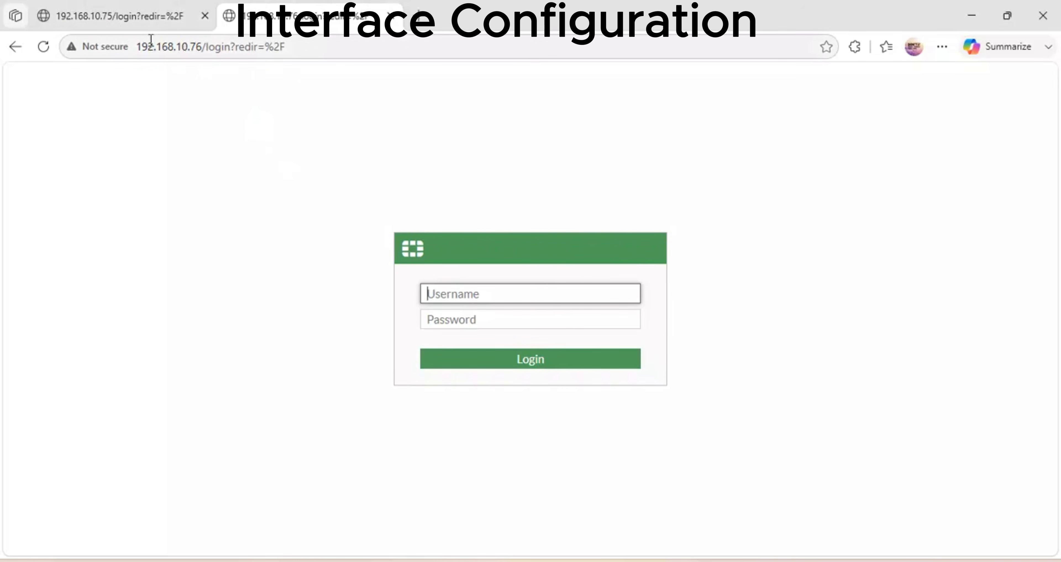
left_click(148, 31)
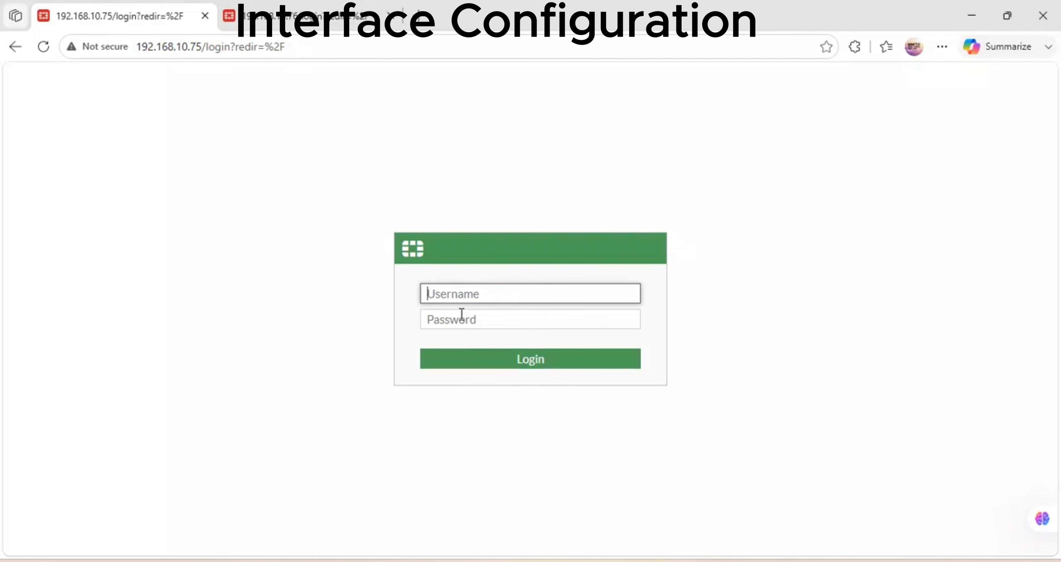
Check the MAIN-CAMPUS-HUB PuTTY console showing port5 at 192.168.10.75, then bring GNS3 forward.
mouse_move(329, 559)
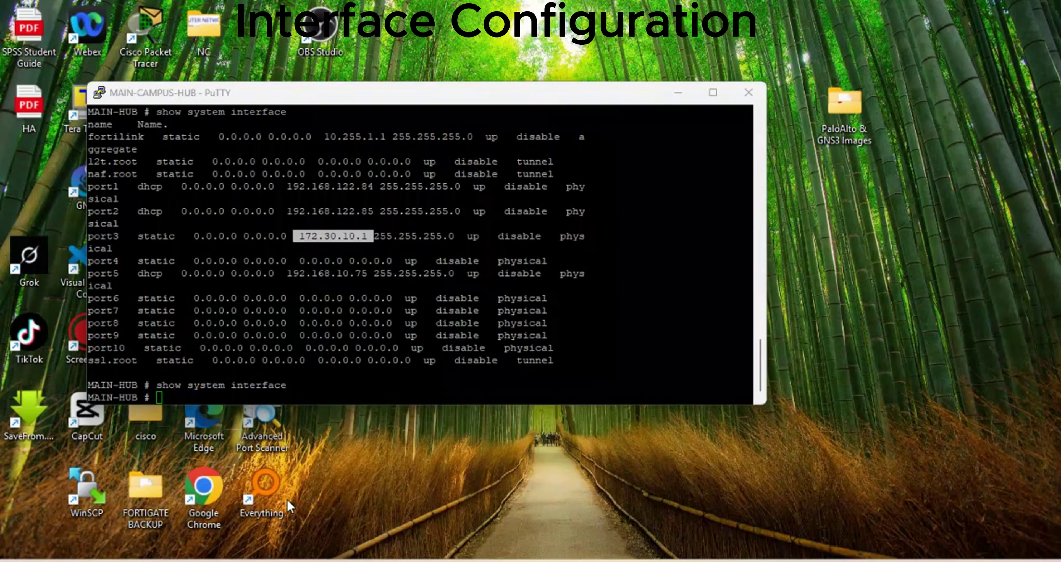
left_click(287, 500)
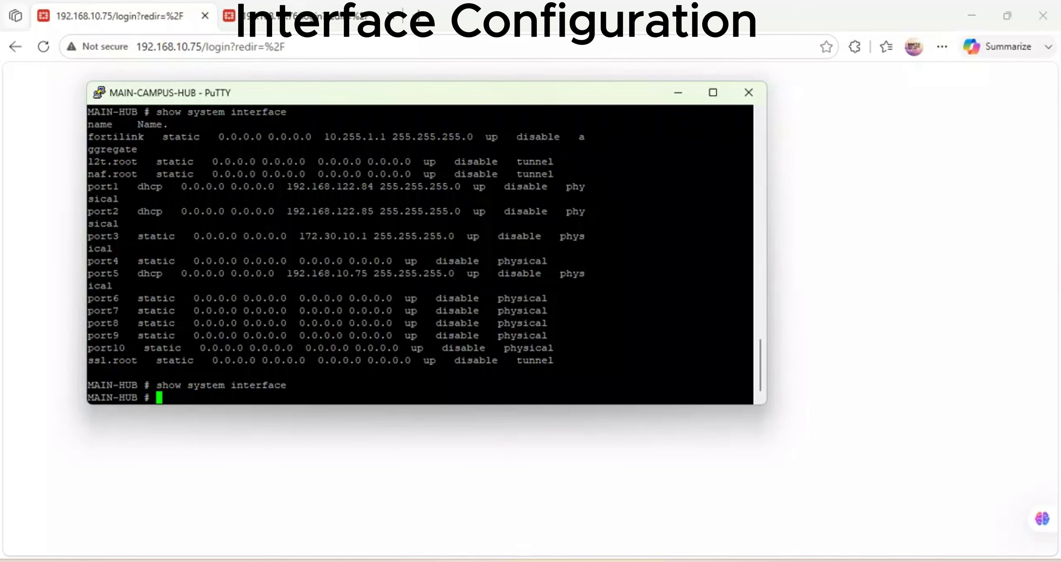
mouse_move(498, 559)
left_click(498, 491)
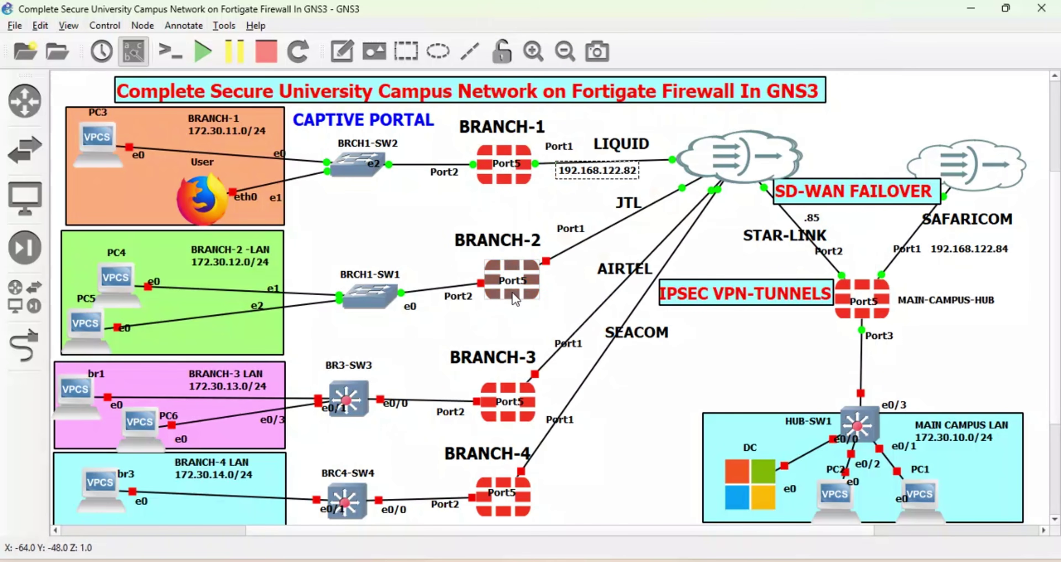
Start the BRANCH-2 and BRANCH-3 firewalls in GNS3, then go back to the browser.
right_click(516, 299)
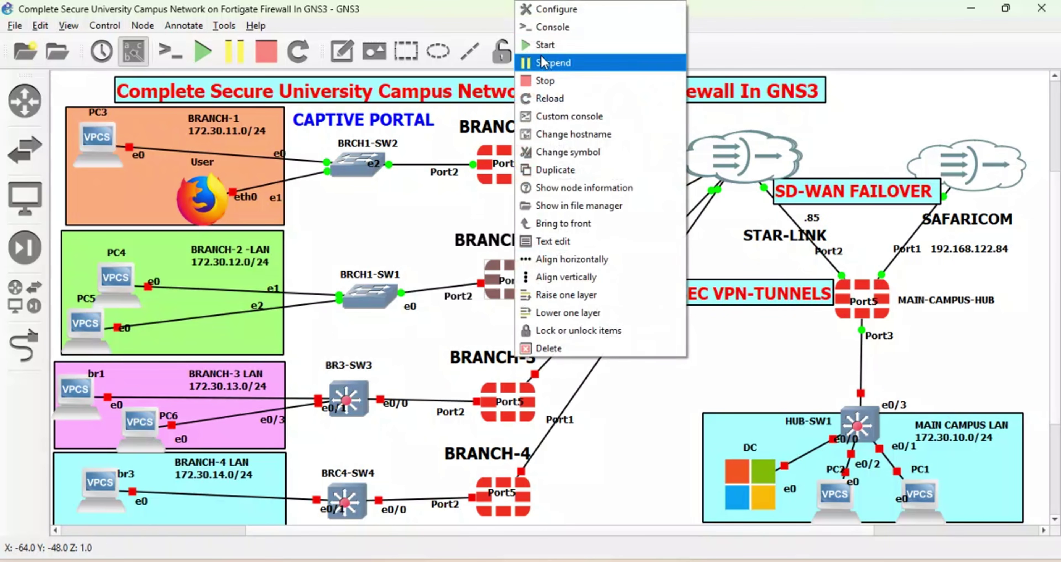
left_click(546, 46)
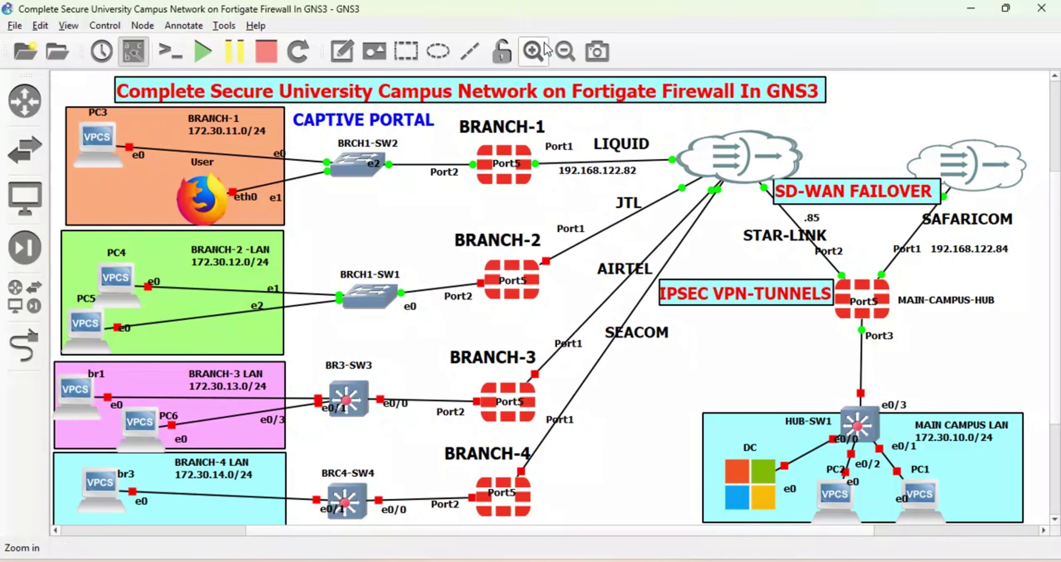
right_click(505, 393)
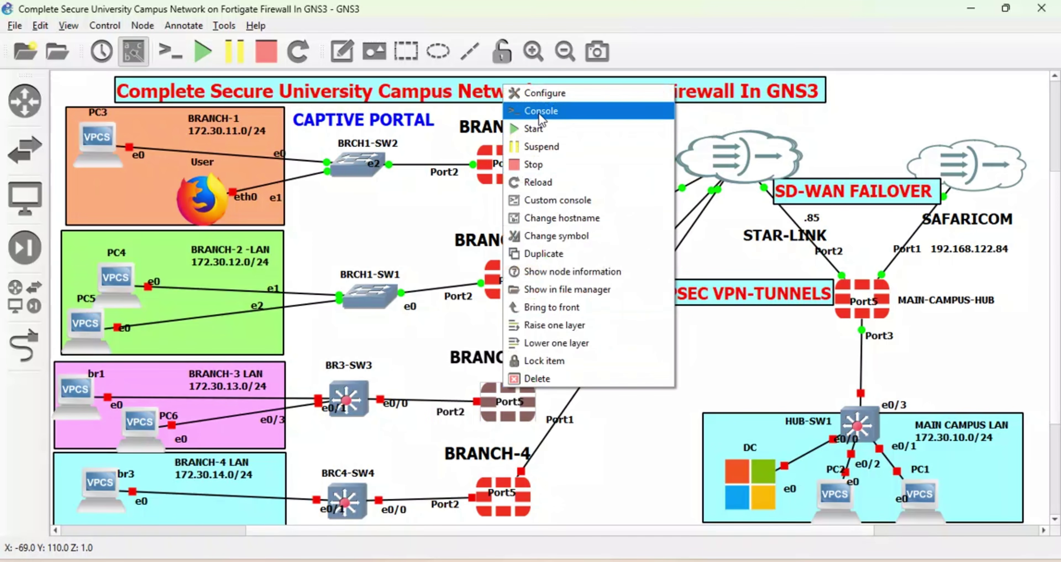
left_click(538, 129)
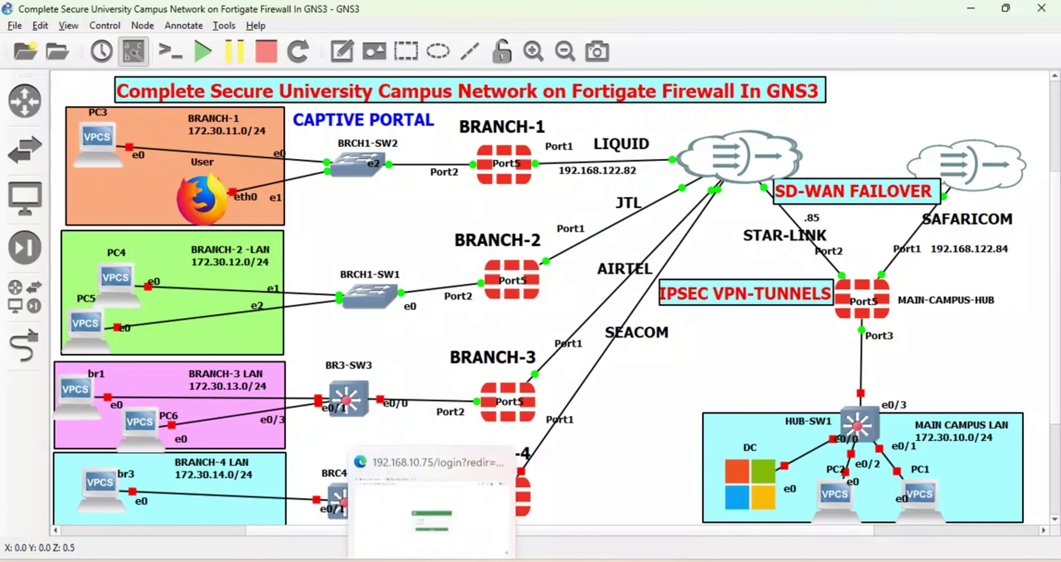
left_click(422, 500)
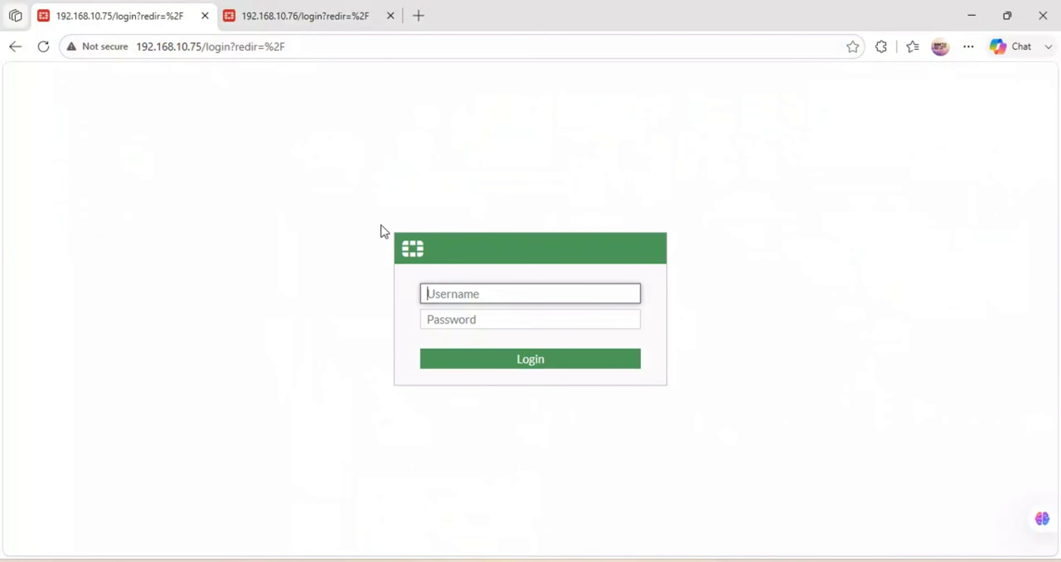
Log in to the MAIN-HUB FortiGate as admin with its password.
type("admin")
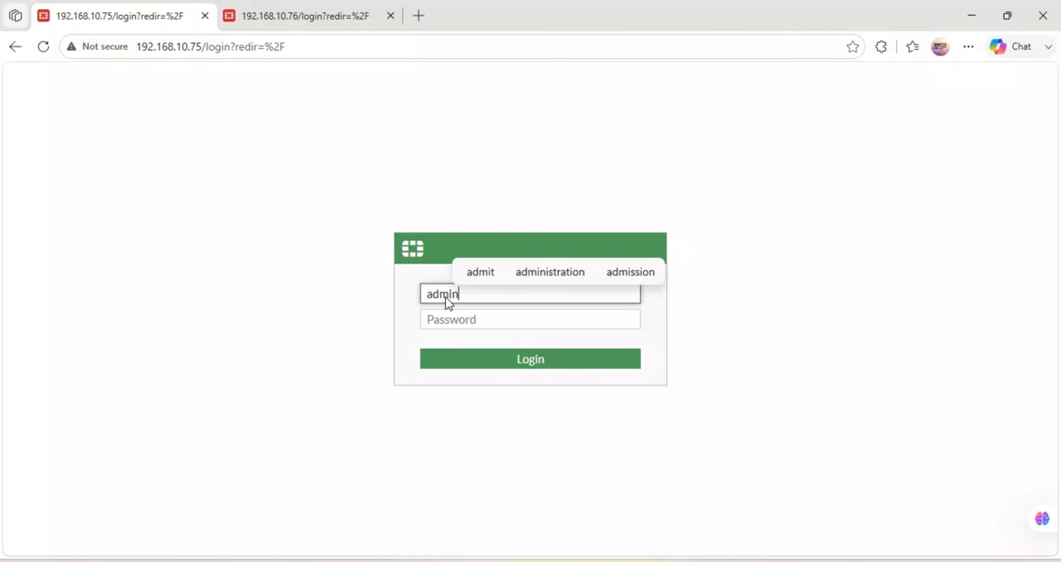
key("Tab")
type("•••••")
key("Return")
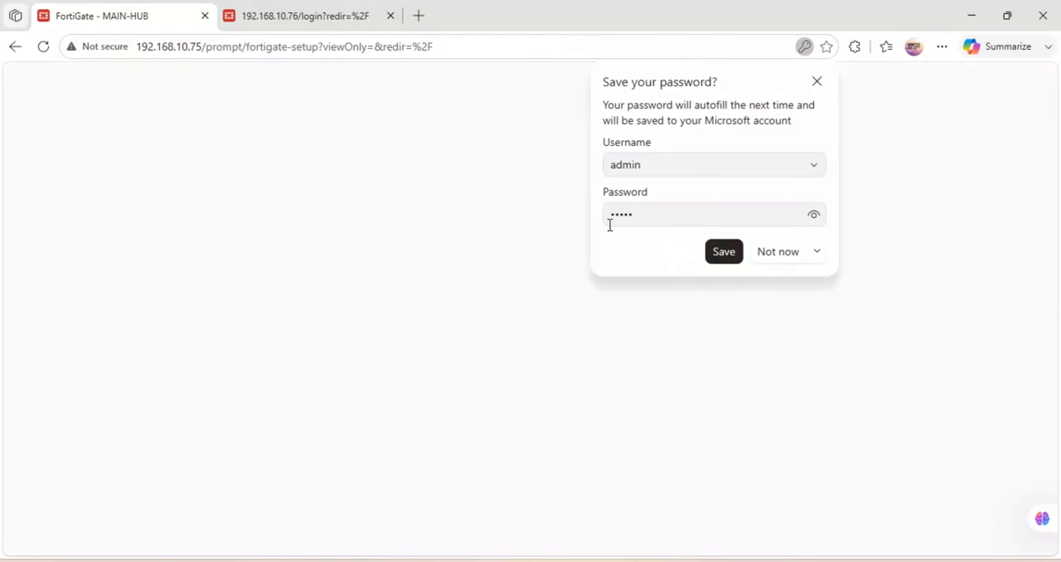
Decline saving the password, accept default dashboards, and turn off the FortiOS 7.0.0 overview.
left_click(774, 251)
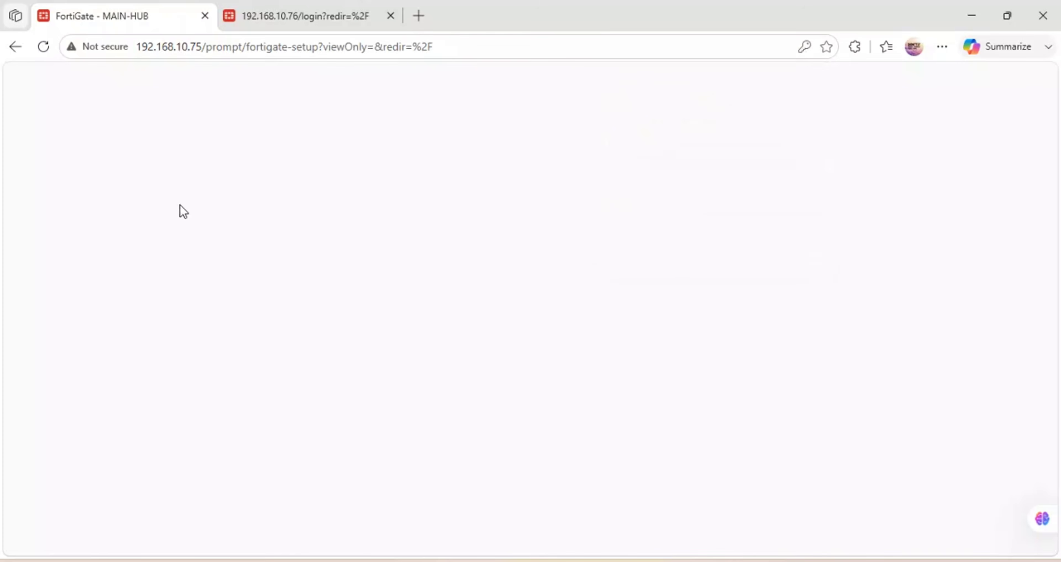
left_click(481, 396)
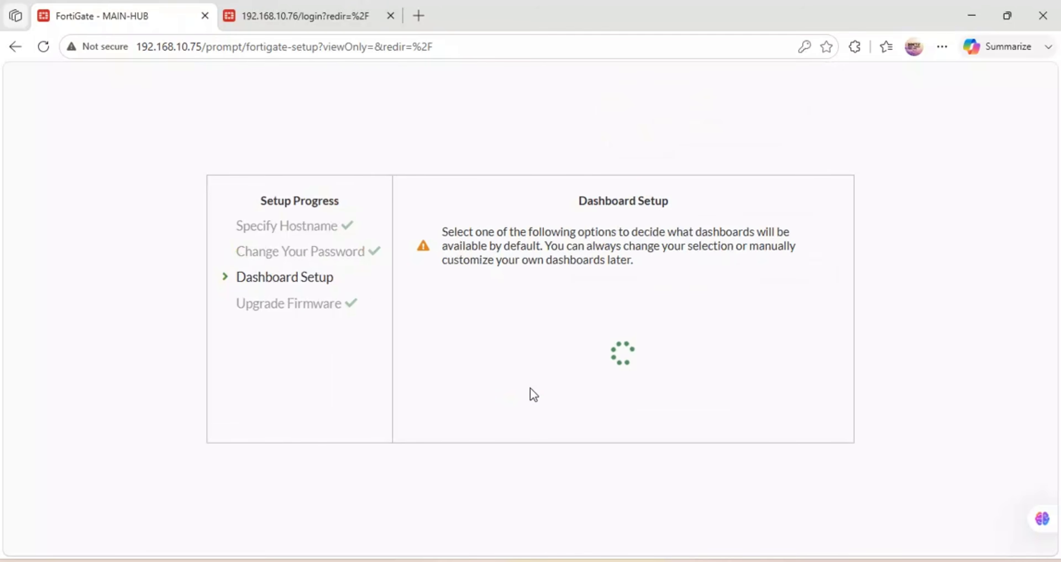
left_click(583, 421)
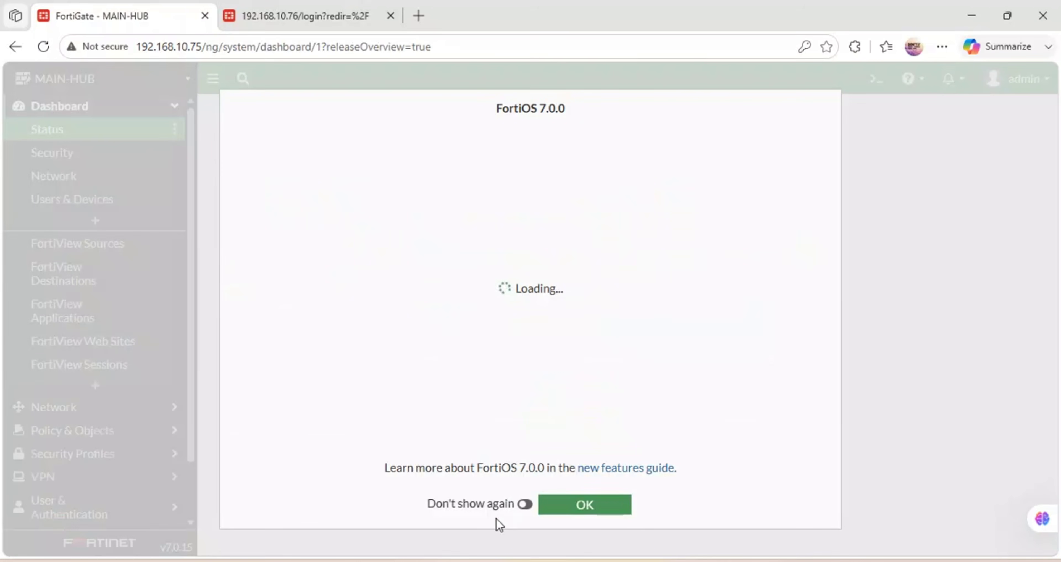
left_click(523, 504)
left_click(593, 510)
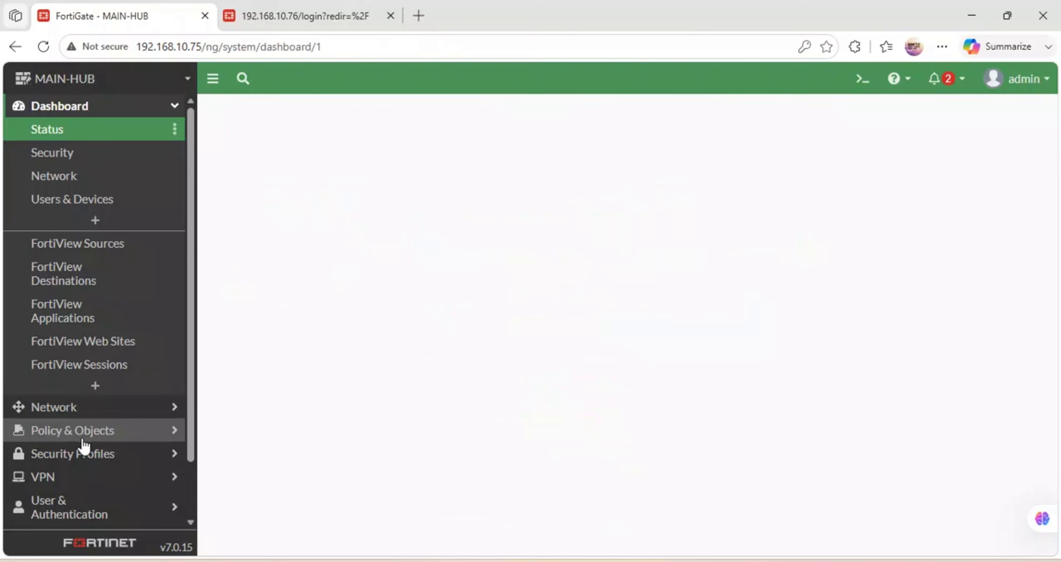
Open MAIN-HUB's System > Settings page.
scroll(66, 484, "down", 2)
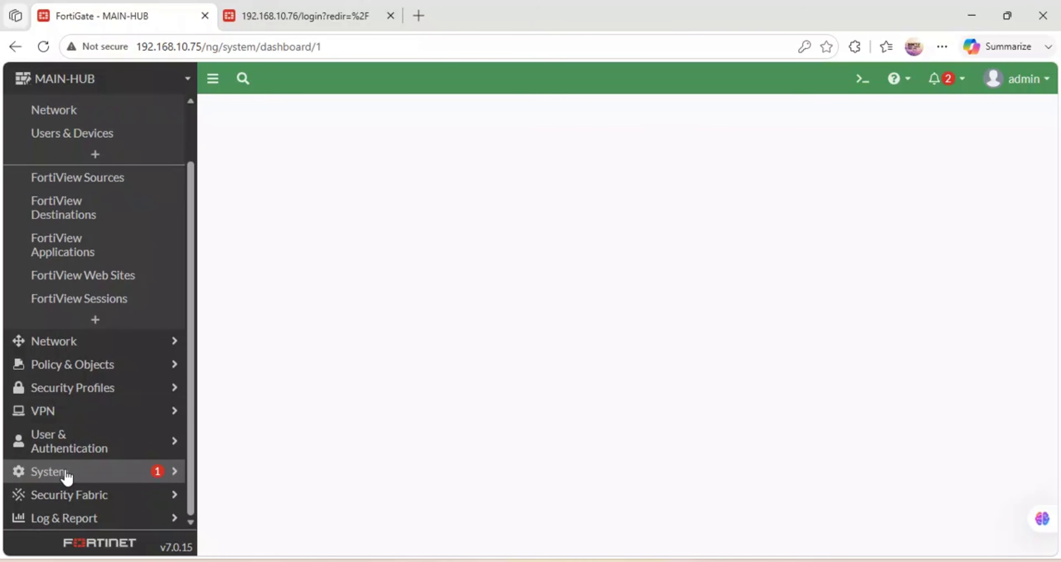
left_click(66, 475)
left_click(62, 345)
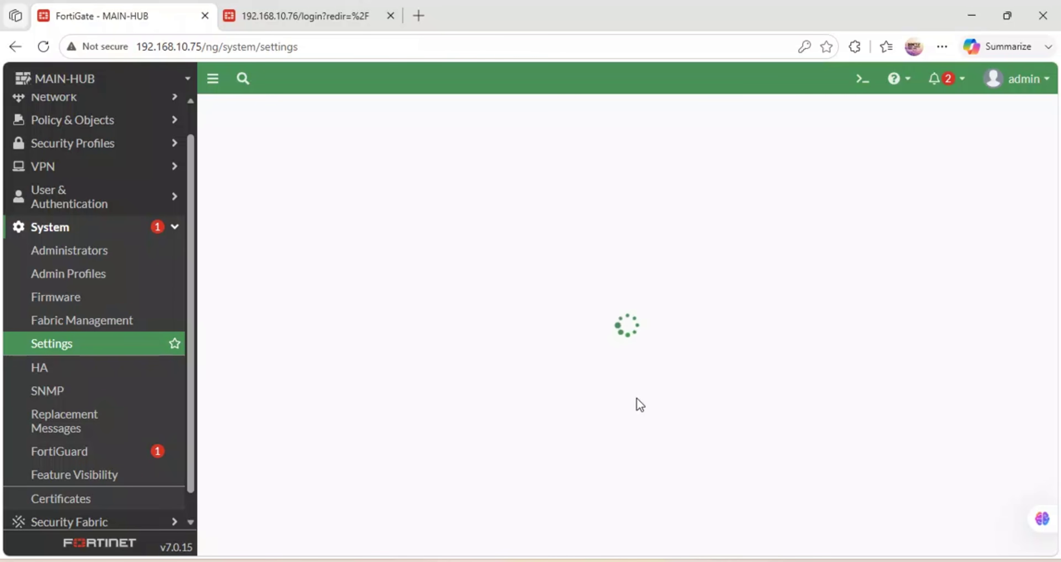
Change MAIN-HUB's idle timeout to 480 minutes and apply it, then go to the 192.168.10.76 tab.
scroll(640, 405, "down", 10)
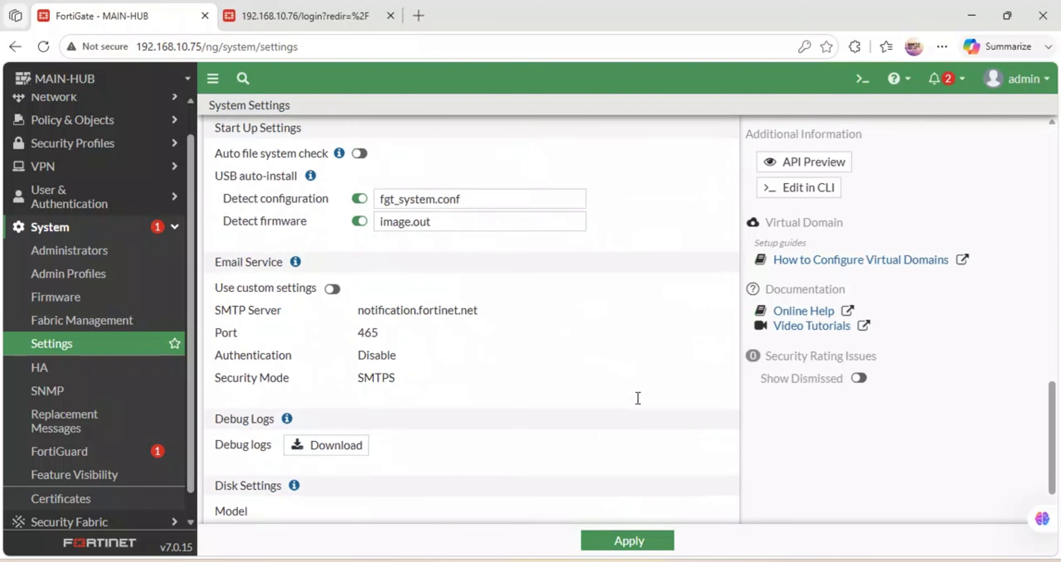
scroll(498, 381, "up", 2)
scroll(498, 379, "down", 2)
scroll(501, 383, "up", 8)
scroll(499, 379, "up", 3)
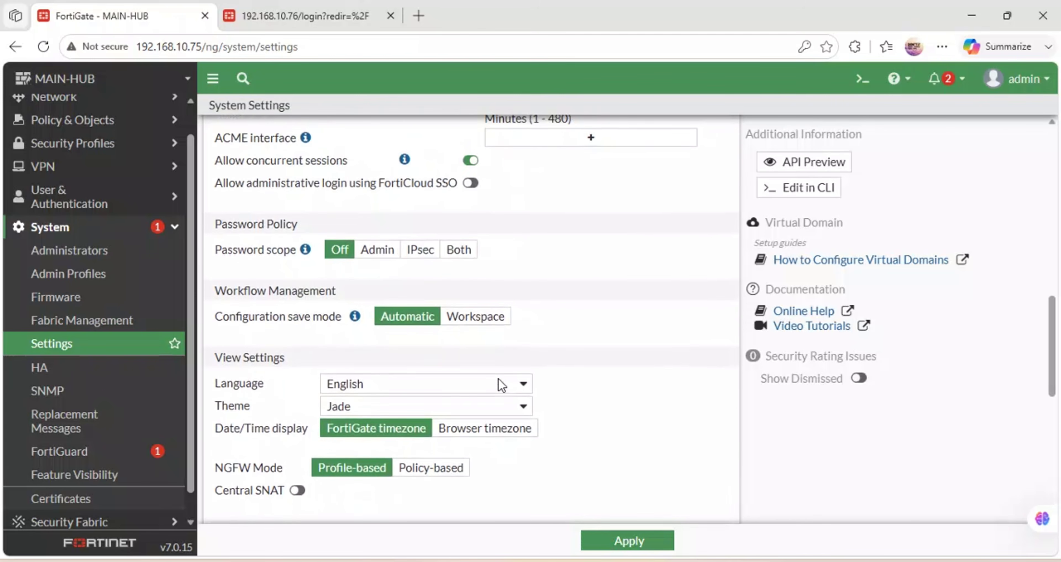
scroll(499, 378, "up", 5)
left_click_drag(527, 298, 455, 296)
type("480")
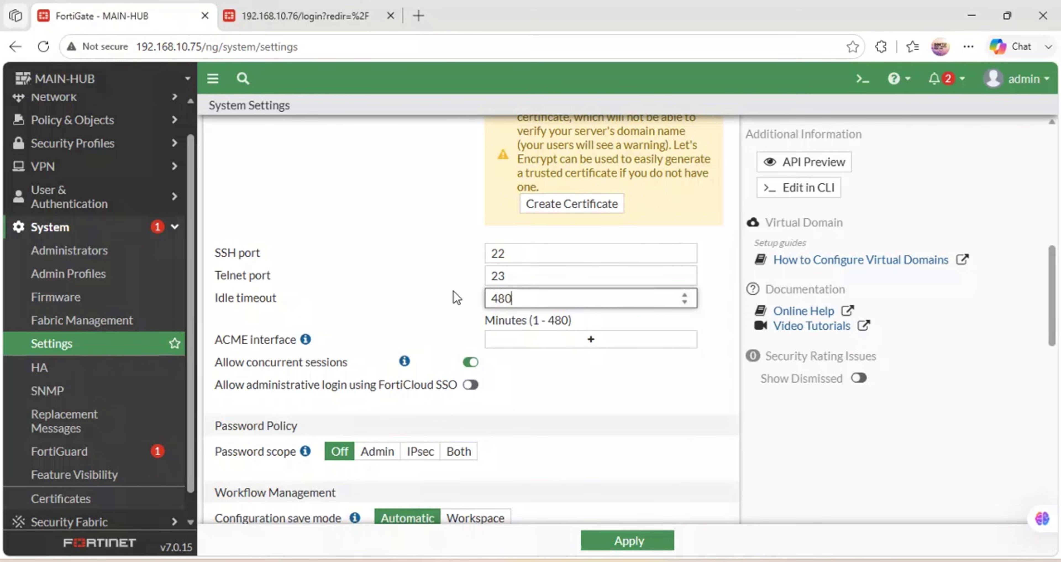
left_click(628, 539)
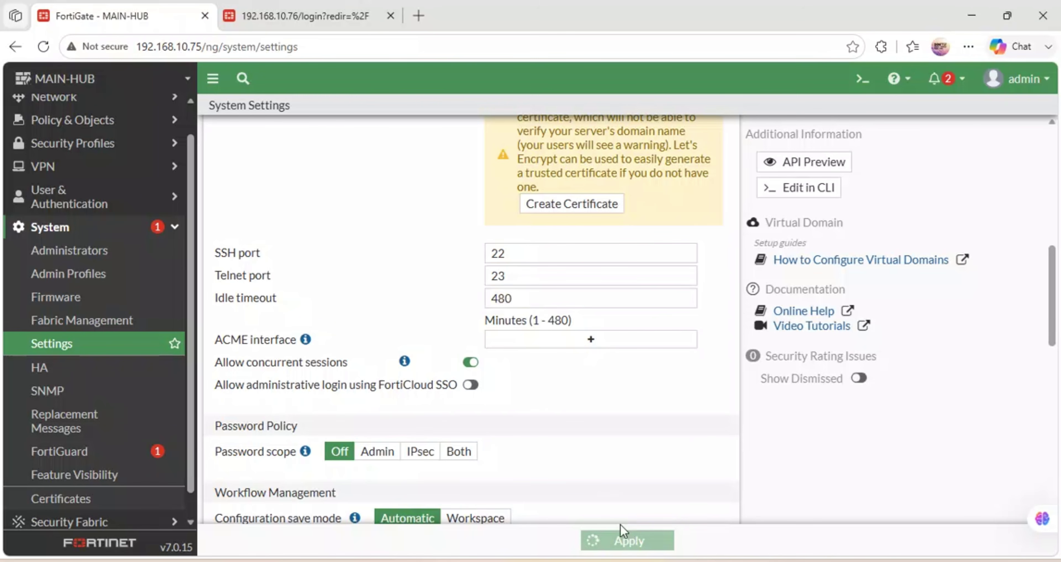
left_click(296, 6)
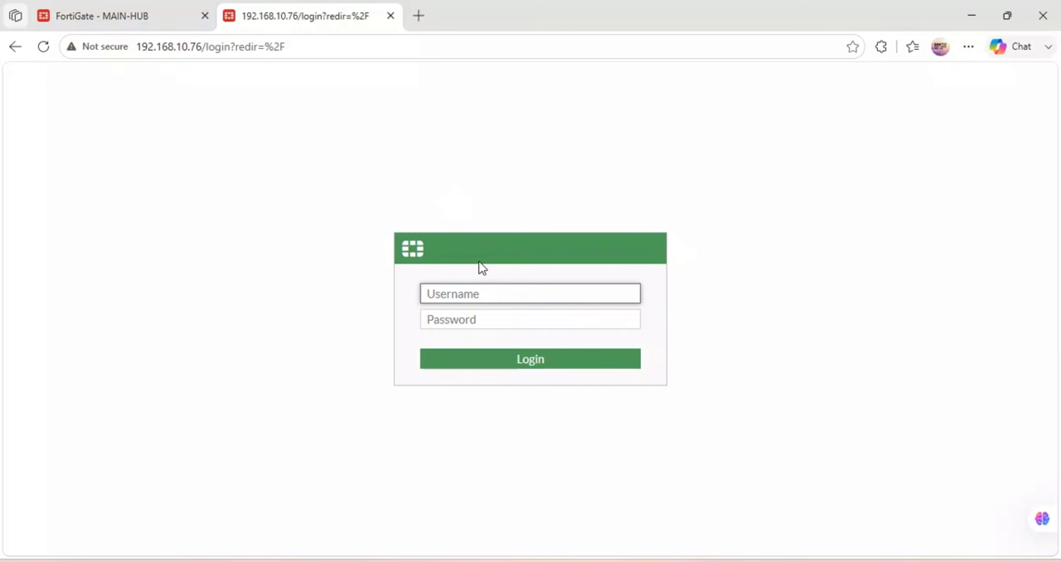
Log in to BRANCH-1 at 192.168.10.76 as admin with its password.
type("admin")
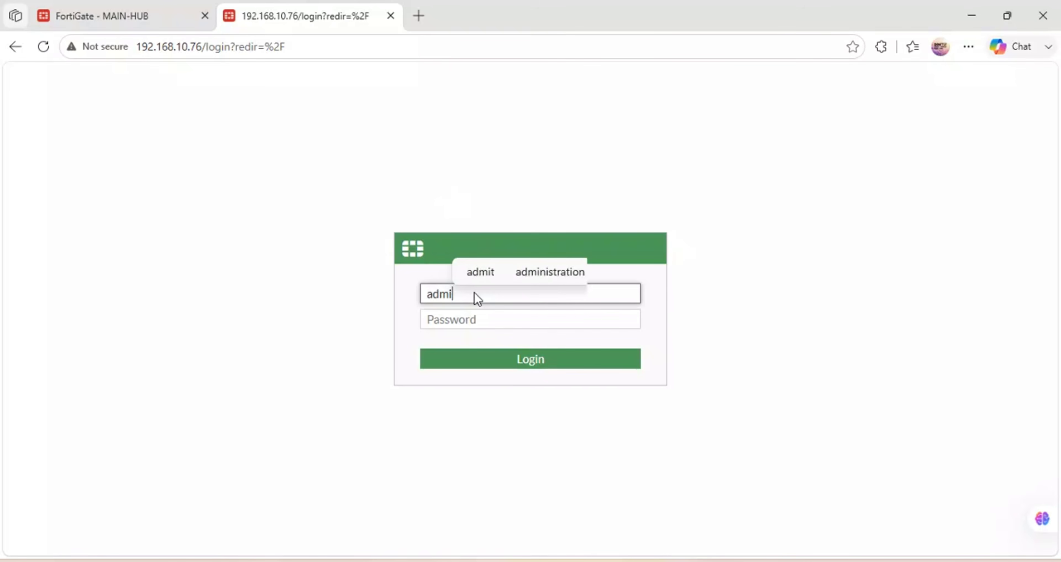
key("Tab")
type("a")
key("Return")
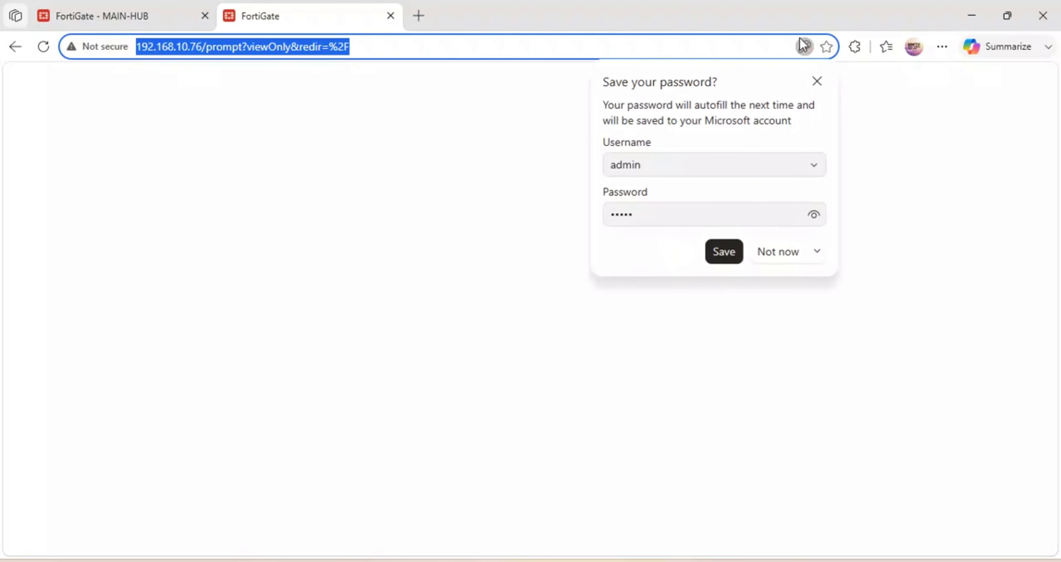
Decline saving the password, accept default dashboards, and dismiss the FortiOS 7.0.0 overview.
left_click(776, 252)
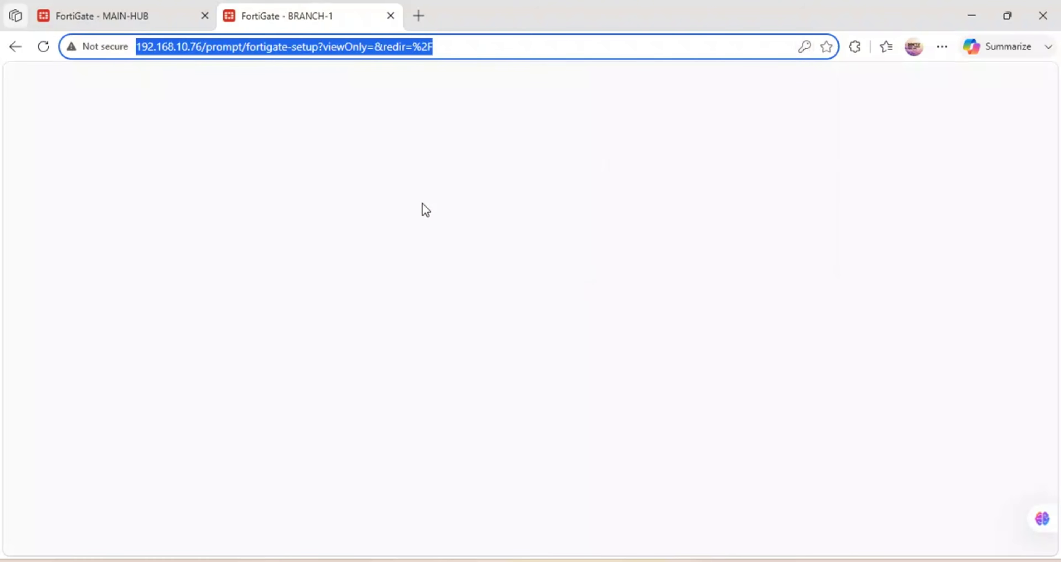
left_click(478, 391)
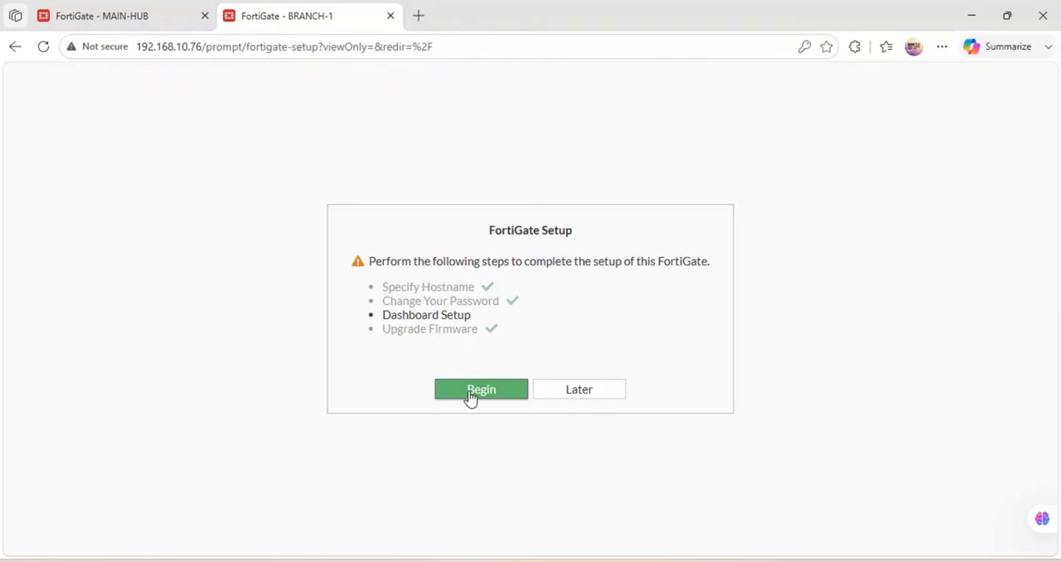
left_click(575, 420)
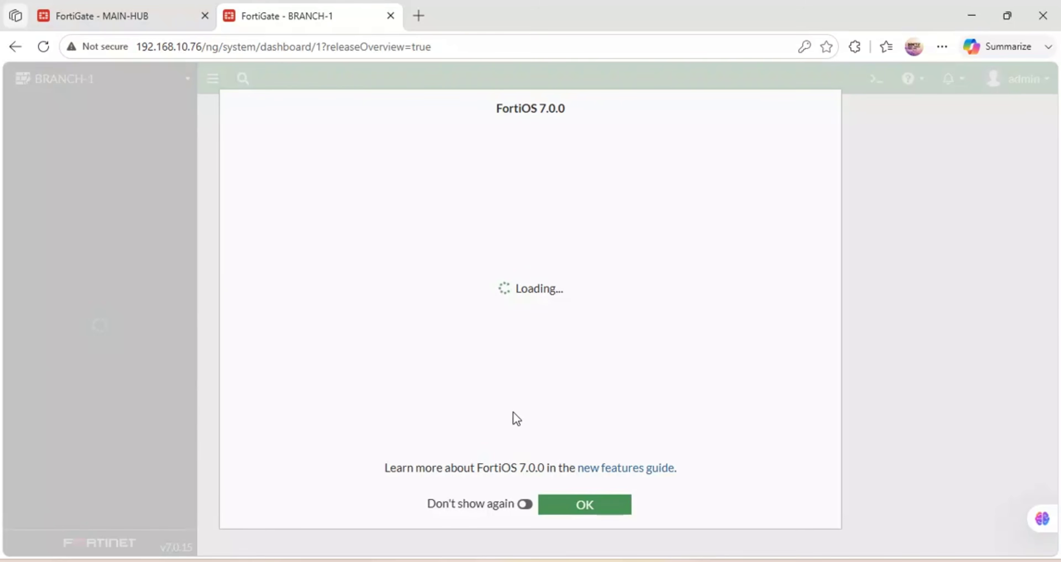
left_click(525, 504)
left_click(584, 505)
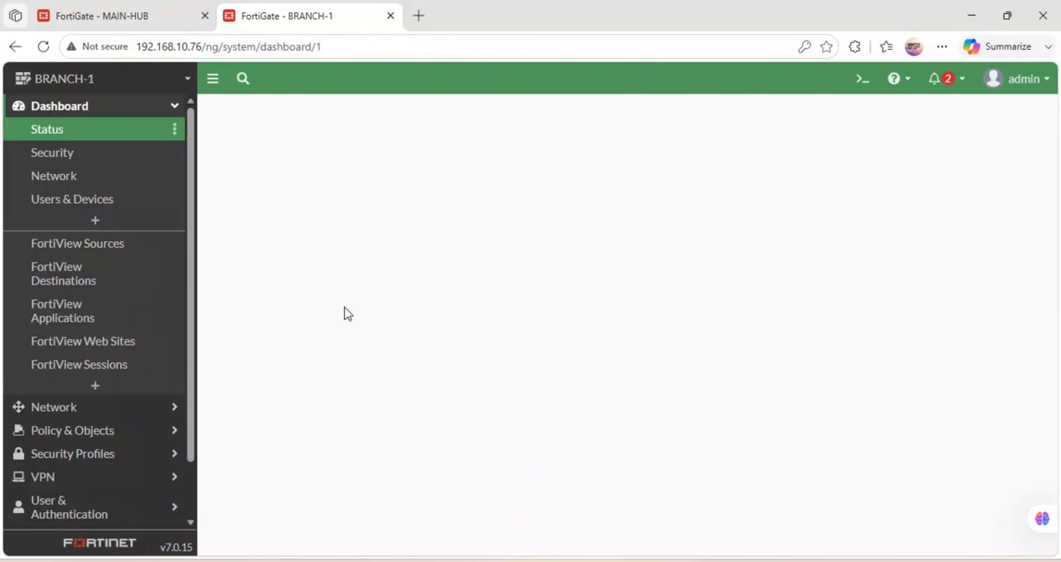
Open BRANCH-1's System > Settings page and reload it.
scroll(102, 402, "down", 3)
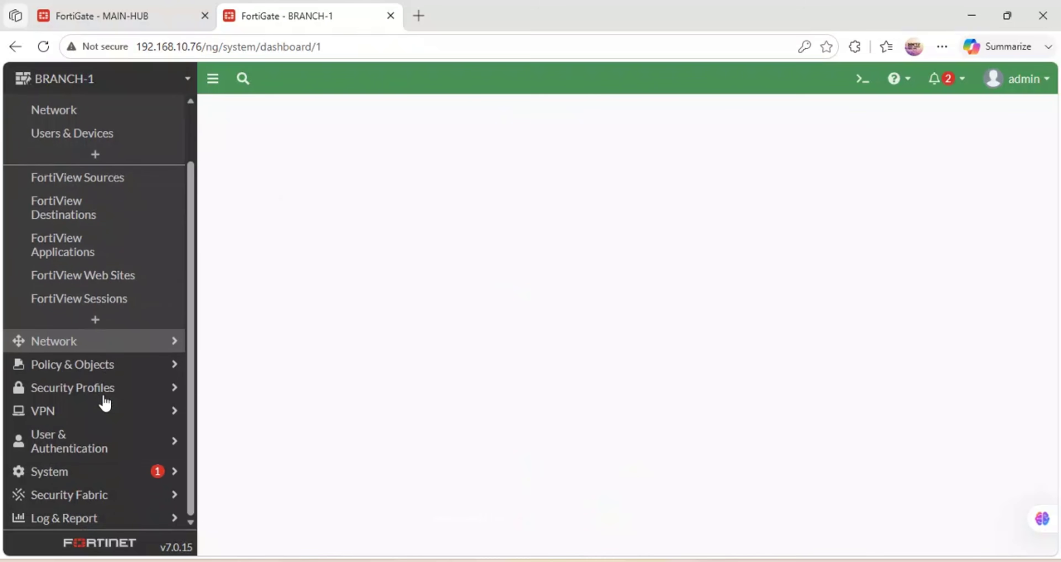
left_click(57, 472)
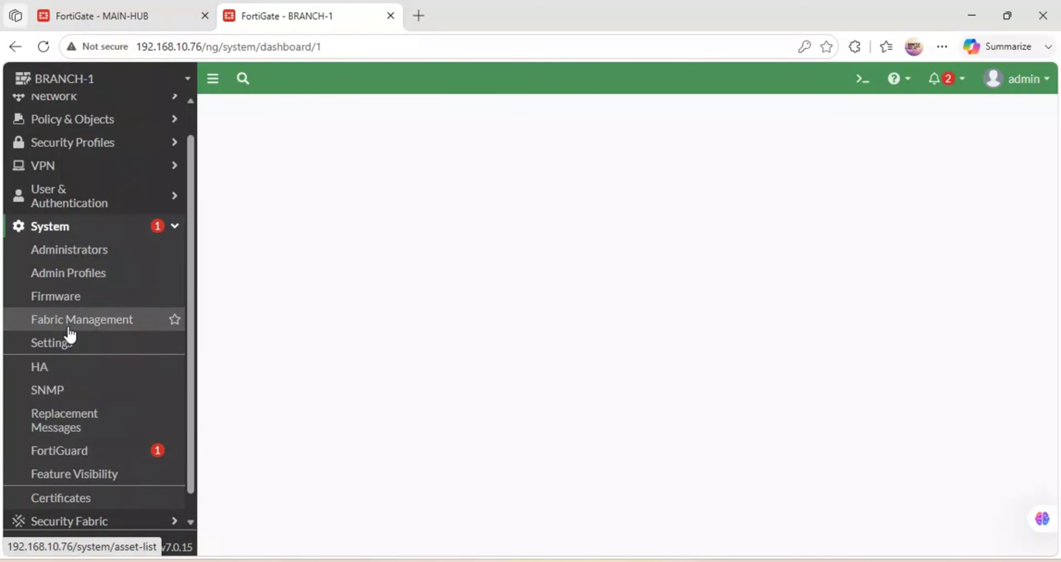
left_click(65, 347)
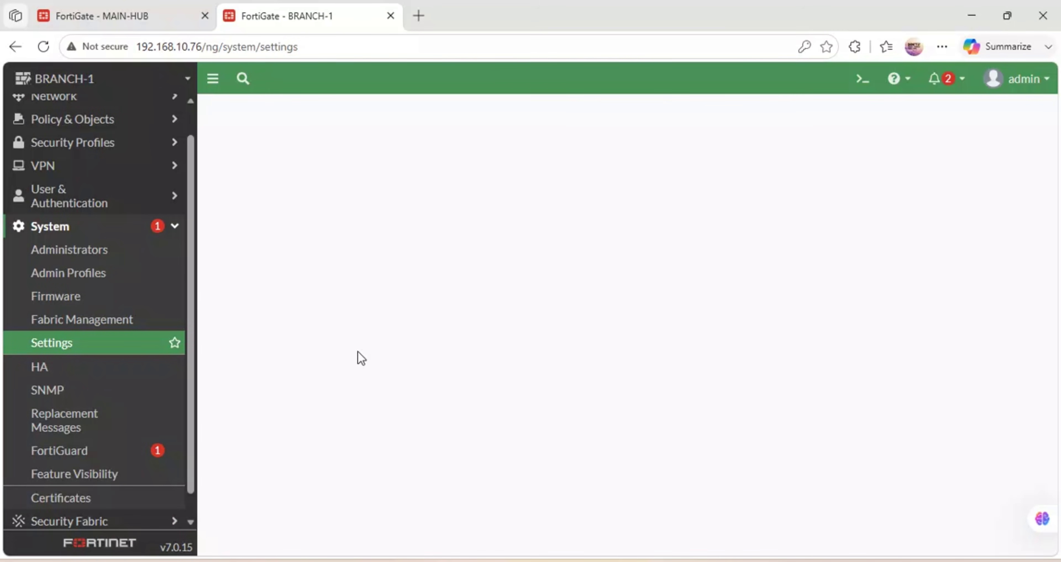
left_click(109, 353)
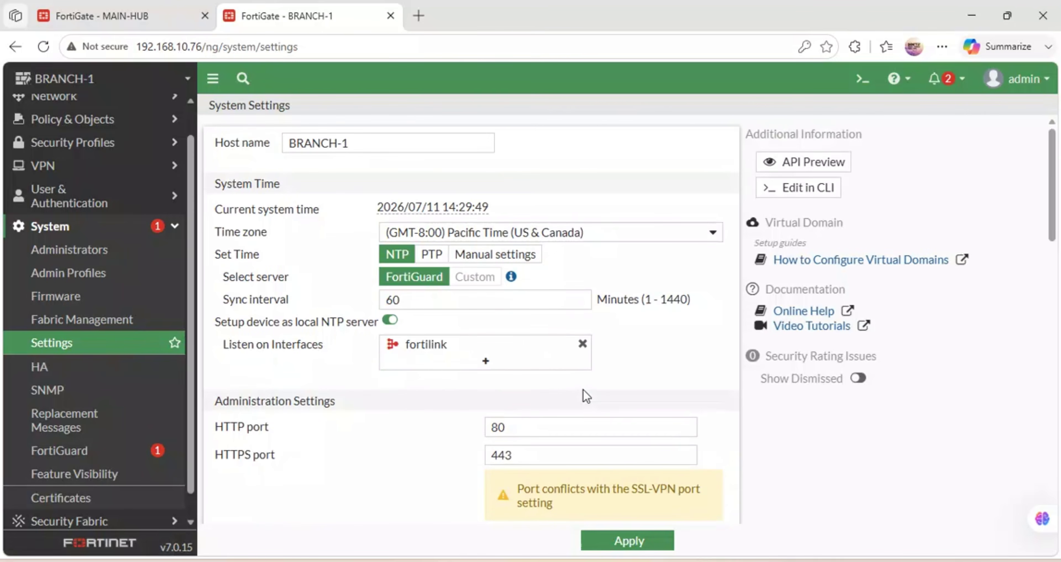
Set BRANCH-1's idle timeout to 480 minutes and apply it.
scroll(586, 396, "down", 5)
scroll(586, 395, "down", 4)
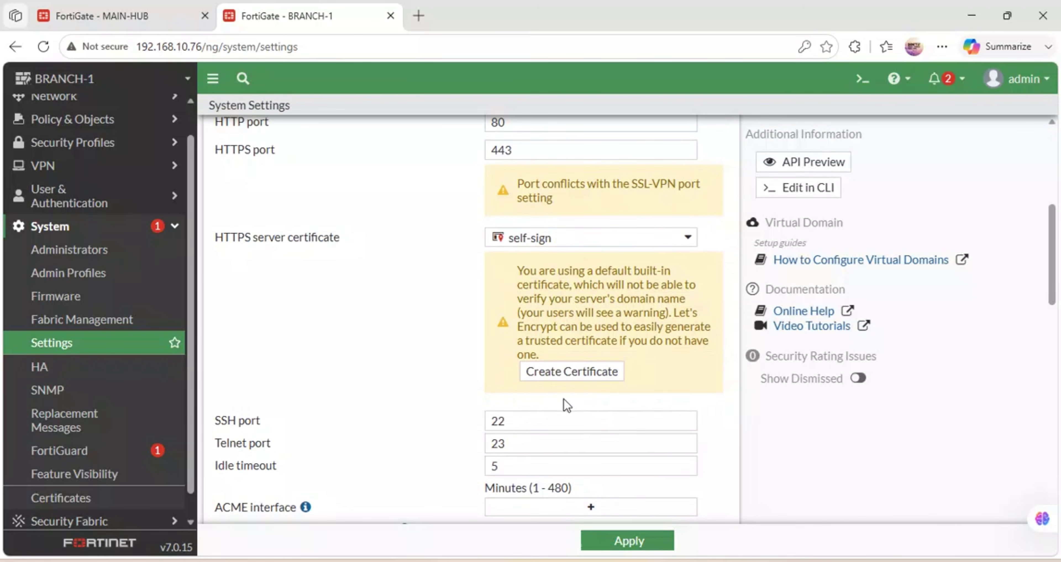
scroll(563, 399, "down", 5)
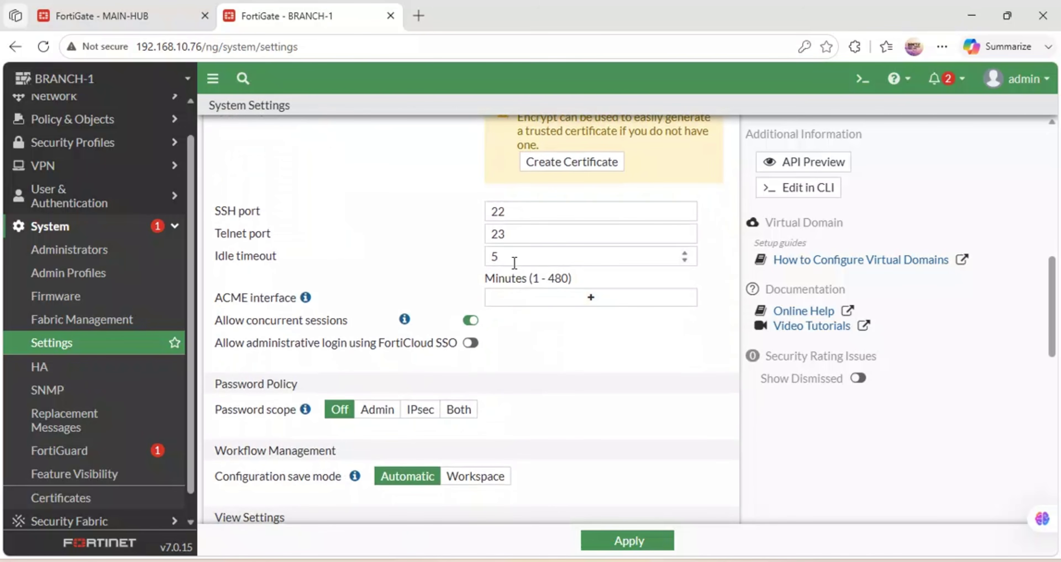
double_click(513, 260)
type("48")
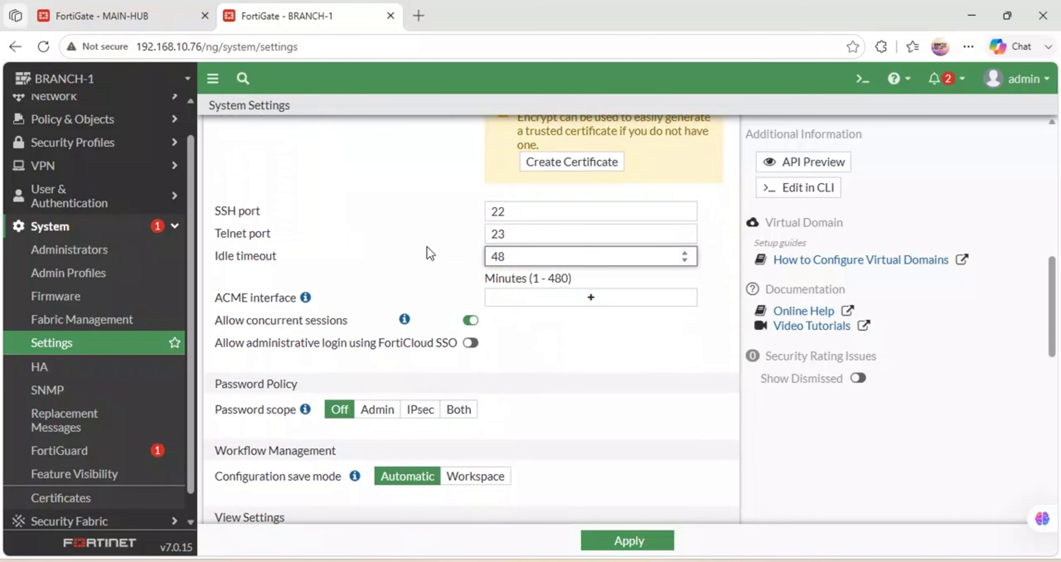
type("0")
left_click(613, 540)
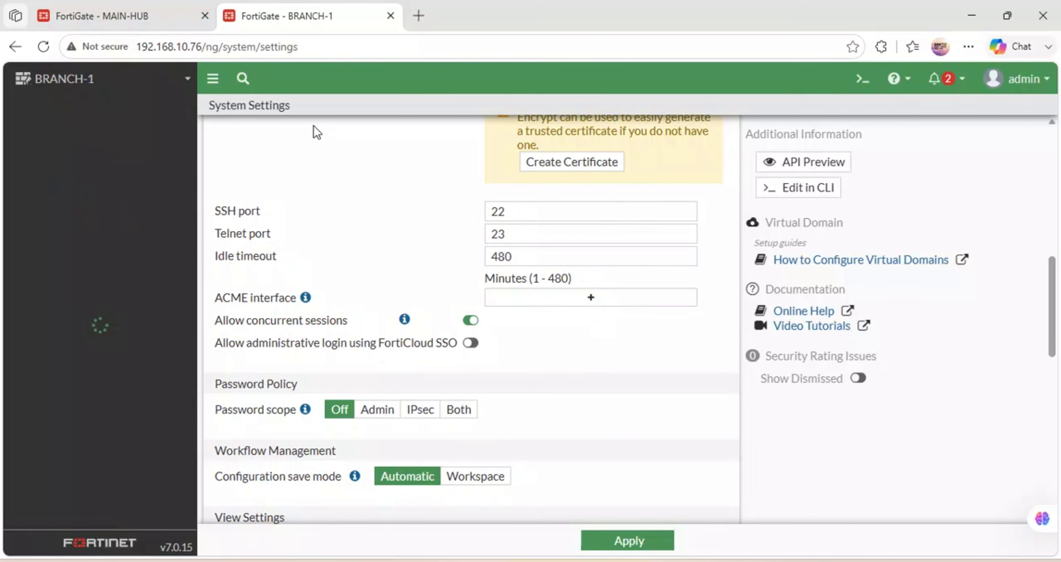
Return to the MAIN-HUB tab showing its System Settings.
left_click(148, 8)
left_click(281, 9)
left_click(151, 8)
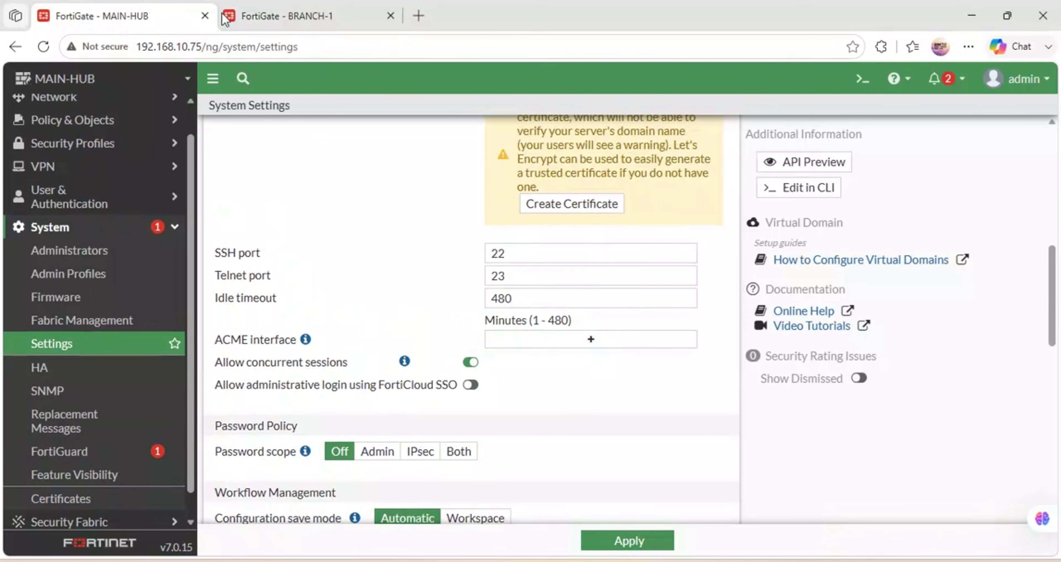
On BRANCH-1, open Network > Interfaces and select the BRCH-1 (port2) interface.
left_click(274, 10)
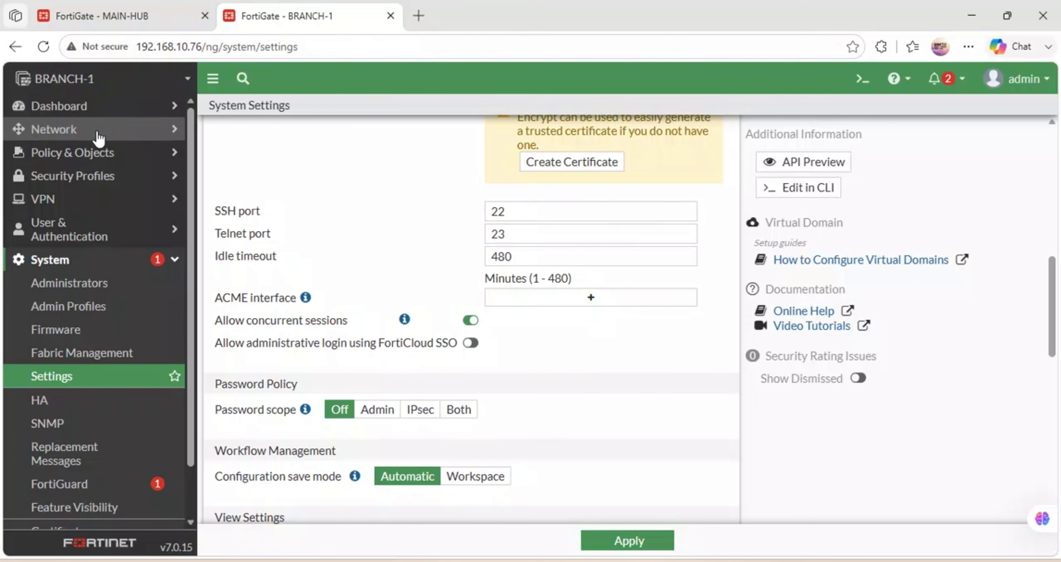
left_click(86, 136)
left_click(70, 157)
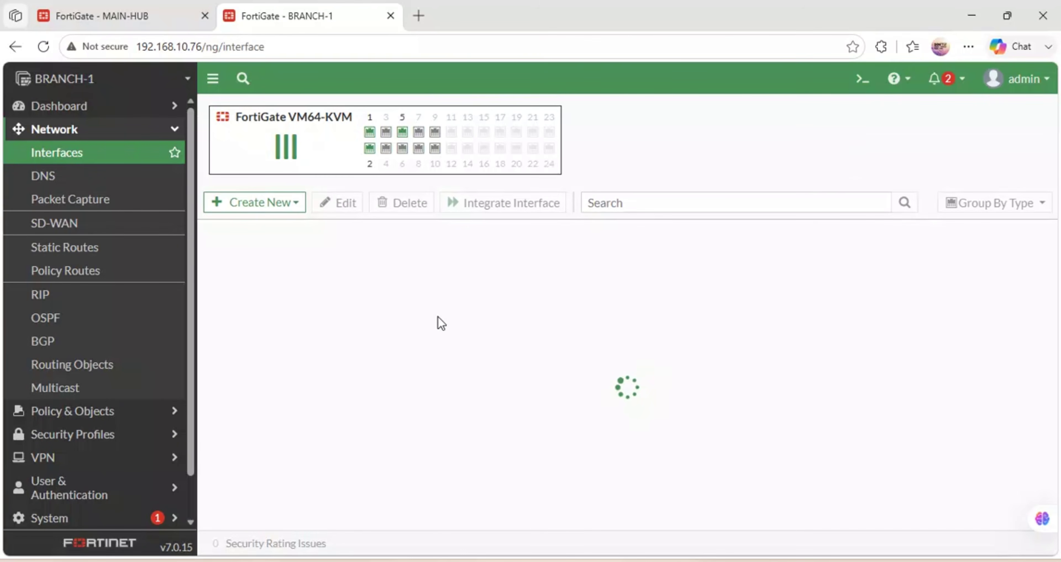
scroll(437, 317, "down", 3)
scroll(438, 317, "up", 2)
scroll(438, 317, "down", 1)
scroll(439, 323, "down", 1)
scroll(386, 308, "up", 3)
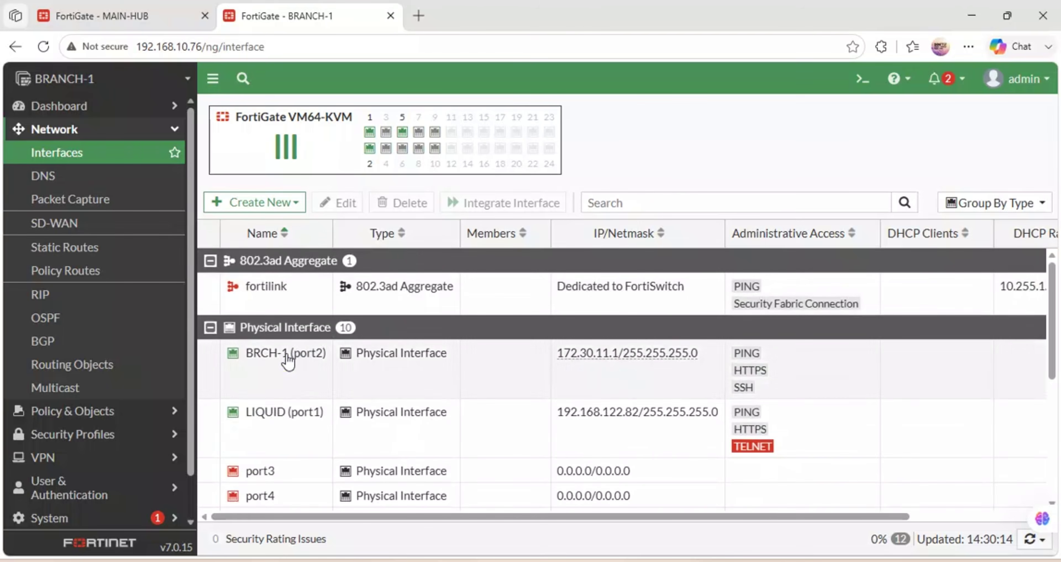
left_click(288, 362)
Enable a DHCP server on BRCH-1 (port2) with range 172.30.11.20–172.30.11.254, save, and switch to MAIN-HUB.
double_click(290, 361)
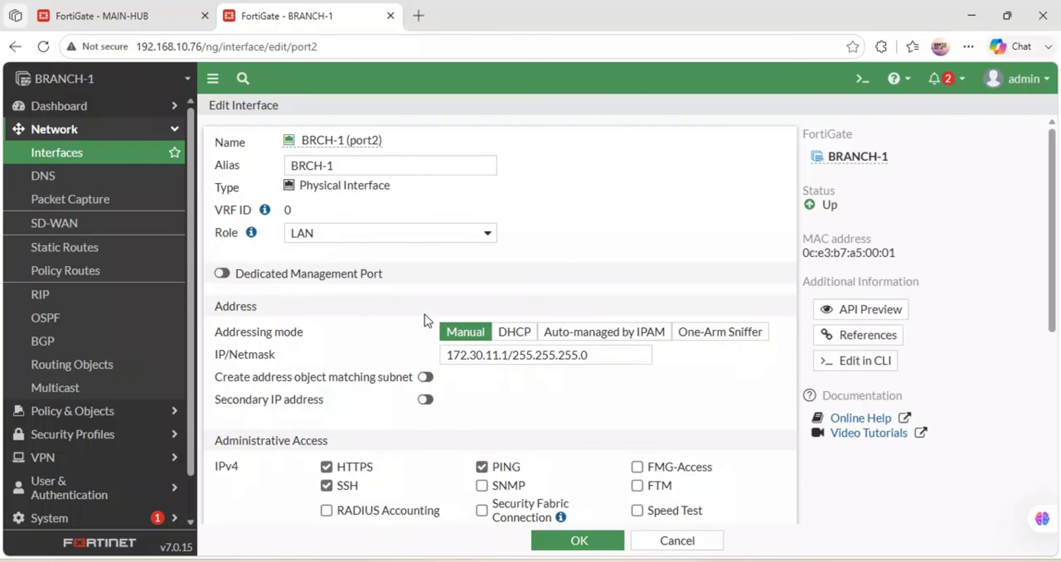
scroll(424, 376, "down", 6)
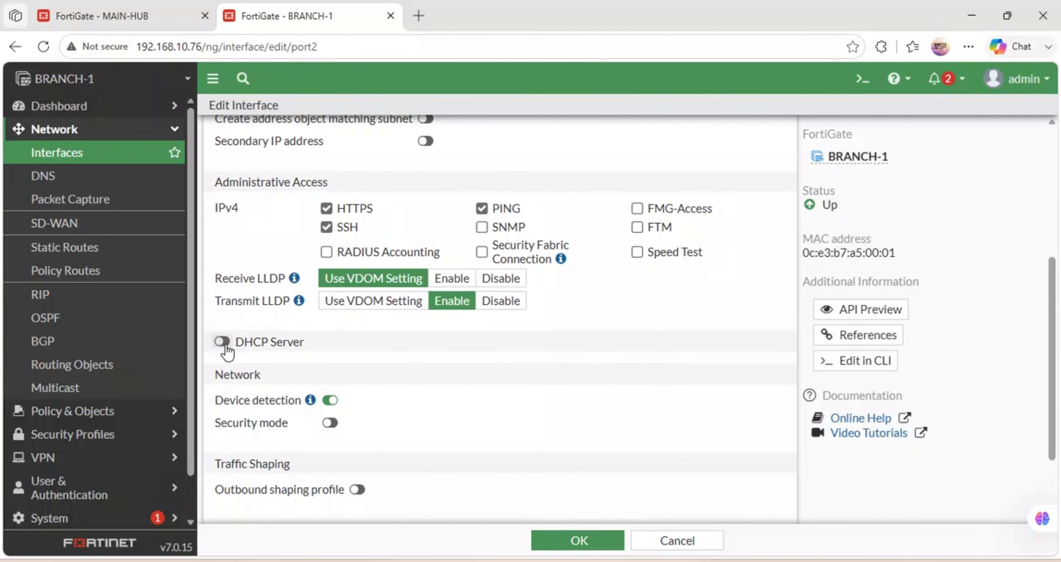
left_click(222, 341)
left_click(380, 396)
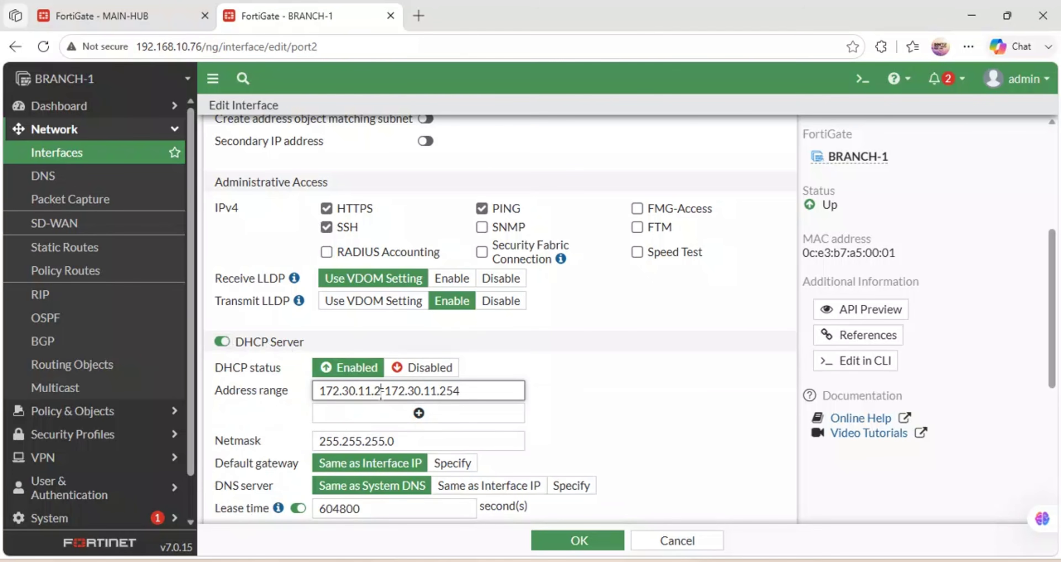
type("0")
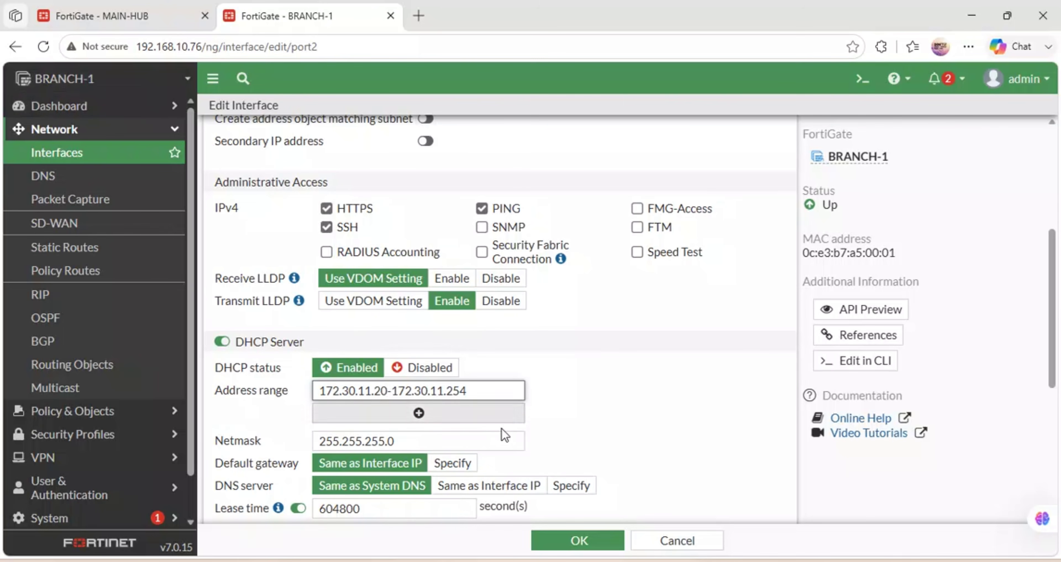
left_click(576, 548)
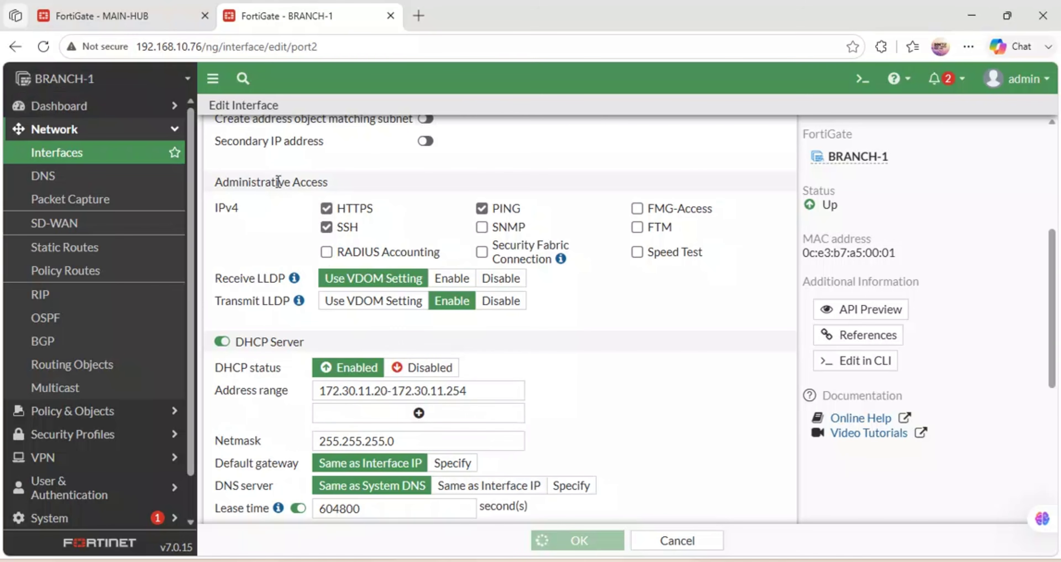
left_click(134, 17)
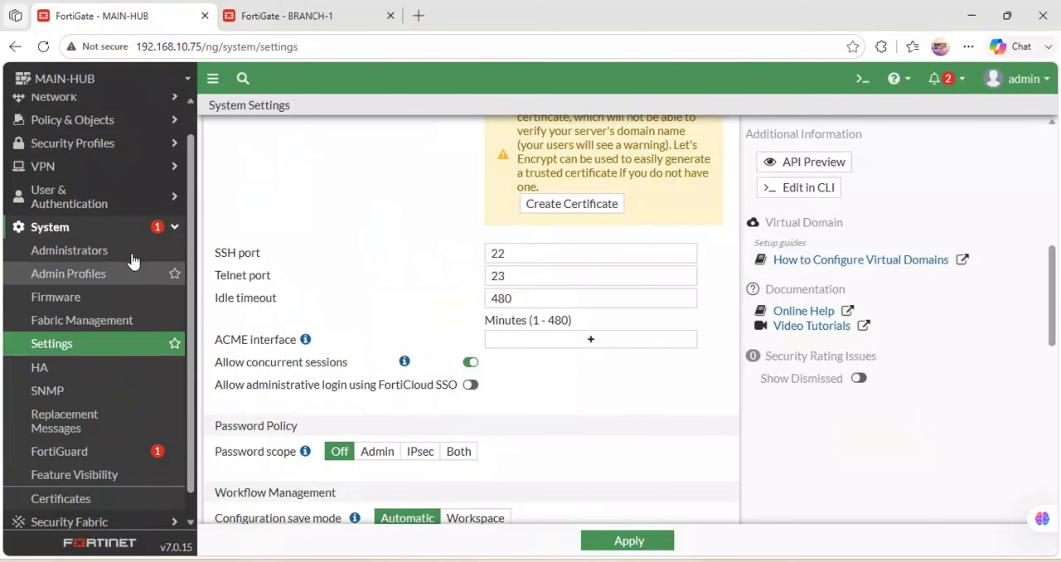
Open MAIN-HUB's Network > Interfaces list and start editing port3 (172.30.10.1/24).
left_click(53, 97)
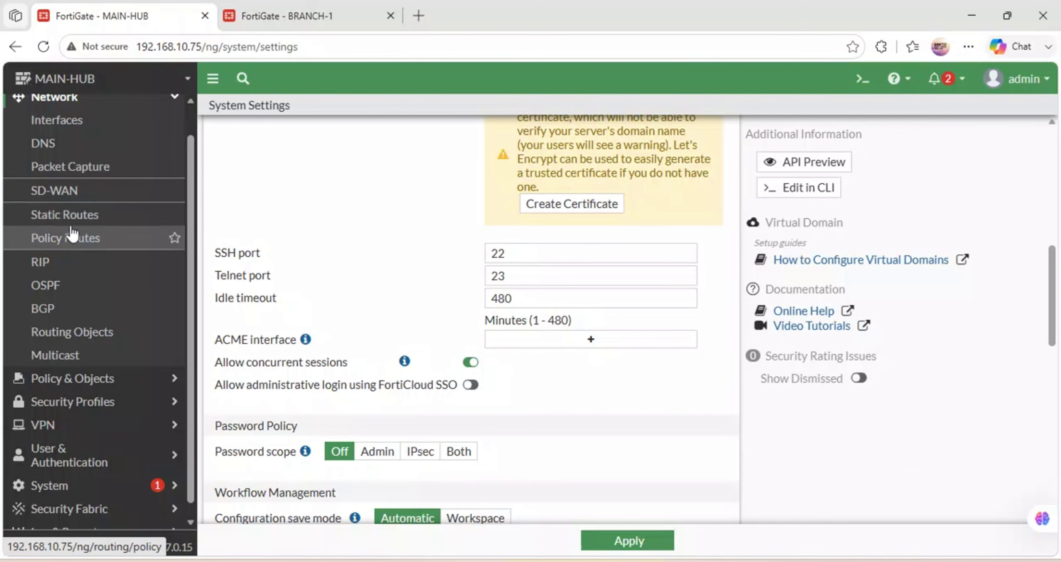
left_click(60, 123)
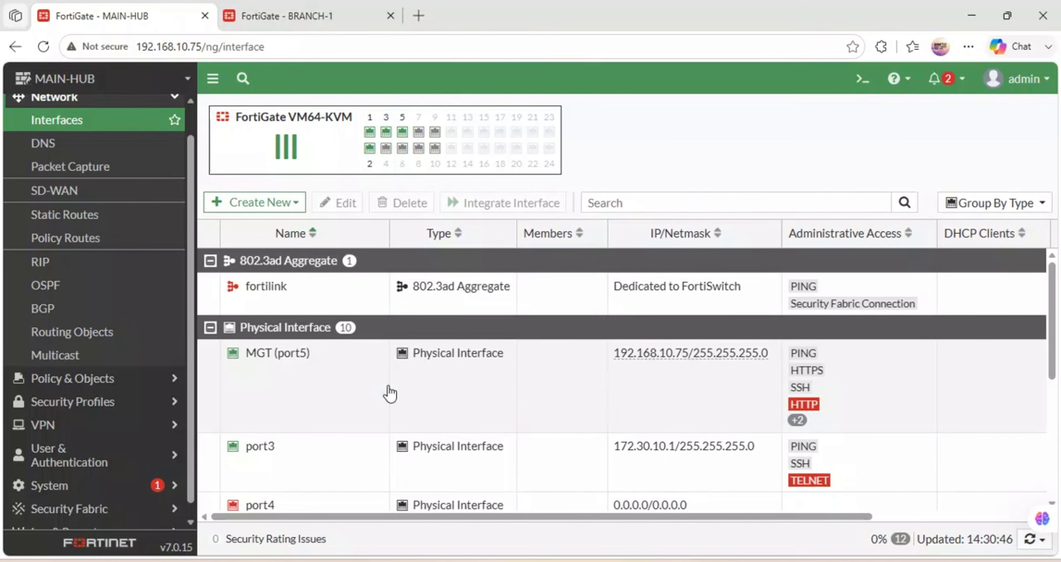
scroll(389, 392, "down", 5)
scroll(391, 391, "up", 1)
scroll(393, 391, "down", 1)
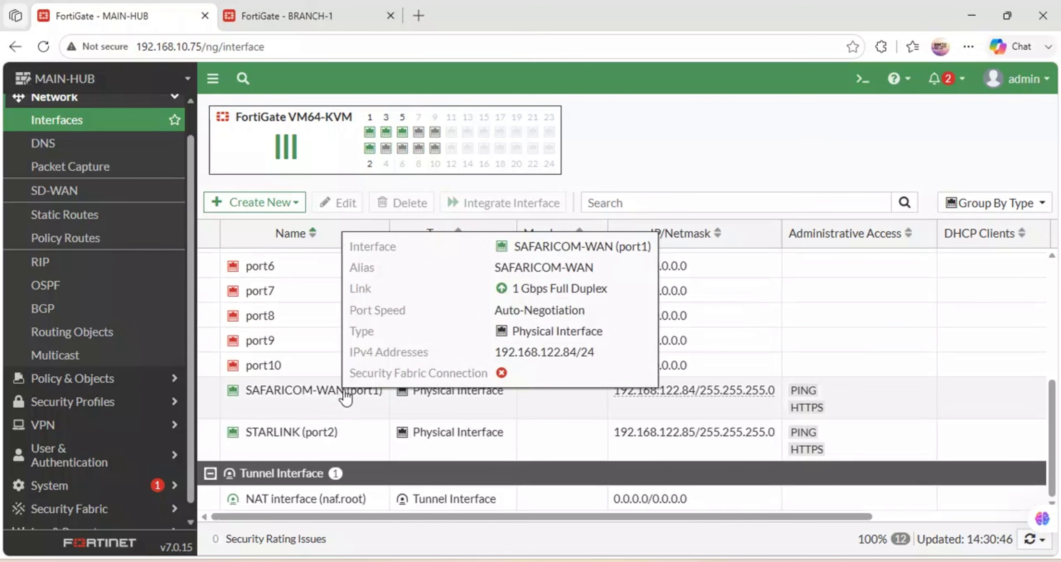
scroll(346, 397, "up", 1)
scroll(345, 397, "up", 4)
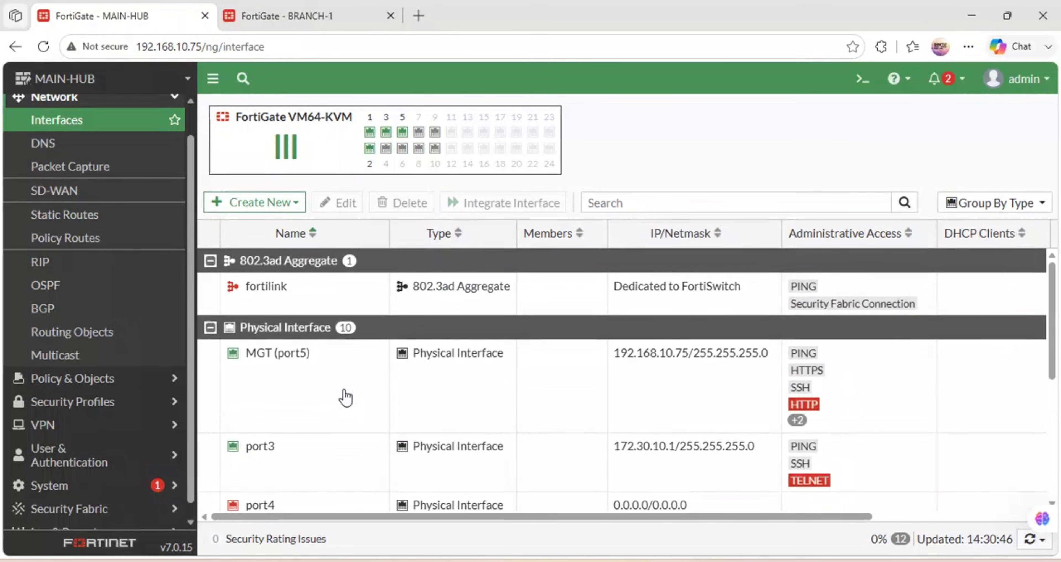
double_click(254, 446)
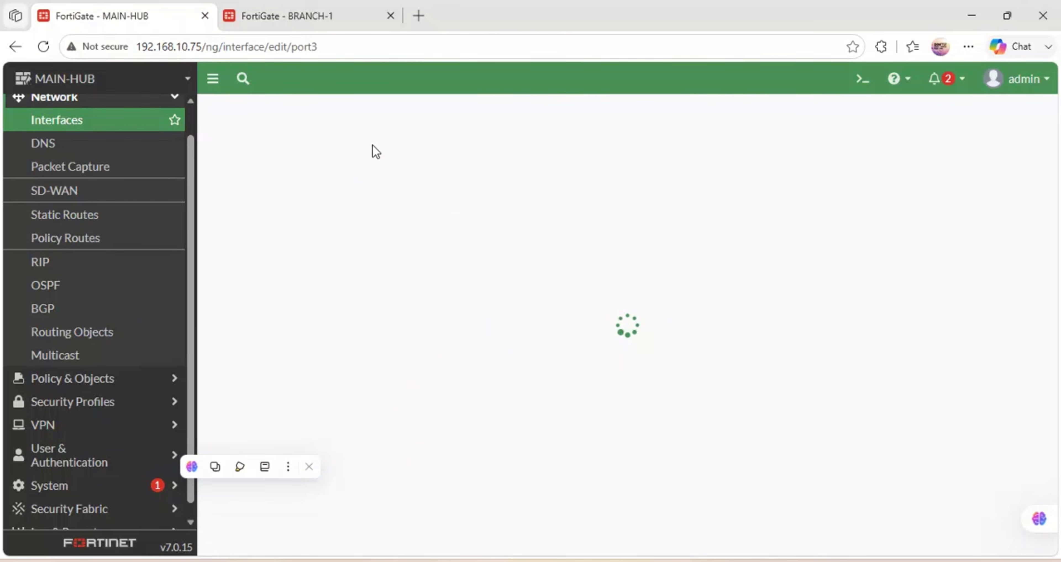
Save port3 with alias MAIN-CAMPUS-LAN, role LAN, and DHCP range 172.30.10.20–172.30.10.254.
left_click(313, 163)
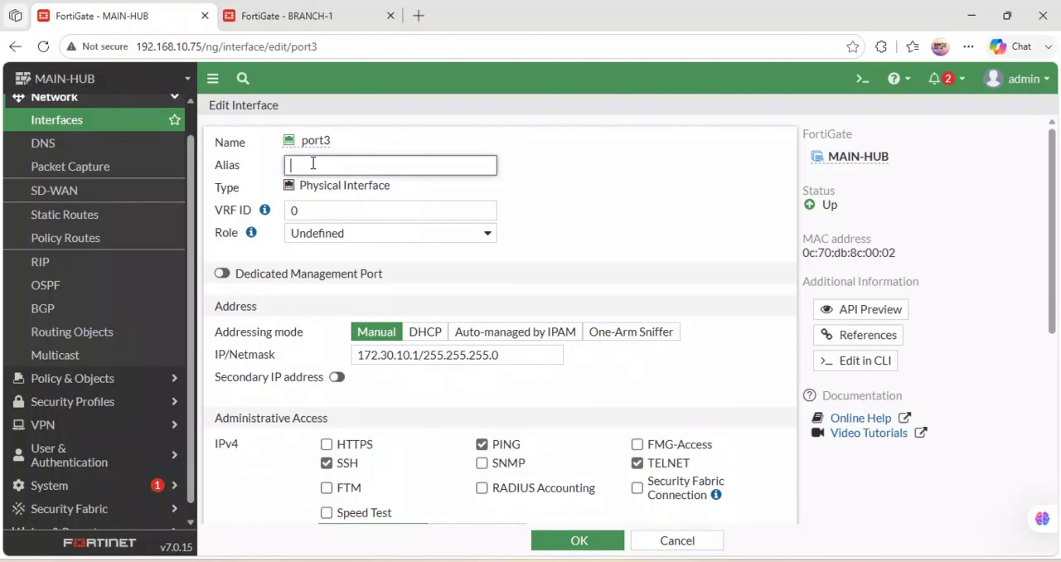
type("L")
type("AIN-C")
left_click(330, 233)
left_click(332, 256)
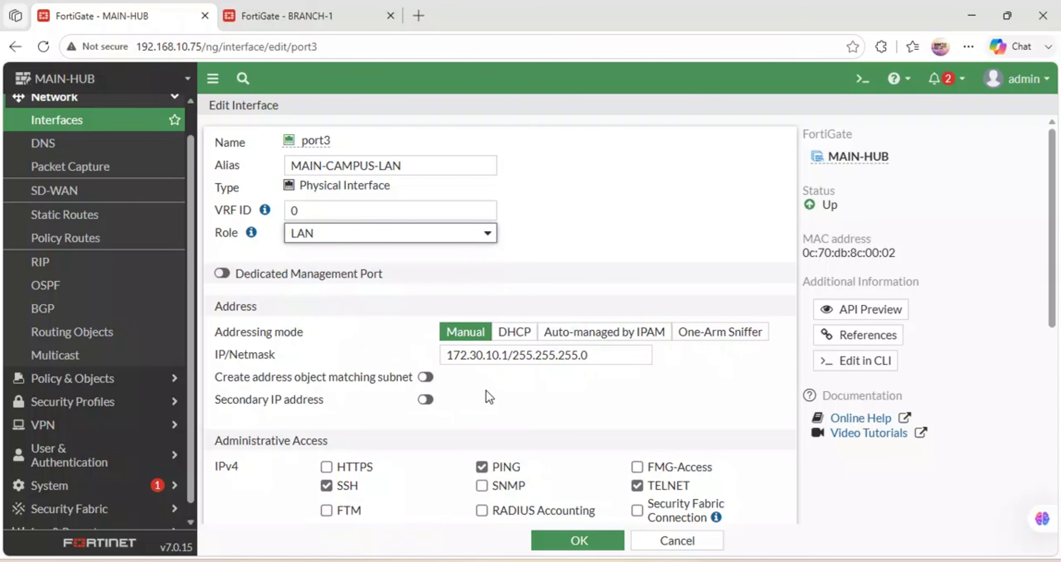
scroll(489, 396, "down", 8)
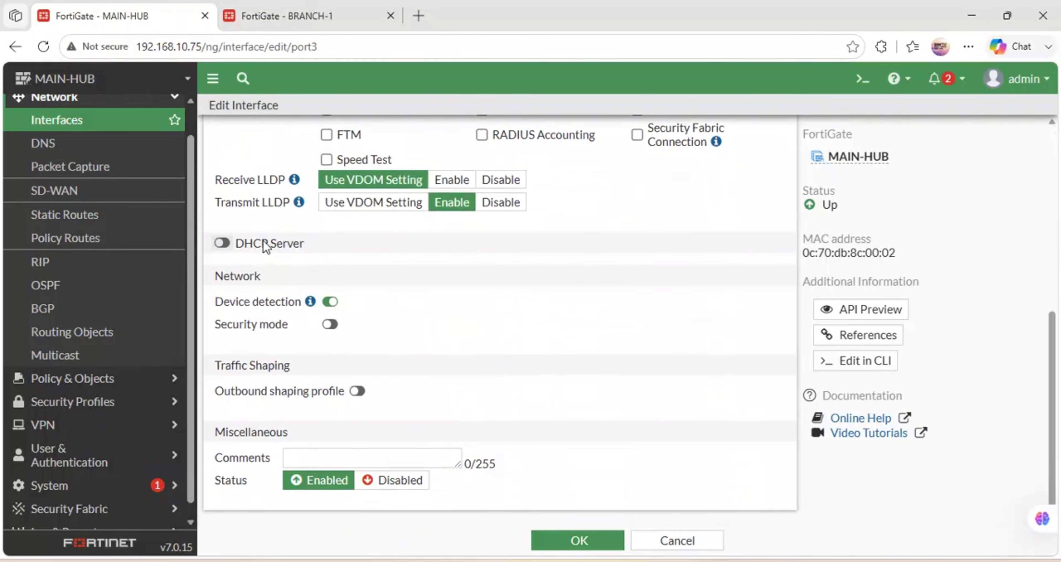
left_click(268, 244)
left_click(382, 296)
type("0")
left_click(568, 539)
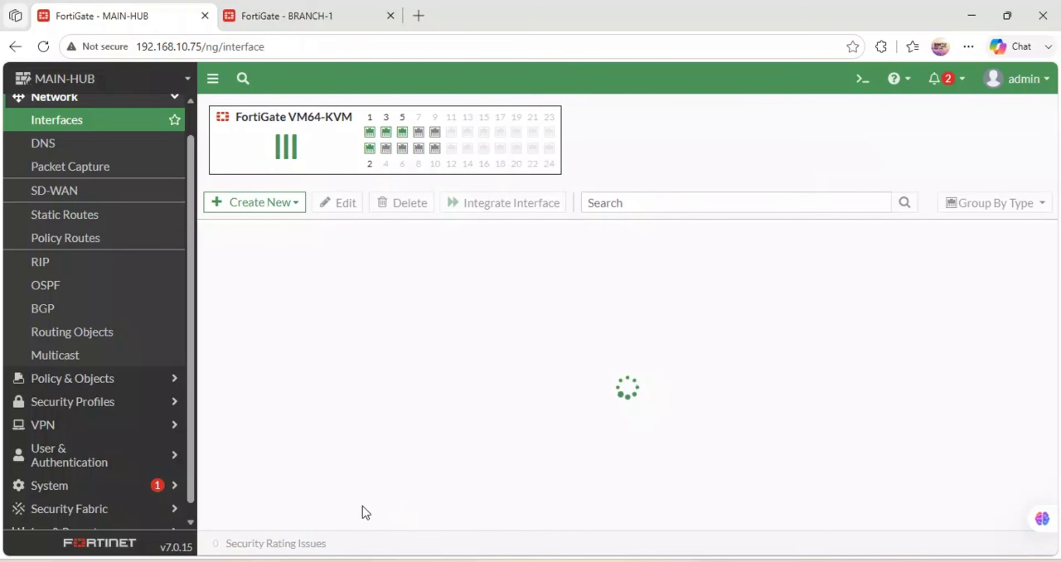
Open a console session to the BRANCH-2 firewall from the GNS3 topology.
mouse_move(330, 561)
mouse_move(496, 561)
left_click(499, 498)
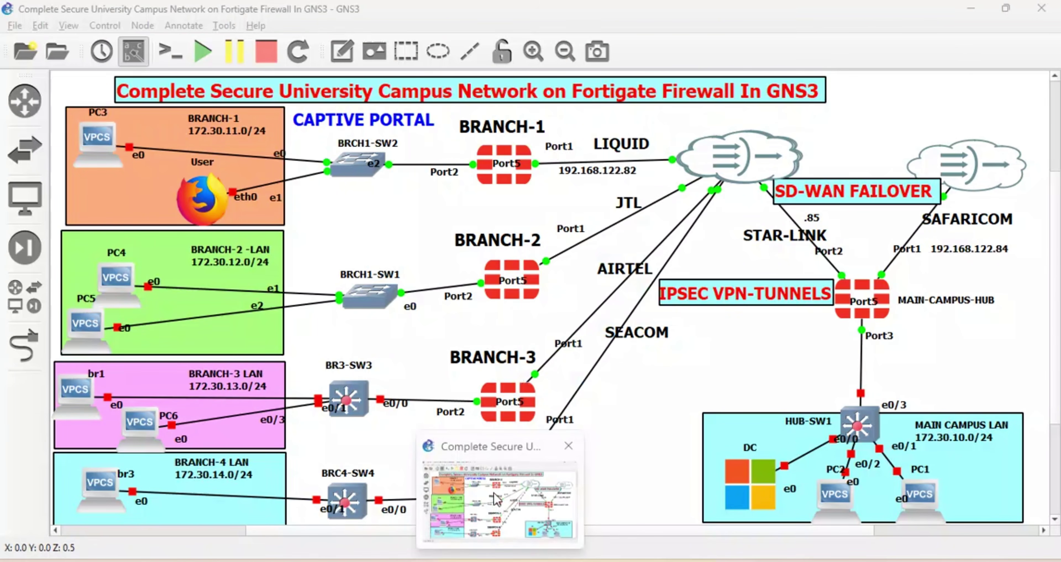
right_click(532, 280)
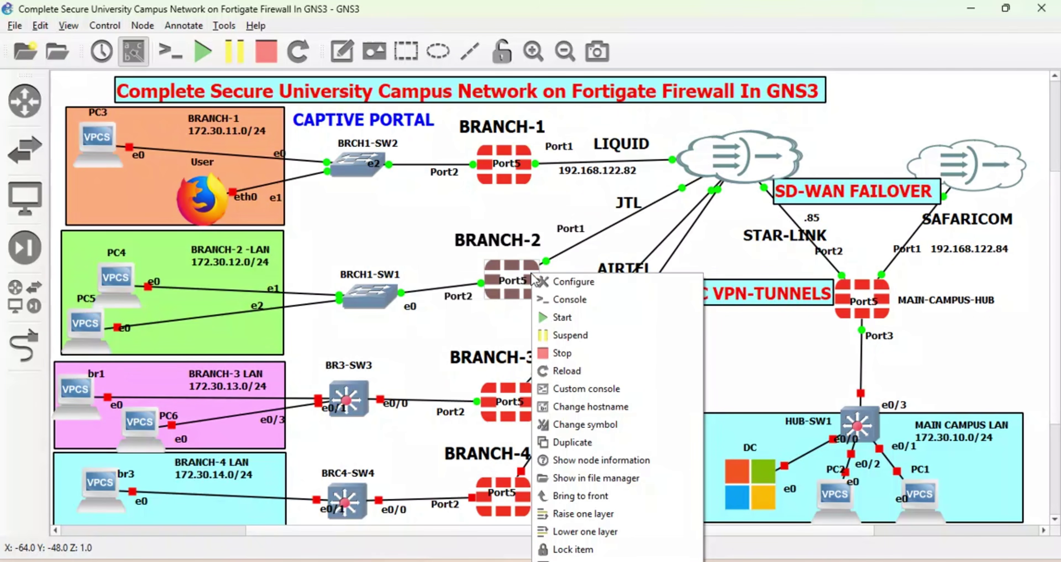
left_click(569, 299)
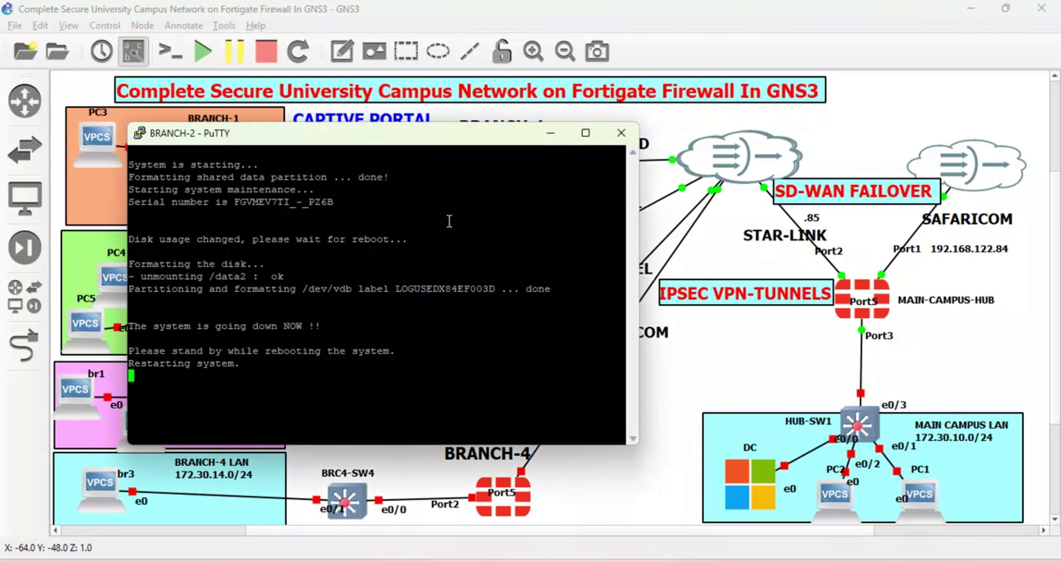
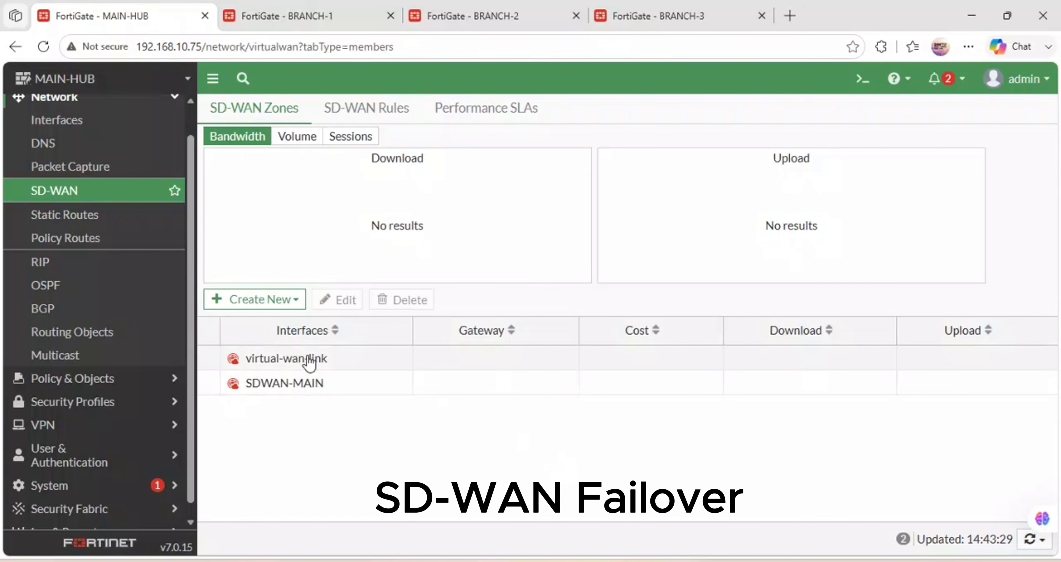
Add SAFARICOM-WAN (port1) to the virtual-wan-link zone as an enabled member with cost 0 and priority 1.
left_click(294, 299)
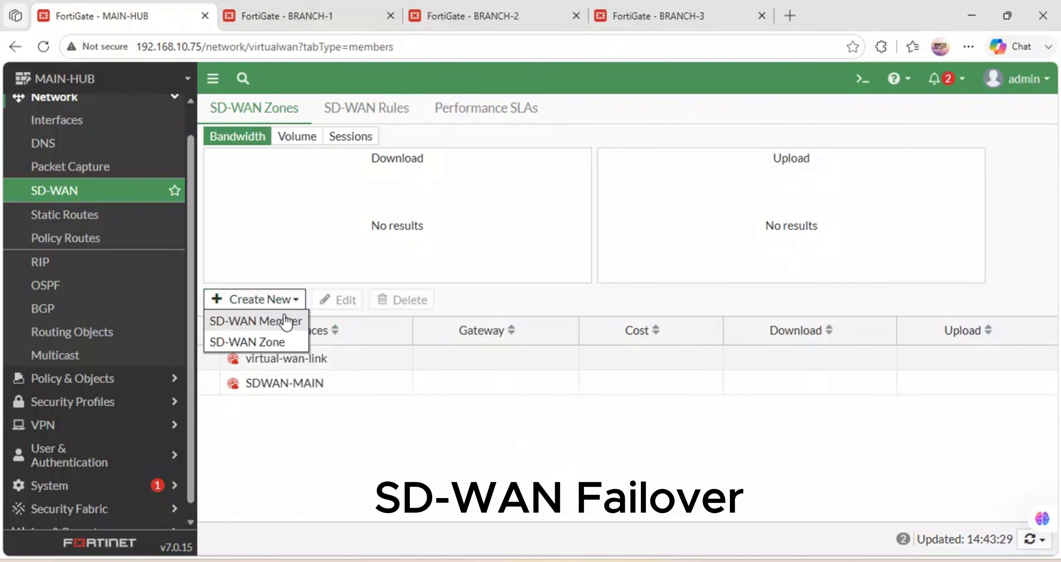
left_click(263, 322)
left_click(377, 144)
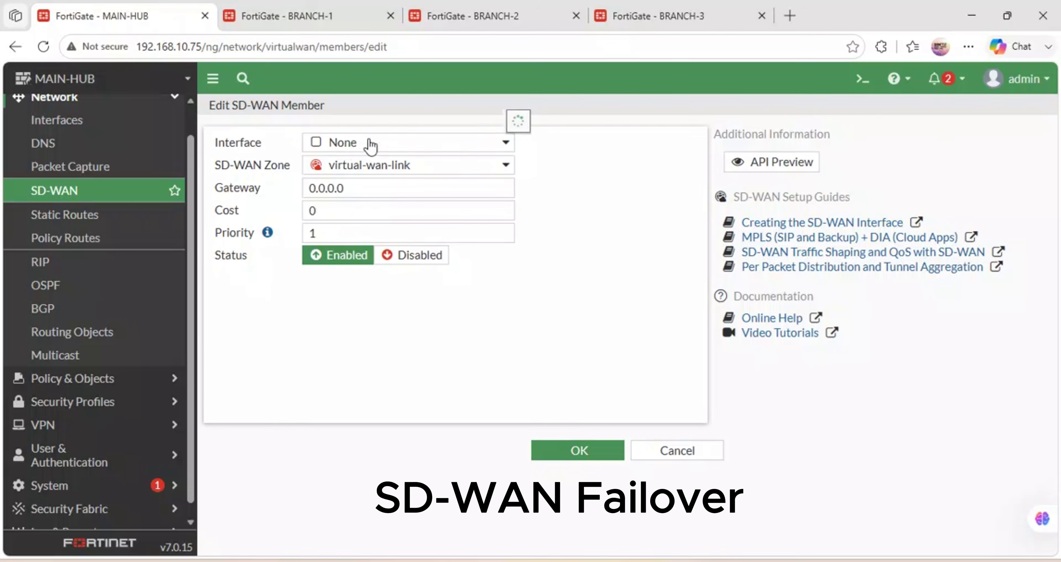
mouse_move(372, 212)
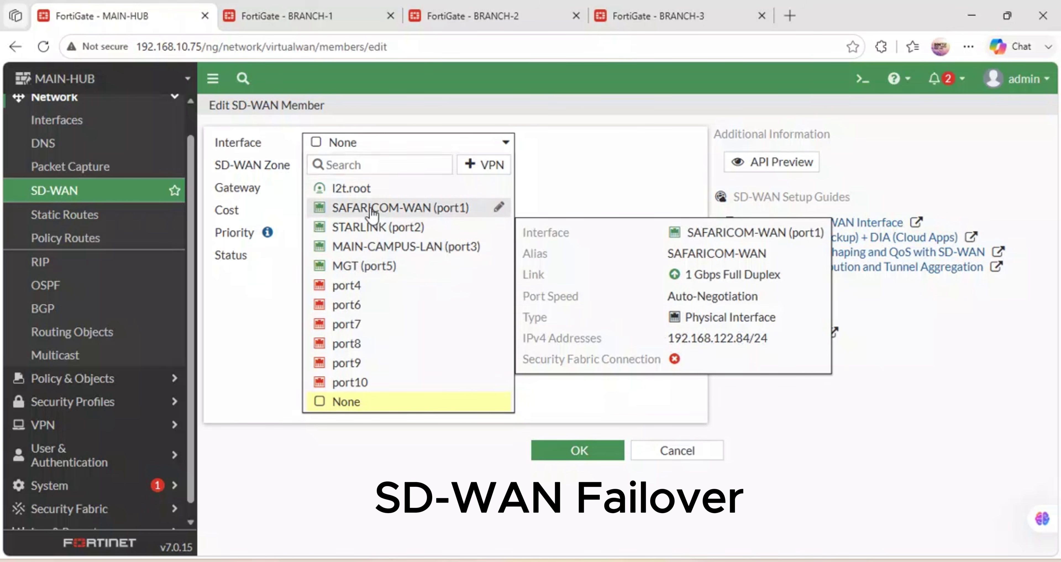
left_click(363, 206)
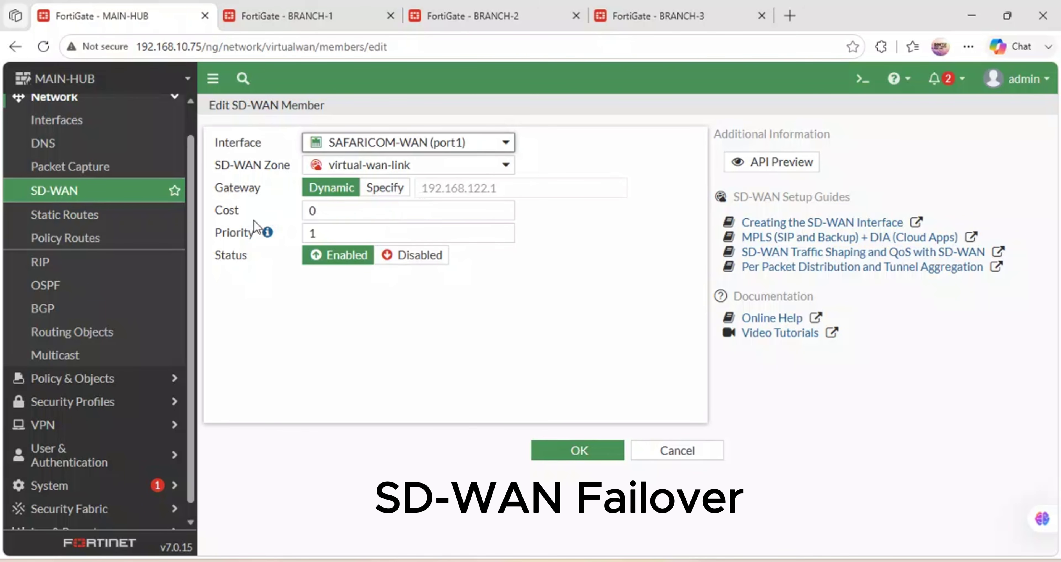
left_click(578, 452)
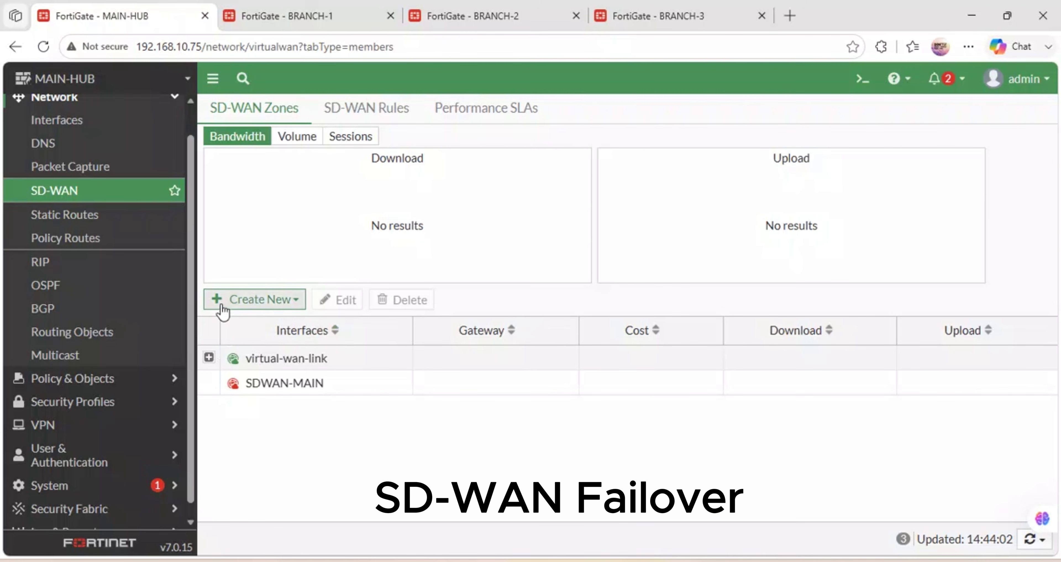
Change the port1 member's SD-WAN zone to SDWAN-MAIN, leaving virtual-wan-link empty.
left_click(284, 299)
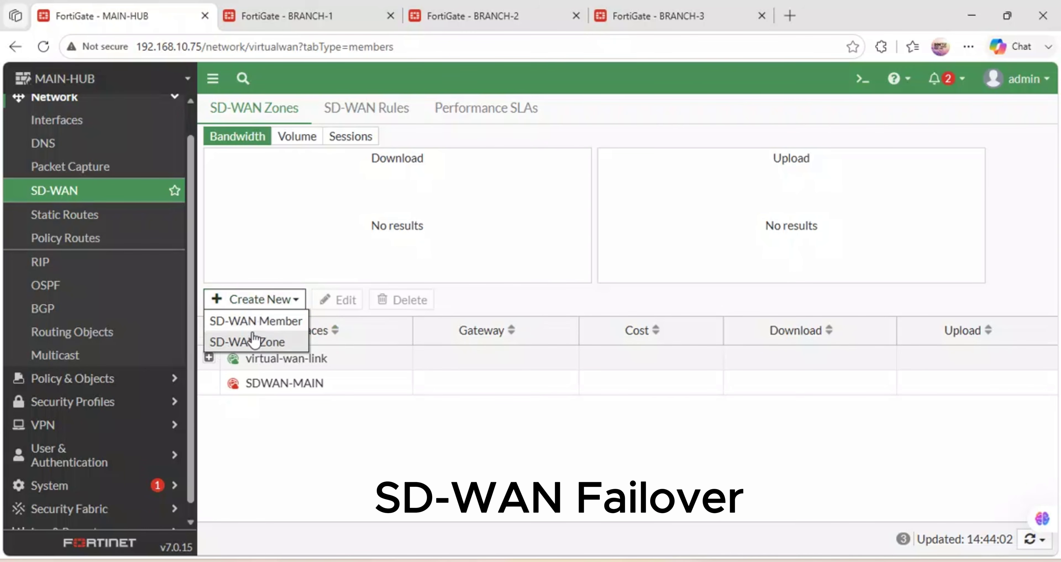
left_click(210, 358)
double_click(336, 385)
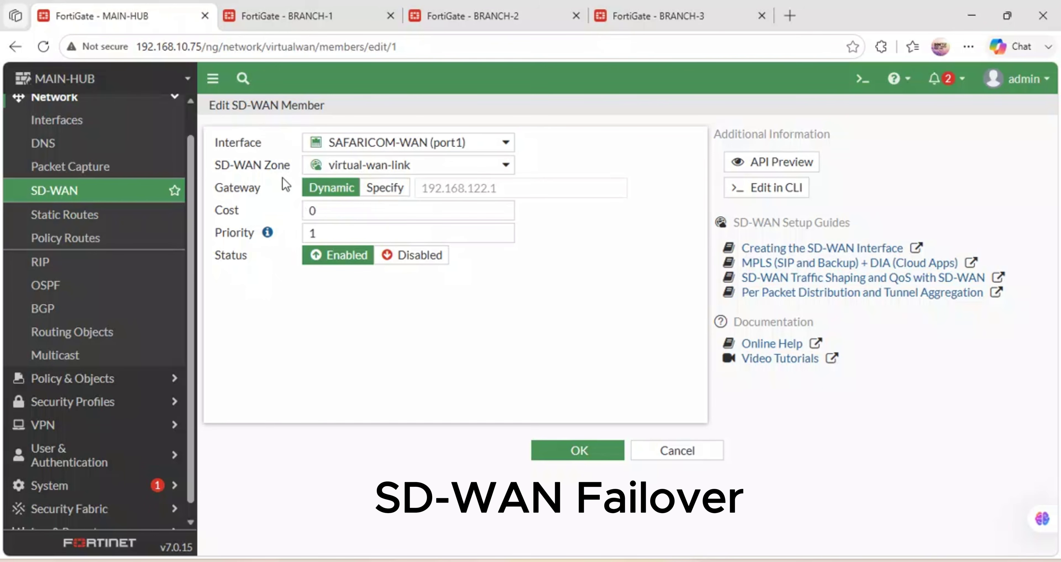
left_click(473, 164)
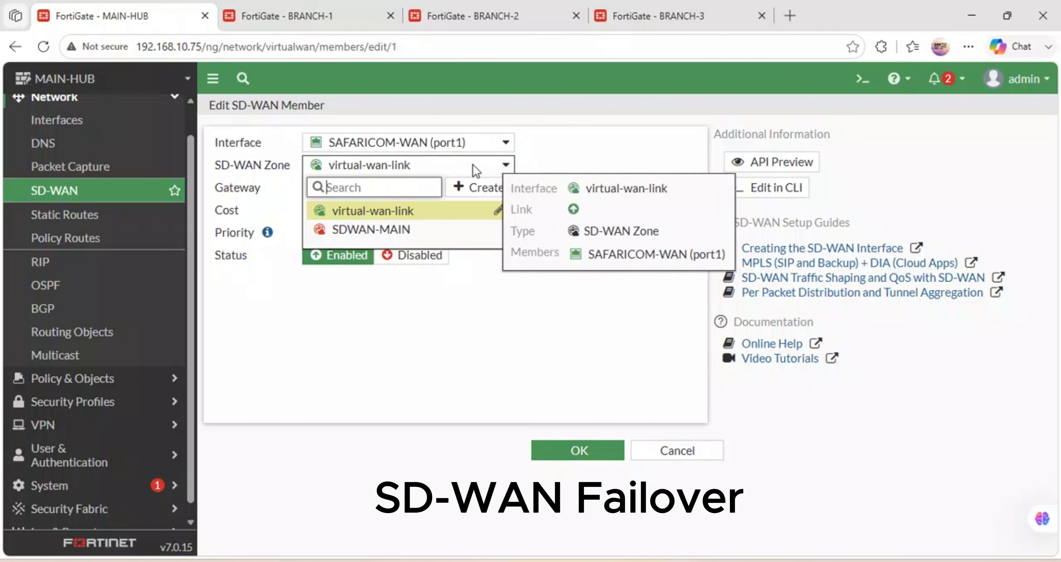
left_click(362, 230)
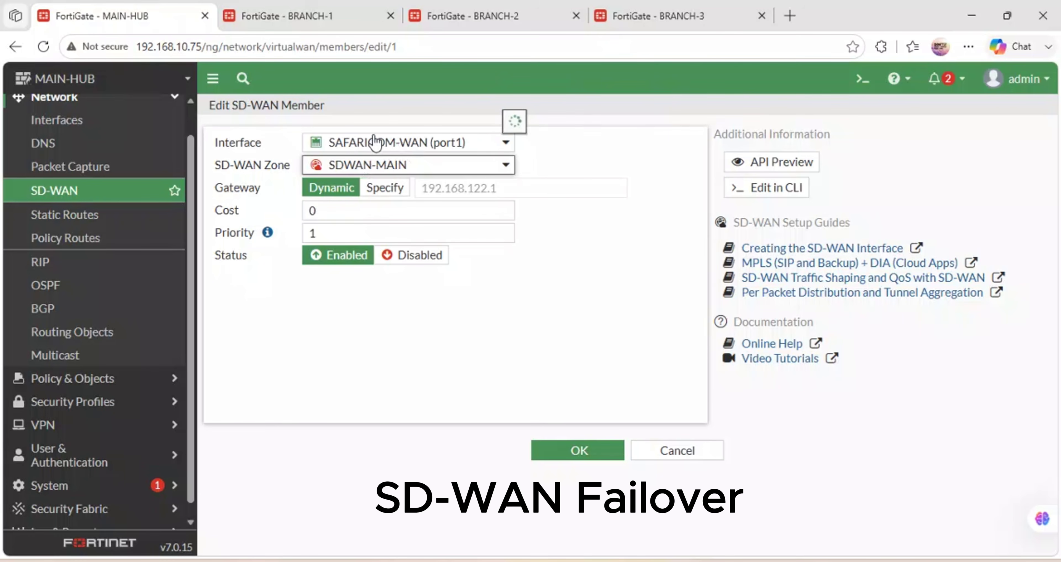
mouse_move(379, 142)
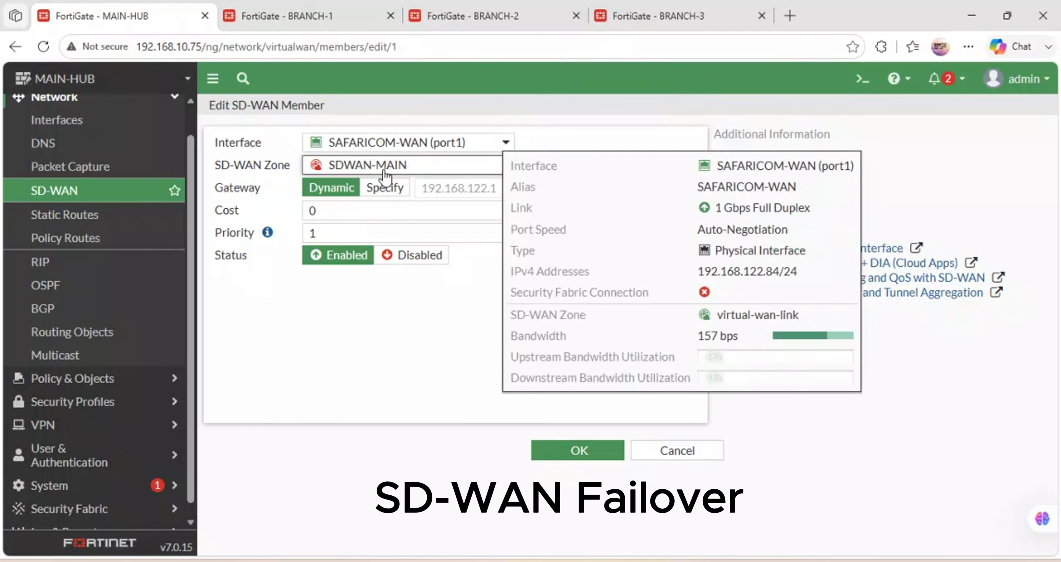
left_click(574, 453)
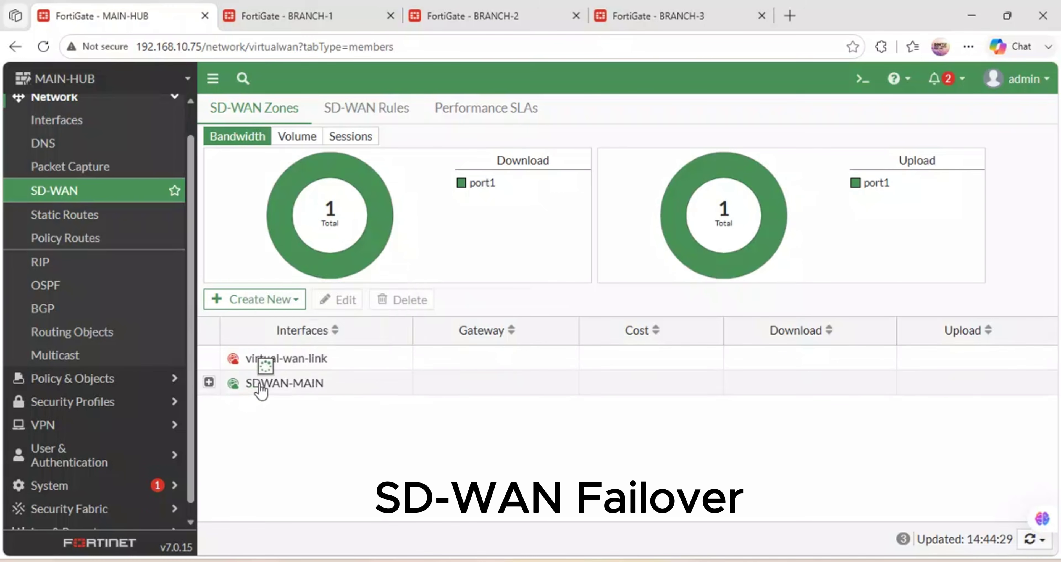
left_click(270, 303)
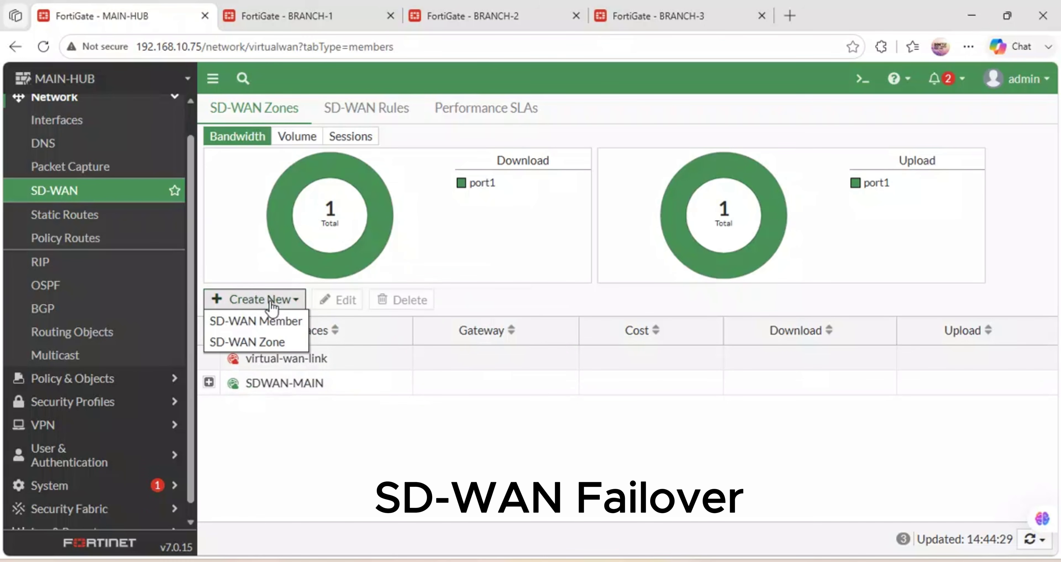
Add STARLINK (port2) as an SD-WAN member of the SDWAN-MAIN zone alongside SAFARICOM-WAN.
left_click(270, 325)
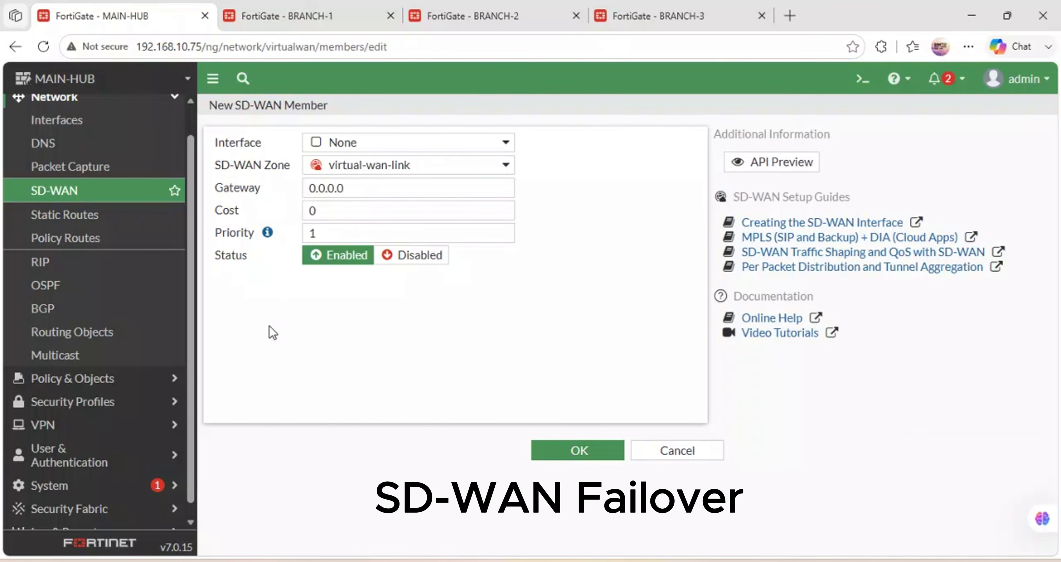
left_click(432, 148)
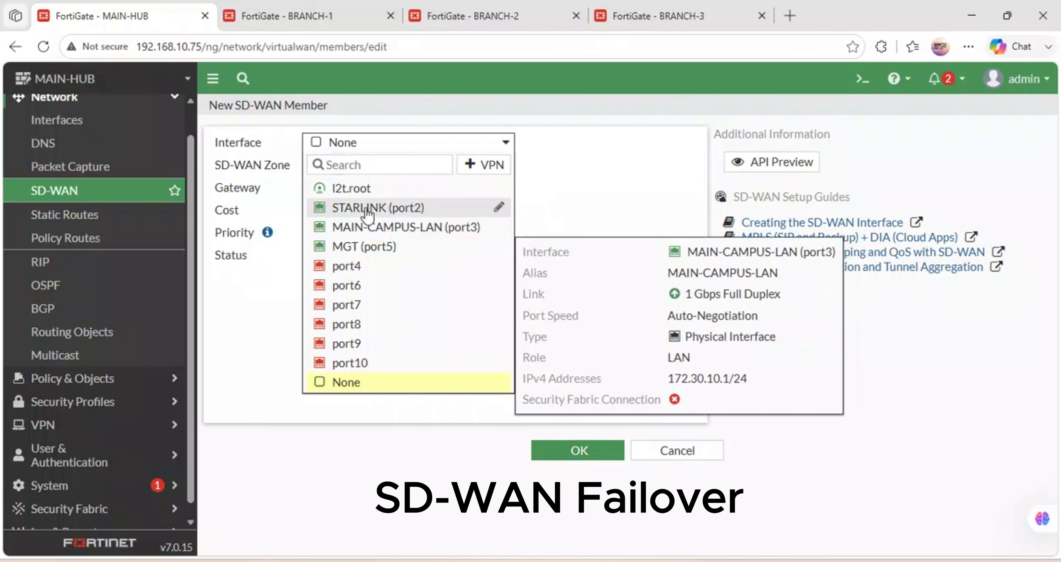
left_click(377, 208)
left_click(426, 164)
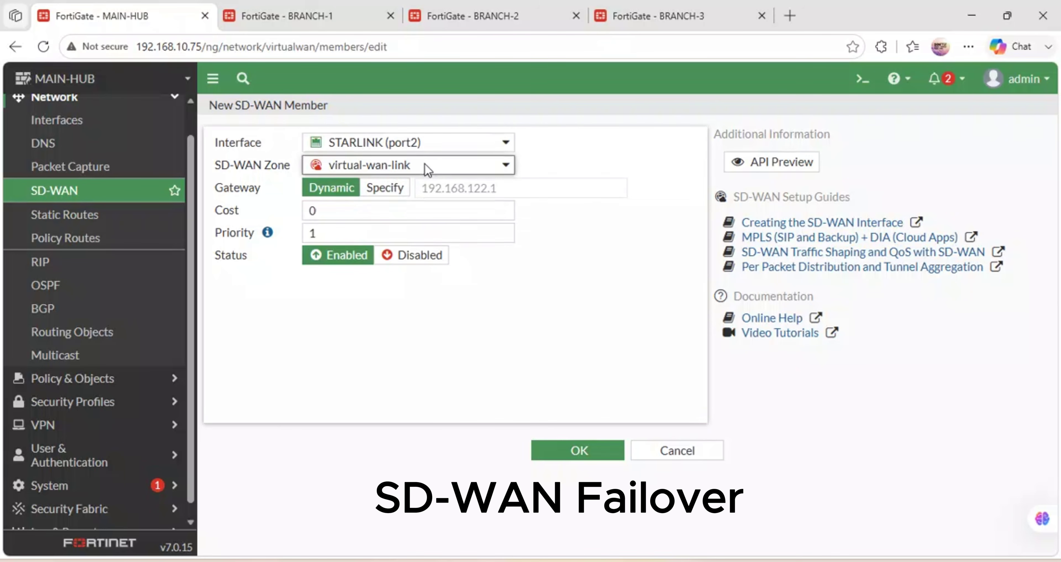
left_click(353, 210)
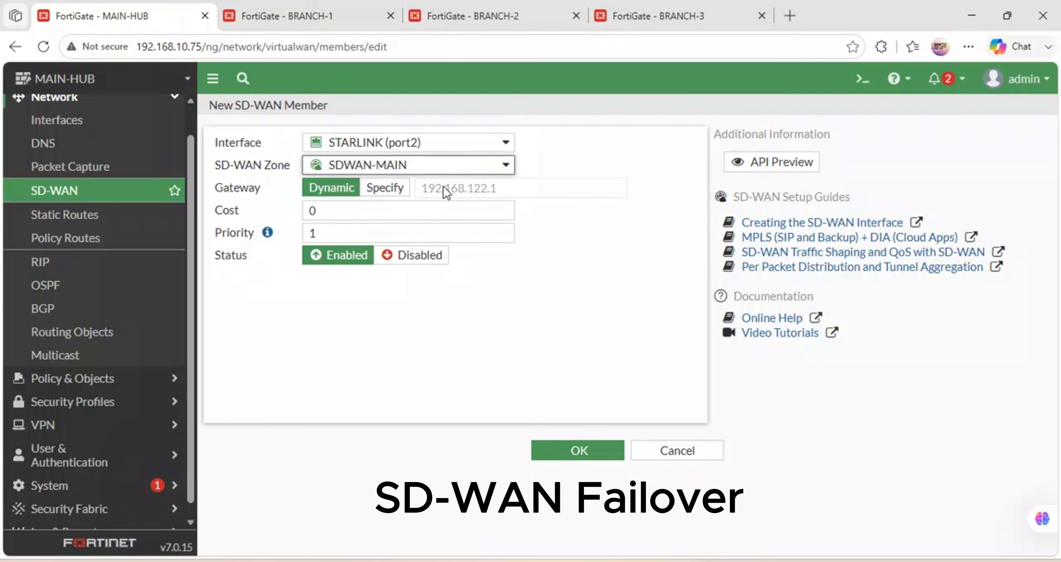
left_click(570, 452)
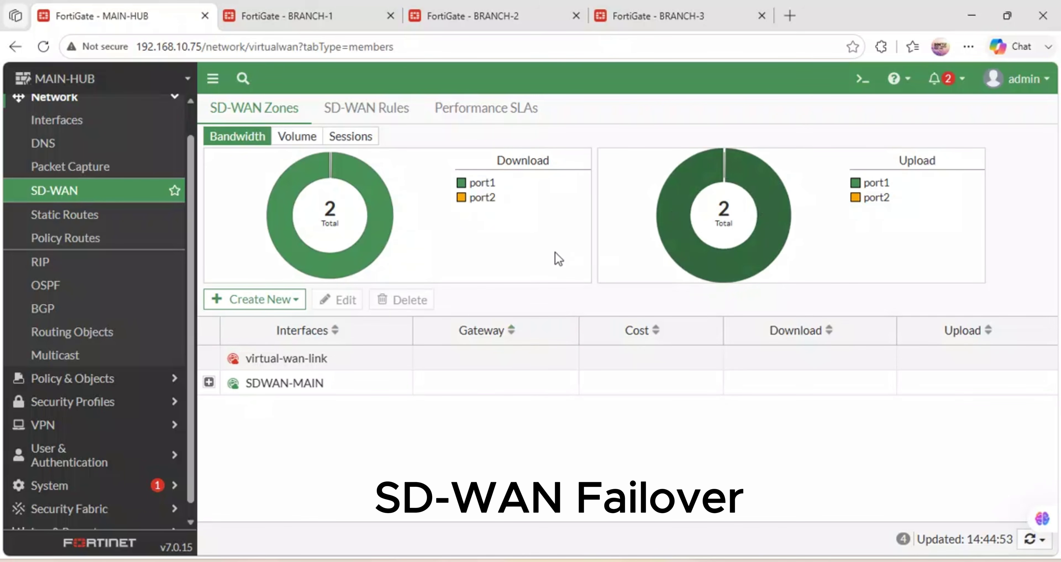
left_click(49, 215)
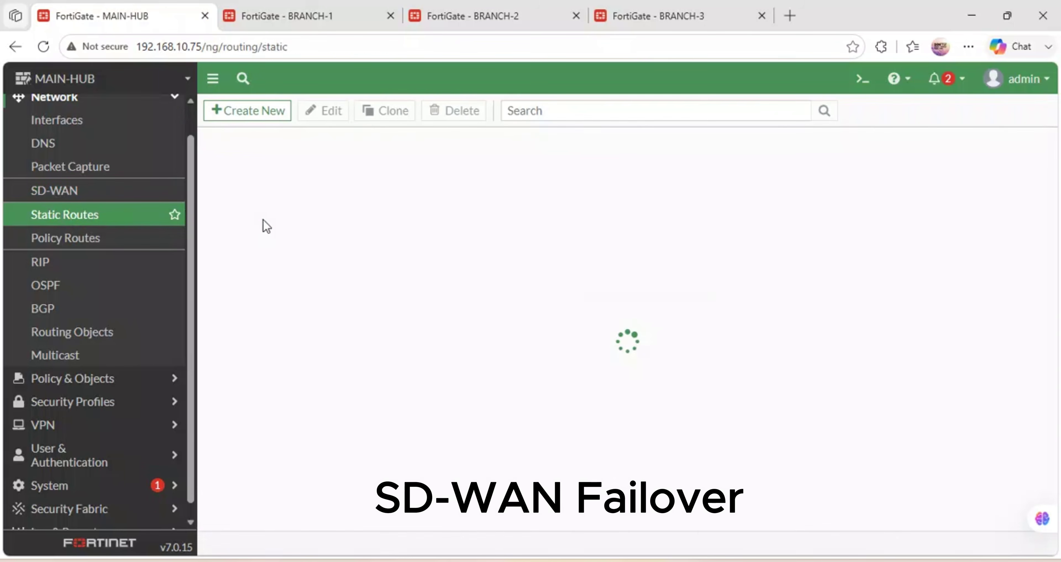
Create an enabled static route for 0.0.0.0/0.0.0.0 with SDWAN-MAIN as its interface.
left_click(270, 114)
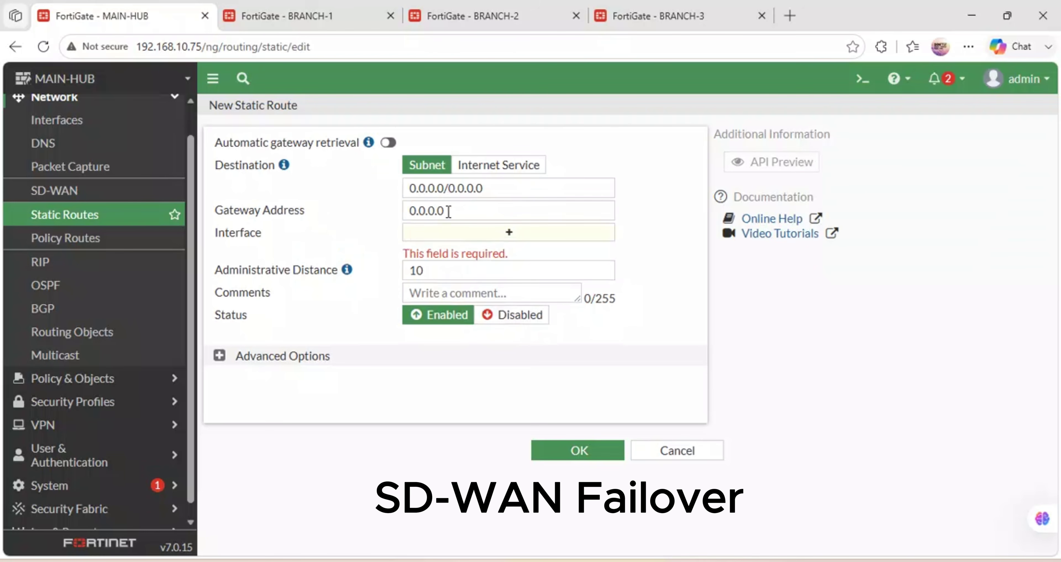
triple_click(487, 187)
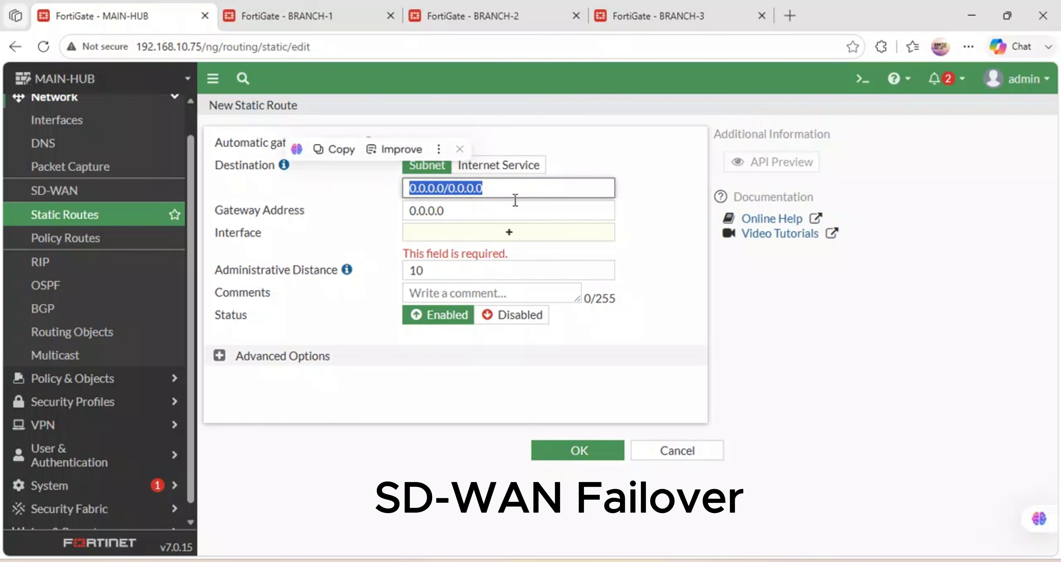
left_click(509, 234)
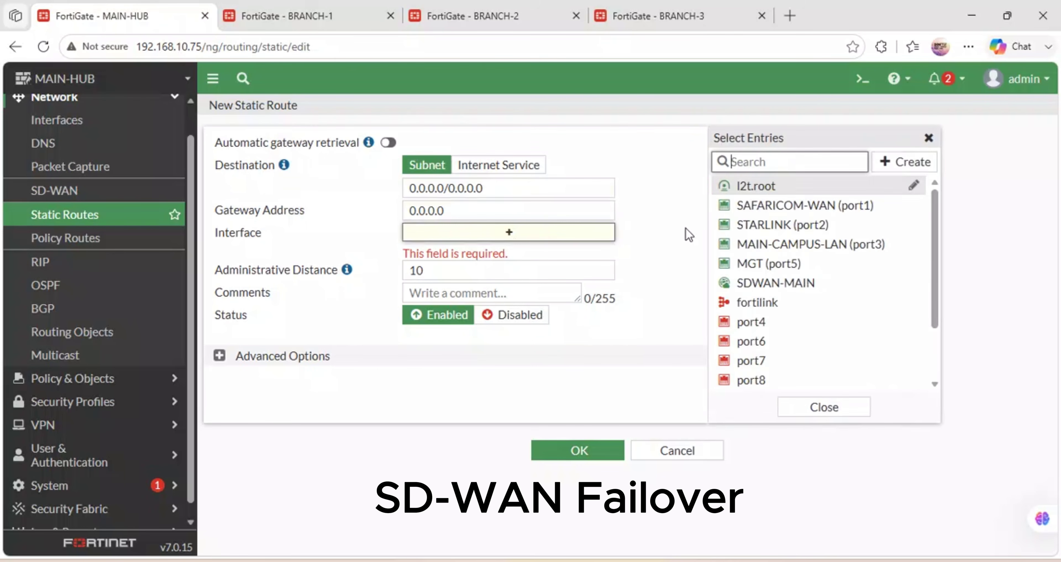
left_click(759, 282)
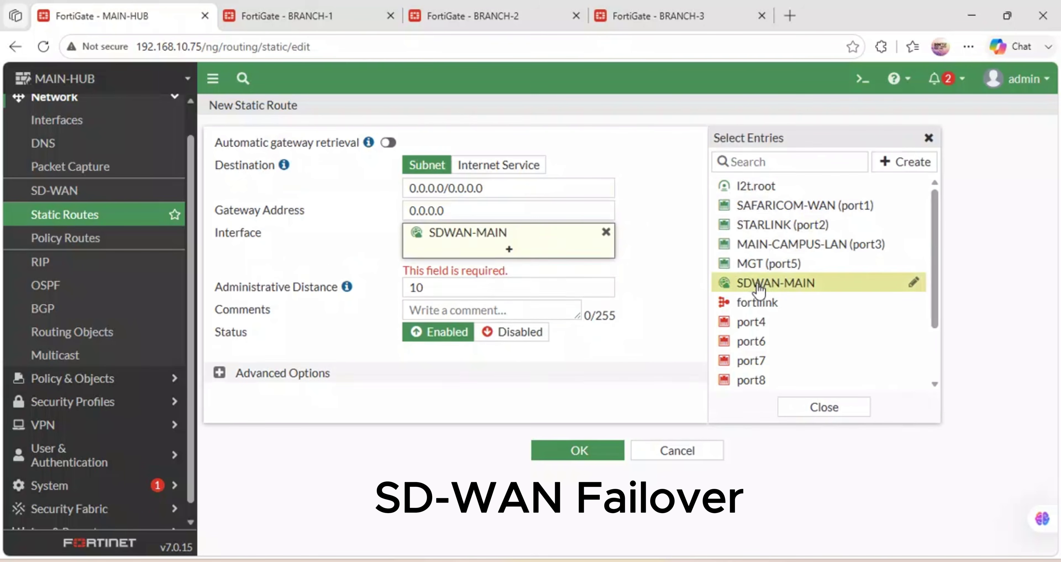
left_click(579, 449)
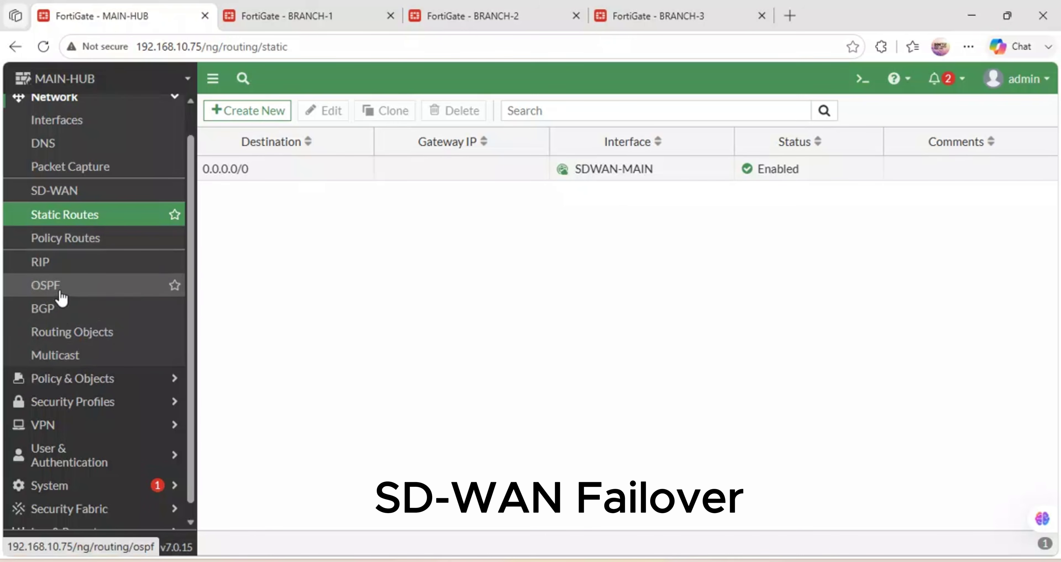
left_click(74, 194)
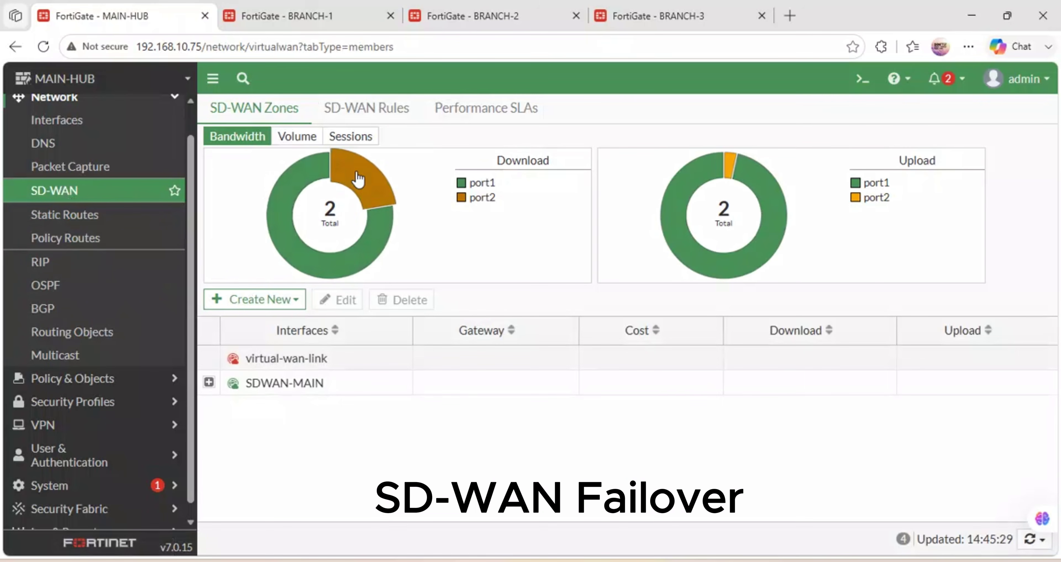
Show the Performance SLAs list with the Default_AWS and Default_DNS health checks.
mouse_move(297, 230)
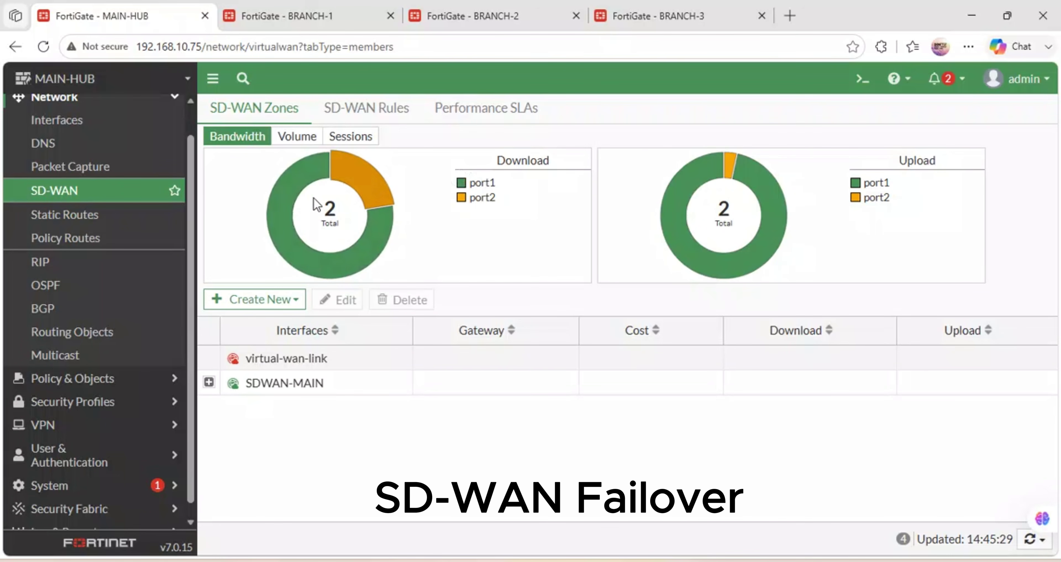
mouse_move(373, 213)
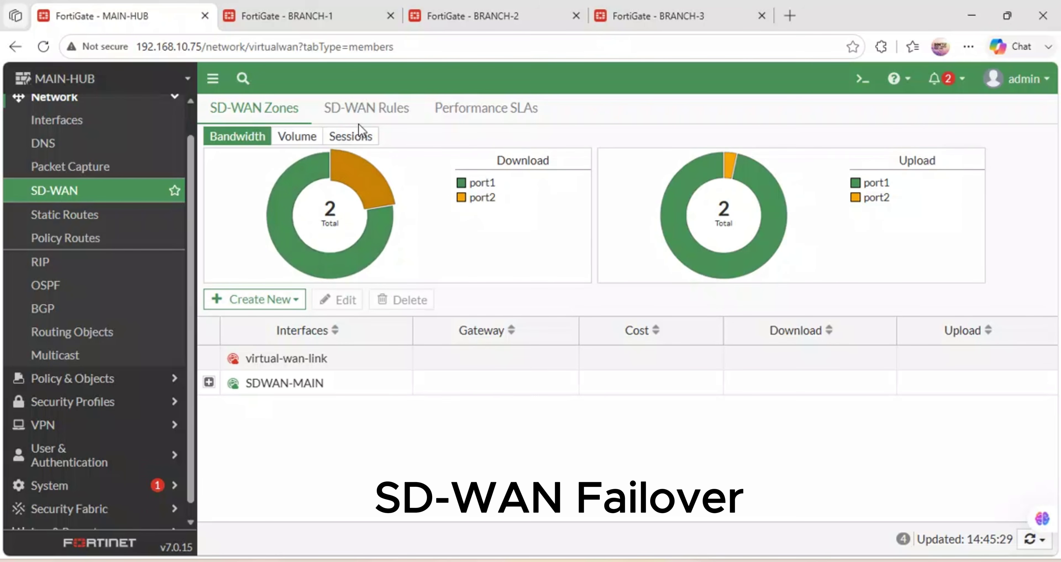
left_click(369, 115)
left_click(465, 110)
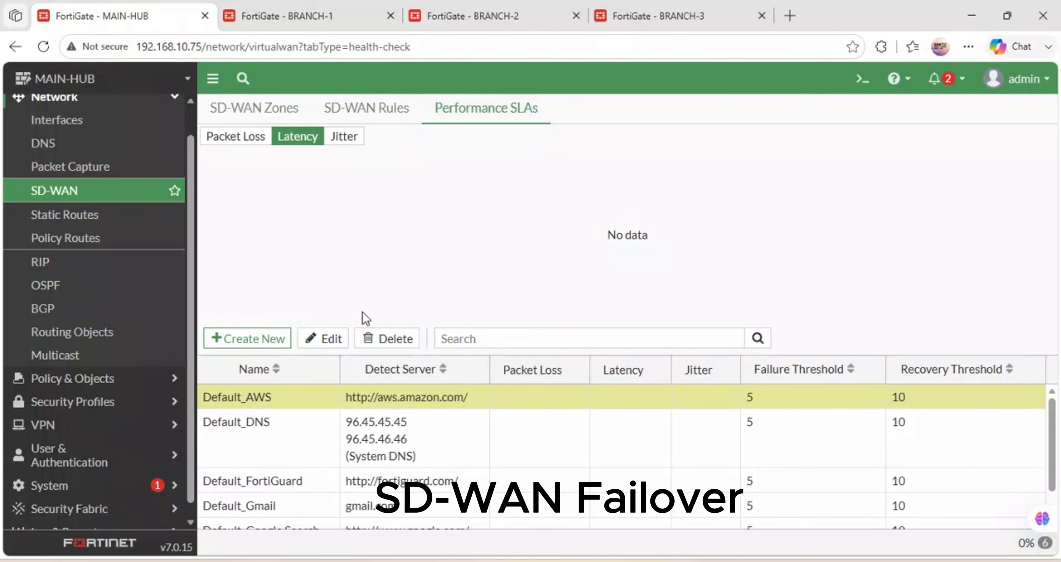
Start a new performance SLA and name it PING_GOOGLE, using an underscore instead of the hyphen.
left_click(250, 340)
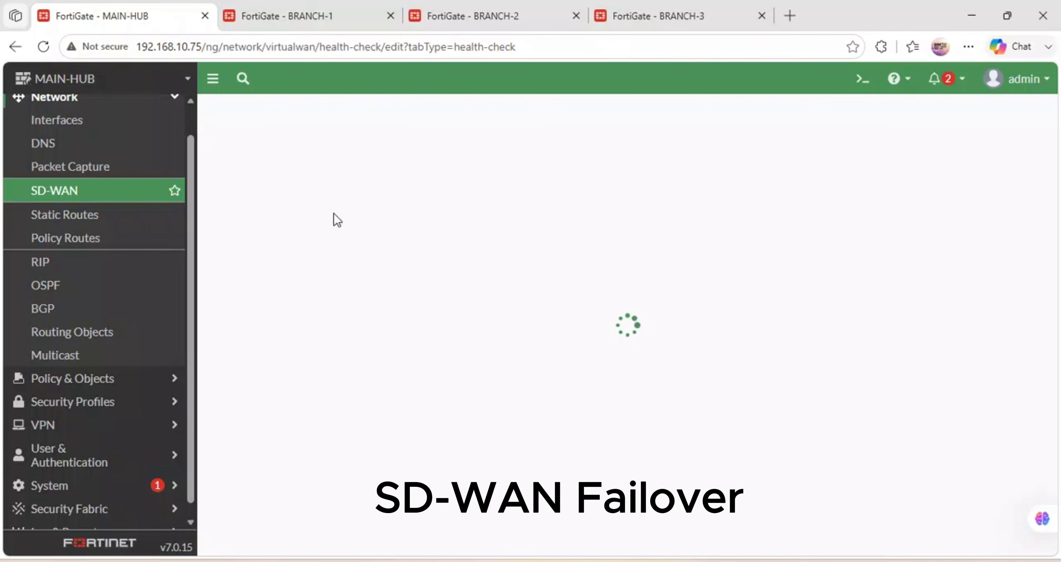
left_click(359, 140)
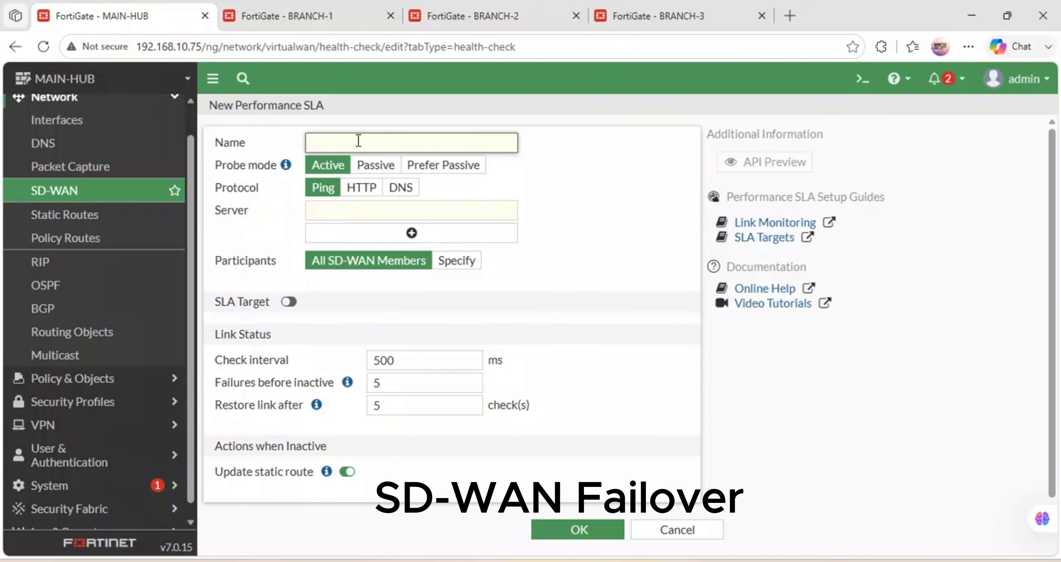
type("PI")
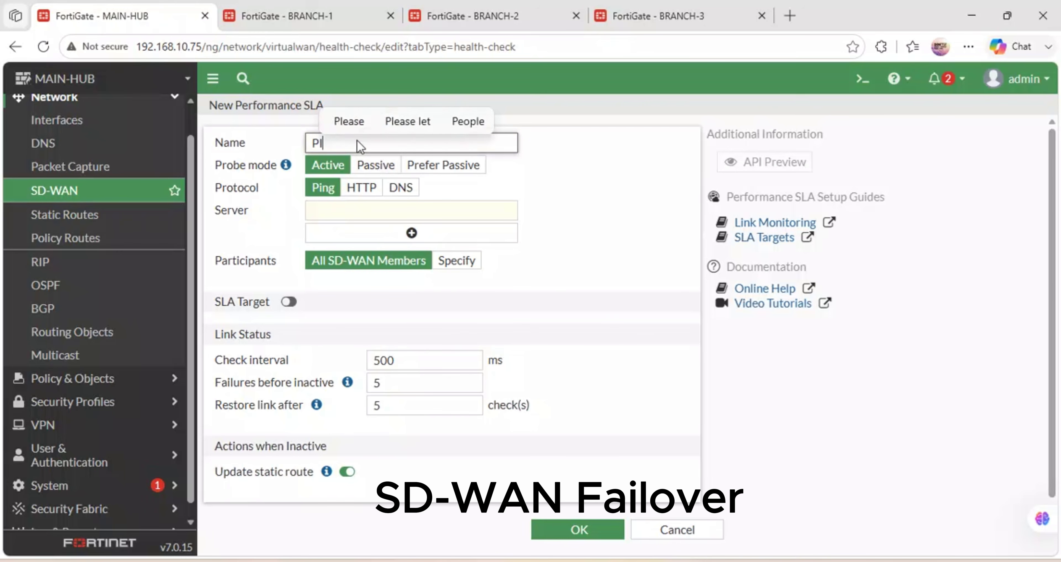
type("NG=D")
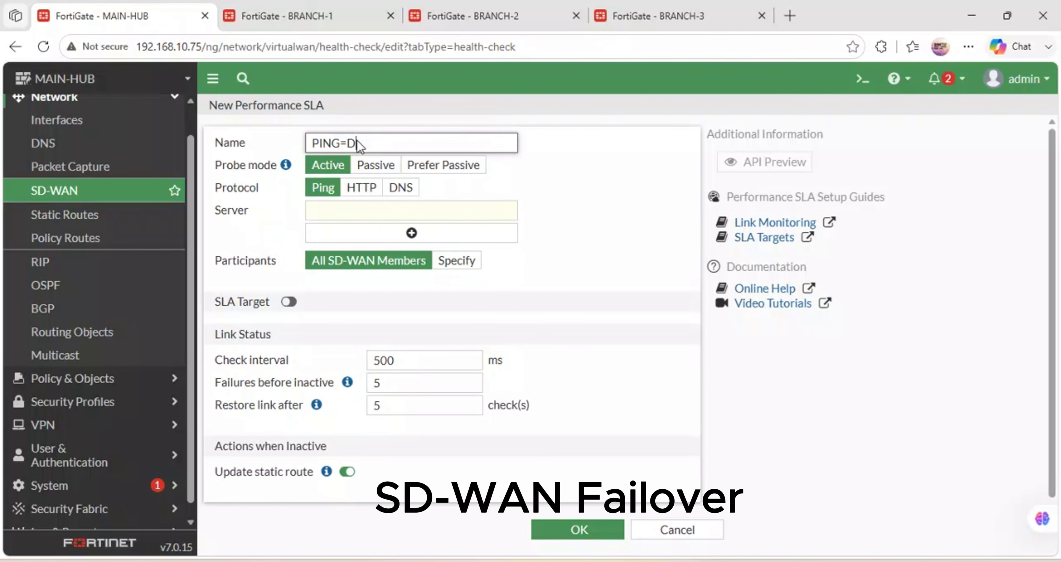
type("NS")
key("BackSpace")
type("-GOOGLE")
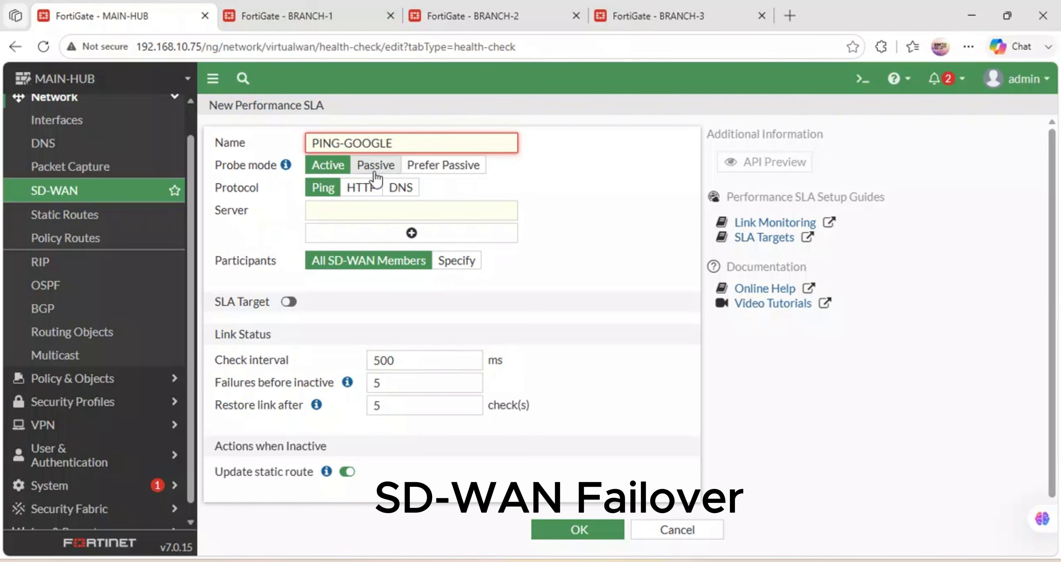
left_click(570, 171)
left_click(345, 145)
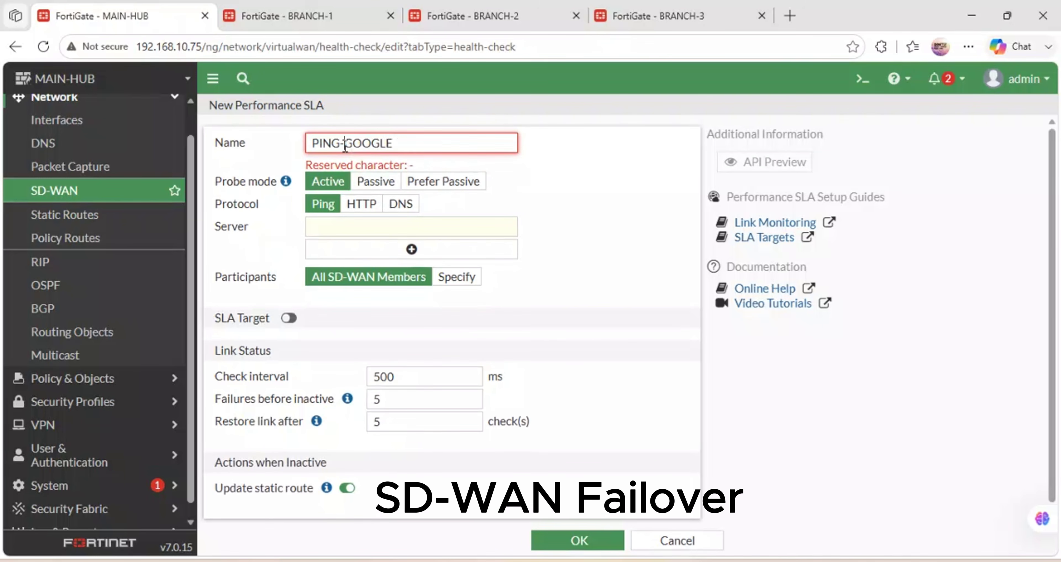
key("BackSpace")
type("_")
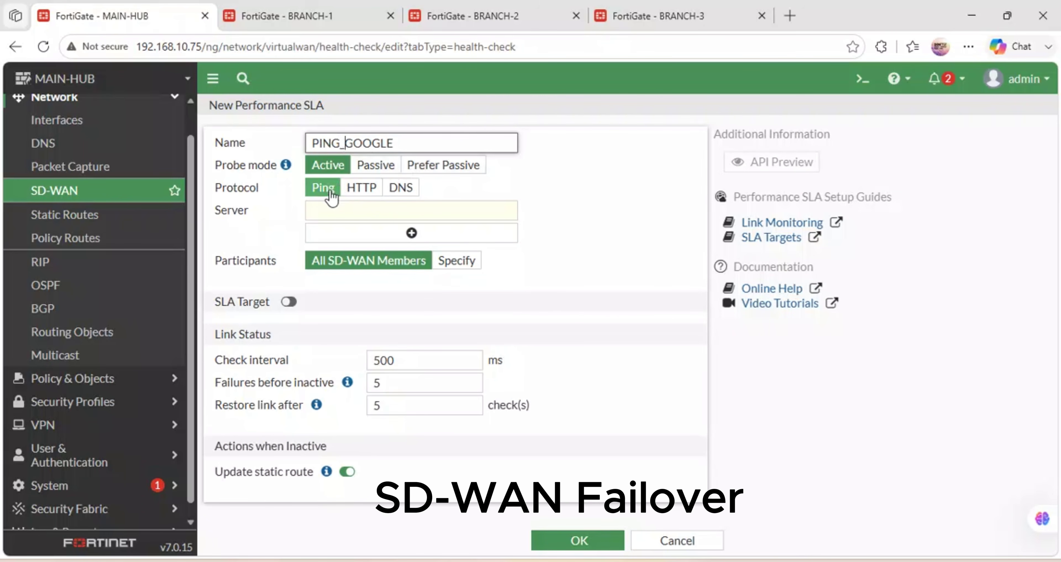
Set the SLA's probe server to 8.8.8.8.
left_click(366, 213)
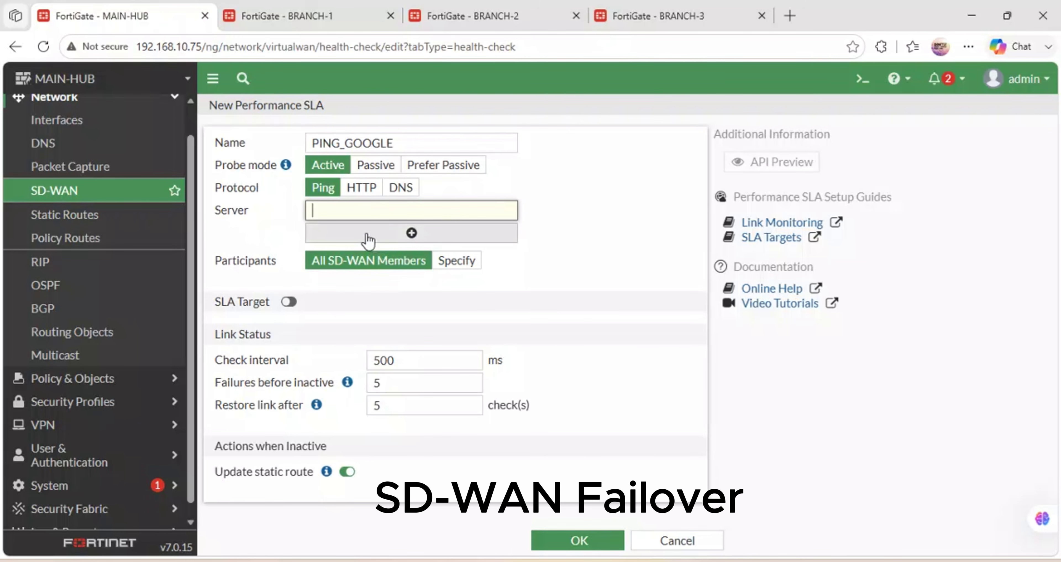
type("8.8.8.8")
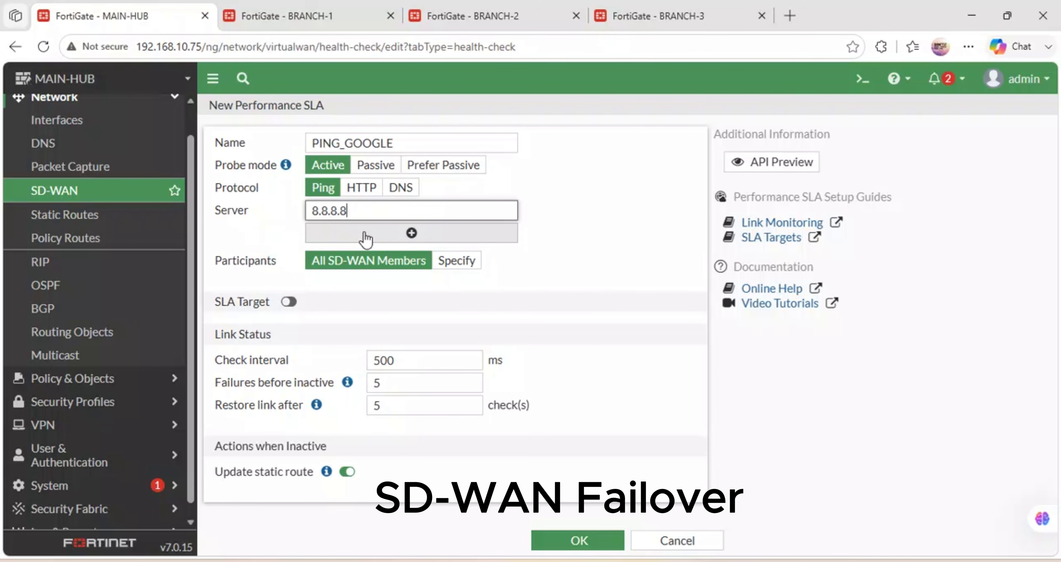
left_click(646, 201)
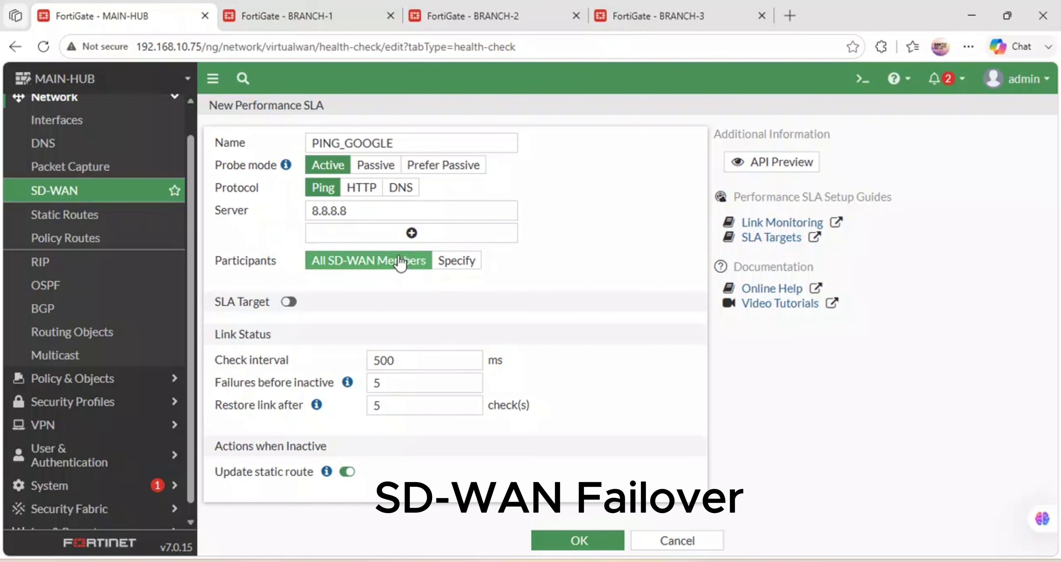
Add 1.1.1.1 as a second server and specify participants SAFARICOM-WAN (port1) and STARLINK (port2).
left_click(359, 233)
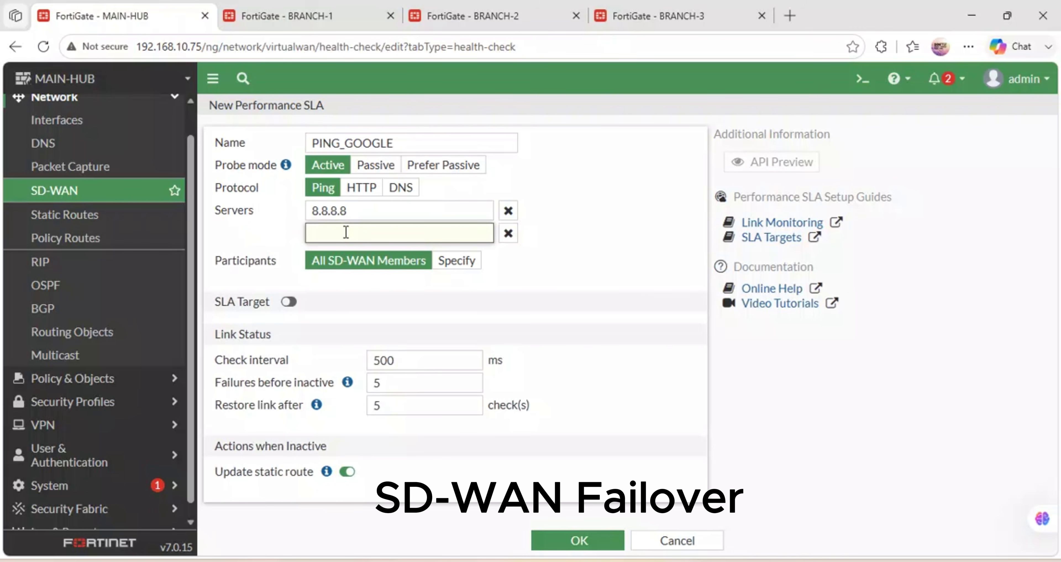
type("1.1.1.1")
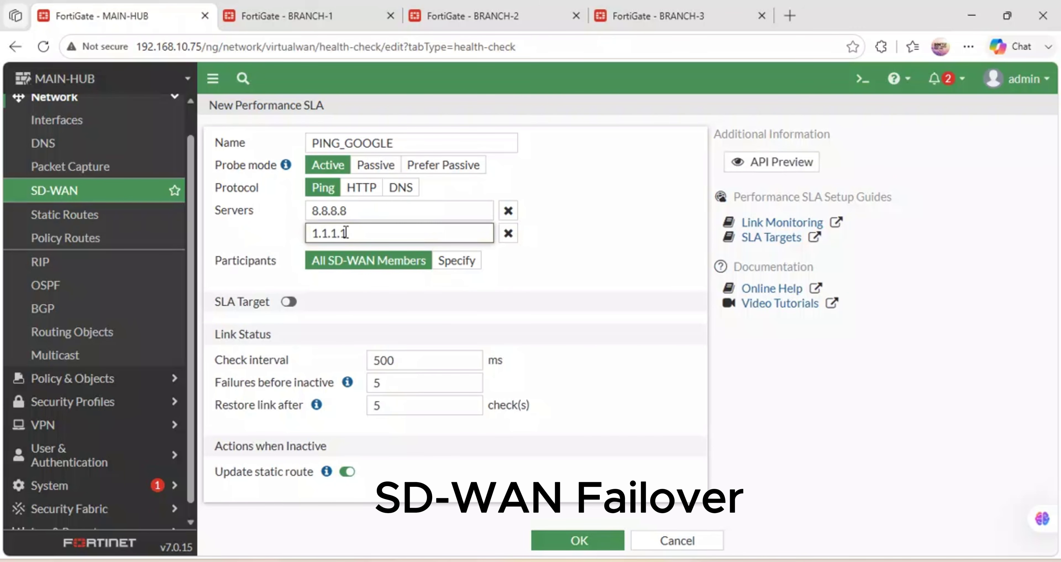
left_click(614, 280)
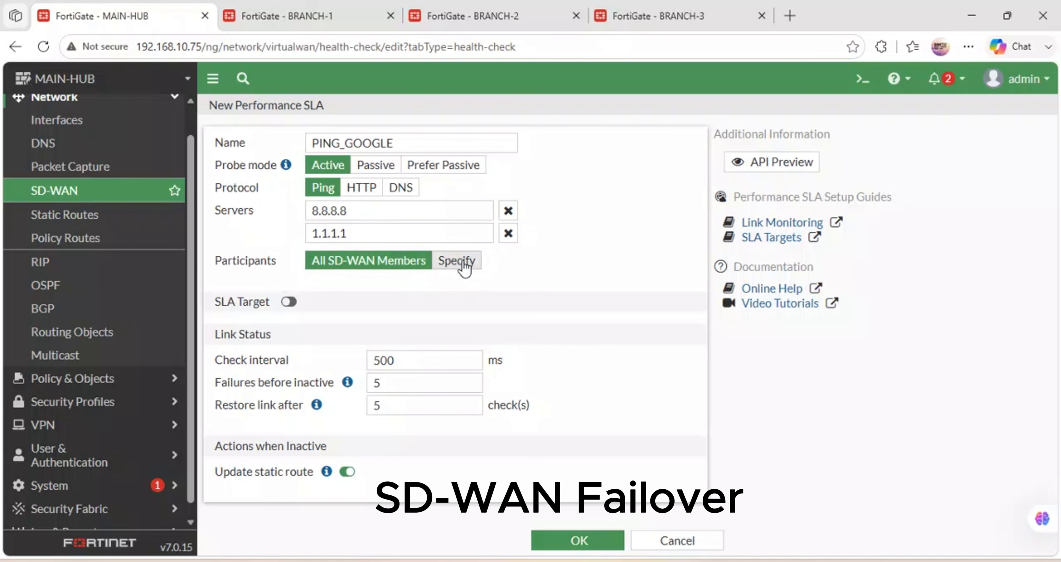
left_click(457, 260)
left_click(388, 287)
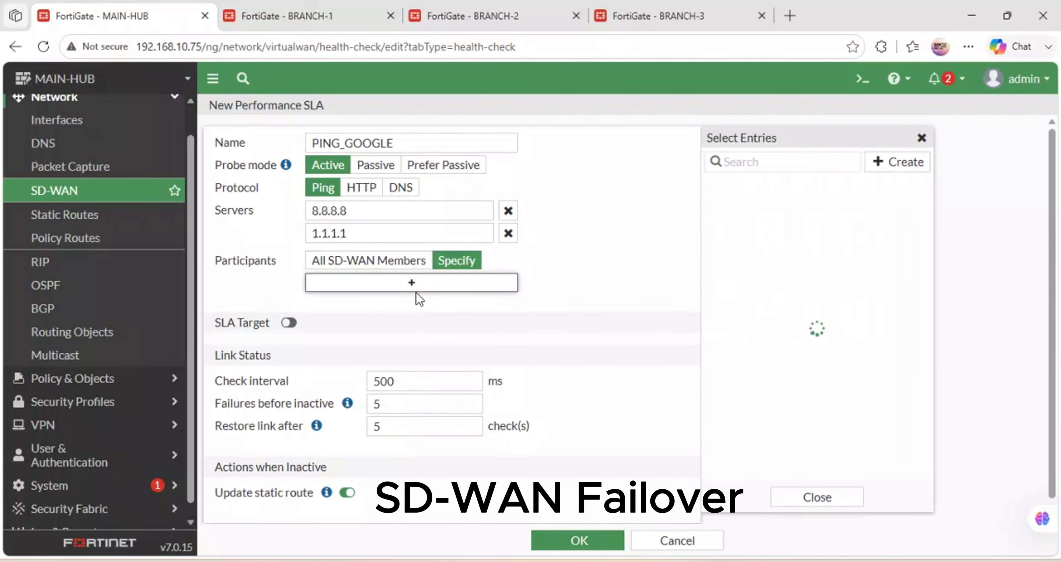
left_click(766, 187)
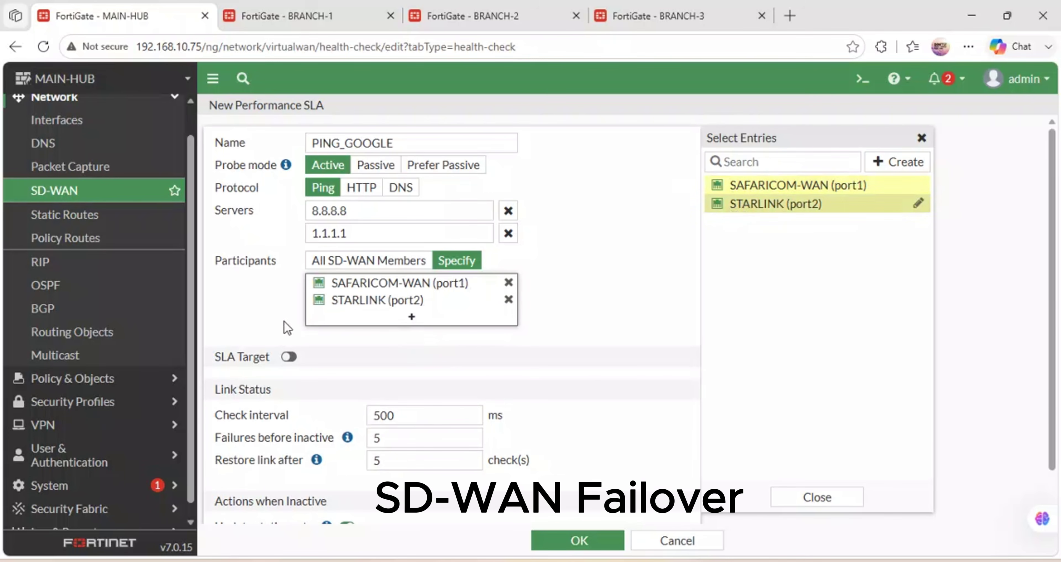
Enable SLA targets and save the PING_GOOGLE performance SLA.
mouse_move(371, 288)
scroll(417, 365, "down", 2)
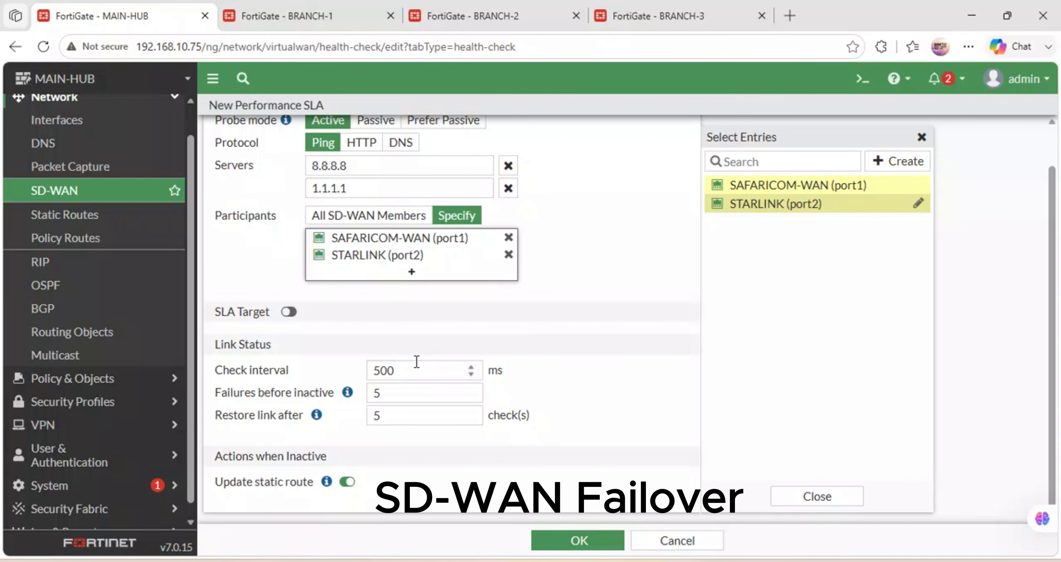
left_click(290, 312)
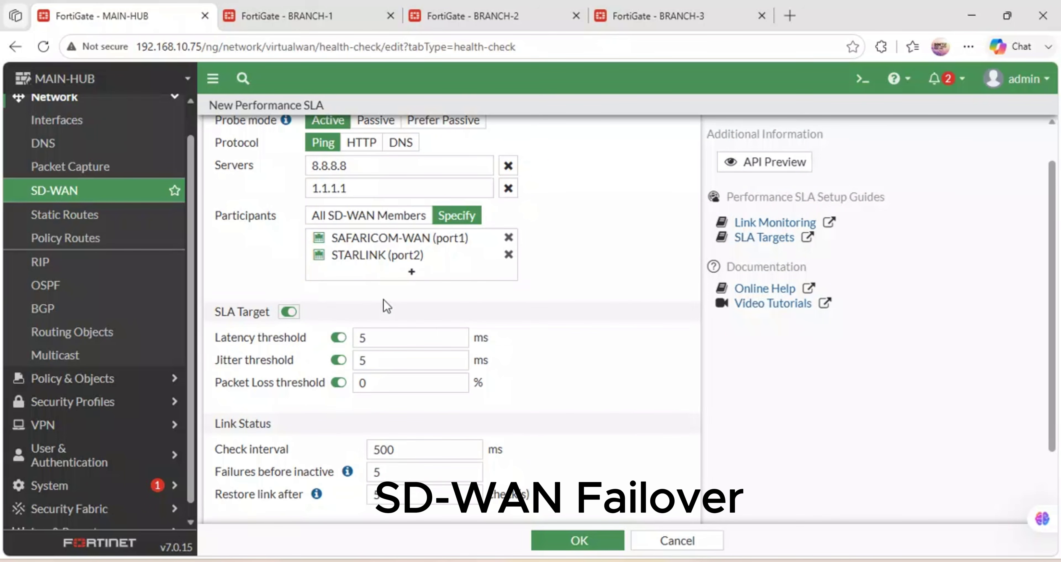
scroll(382, 299, "down", 2)
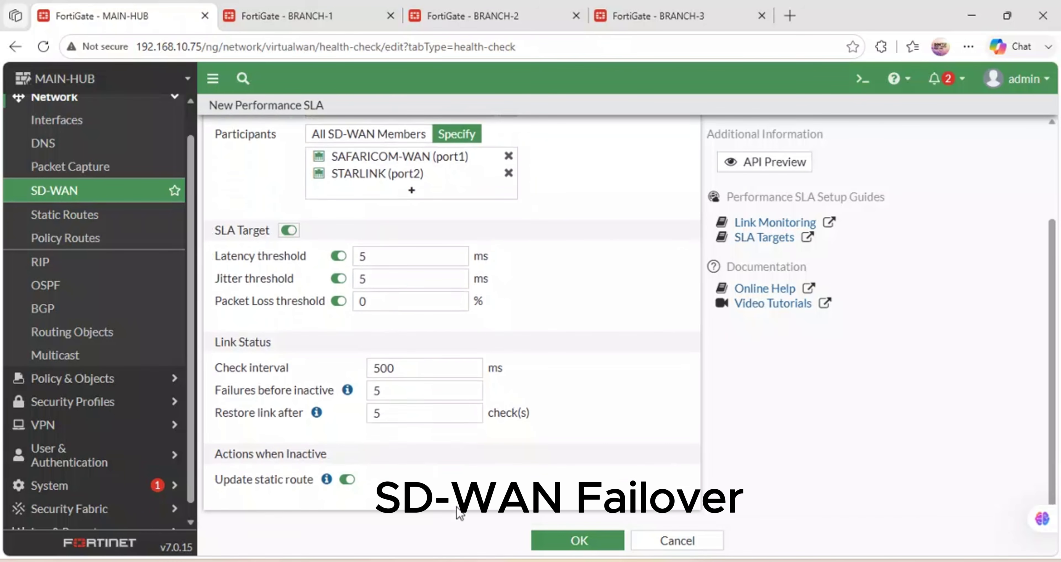
left_click(576, 540)
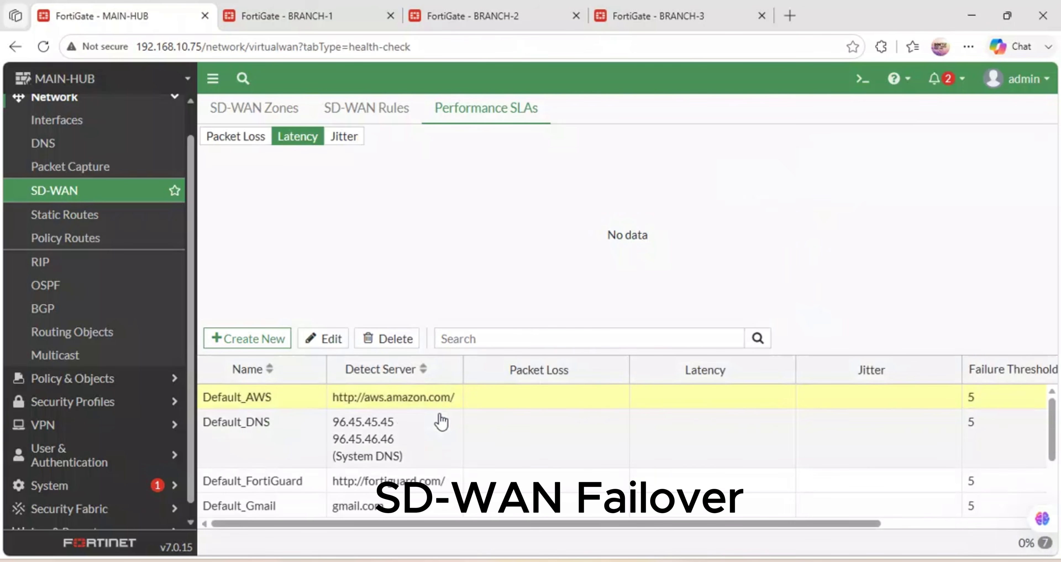
Switch to the SD-WAN Rules list, which holds only the implicit rule.
scroll(440, 421, "down", 3)
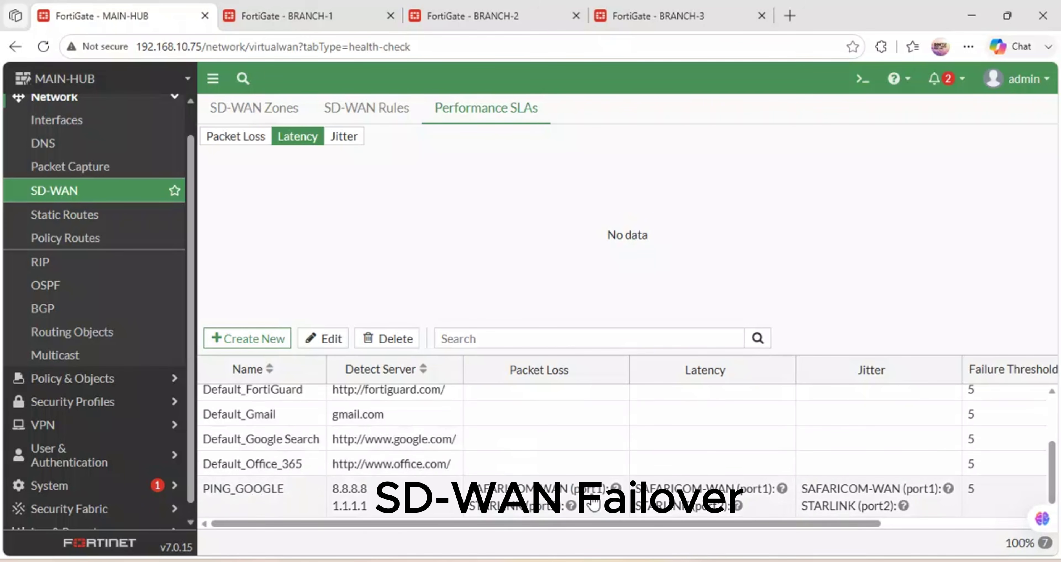
left_click(360, 109)
left_click(489, 111)
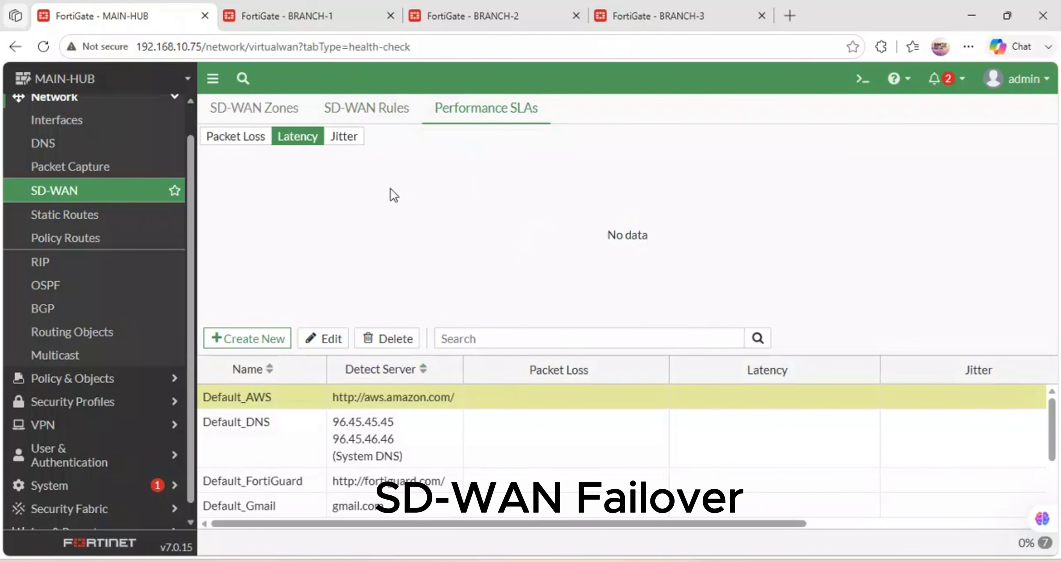
left_click(365, 110)
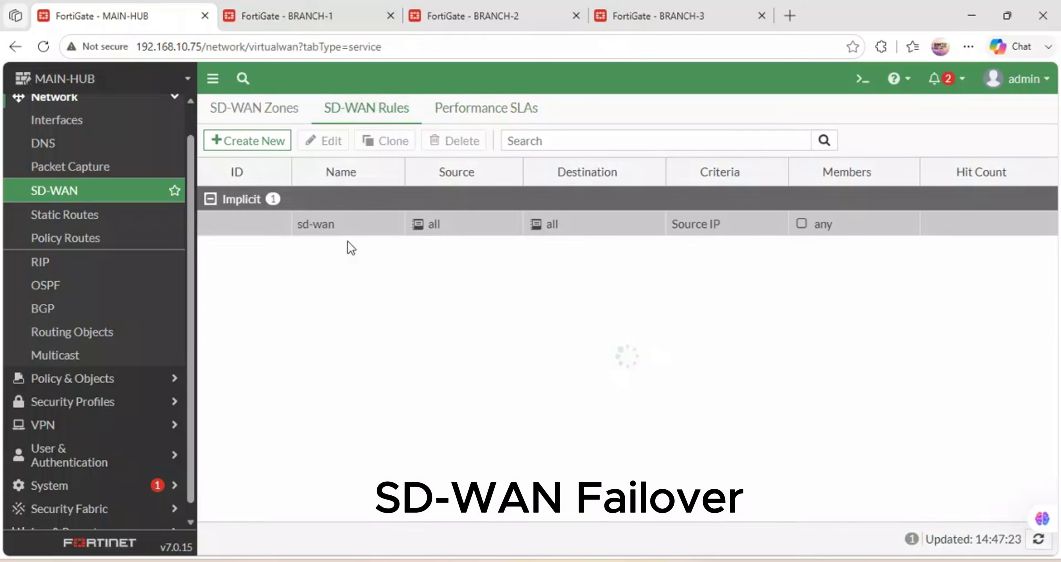
Start a new SD-WAN rule named PING-GOOGLE.
left_click(243, 142)
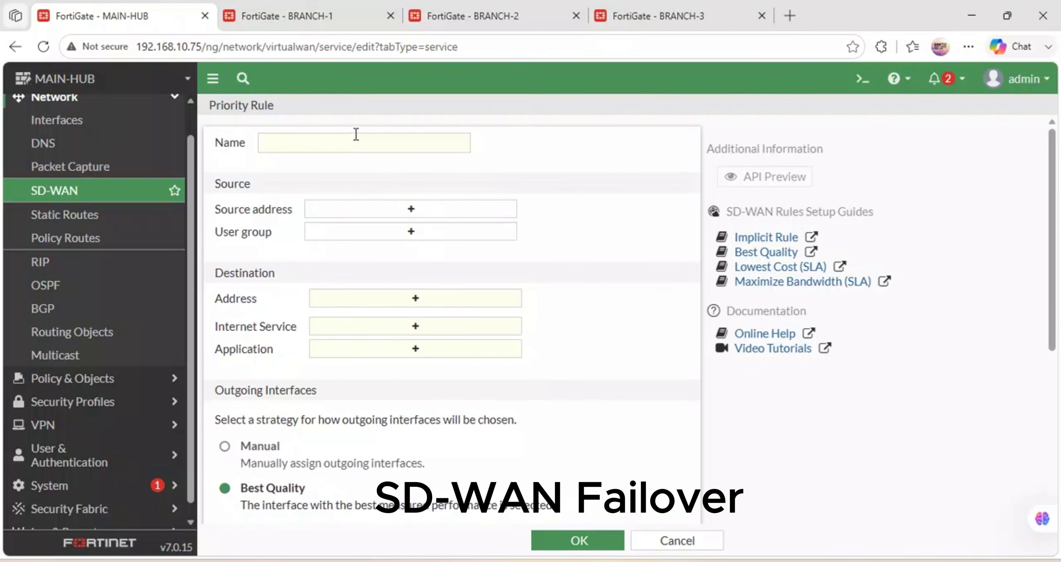
left_click(321, 140)
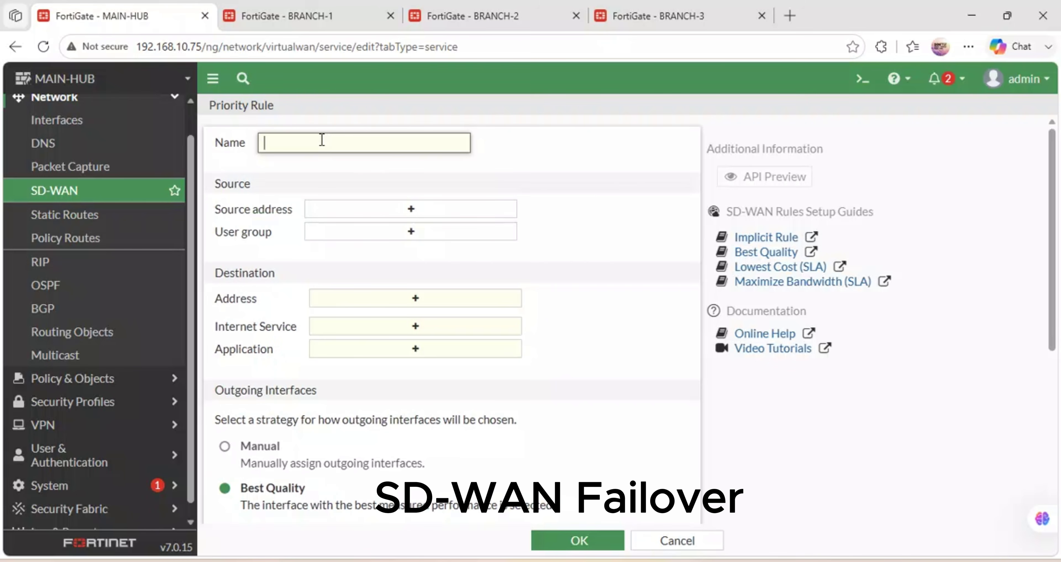
type("Ping")
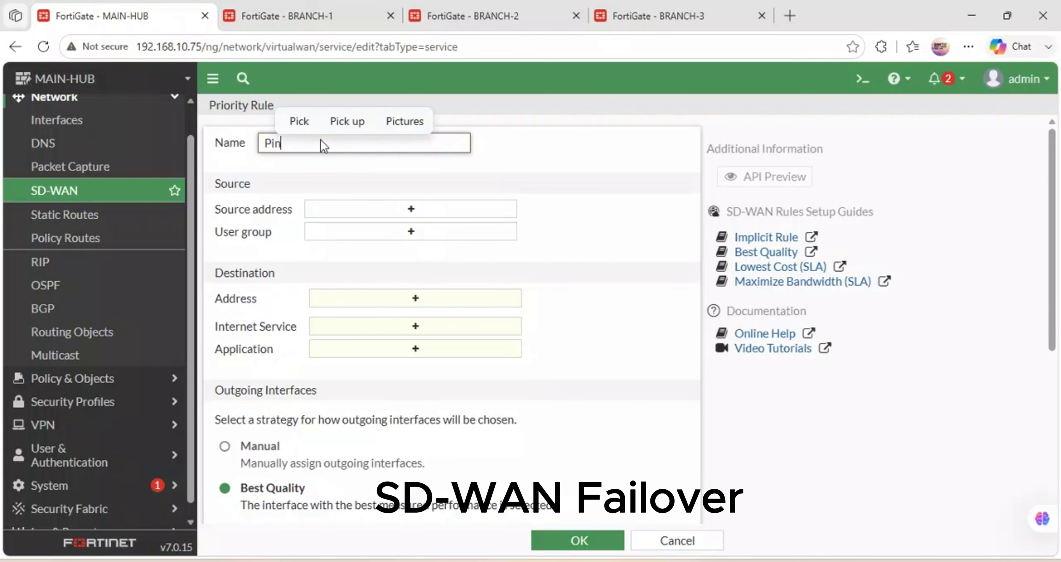
key("BackSpace")
key("BackSpace")
key("BackSpace")
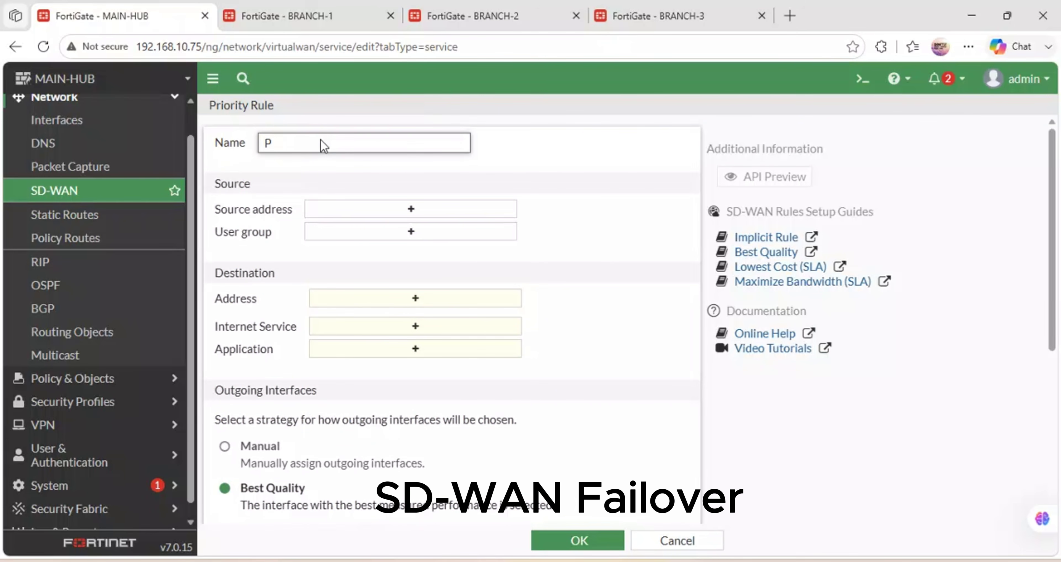
type("allow")
key("BackSpace")
key("BackSpace")
key("BackSpace")
key("BackSpace")
key("BackSpace")
key("BackSpace")
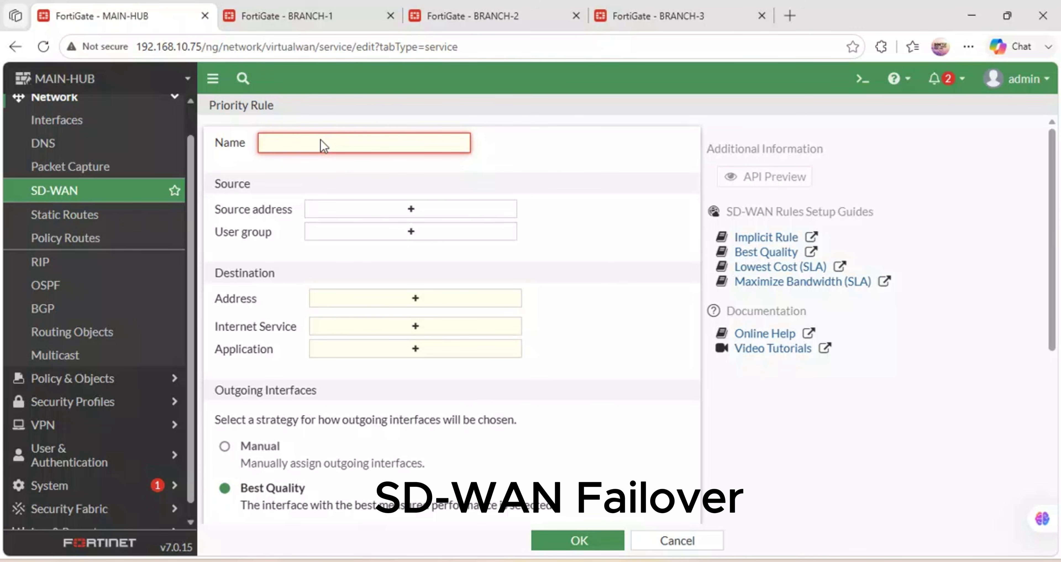
type("PING-")
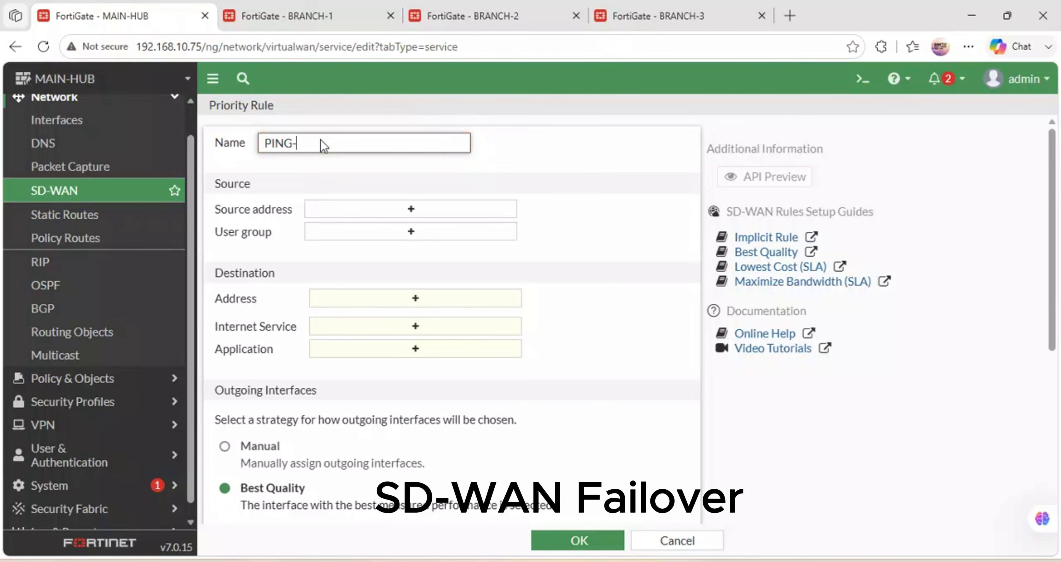
type("GOOGLE")
From the rule's source address list, begin creating a new address object.
left_click(366, 213)
key("Down")
key("Down")
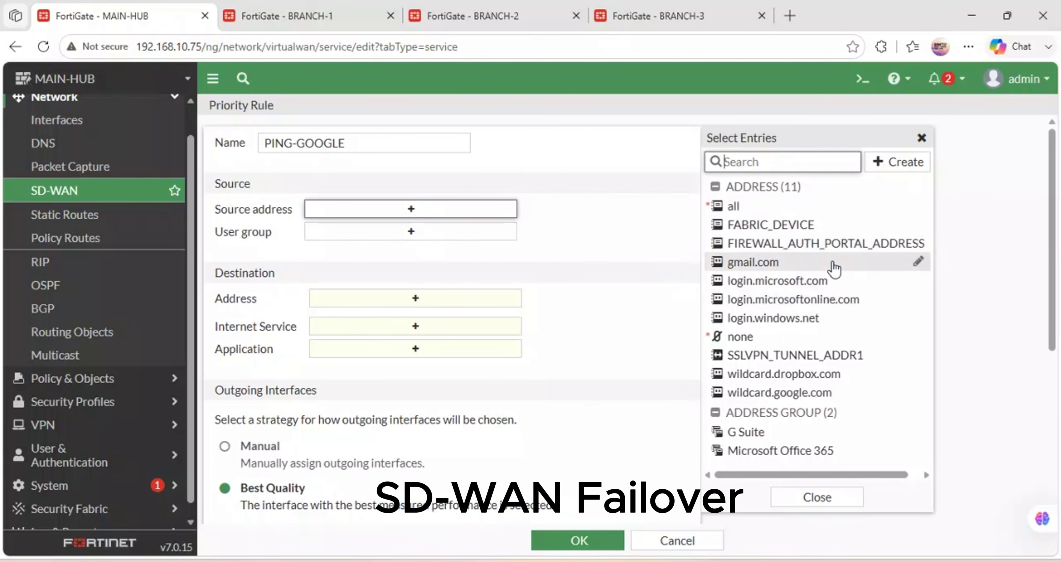
scroll(833, 267, "down", 6)
scroll(834, 268, "up", 6)
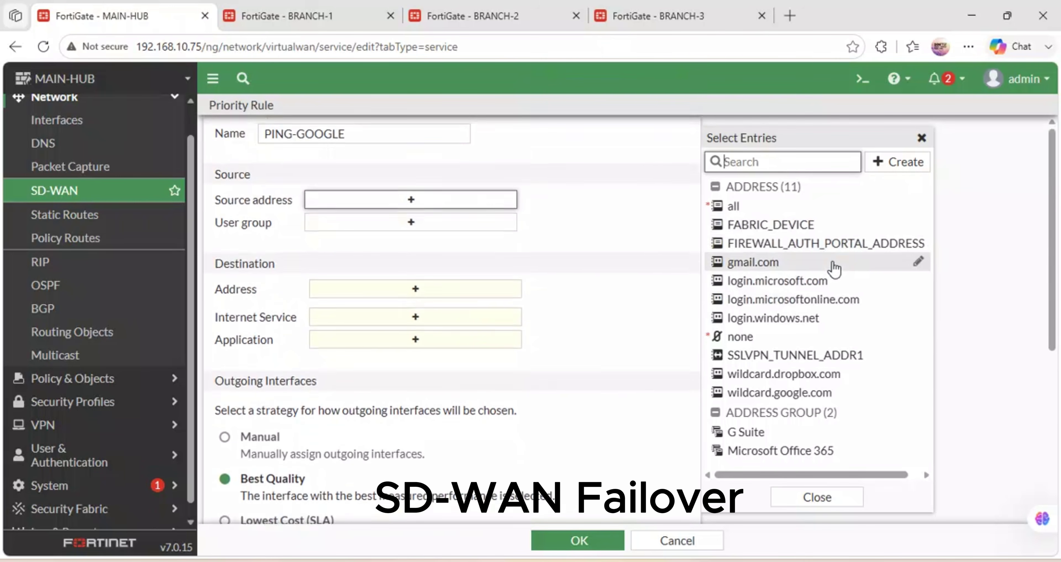
scroll(808, 404, "down", 3)
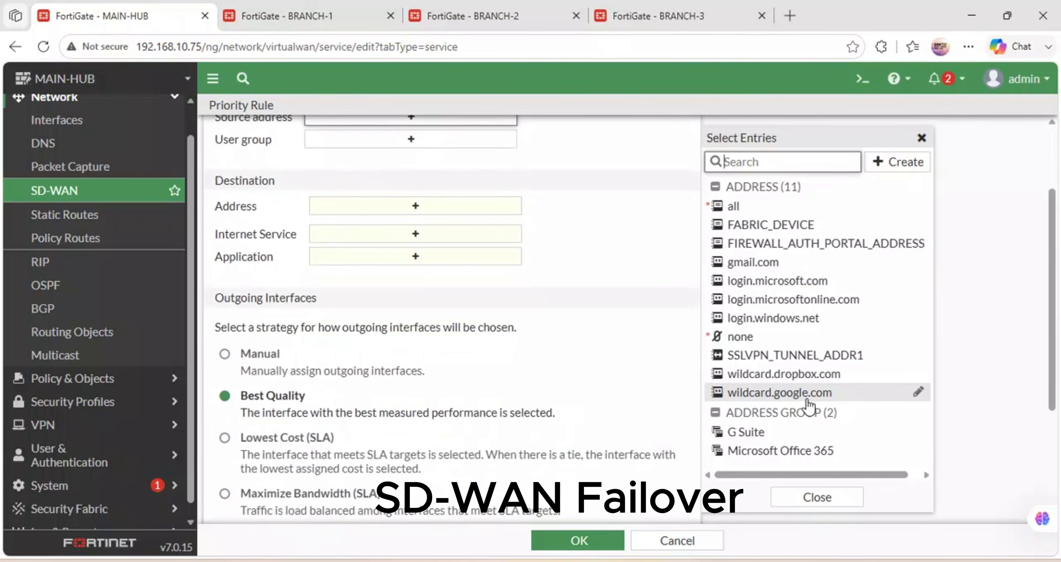
scroll(808, 404, "up", 3)
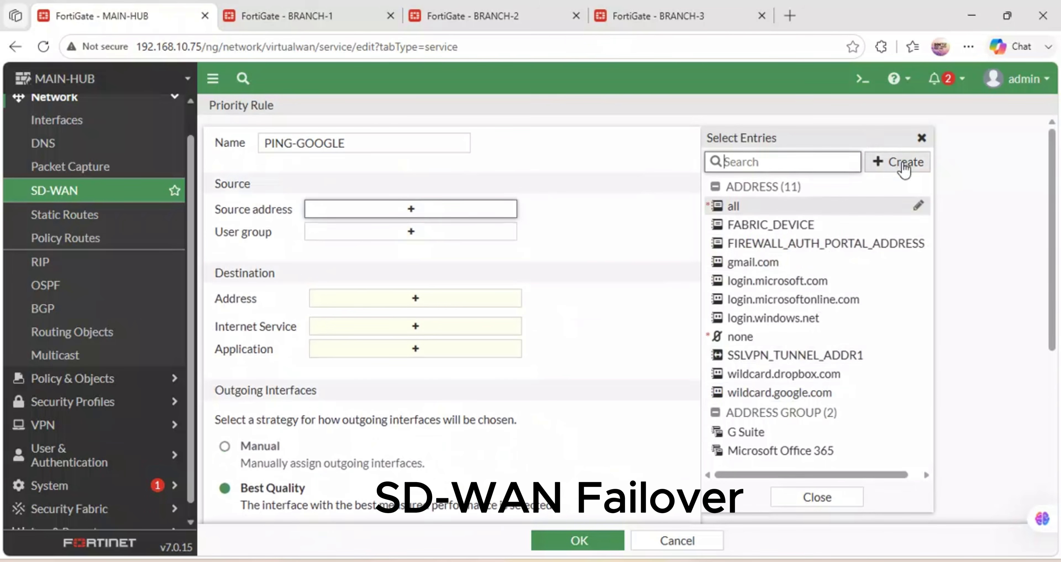
left_click(895, 164)
left_click(741, 212)
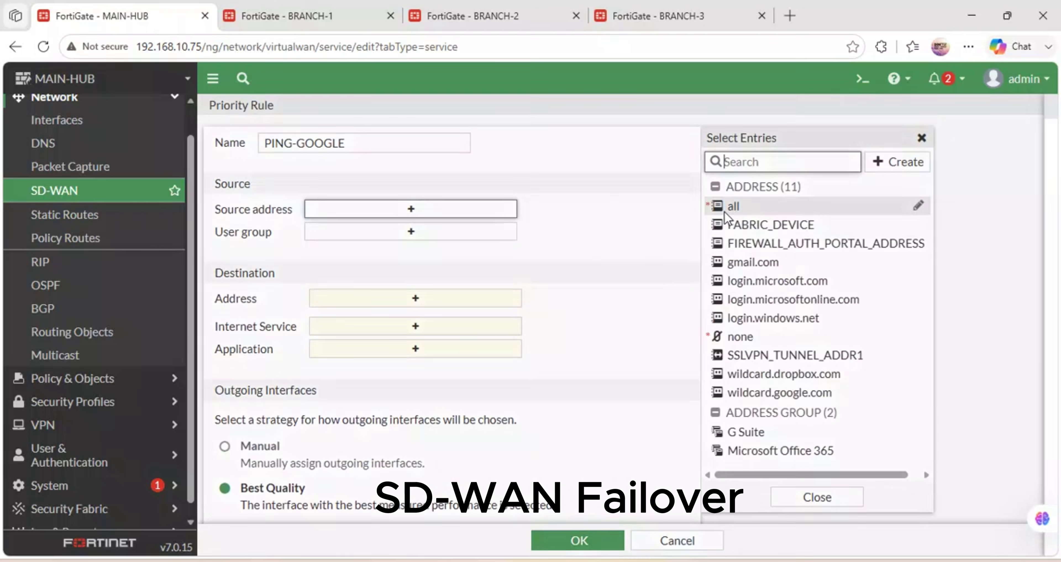
Create the subnet address MAIN-CAMPUS-LAN with 172.30.10.0/24 and save it.
left_click(478, 146)
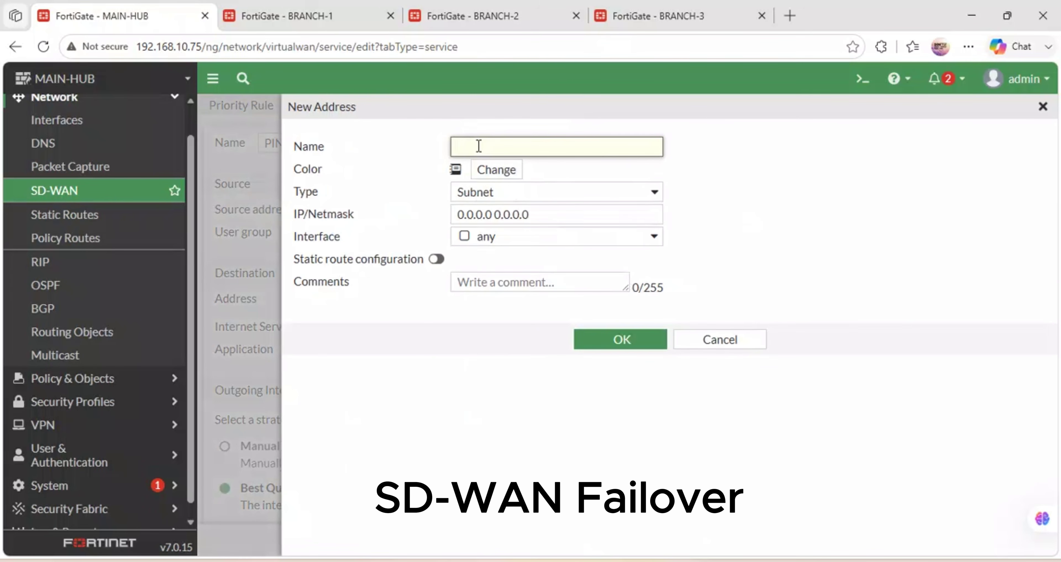
type("MAIN-CAMPUS-LAN")
left_click(563, 191)
left_click(562, 192)
key("Tab")
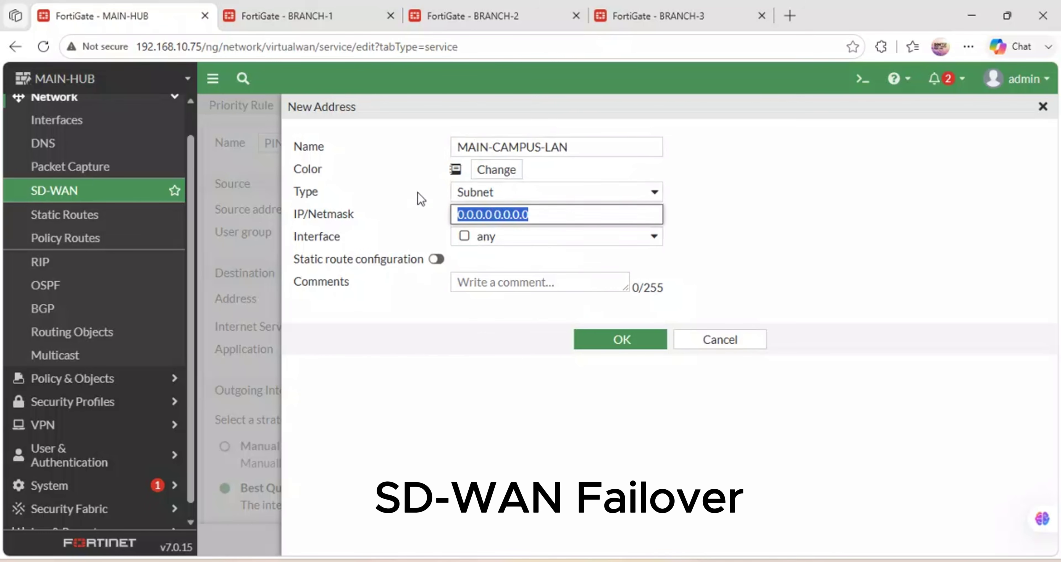
type("172.30.10.0/24")
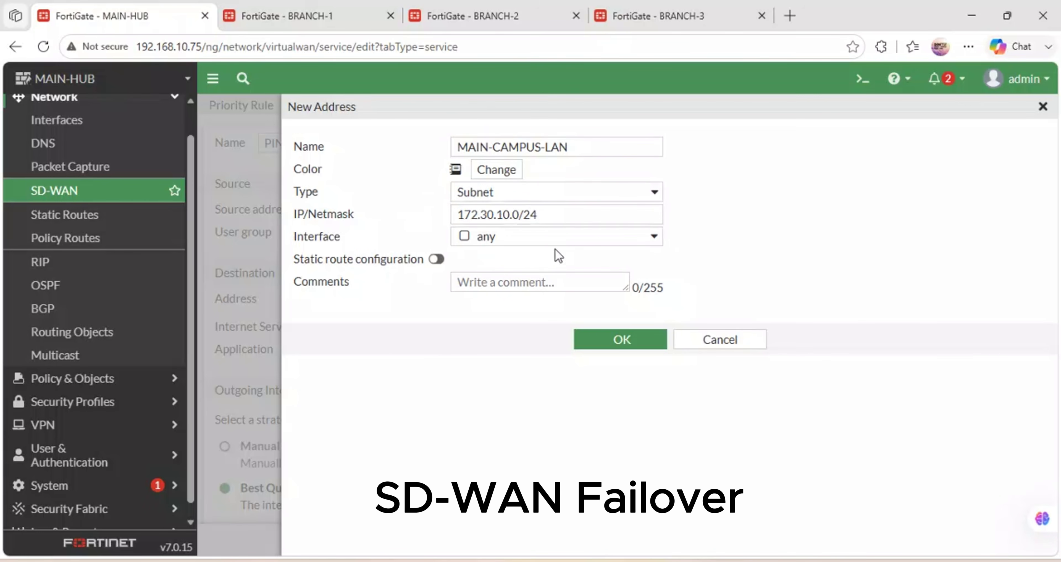
left_click(610, 342)
left_click(610, 342)
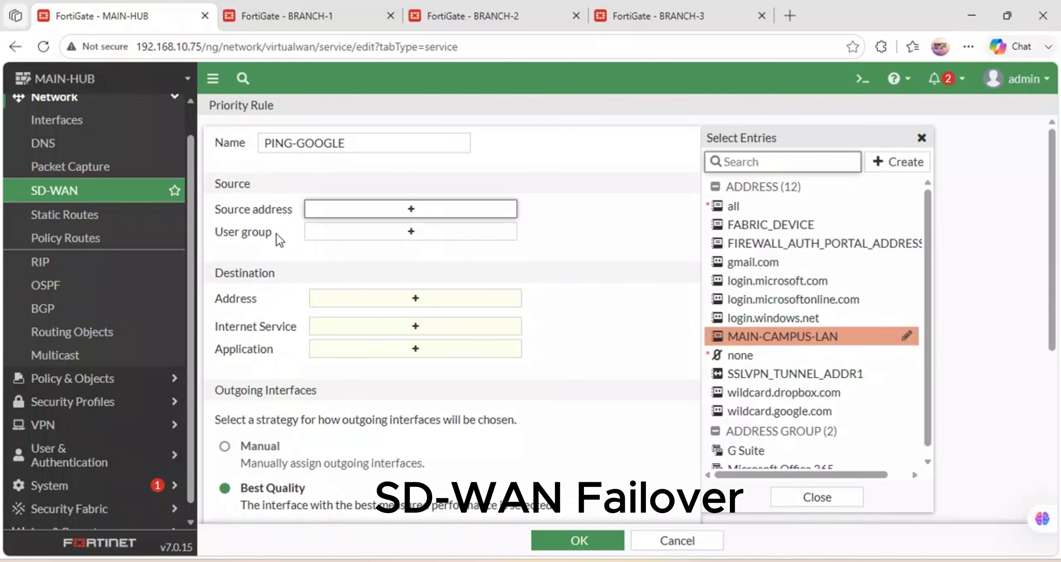
Set MAIN-CAMPUS-LAN as the PING-GOOGLE rule's source address.
left_click(387, 215)
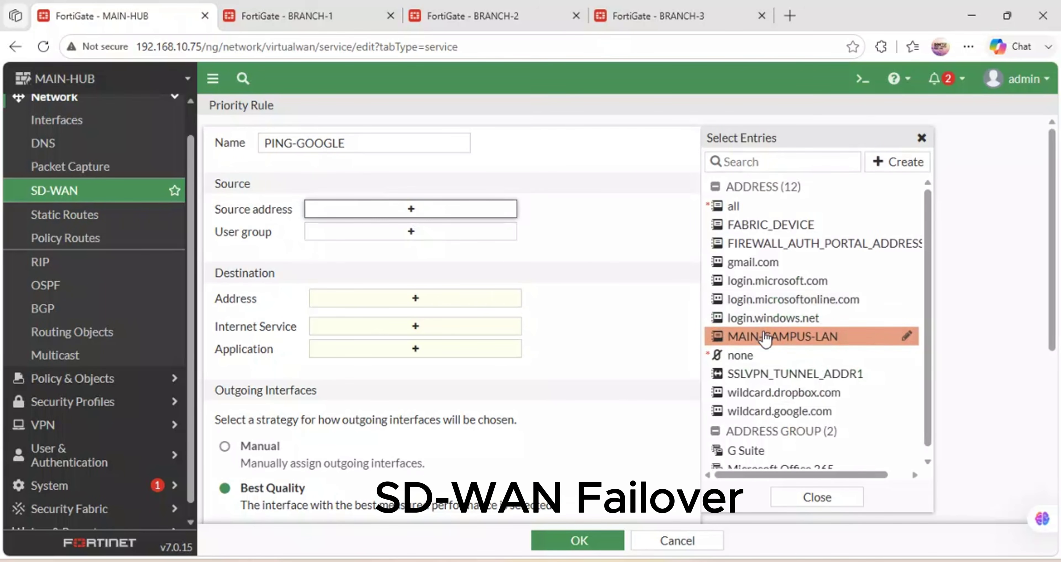
left_click(764, 342)
left_click(585, 255)
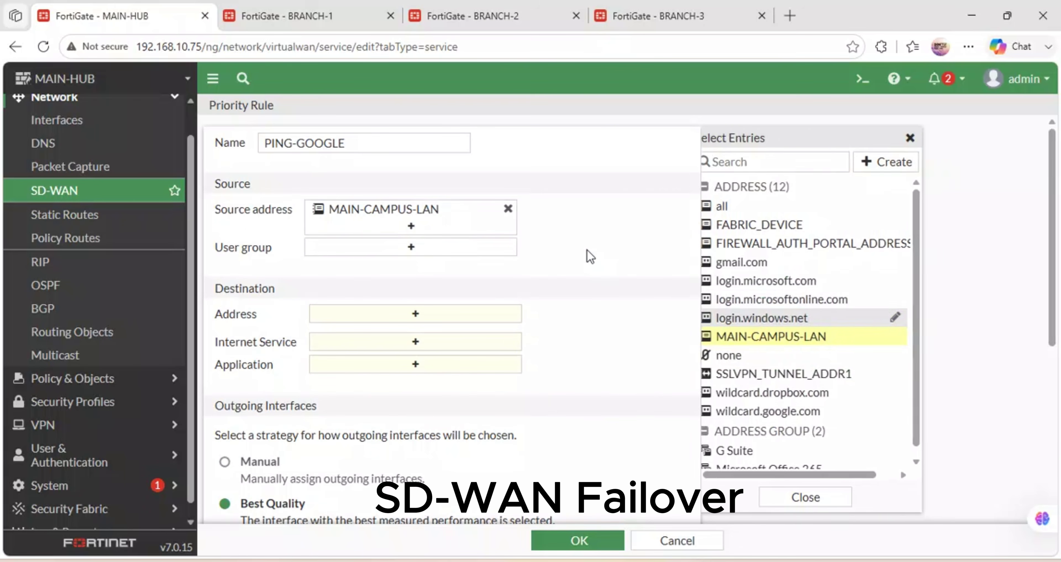
scroll(588, 256, "down", 5)
scroll(588, 256, "up", 2)
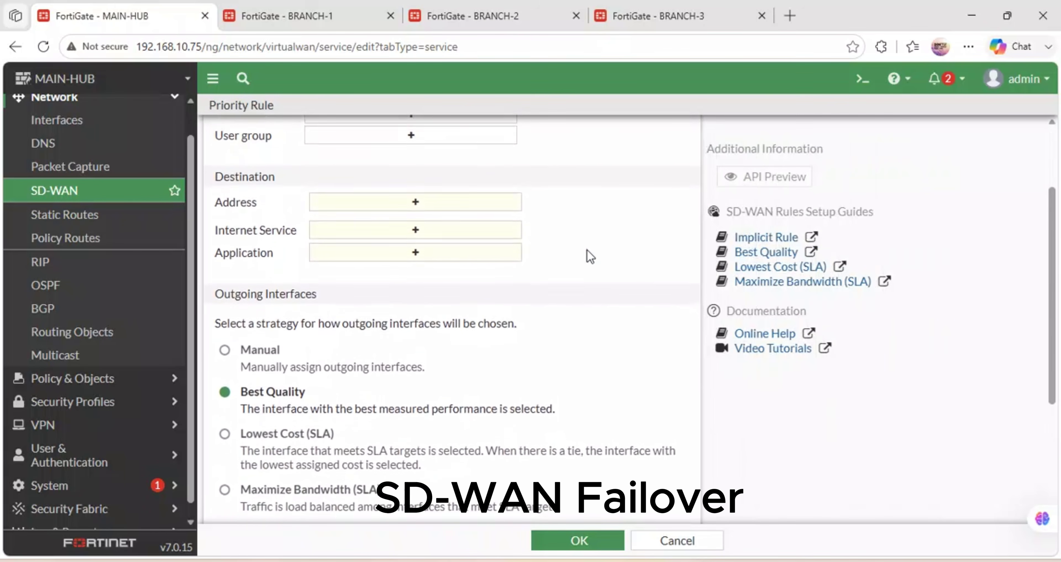
Set the rule's destination address to all.
left_click(408, 214)
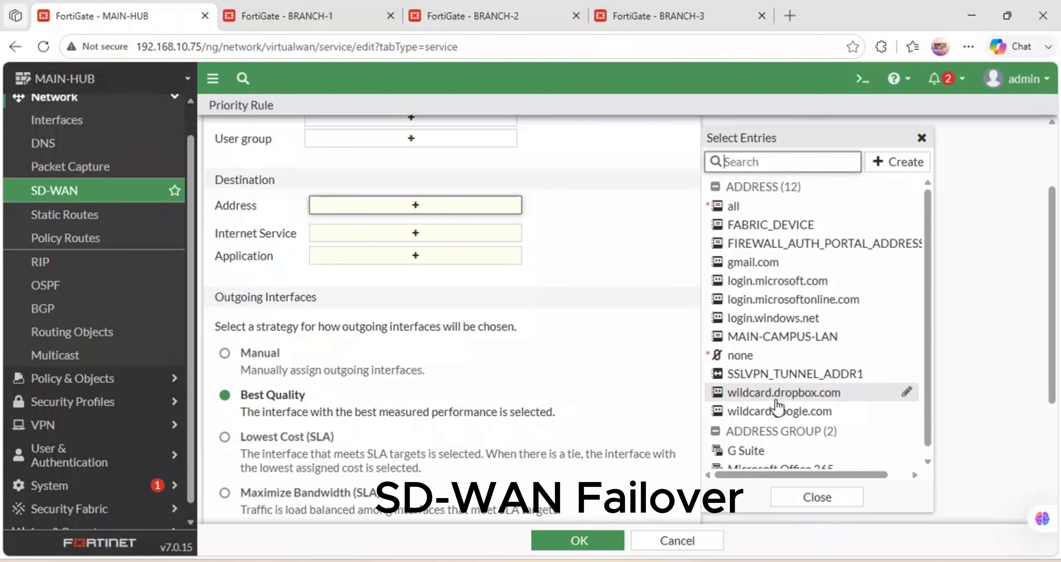
mouse_move(805, 344)
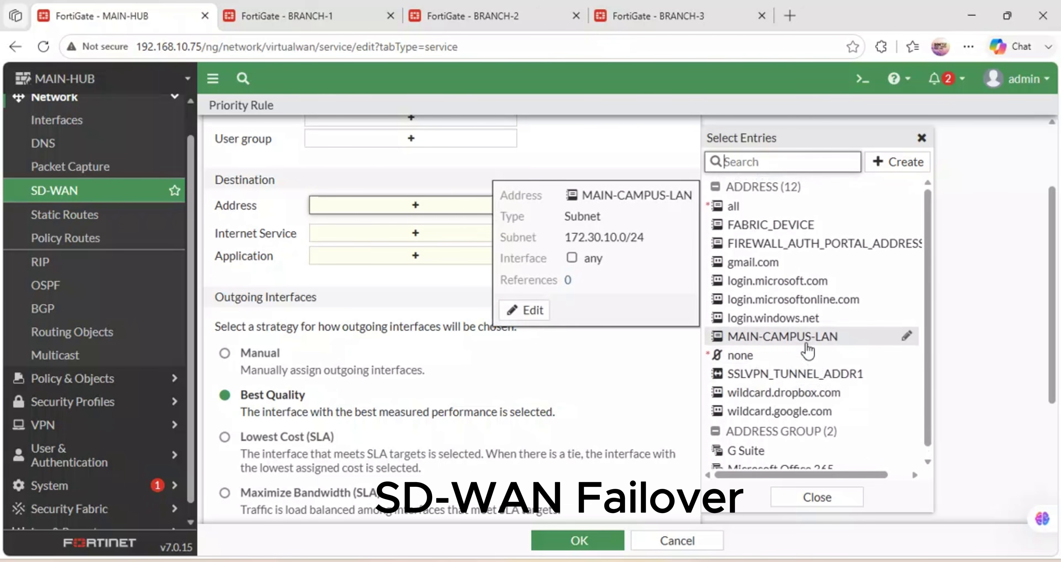
scroll(807, 350, "down", 3)
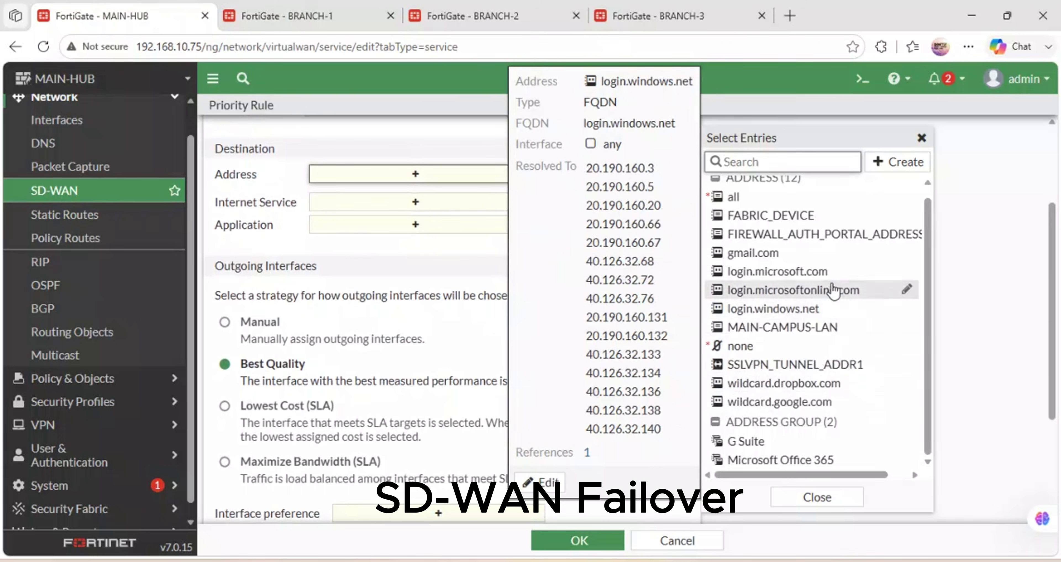
scroll(832, 290, "up", 1)
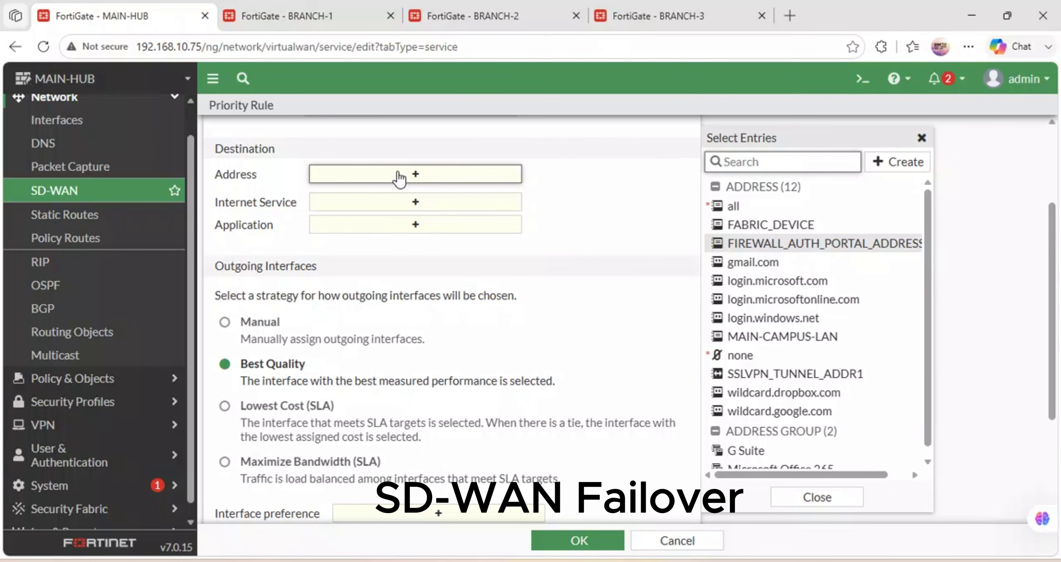
left_click(422, 180)
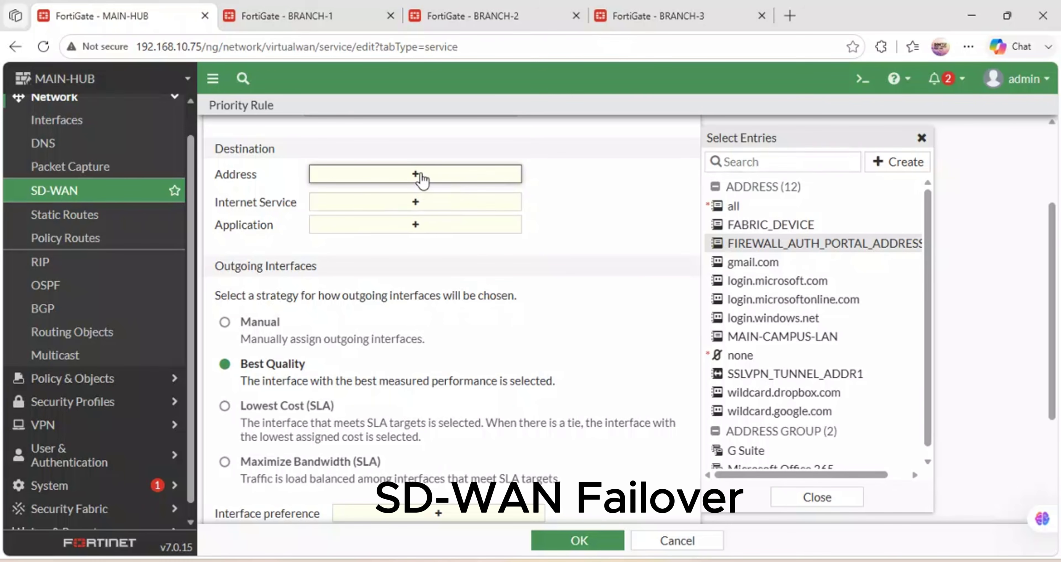
left_click(732, 206)
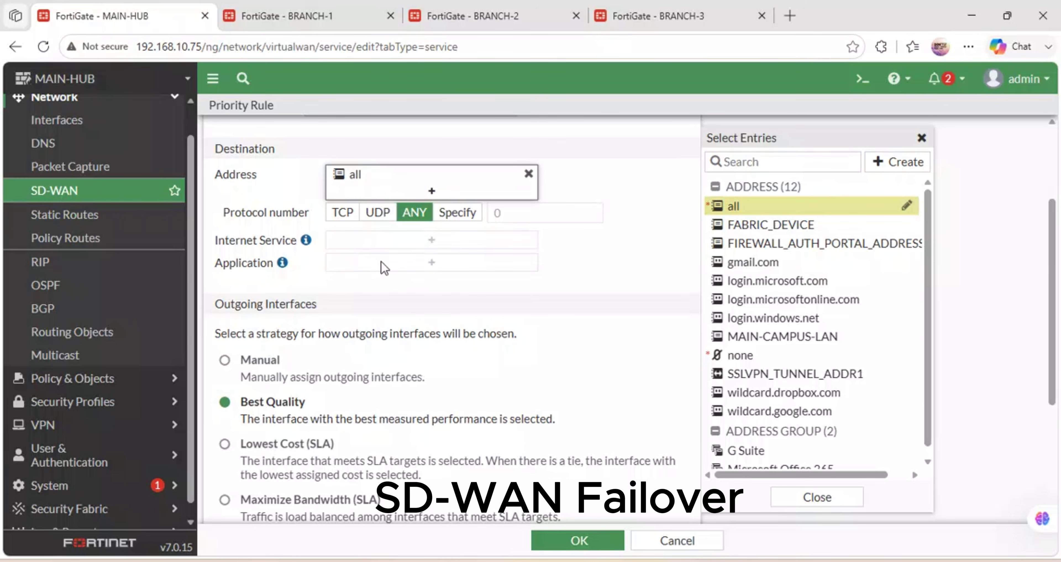
scroll(383, 268, "down", 3)
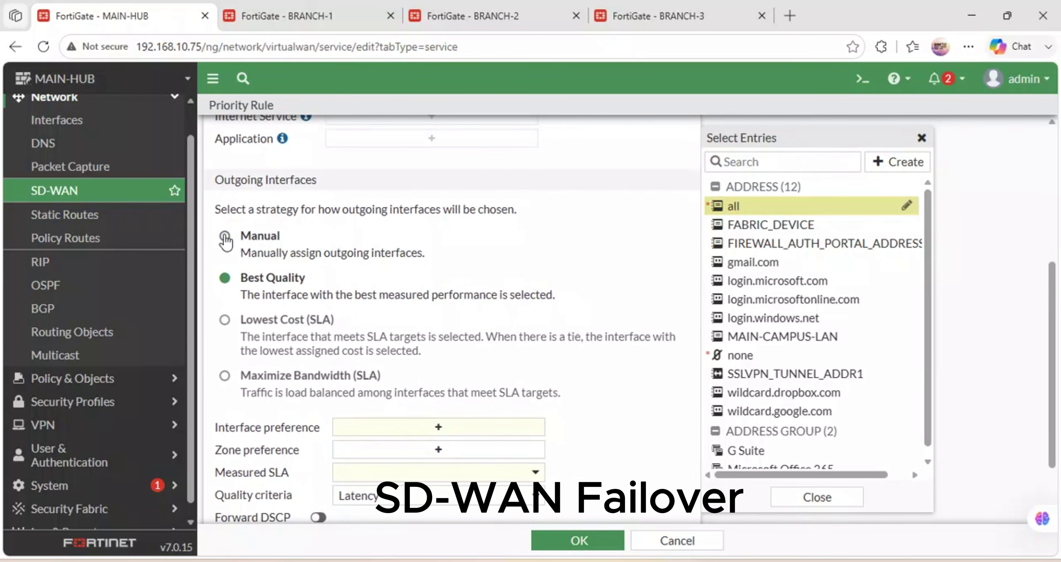
Choose outgoing interfaces manually, preferring SAFARICOM-WAN (port1) then STARLINK (port2).
left_click(224, 238)
scroll(404, 266, "down", 1)
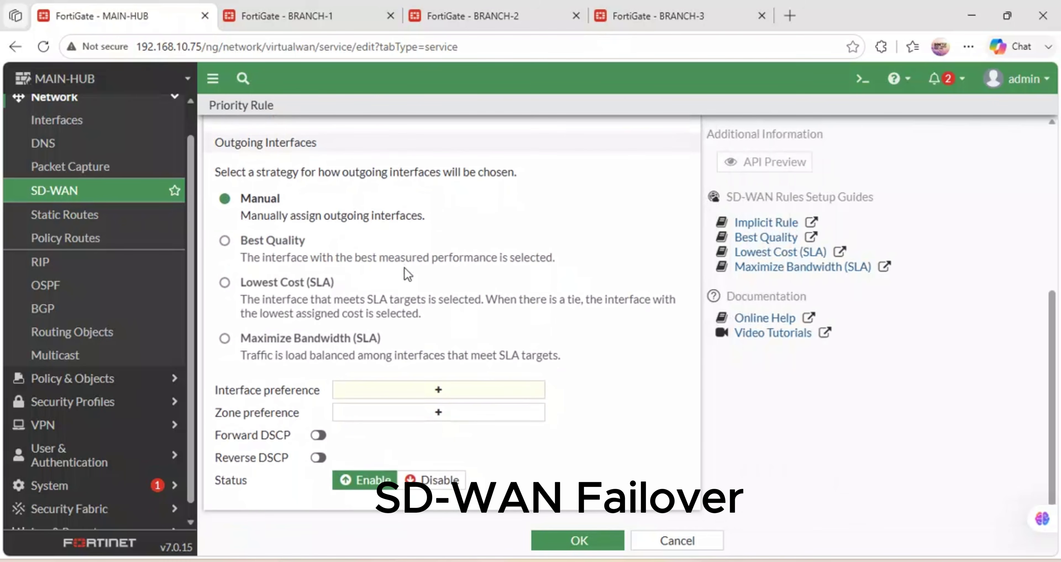
scroll(405, 267, "up", 3)
scroll(435, 441, "down", 3)
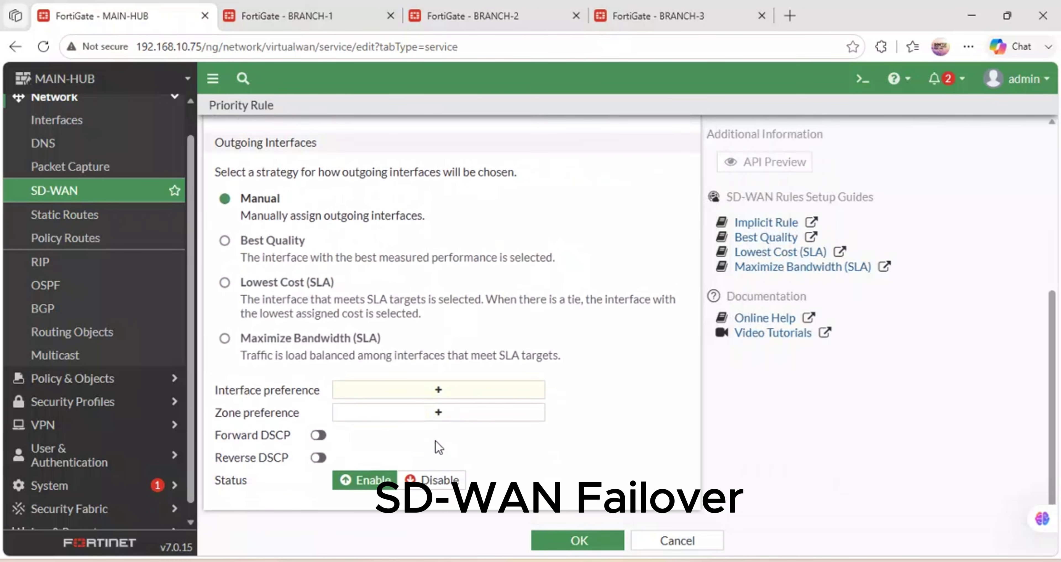
left_click(434, 396)
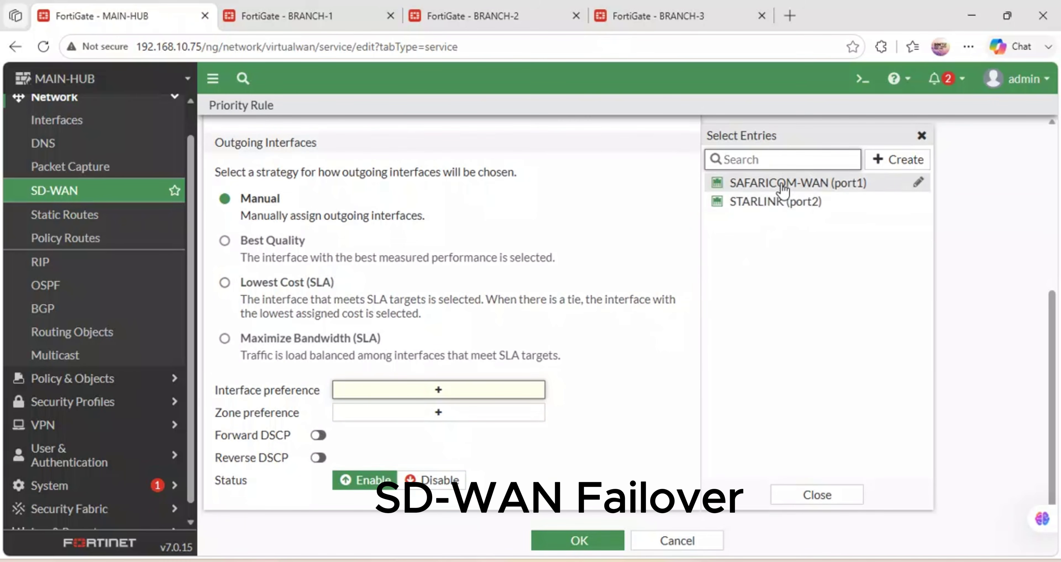
left_click(783, 188)
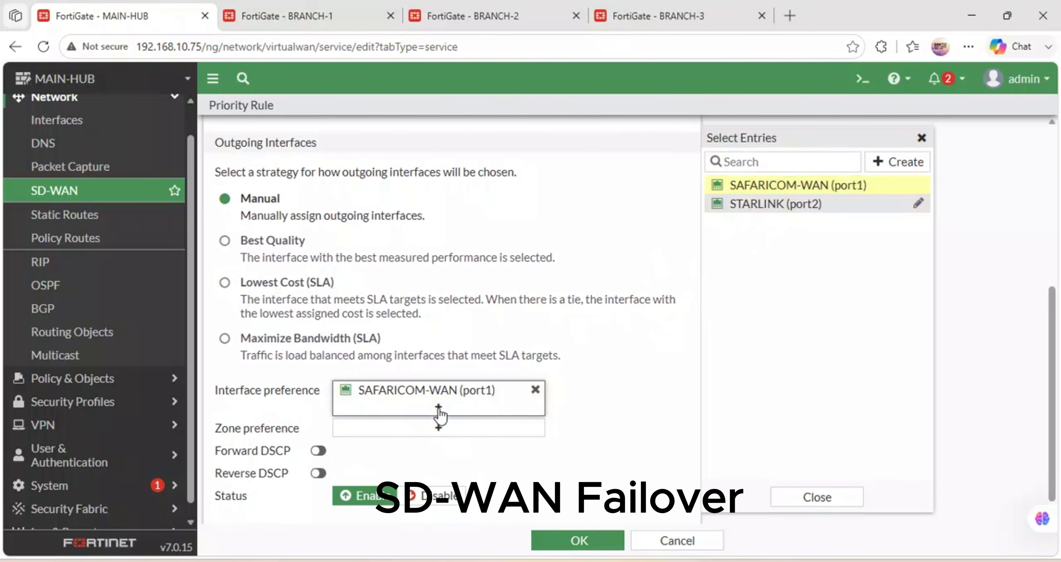
left_click(786, 204)
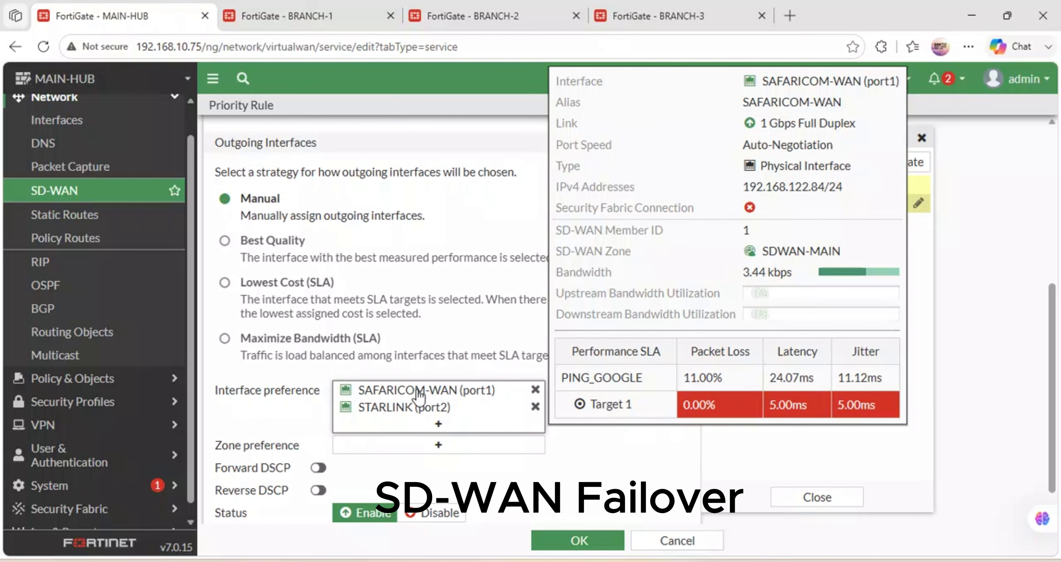
Add SDWAN-MAIN as the preferred zone and save the PING-GOOGLE rule.
mouse_move(391, 408)
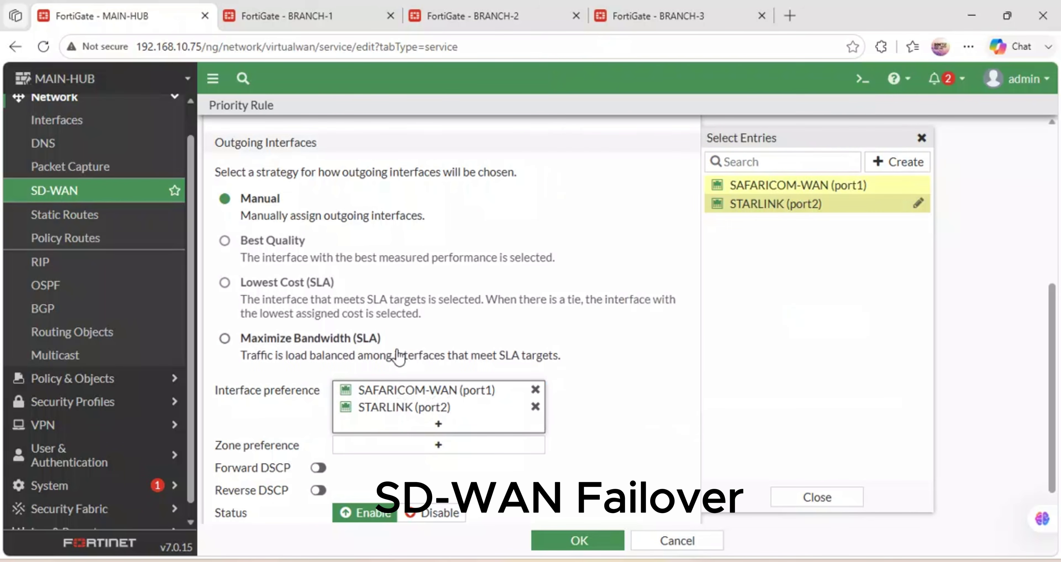
scroll(398, 355, "down", 1)
scroll(396, 355, "up", 2)
scroll(395, 412, "down", 2)
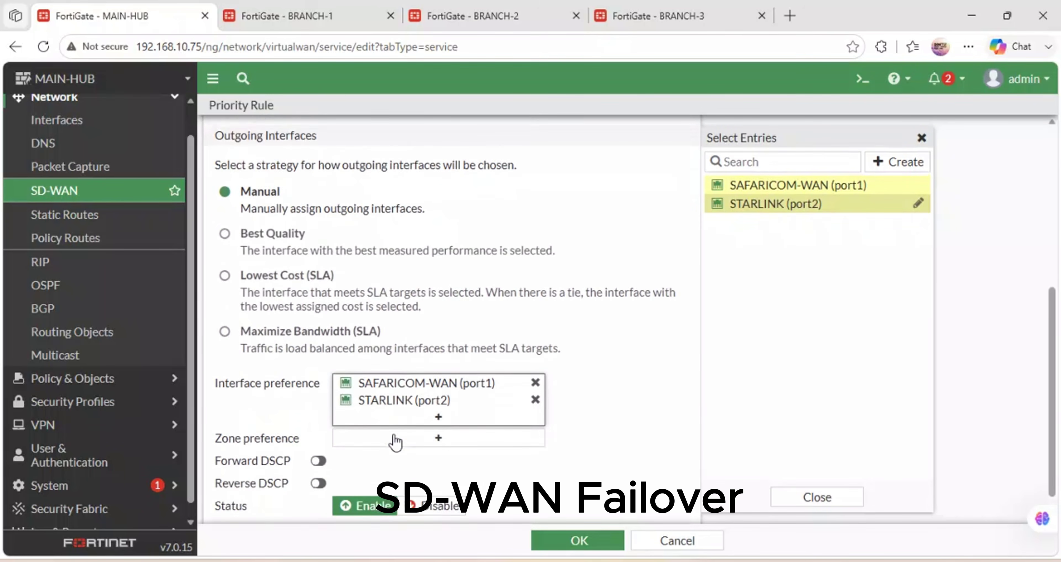
scroll(393, 434, "up", 1)
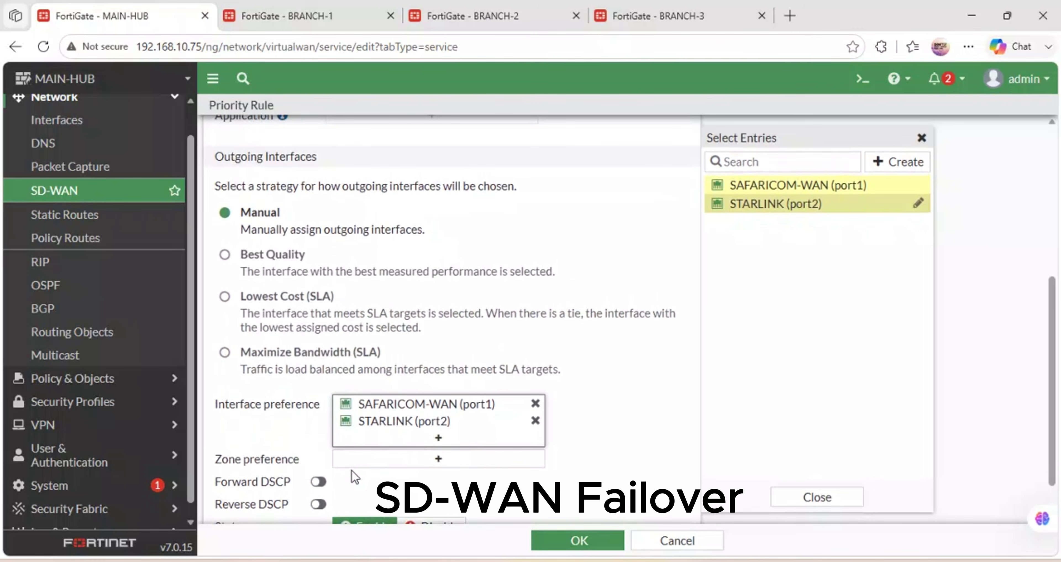
scroll(353, 477, "down", 1)
left_click(433, 416)
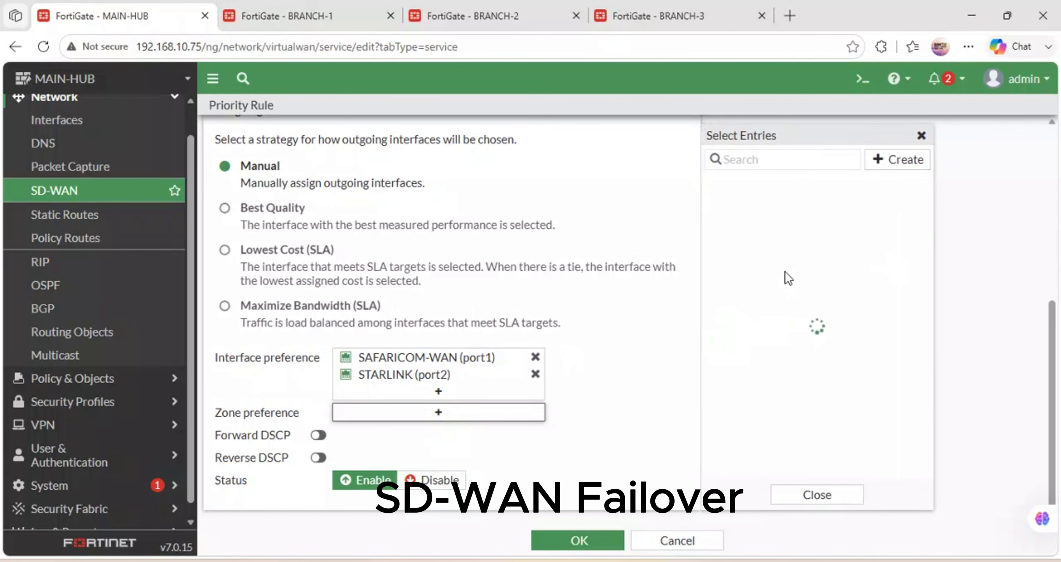
left_click(777, 190)
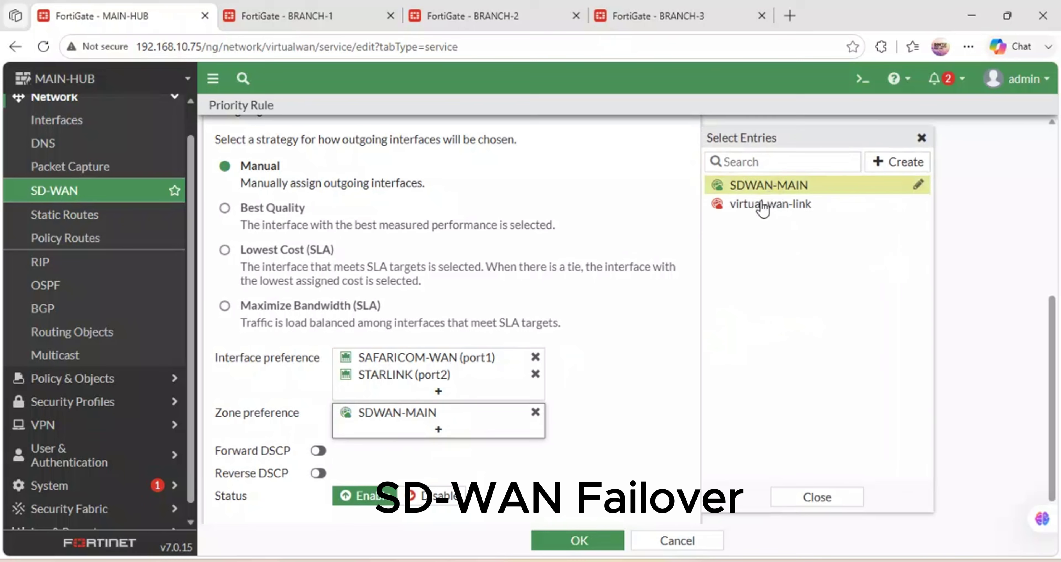
left_click(633, 385)
left_click(585, 542)
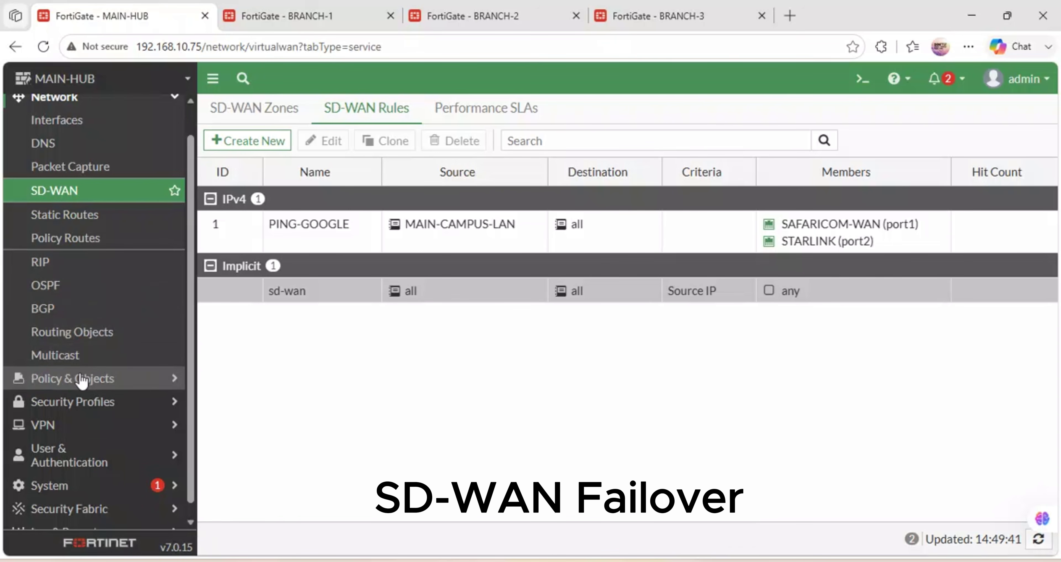
Create a new firewall policy MAIN-LAN-INTERNET from MAIN-CAMPUS-LAN (port3) to SDWAN-MAIN.
left_click(100, 379)
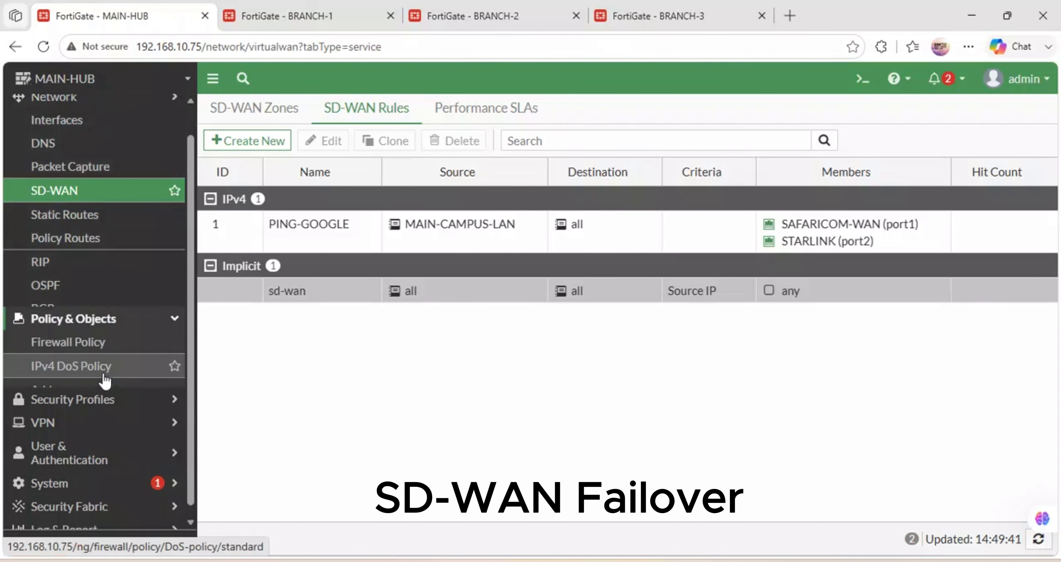
left_click(69, 144)
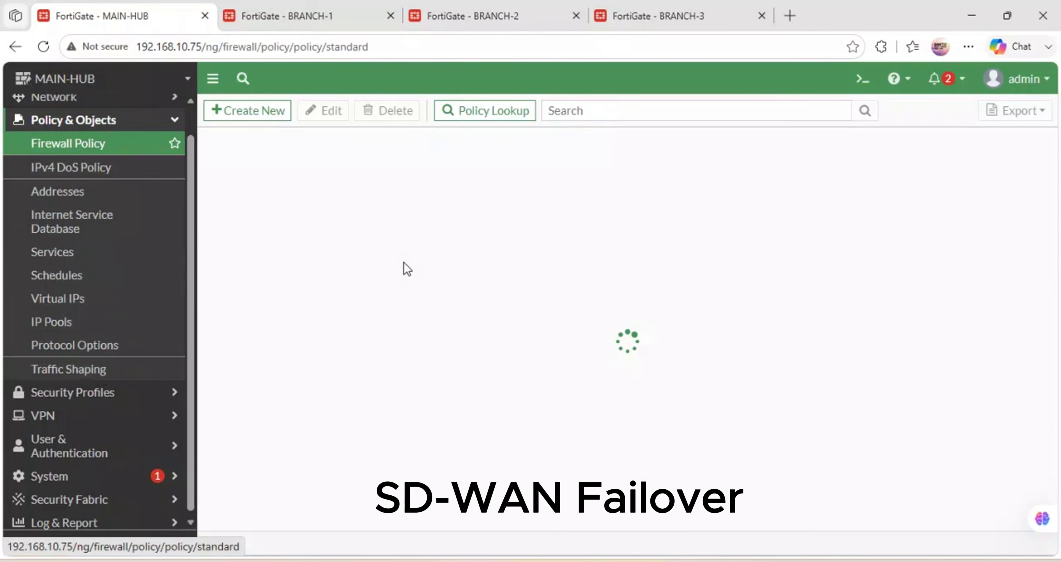
left_click(237, 115)
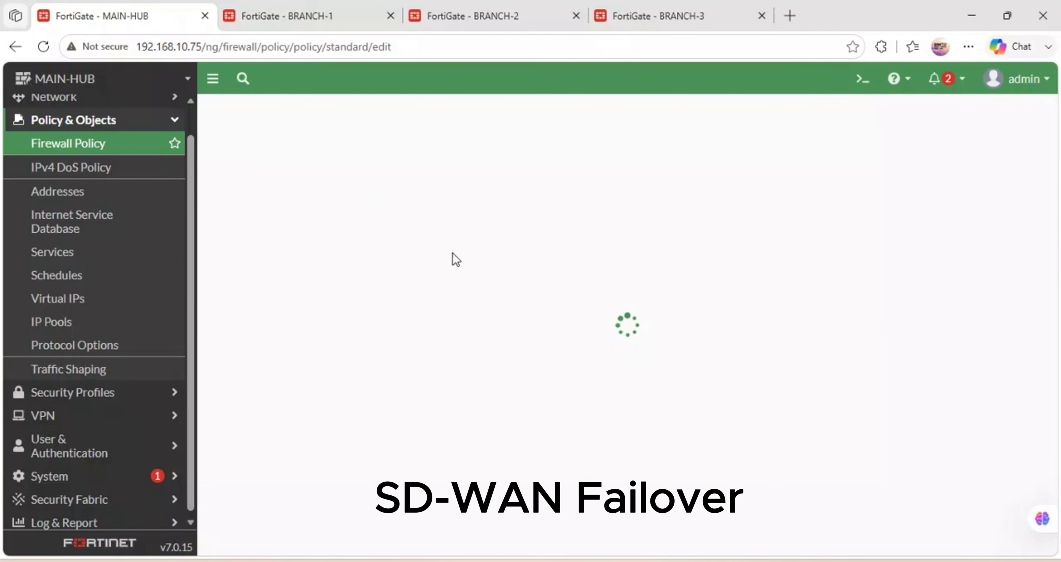
left_click(347, 156)
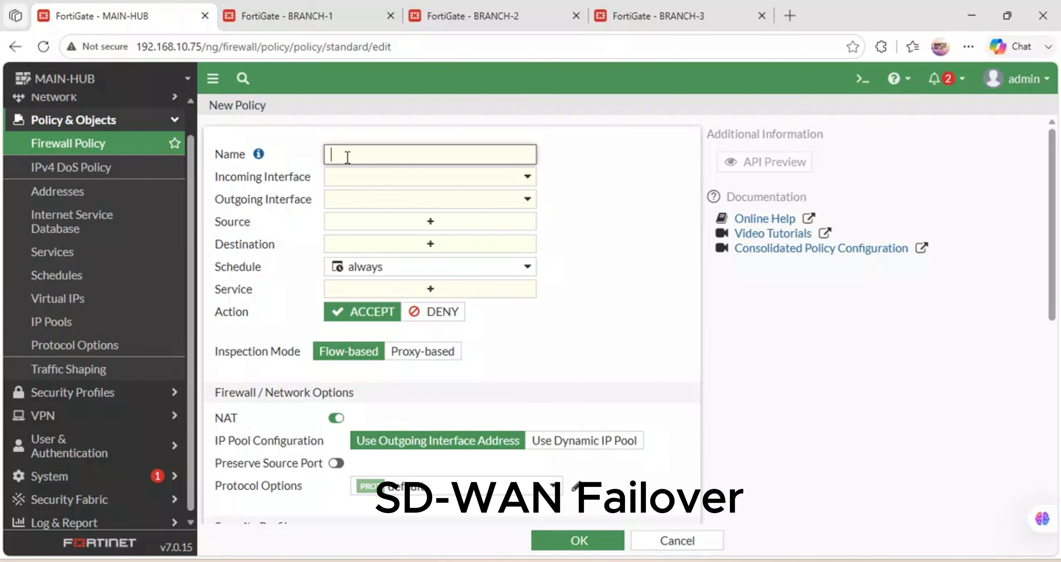
type("MAIN-LAN-INTERNET")
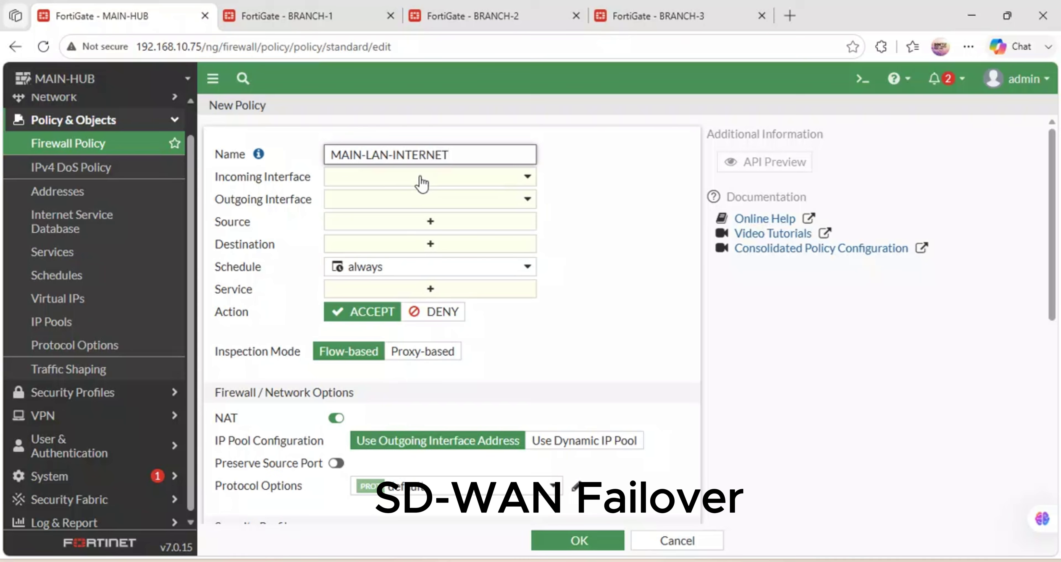
left_click(465, 185)
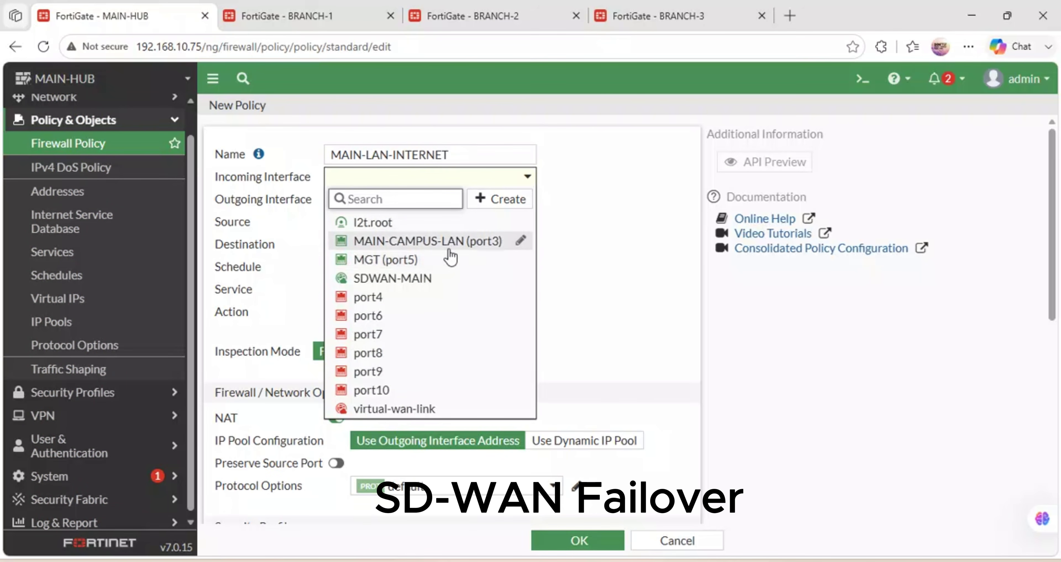
left_click(434, 241)
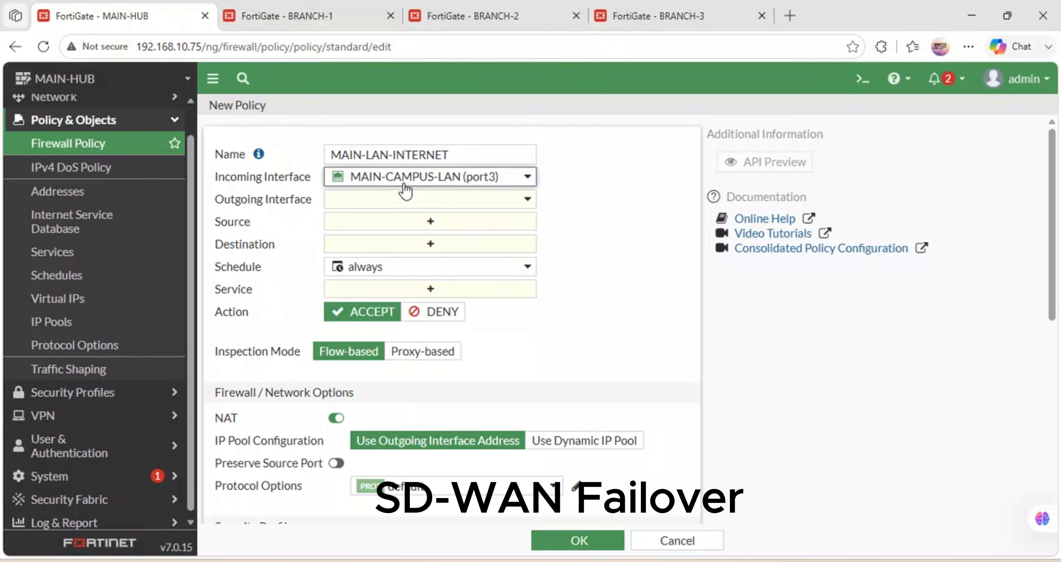
left_click(389, 204)
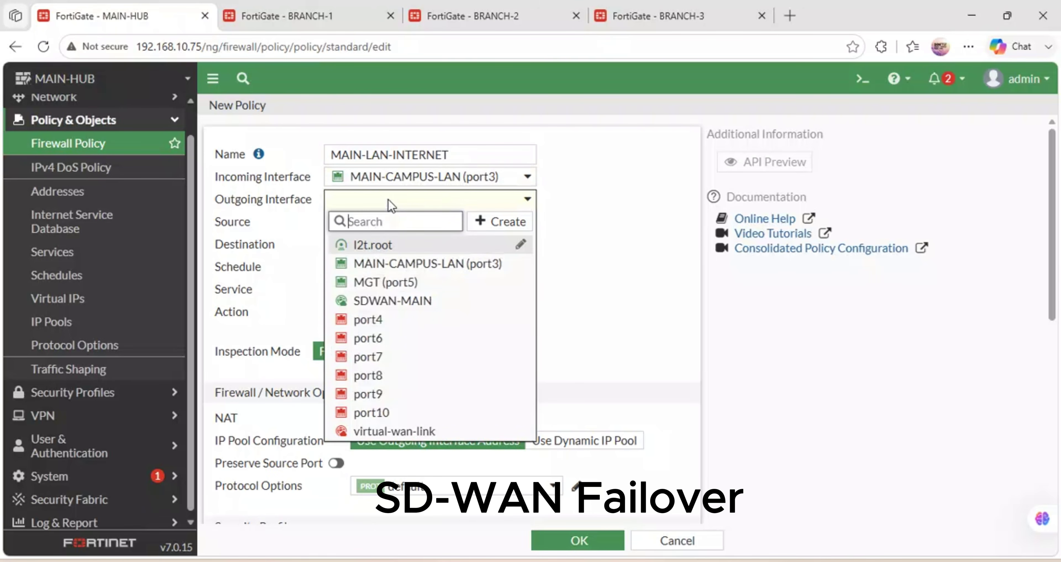
mouse_move(387, 269)
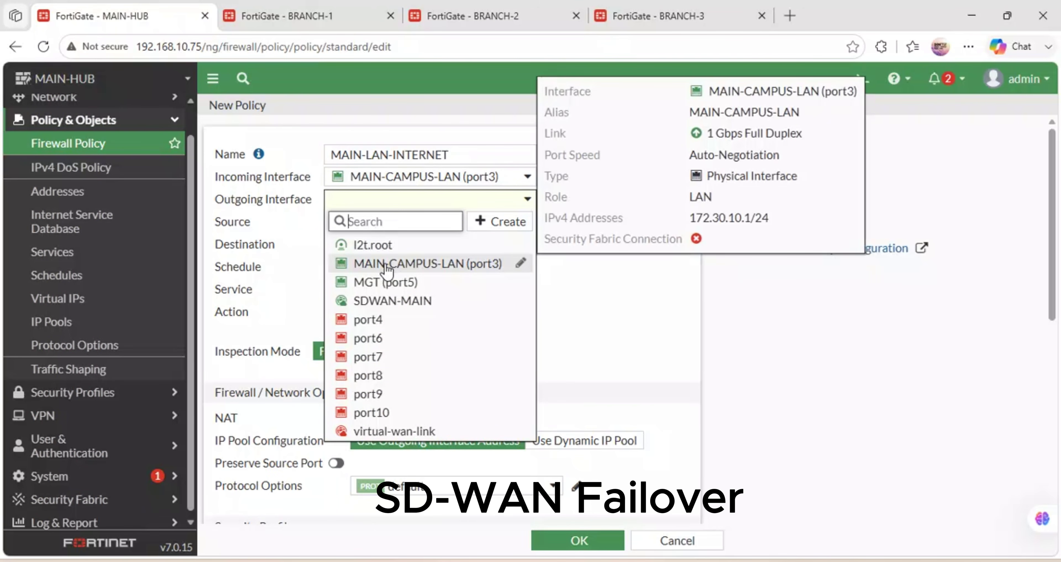
left_click(396, 300)
Set the policy's source and destination addresses to all and its service to ALL.
left_click(428, 225)
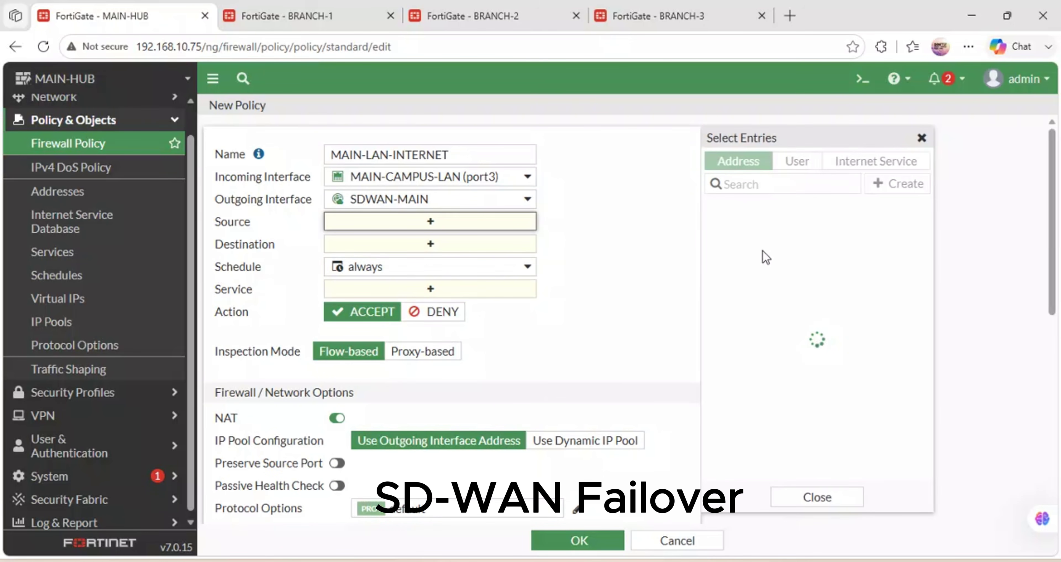
left_click(732, 229)
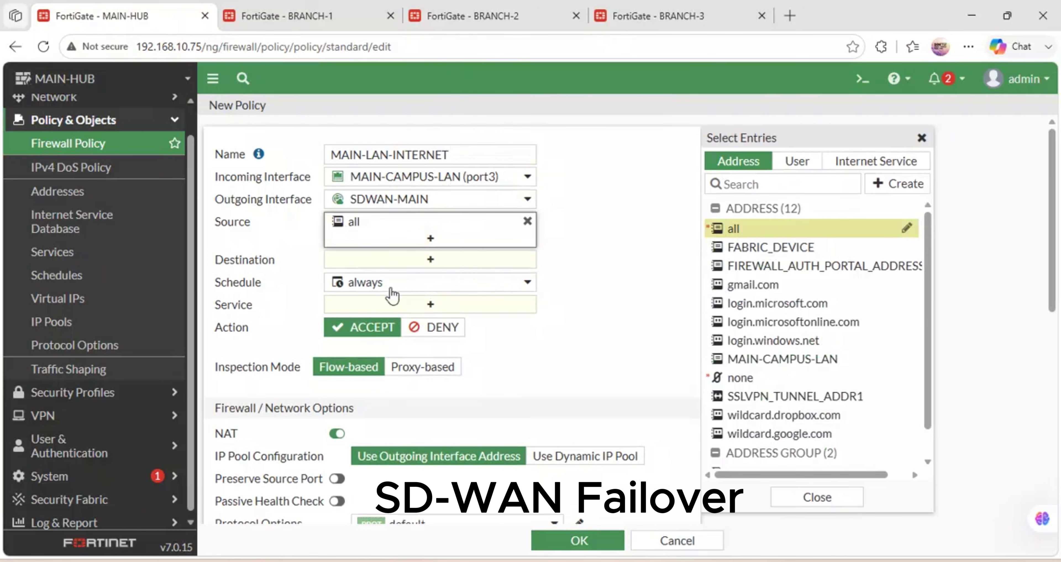
left_click(399, 263)
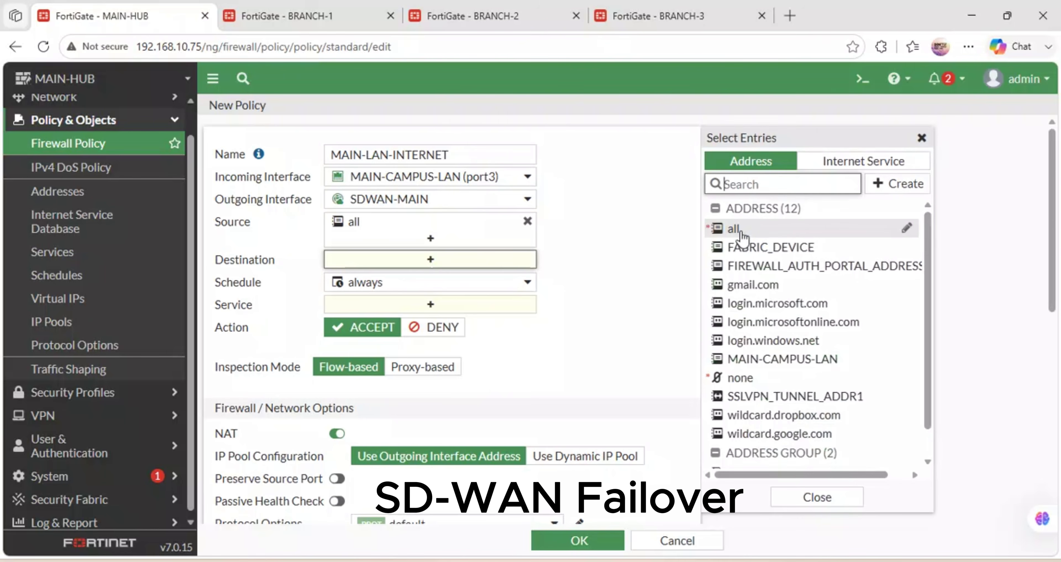
left_click(734, 229)
left_click(430, 320)
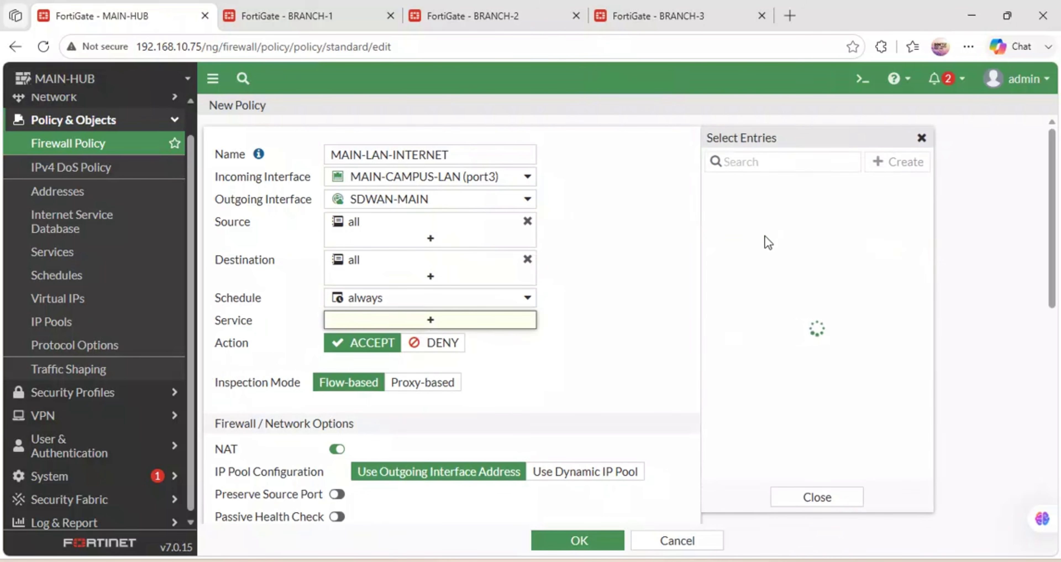
left_click(758, 225)
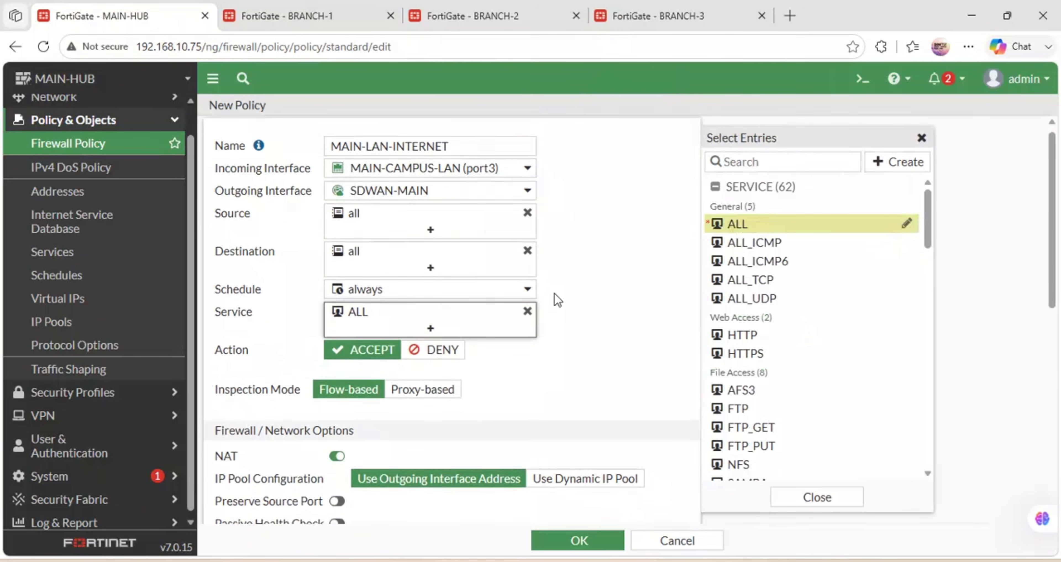
Log all sessions, generating logs when sessions start, and save the policy.
scroll(556, 299, "down", 8)
scroll(552, 295, "down", 3)
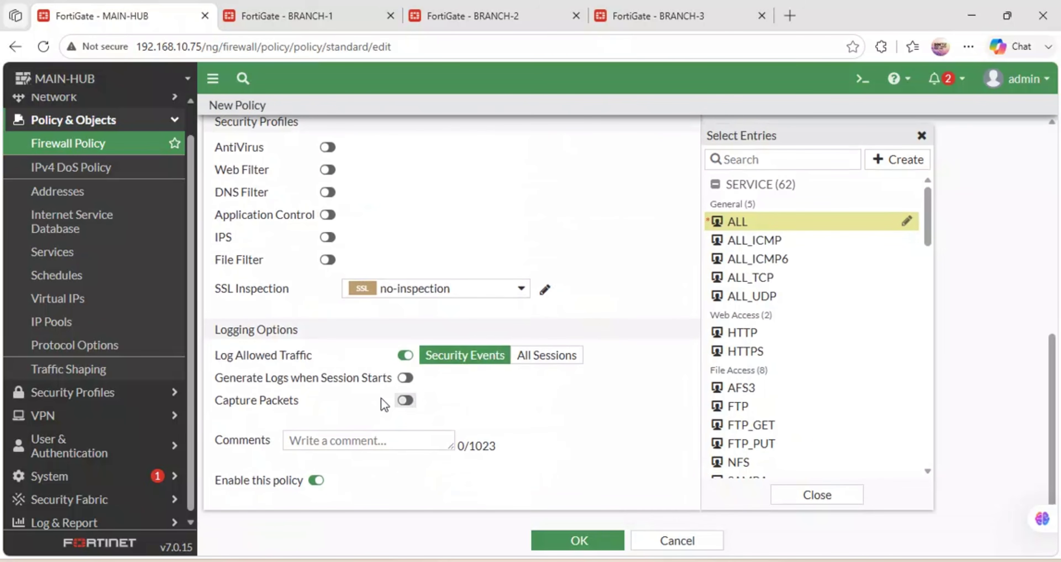
left_click(405, 377)
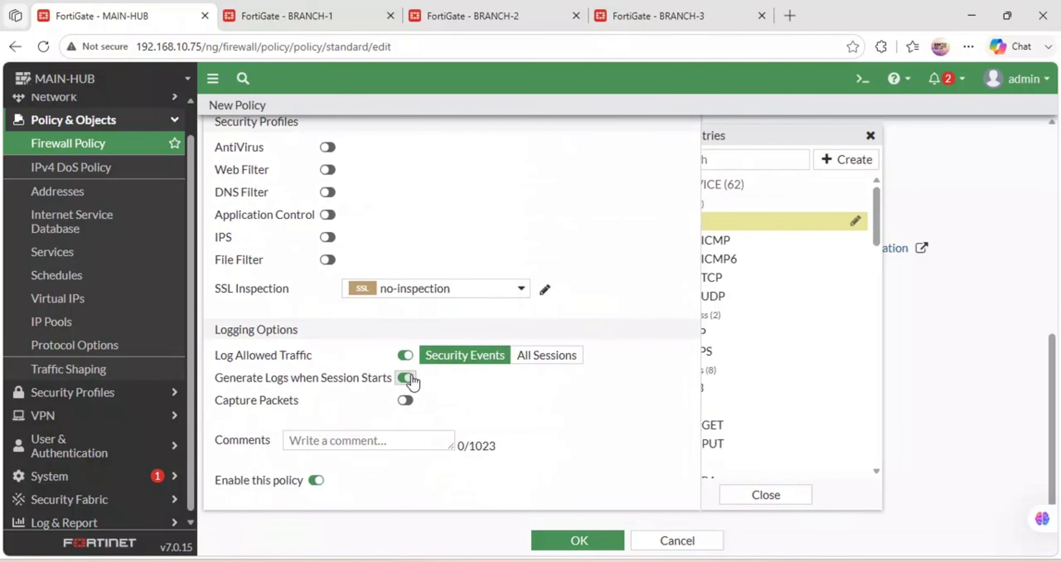
left_click(531, 363)
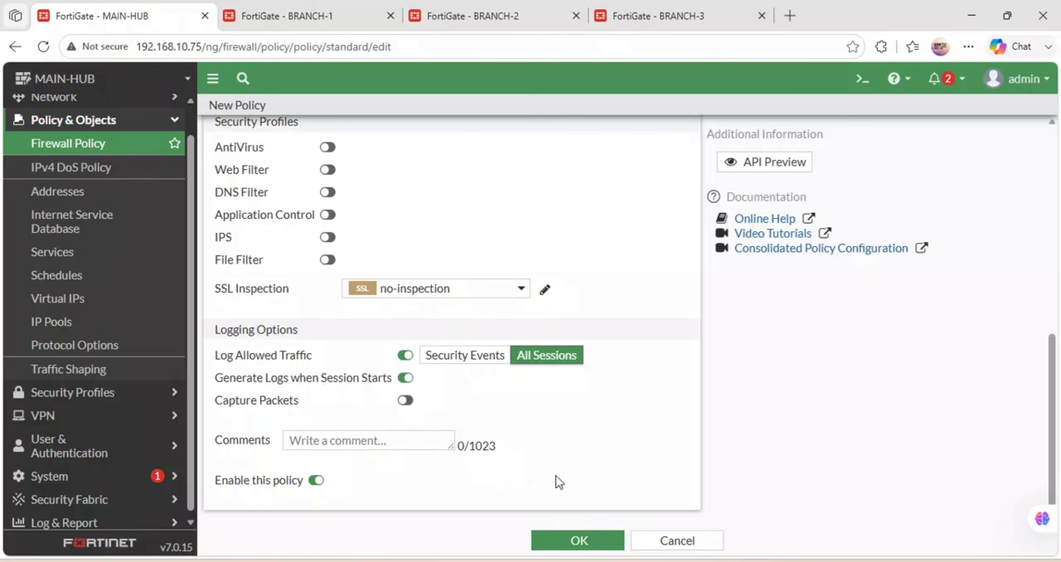
scroll(558, 482, "up", 1)
scroll(558, 481, "up", 6)
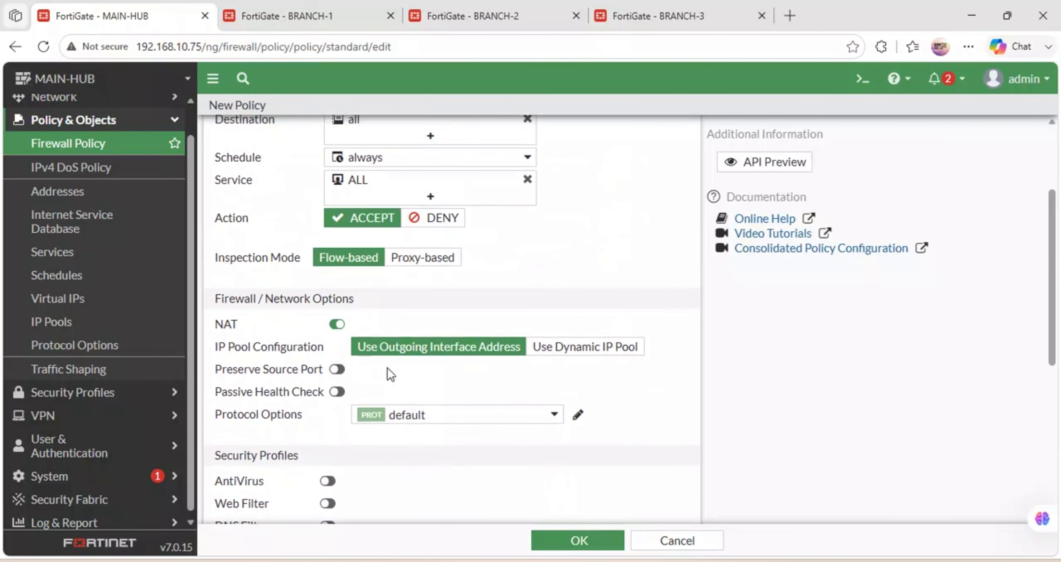
scroll(441, 387, "up", 2)
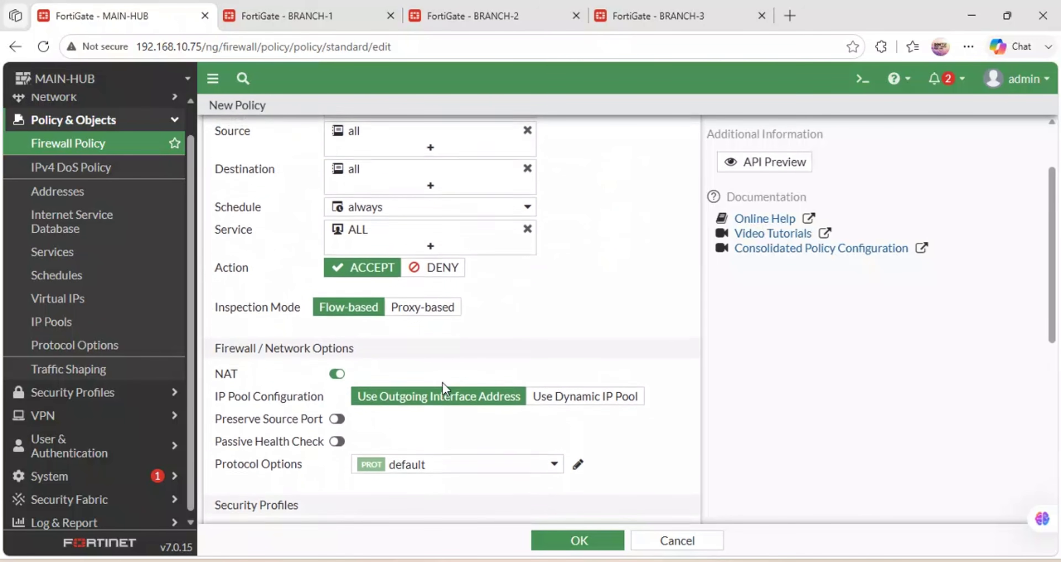
scroll(443, 387, "down", 7)
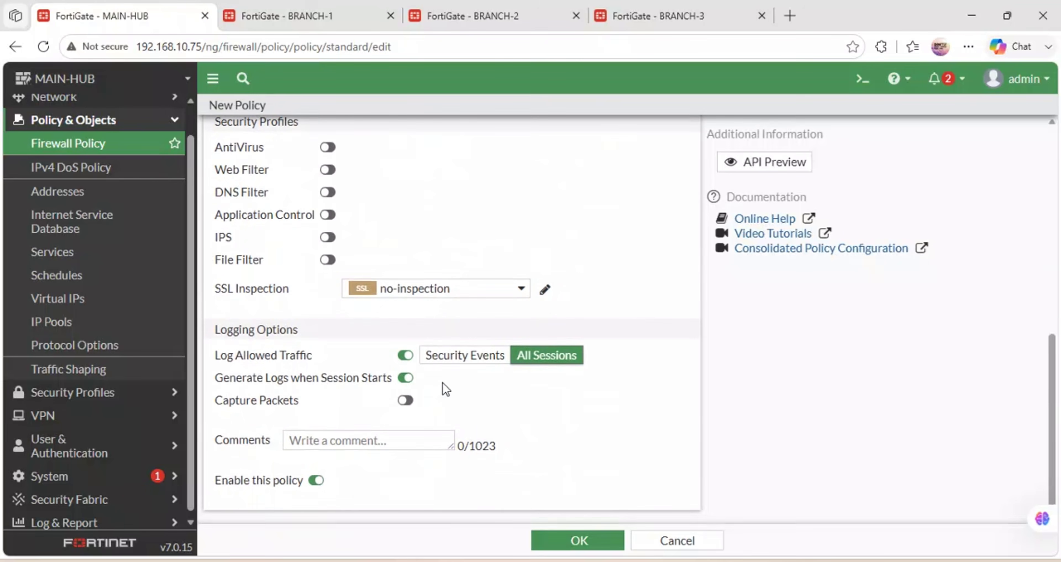
left_click(550, 542)
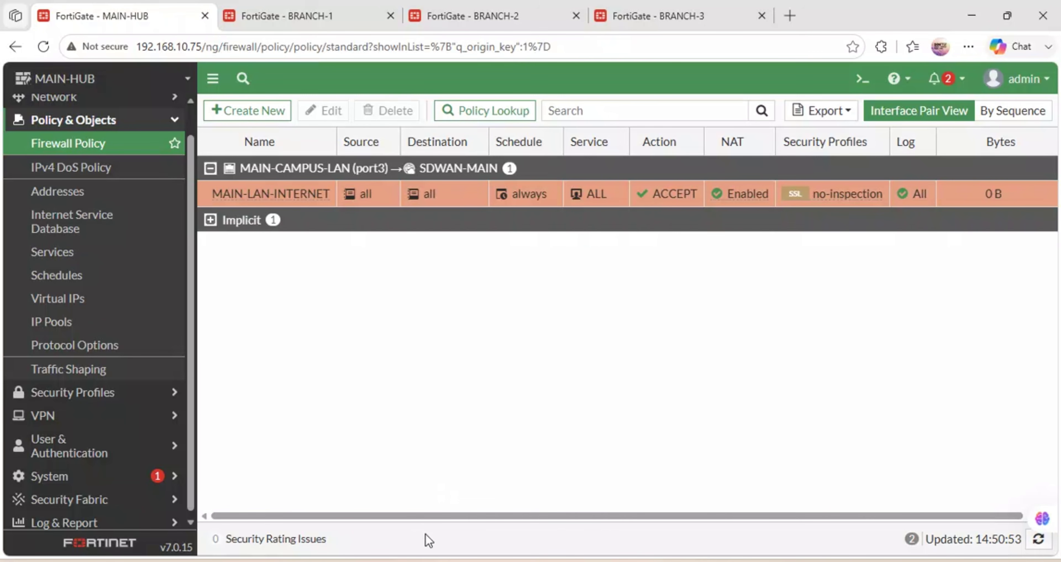
Bring the GNS3 university campus topology to the front.
left_click(500, 552)
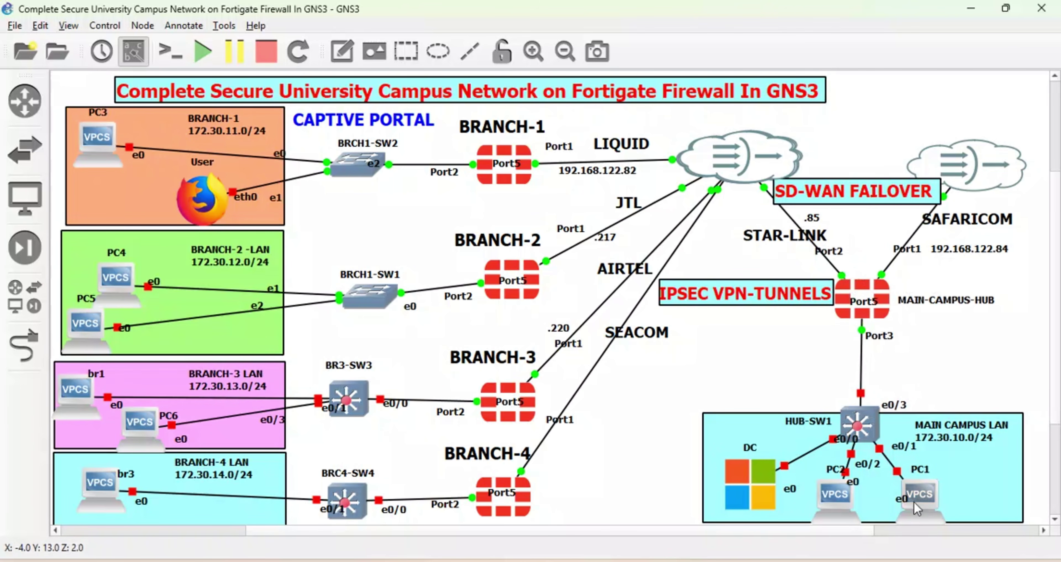
Start the PC1 node and the HUB-SW1 switch in GNS3.
right_click(921, 491)
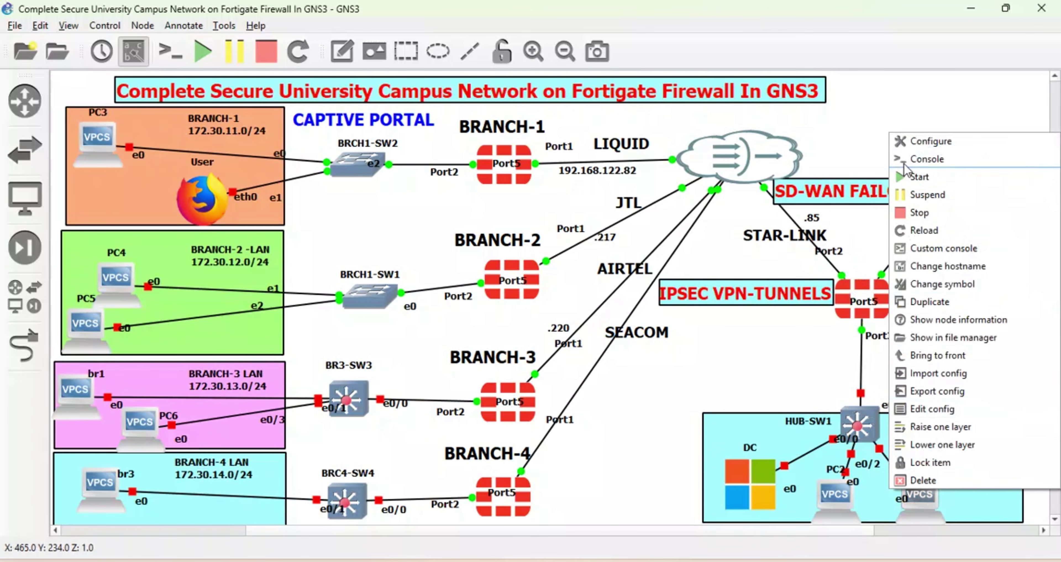
left_click(918, 188)
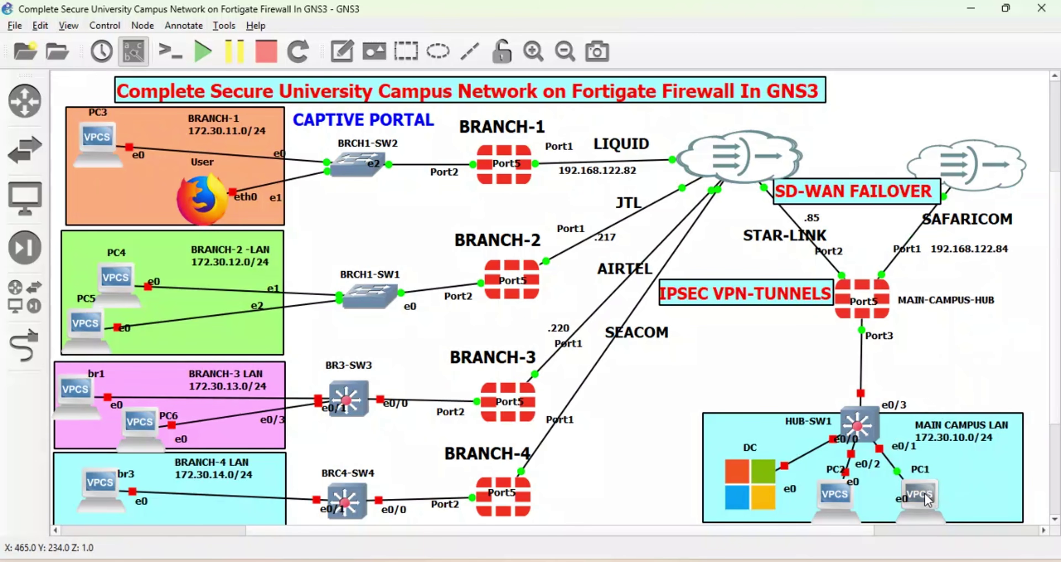
right_click(857, 414)
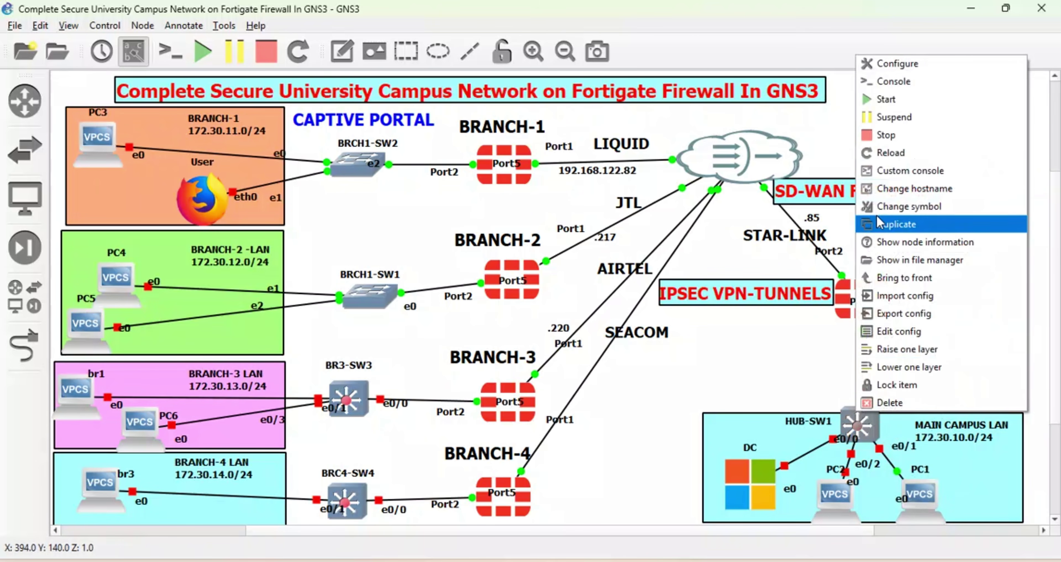
left_click(884, 99)
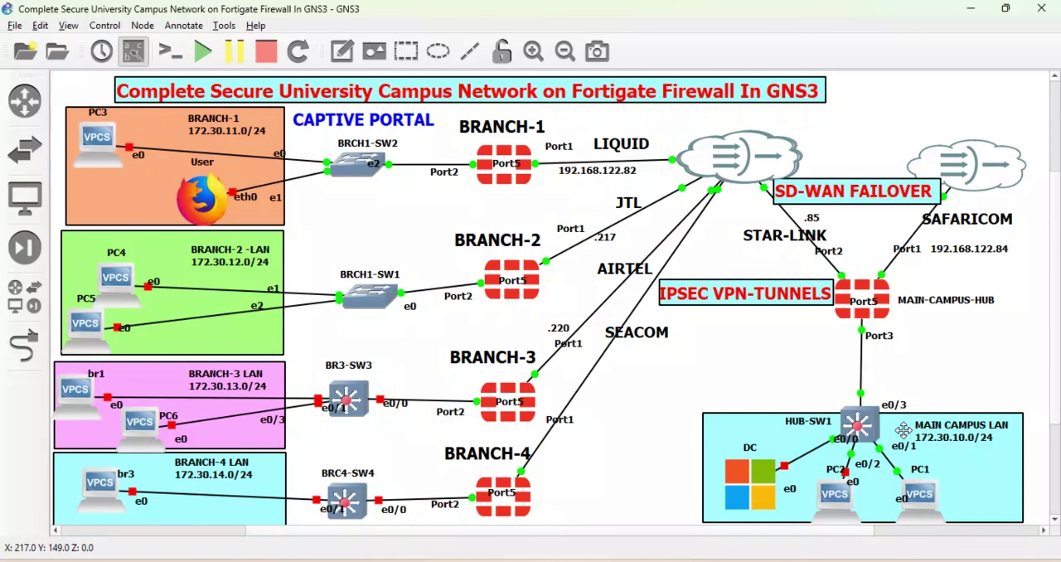
Run a DHCP request twice from PC1's console, finding no server, then return to FortiGate.
double_click(922, 494)
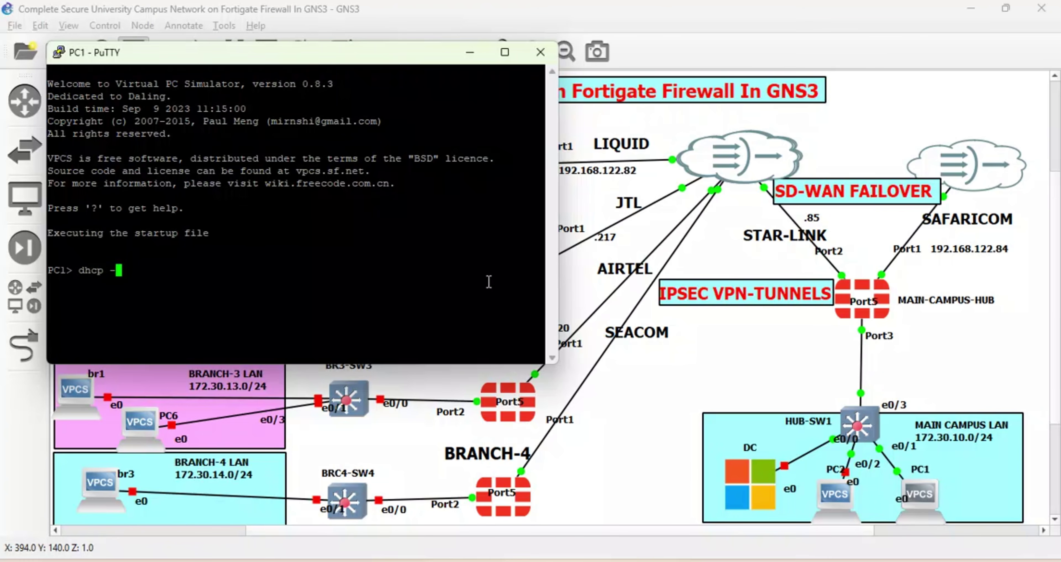
key("Return")
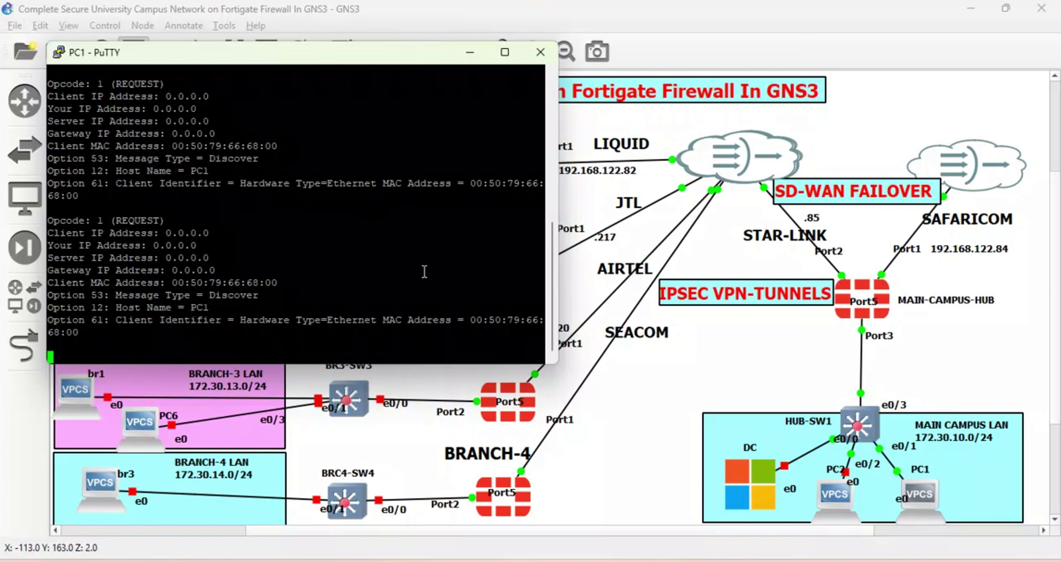
key("Up")
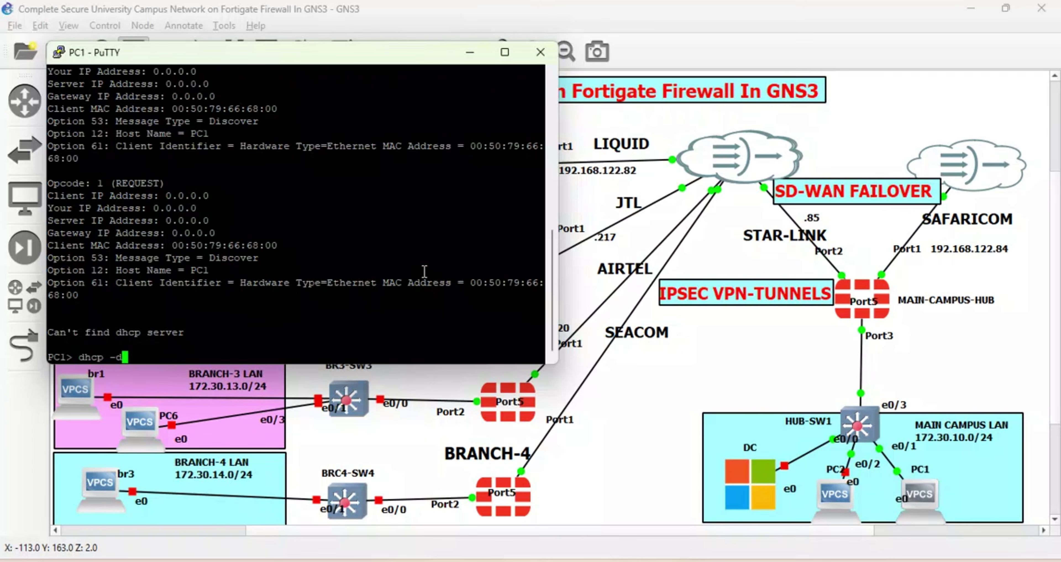
key("Return")
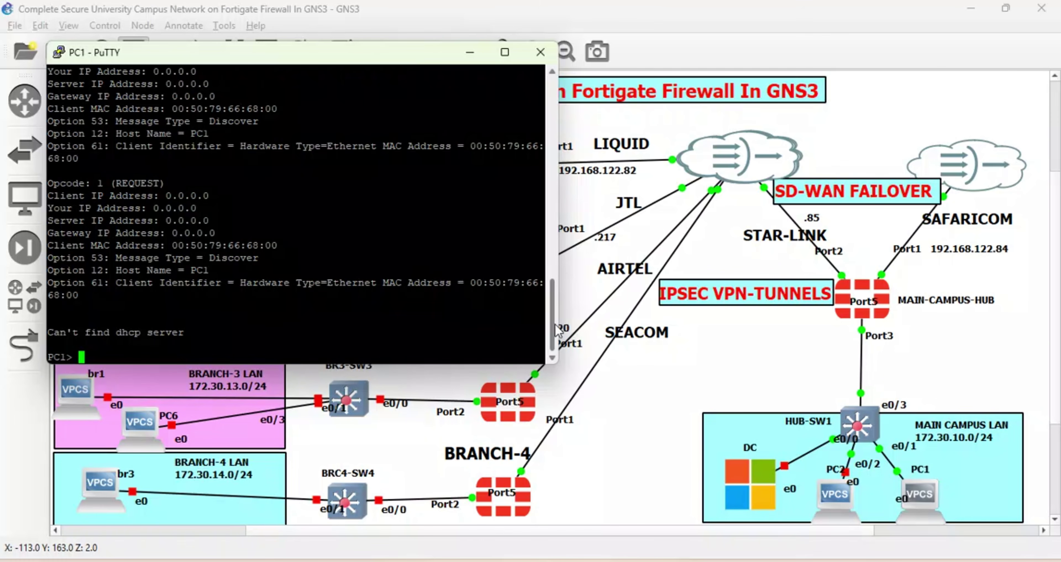
left_click_drag(556, 329, 556, 280)
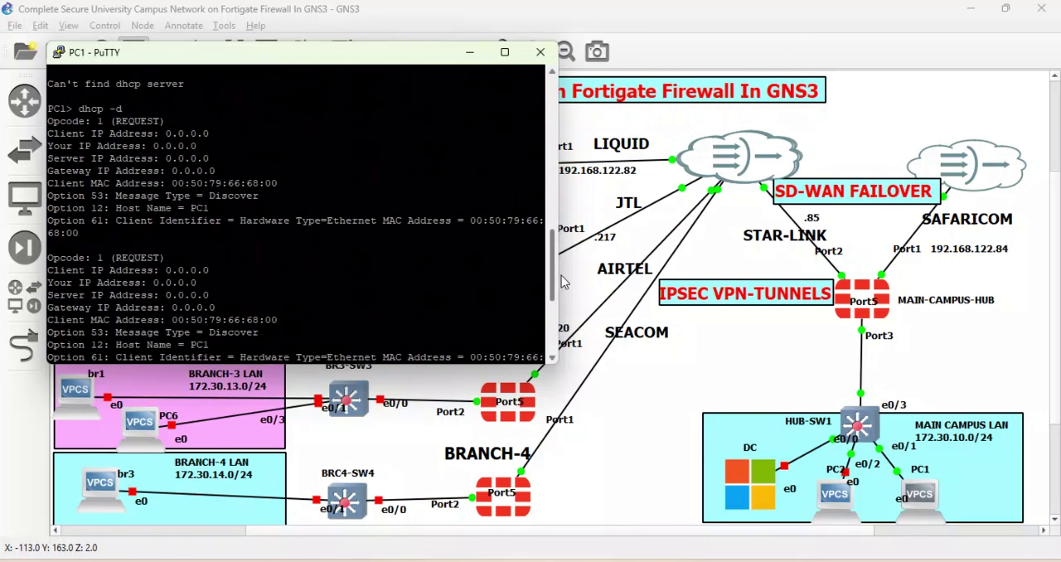
left_click(445, 560)
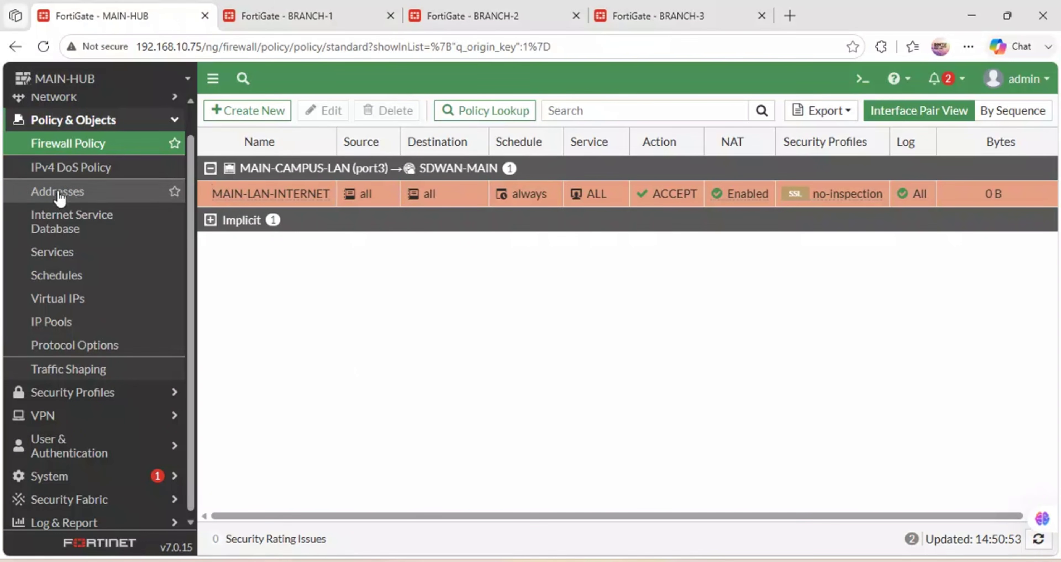
Review port3's DHCP server range 172.30.10.20–172.30.10.254 and apply the MAIN-CAMPUS-LAN interface.
left_click(61, 99)
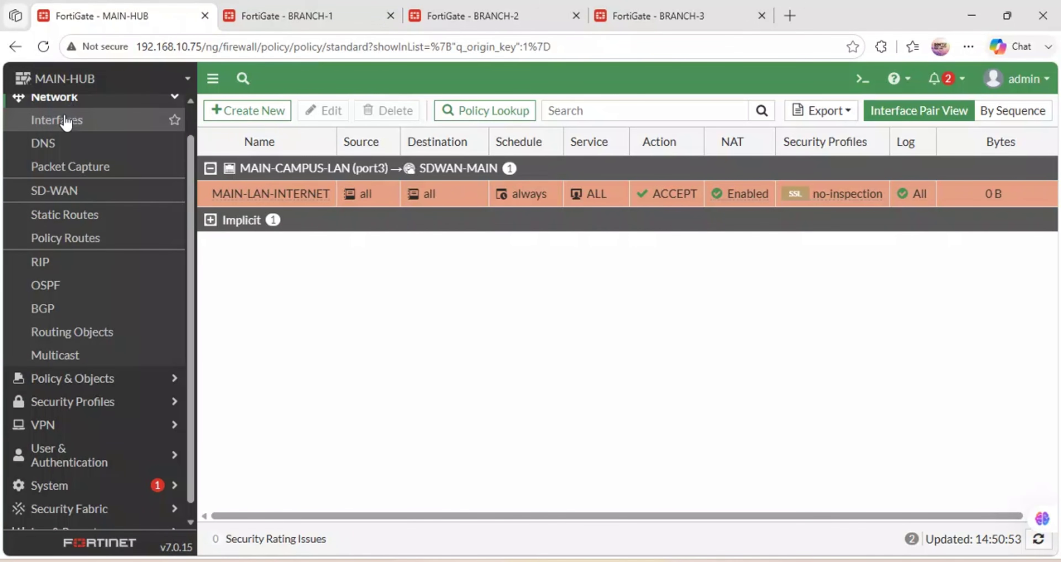
left_click(65, 120)
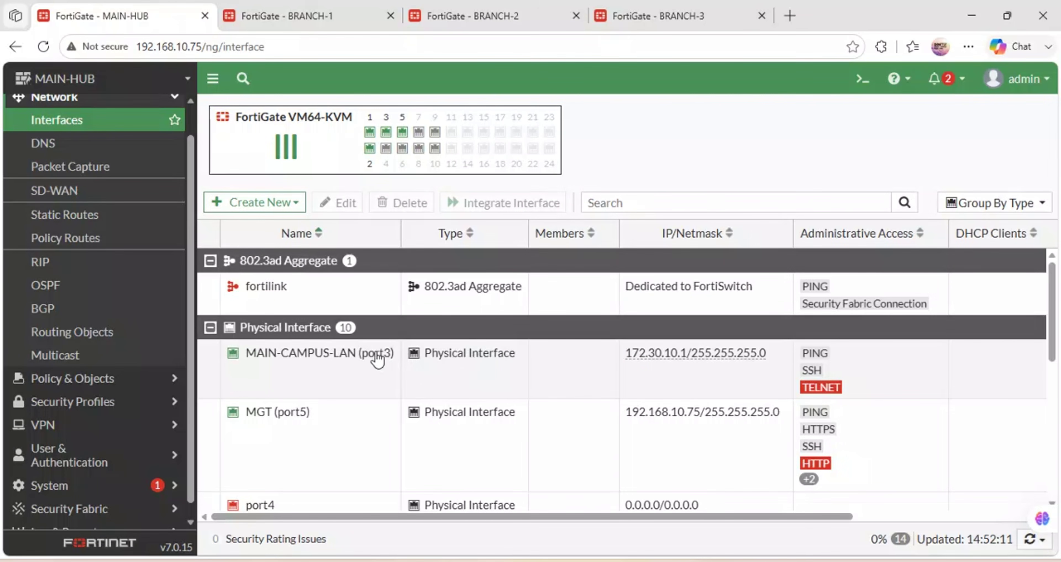
double_click(377, 353)
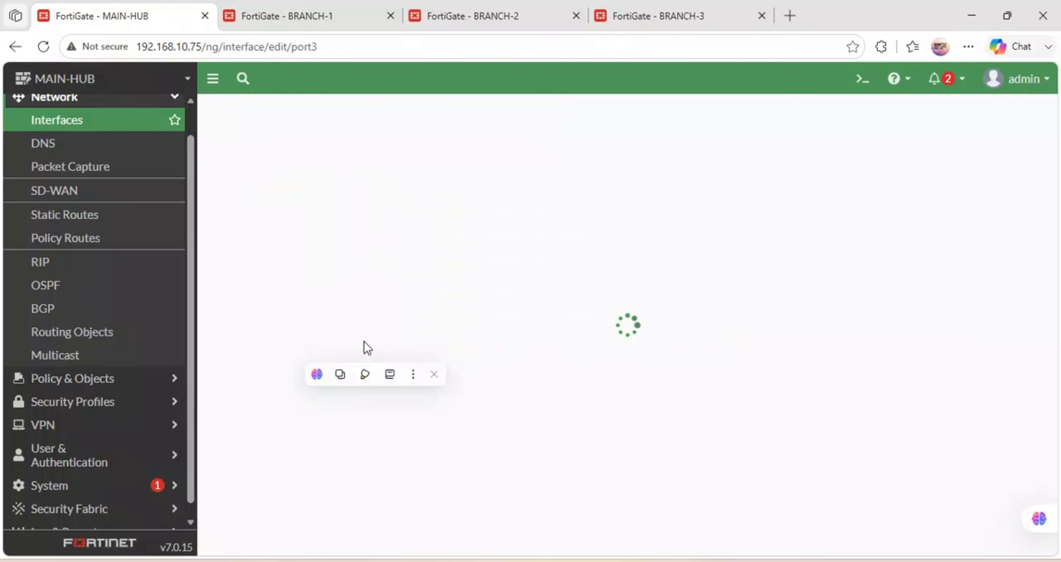
scroll(469, 352, "down", 5)
scroll(468, 347, "down", 5)
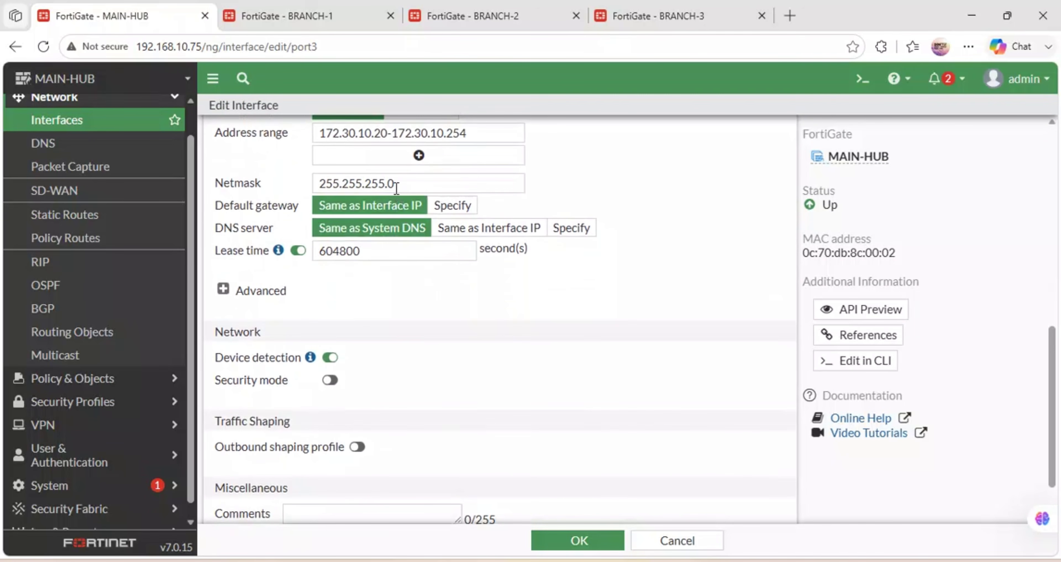
scroll(396, 188, "up", 1)
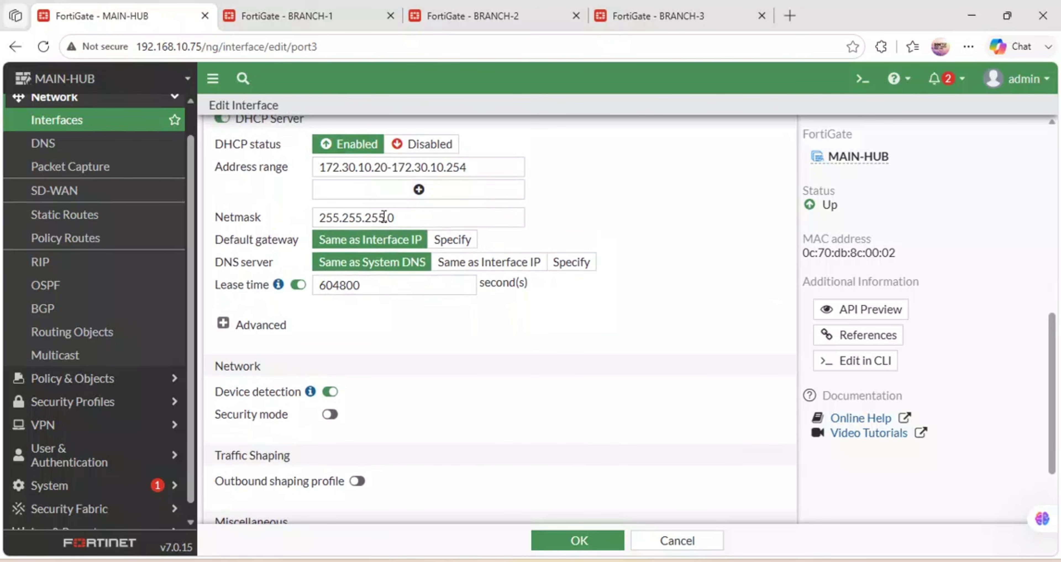
left_click(562, 540)
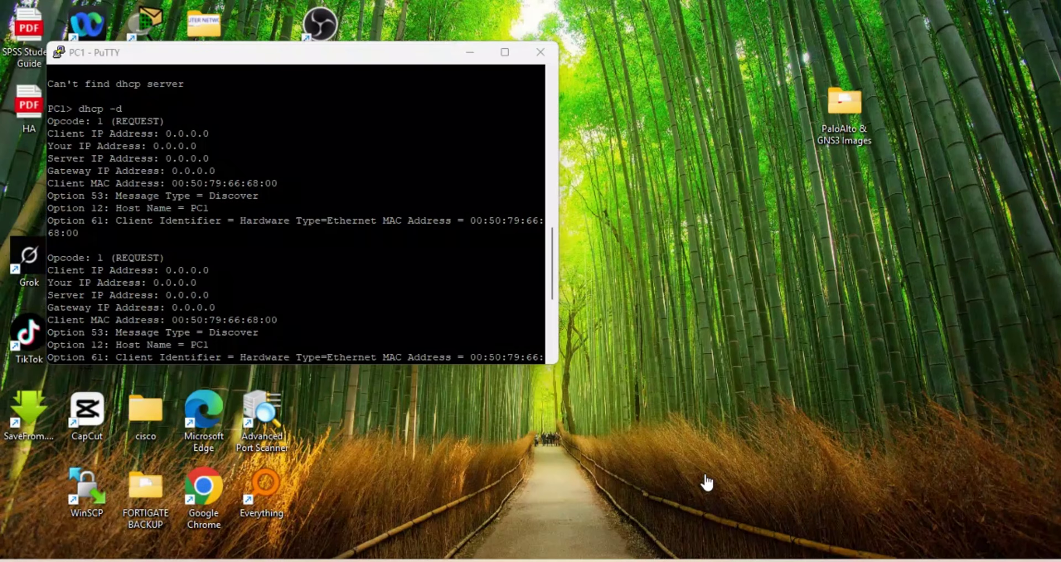
Get PC1 a DHCP lease of 172.30.10.20/24 with gateway 172.30.10.1 and save its configuration.
left_click(705, 480)
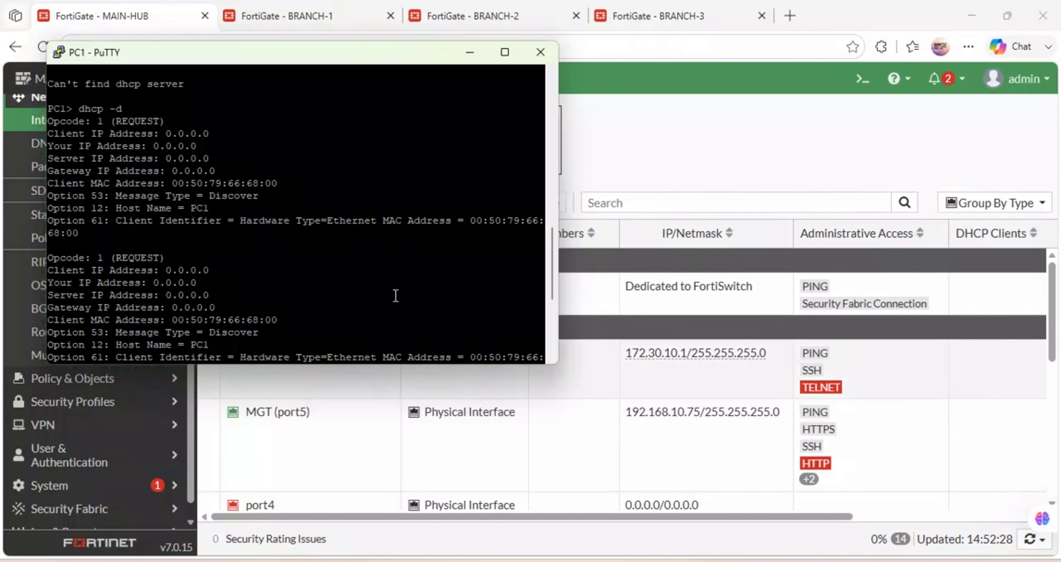
key("Return")
key("Return")
key("Return")
key("Return")
key("Return")
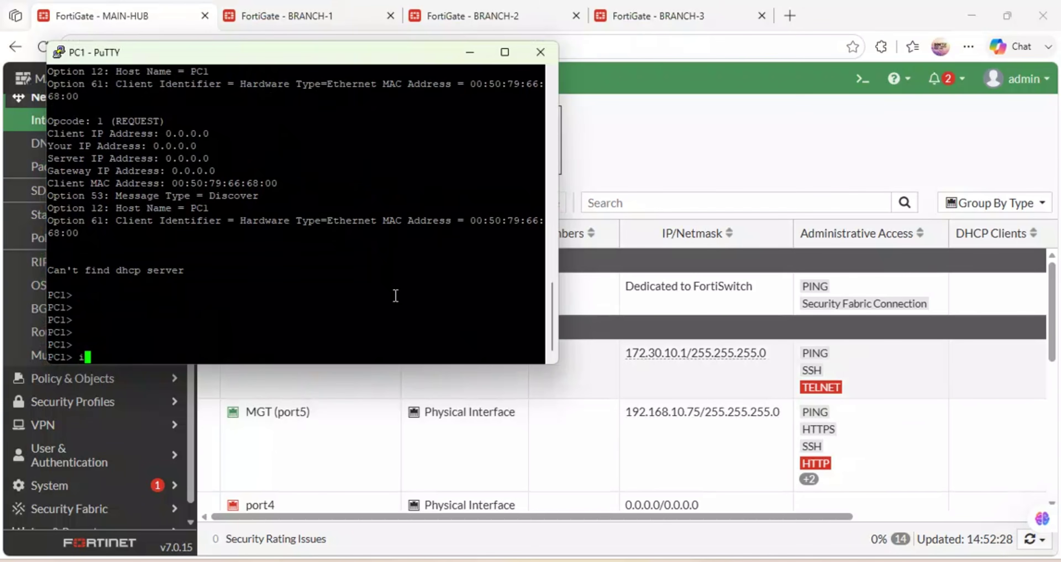
type("ip dhcp")
key("Return")
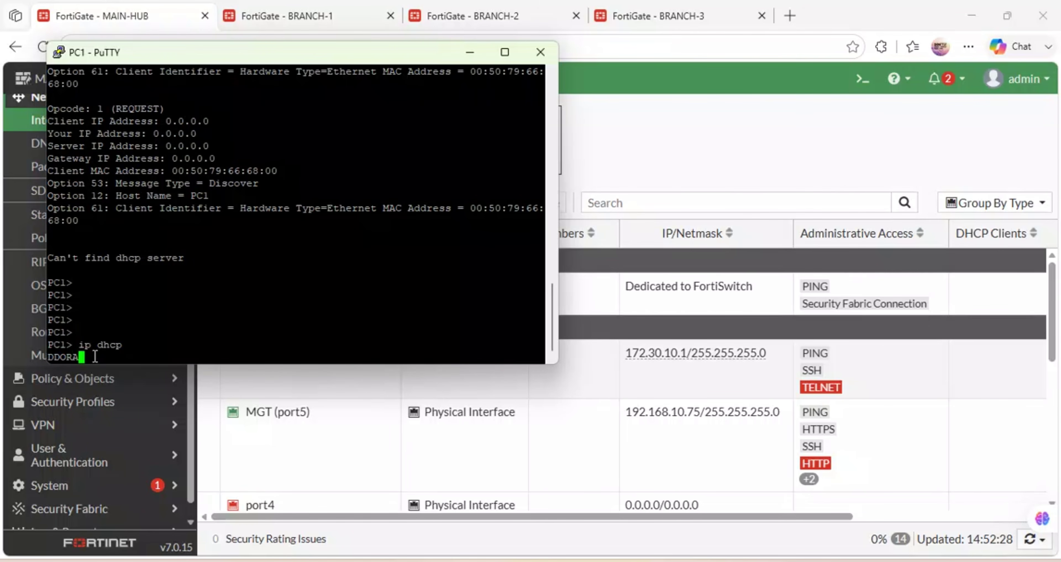
left_click_drag(539, 356, 63, 357)
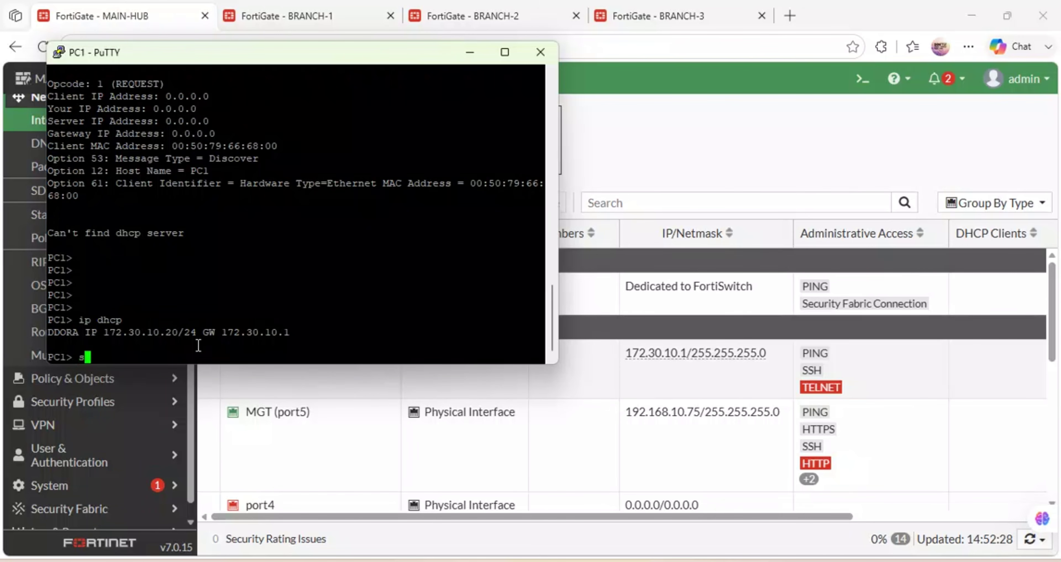
type("e")
key("Return")
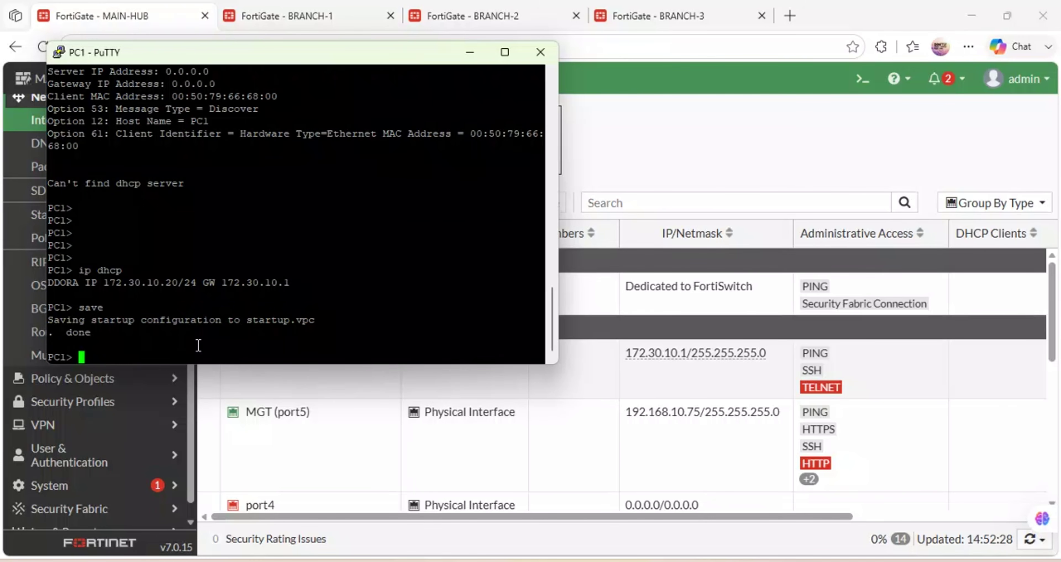
Run a continuous ping to 8.8.8.8 from PC1 and confirm the replies.
type("ping 8.8.8.8.-t")
key("Return")
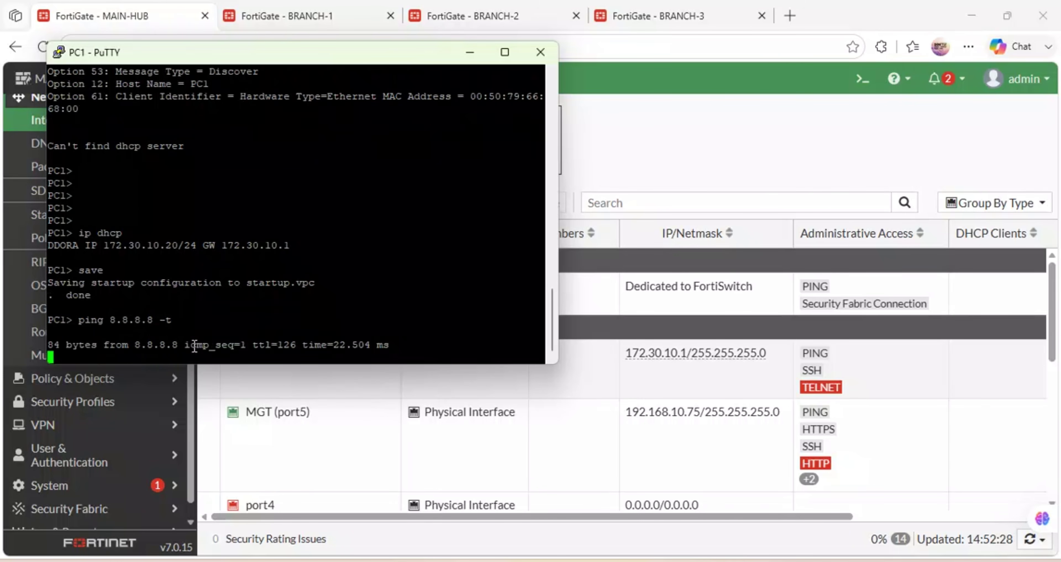
left_click_drag(388, 344, 94, 330)
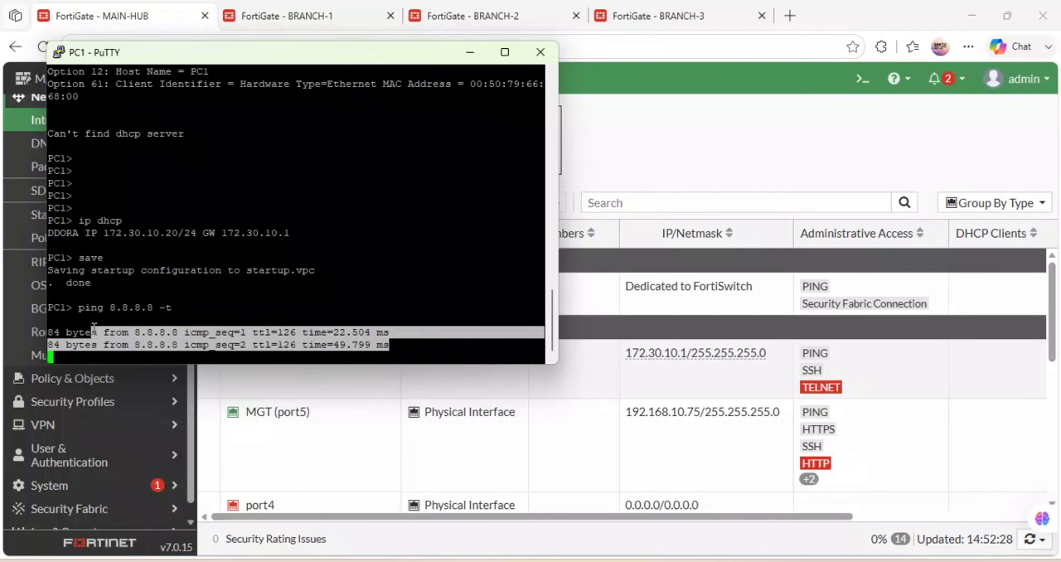
left_click(655, 197)
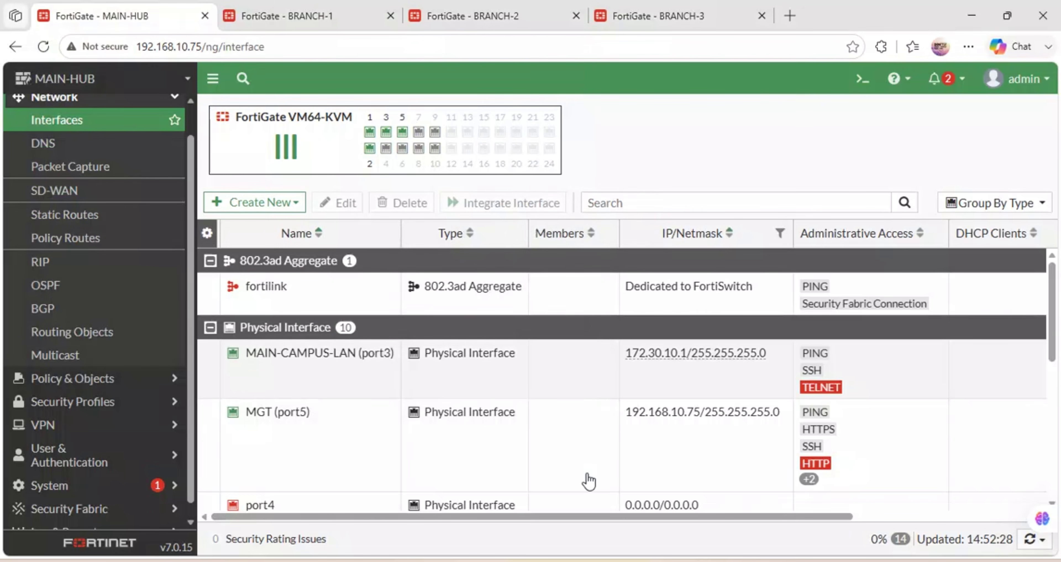
Suspend the SAFARICOM link in GNS3 and highlight PC1's continuing 8.8.8.8 ping replies.
mouse_move(500, 560)
left_click(499, 540)
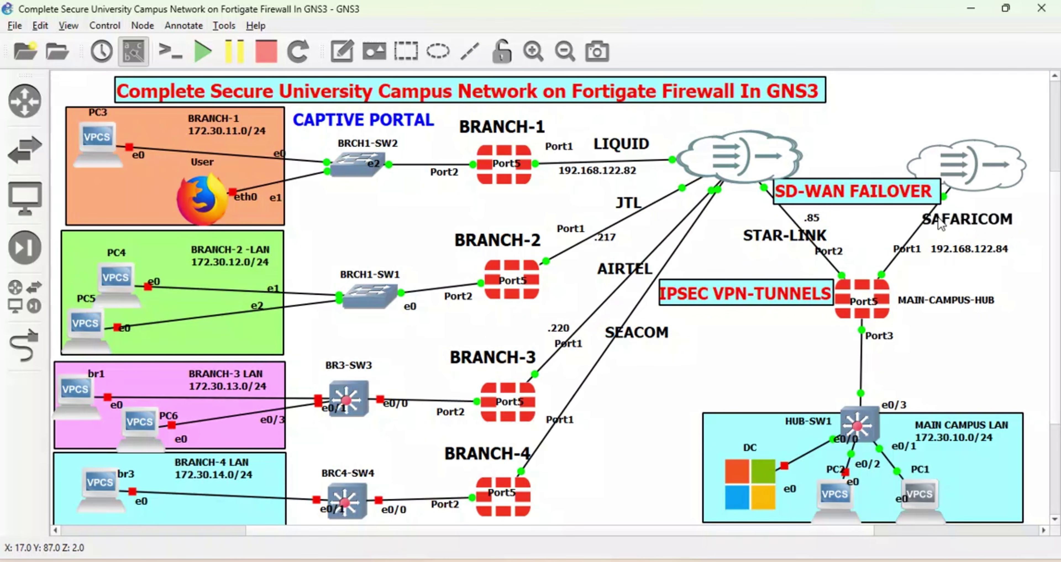
right_click(917, 230)
left_click(930, 275)
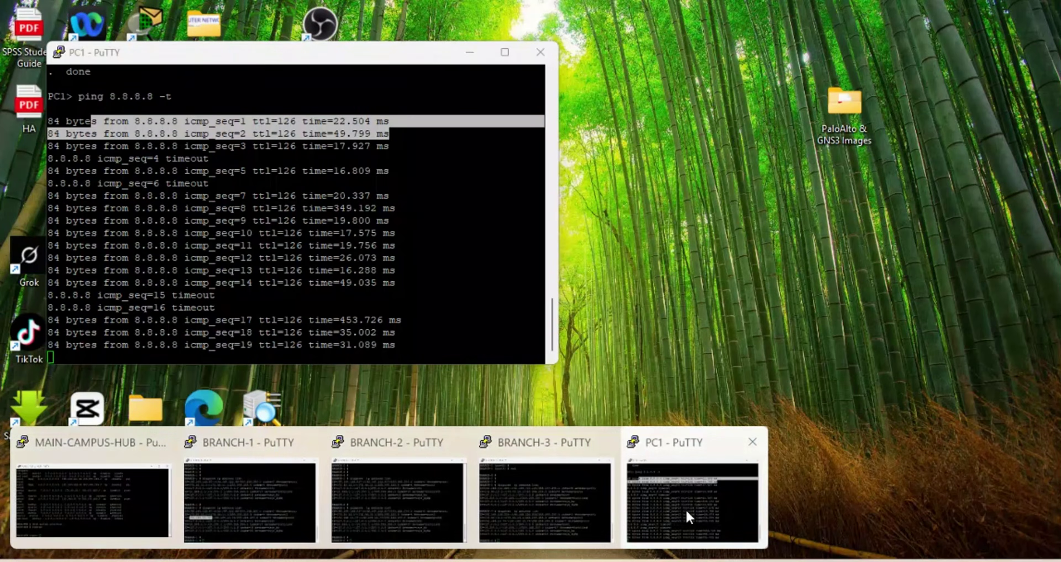
left_click(684, 510)
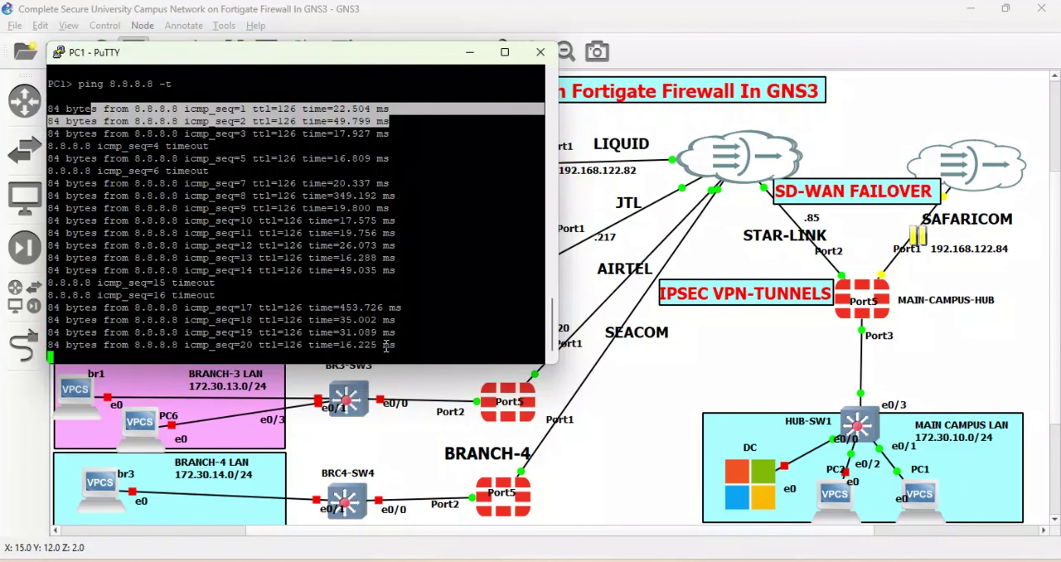
left_click_drag(415, 338, 56, 295)
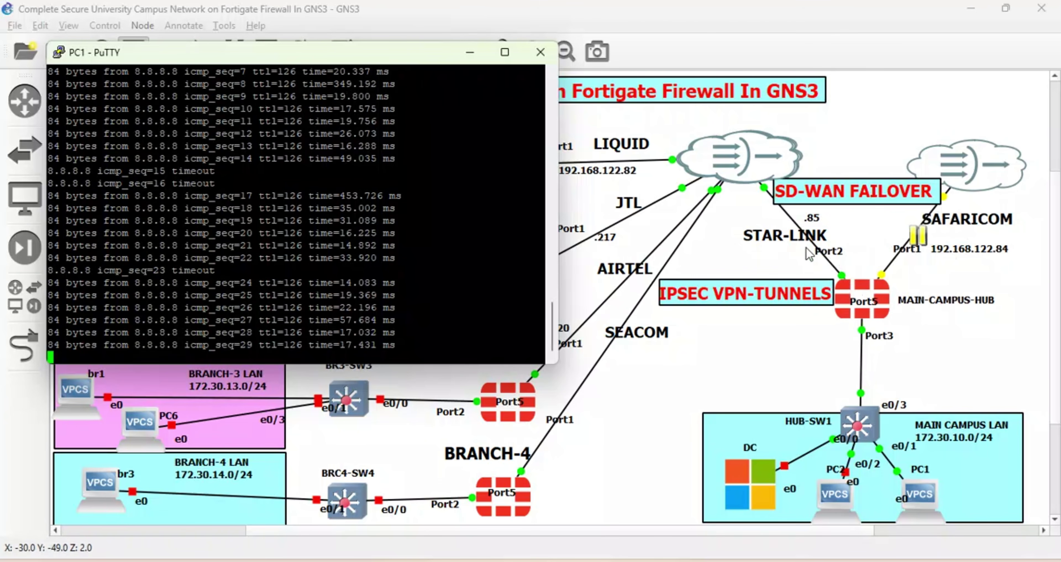
Suspend the STAR-LINK link, check PC1's ping timeouts, and move the 192.168.122.84 label right.
left_click(794, 226)
right_click(794, 222)
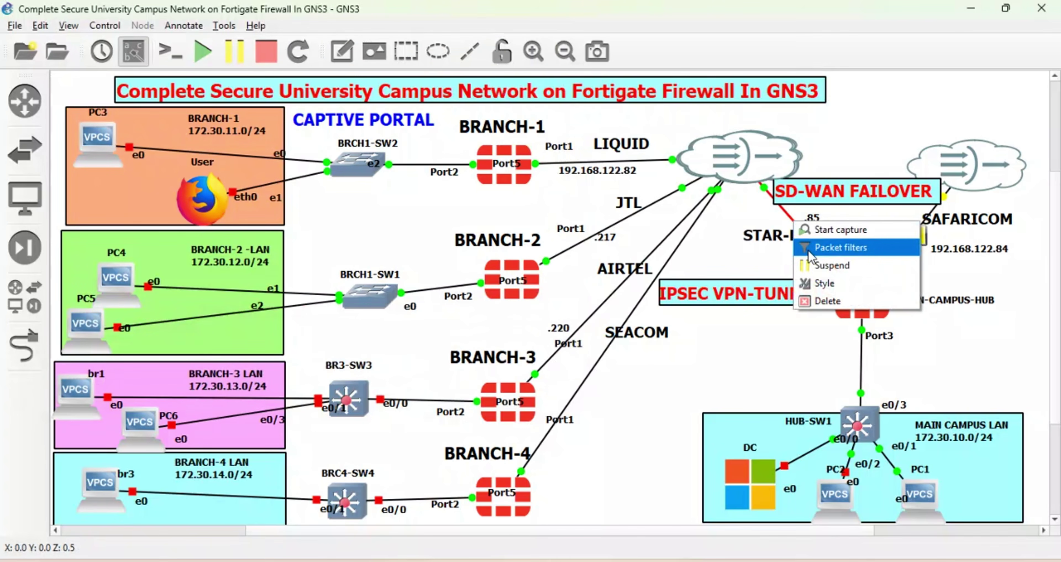
left_click(817, 266)
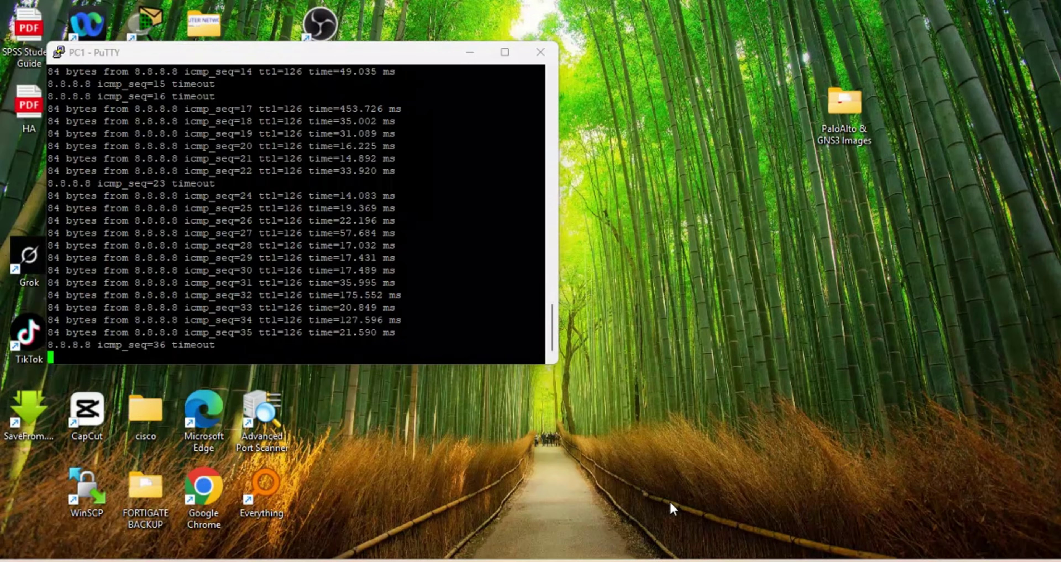
left_click(669, 500)
left_click_drag(262, 339, 48, 336)
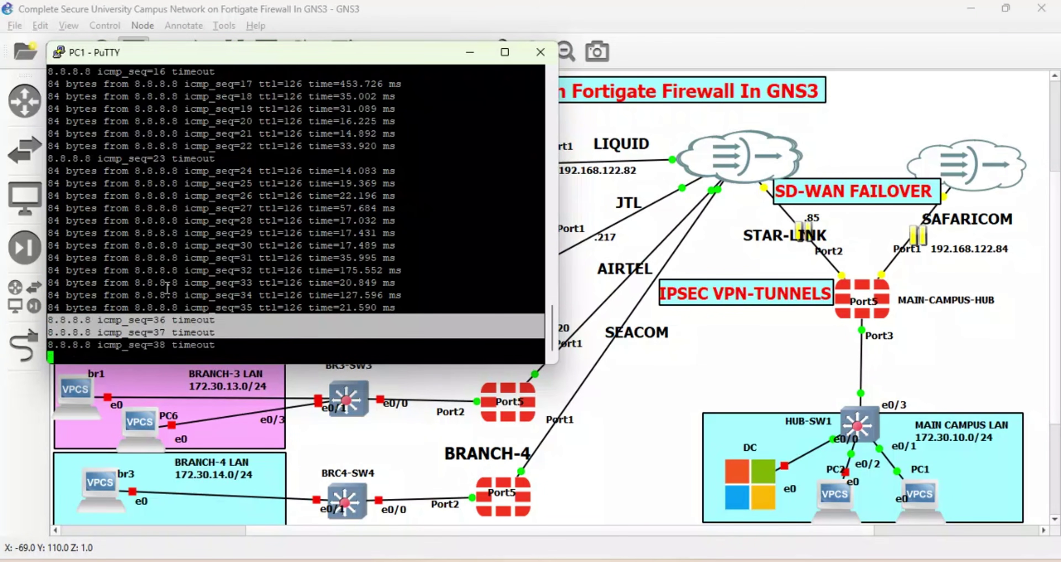
left_click(434, 276)
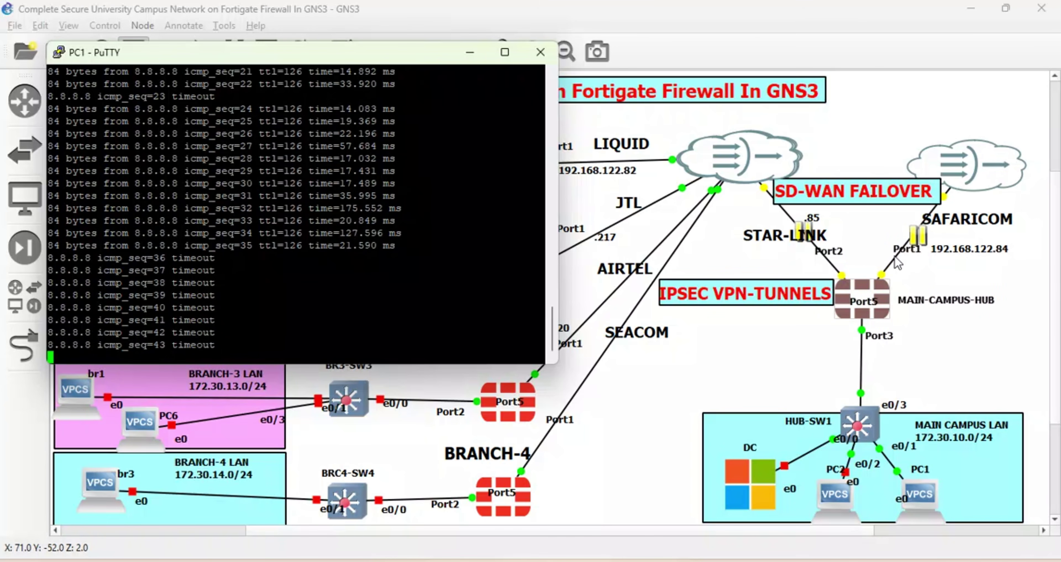
left_click_drag(956, 251, 979, 252)
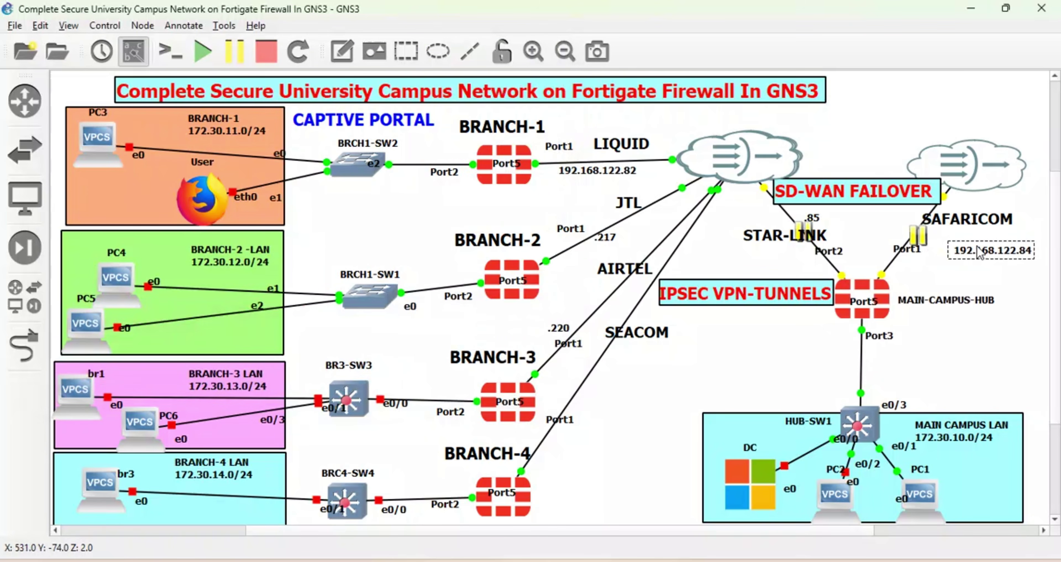
Resume the SAFARICOM link and watch PC1's pings to 8.8.8.8 succeed again from sequence 49.
right_click(892, 259)
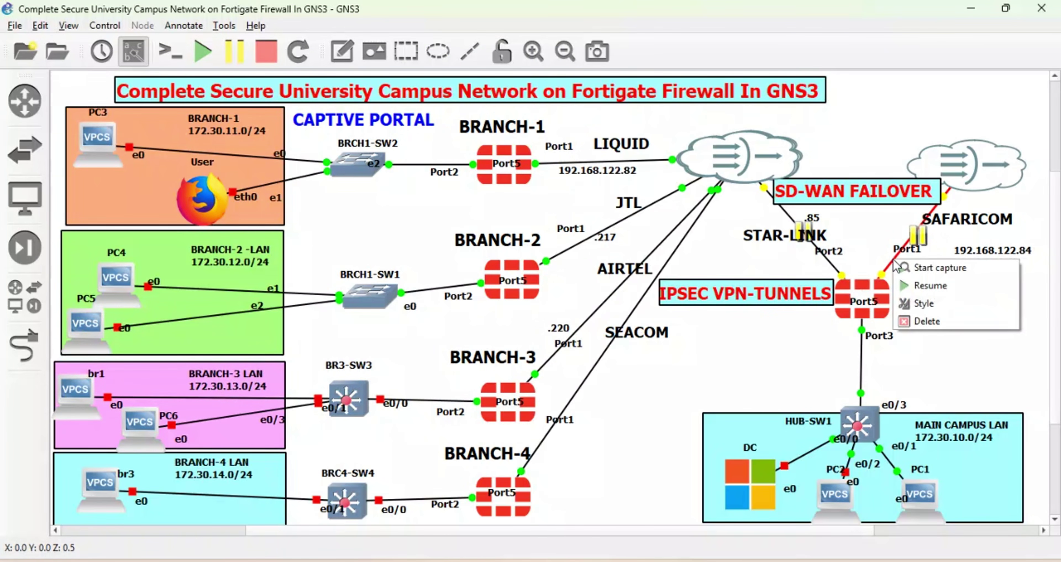
left_click(903, 287)
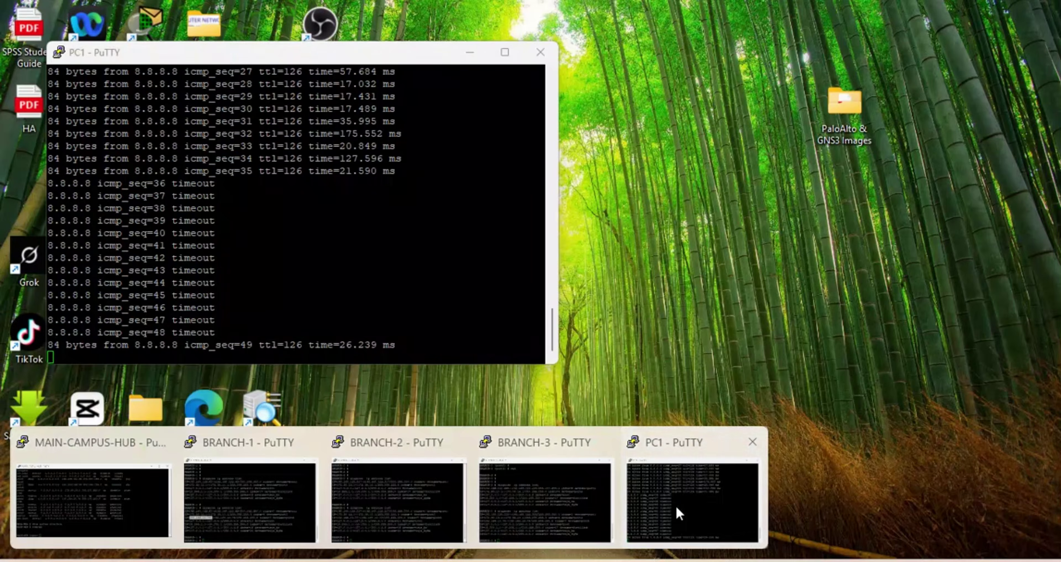
left_click(677, 511)
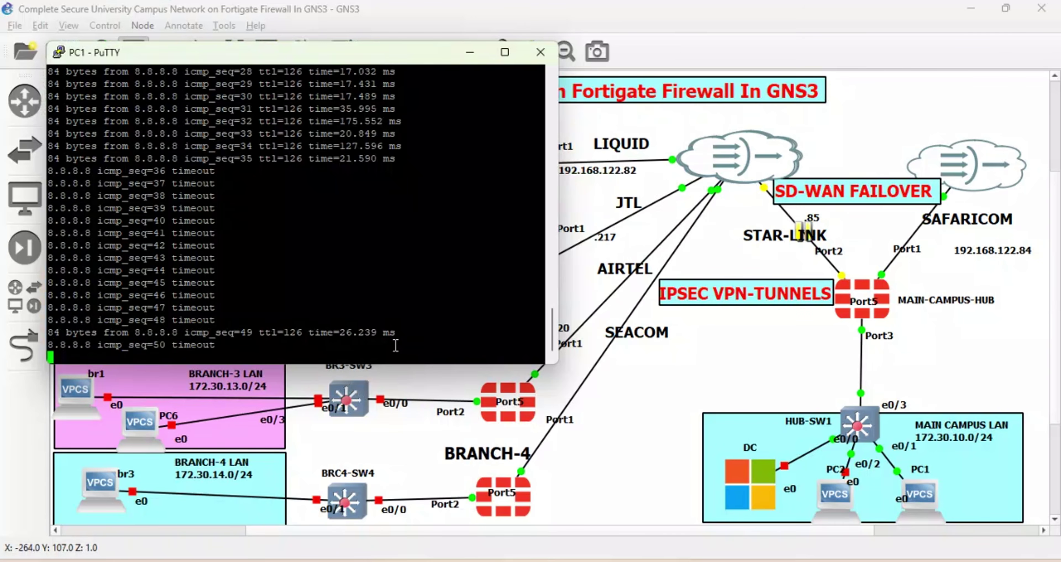
left_click_drag(408, 346, 69, 307)
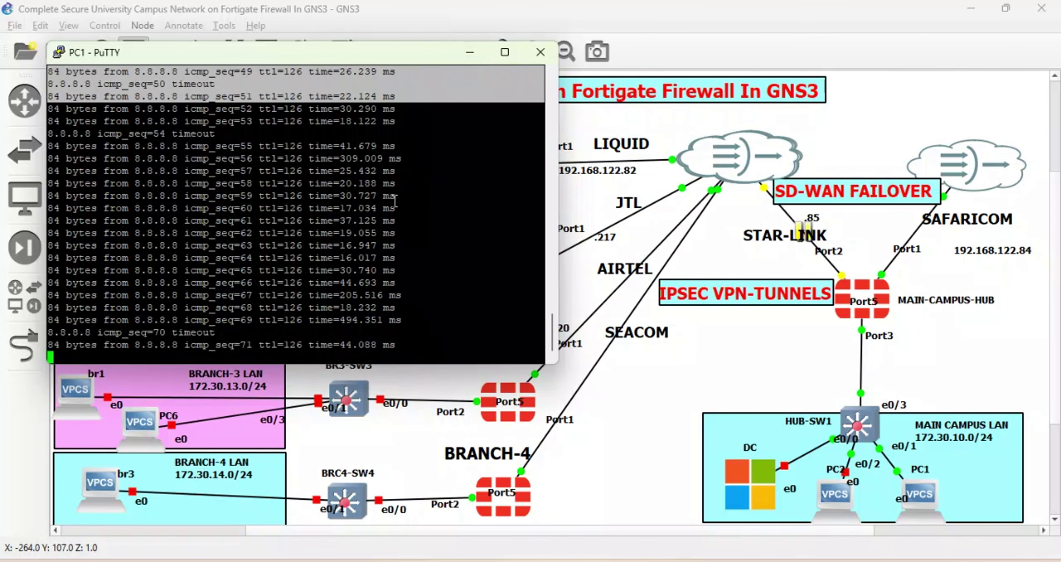
left_click(469, 52)
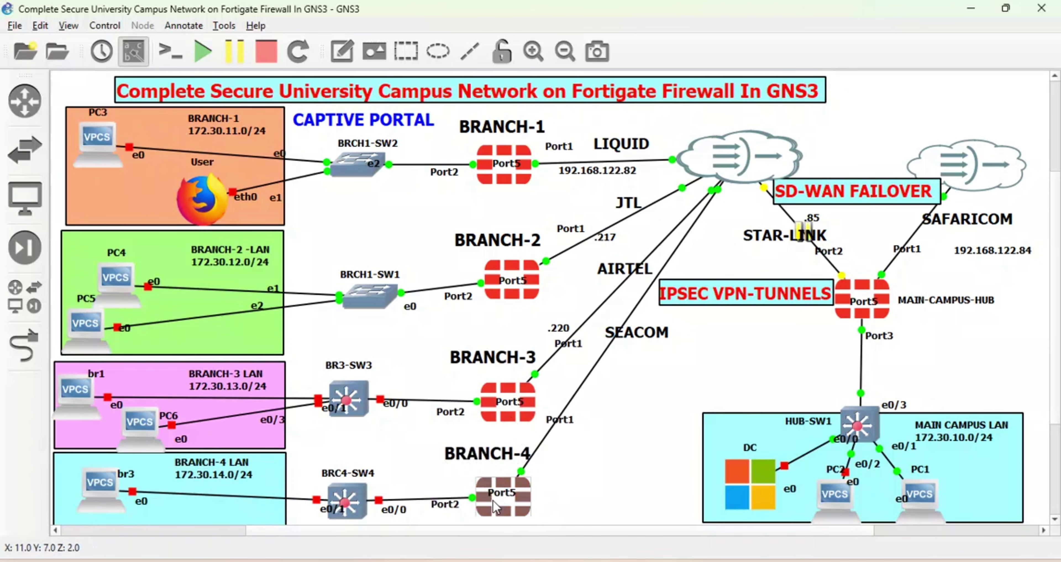
Open the BRANCH-4 console, log in as admin with an empty password, and set a new password.
right_click(503, 503)
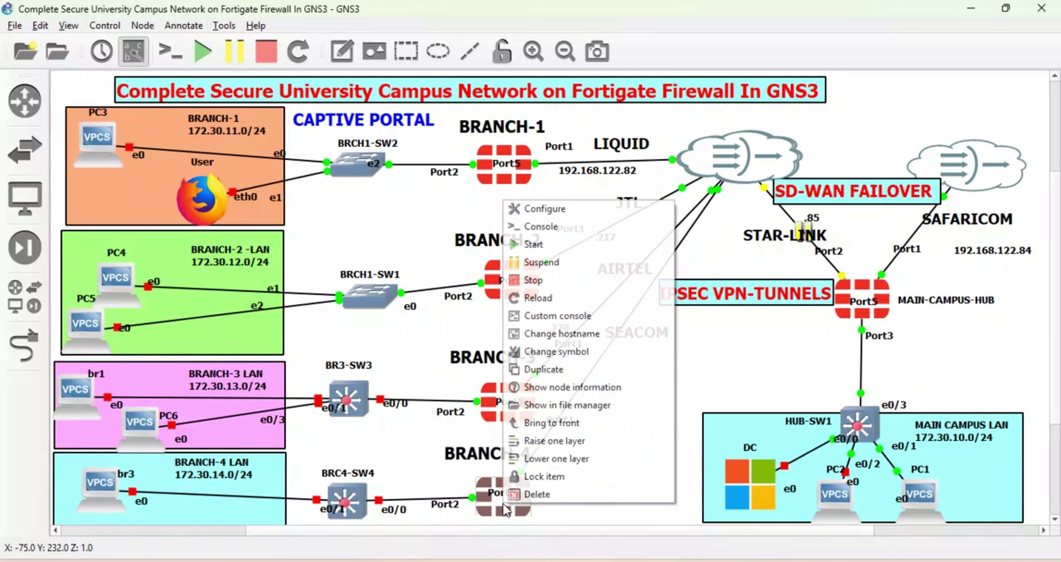
left_click(552, 227)
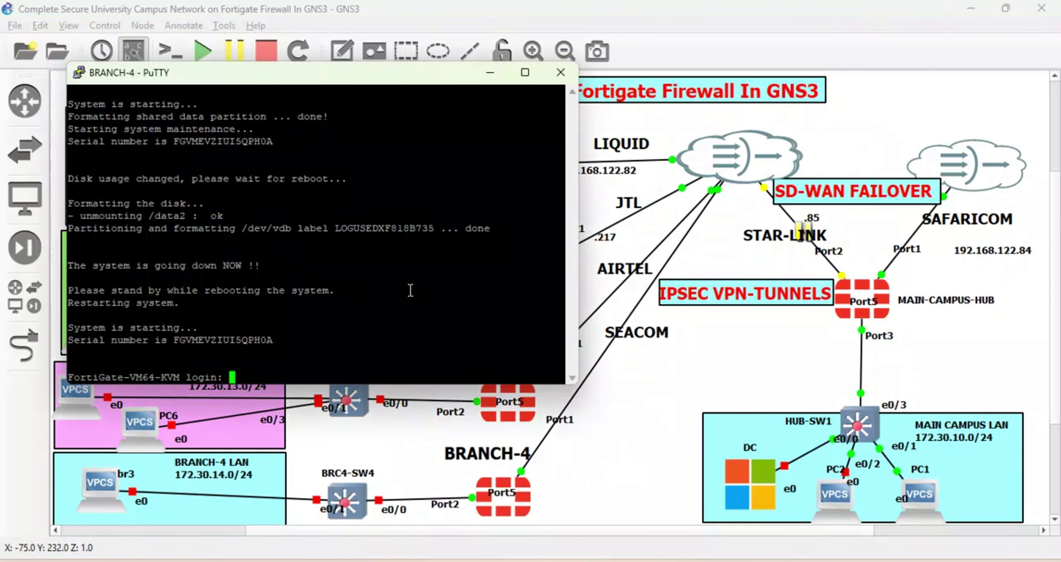
type("admin")
key("Return")
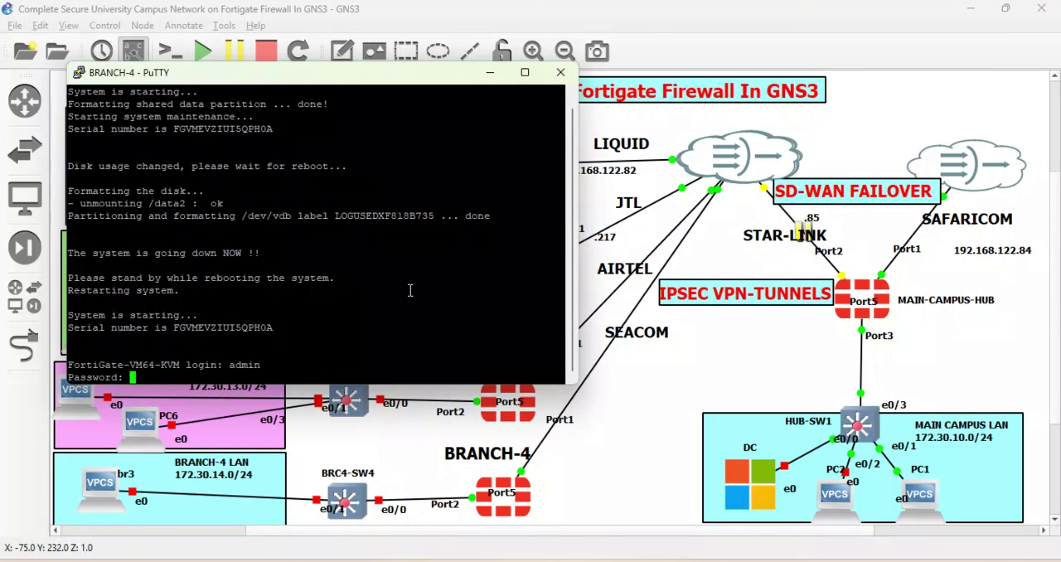
key("Return")
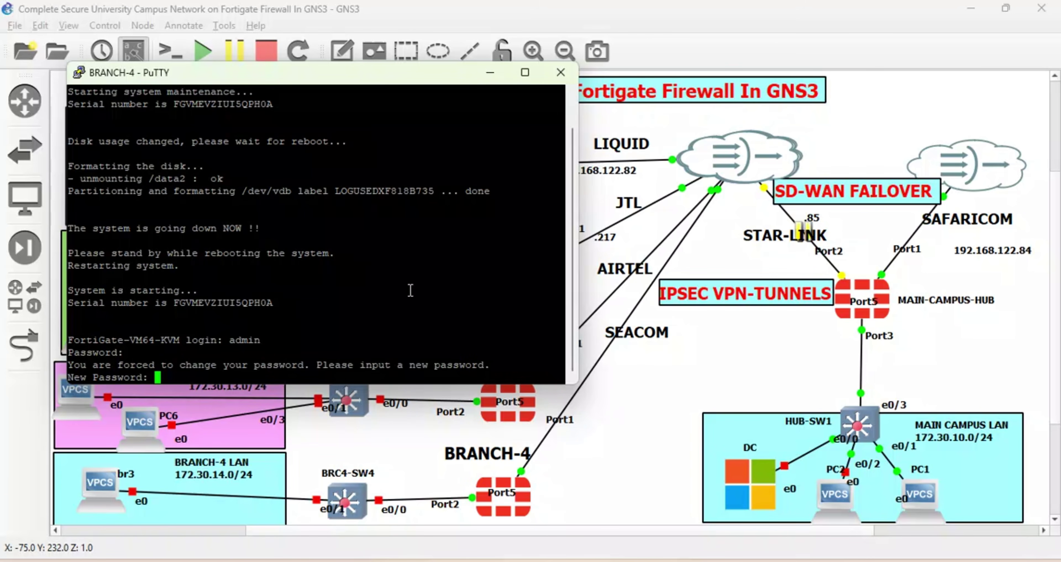
key("Return")
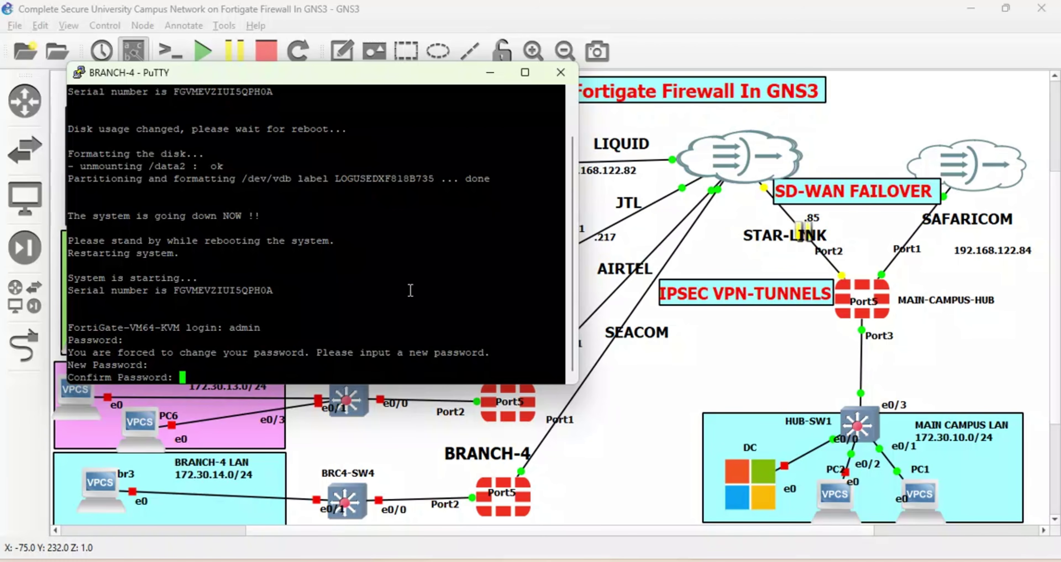
key("Return")
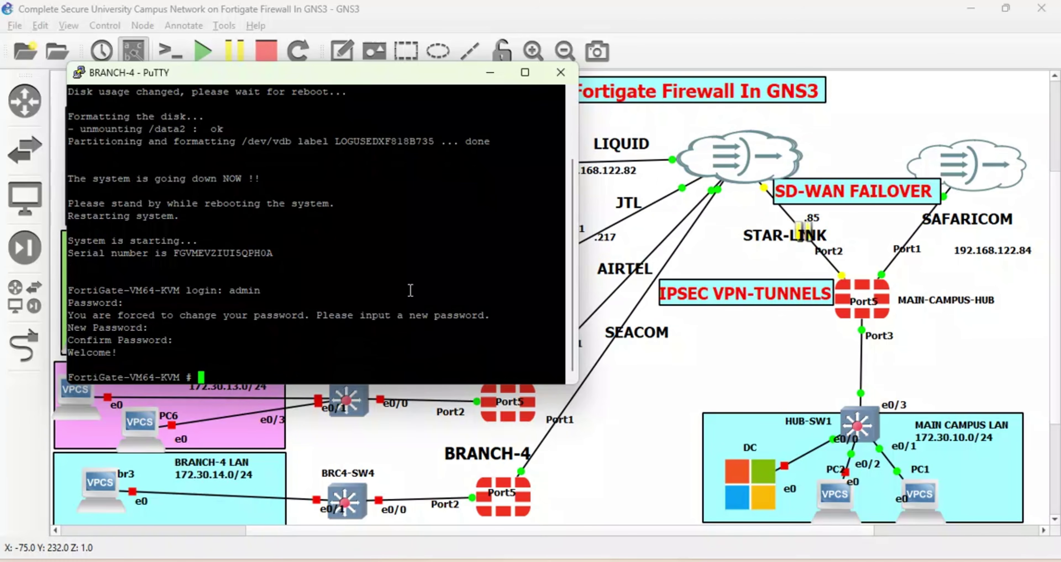
type("config system ")
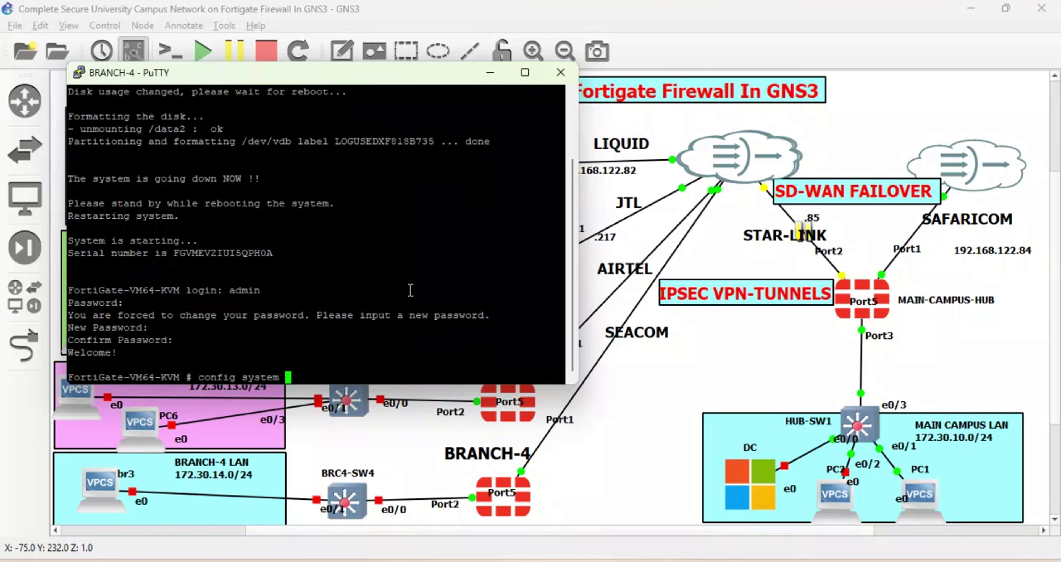
type("global")
Set the FortiGate hostname to BRANCH-4 in the global system settings.
key("Return")
key("Return")
type("set")
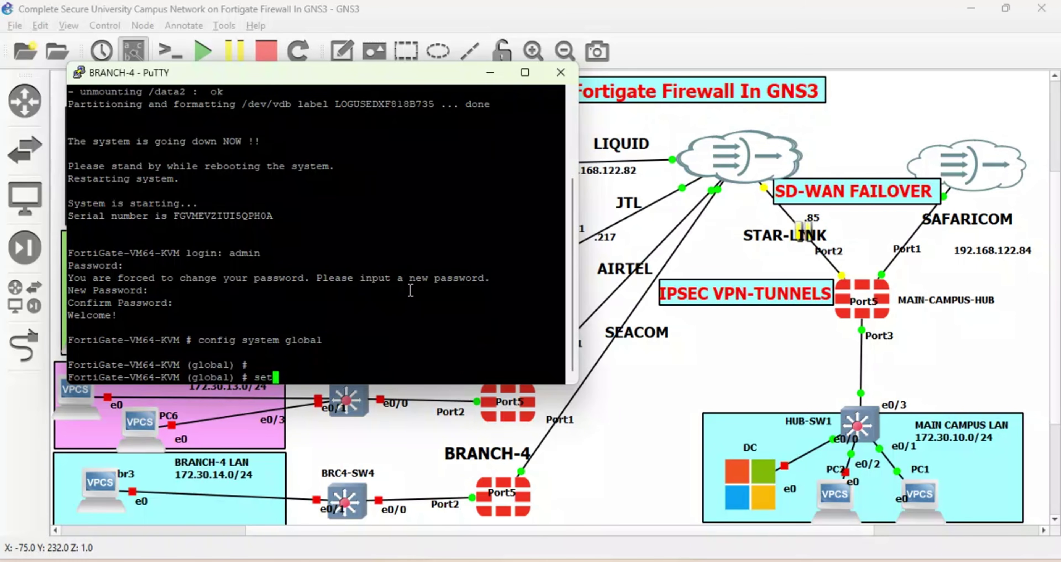
type(" hostname BRANCH0")
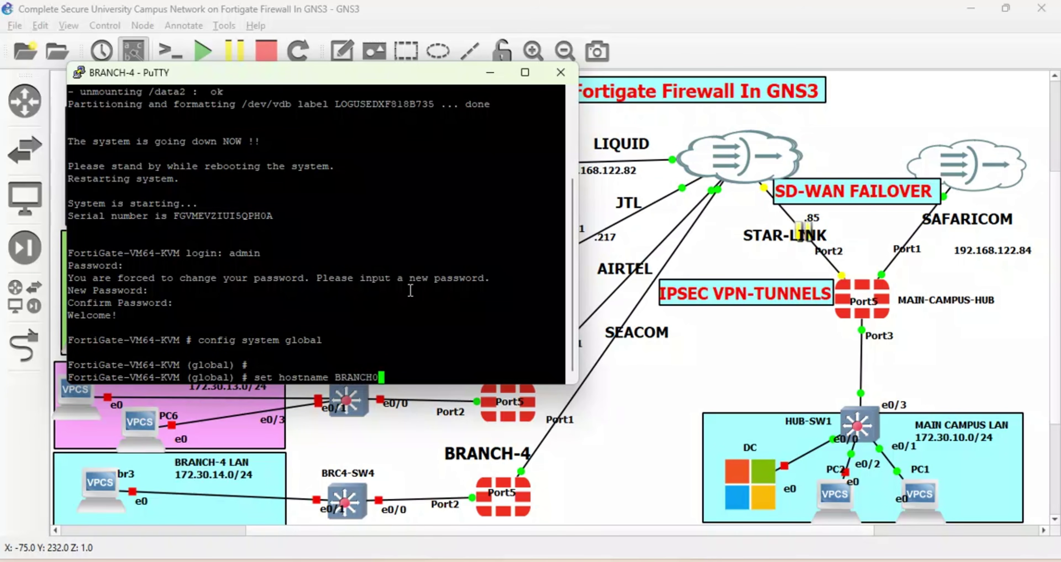
key("BackSpace")
type("-4")
key("Return")
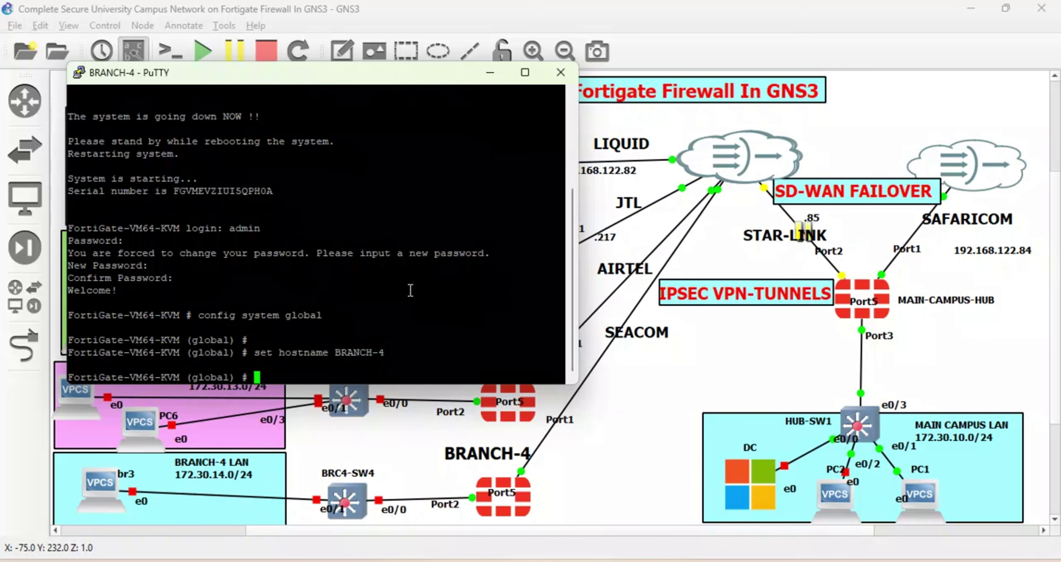
type("end")
key("Return")
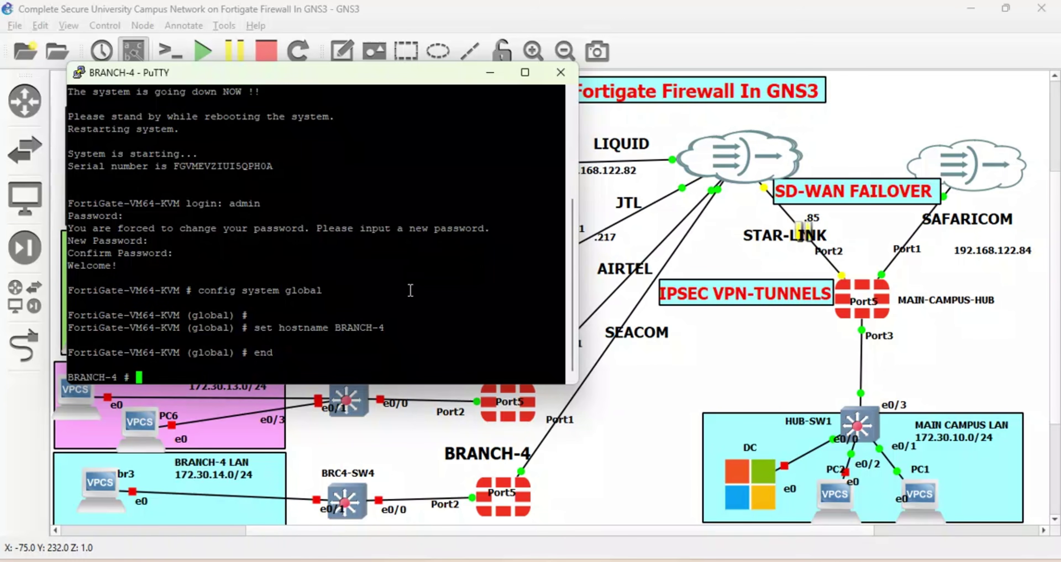
Under config system interface, edit port1 and set its mode to DHCP.
type("config system interface")
key("Return")
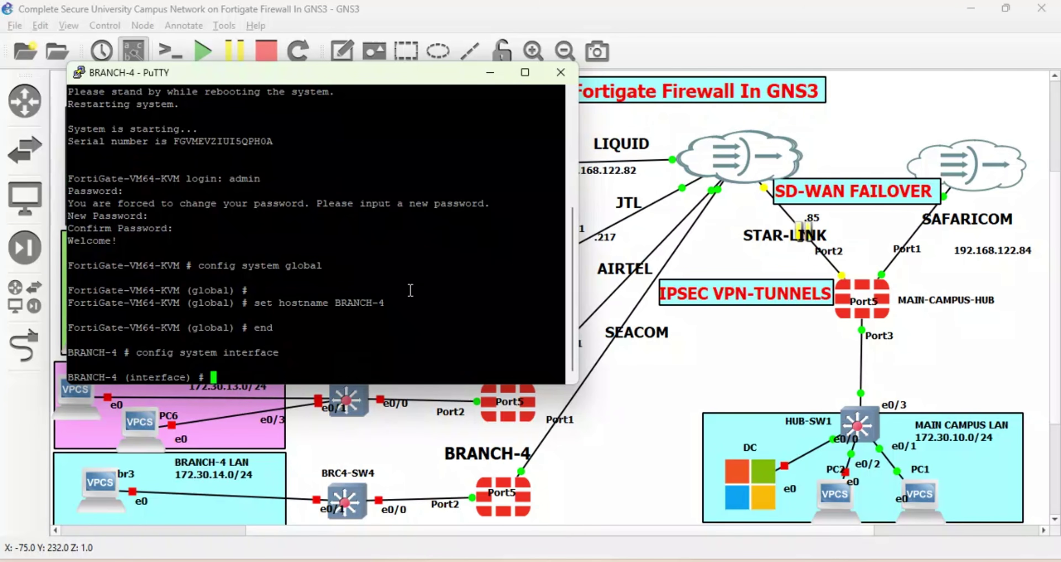
type("s")
key("BackSpace")
type("edit port1")
key("Return")
type("set")
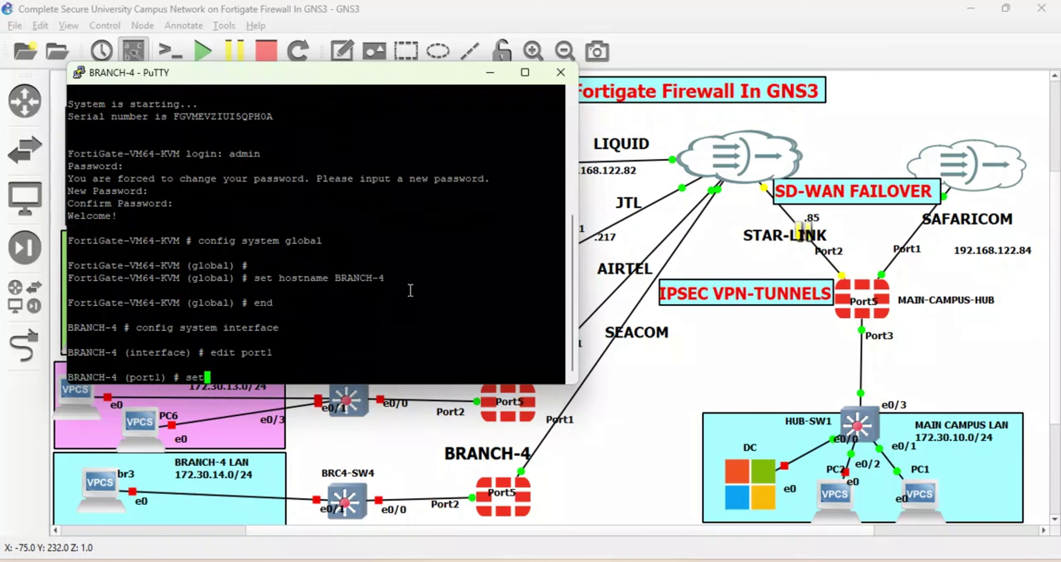
type(" mode h")
key("BackSpace")
type("dhcp")
key("Return")
Give port1 the alias SEACOM and allow ping, https and ssh access.
type("set al")
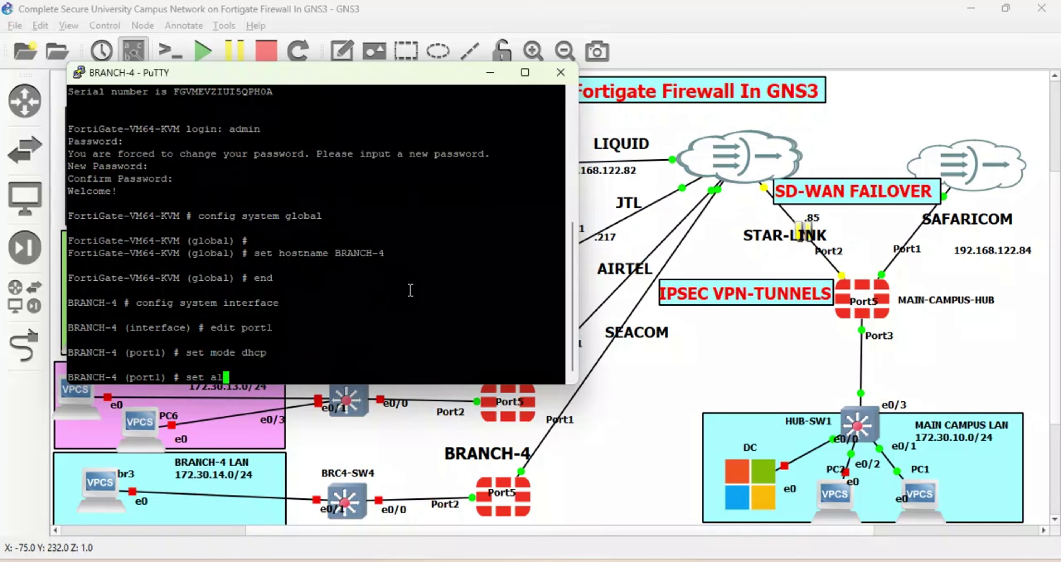
type("ias AS")
key("BackSpace")
key("BackSpace")
type("SEACOM")
key("Return")
type("set ")
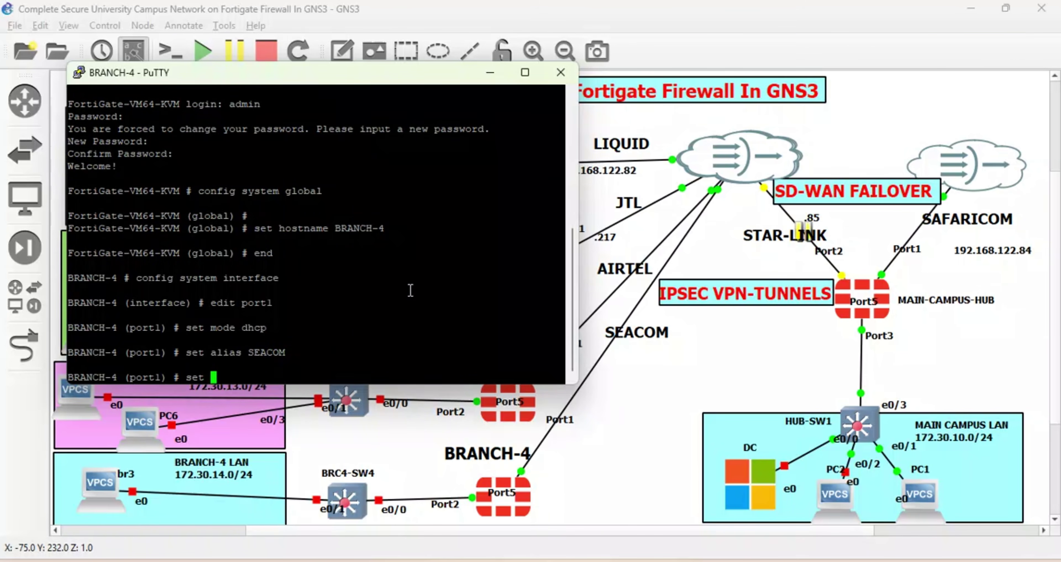
type("allowaccess ping ")
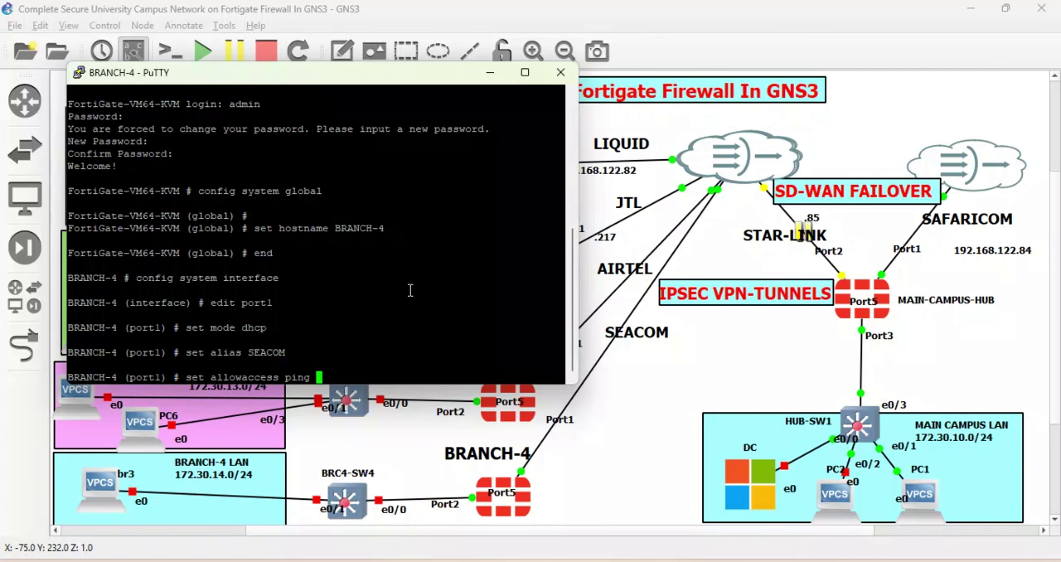
type("https ssh")
key("Return")
key("Return")
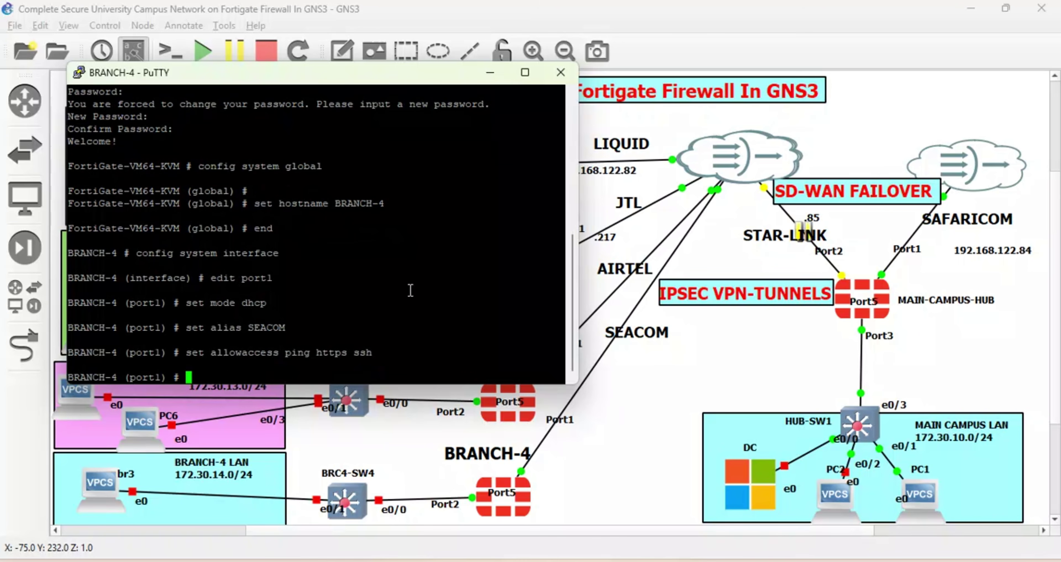
Set port1's role to wan and save its entry with next.
type("set alias")
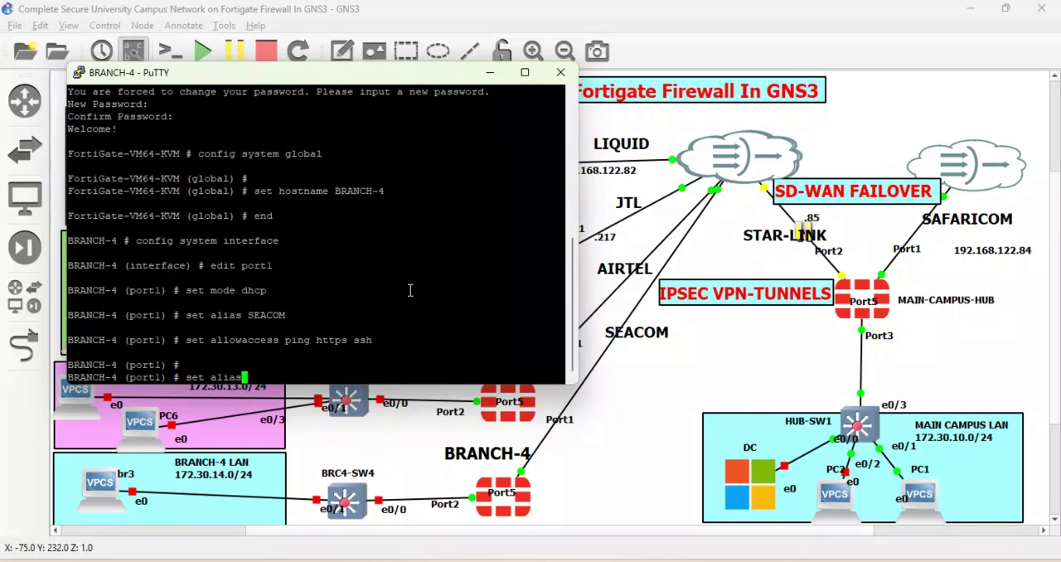
key("BackSpace")
key("BackSpace")
key("BackSpace")
key("BackSpace")
key("BackSpace")
key("BackSpace")
type("role wan")
key("Return")
type("edpo")
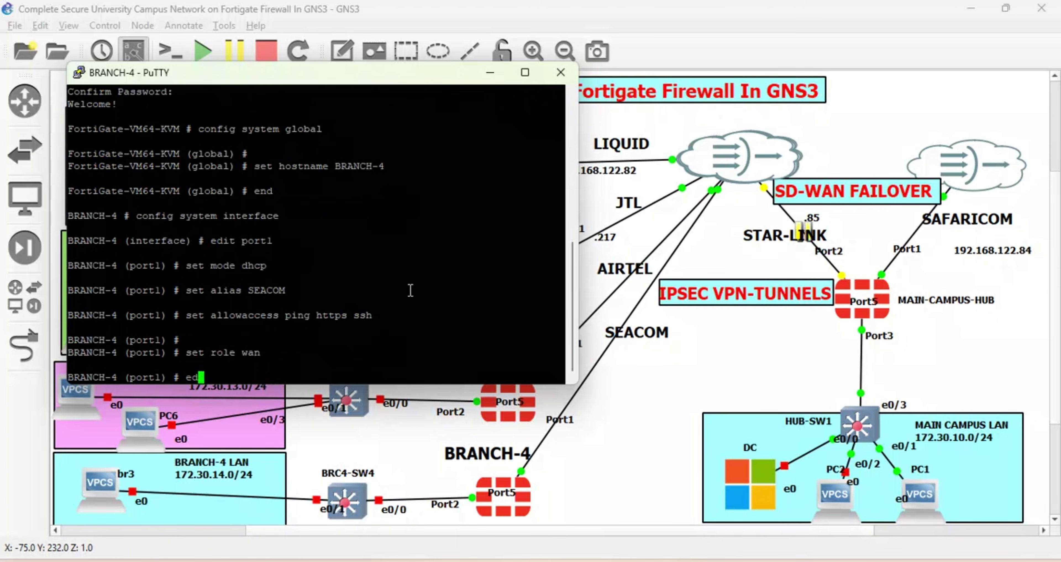
key("BackSpace")
key("BackSpace")
key("BackSpace")
key("BackSpace")
type("ed")
key("BackSpace")
type("next")
key("Return")
Edit port2 as a static interface with IP 172.30.14.1/24.
type("edit port1")
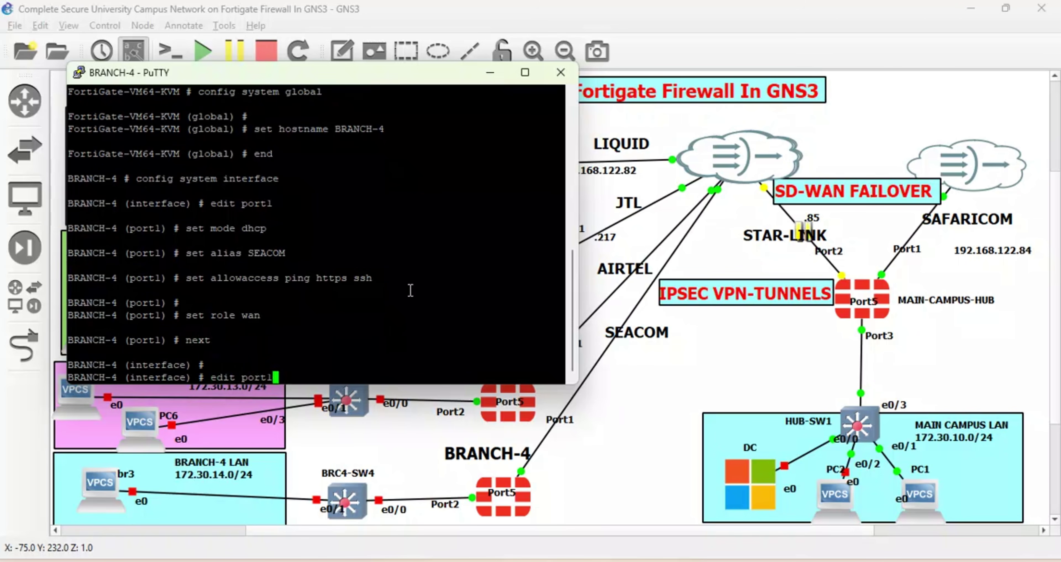
key("Return")
type("set")
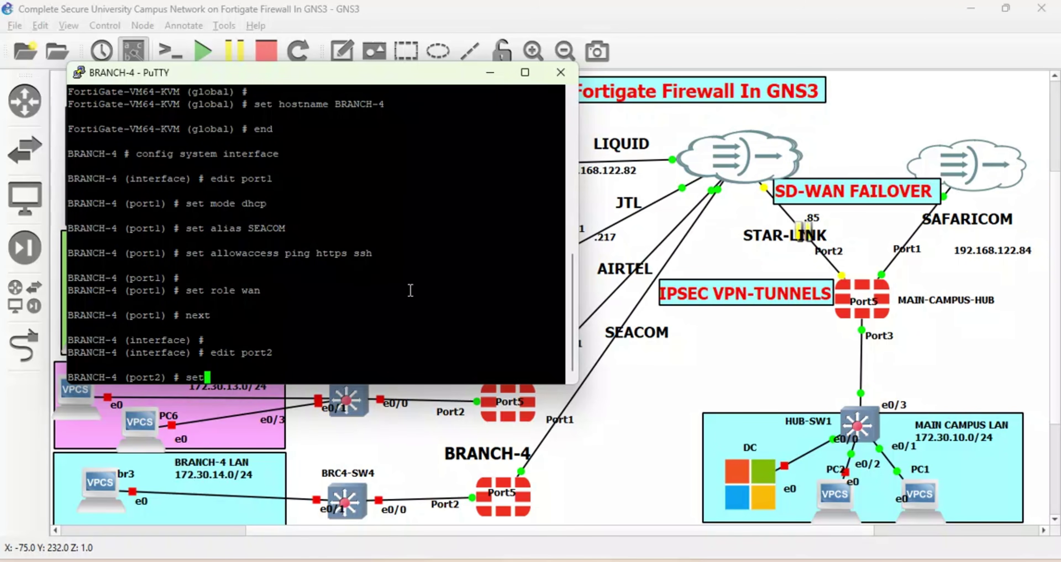
type(" mode dhc")
key("BackSpace")
key("BackSpace")
key("BackSpace")
type("static")
key("Return")
type("set a")
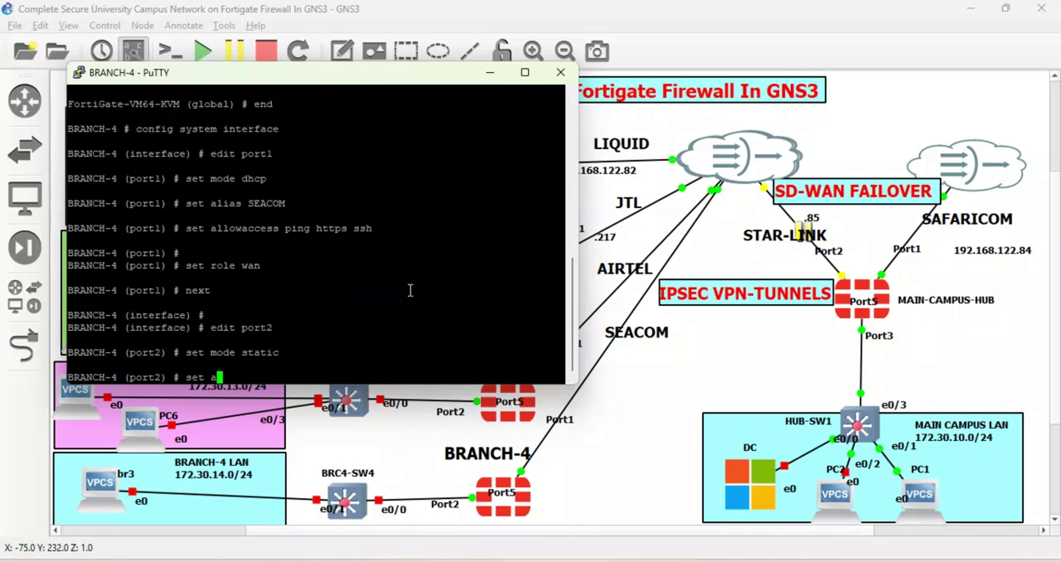
key("BackSpace")
type("ip 172.30.14.1/24")
key("Return")
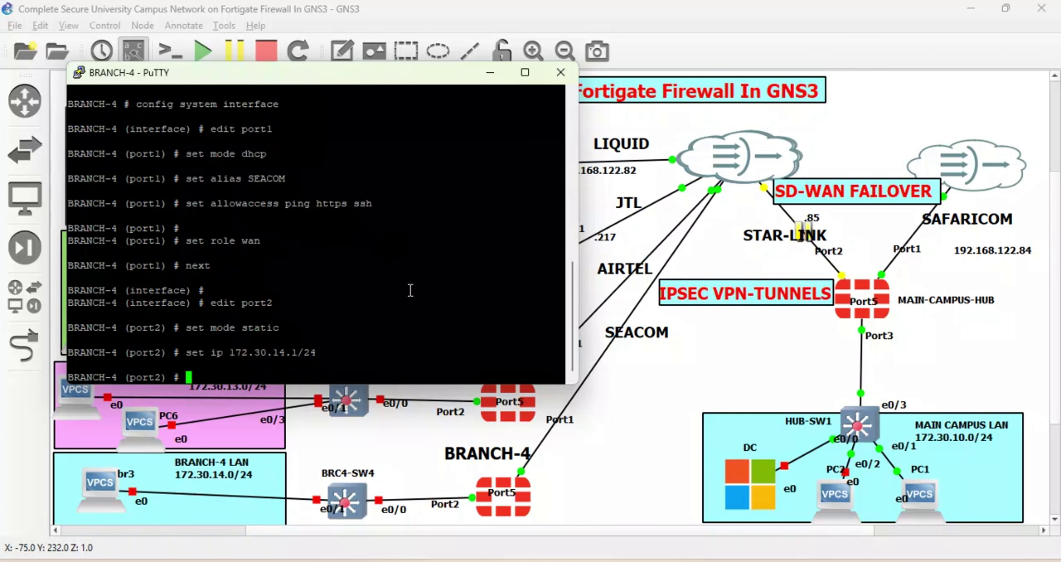
Give port2 role lan, alias BRANCH4-LAN, and ping, ssh and https access, then save it.
type("set role lan")
key("Return")
type("s")
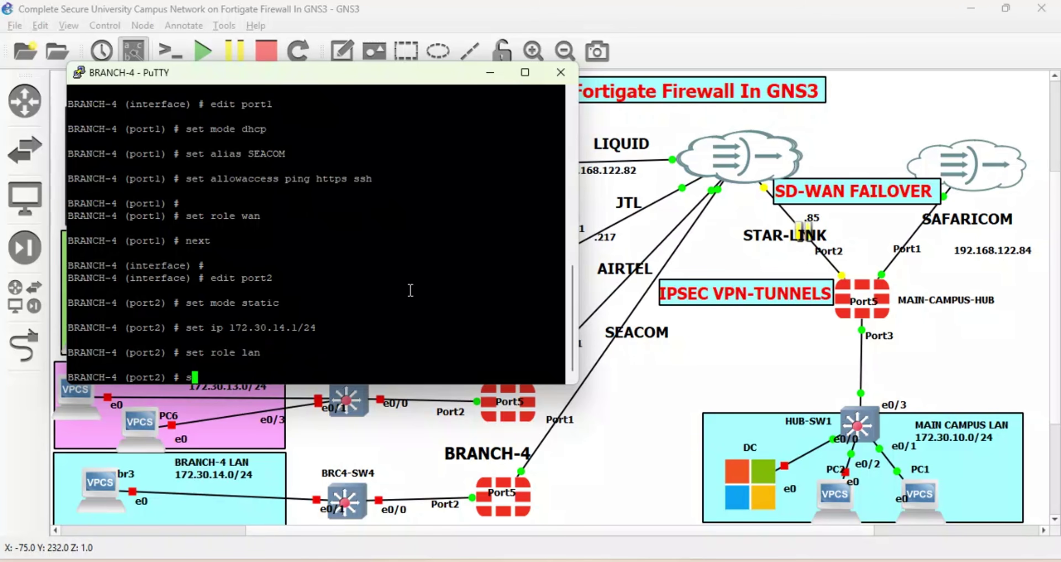
type("et alias BRANCH4")
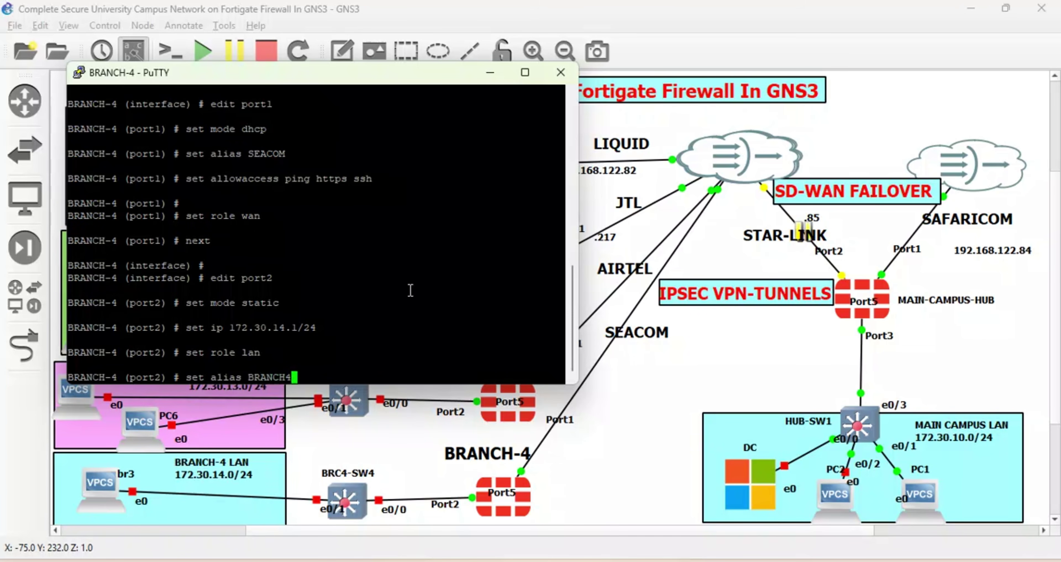
type("-LAN")
key("Return")
type("s")
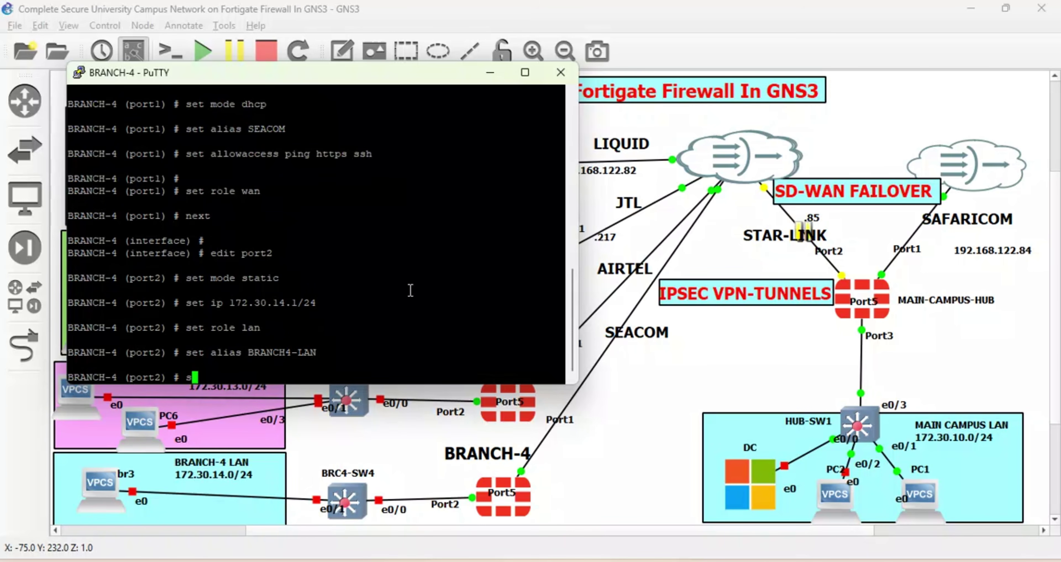
type("et allowaccess p")
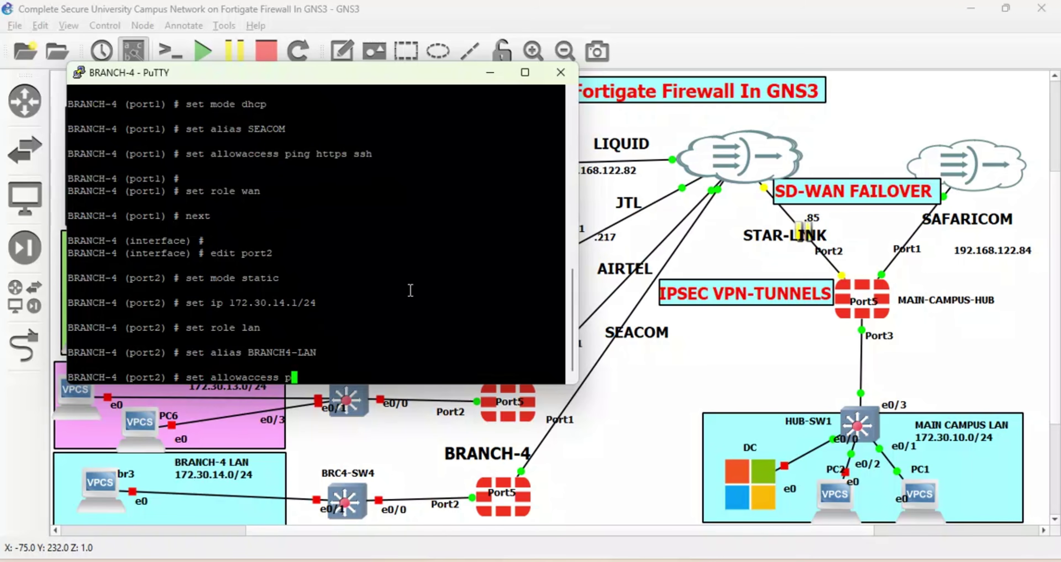
type(" t")
key("Tab")
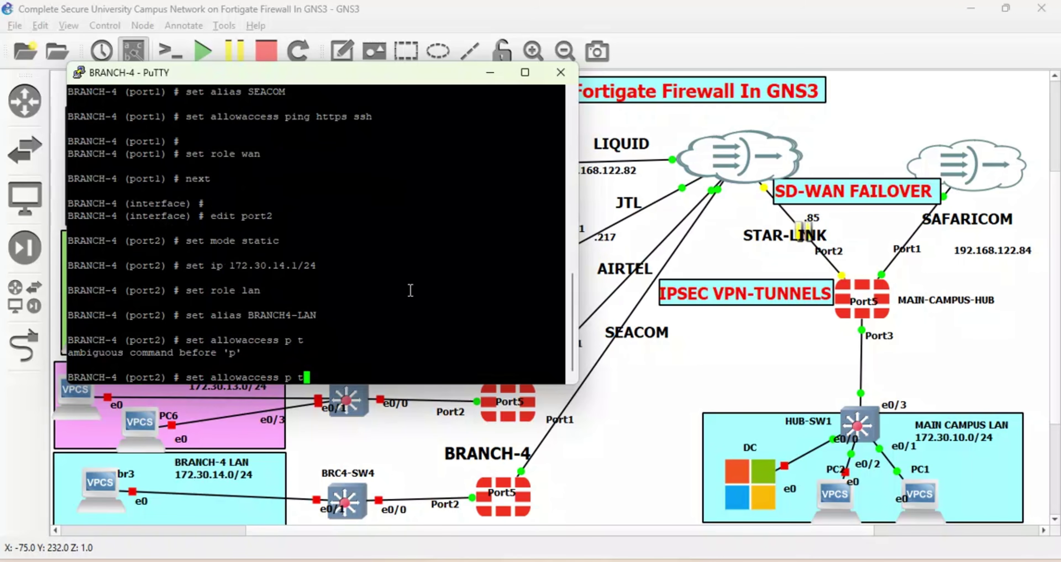
key("BackSpace")
key("BackSpace")
type("ing telnet ssh")
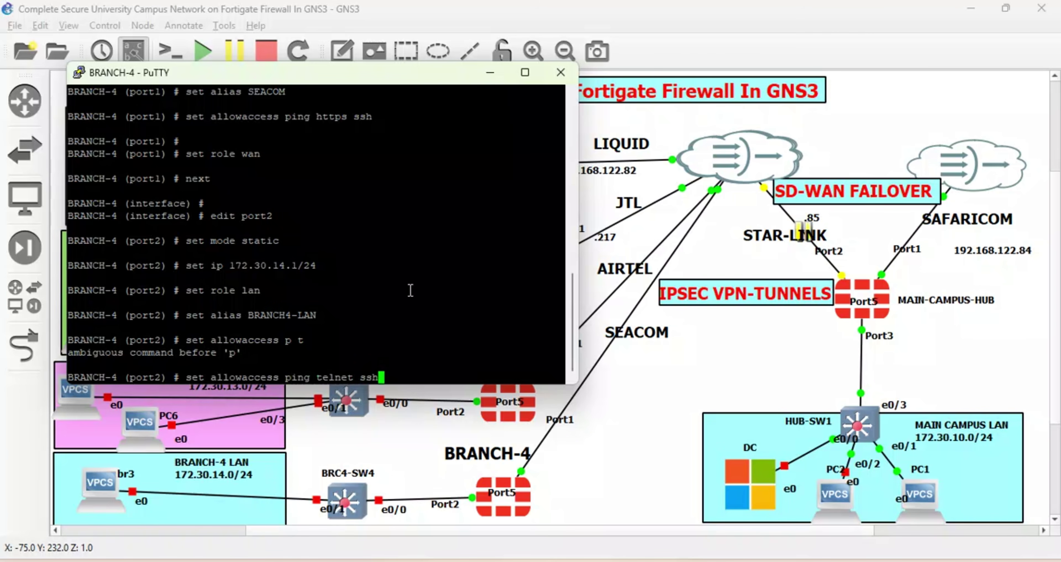
key("BackSpace")
key("BackSpace")
key("BackSpace")
key("BackSpace")
key("BackSpace")
key("BackSpace")
key("BackSpace")
key("BackSpace")
key("BackSpace")
key("BackSpace")
type("ssh https")
key("Return")
key("Return")
key("Return")
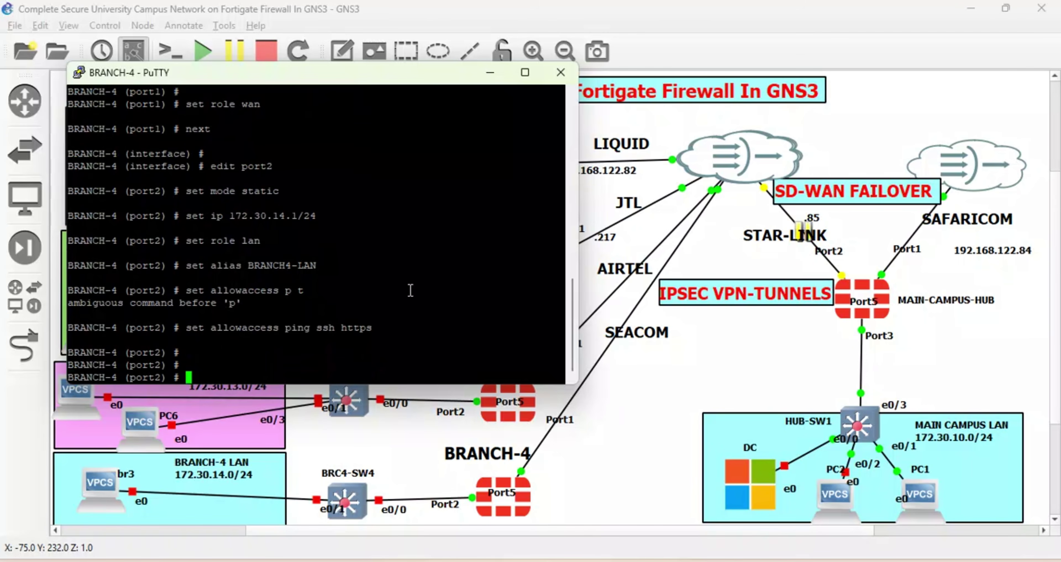
type("next")
key("Return")
type("ed")
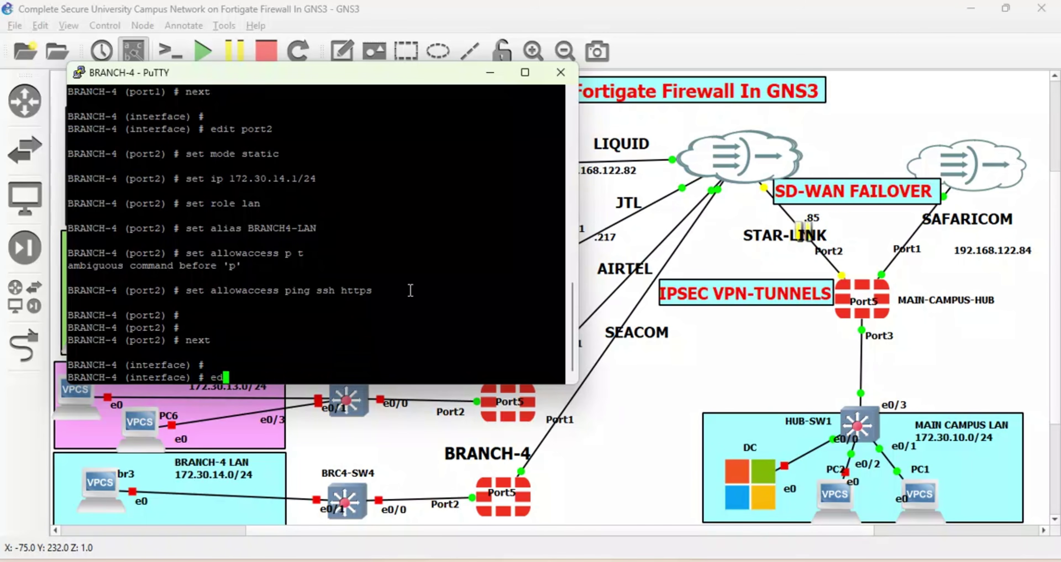
type("it port5")
Configure port5 as DHCP, alias MGT, allowing https, http, telnet, ssh, fgfm and ping, then end.
key("Return")
type("se")
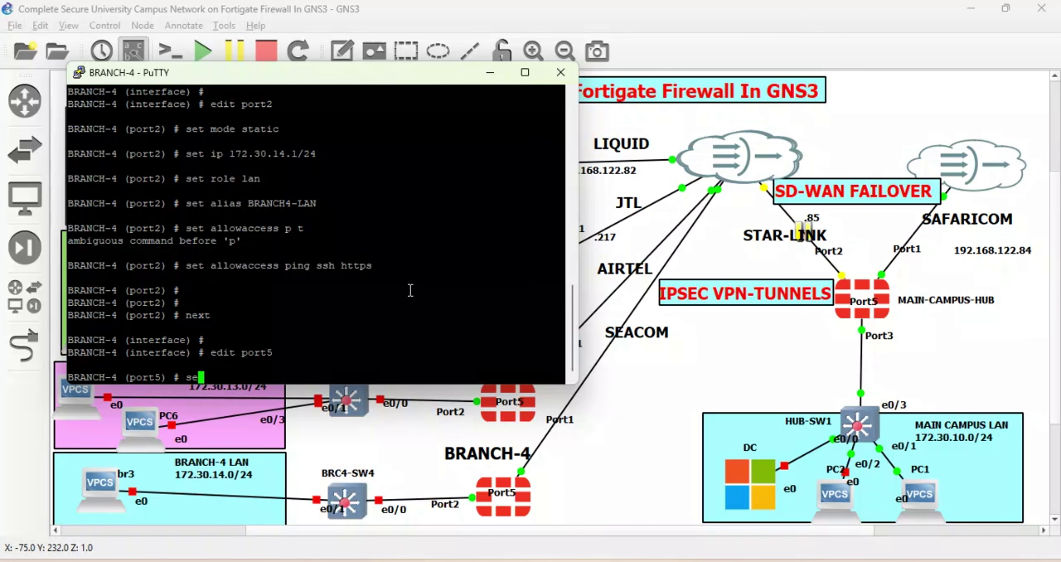
type("t mode dhcp")
key("Return")
key("Return")
type("set")
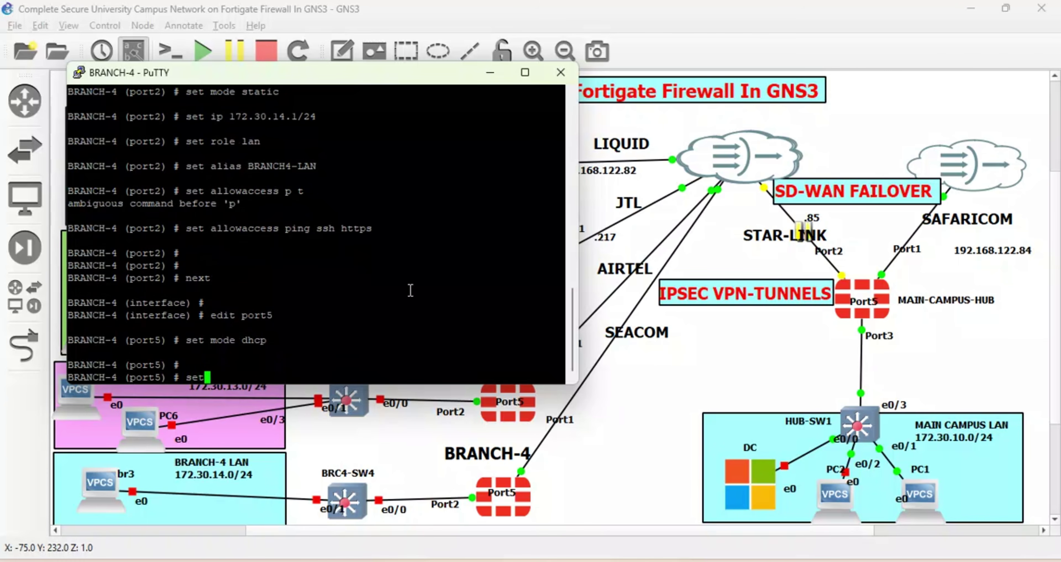
type(" alias MGT")
key("Return")
type("set allowaccess ")
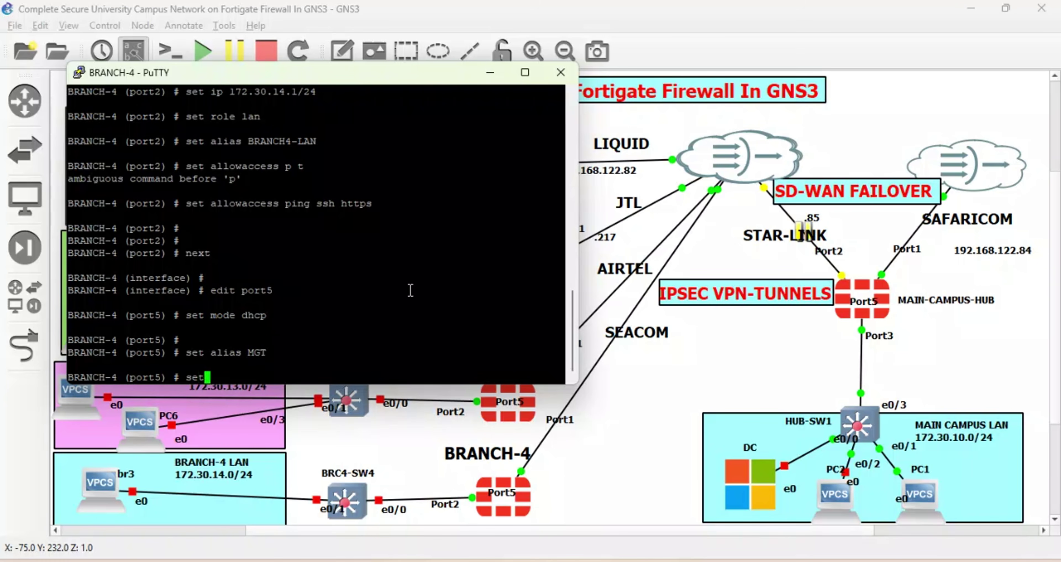
type("https ")
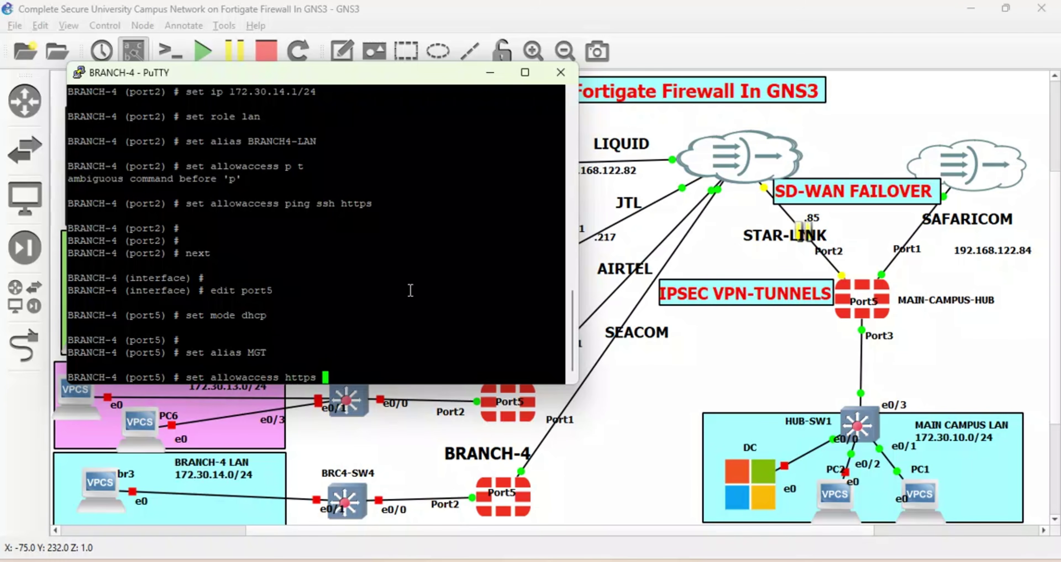
type("http  telnet  ssh fgfm ping")
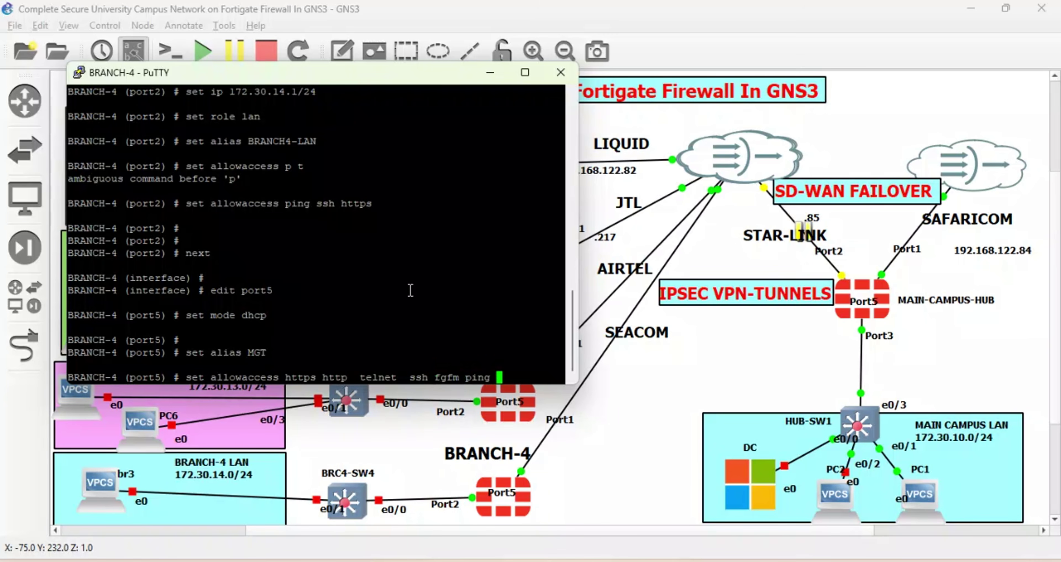
key("Return")
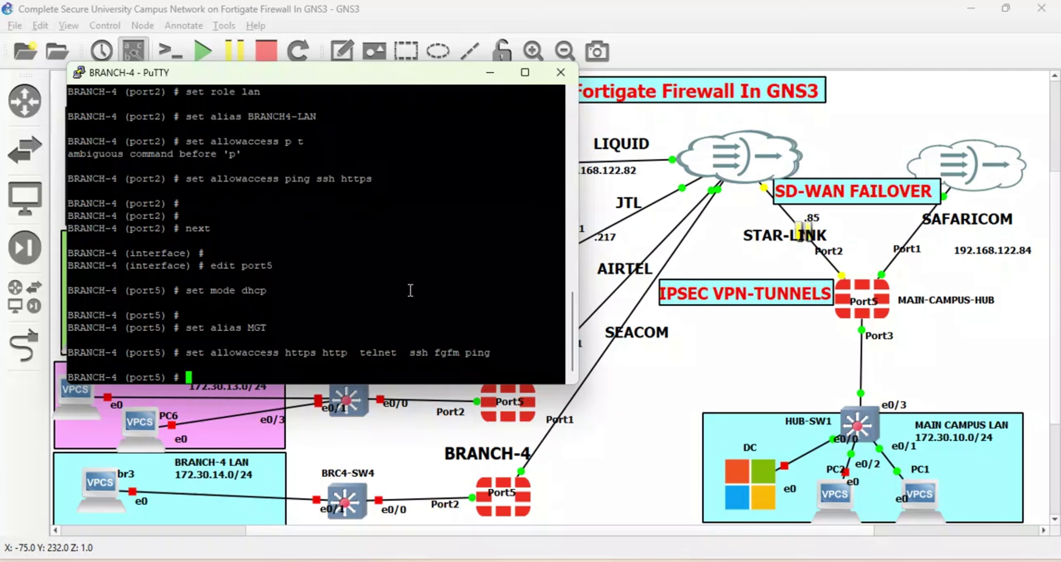
key("Return")
type("end")
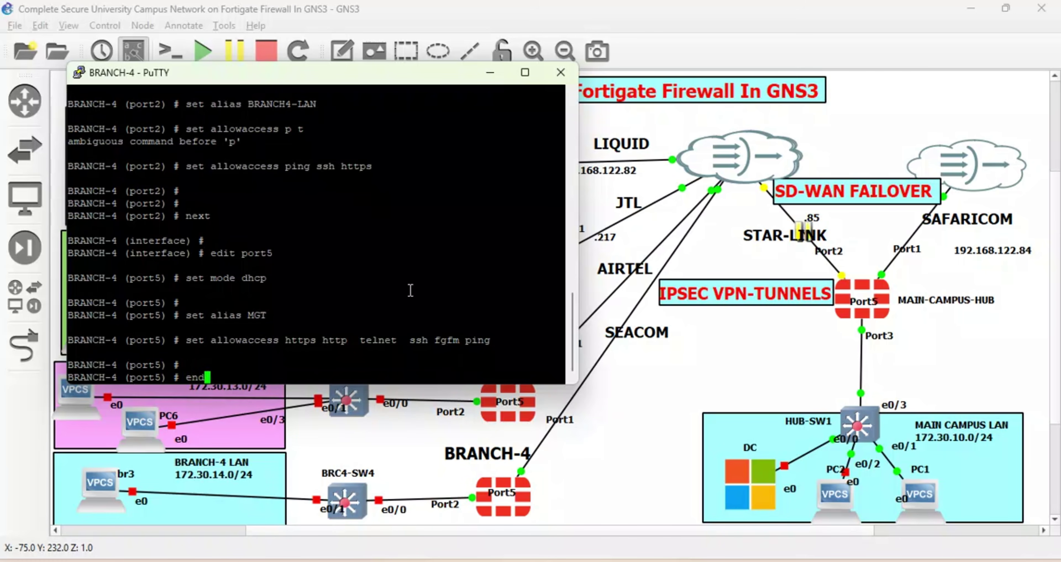
key("Return")
key("Return")
key("Return")
key("Return")
key("Return")
key("Return")
key("Return")
key("Return")
key("Return")
key("Return")
key("Return")
key("Return")
key("Return")
key("Return")
key("Return")
key("Return")
key("Return")
key("Return")
key("Return")
key("Return")
key("Return")
key("Return")
key("Return")
key("Return")
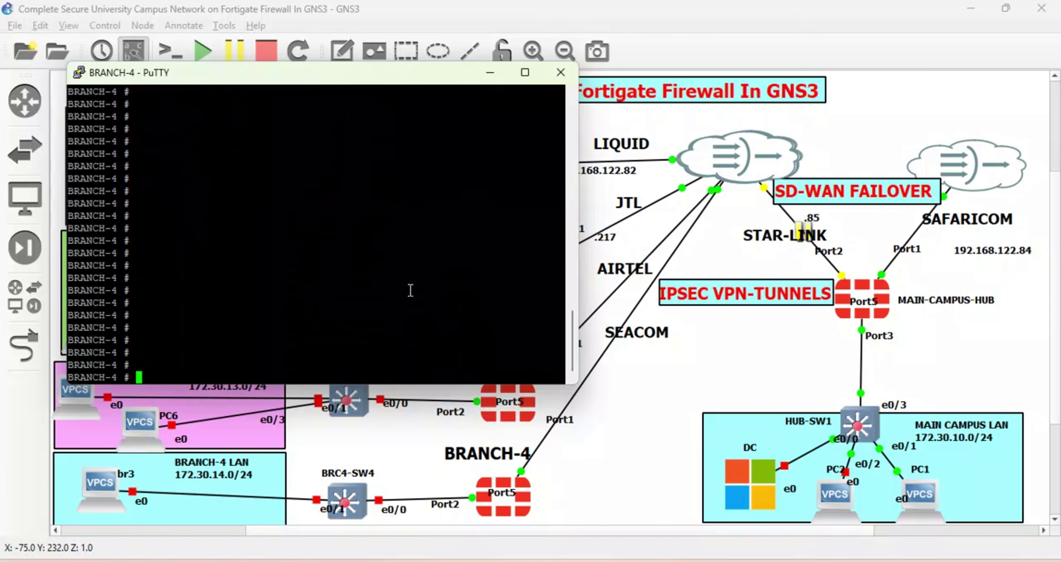
Run 'diagnose ip address list' to show BRANCH-4's interface addresses.
type("diagnose ip address list")
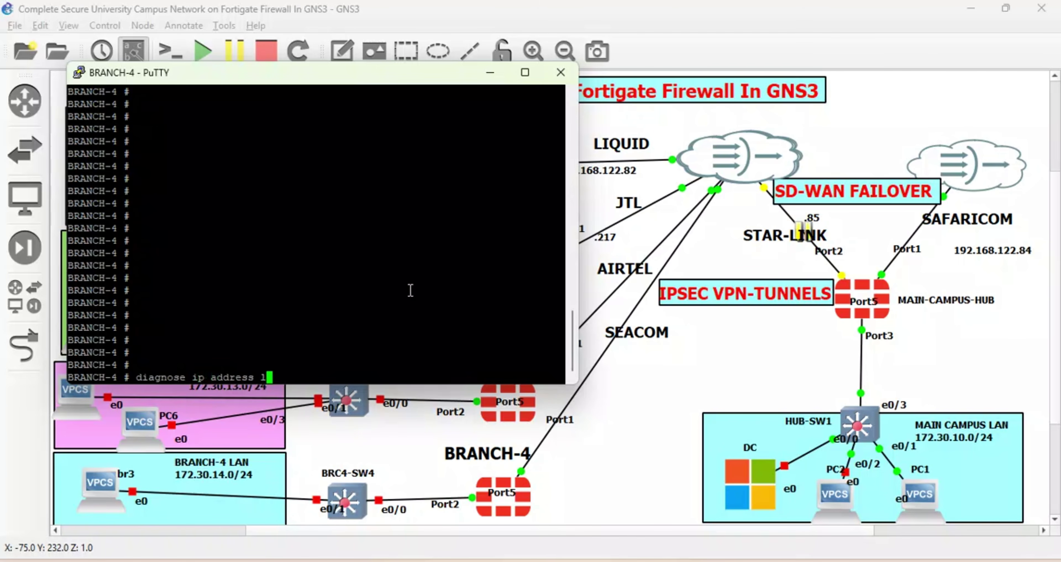
key("Return")
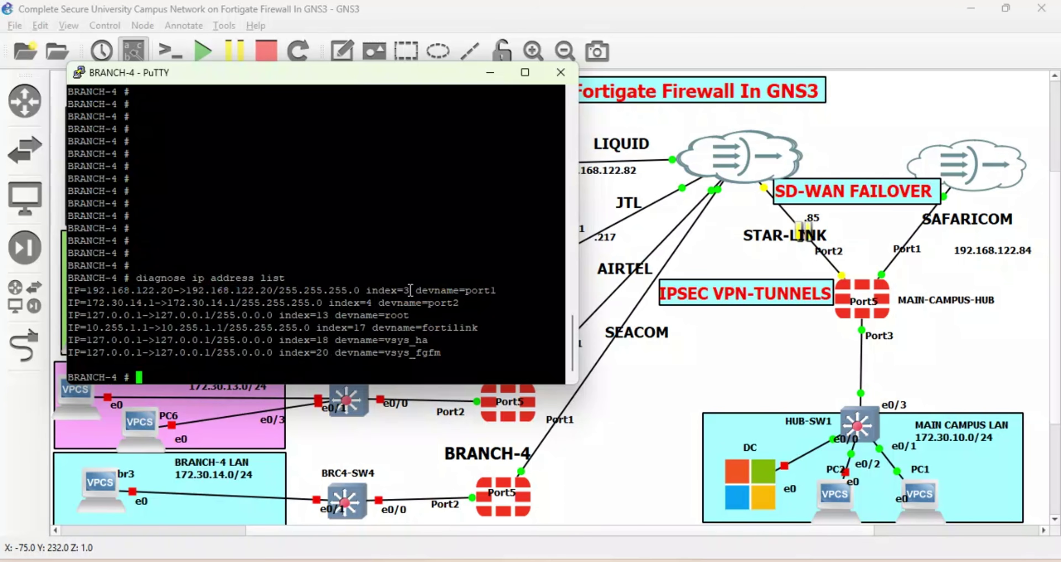
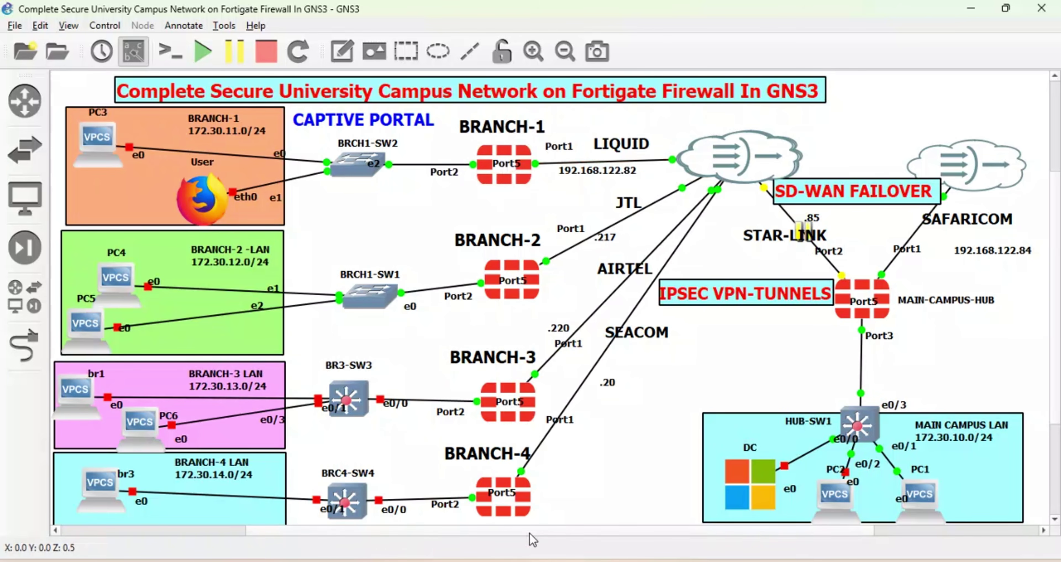
Switch to the MAIN-HUB firewall's browser tab and expand the VPN menu in the sidebar.
mouse_move(430, 561)
left_click(432, 516)
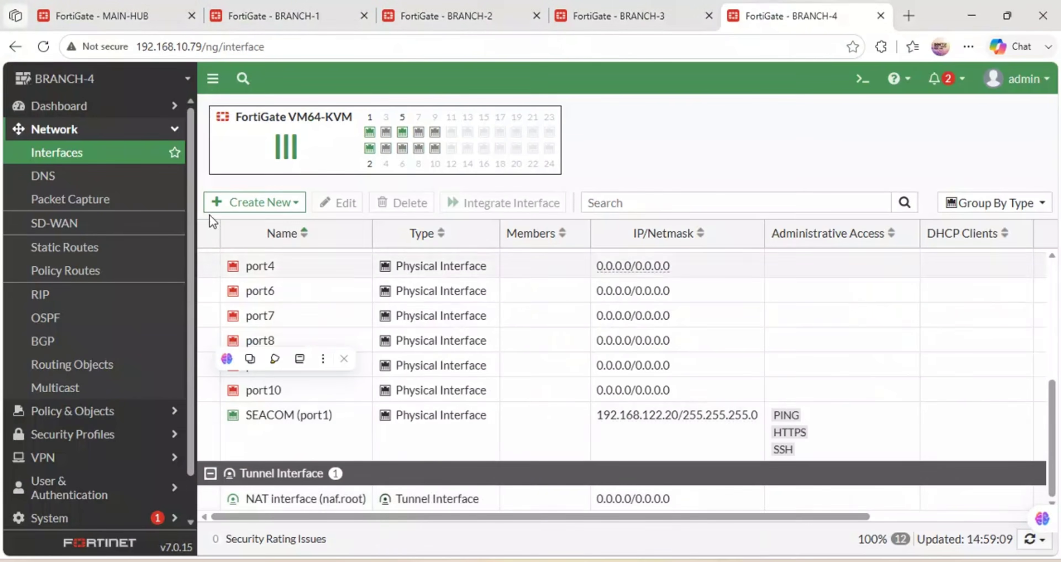
left_click(147, 15)
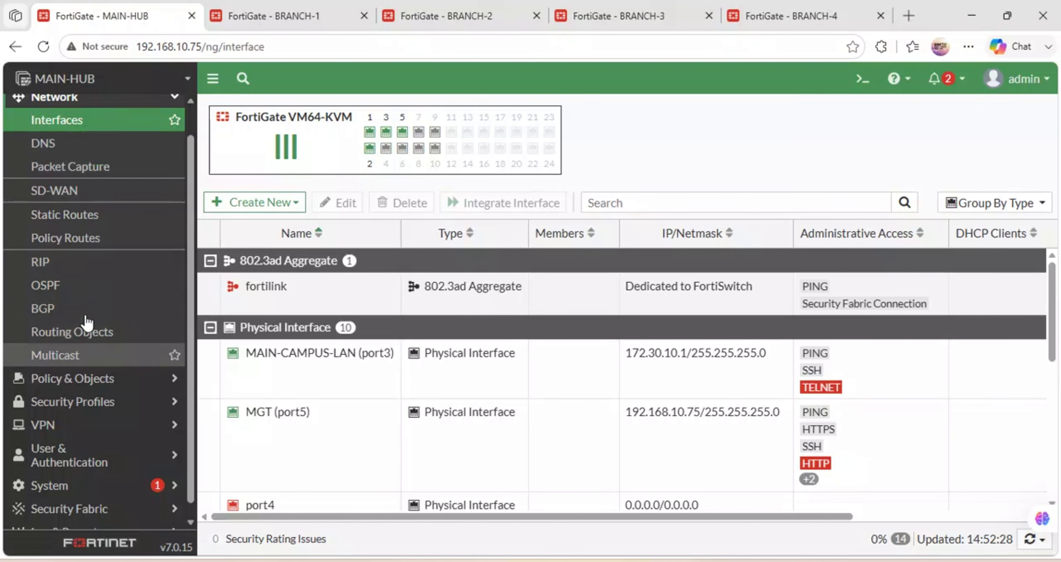
scroll(94, 284, "down", 1)
scroll(93, 284, "up", 1)
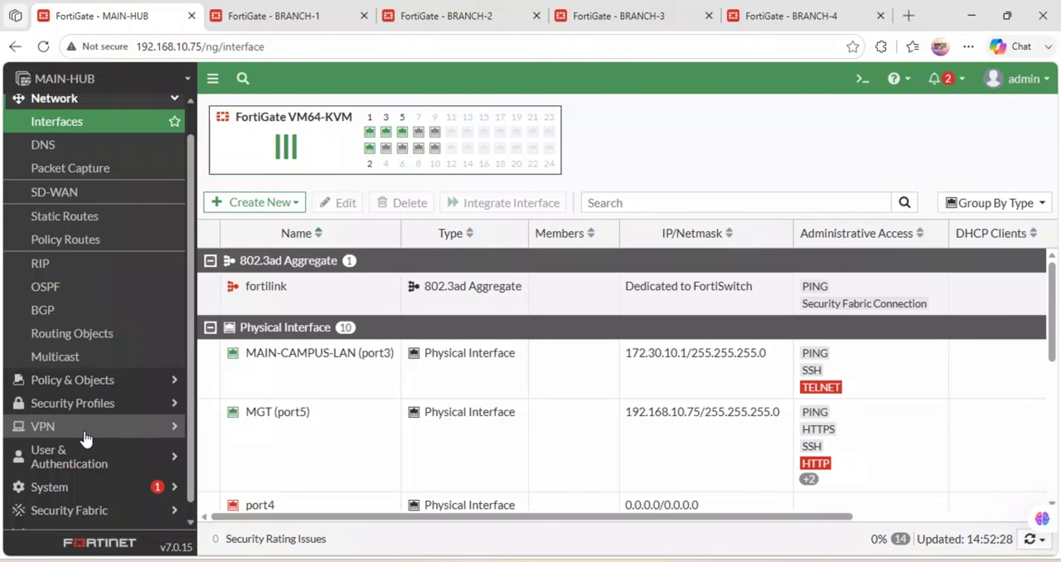
left_click(119, 430)
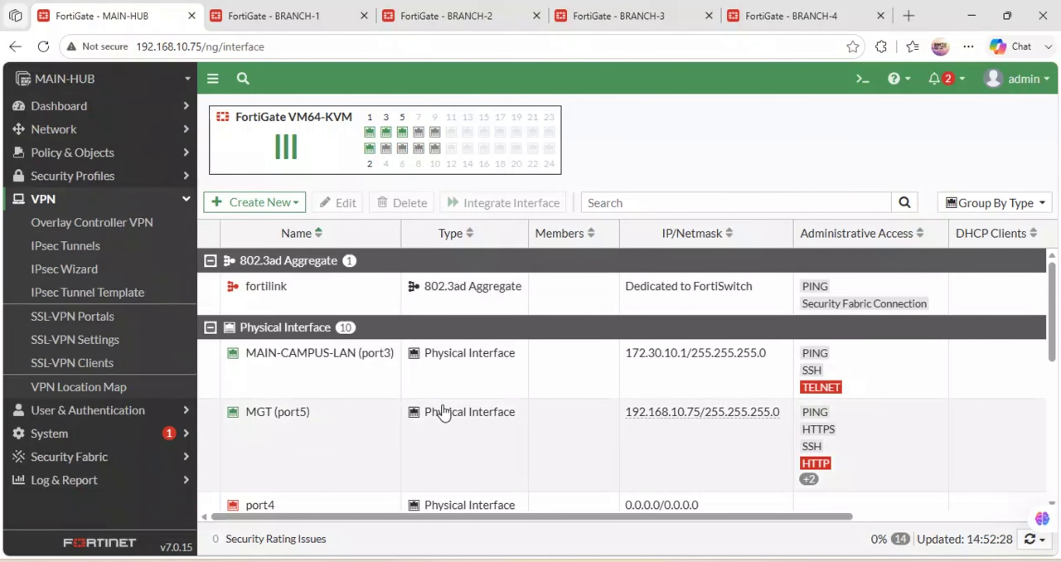
mouse_move(431, 560)
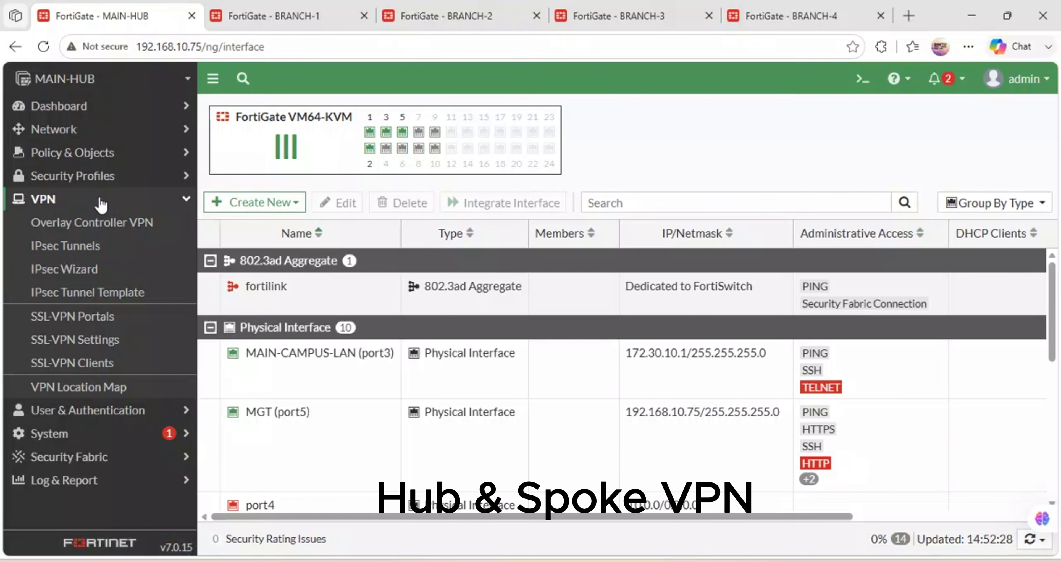
Create a new IPsec tunnel named MAIN-CAMPUS-VPN with the Hub-and-Spoke template and Hub role.
left_click(60, 256)
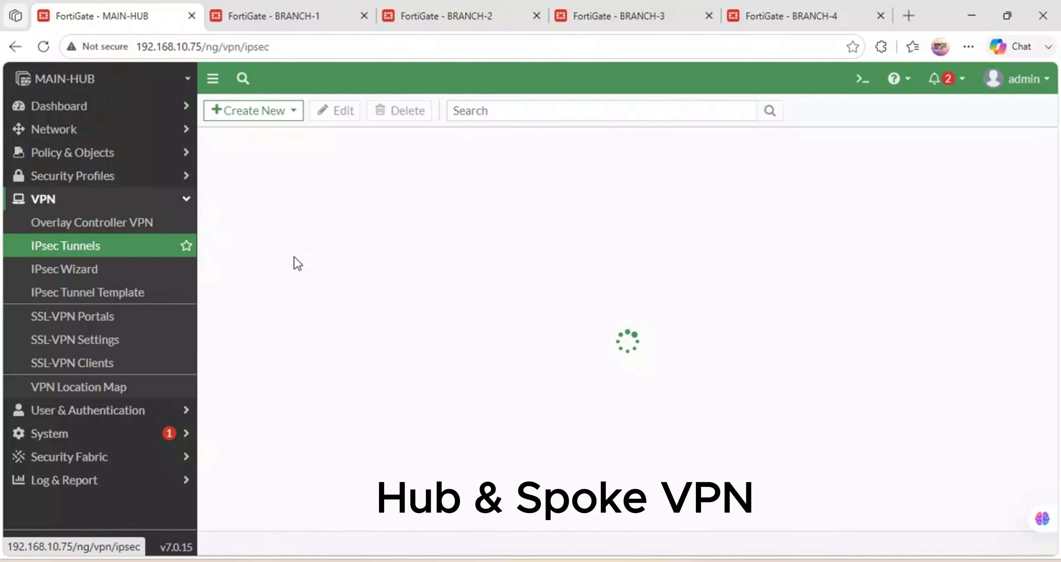
left_click(299, 119)
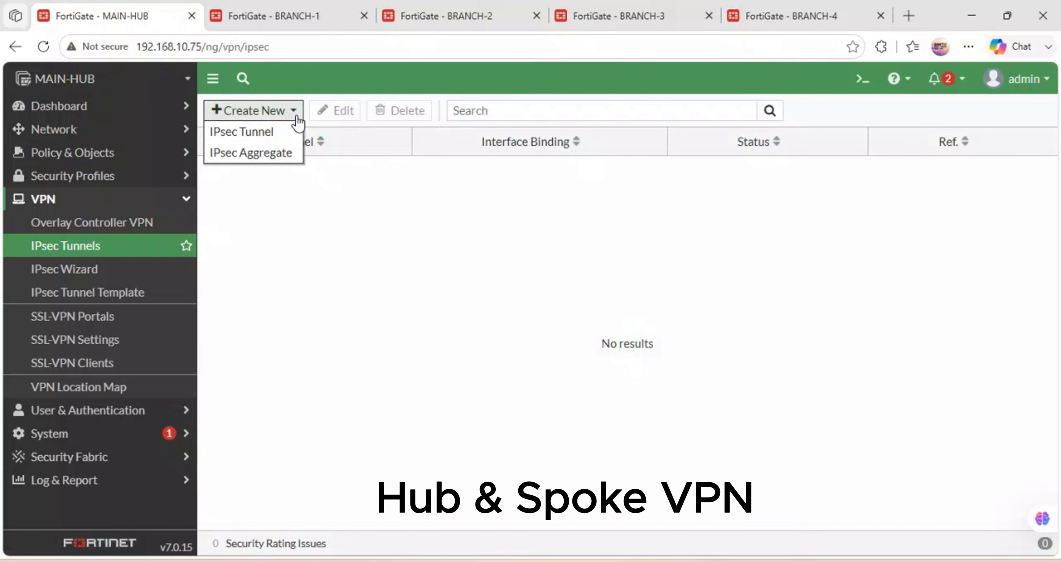
left_click(268, 133)
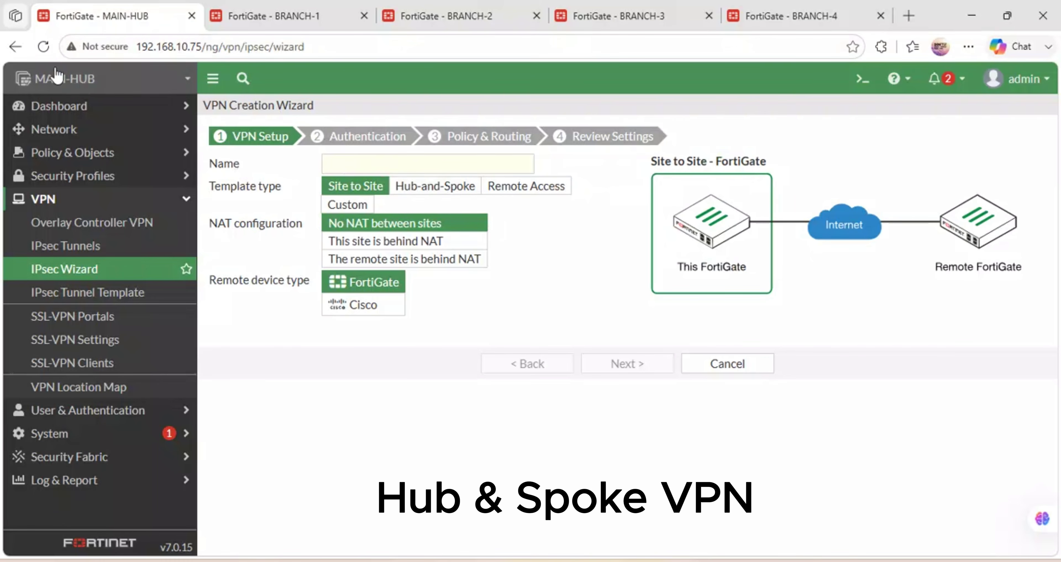
left_click(338, 167)
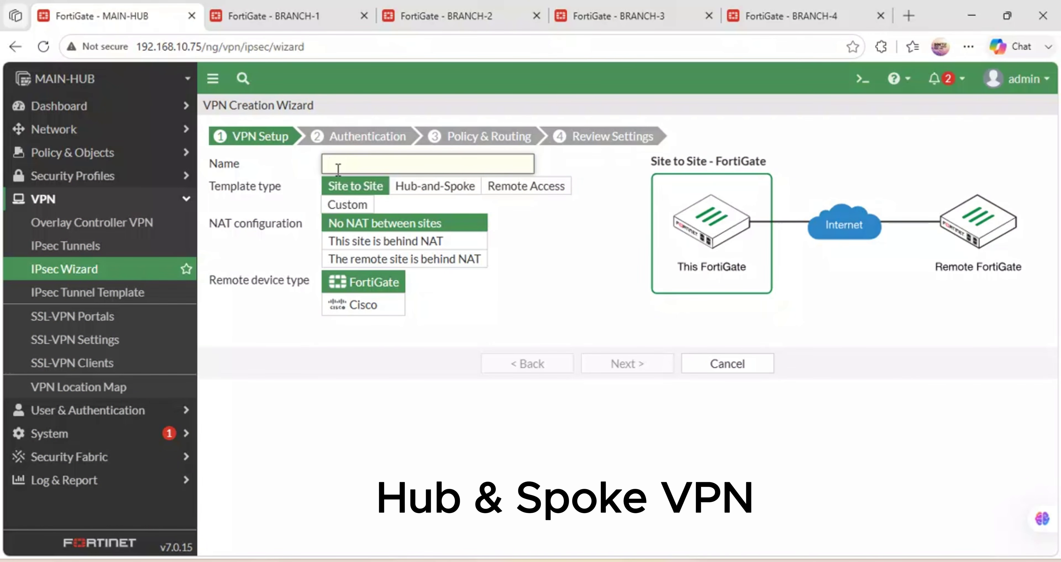
type("MAIN")
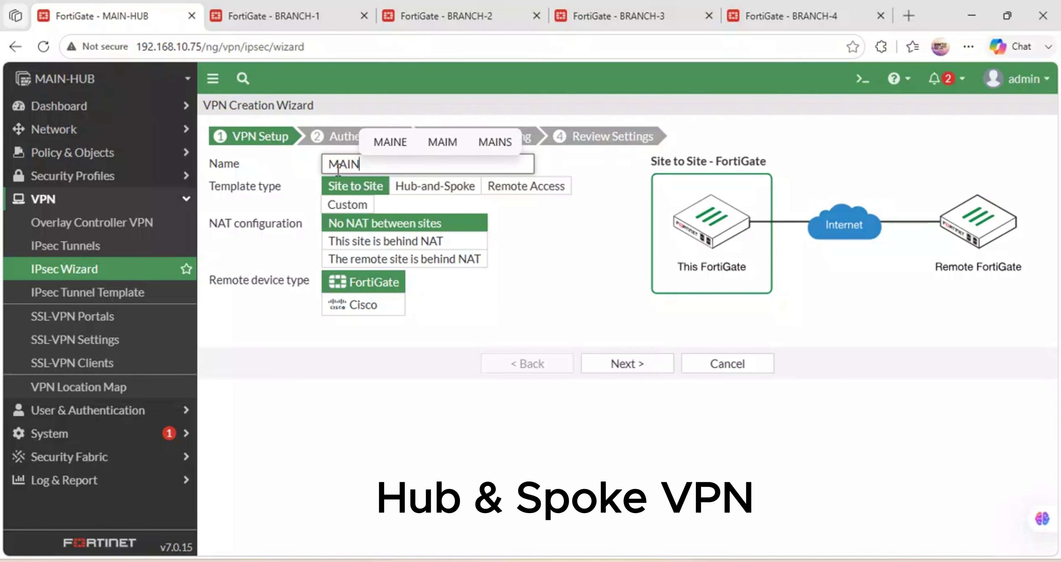
type("-CAM")
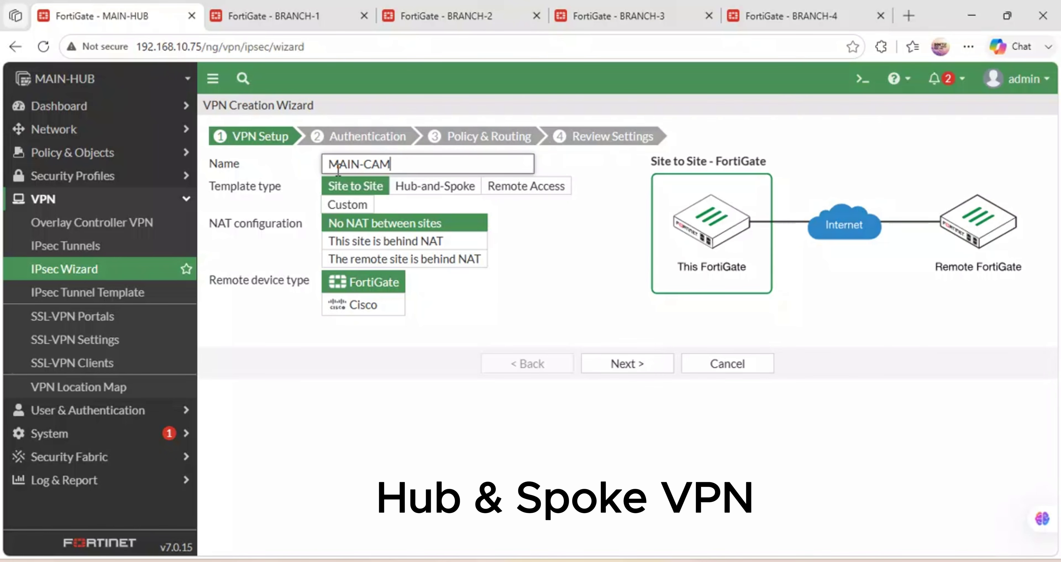
type("PUS-VPN")
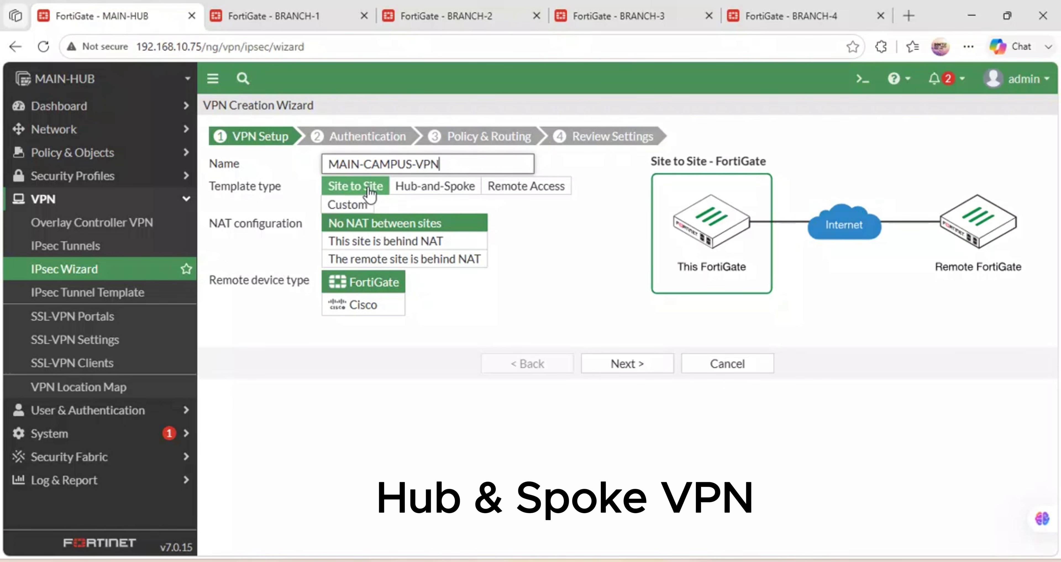
left_click(446, 191)
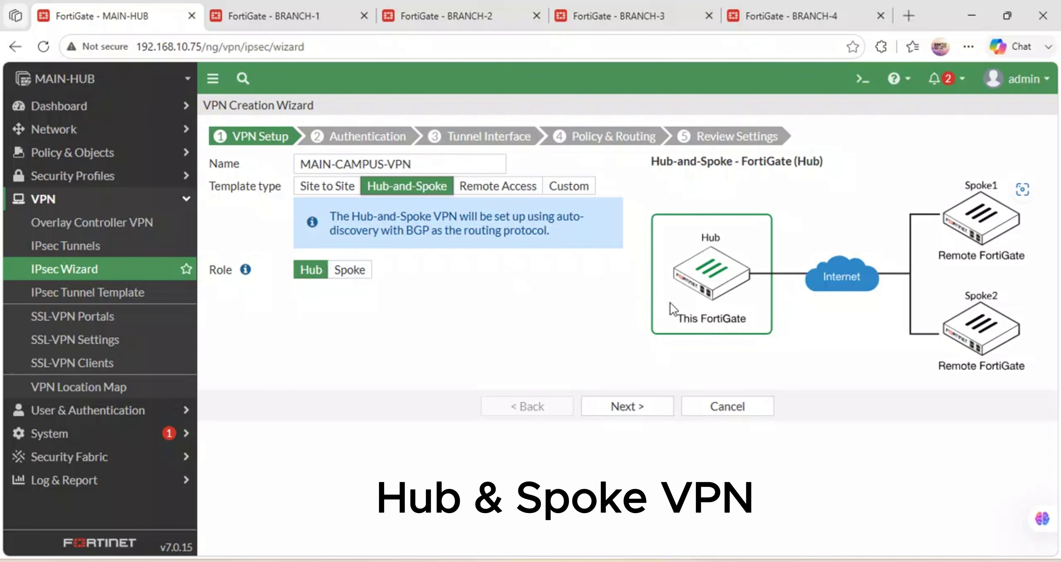
Advance to Authentication with SAFARICOM-WAN (port1) as incoming interface, then bring up the GNS3 topology.
left_click(627, 407)
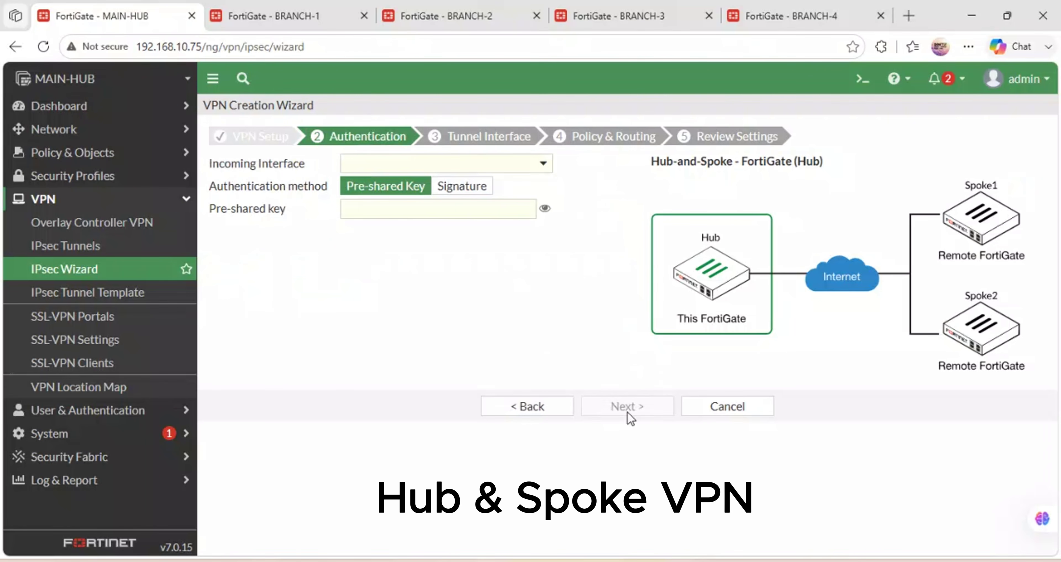
left_click(385, 165)
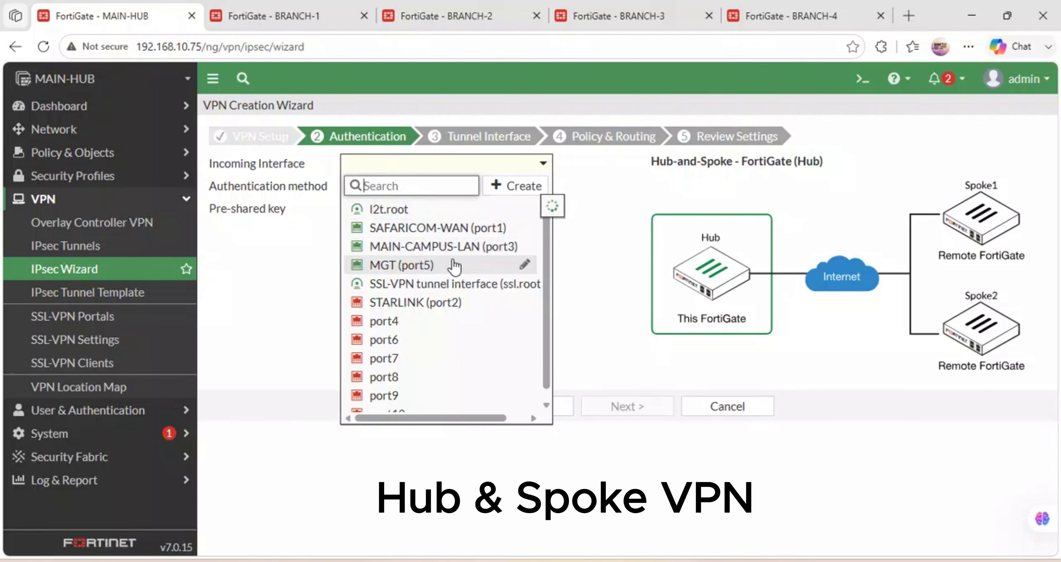
mouse_move(455, 267)
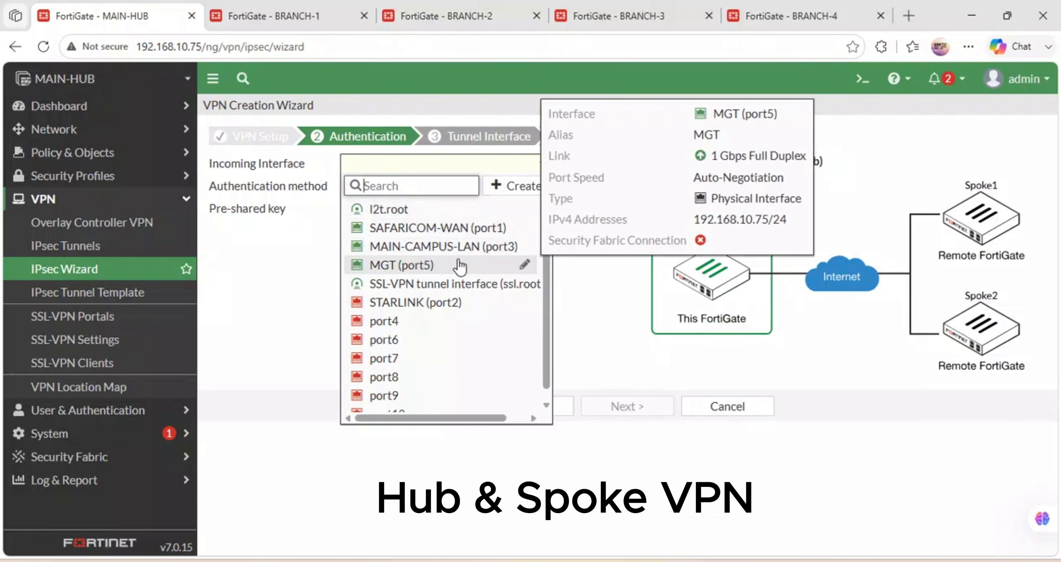
mouse_move(430, 248)
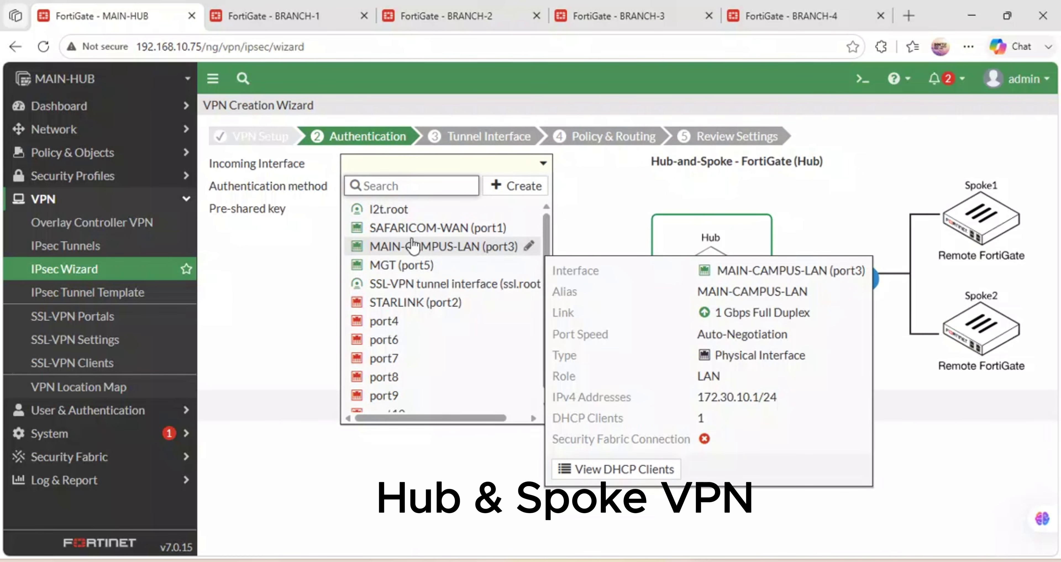
mouse_move(409, 264)
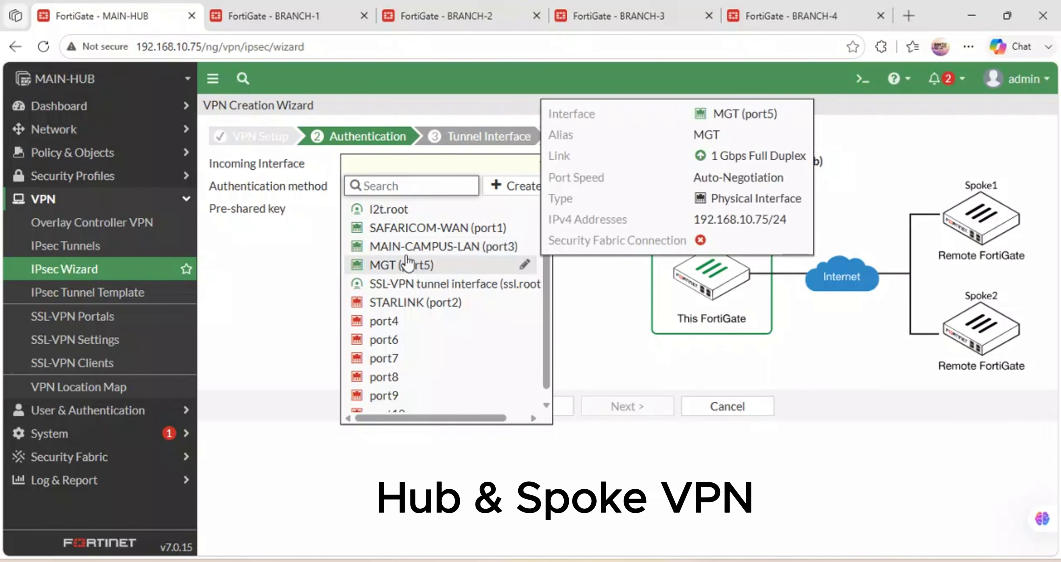
left_click(437, 233)
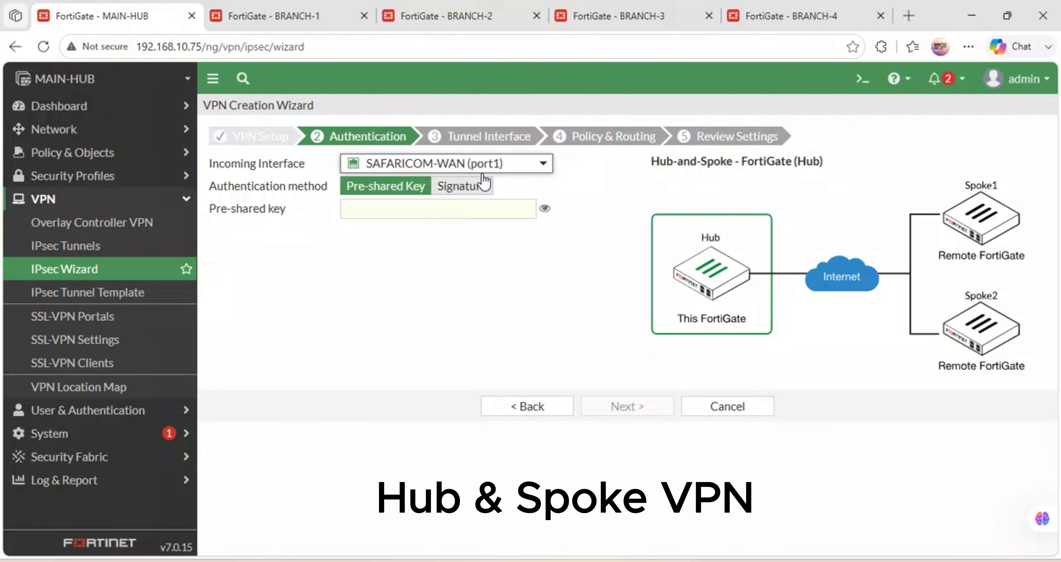
left_click(520, 169)
mouse_move(478, 247)
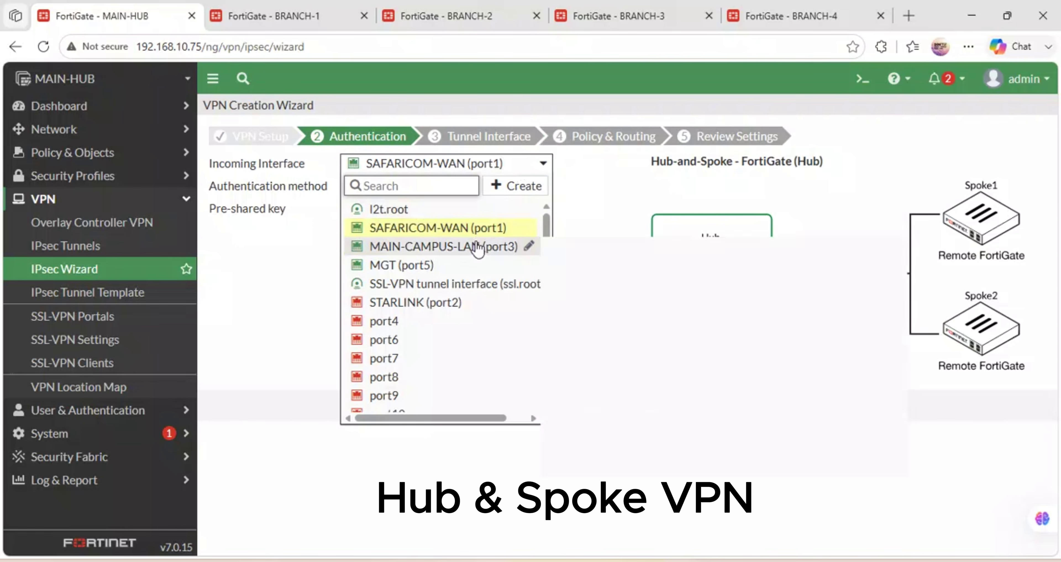
left_click(316, 258)
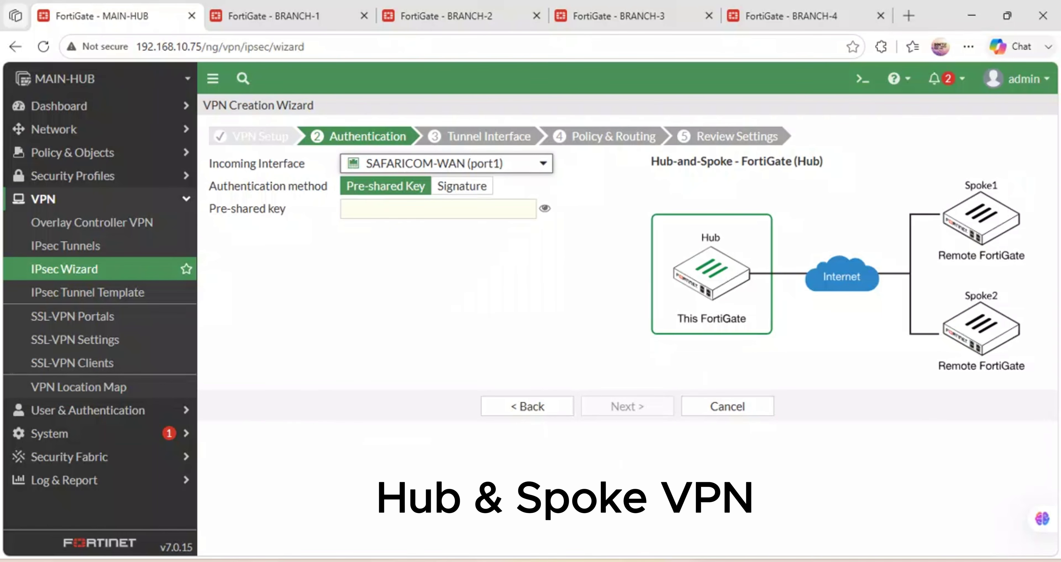
mouse_move(501, 560)
left_click(504, 540)
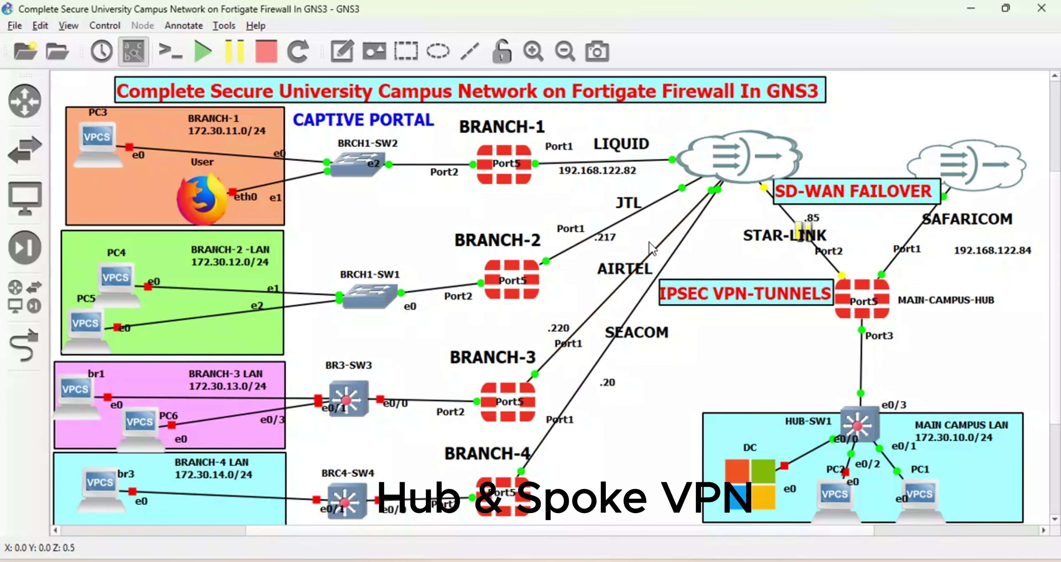
Change the wizard's incoming interface to STARLINK (port2).
left_click(433, 536)
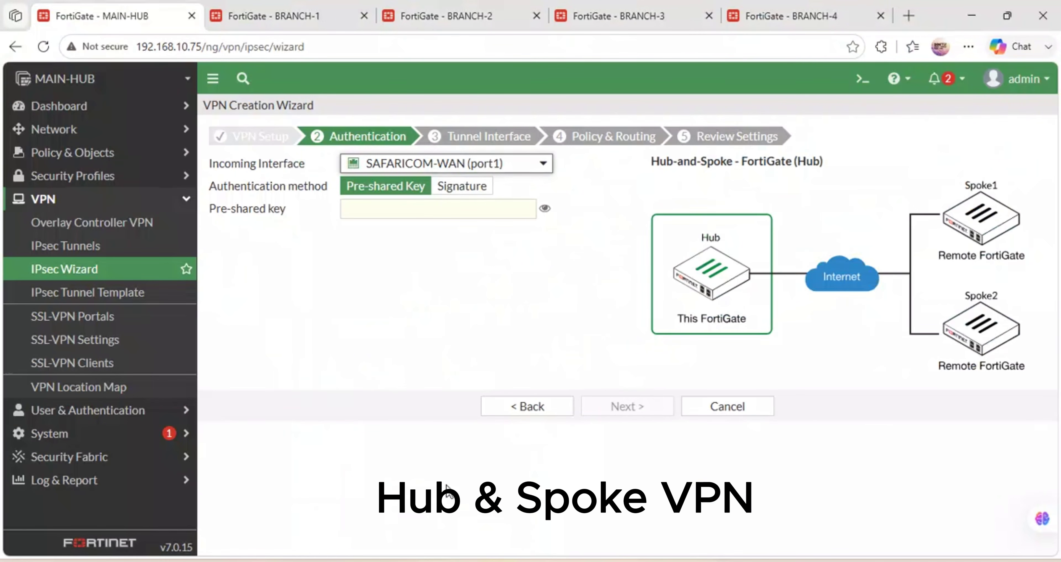
double_click(498, 162)
left_click(494, 163)
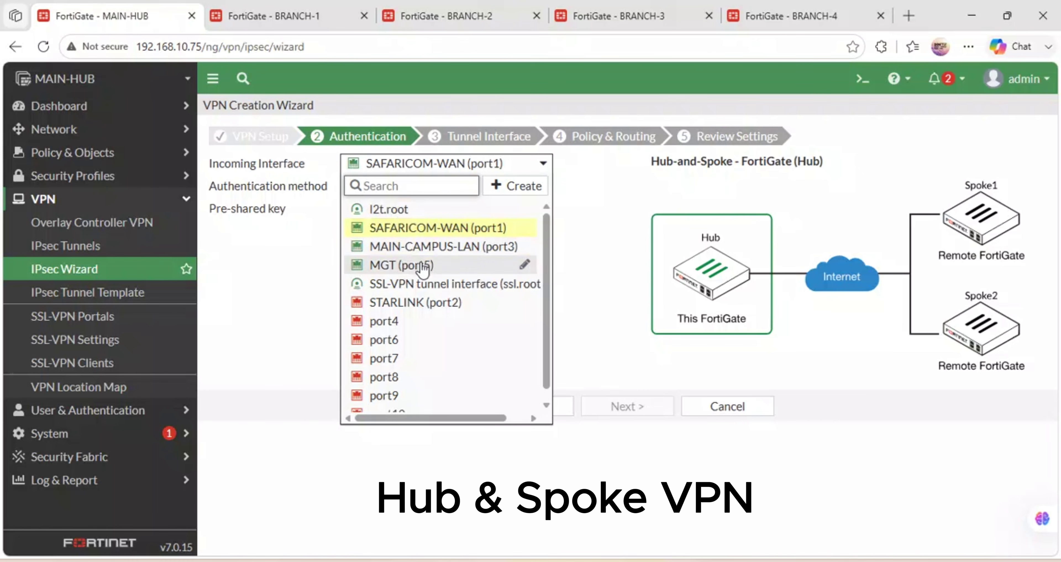
left_click(417, 305)
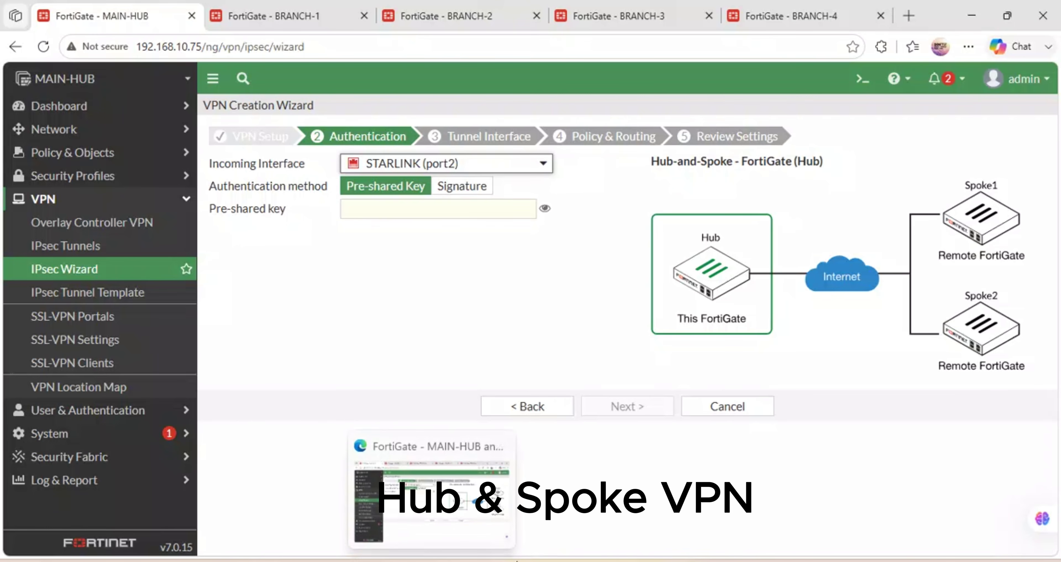
Resume the suspended STAR-LINK link in GNS3 and return to the VPN wizard.
mouse_move(500, 560)
left_click(499, 502)
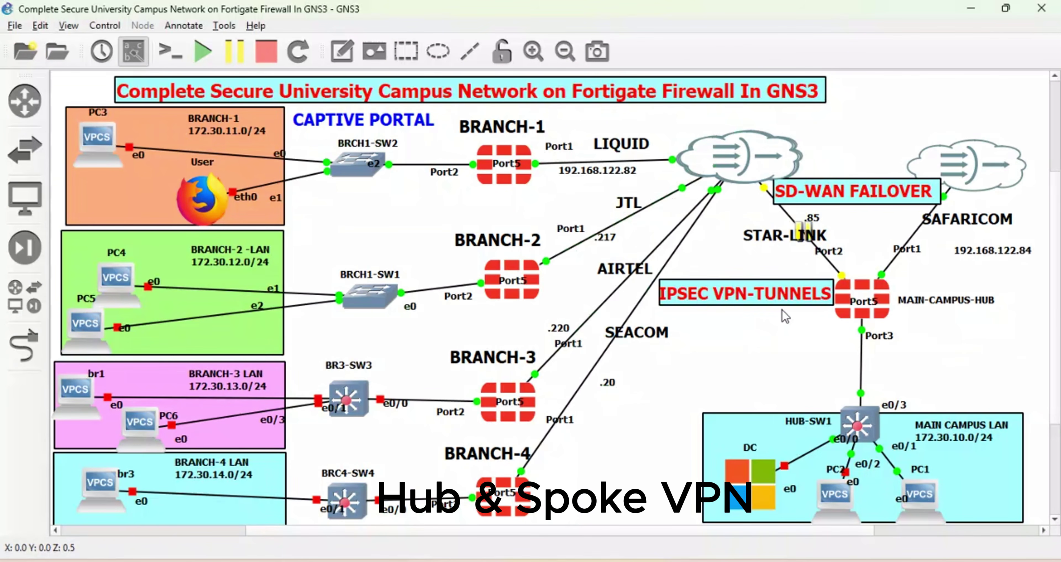
right_click(826, 261)
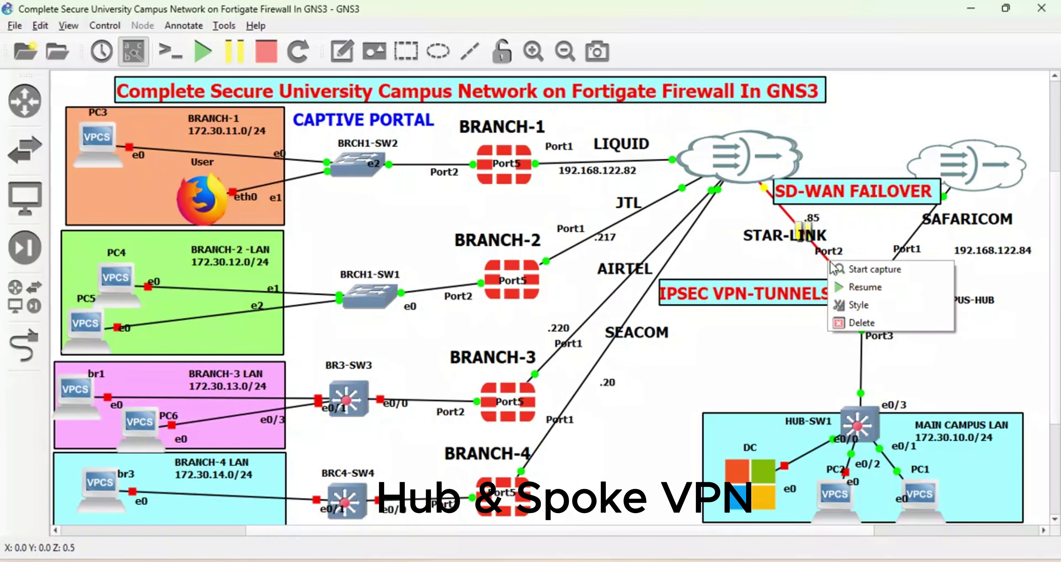
left_click(852, 289)
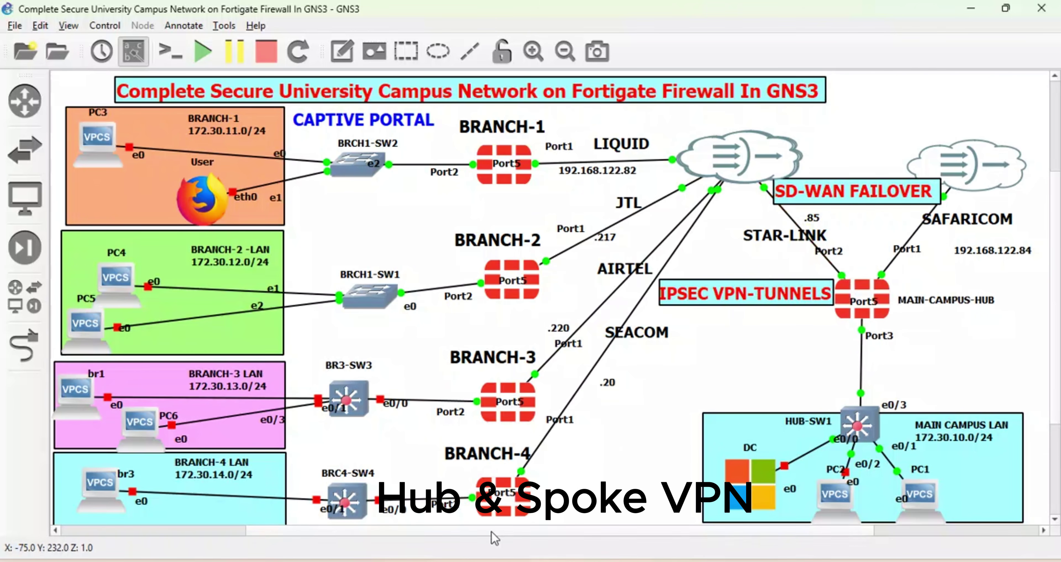
left_click(445, 519)
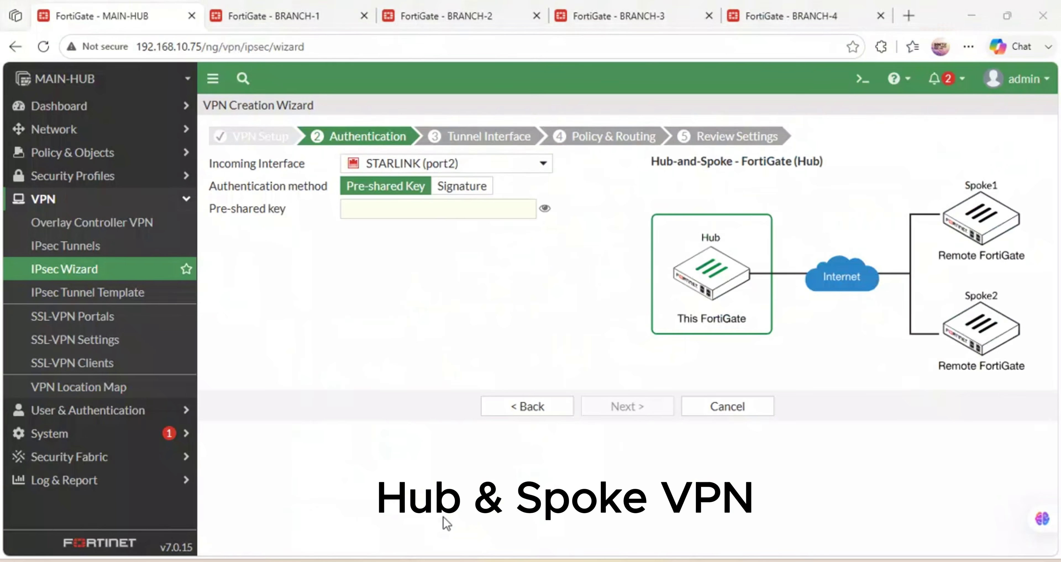
Revisit VPN Setup and return to Authentication, keeping STARLINK (port2) as incoming interface.
left_click(486, 163)
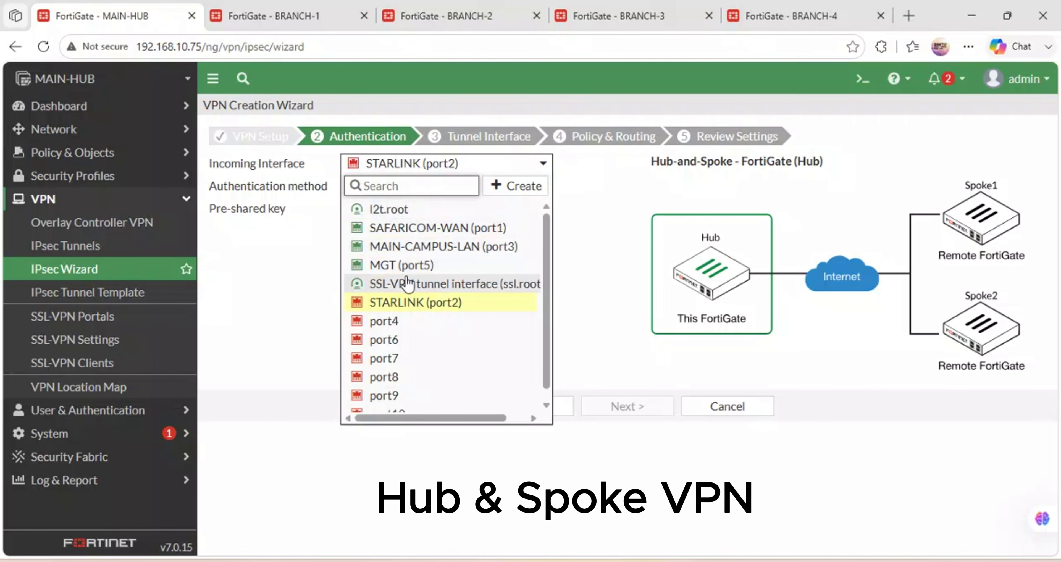
left_click(404, 304)
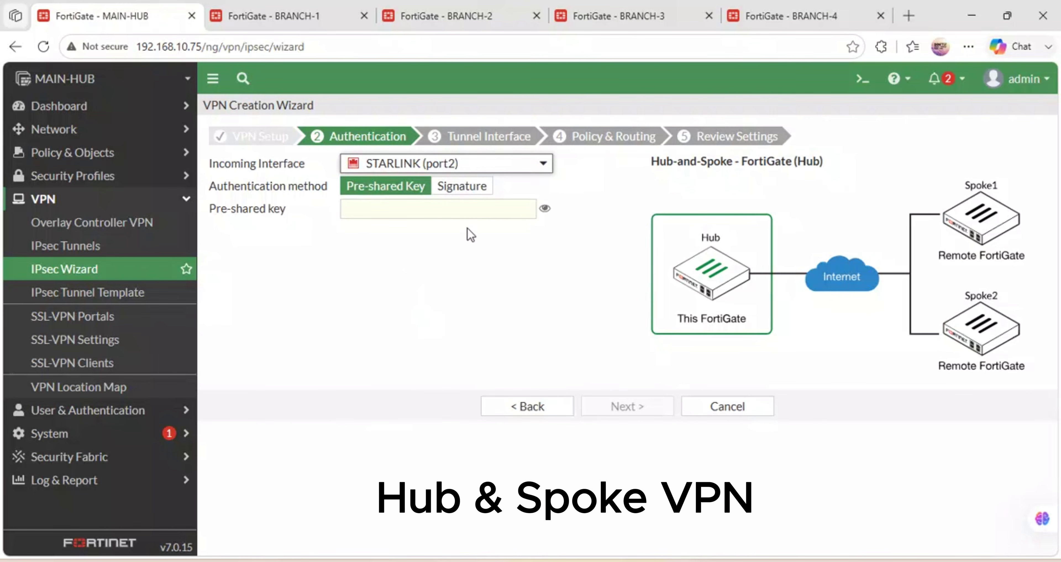
left_click(398, 203)
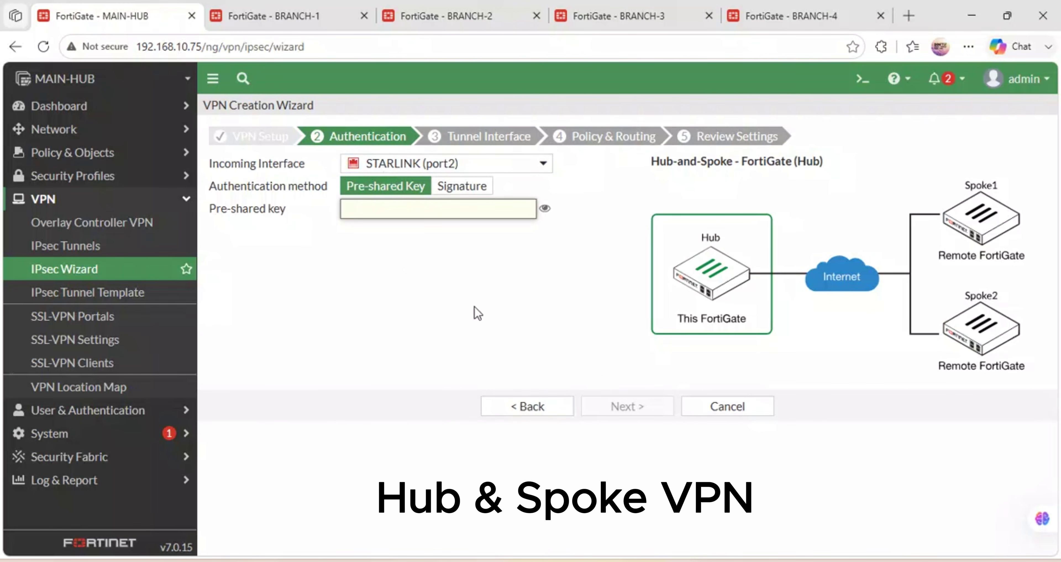
left_click(519, 406)
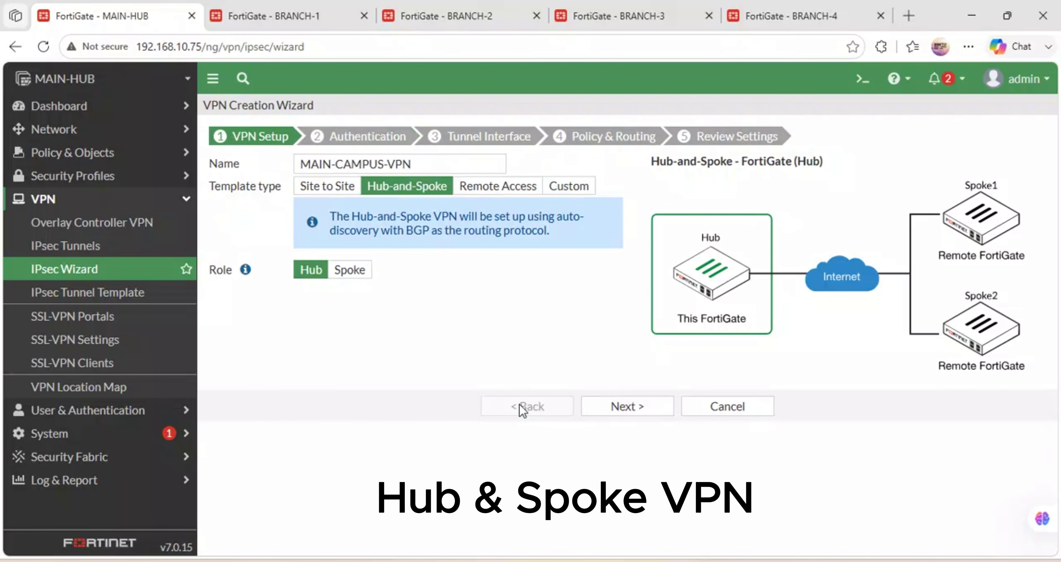
left_click(622, 406)
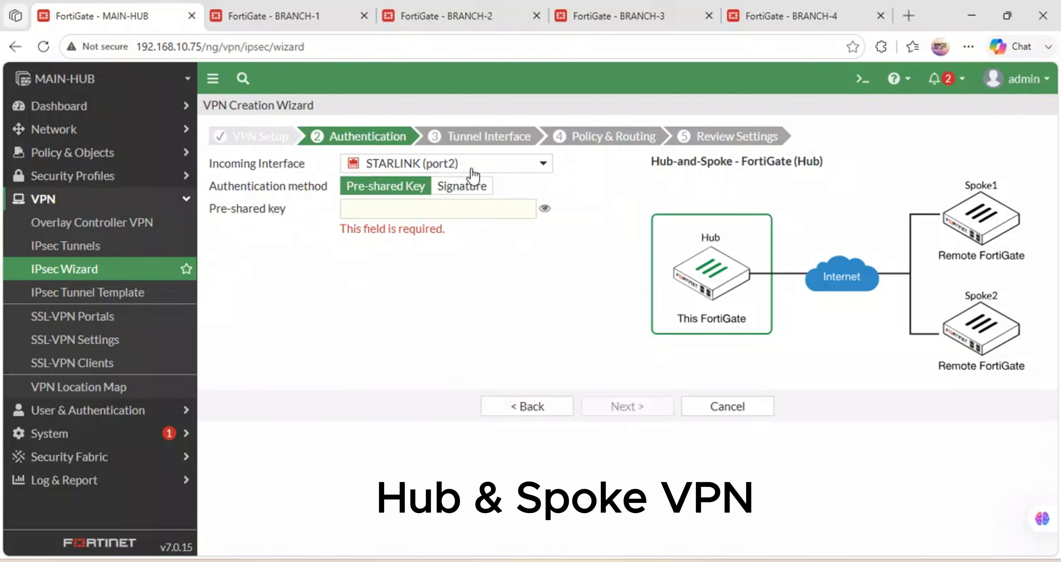
left_click(468, 162)
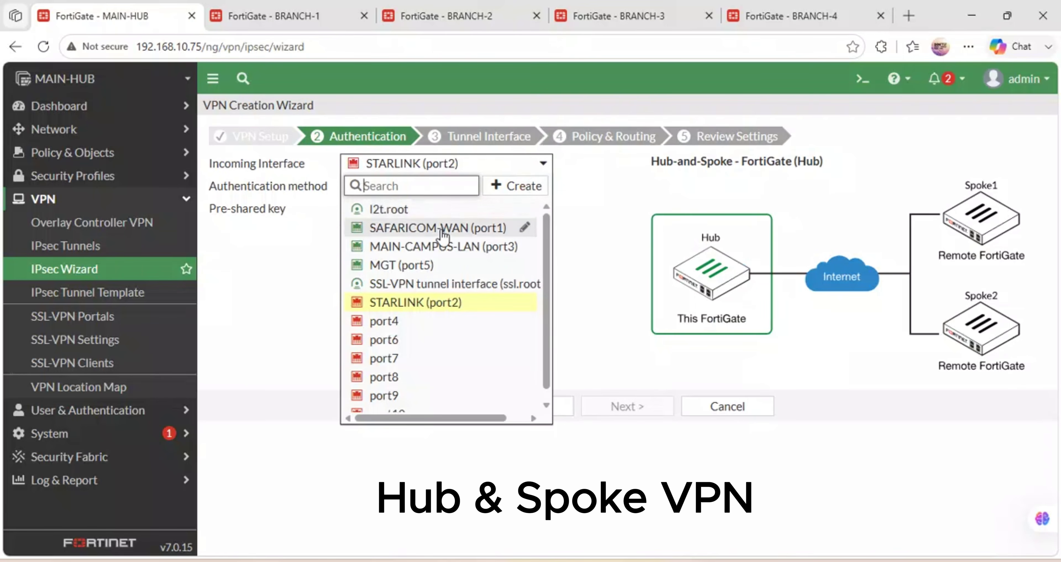
left_click(405, 302)
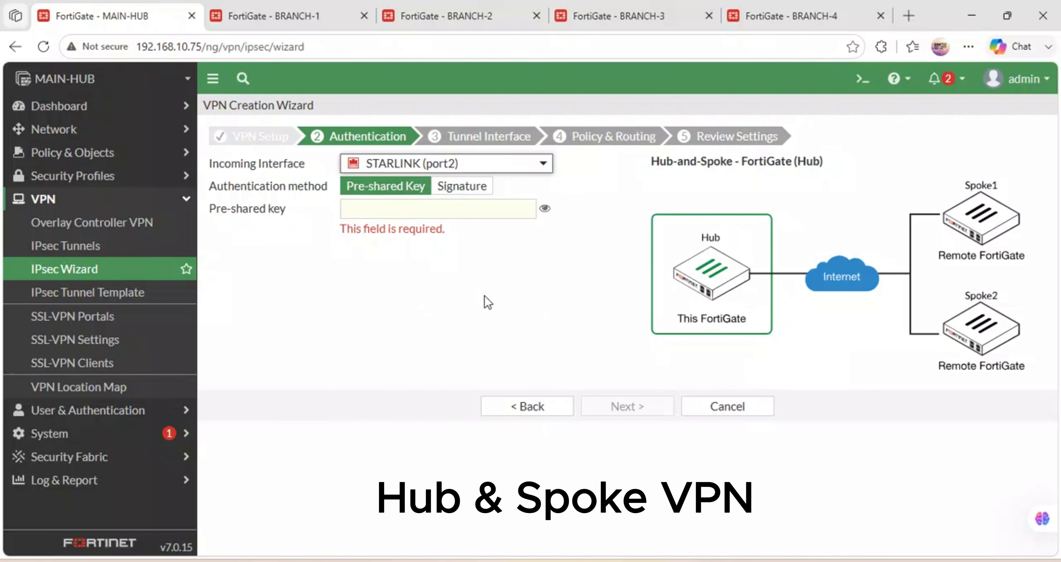
Enter and verify the hub's pre-shared key, then continue to the Tunnel Interface step.
left_click(436, 208)
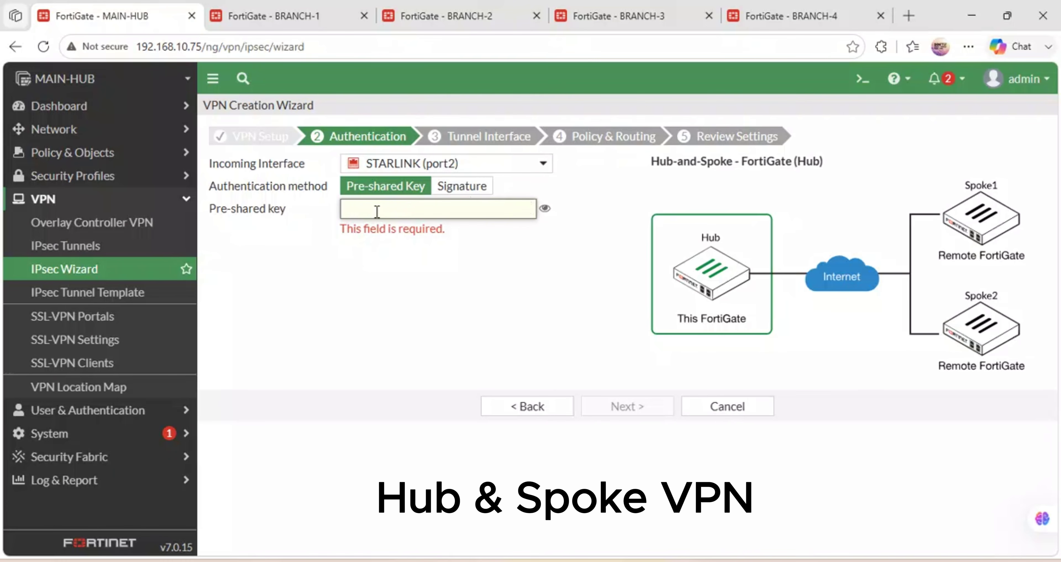
type("Forti")
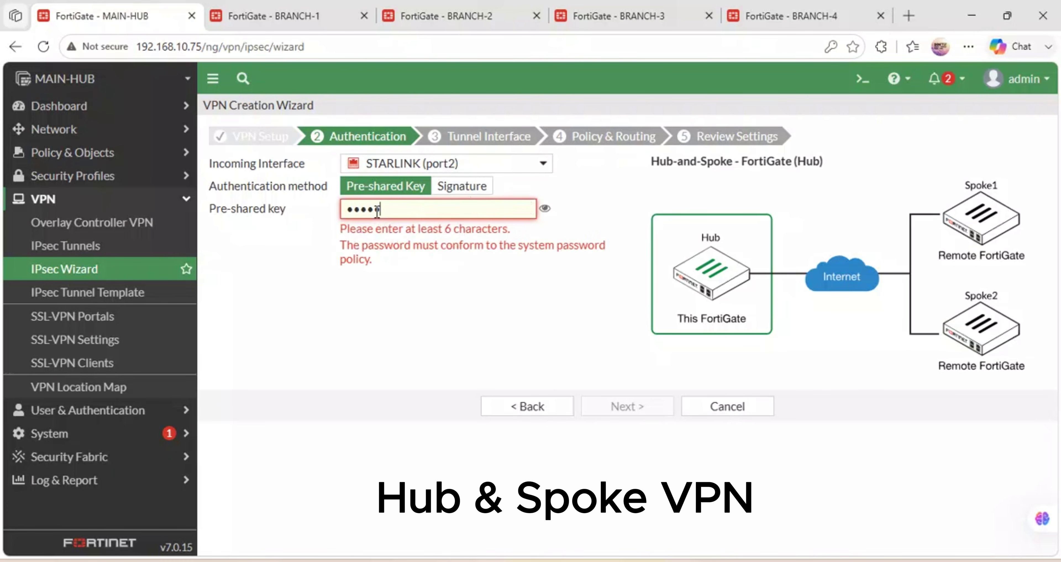
type("ne")
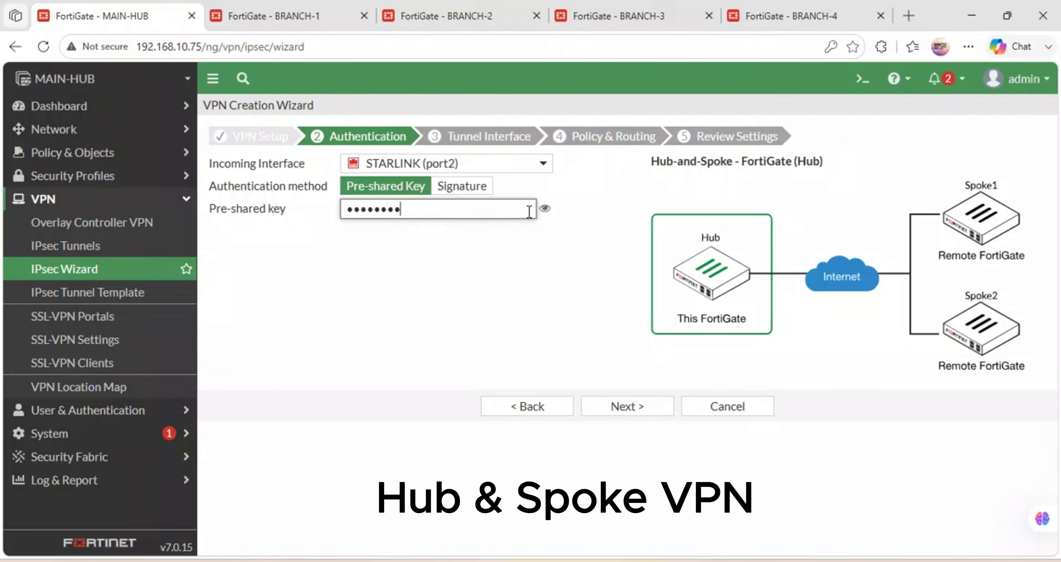
left_click(544, 209)
left_click(544, 209)
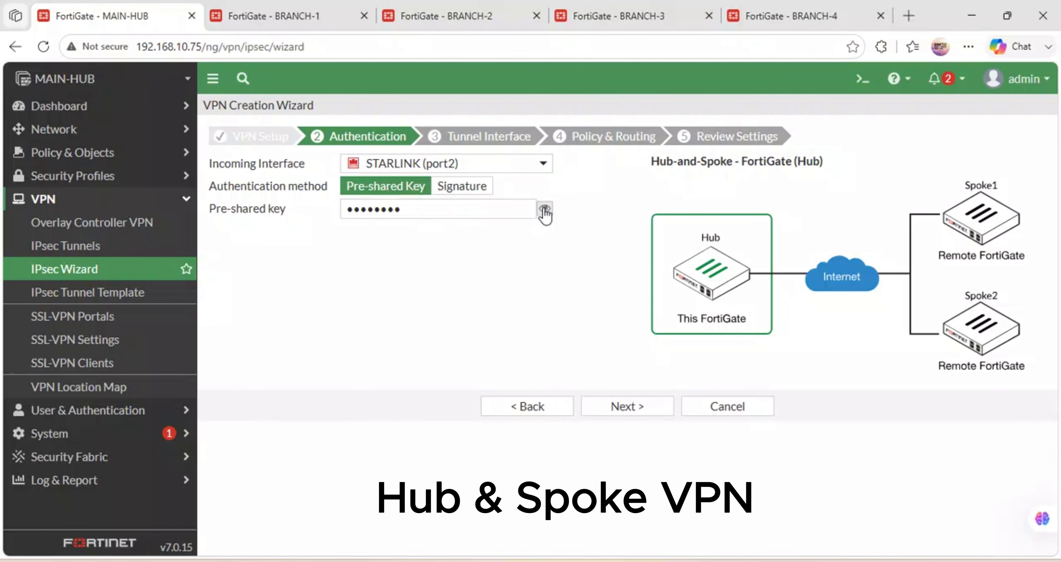
left_click(618, 406)
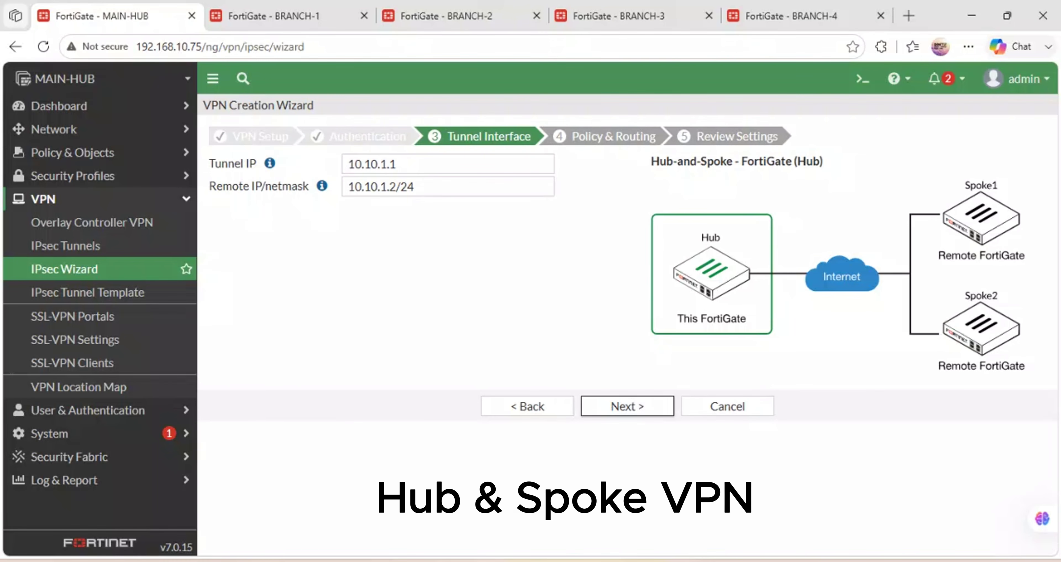
Check the MAIN-CAMPUS-HUB node in GNS3, then accept tunnel IP 10.10.1.1 and remote 10.10.1.2/24.
left_click(486, 462)
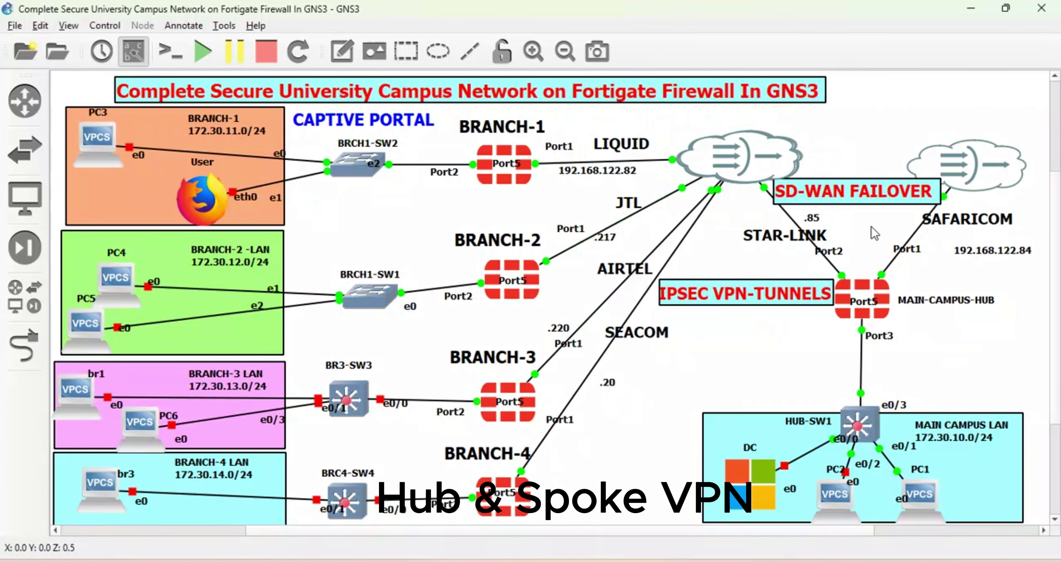
right_click(863, 288)
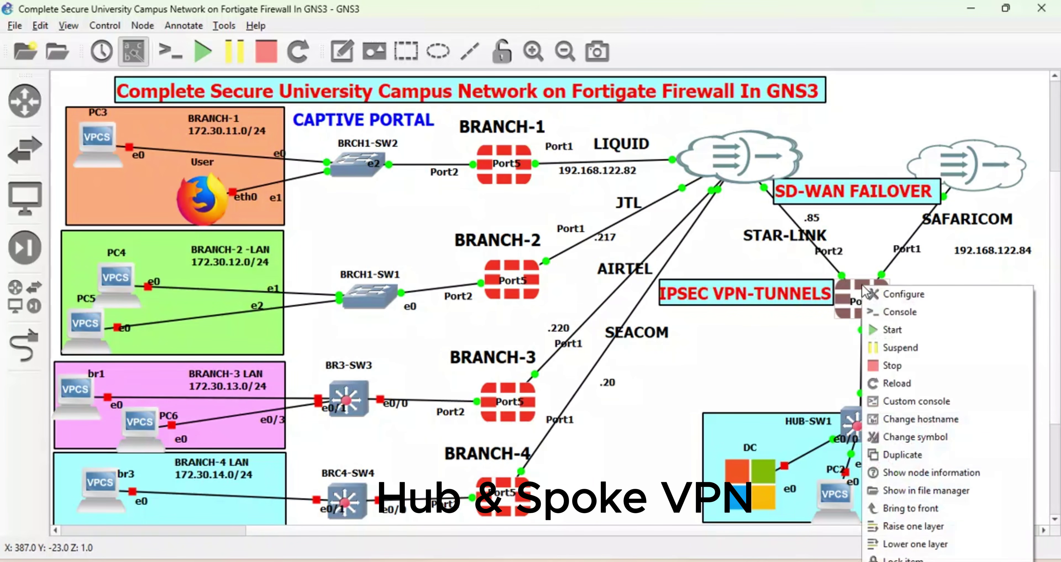
left_click(775, 370)
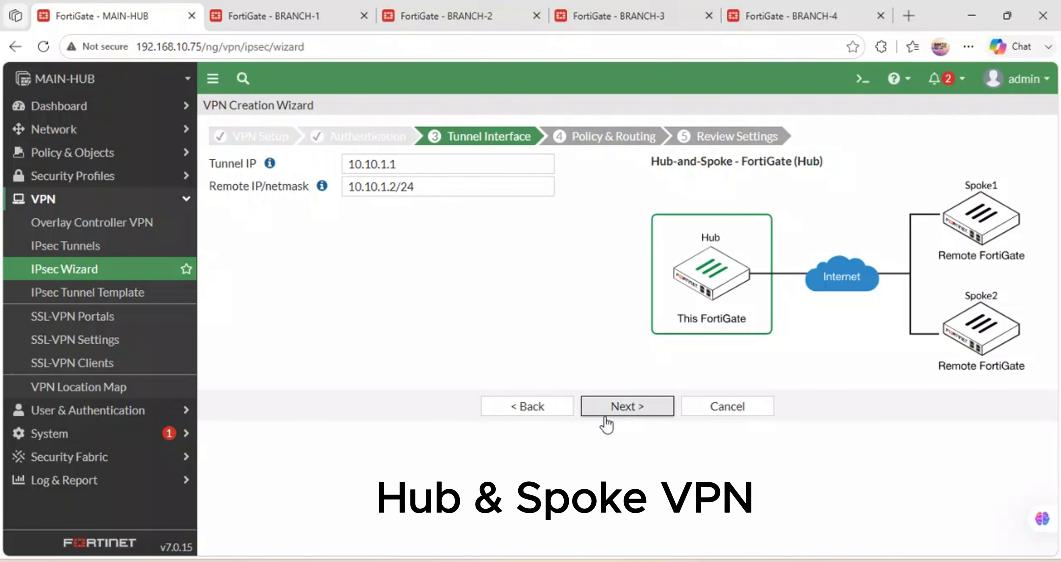
left_click(623, 402)
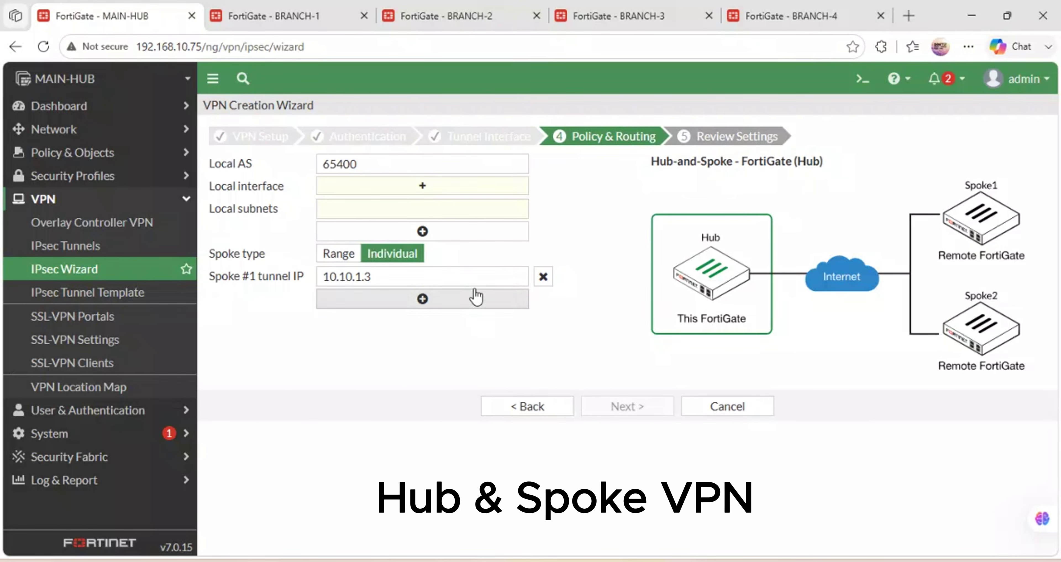
Choose MAIN-CAMPUS-LAN (port3) as local interface and add spoke tunnel IPs 10.10.1.4 to 10.10.1.6.
left_click(404, 186)
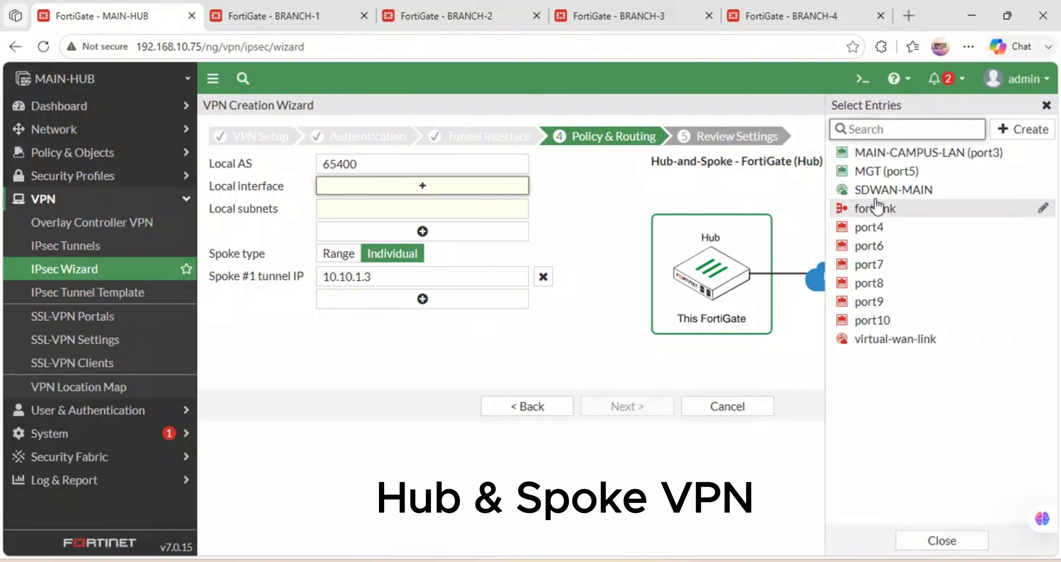
left_click(916, 152)
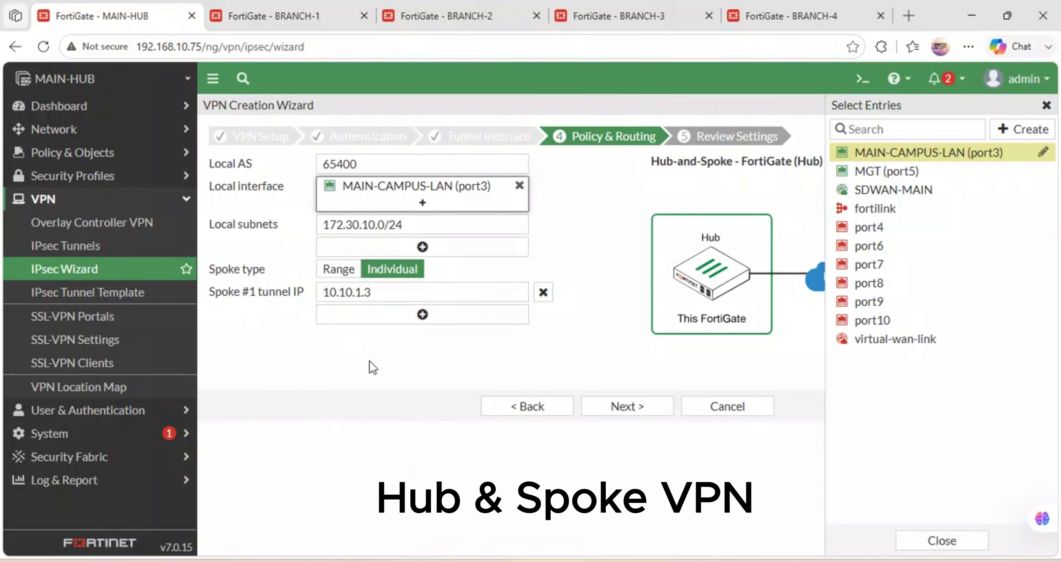
left_click(418, 315)
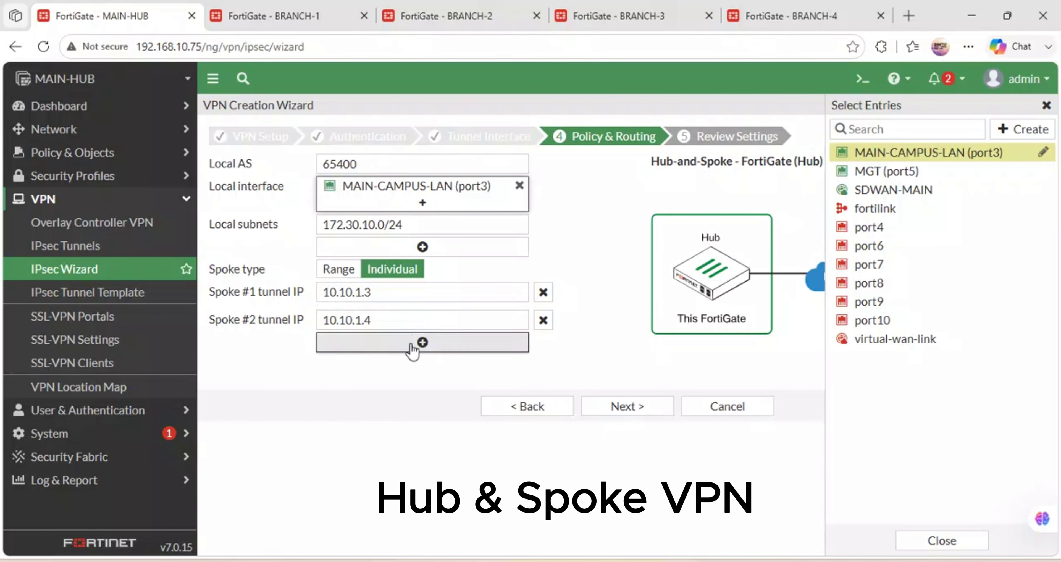
left_click(420, 343)
left_click(407, 370)
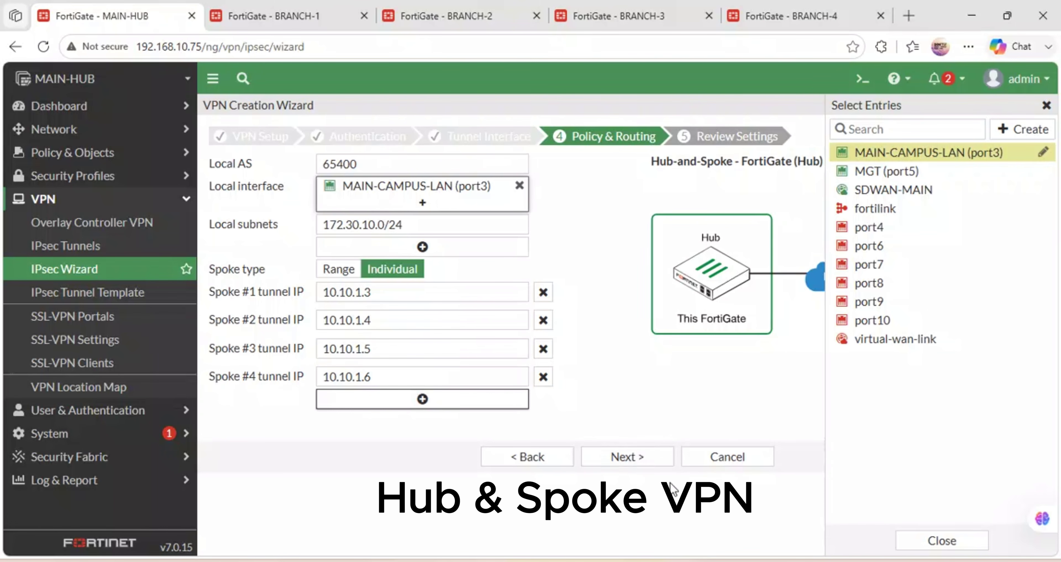
Review and create the hub VPN, copy the Spoke #1 configuration key, and switch to BRANCH-1's tab.
left_click(622, 457)
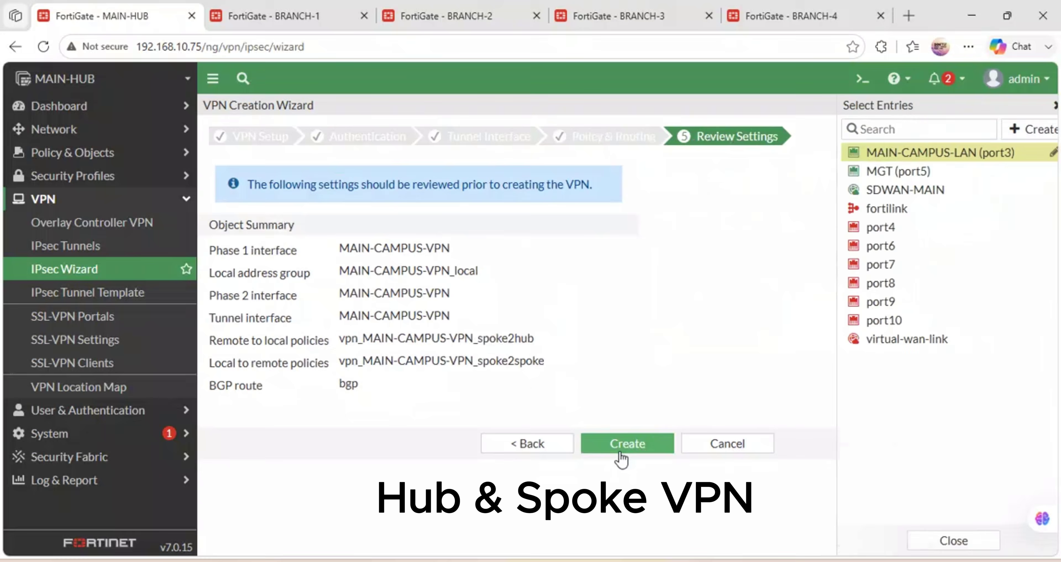
left_click(609, 443)
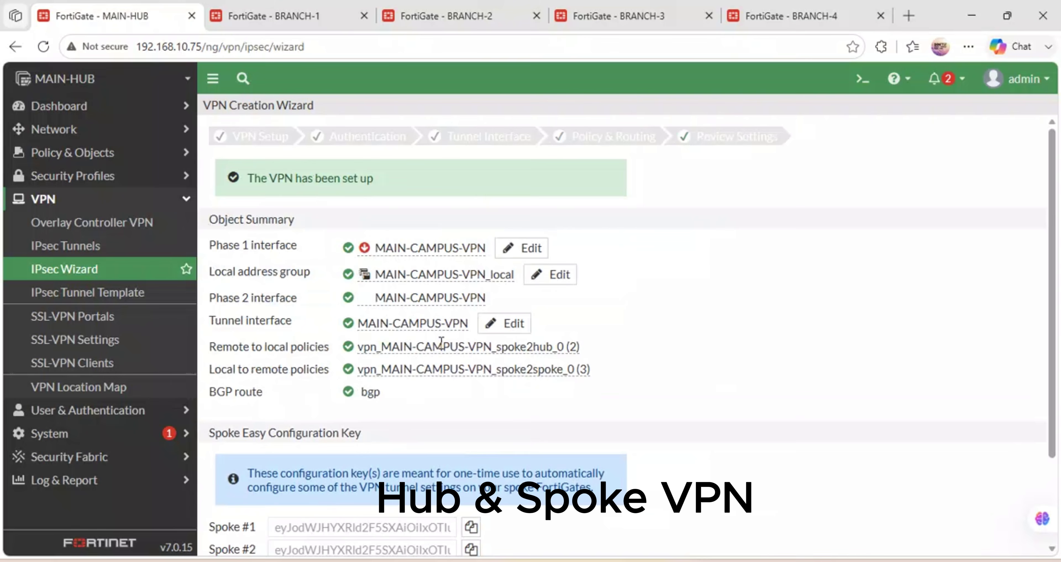
scroll(441, 342, "down", 3)
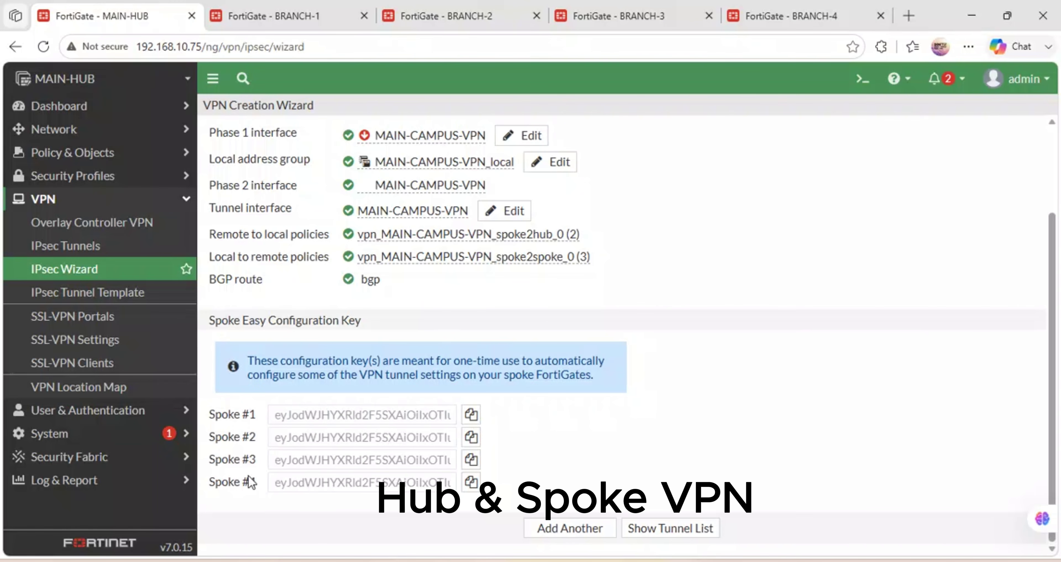
left_click(470, 415)
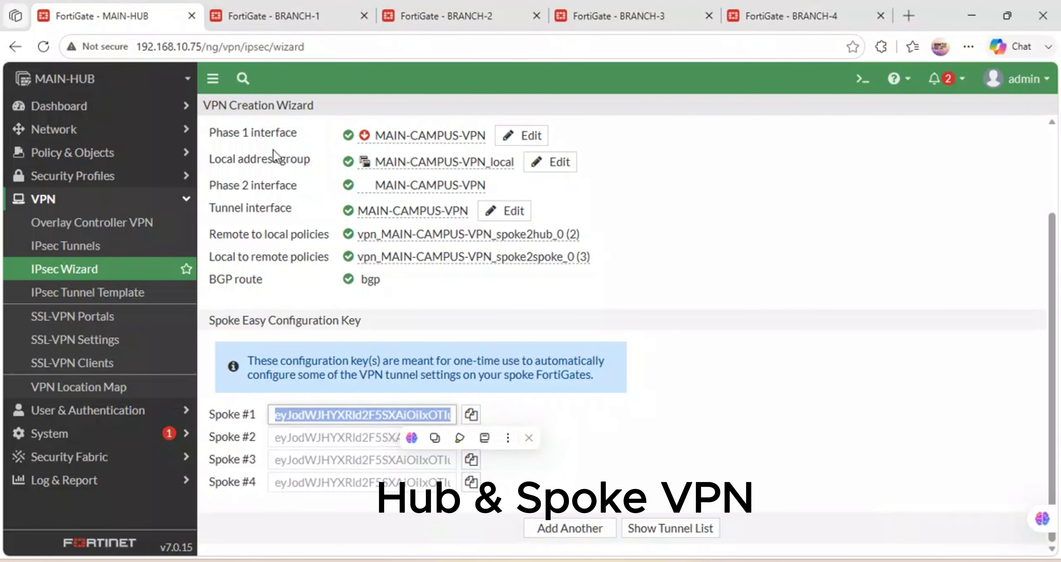
left_click(283, 6)
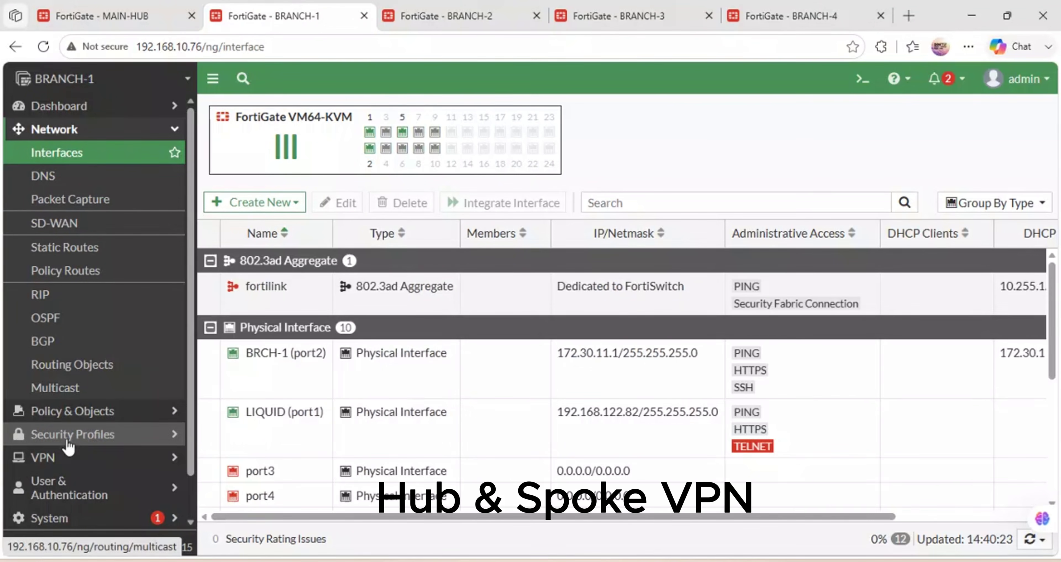
Start a new IPsec tunnel on BRANCH-1 named BRANCH-1-VPN as a Hub-and-Spoke spoke.
left_click(74, 456)
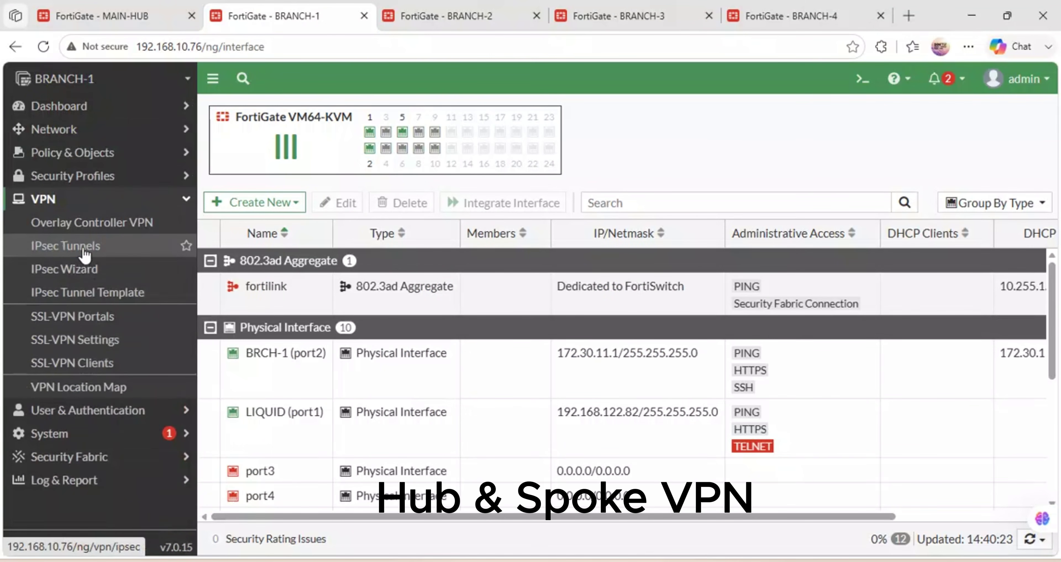
left_click(83, 253)
left_click(292, 112)
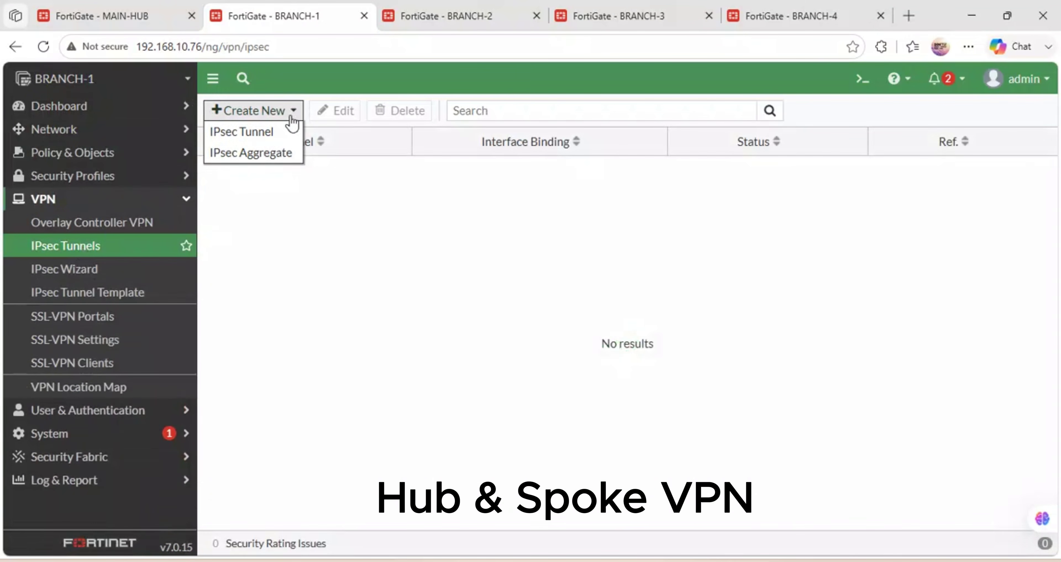
left_click(266, 142)
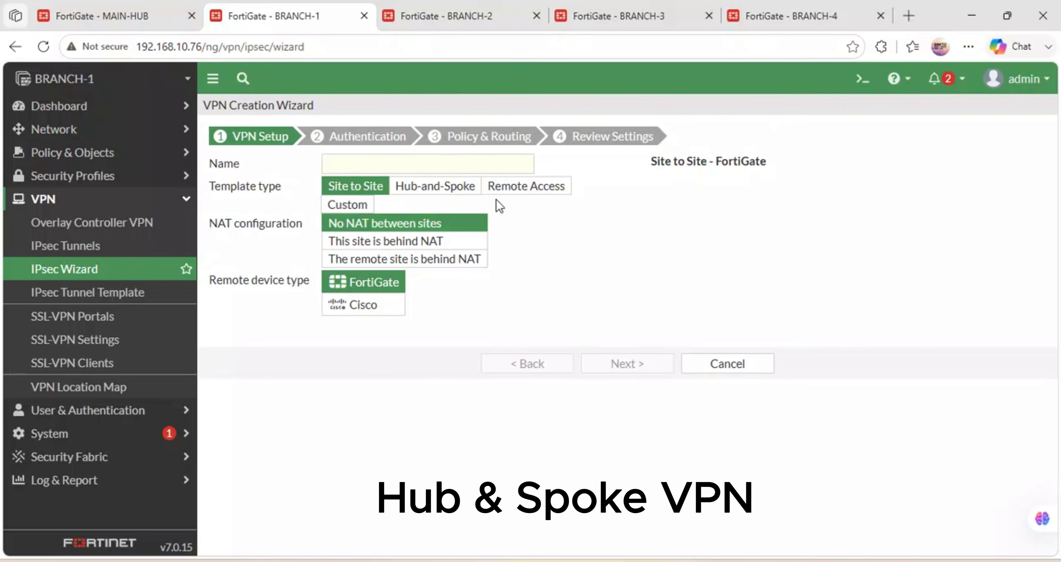
left_click(346, 158)
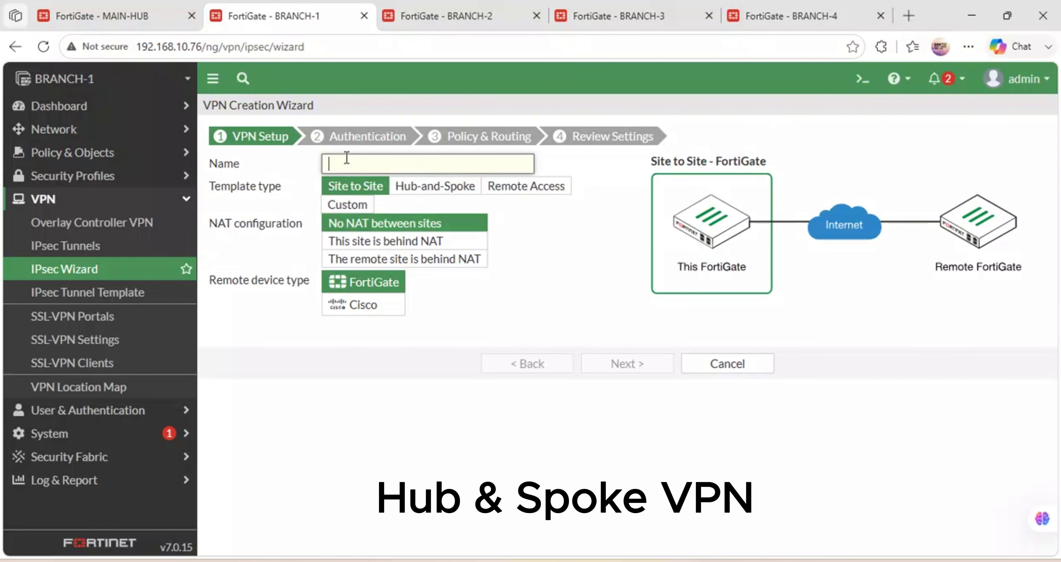
type("BRANCH")
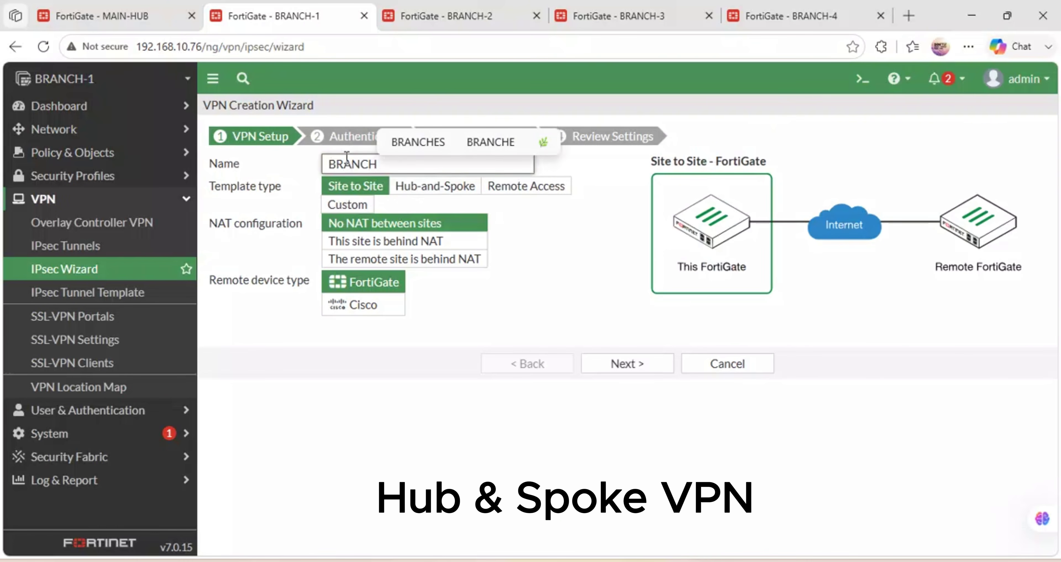
type("-1-VPN")
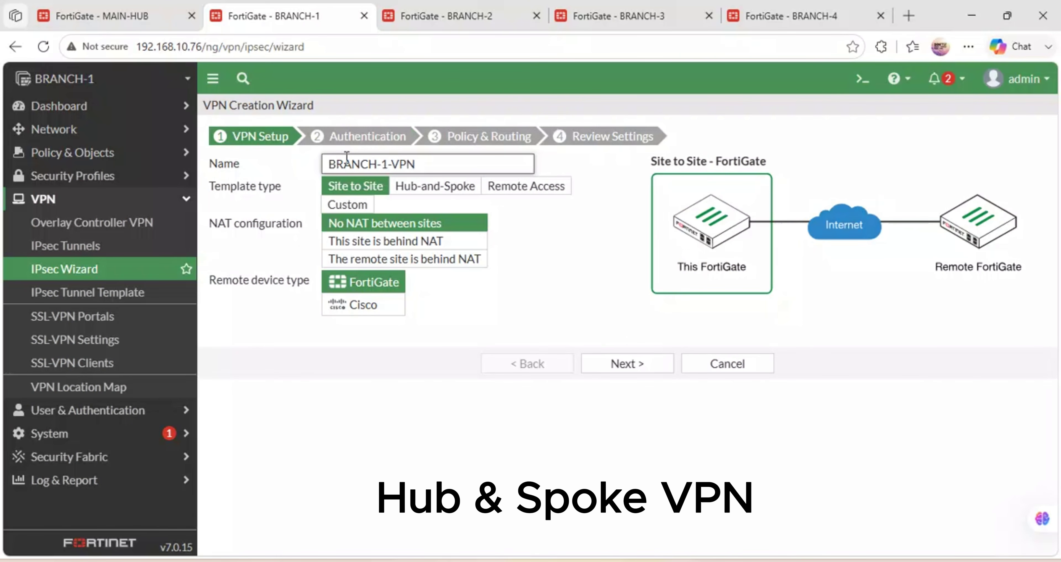
left_click(435, 189)
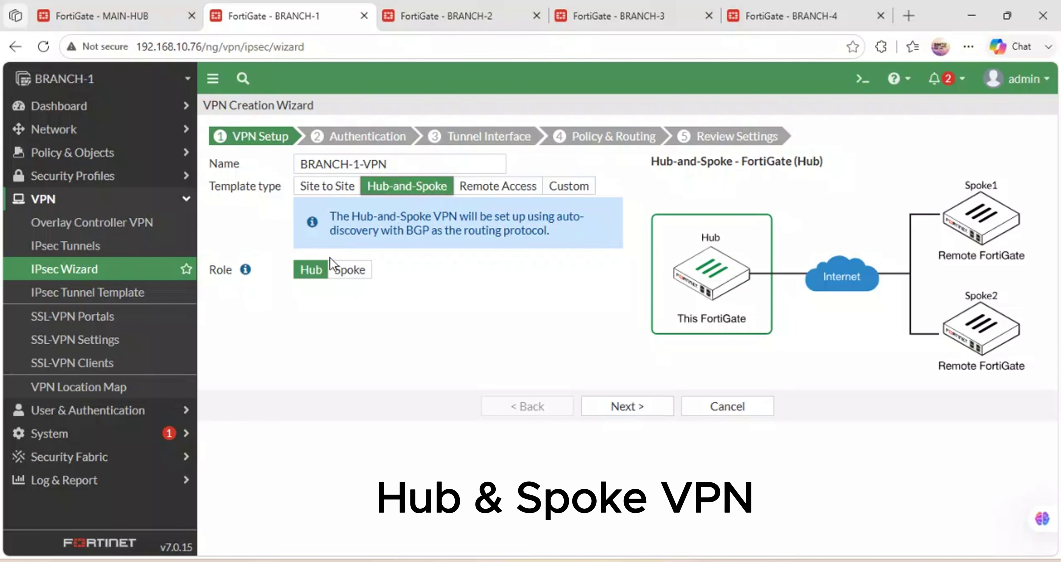
left_click(349, 270)
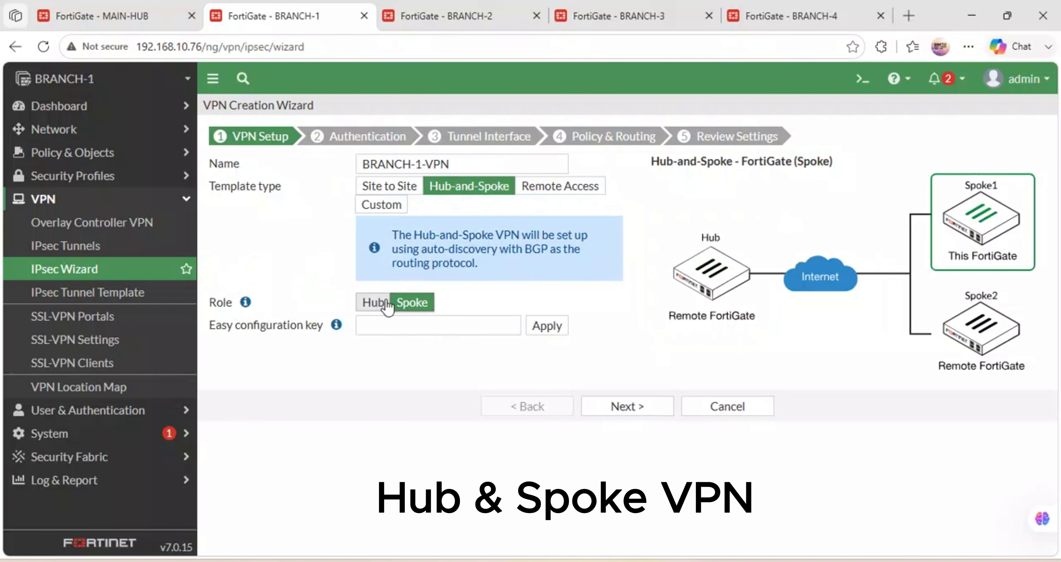
Paste the hub's Spoke #1 key into Easy configuration key and apply it.
left_click(397, 326)
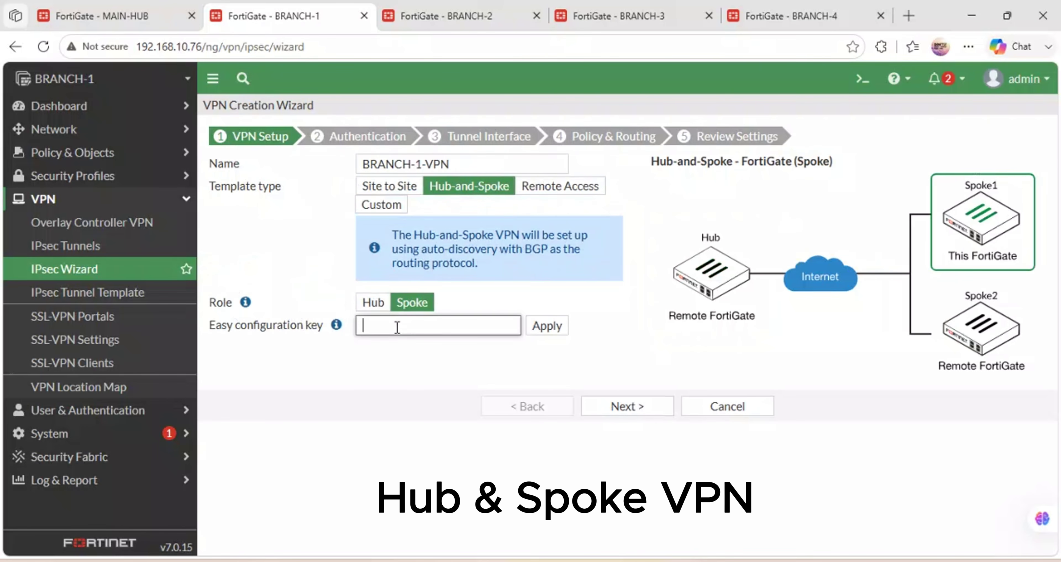
key("ctrl+v")
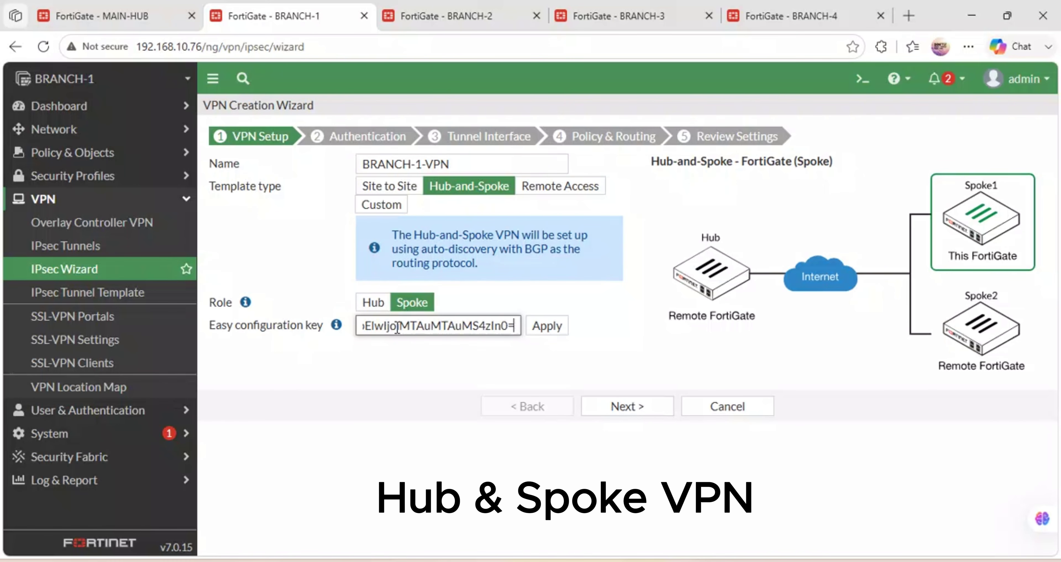
left_click(545, 328)
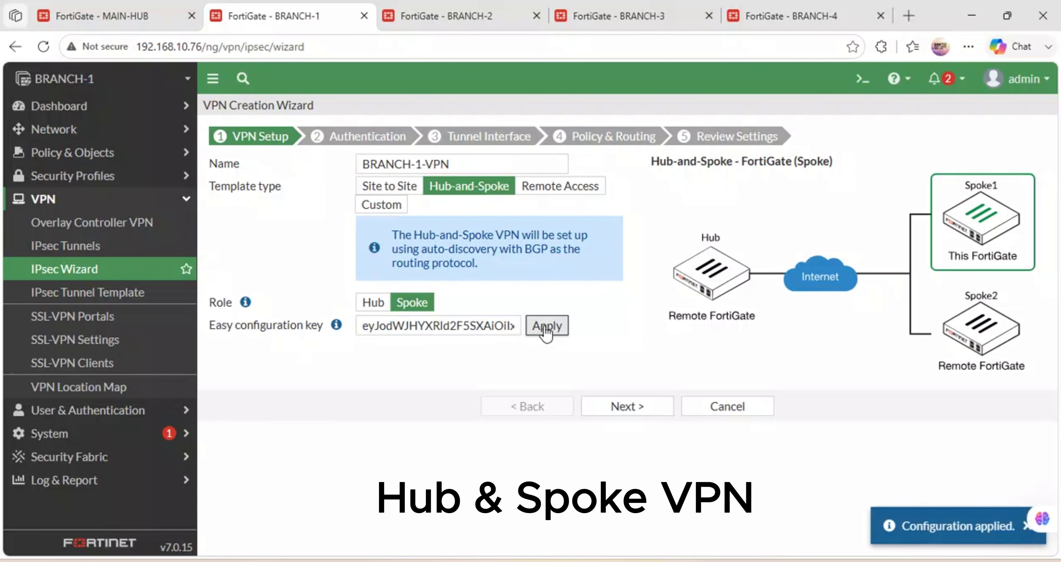
left_click(548, 328)
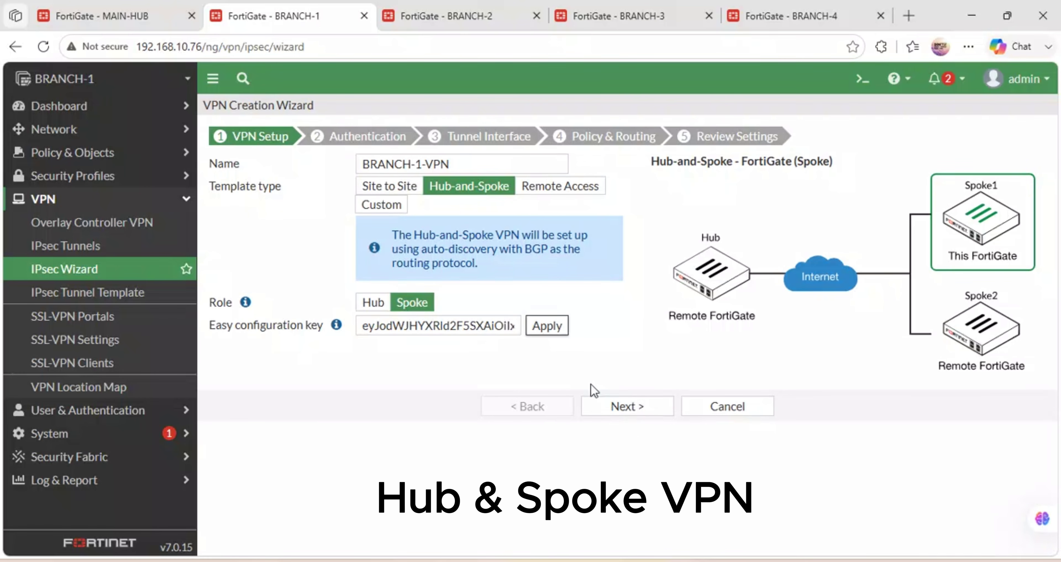
Enter and verify the pre-shared key for the tunnel to 192.168.122.85 over LIQUID (port1).
left_click(626, 407)
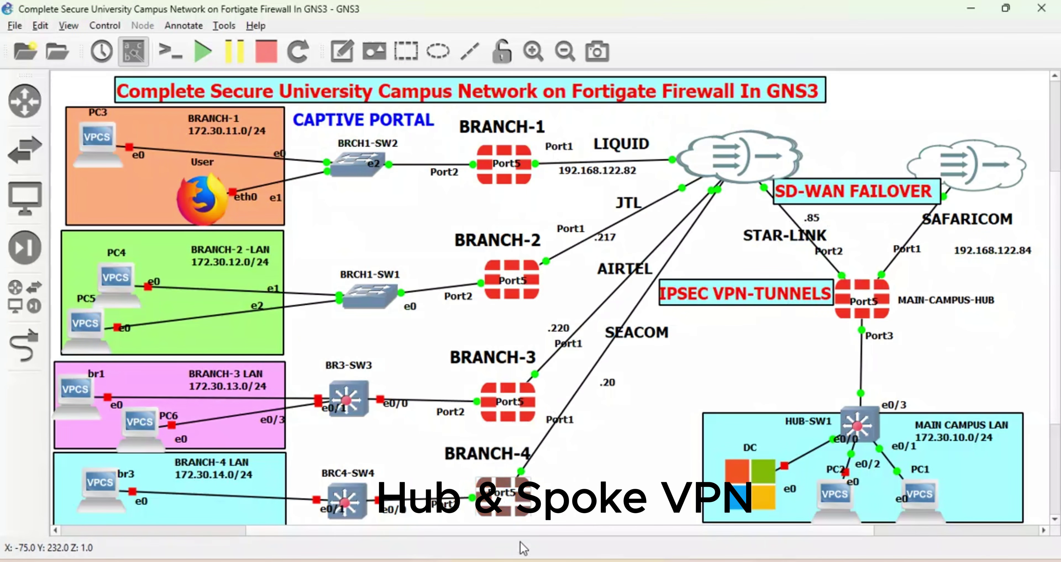
mouse_move(500, 561)
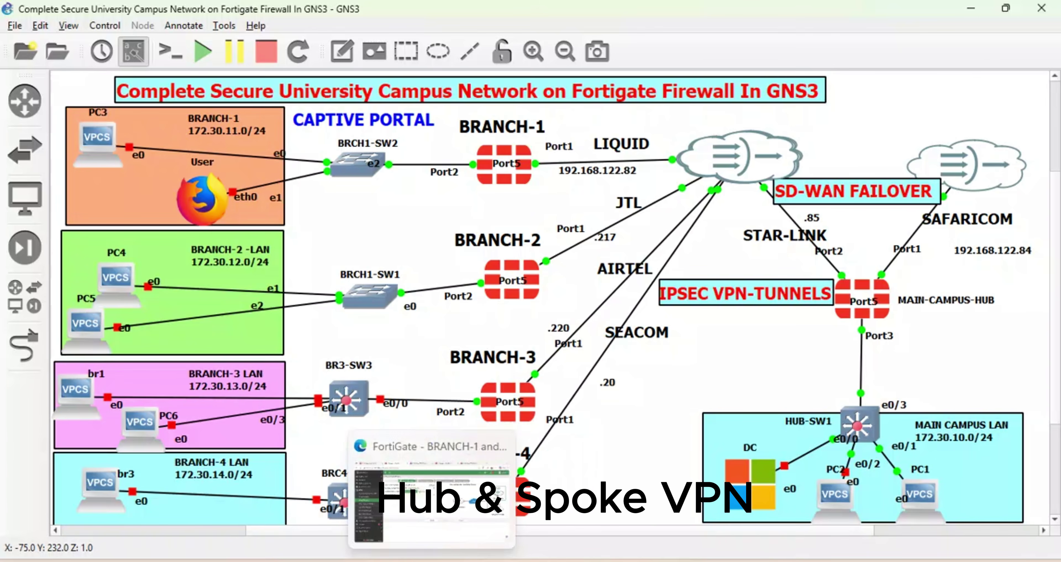
left_click(473, 517)
left_click(373, 232)
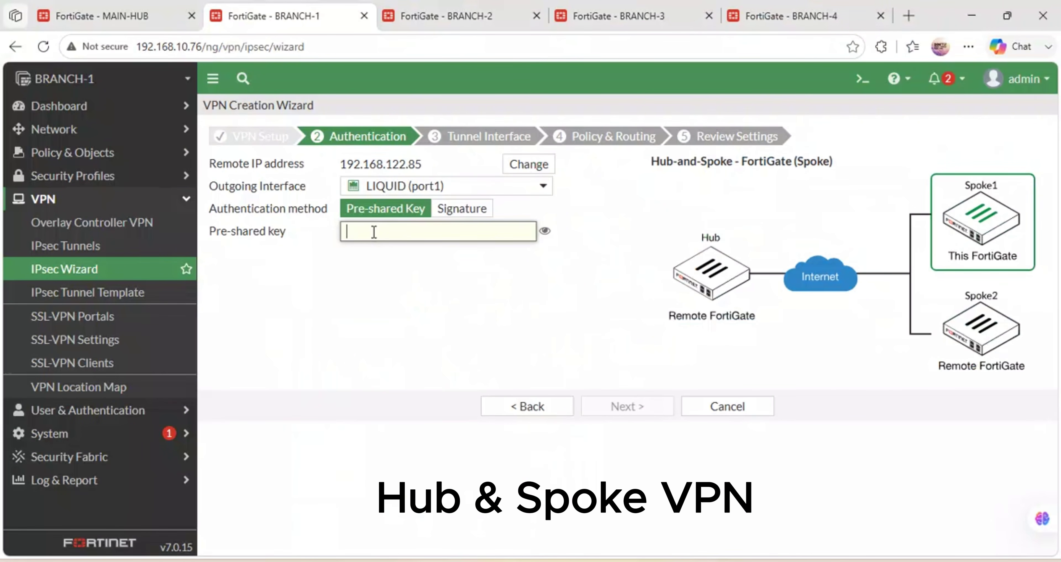
type("f")
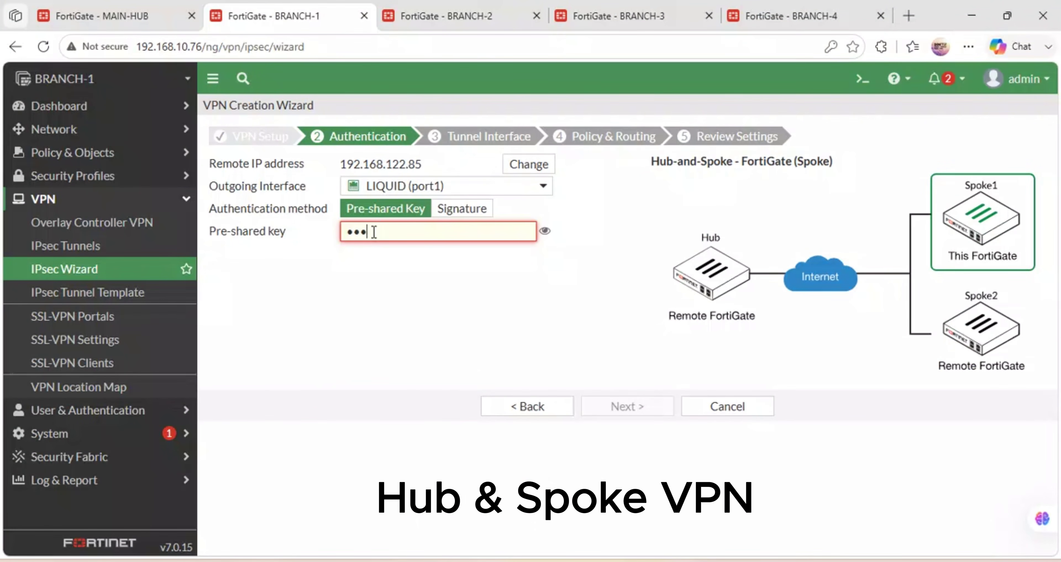
type("ortine")
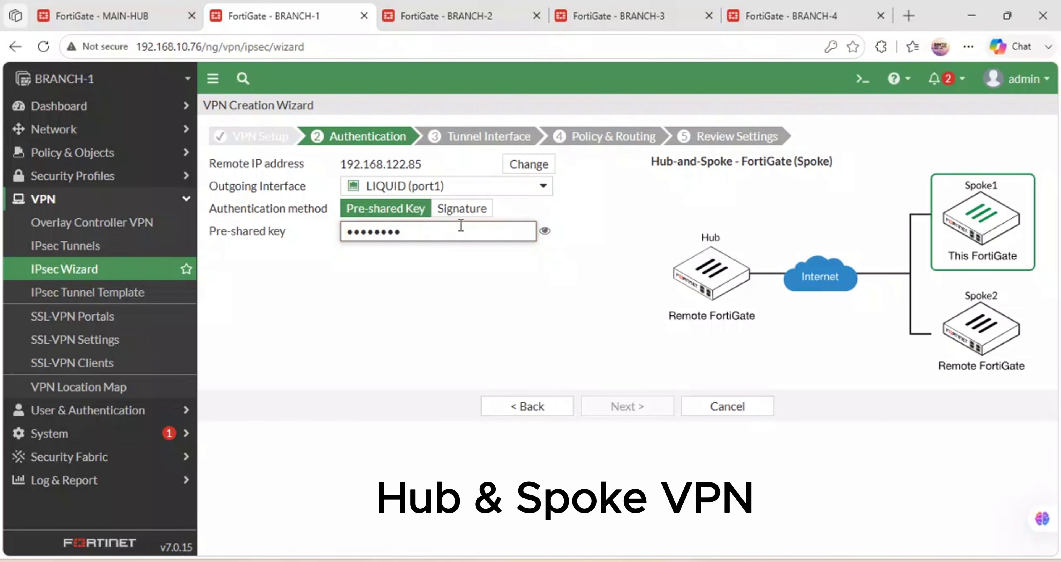
type("t")
left_click(545, 231)
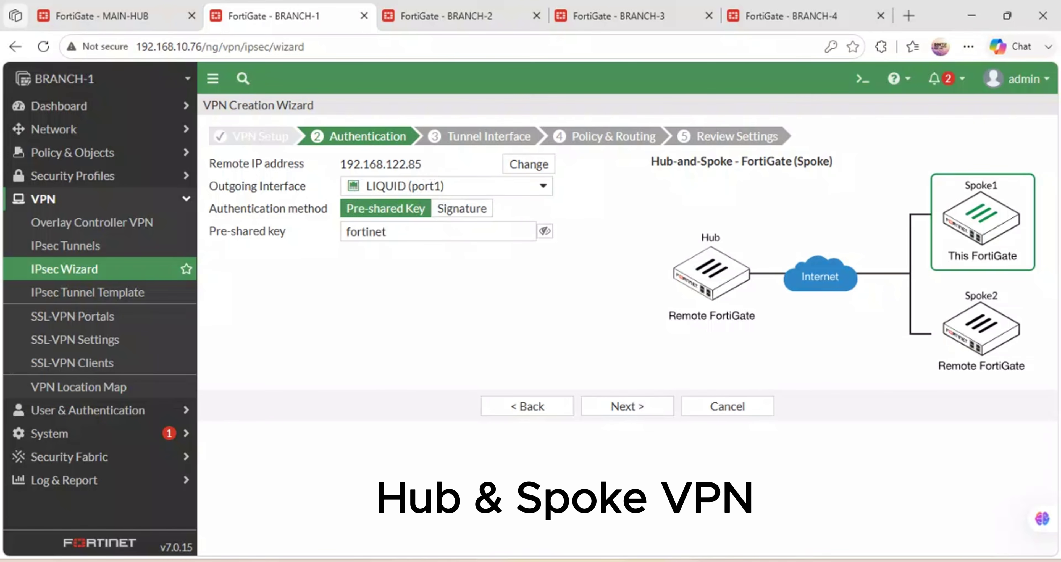
left_click(509, 507)
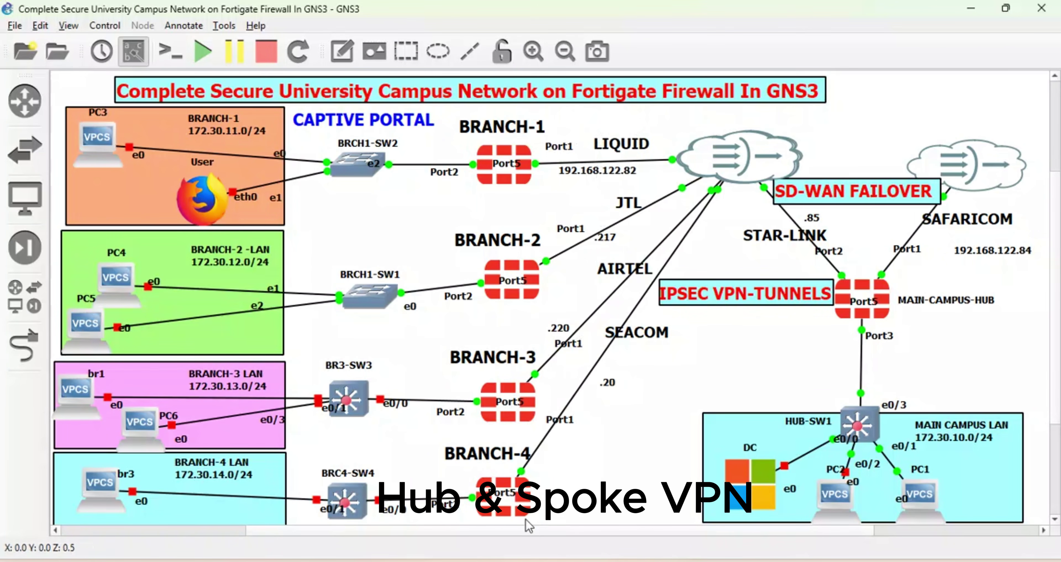
left_click(470, 497)
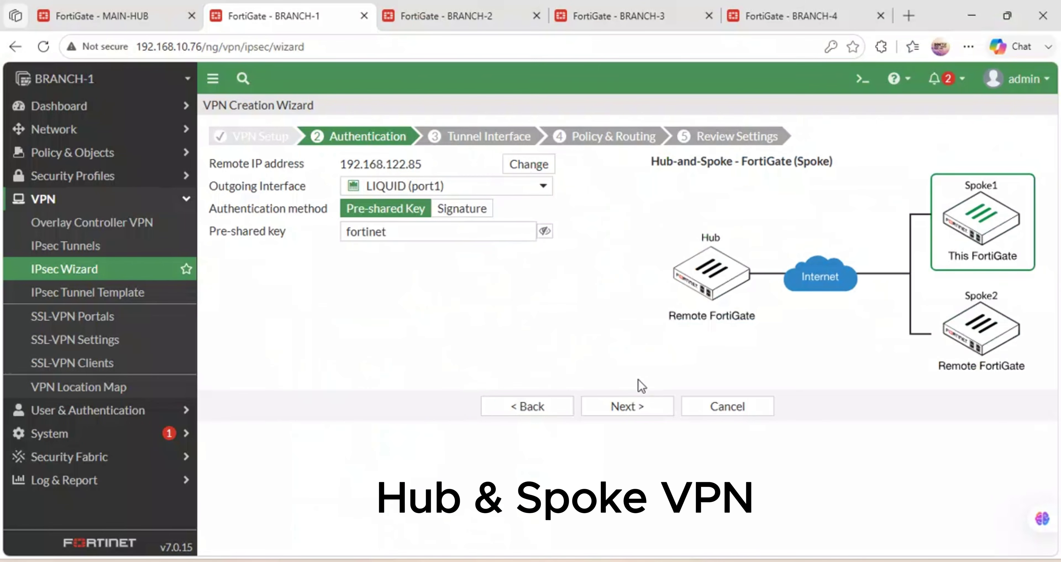
Complete BRANCH-1-VPN with BRCH-1 (port2) as local interface, create it, and return to MAIN-HUB.
left_click(636, 420)
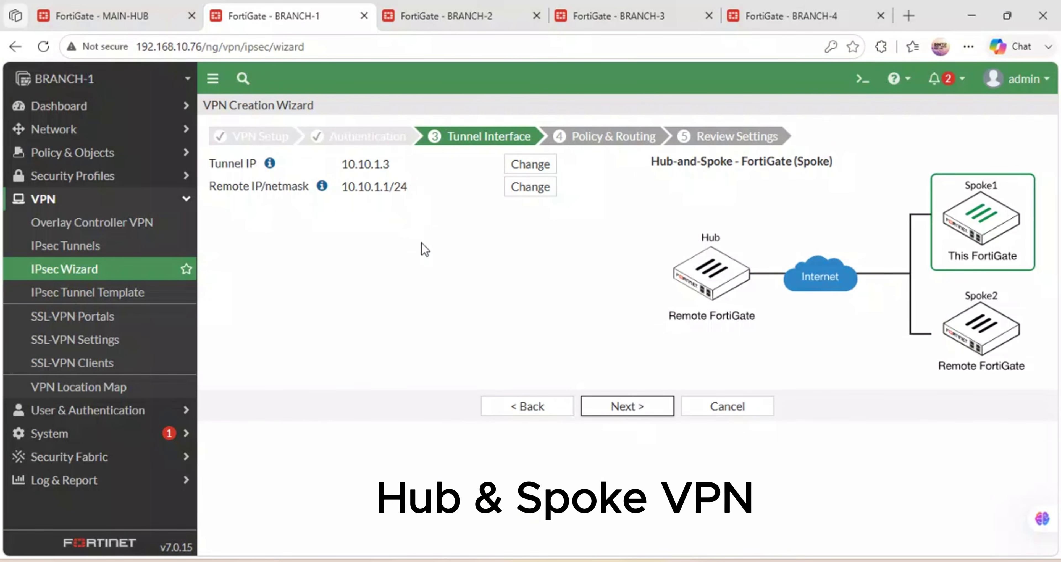
left_click(628, 408)
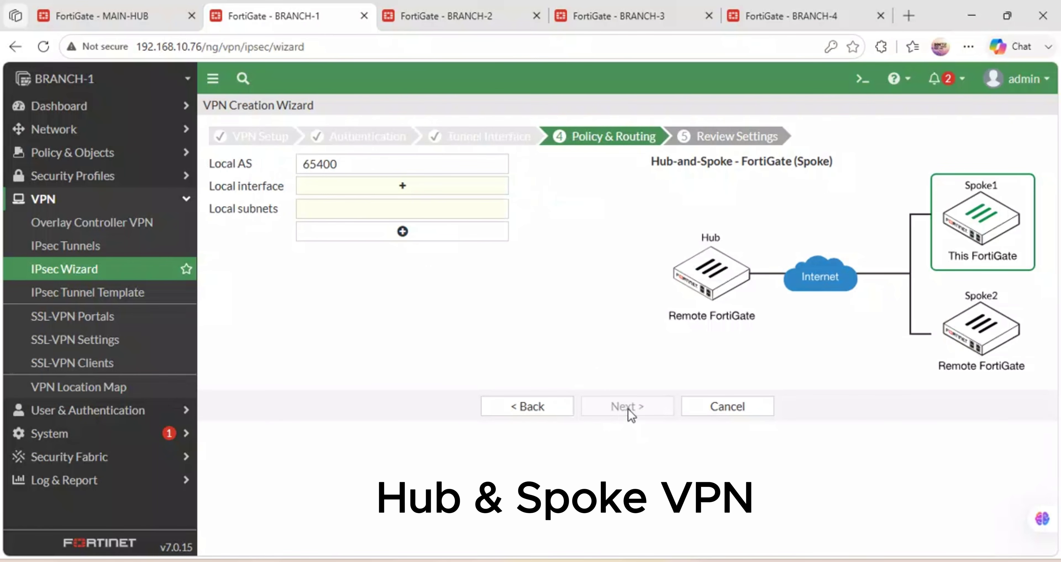
left_click(361, 196)
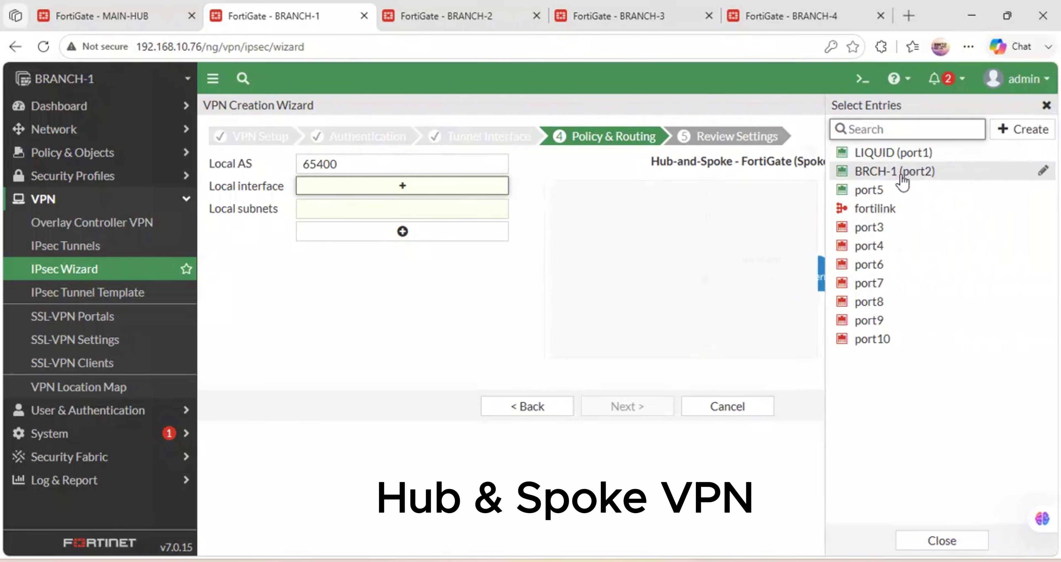
mouse_move(901, 181)
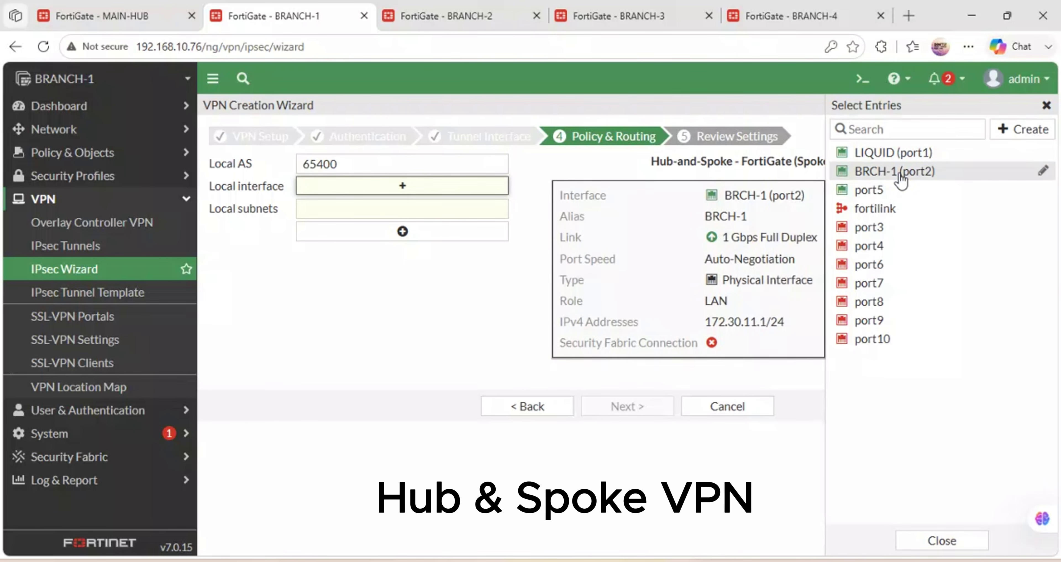
left_click(900, 175)
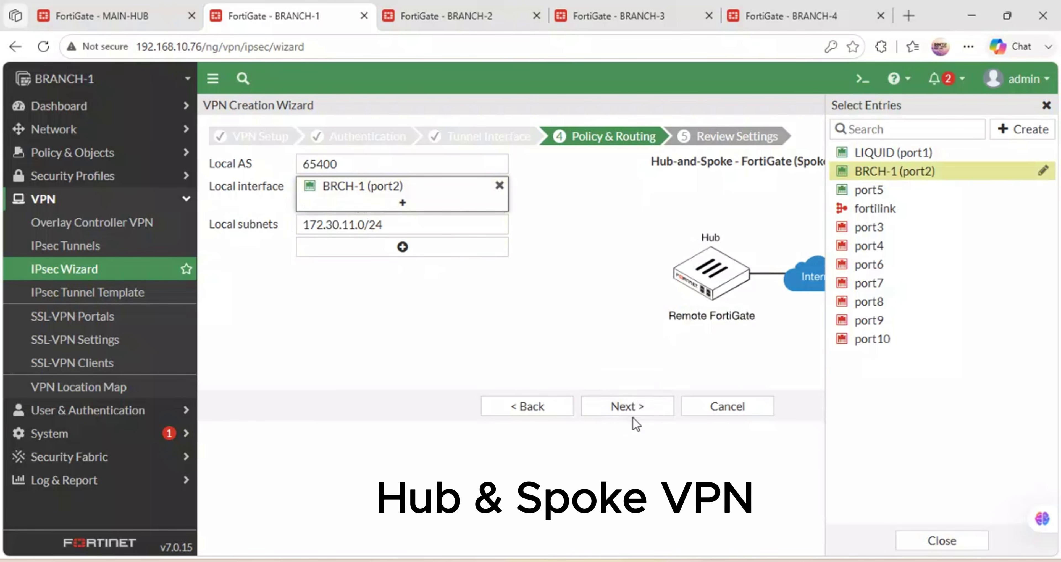
left_click(624, 407)
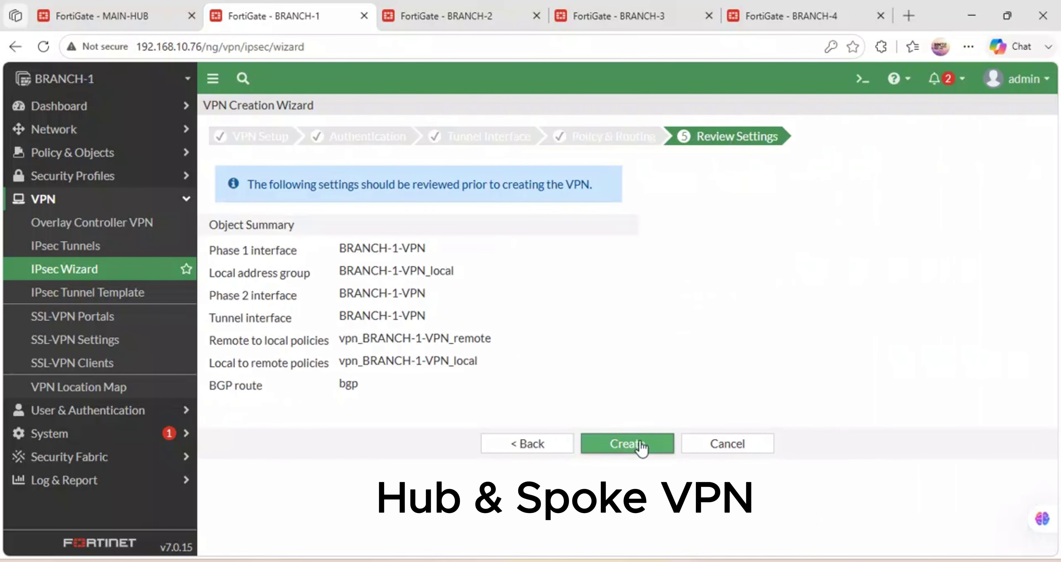
left_click(639, 443)
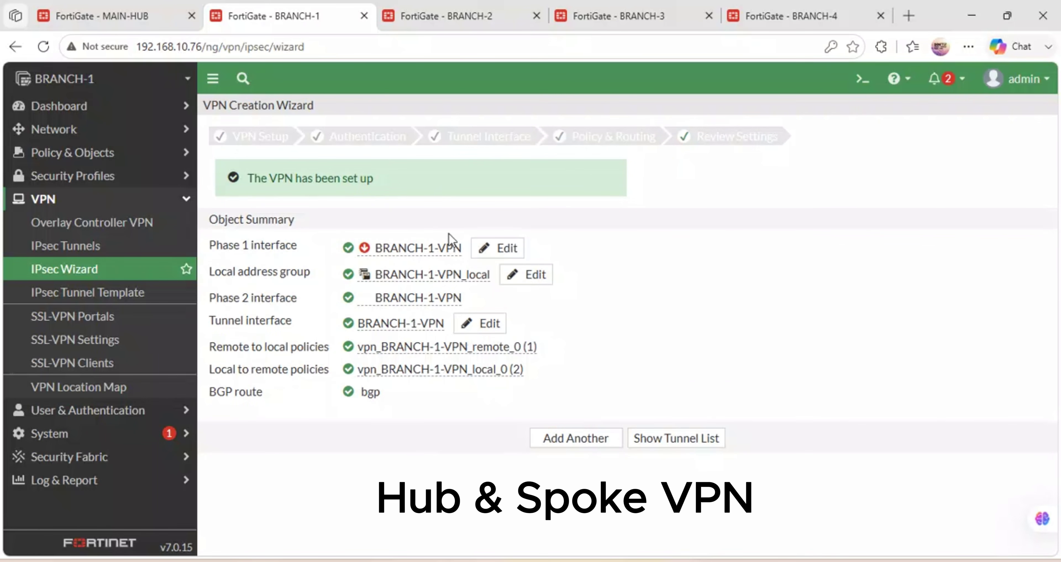
mouse_move(450, 6)
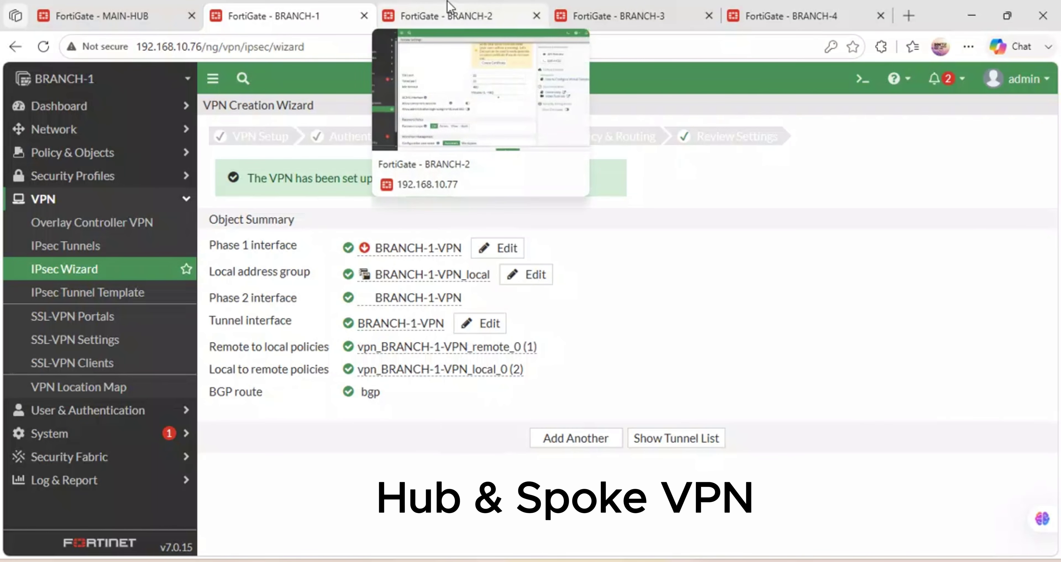
left_click(117, 7)
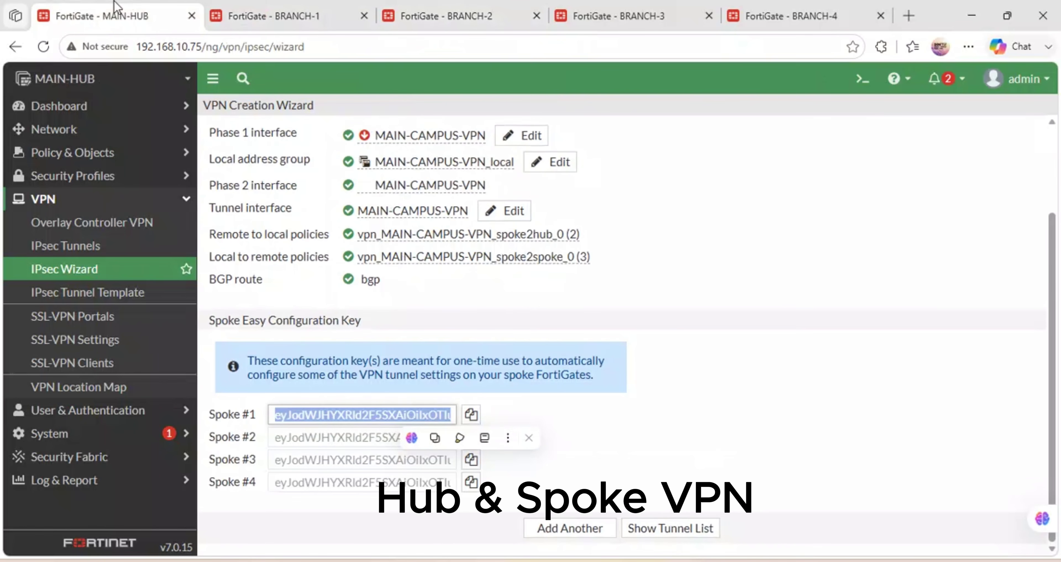
Copy the Spoke #2 configuration key from MAIN-HUB's spoke summary.
left_click(615, 441)
left_click(471, 437)
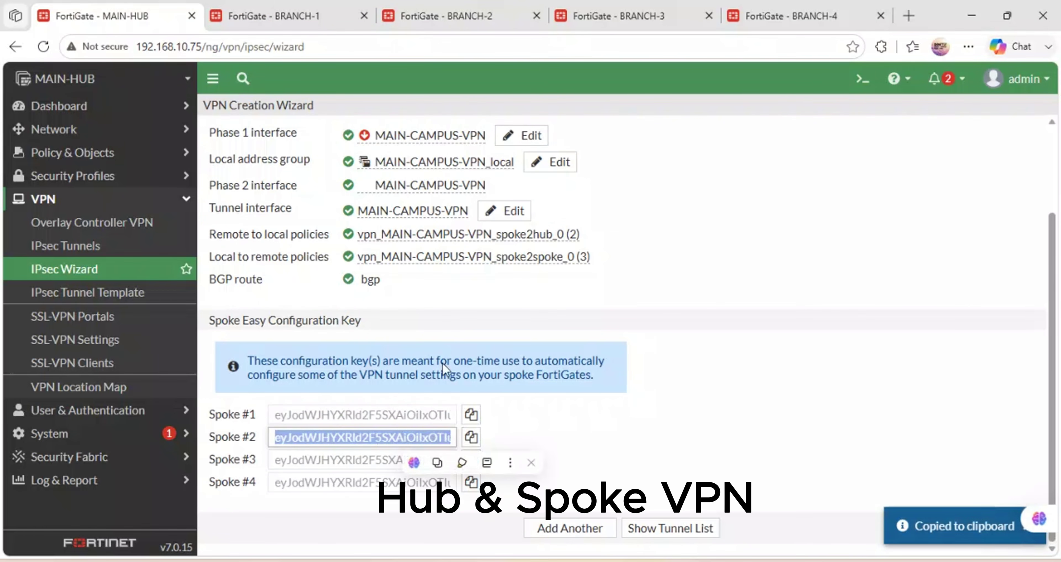
mouse_move(434, 254)
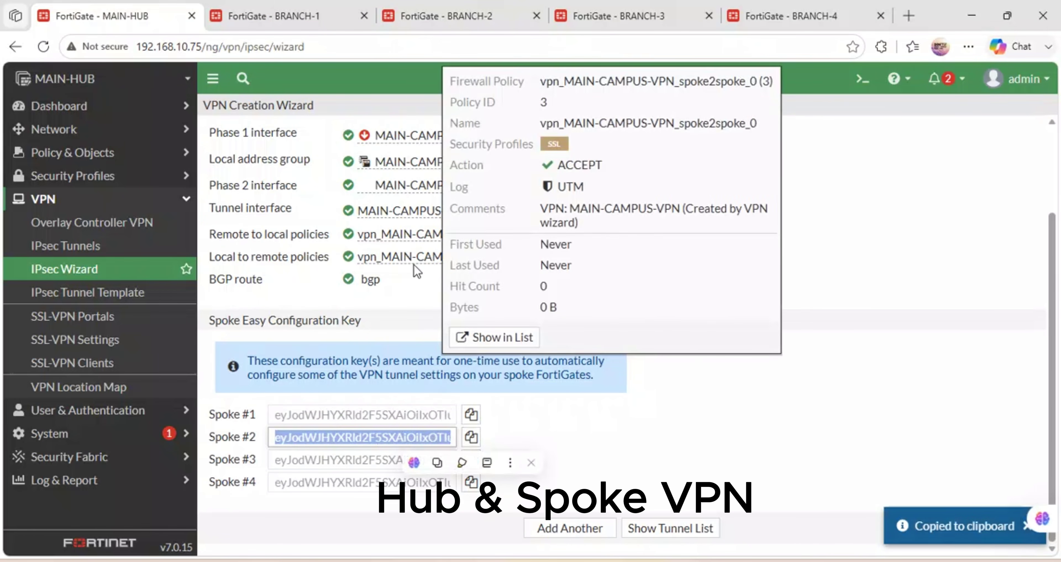
On BRANCH-2, start a new IPsec tunnel in the wizard named BRANCH2.
left_click(413, 6)
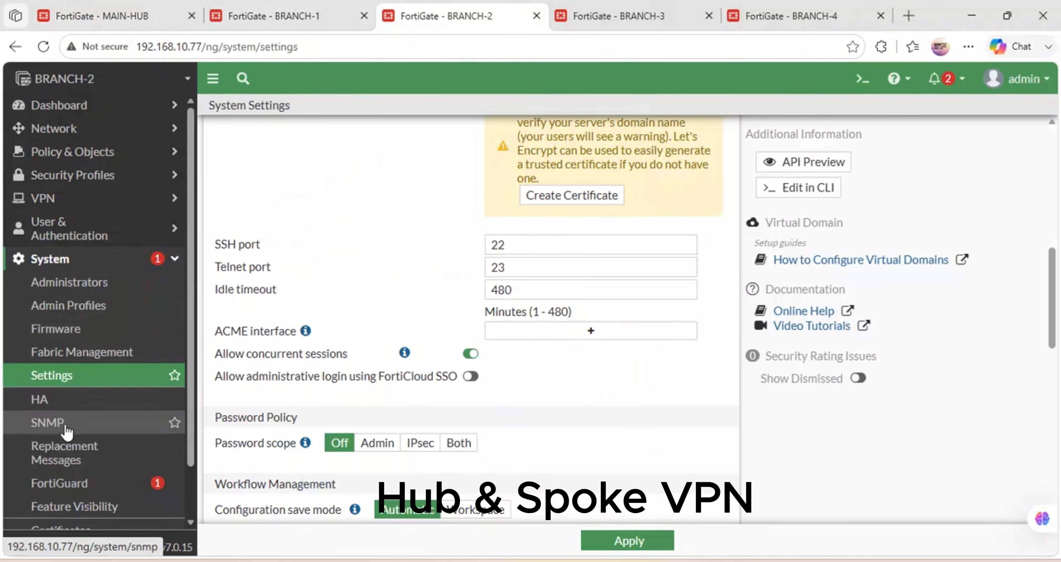
scroll(67, 429, "down", 2)
scroll(95, 282, "up", 2)
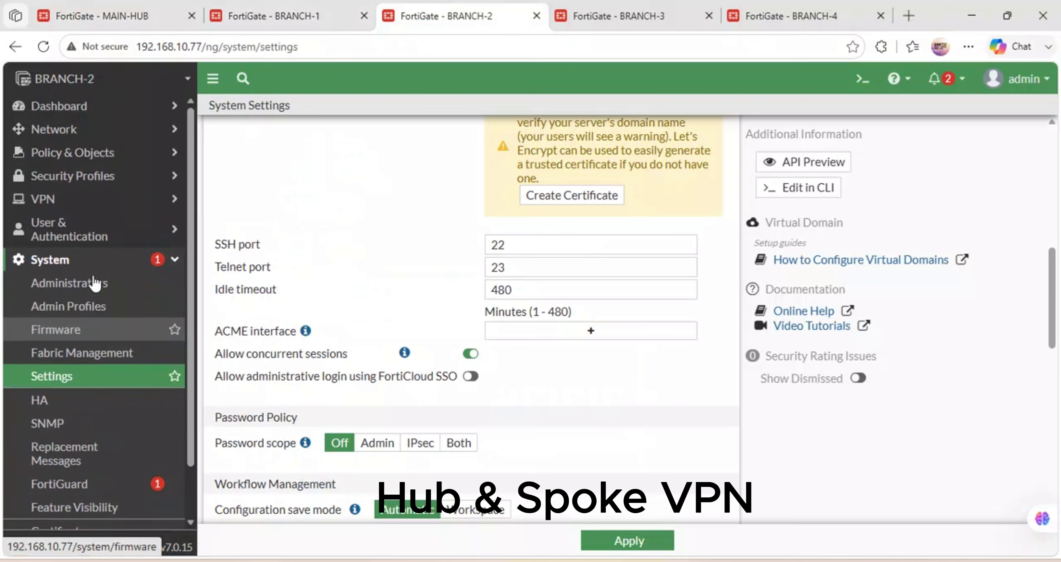
left_click(93, 199)
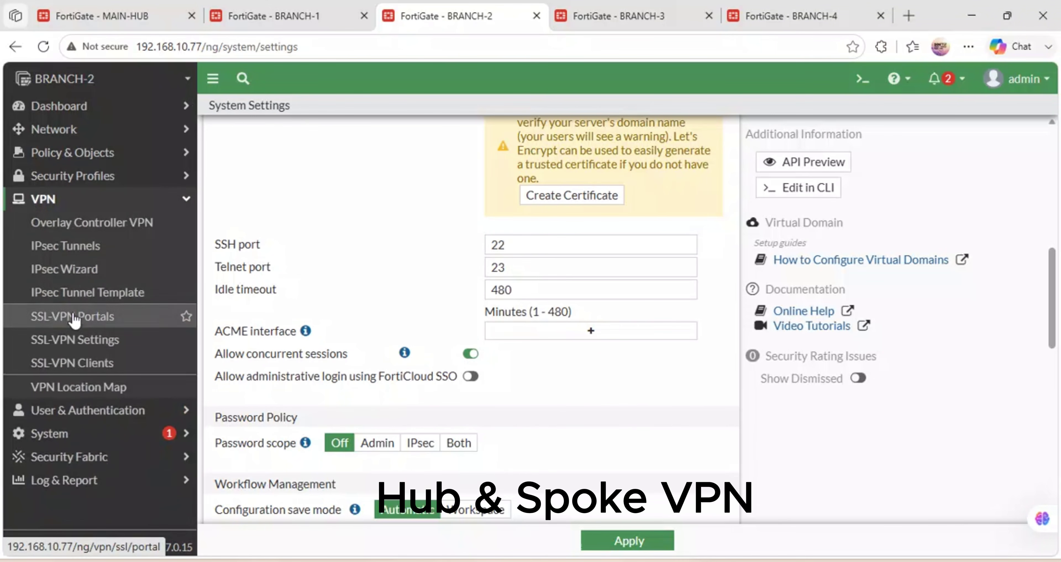
left_click(82, 245)
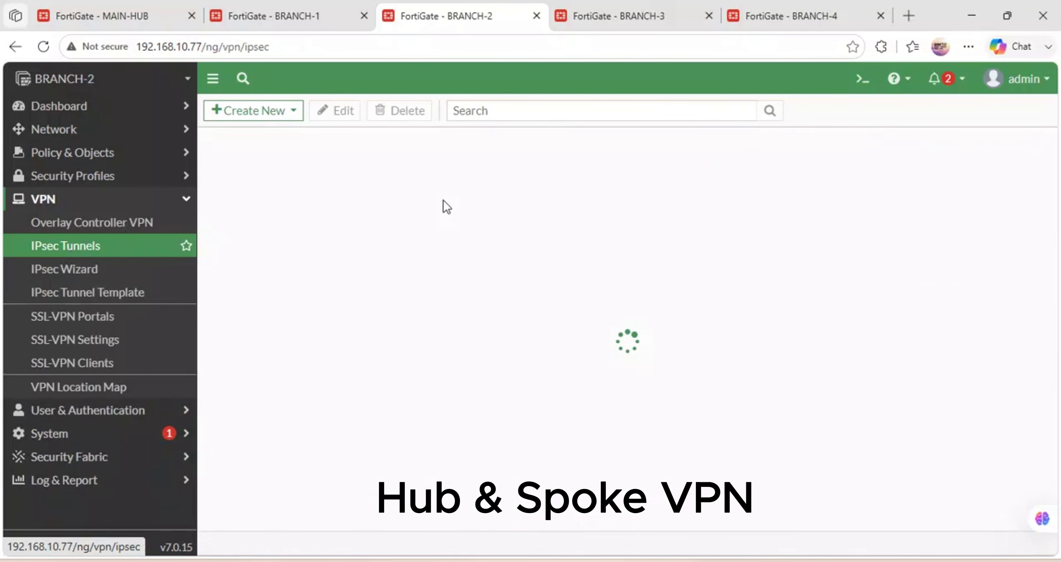
left_click(274, 115)
left_click(265, 135)
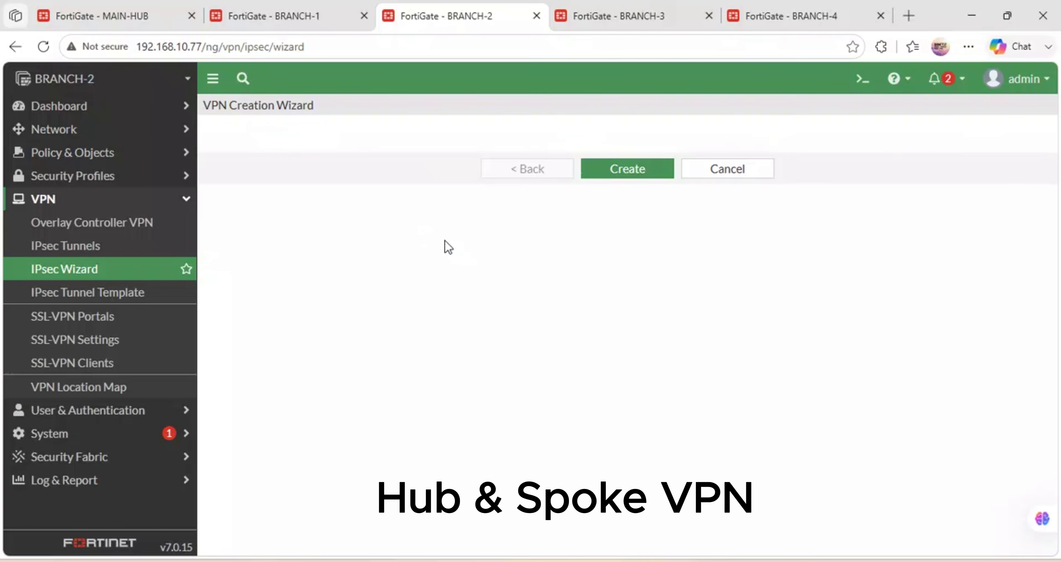
left_click(348, 167)
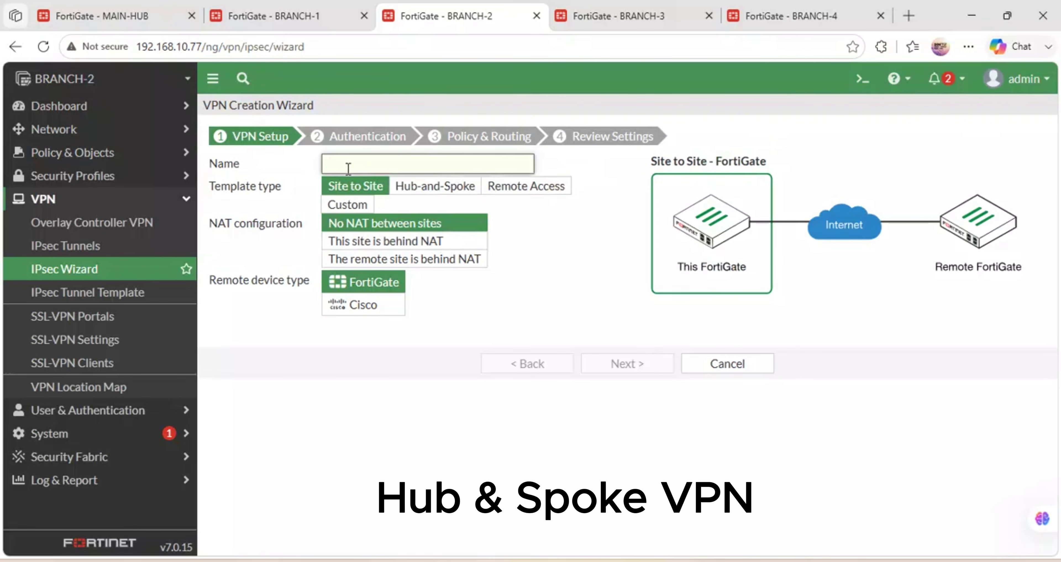
type("BRA")
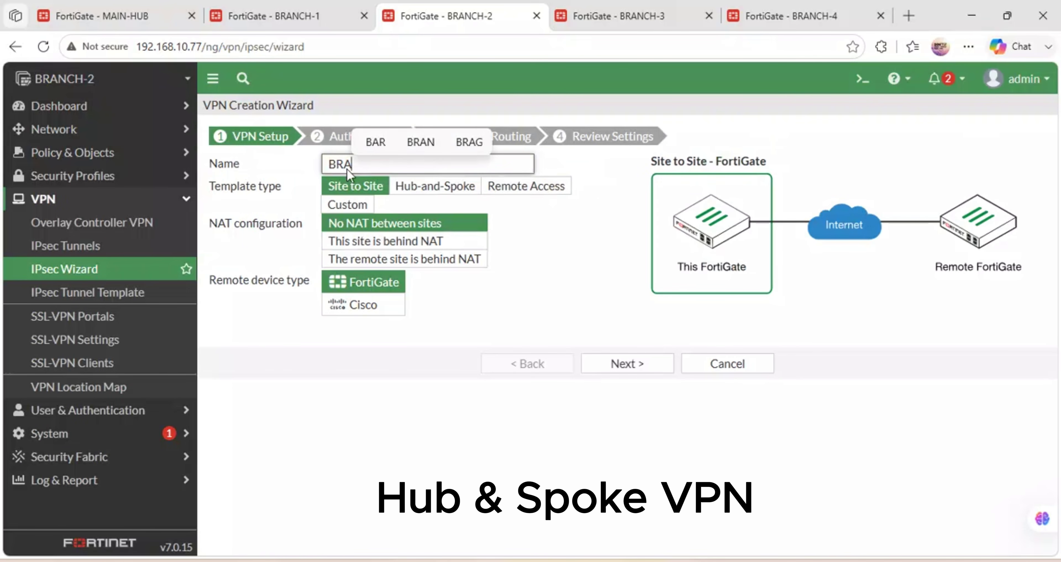
type("NCH2-VPN")
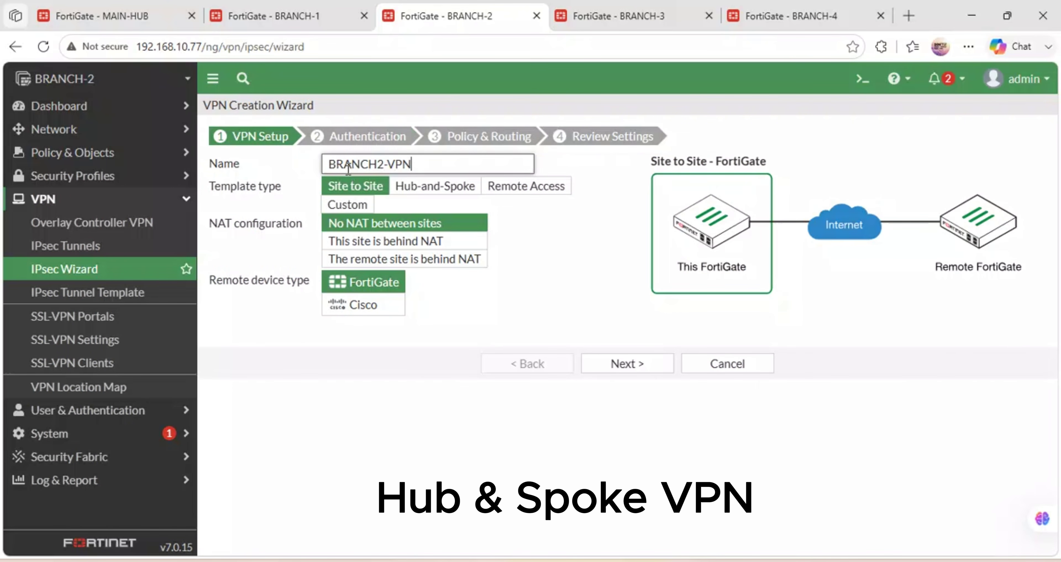
Make it a Hub-and-Spoke spoke by applying the pasted Spoke #2 easy configuration key.
left_click(416, 187)
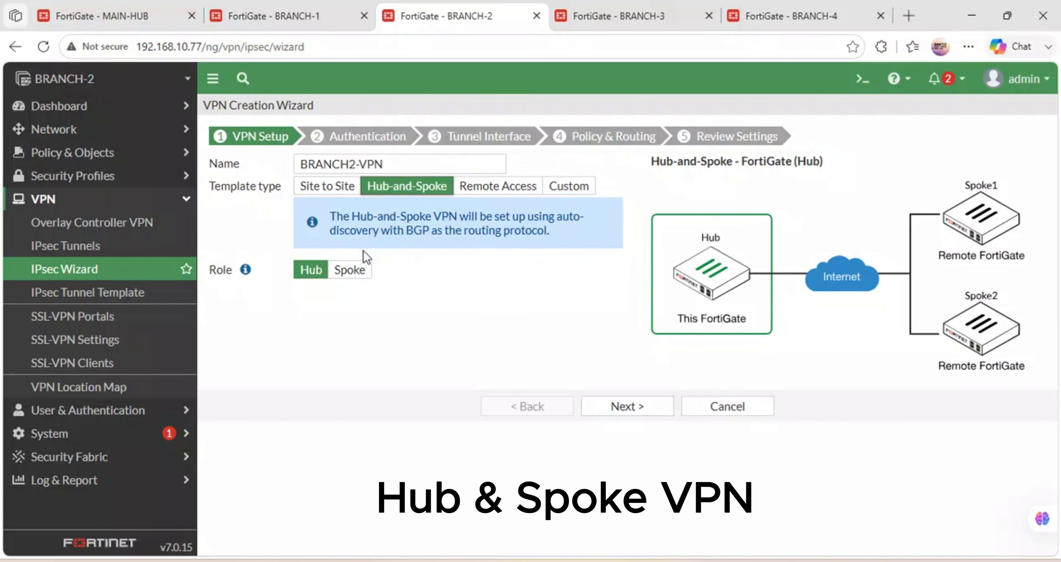
left_click(350, 267)
left_click(390, 324)
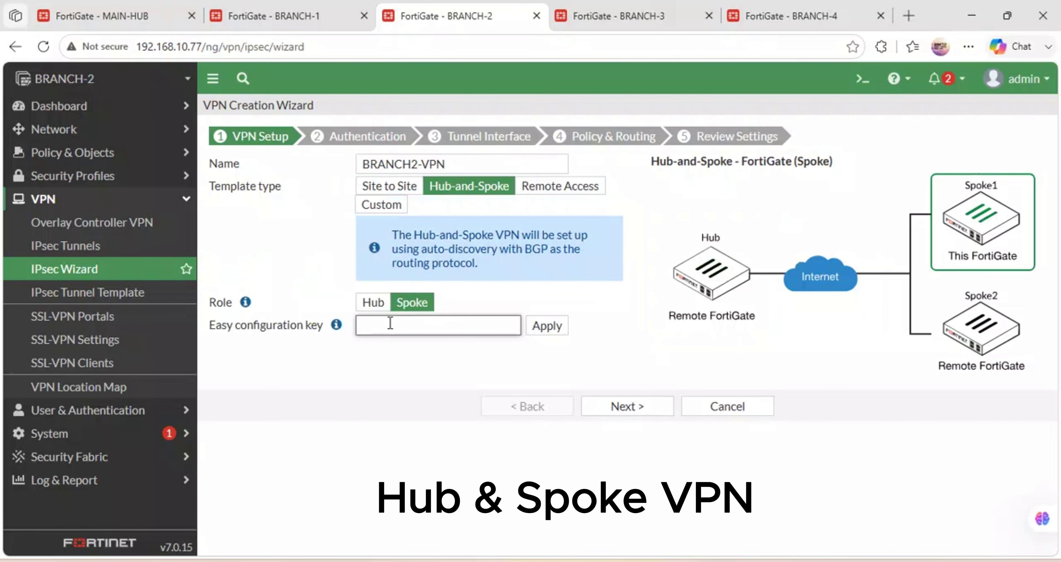
key("ctrl+v")
left_click(545, 328)
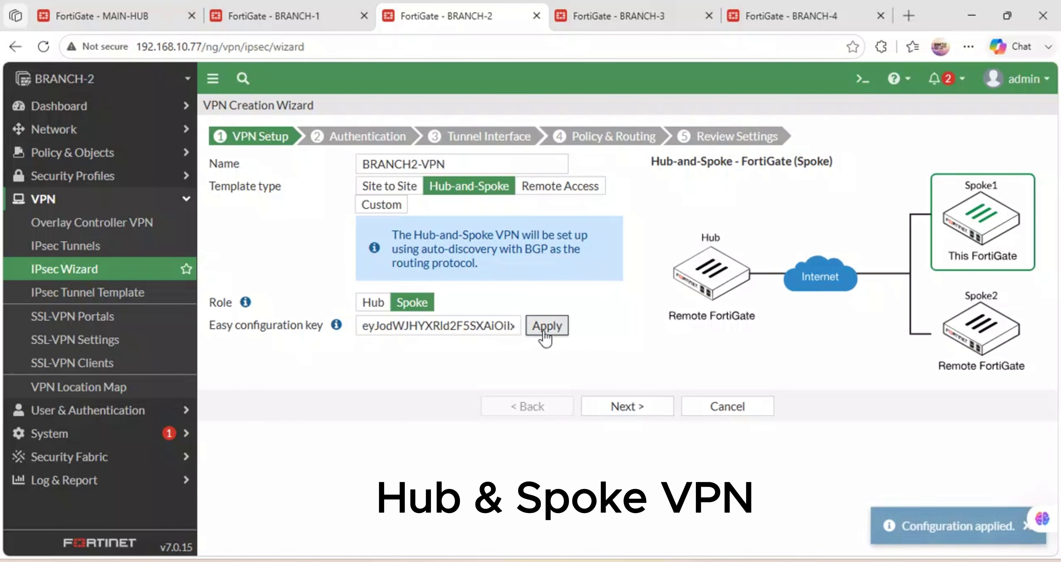
left_click(635, 418)
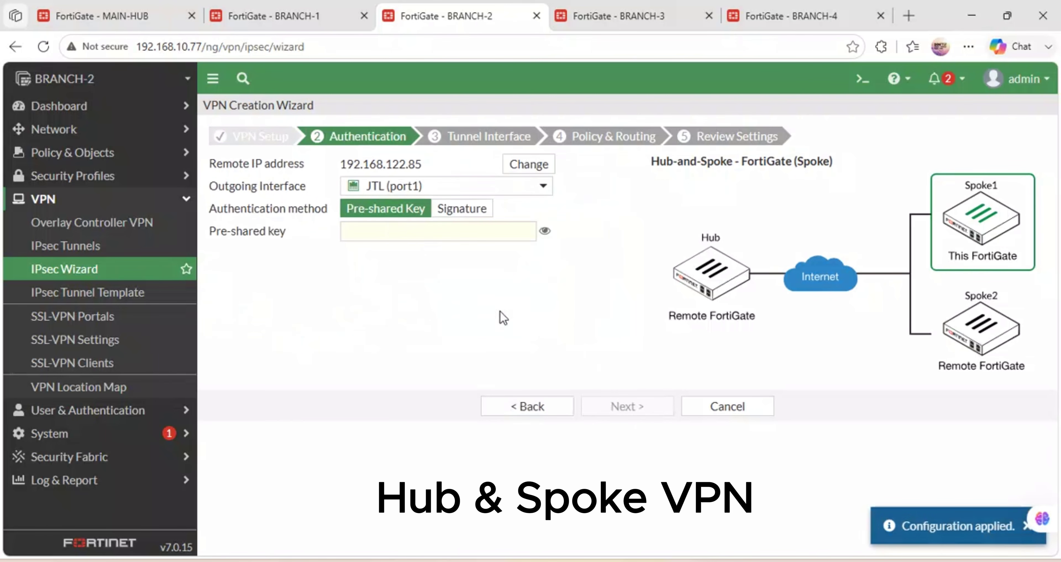
Enter the pre-shared key, set BRCH2-LAN (port2) as local interface, and create BRANCH2-VPN.
left_click(392, 229)
type("123")
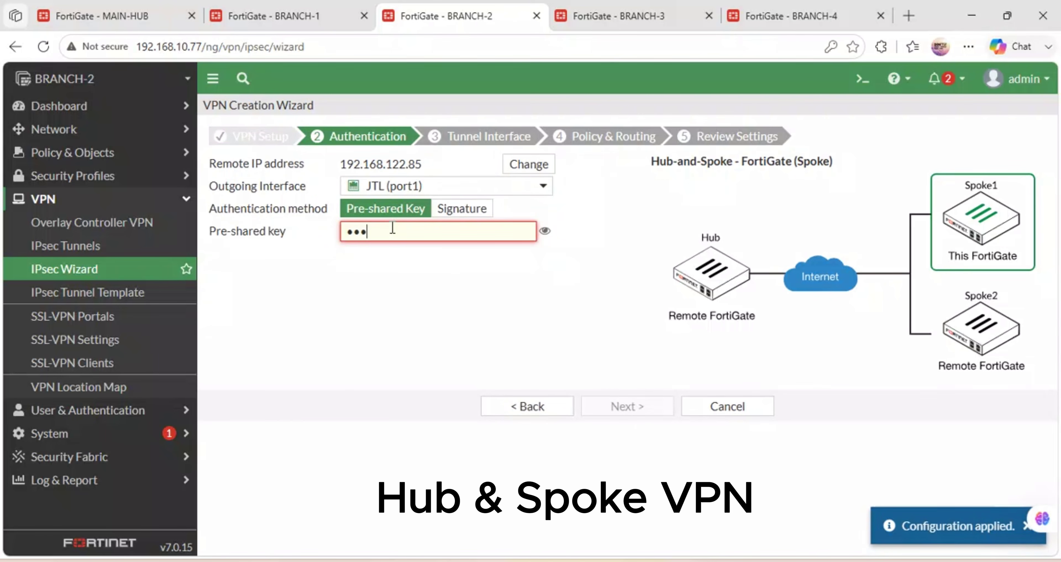
type("45678")
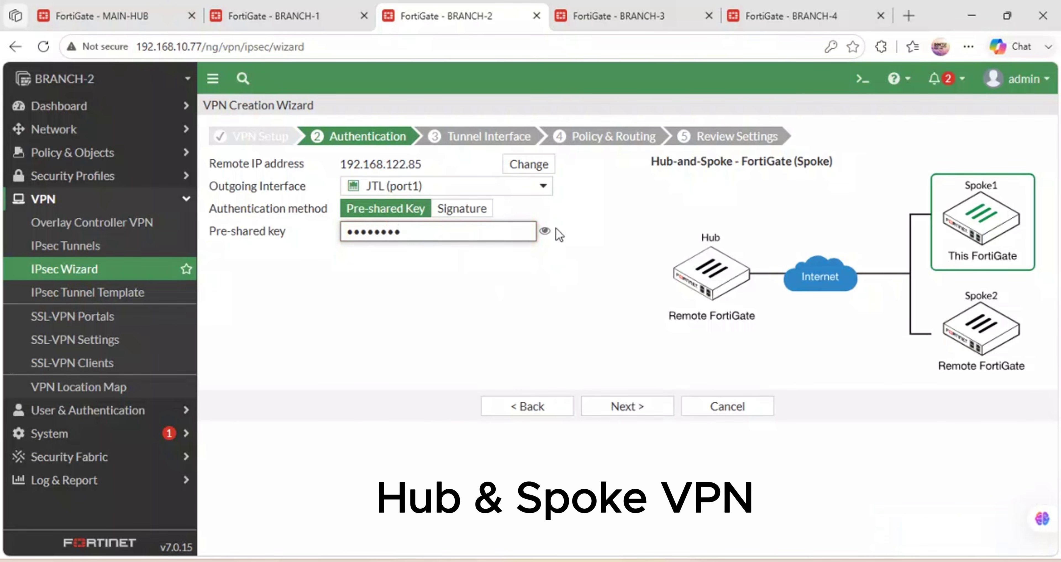
left_click(544, 231)
left_click(621, 408)
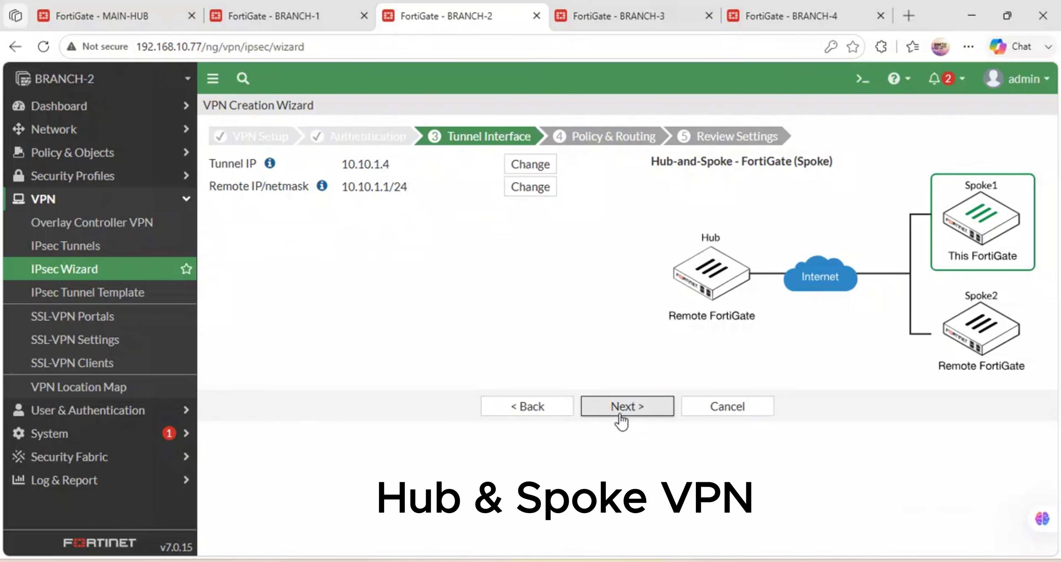
left_click(620, 406)
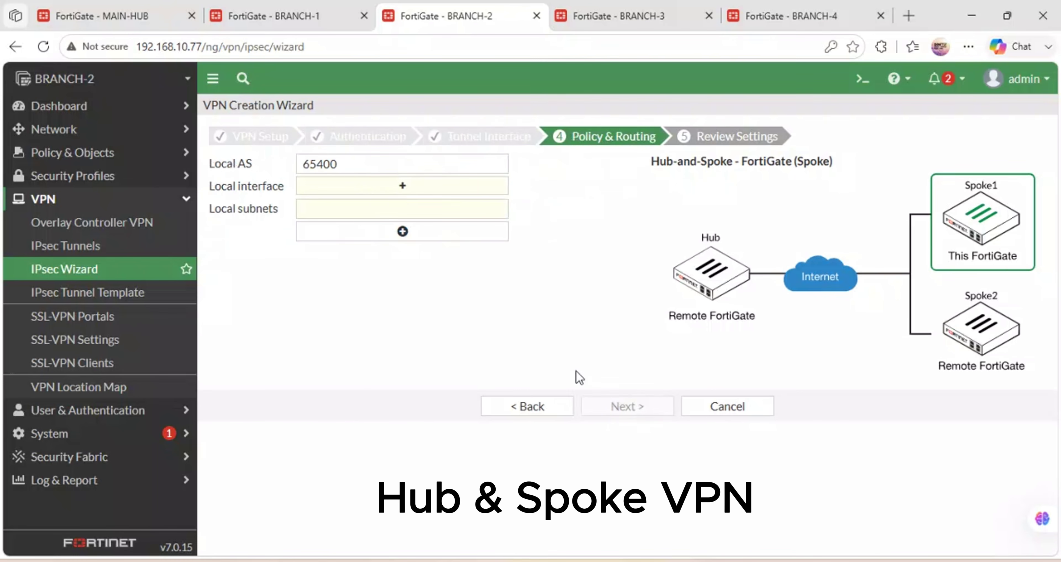
left_click(367, 190)
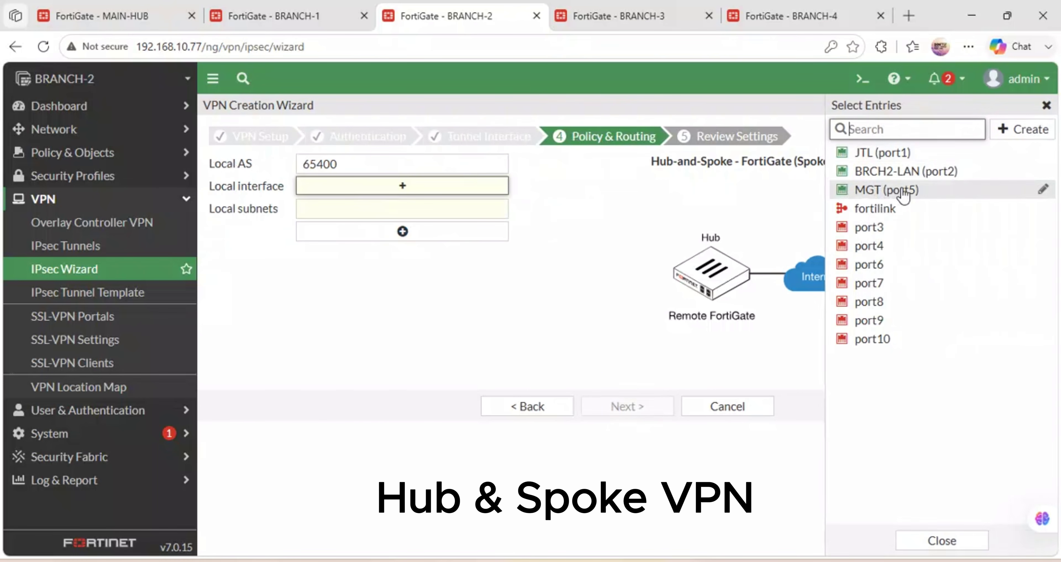
left_click(918, 178)
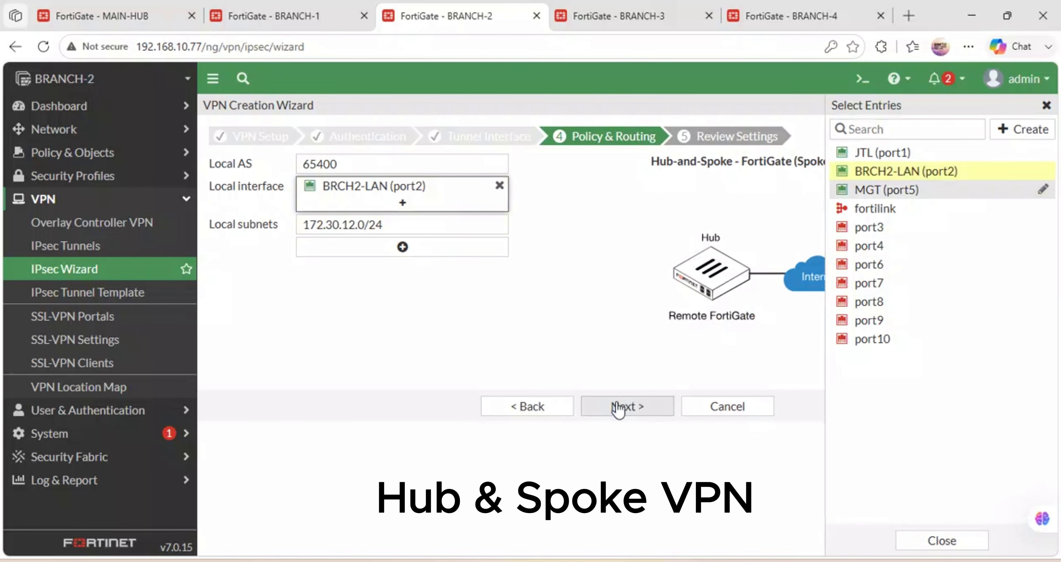
left_click(627, 408)
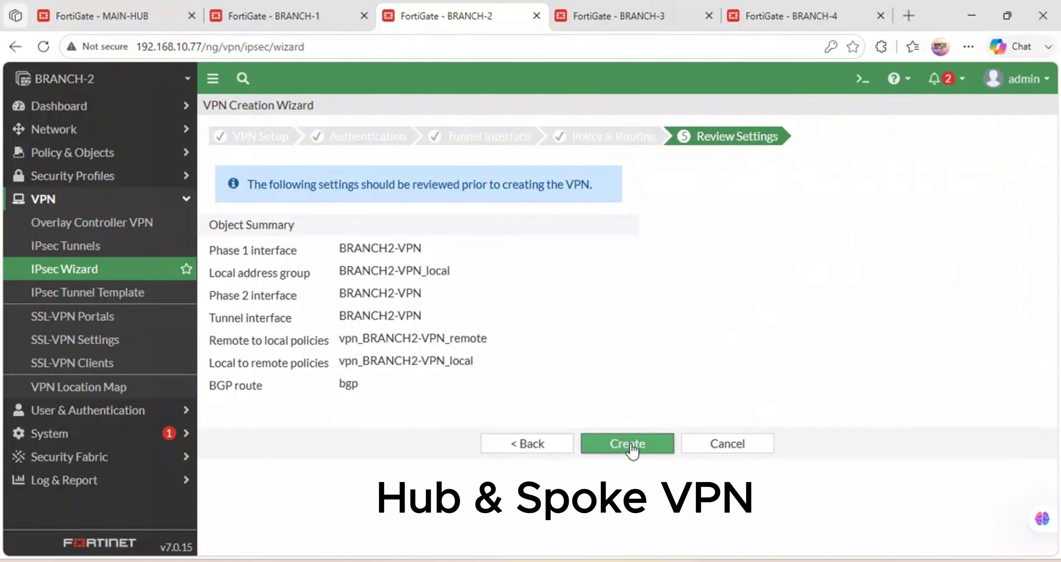
left_click(642, 441)
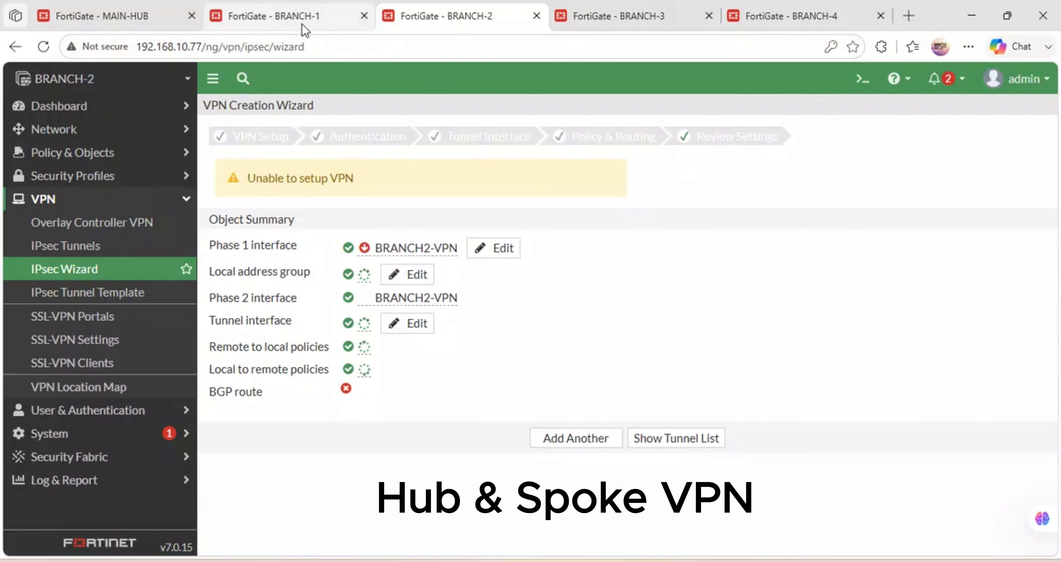
Copy the Spoke #3 configuration key from MAIN-HUB's spoke summary.
left_click(117, 4)
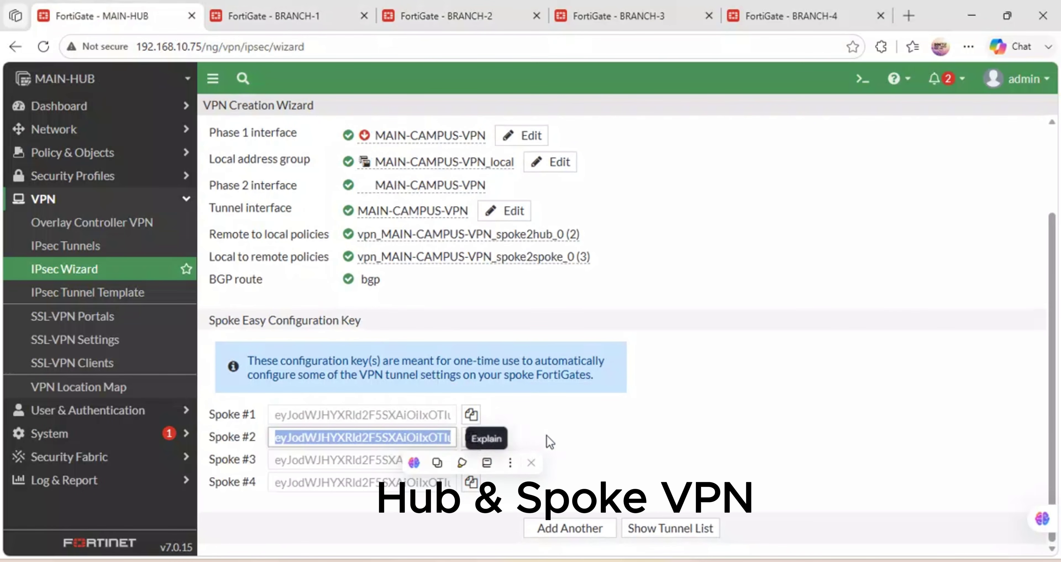
left_click(558, 434)
left_click(471, 459)
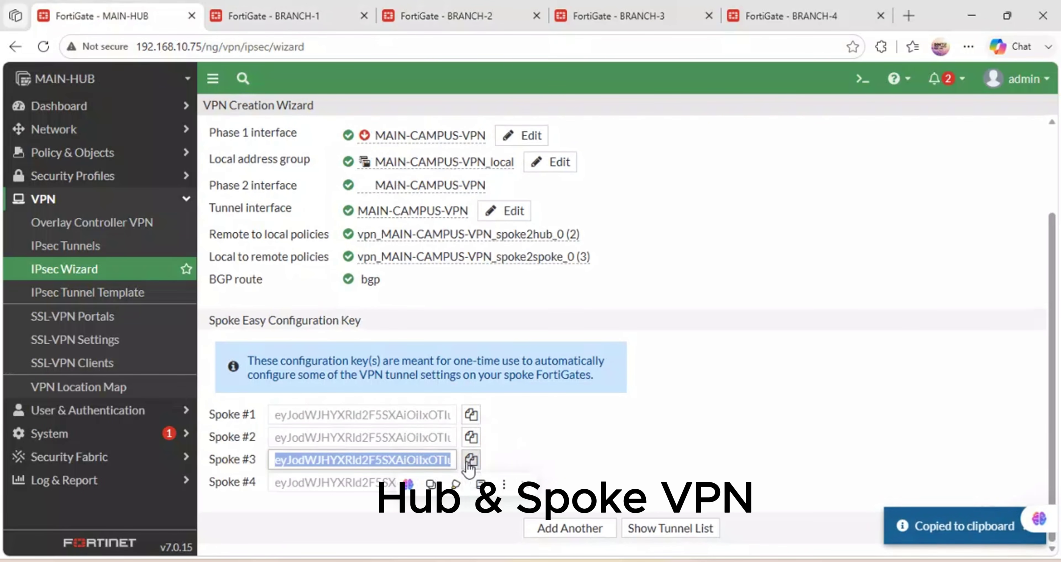
left_click(471, 459)
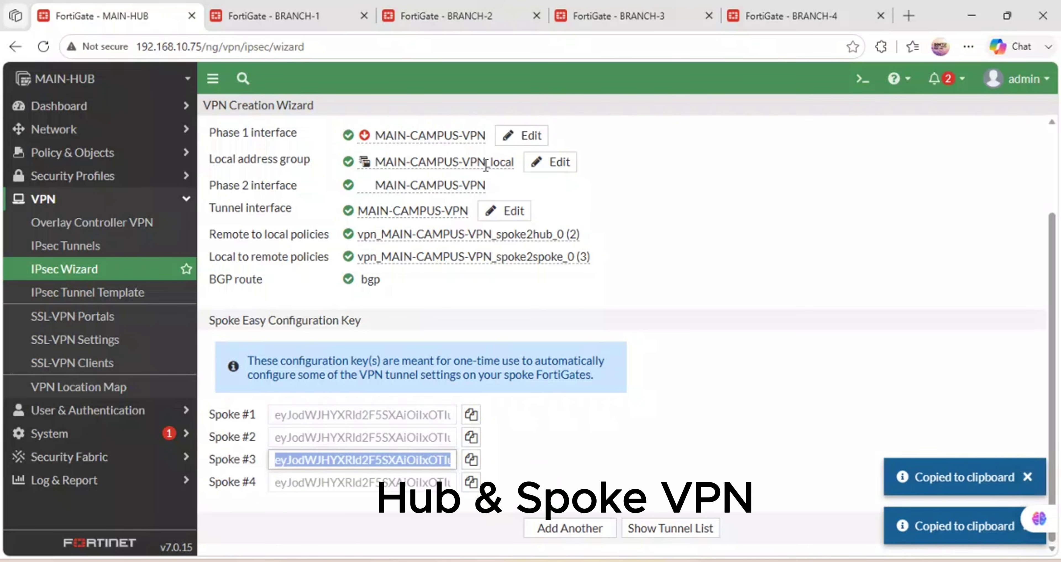
On BRANCH-3, start a new IPsec tunnel named BRANHC3 in the wizard.
left_click(640, 9)
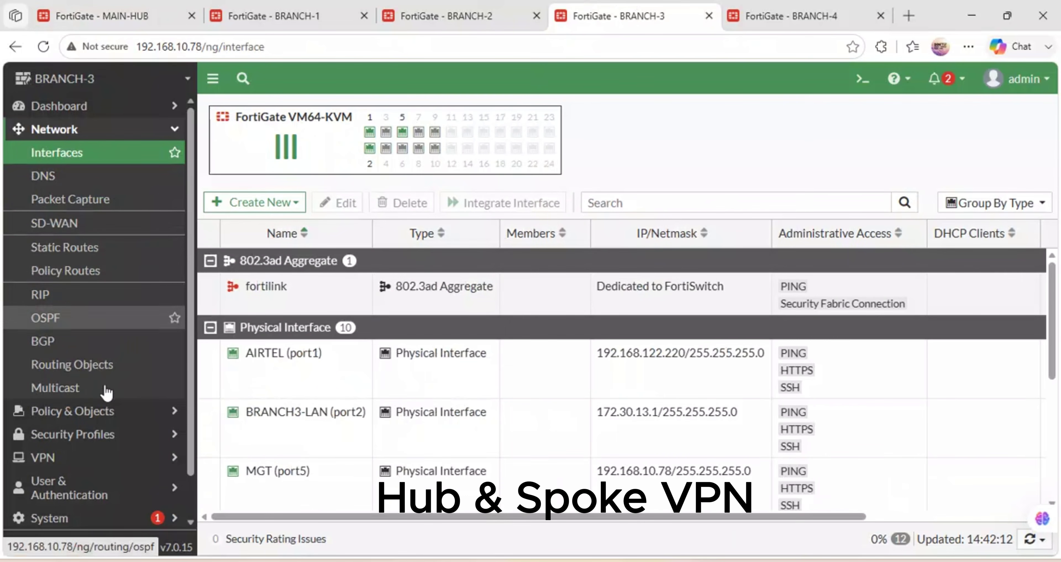
left_click(78, 457)
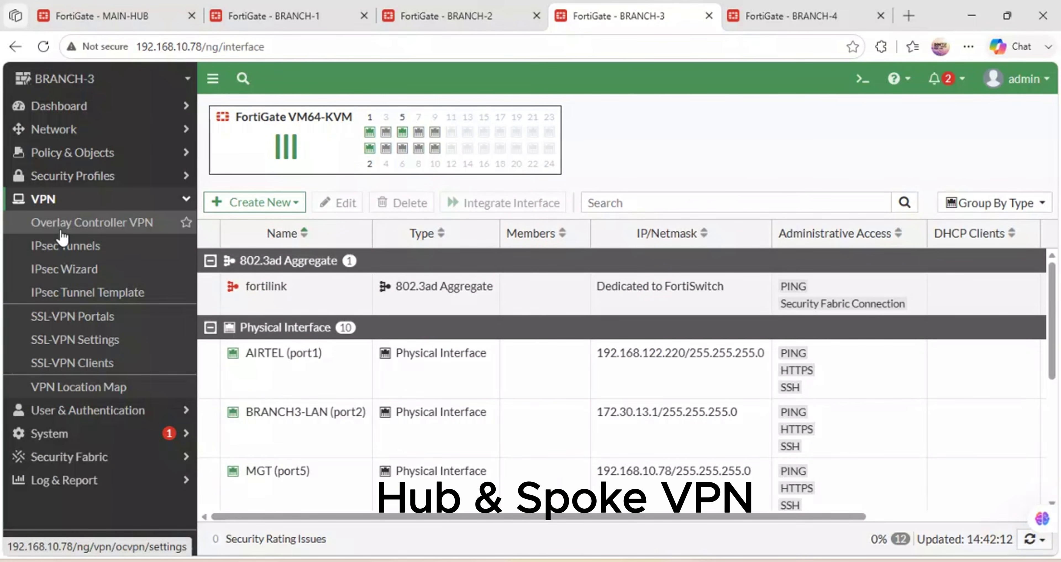
left_click(93, 243)
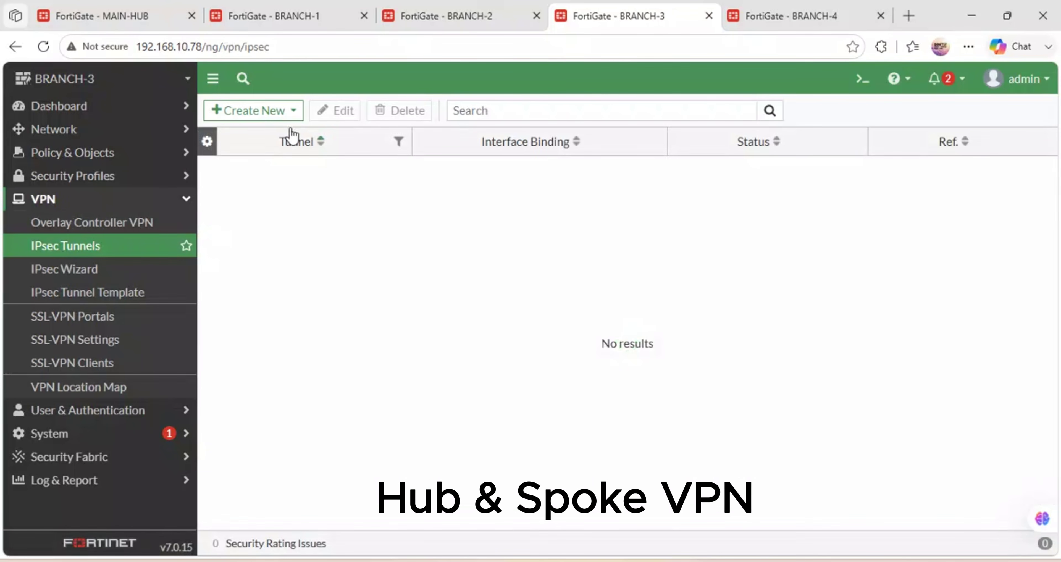
left_click(290, 116)
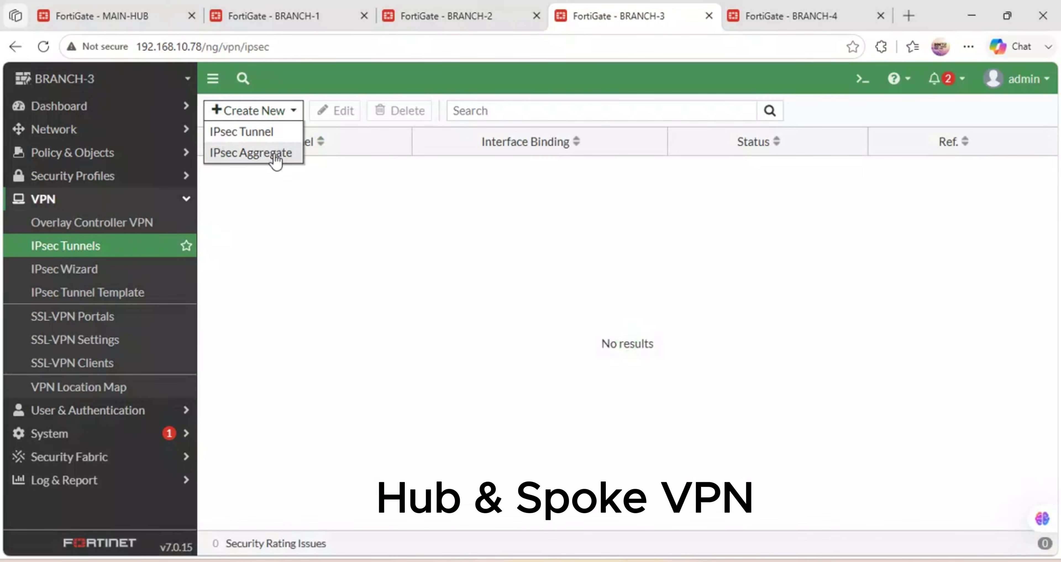
left_click(255, 132)
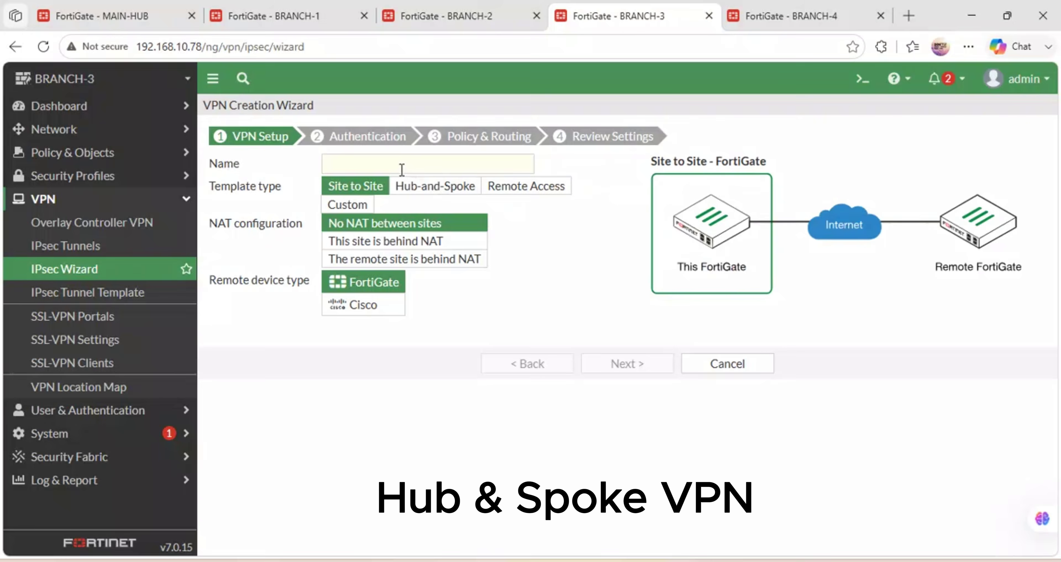
left_click(392, 163)
type("BRANC3-VPN")
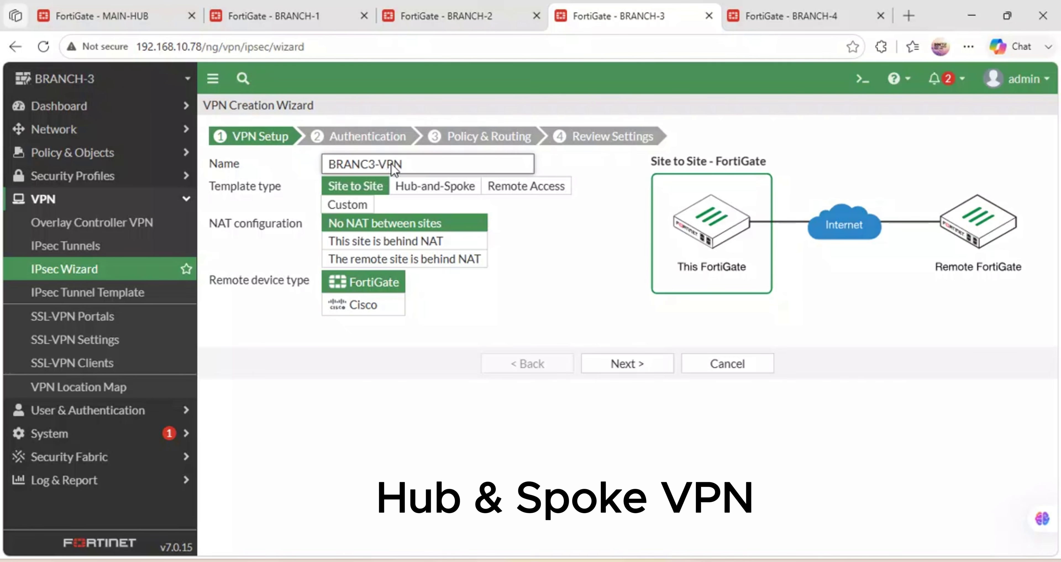
left_click(365, 164)
type("H")
Make it a Hub-and-Spoke spoke by applying the pasted Spoke #3 easy configuration key.
left_click(433, 190)
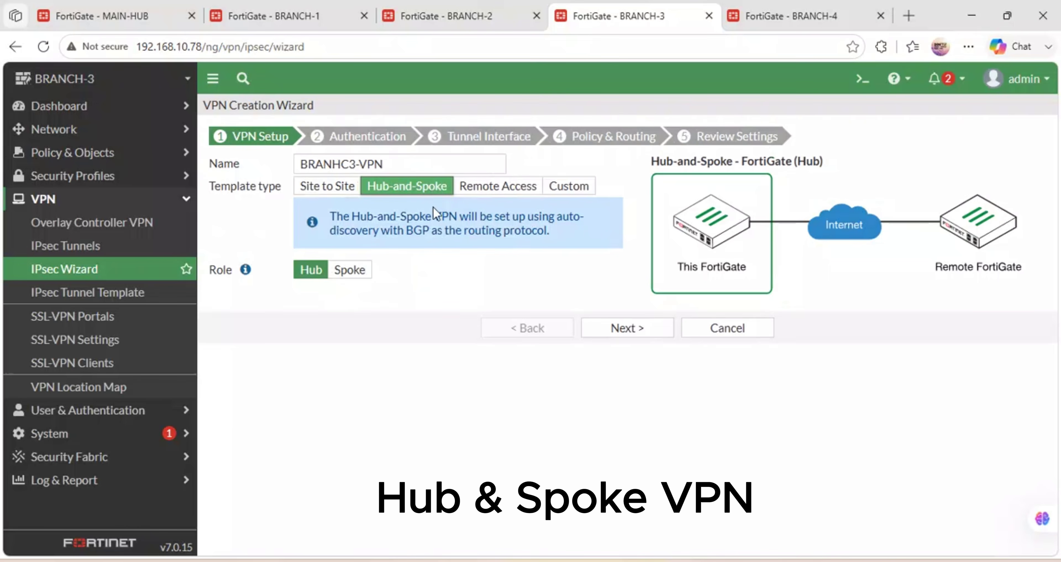
left_click(355, 268)
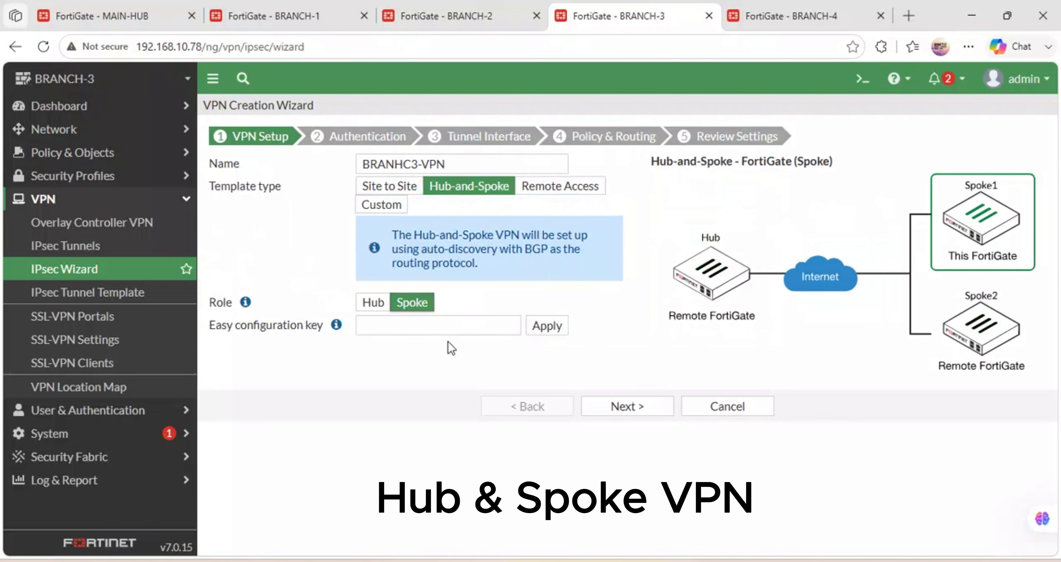
left_click(427, 332)
key("ctrl+v")
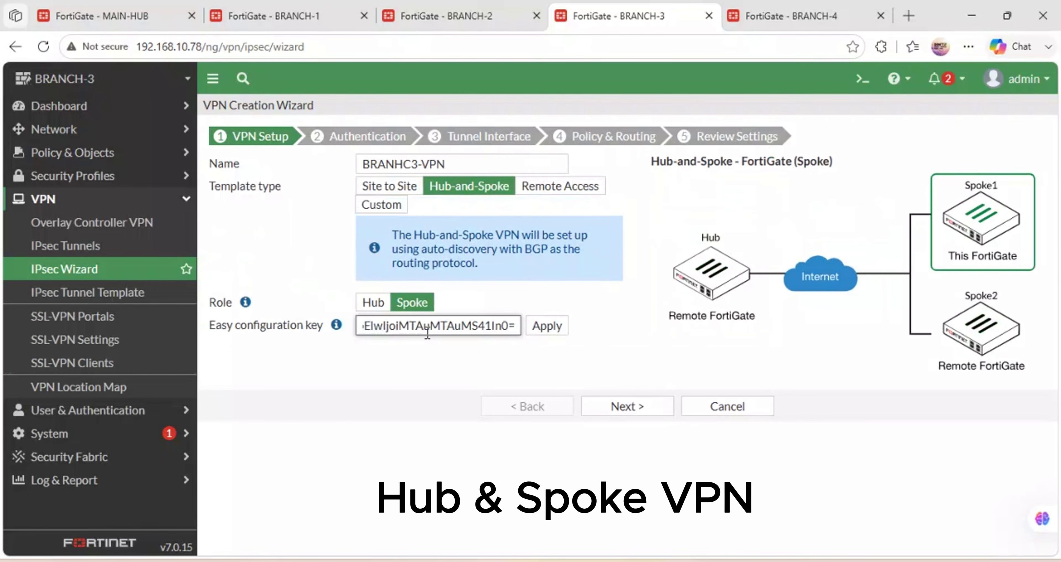
left_click(546, 336)
left_click(547, 340)
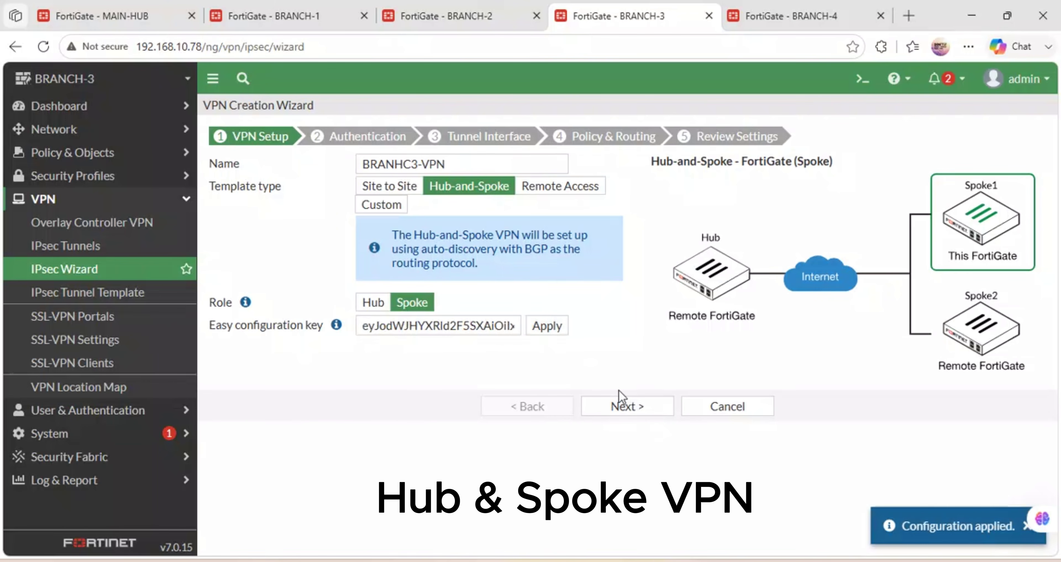
left_click(636, 410)
Enter the pre-shared key, set BRANCH3-LAN (port2) as local interface, and create BRANHC3-VPN.
left_click(401, 238)
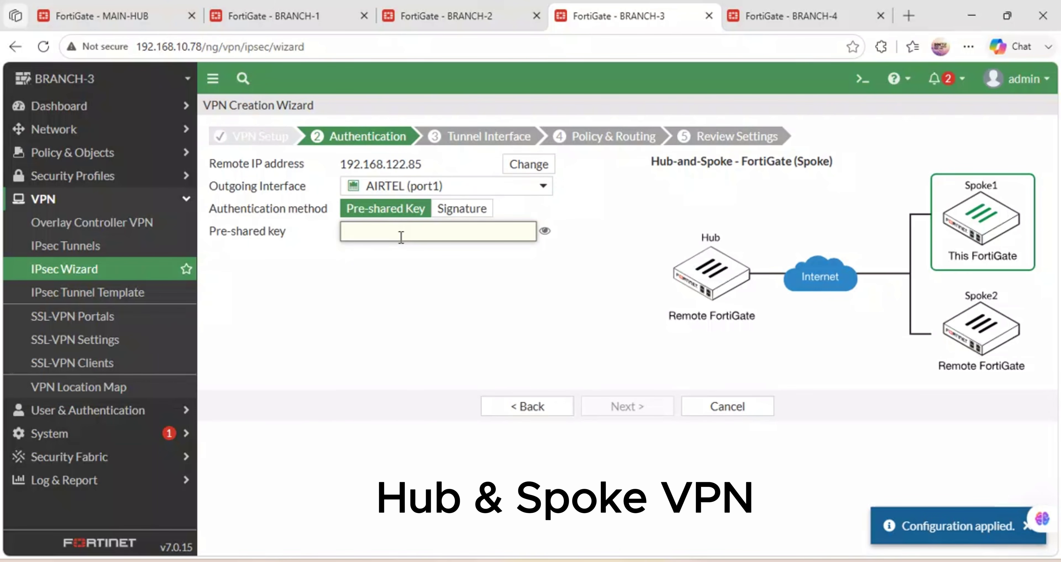
type("fortine")
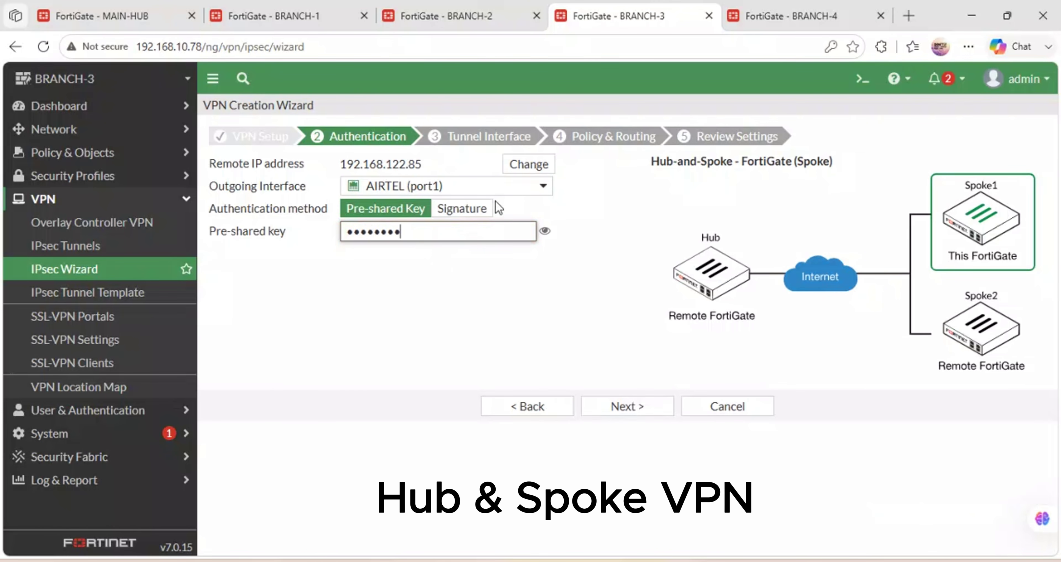
left_click(624, 407)
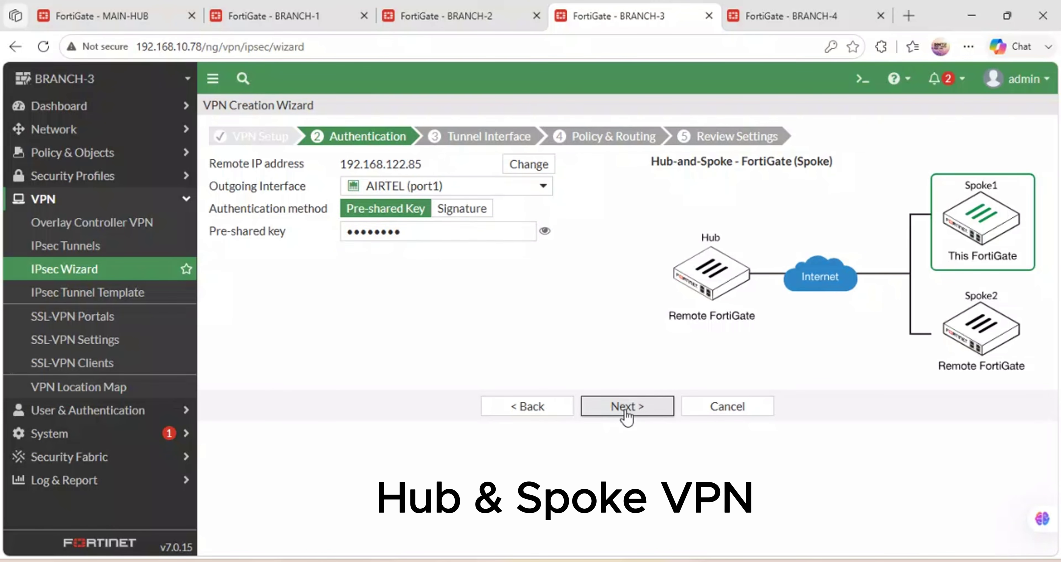
left_click(625, 406)
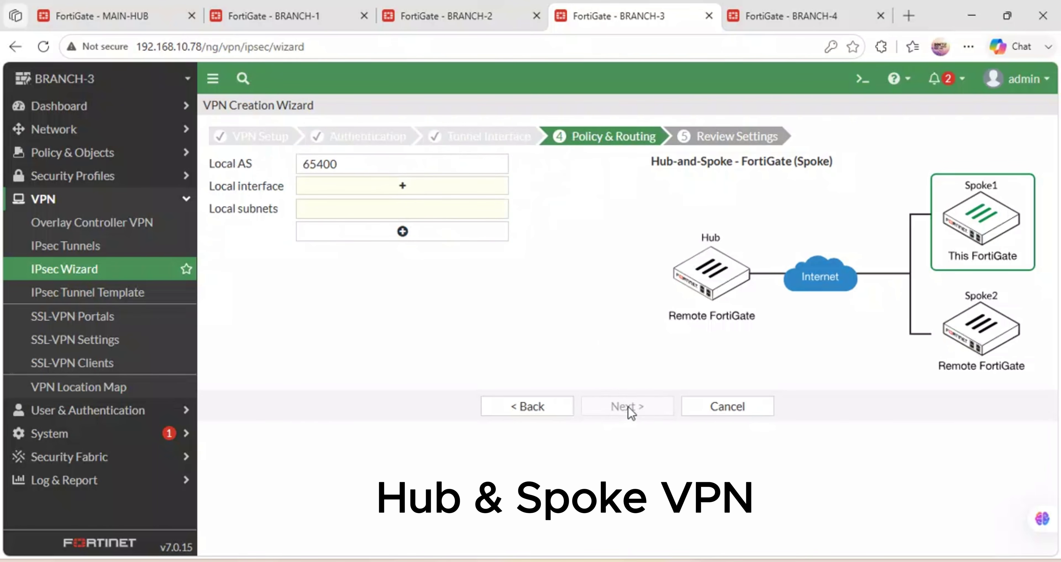
left_click(389, 188)
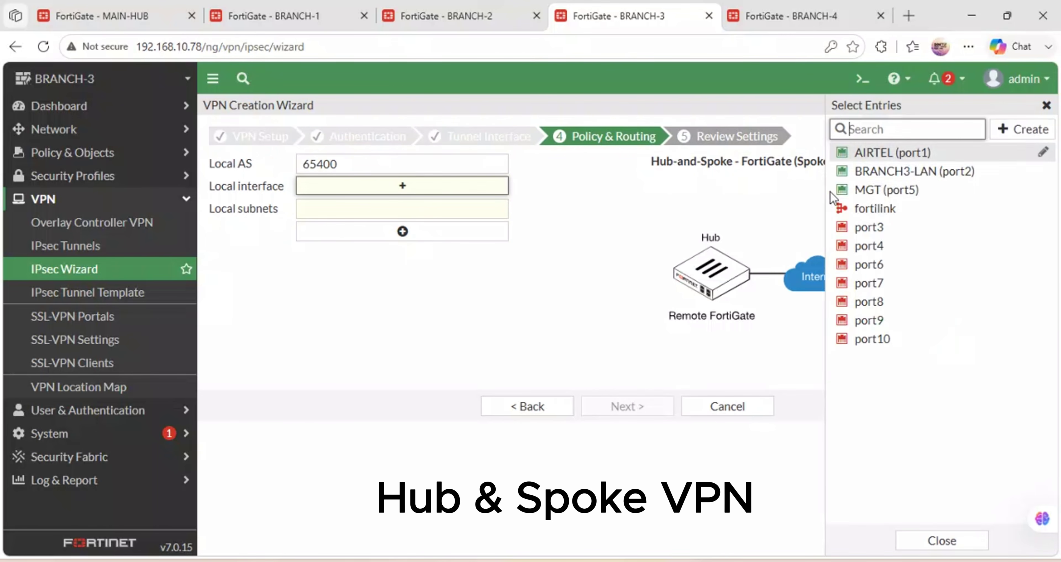
left_click(880, 172)
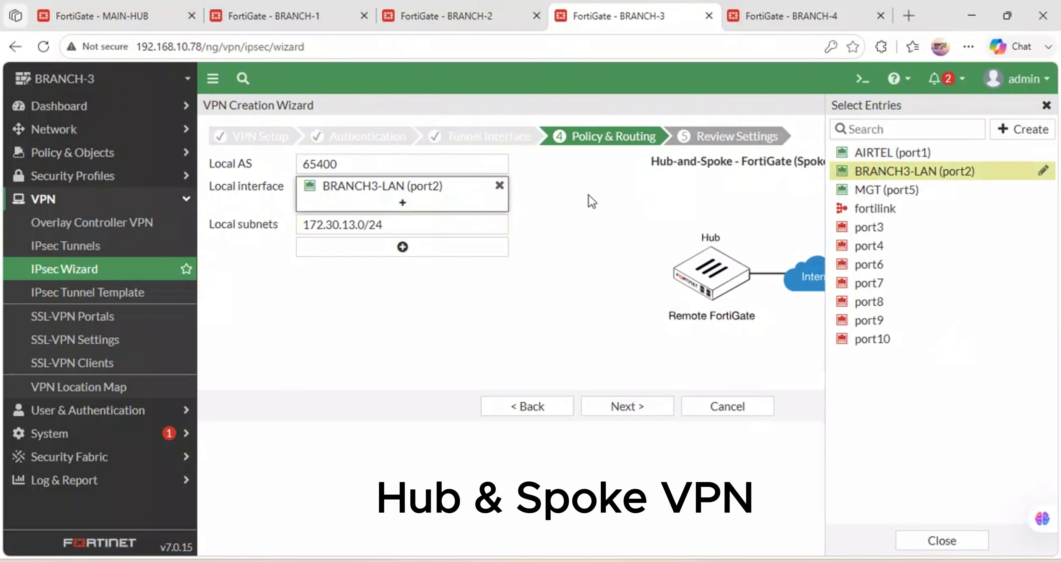
left_click(634, 407)
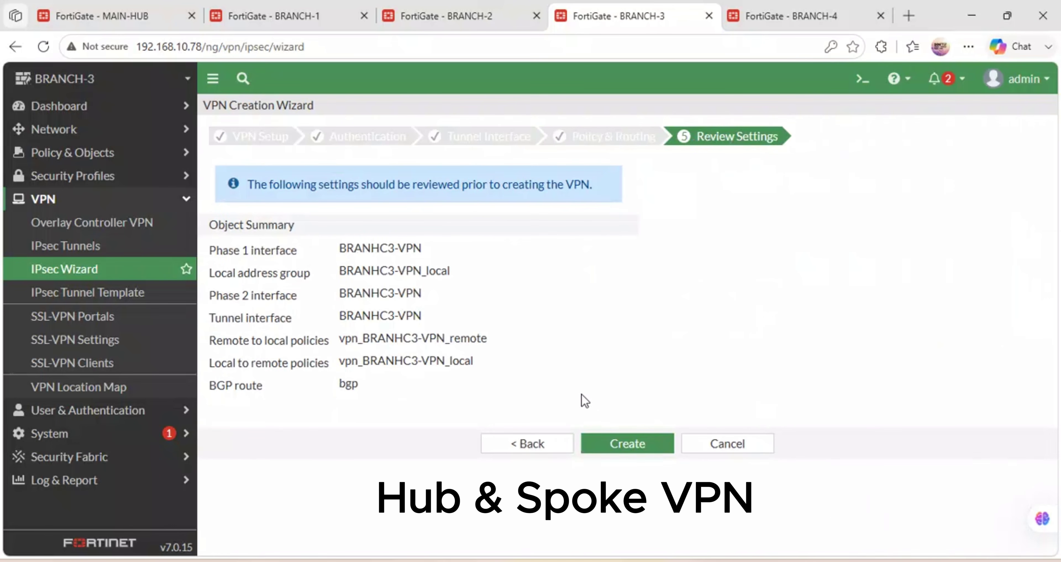
left_click(610, 449)
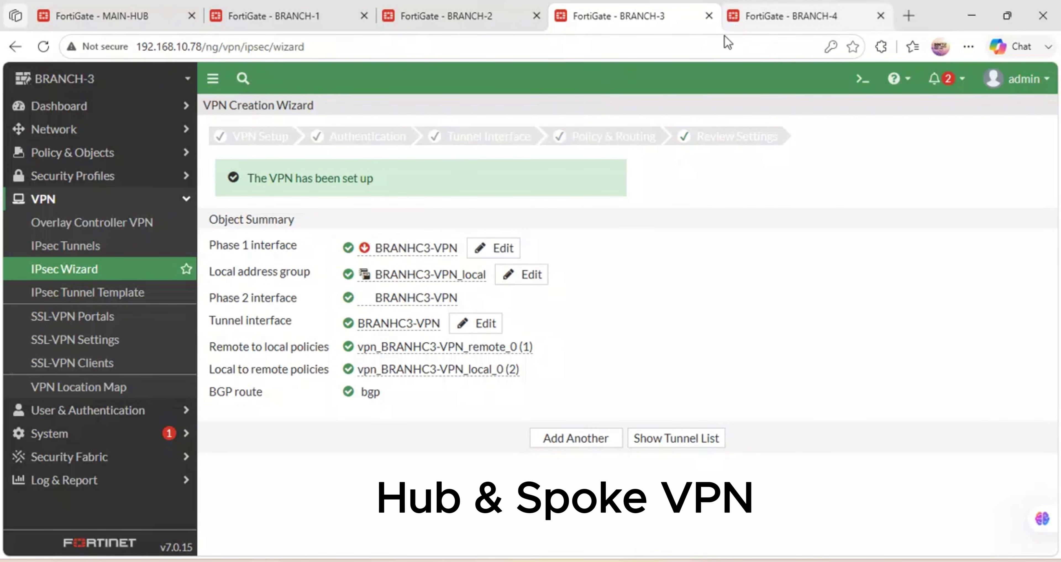
Copy the Spoke #4 configuration key from MAIN-HUB's spoke summary.
left_click(113, 12)
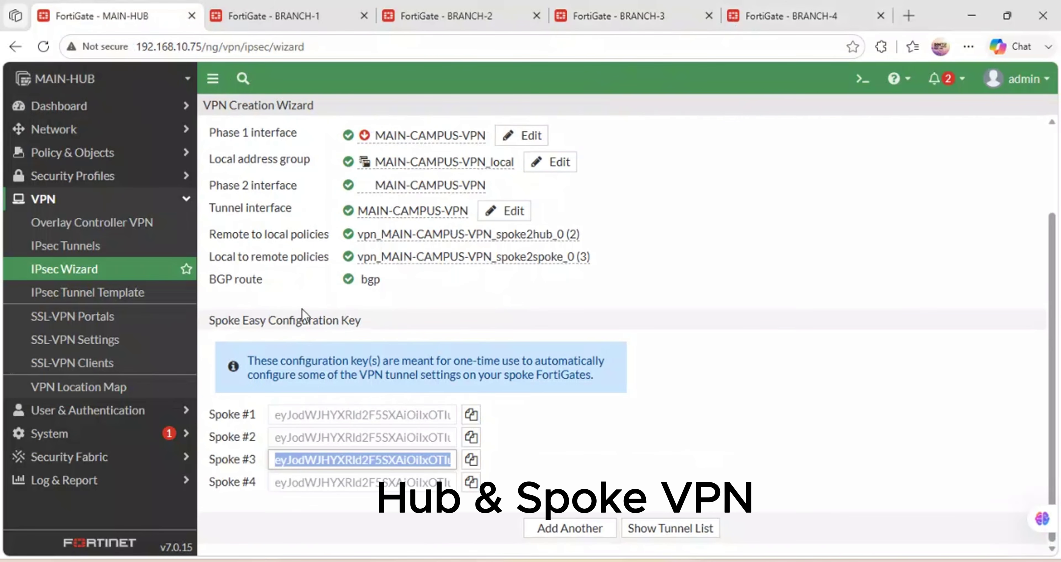
left_click(551, 458)
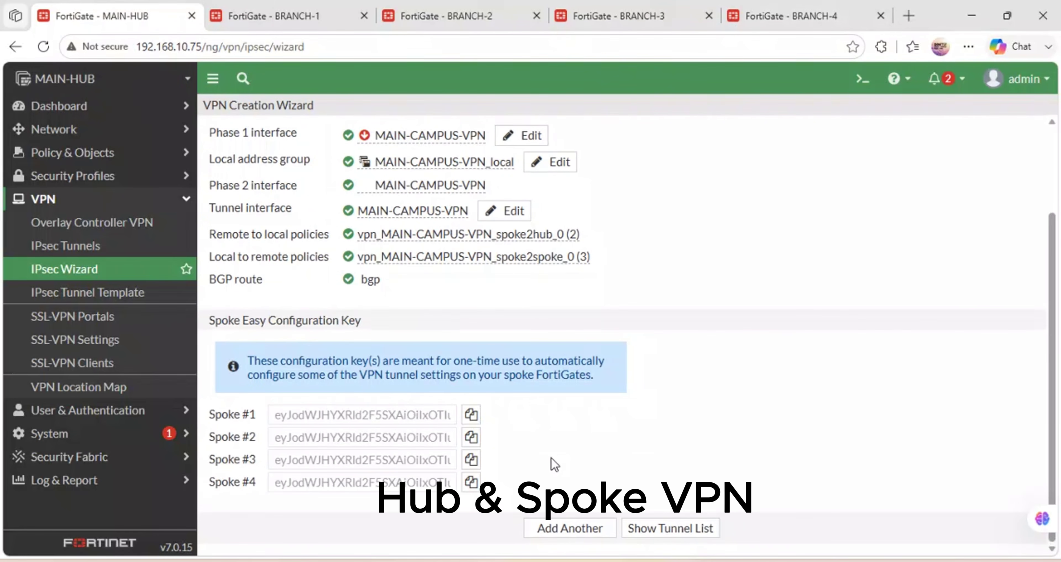
left_click(471, 482)
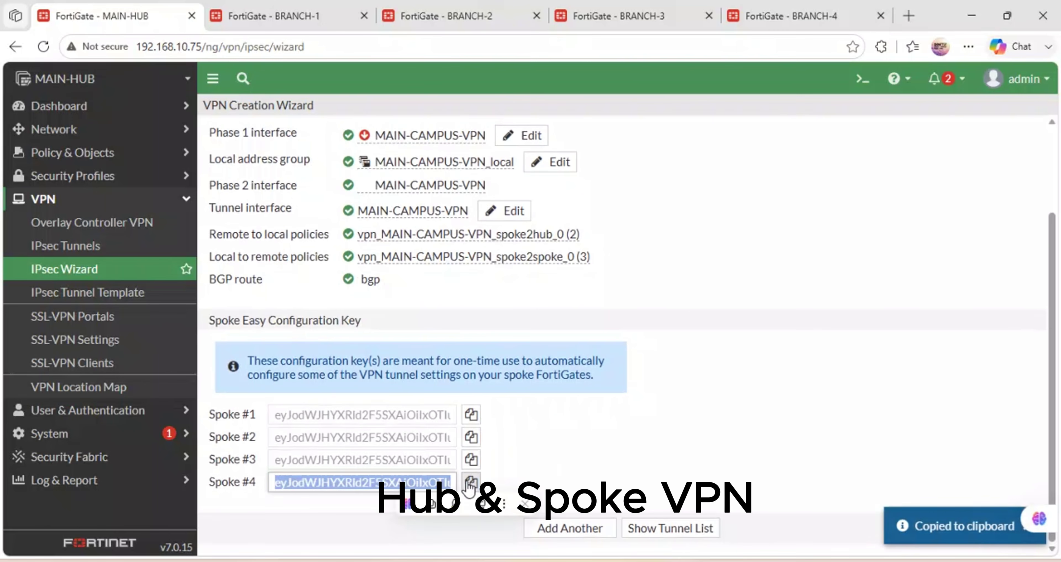
On BRANCH-4, start a new IPsec tunnel named BRANCH4-VPN in the wizard.
left_click(778, 16)
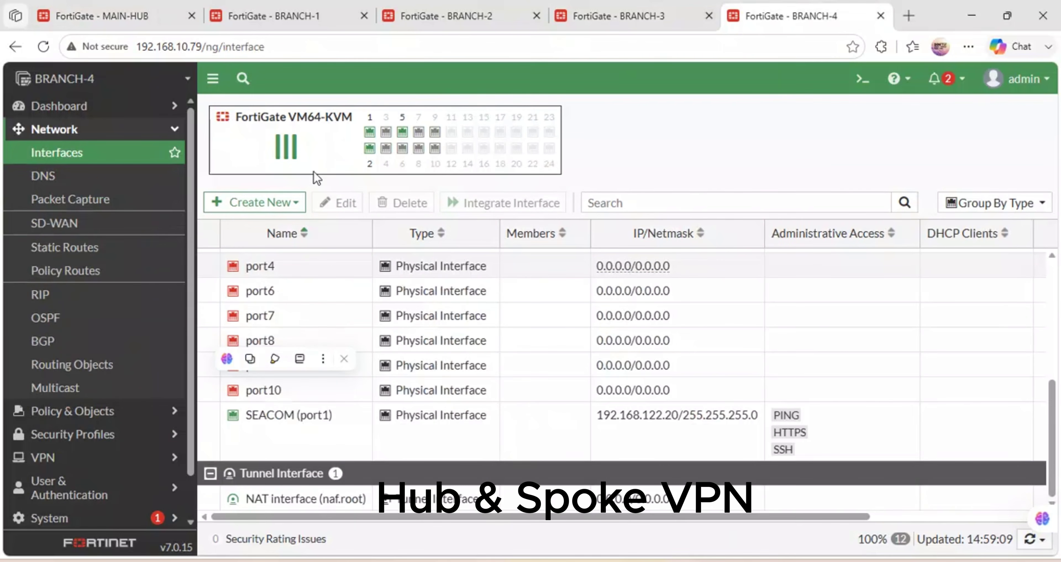
left_click(72, 456)
left_click(84, 251)
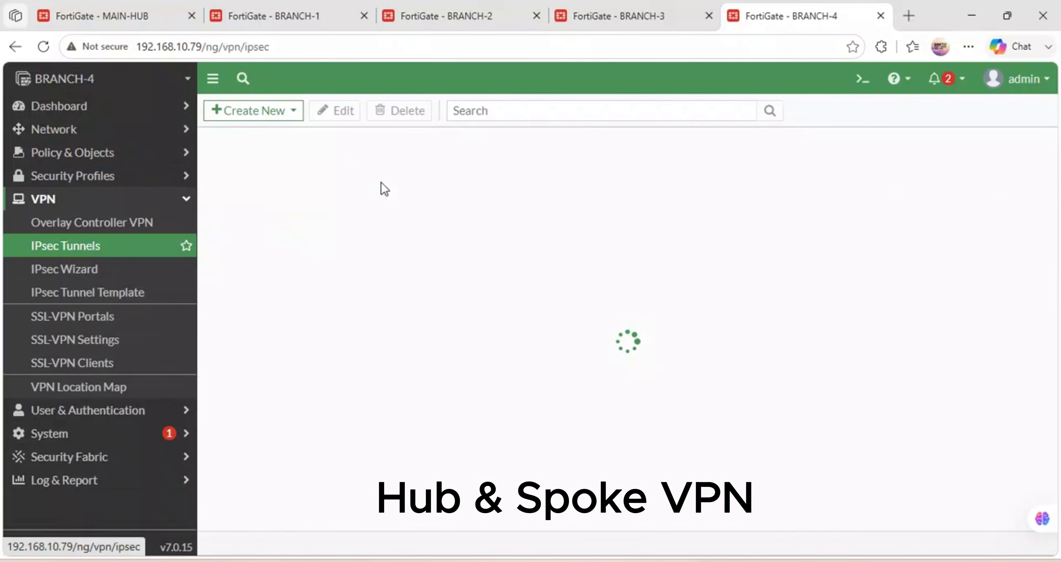
left_click(281, 110)
left_click(275, 136)
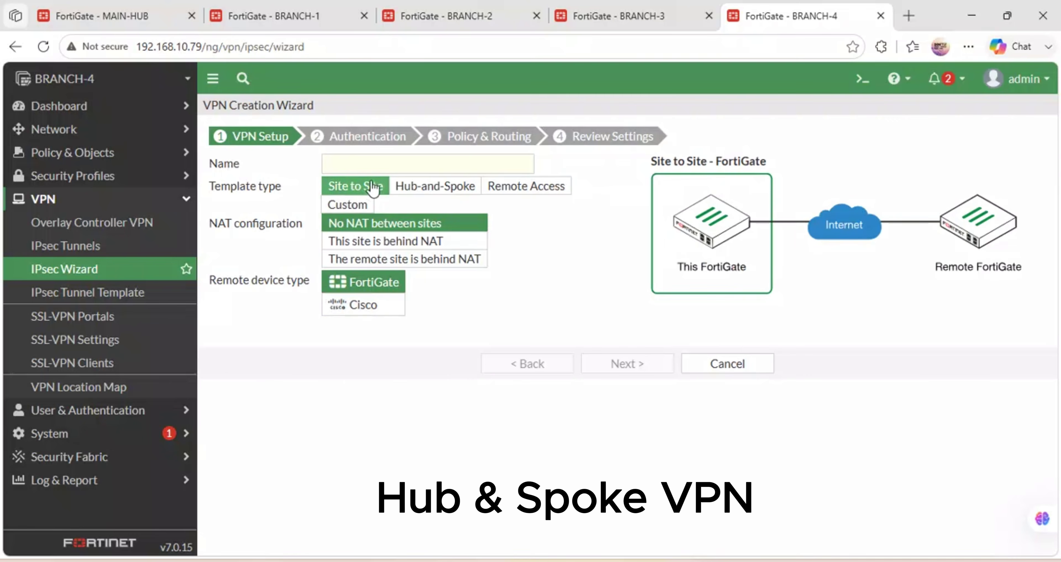
left_click(361, 164)
type("BR")
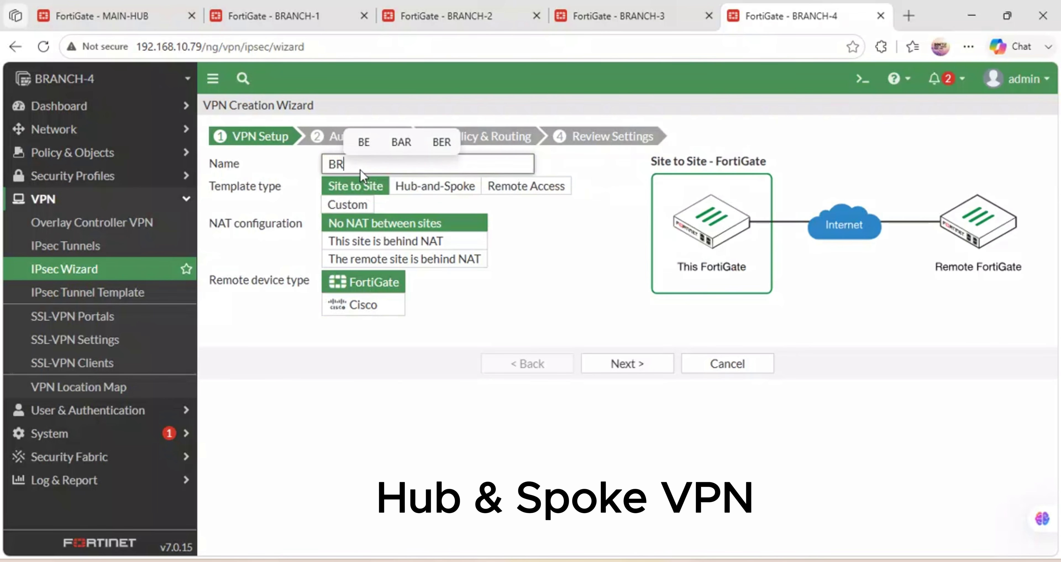
type("ANCH4")
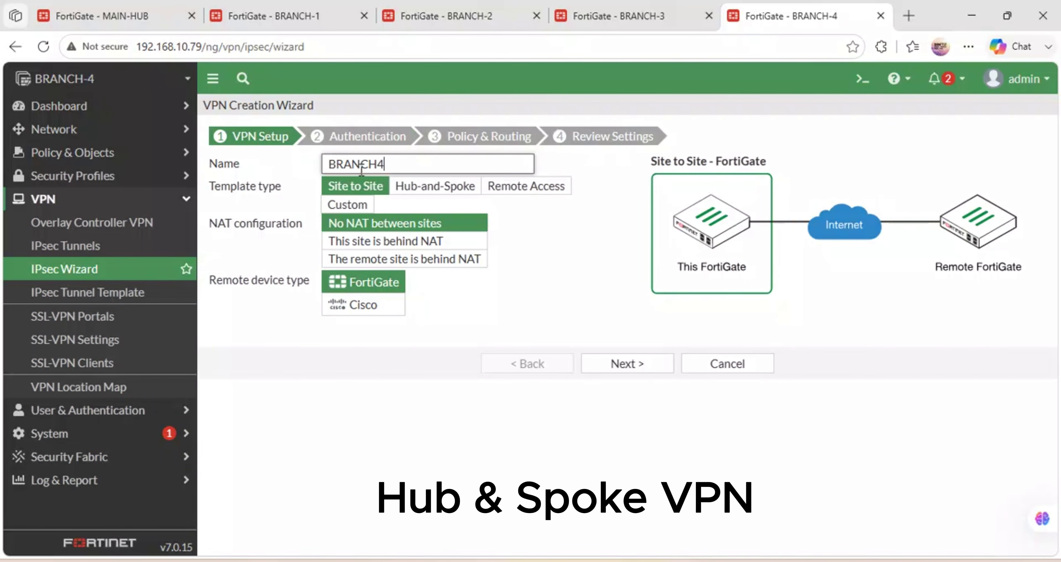
type("-VPN")
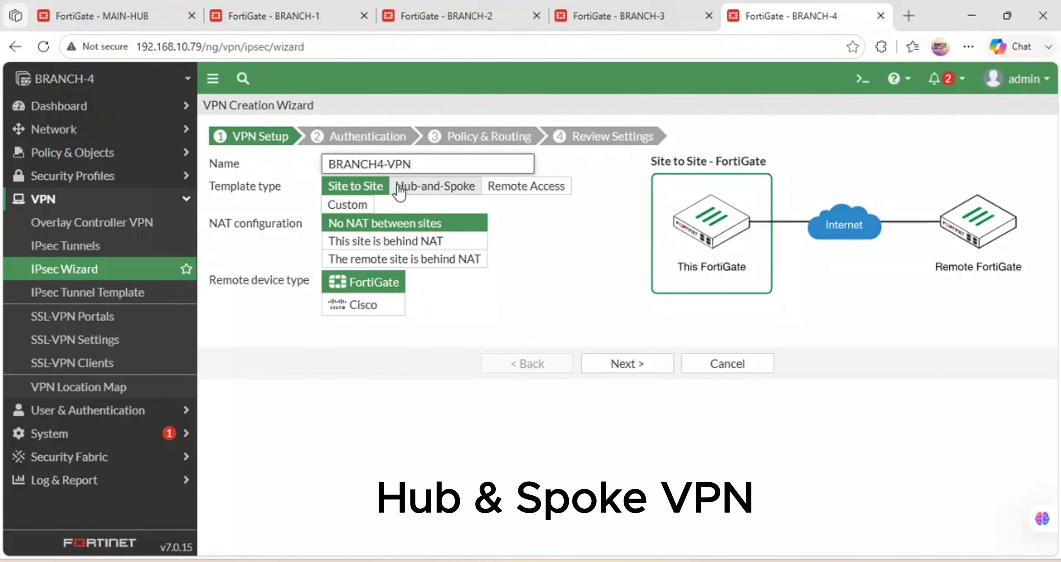
Make it a Hub-and-Spoke spoke by applying the pasted Spoke #4 easy configuration key.
left_click(435, 188)
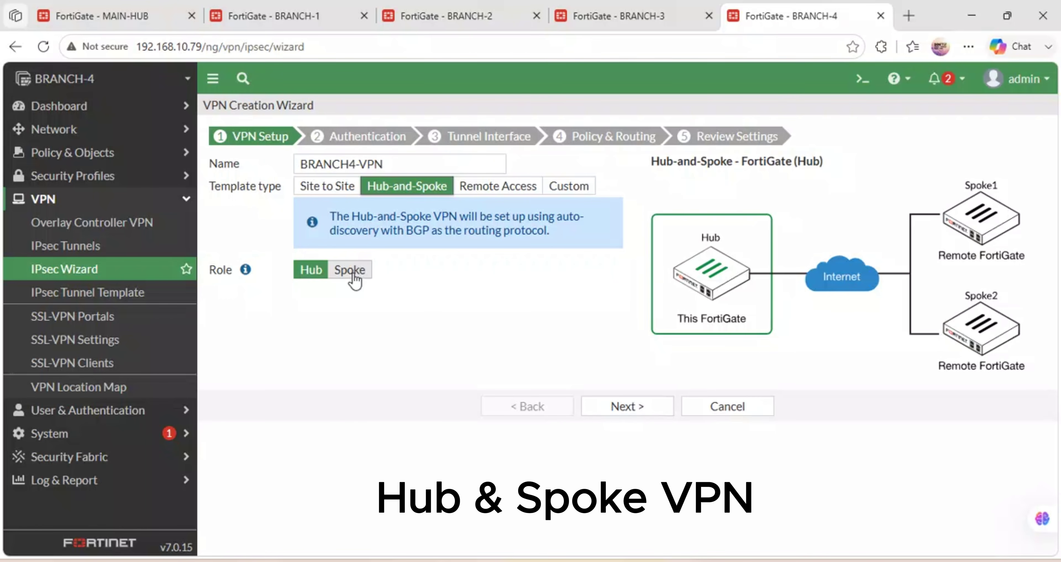
left_click(350, 271)
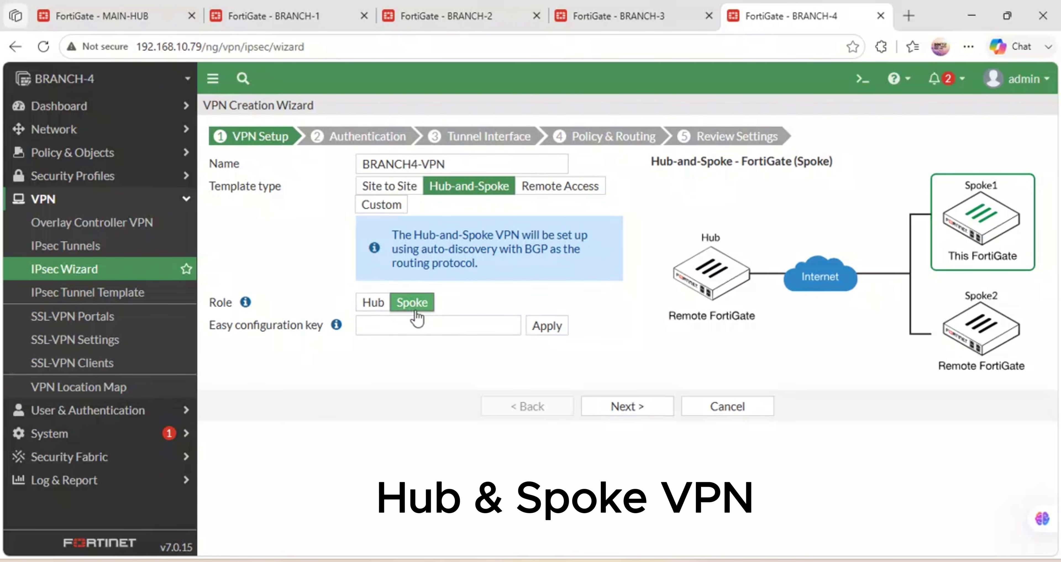
left_click(398, 323)
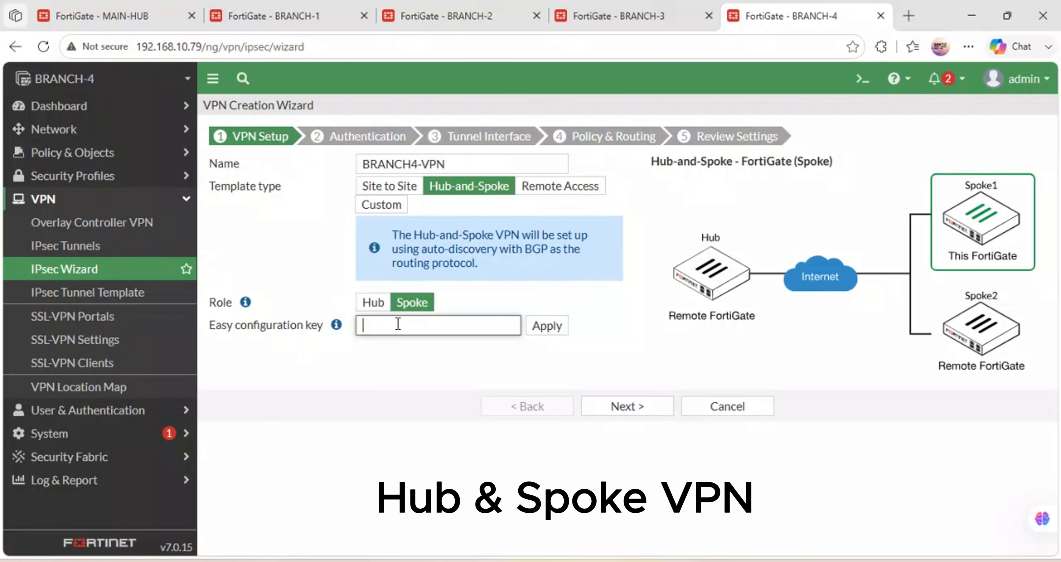
key("ctrl+v")
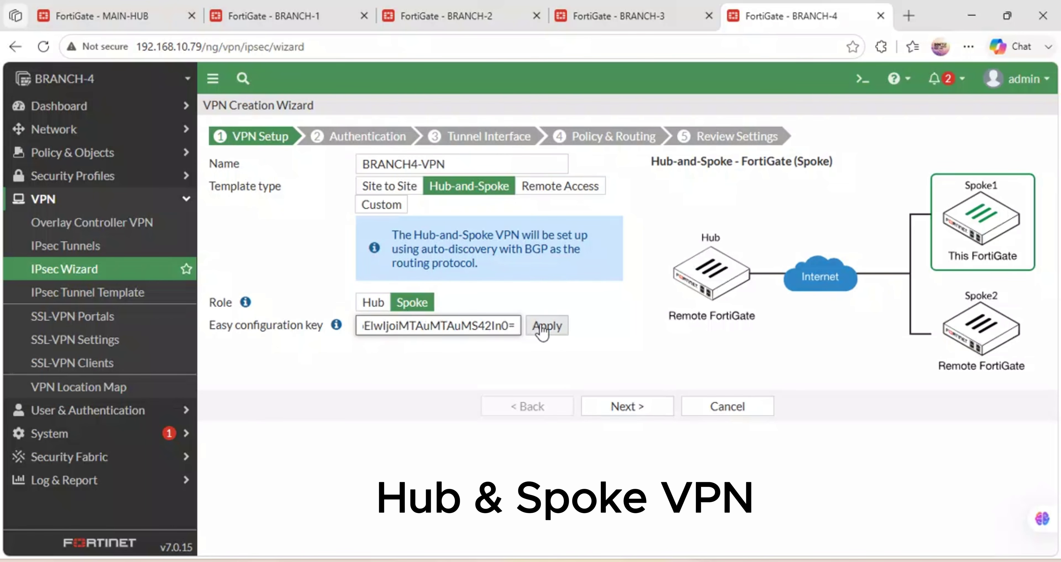
left_click(544, 326)
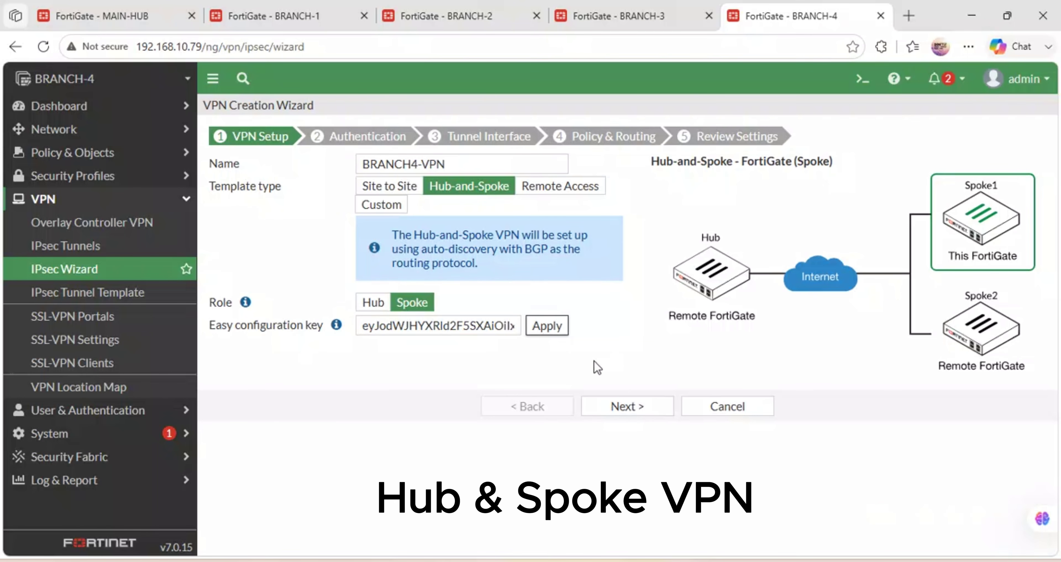
left_click(552, 331)
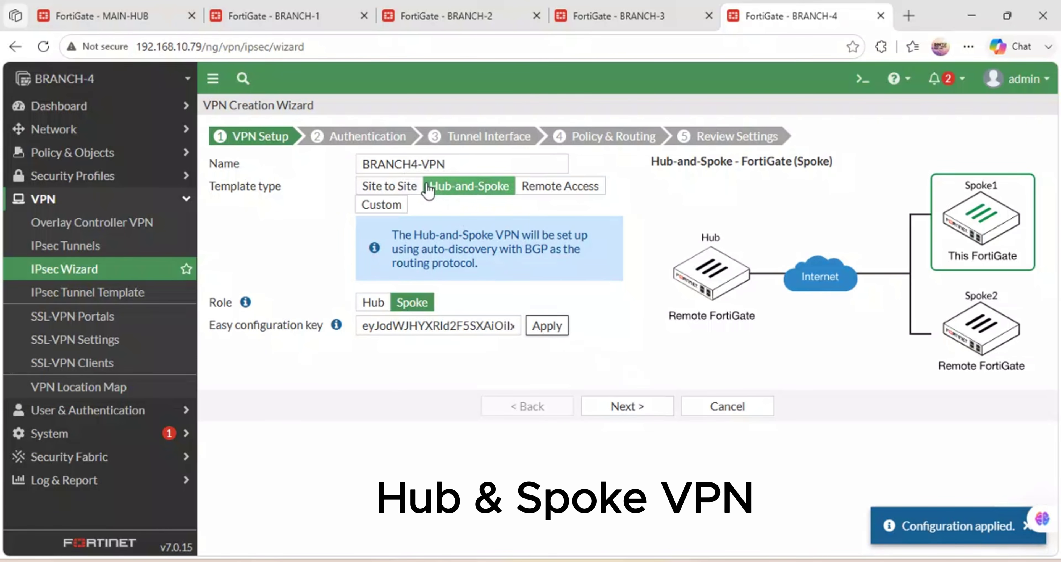
left_click(627, 406)
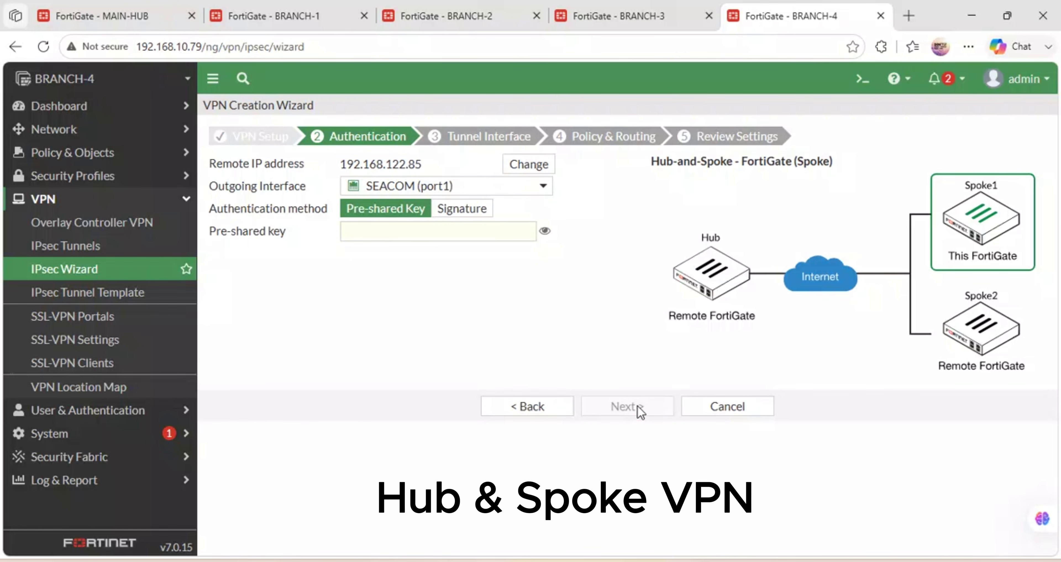
Enter and verify the pre-shared key, then add BRANCH4-LAN (port2) as local interface.
left_click(384, 234)
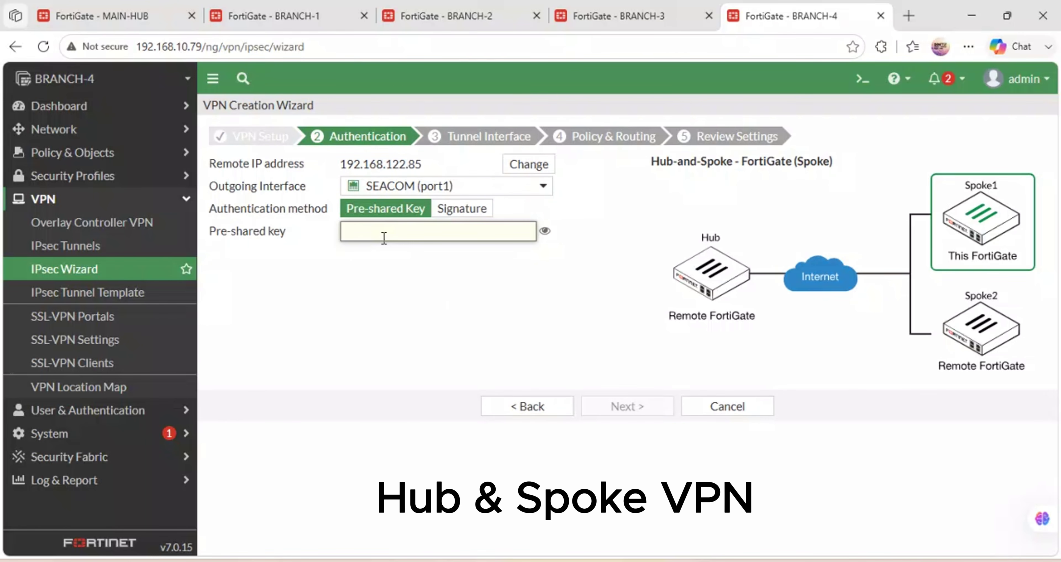
type("forti")
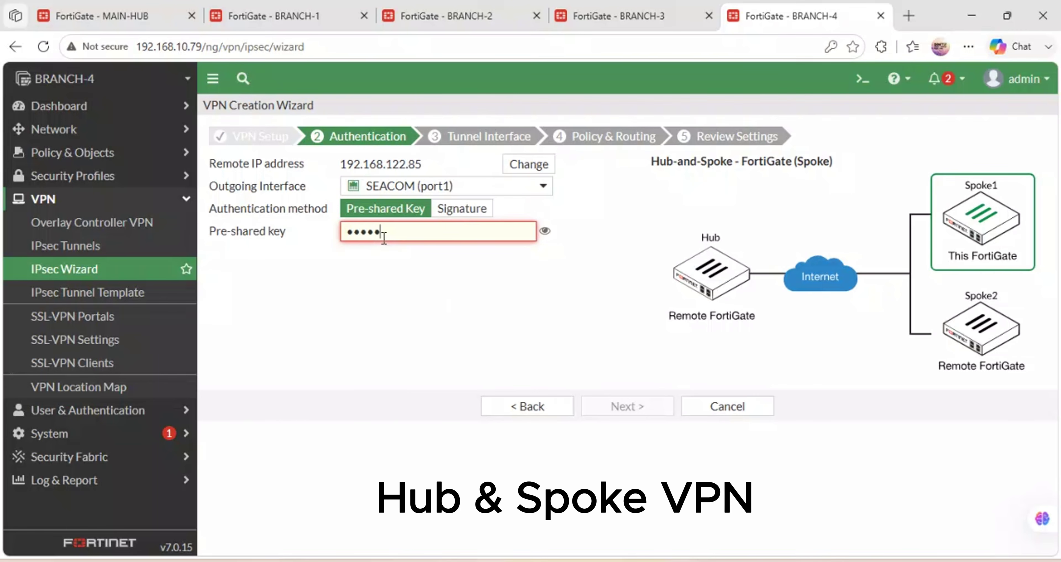
type("net")
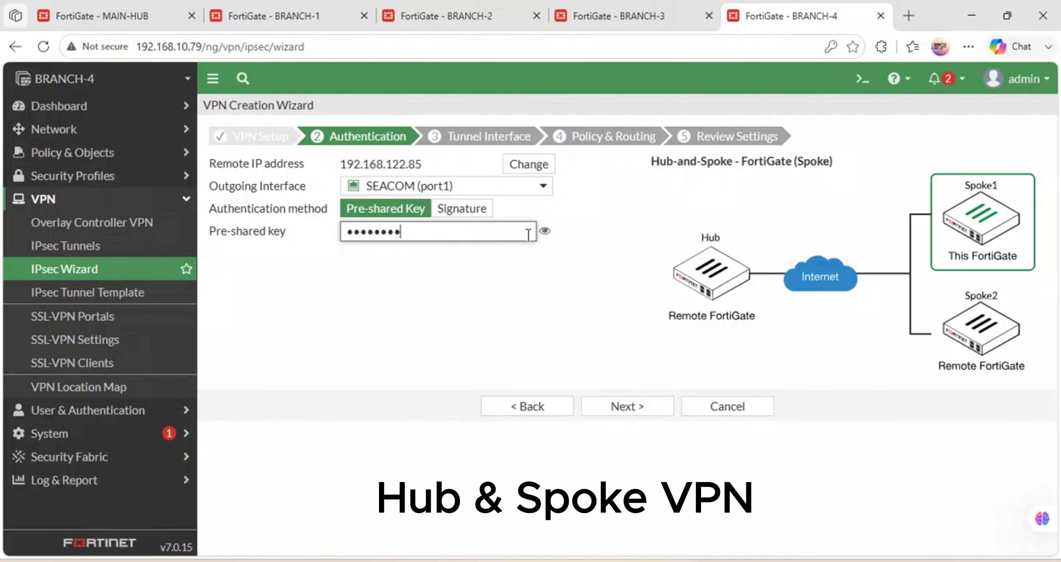
left_click(545, 231)
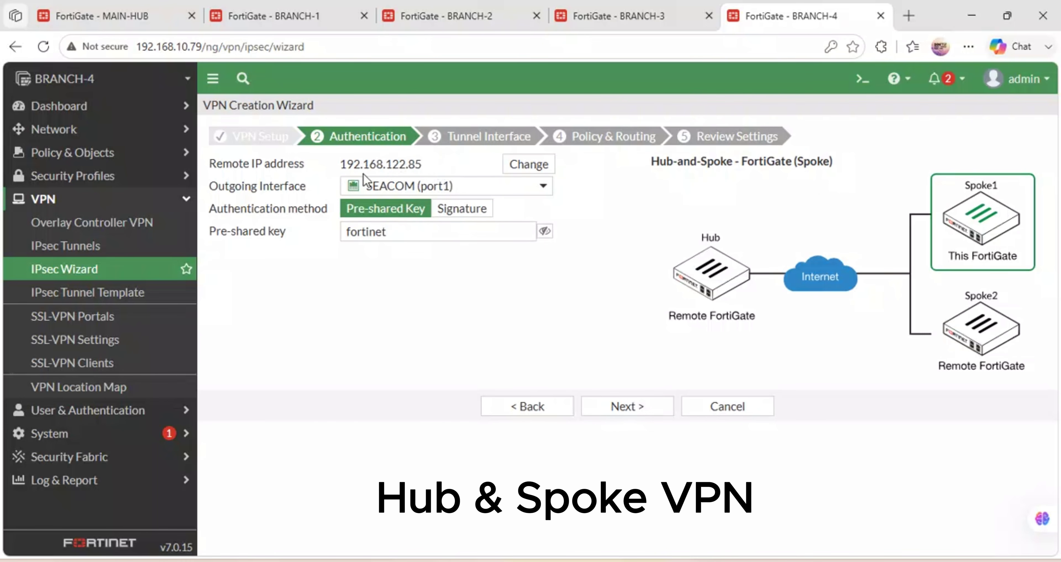
left_click(616, 407)
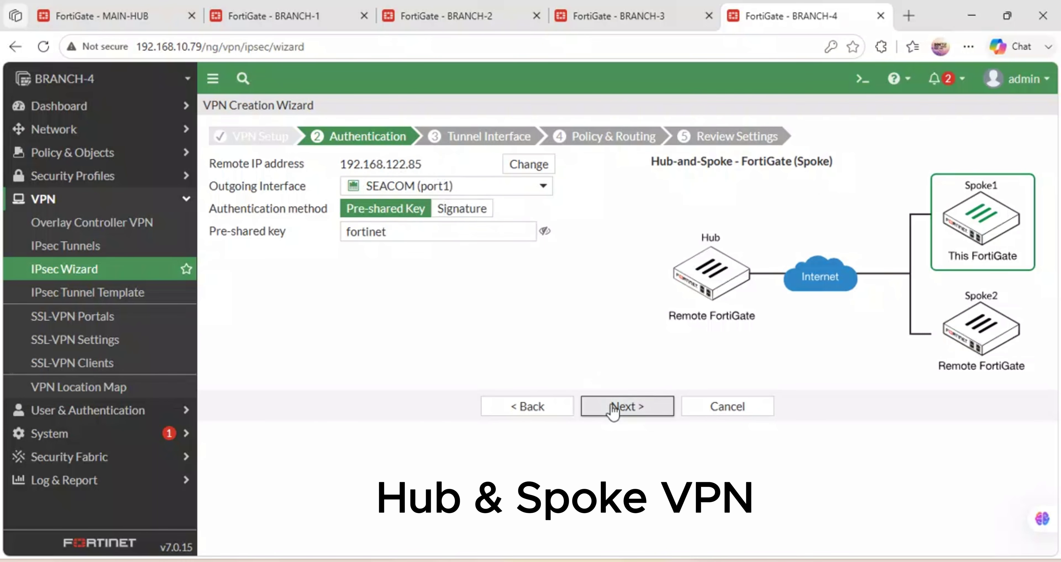
left_click(616, 408)
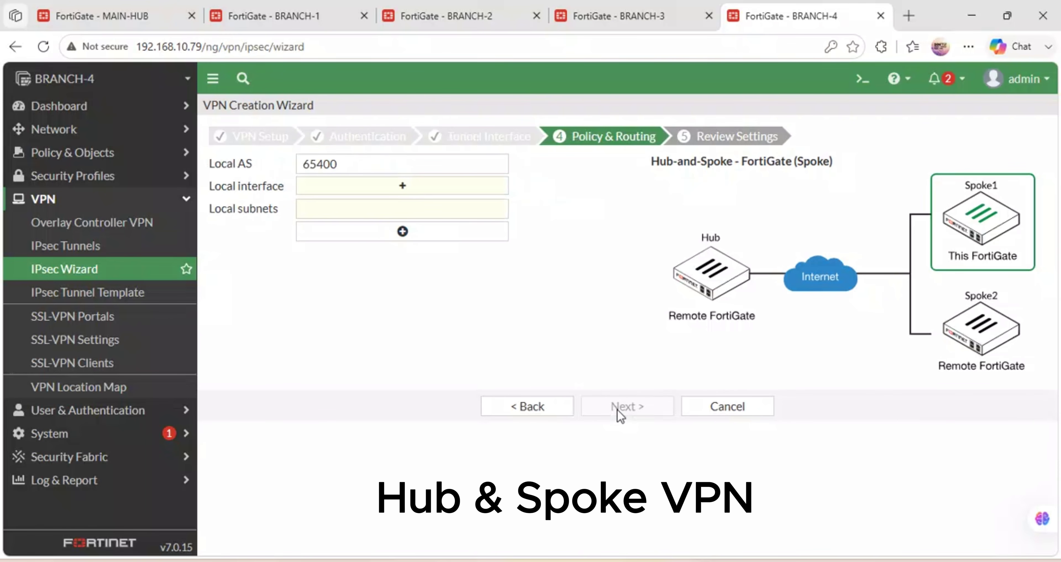
left_click(398, 185)
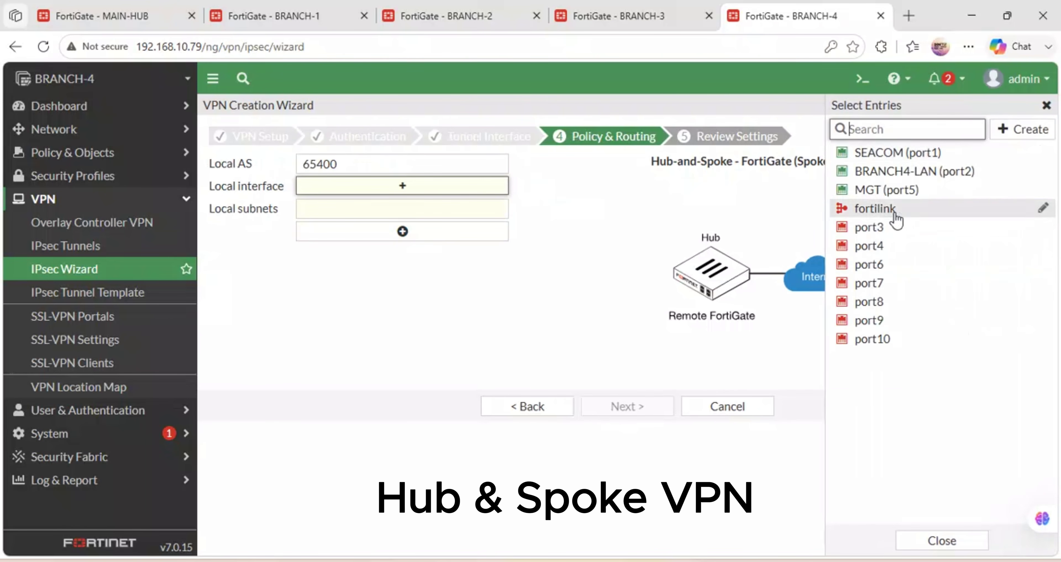
left_click(879, 172)
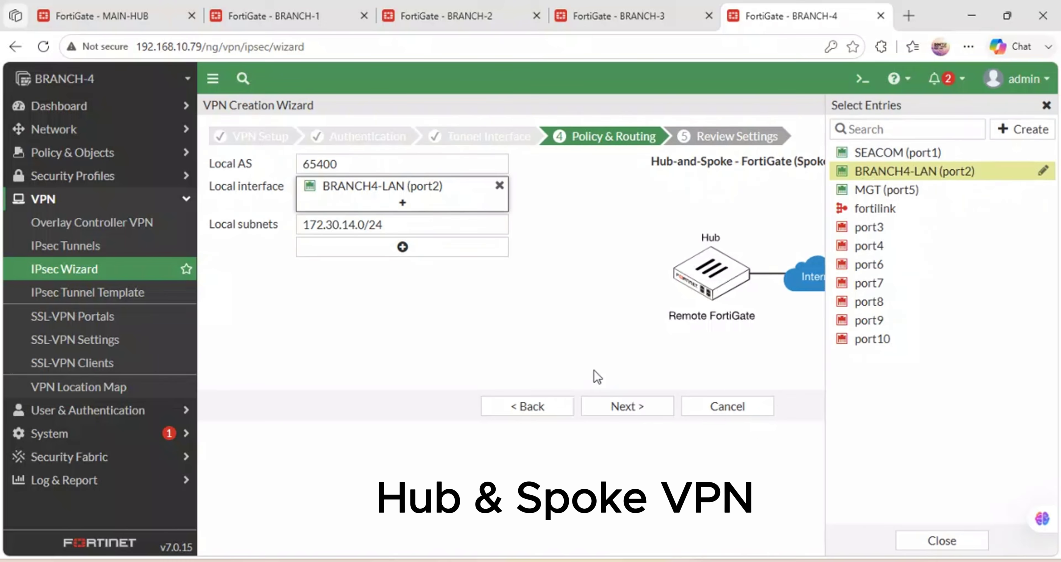
Cross-check MAIN-HUB's spoke summary, then advance the BRANCH-4 wizard to the review settings.
left_click(528, 407)
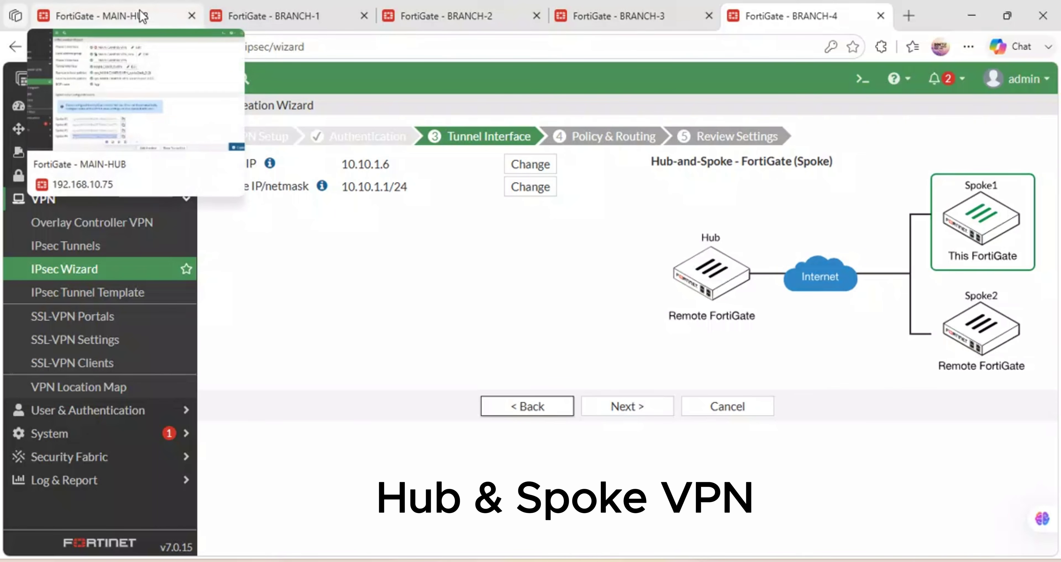
left_click(142, 16)
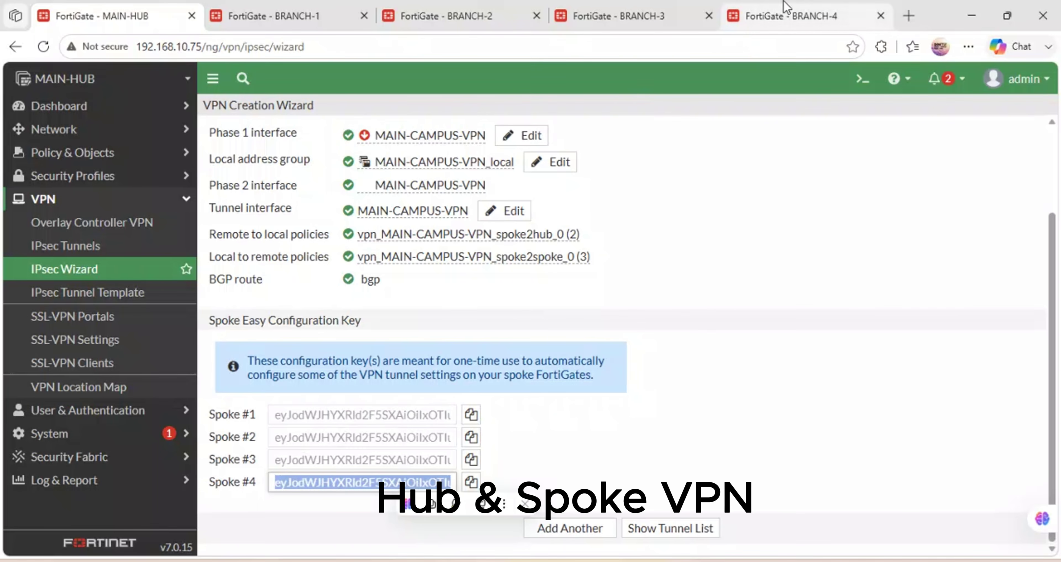
left_click(779, 13)
left_click(644, 410)
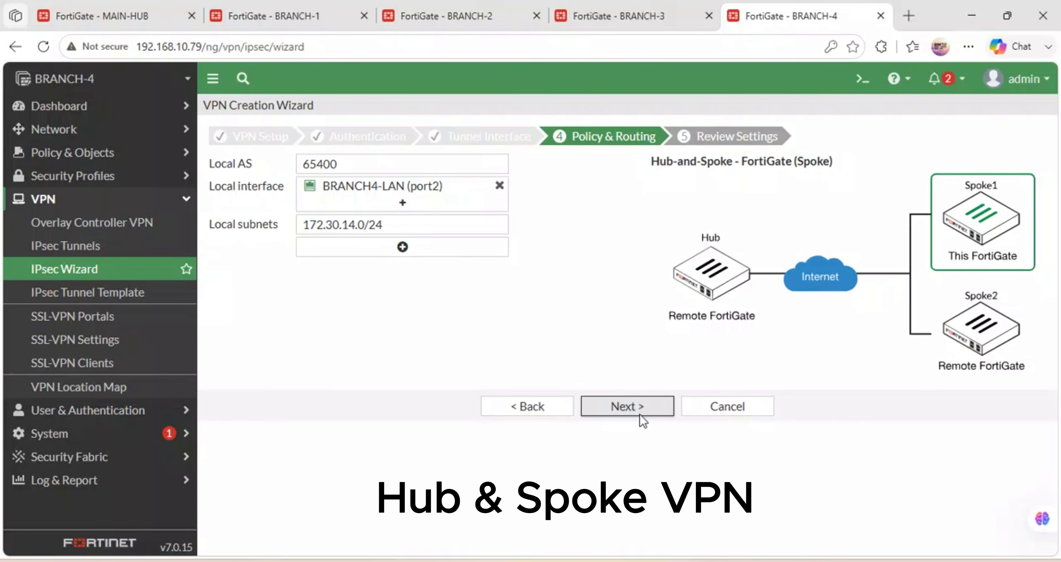
left_click(640, 414)
Create BRANCH4-VPN and open its IPsec monitor showing it up to 192.168.122.85.
left_click(636, 441)
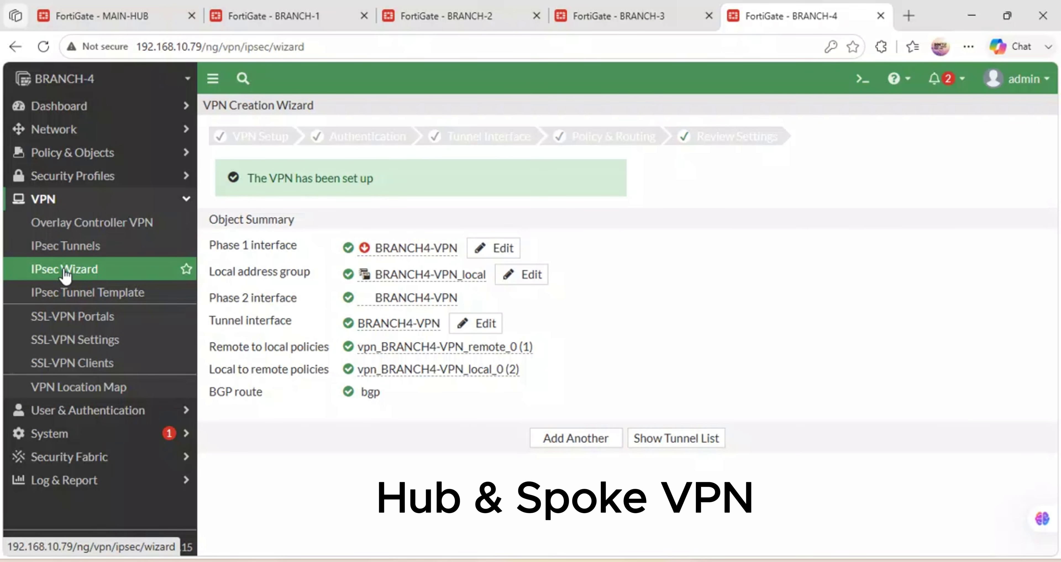
left_click(69, 248)
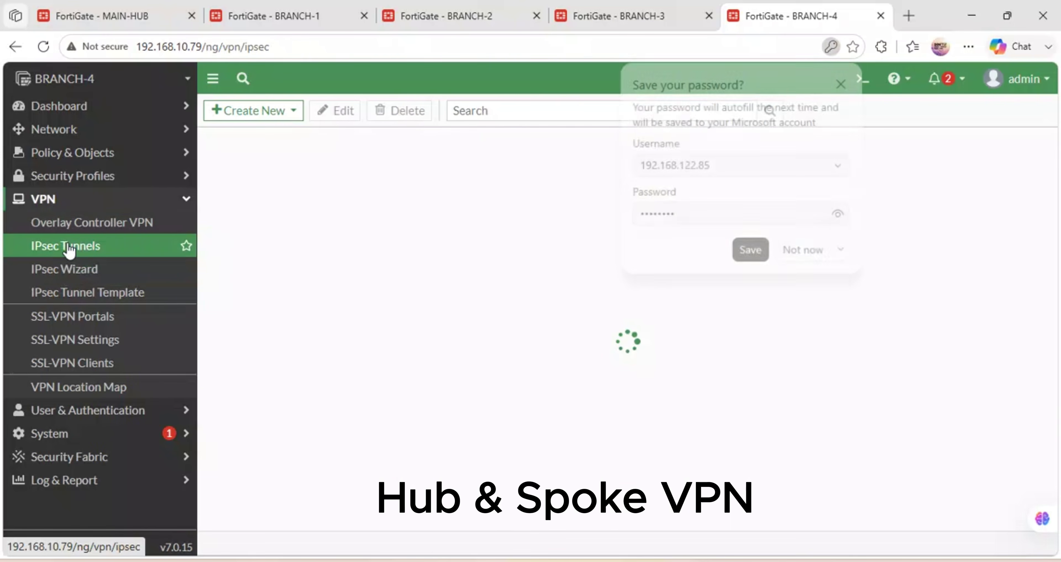
left_click(795, 258)
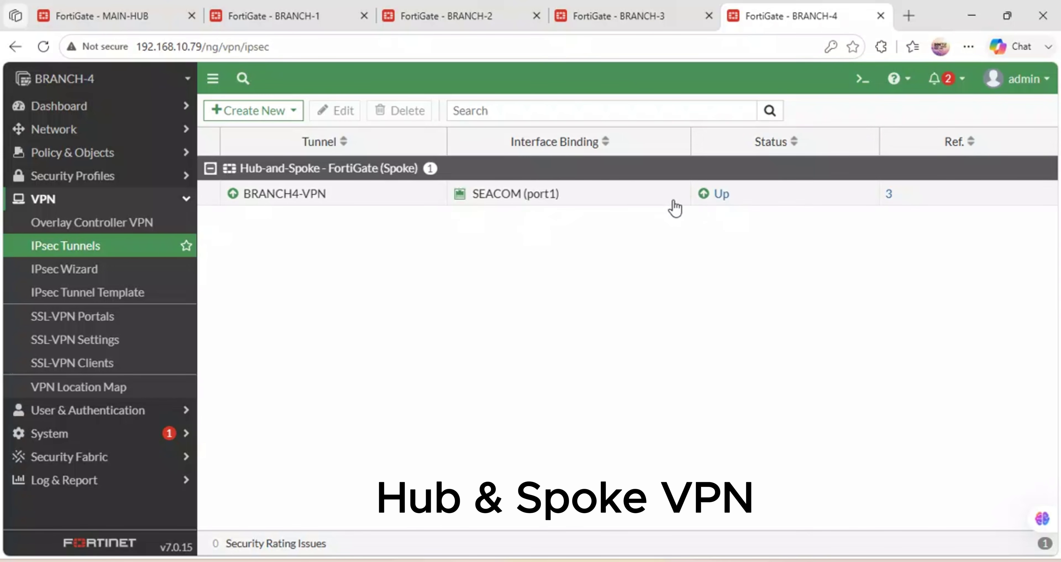
left_click(711, 199)
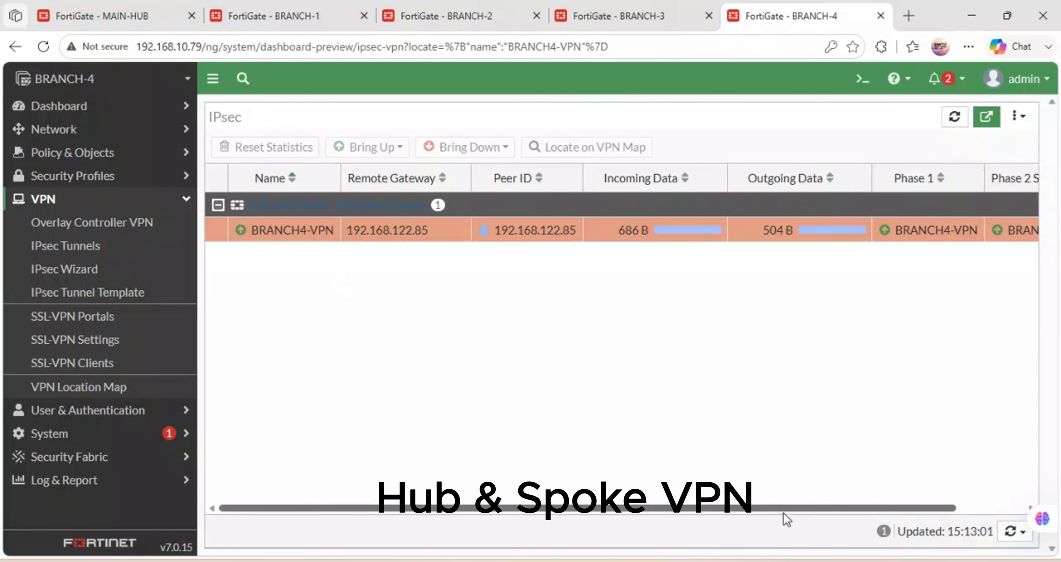
left_click_drag(783, 511, 925, 500)
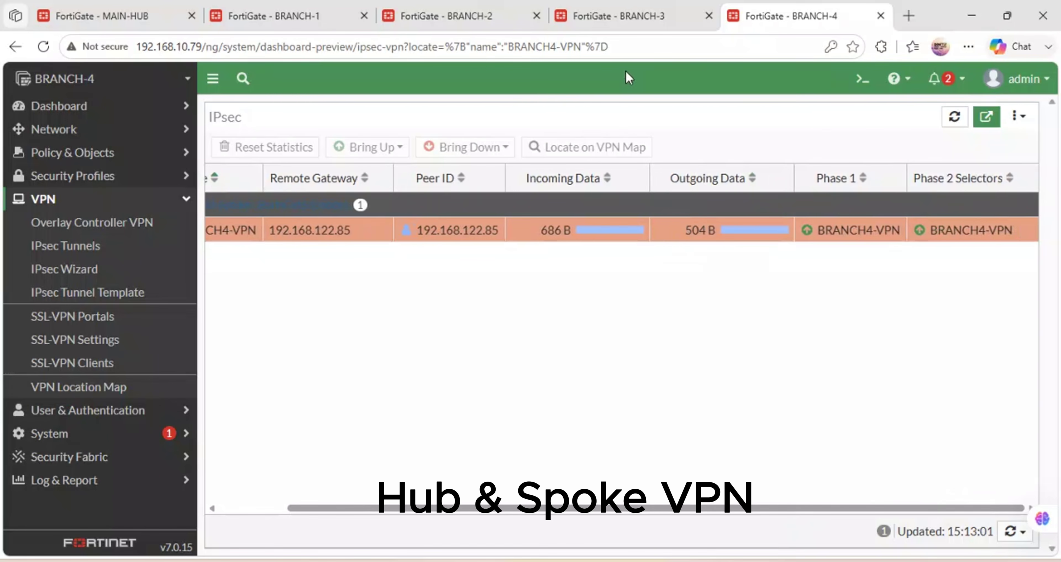
Open BRANHC3-VPN's IPsec monitor on BRANCH-3, then compare against MAIN-HUB and BRANCH-4's monitor.
left_click(663, 8)
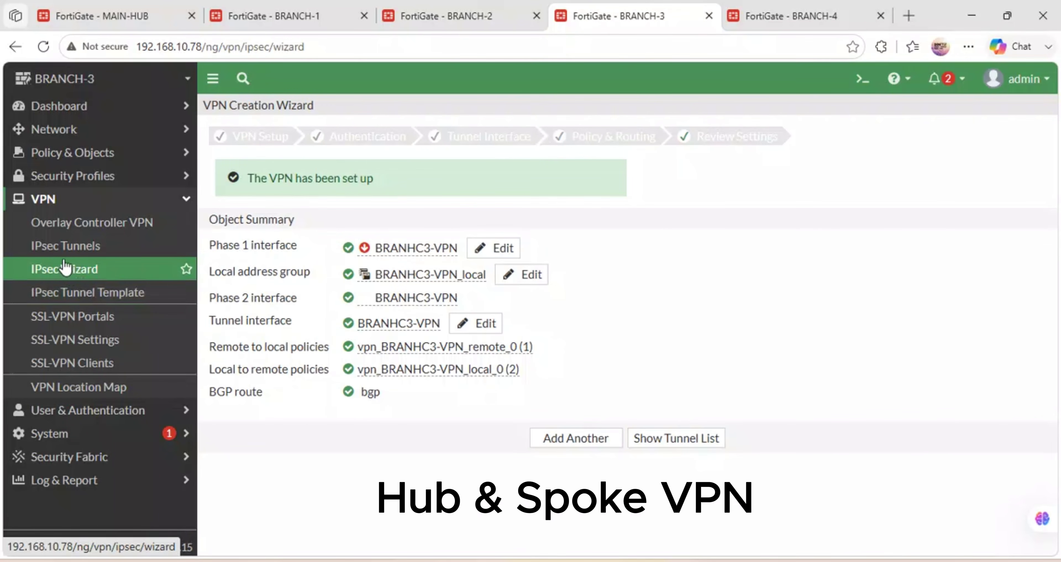
left_click(65, 246)
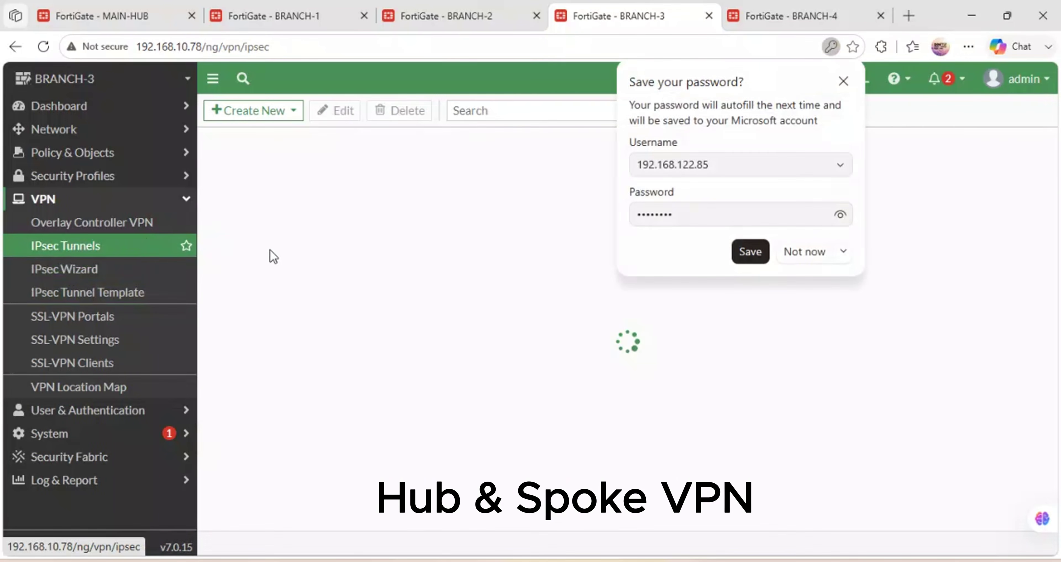
left_click(794, 252)
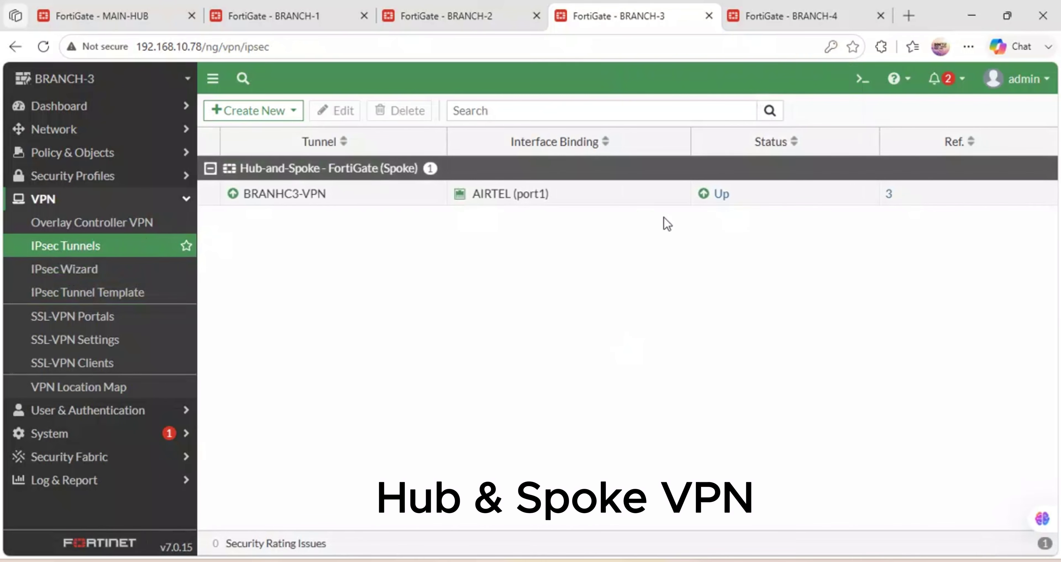
left_click(706, 197)
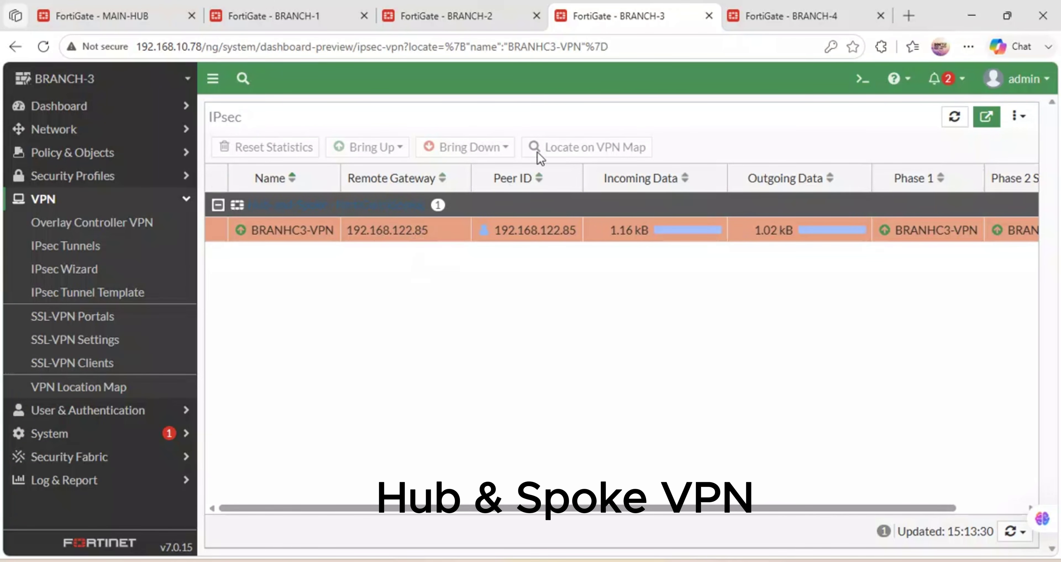
left_click(73, 6)
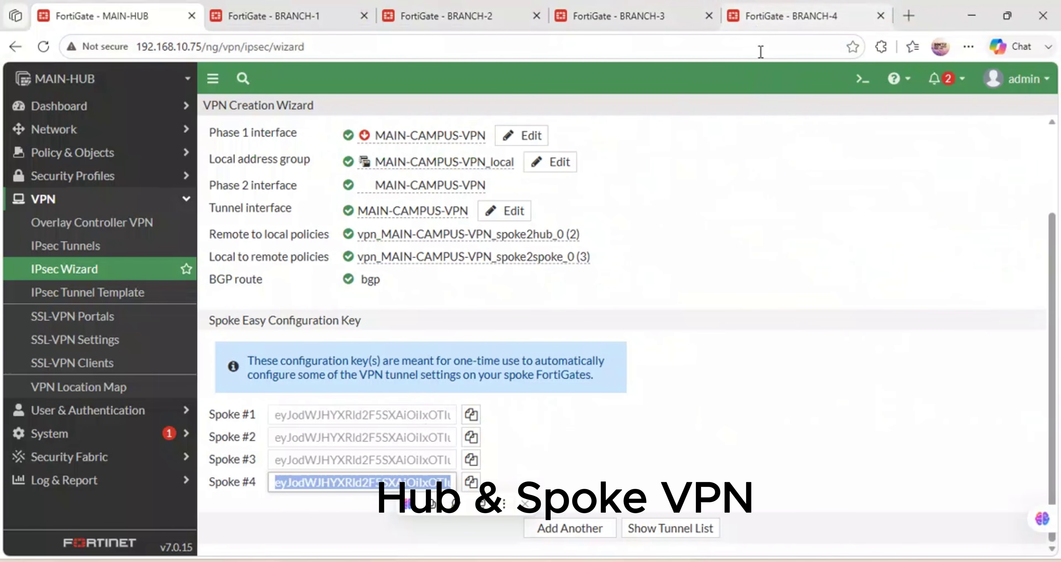
left_click(792, 10)
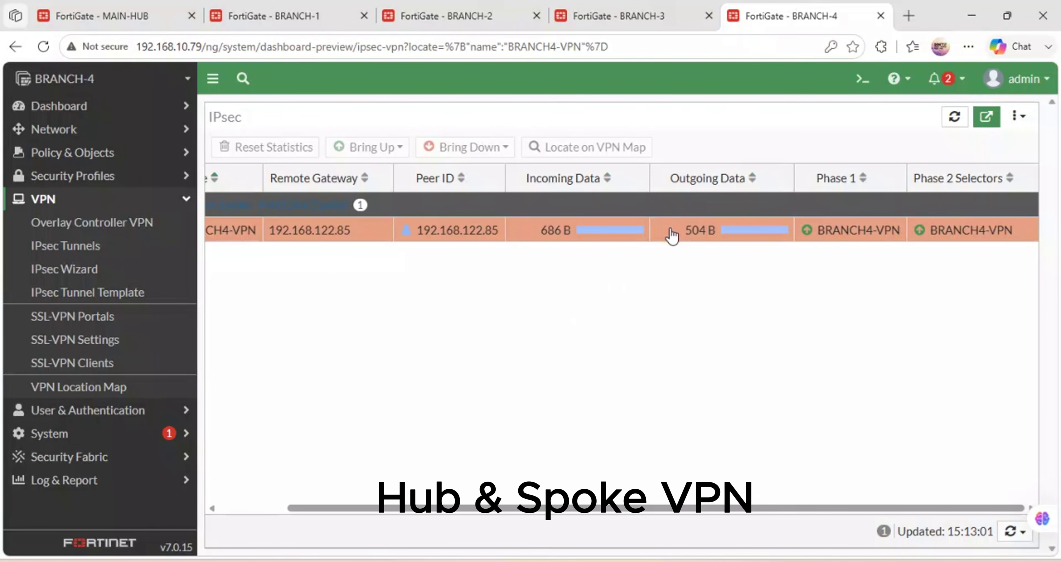
left_click(628, 12)
Reload BRANCH-2's page and open the IPsec monitor for BRANCH2-VPN from the tunnel list.
left_click(471, 16)
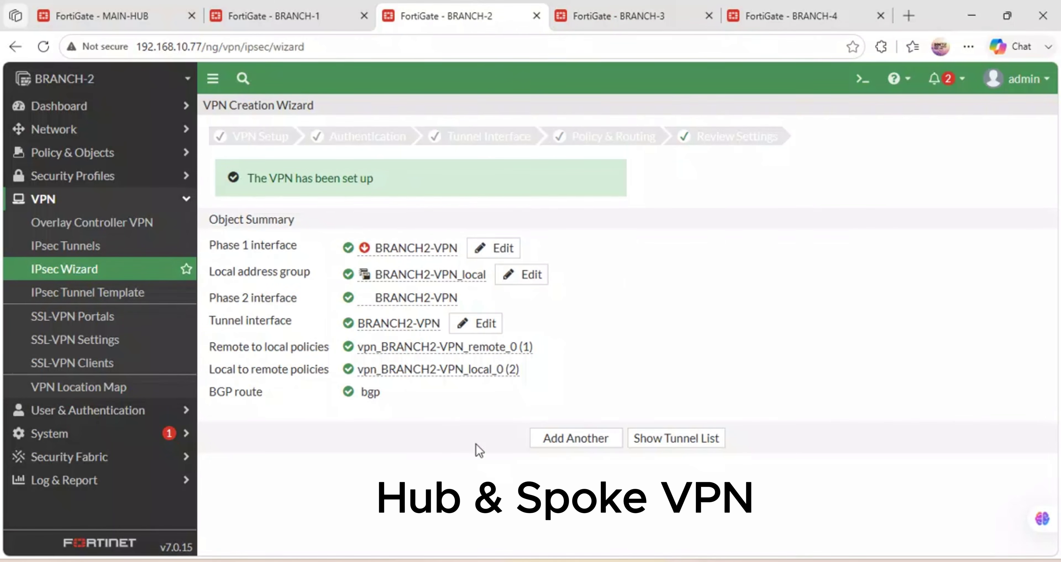
left_click(43, 46)
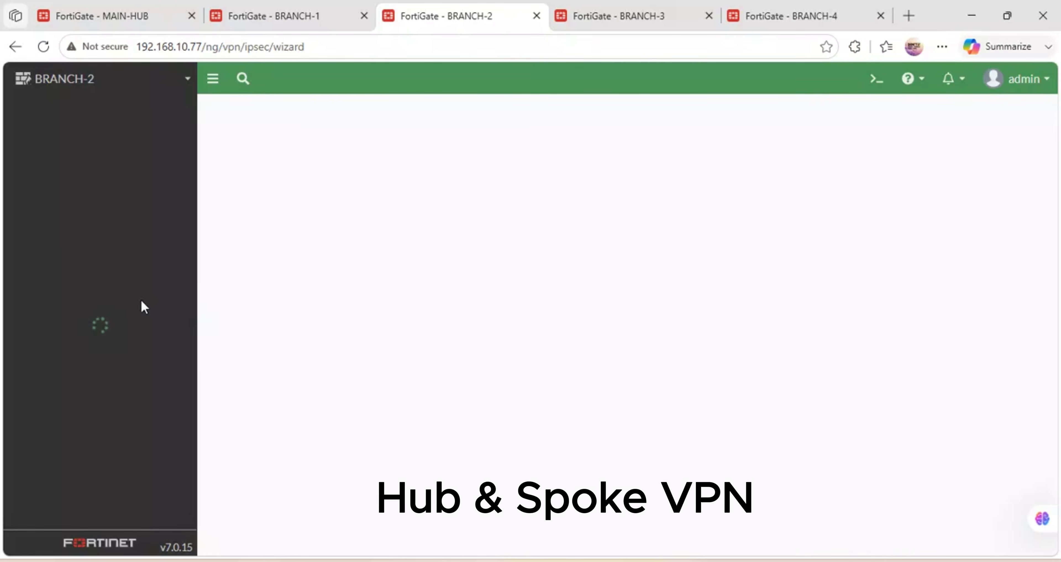
left_click(53, 273)
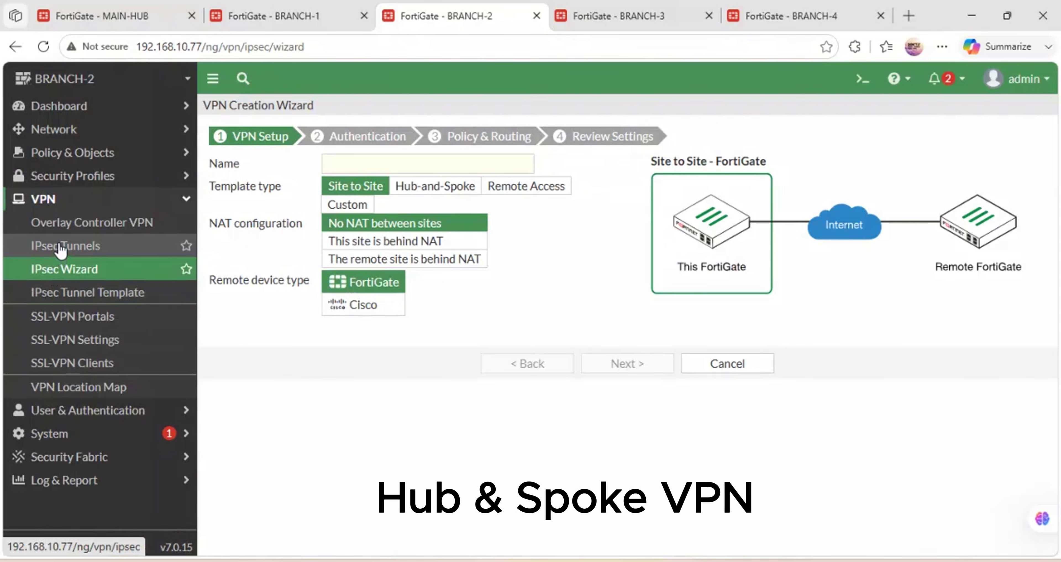
left_click(62, 246)
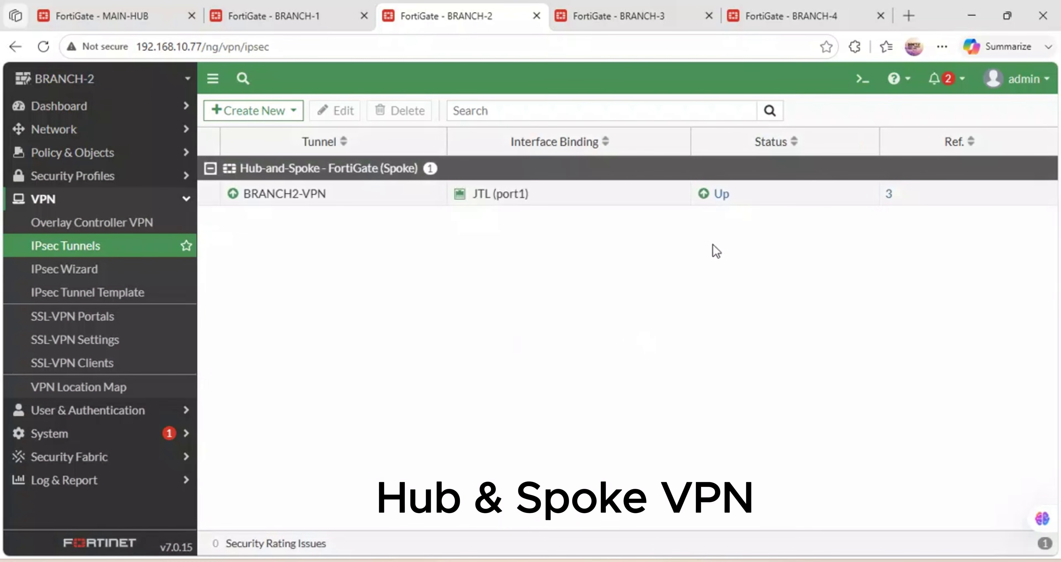
left_click(637, 202)
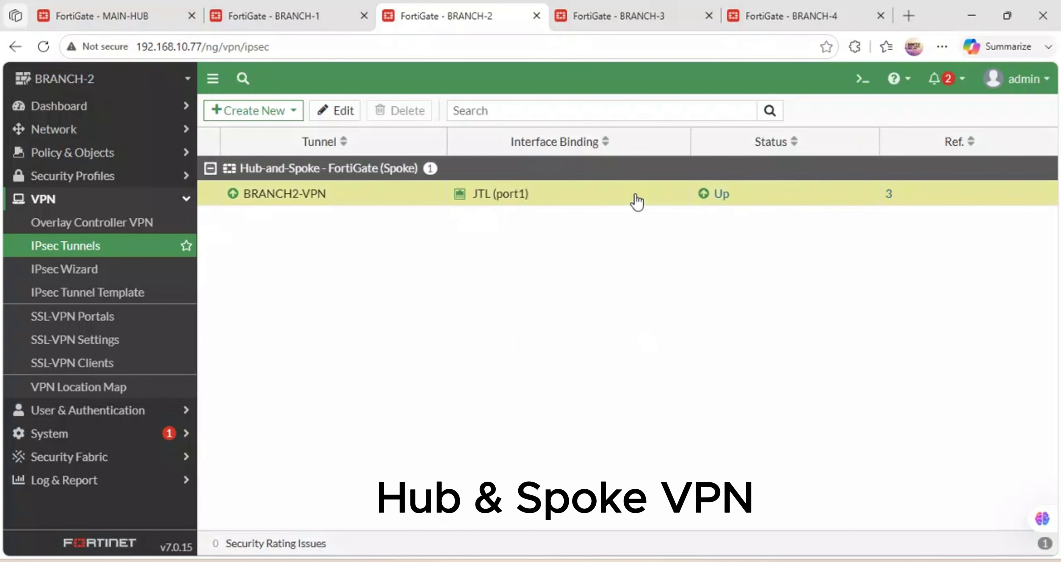
left_click(699, 197)
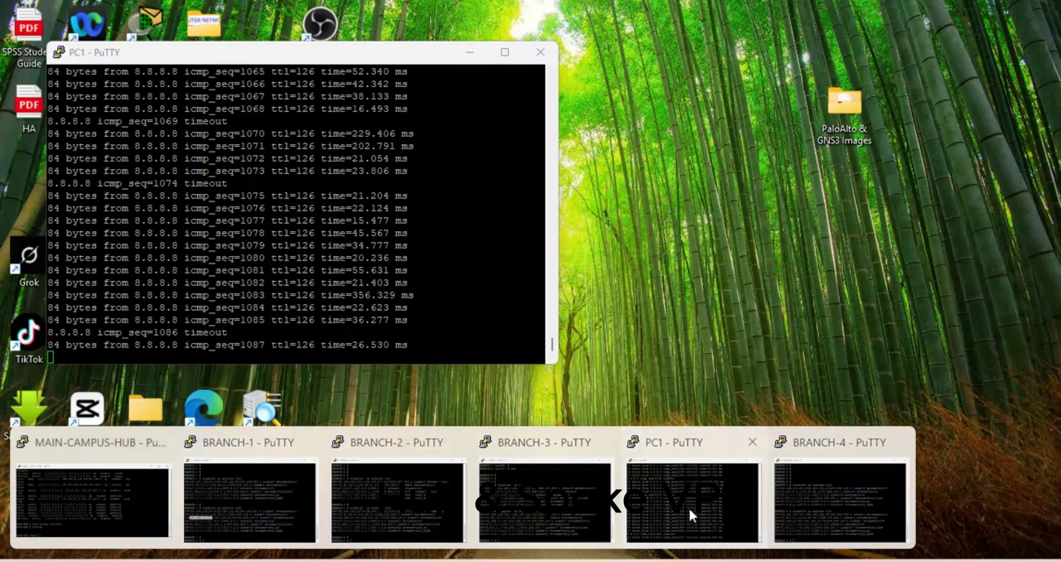
View PC1's PuTTY session with its ongoing ping to 8.8.8.8.
left_click(688, 507)
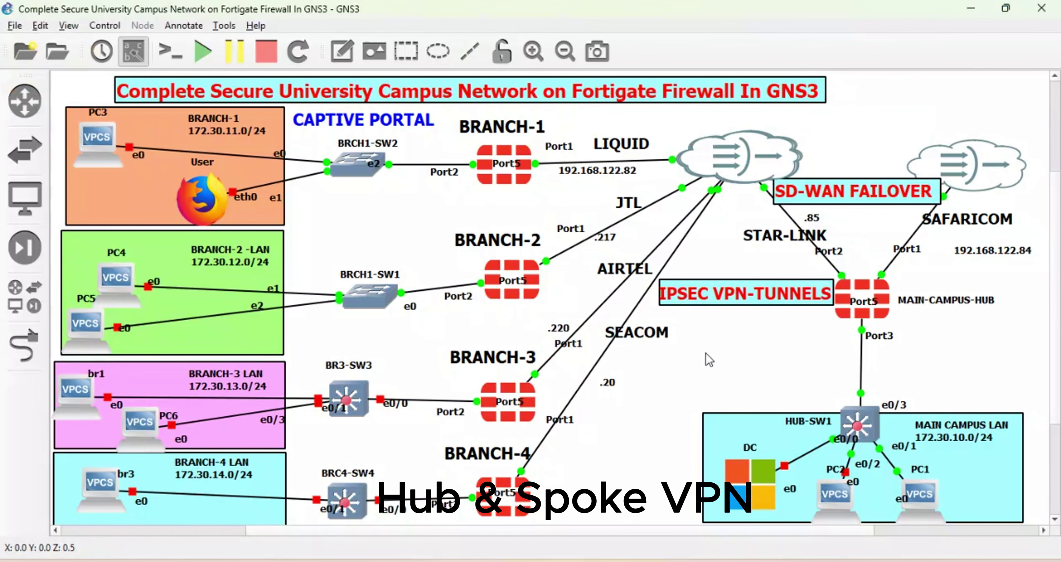
Suspend the SAFARICOM link into MAIN-CAMPUS-HUB's Port1 in the GNS3 topology.
right_click(911, 237)
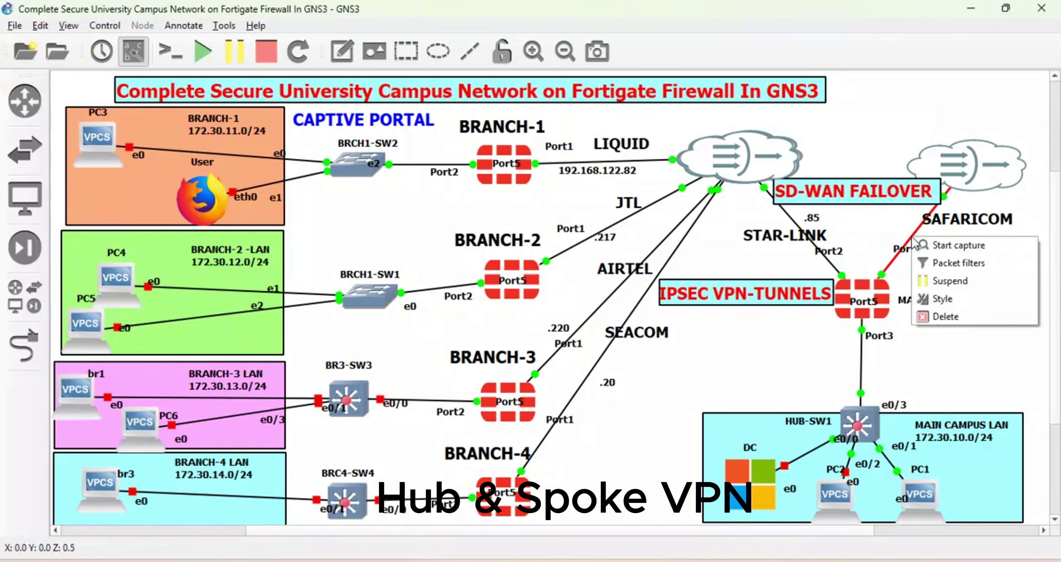
left_click(942, 282)
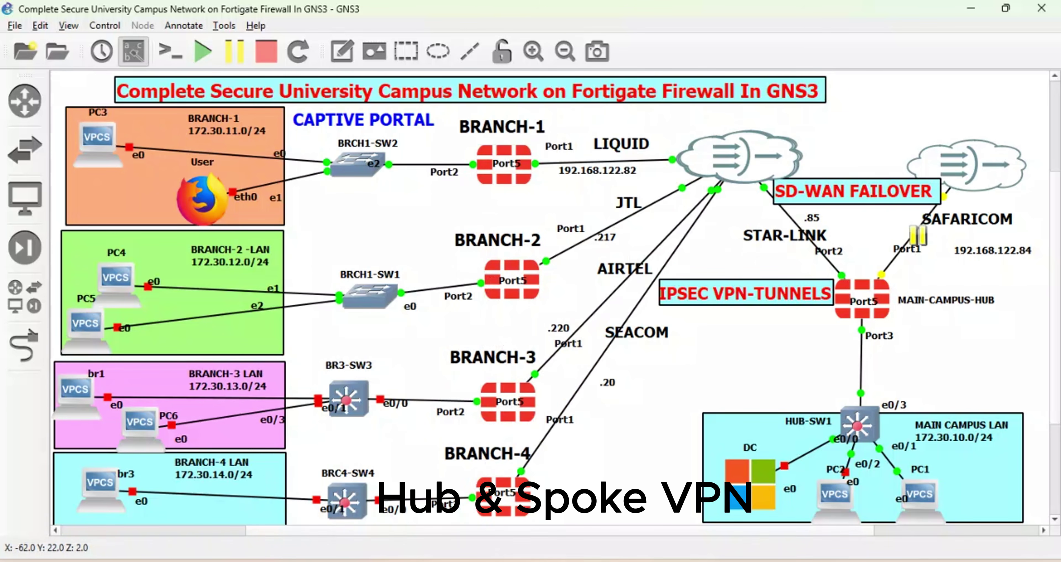
Recheck the BRANCH-2, BRANCH-3 (refreshed) and BRANCH-4 tunnel monitors after the link failure.
left_click(432, 525)
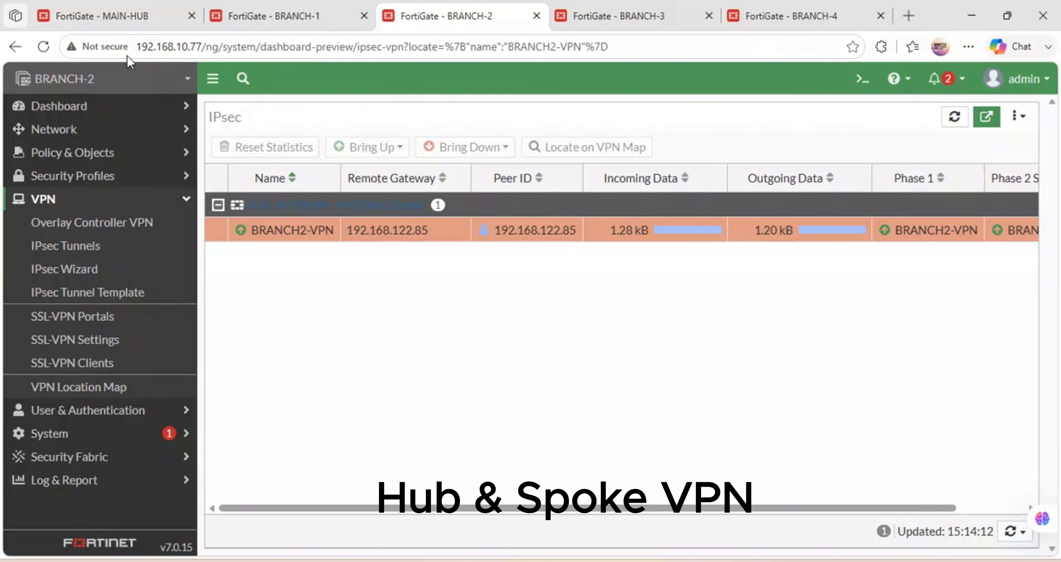
left_click(591, 16)
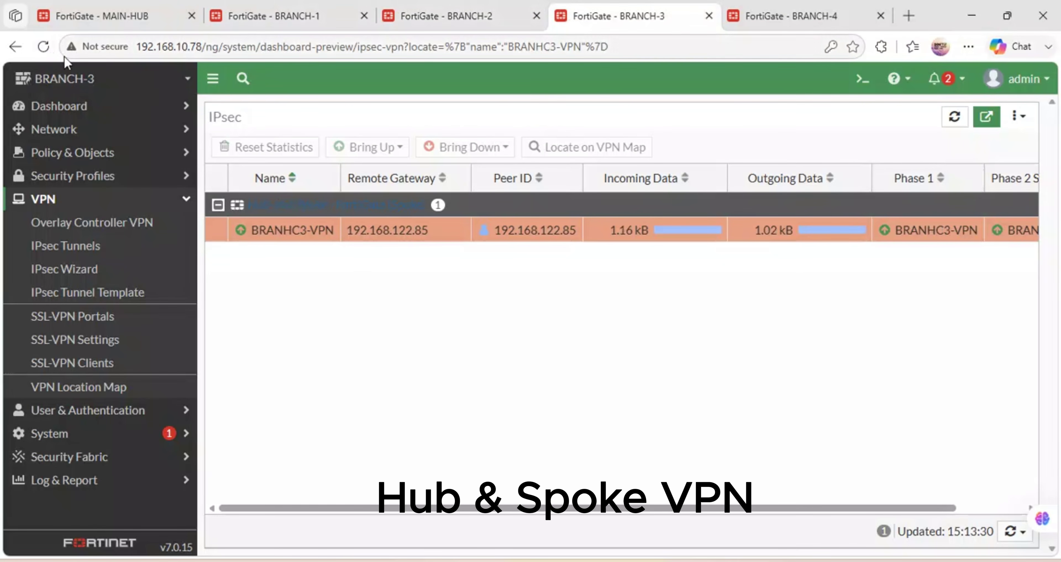
left_click(44, 47)
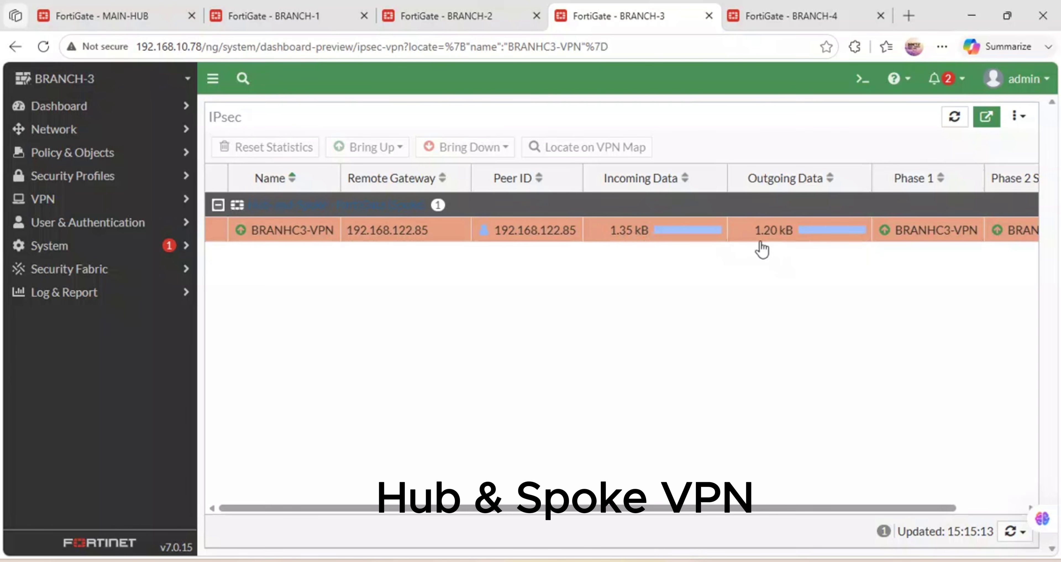
left_click(485, 13)
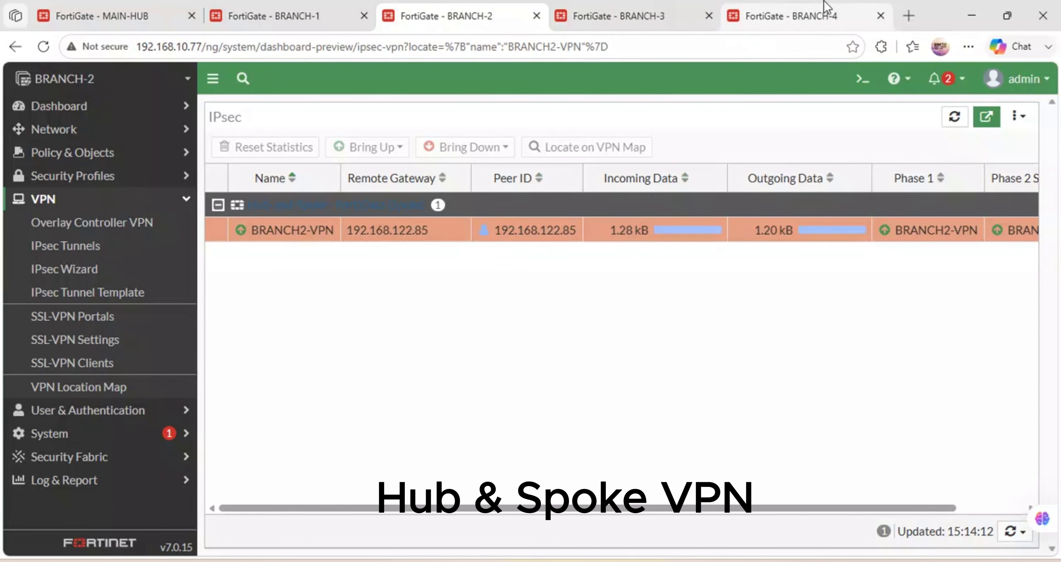
key("ctrl+5")
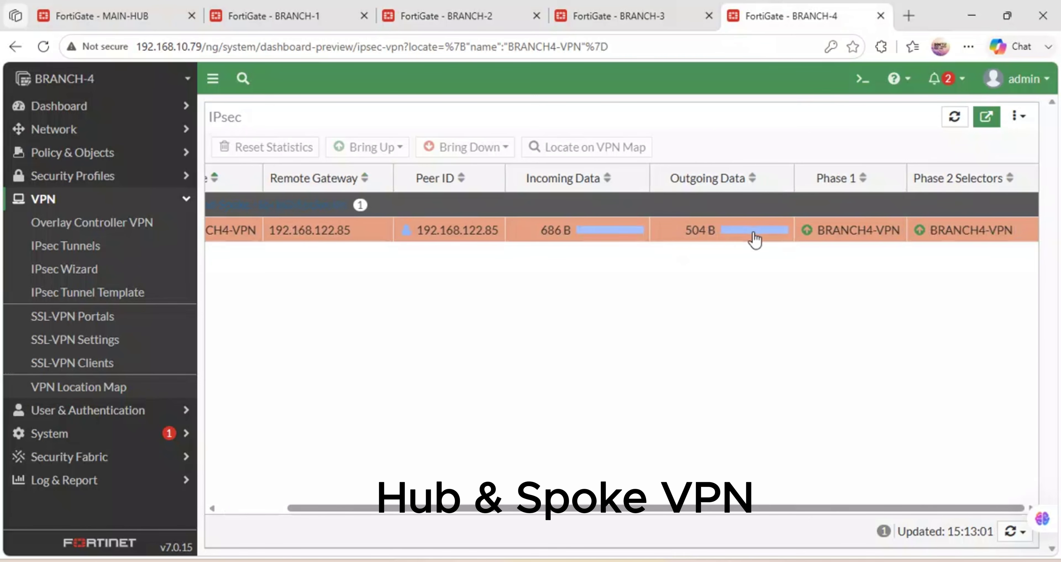
Open BRANCH-1-VPN's IPsec monitor on BRANCH-1, then return to MAIN-HUB's wizard summary.
left_click(301, 7)
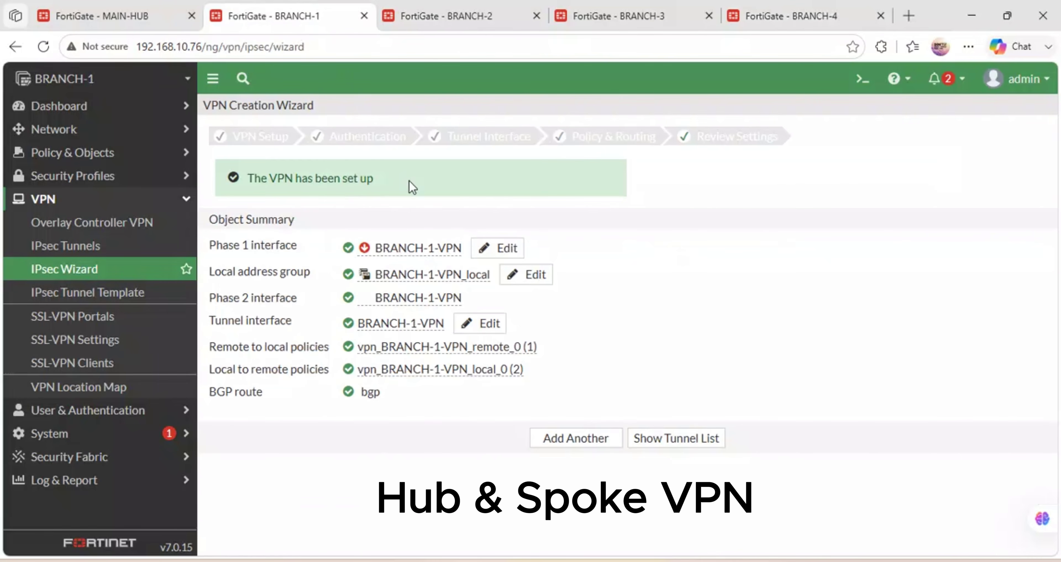
left_click(96, 247)
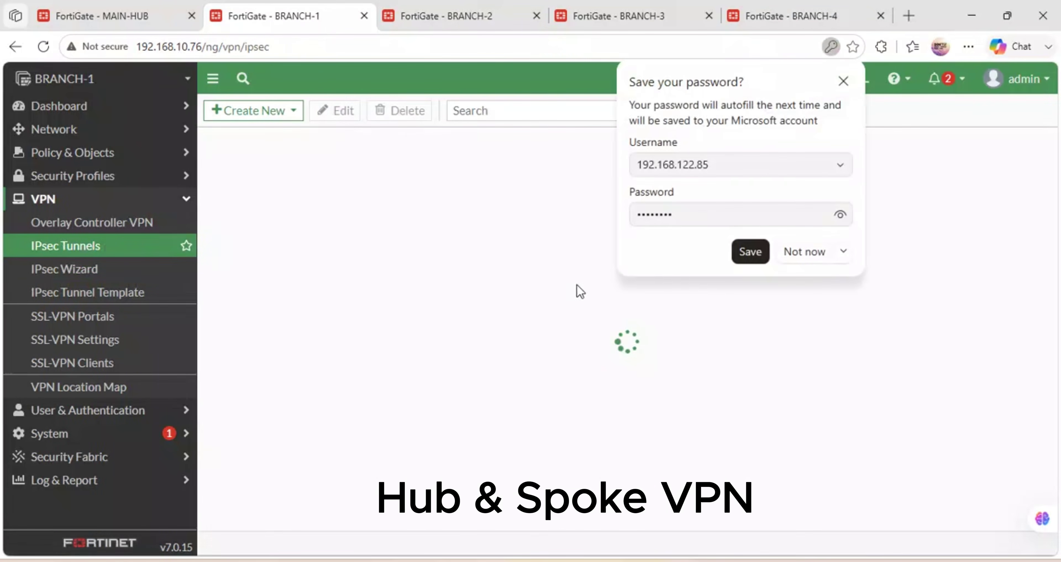
left_click(803, 252)
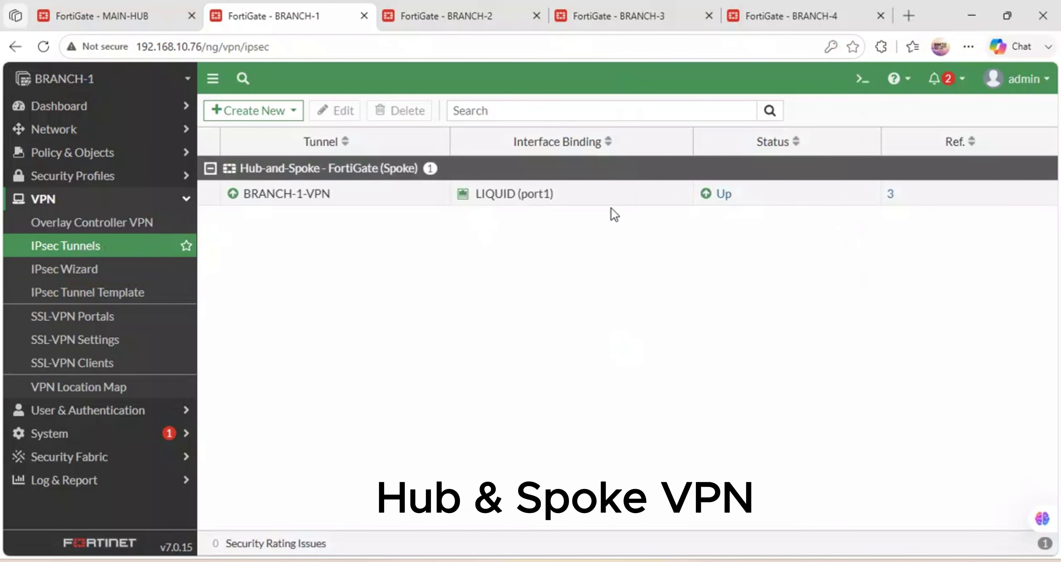
left_click(702, 201)
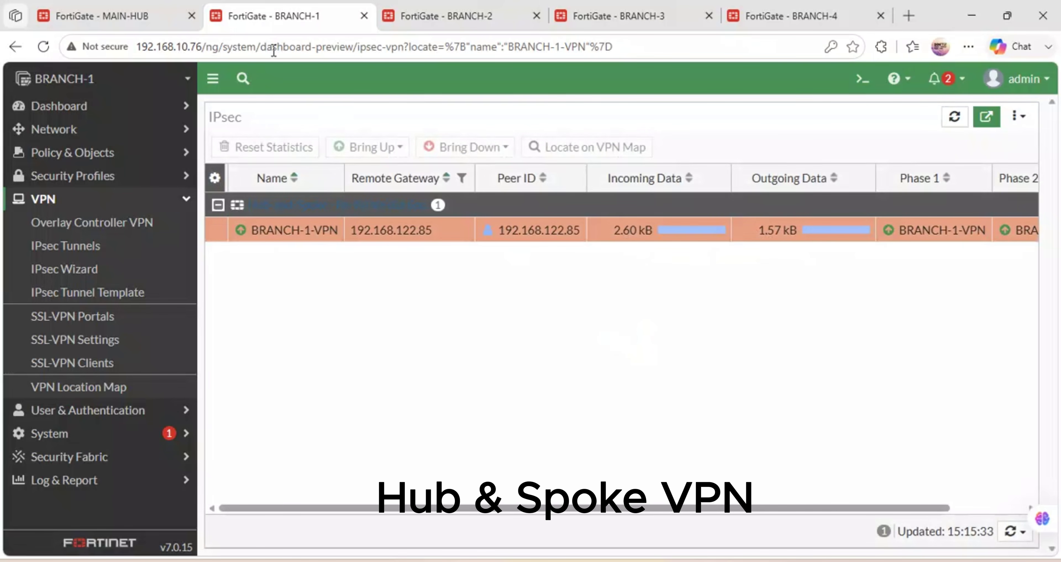
left_click(106, 8)
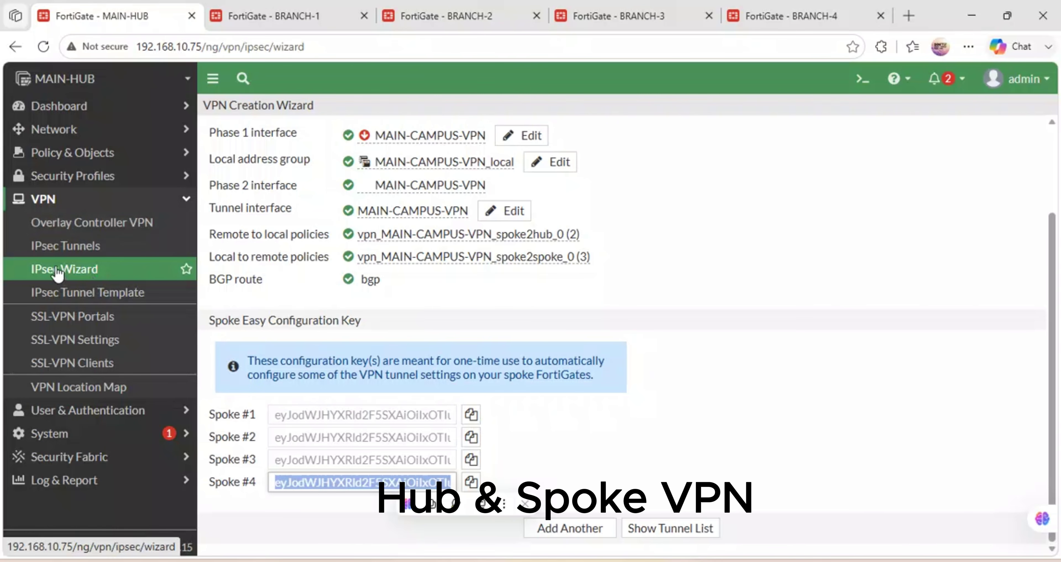
Bring the GNS3 campus topology back up and check the VPCS end devices' status.
mouse_move(341, 560)
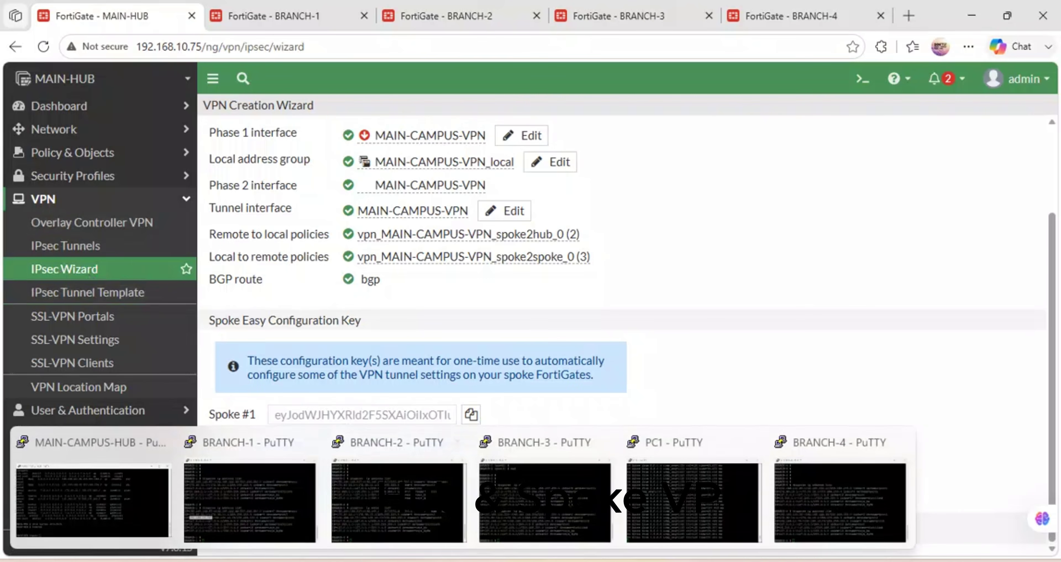
left_click(505, 560)
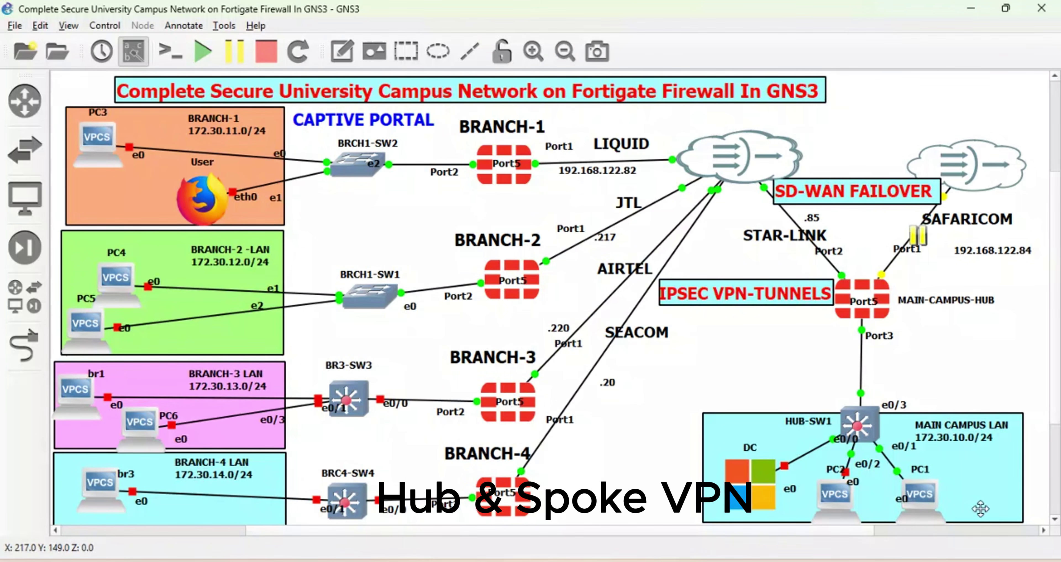
mouse_move(929, 506)
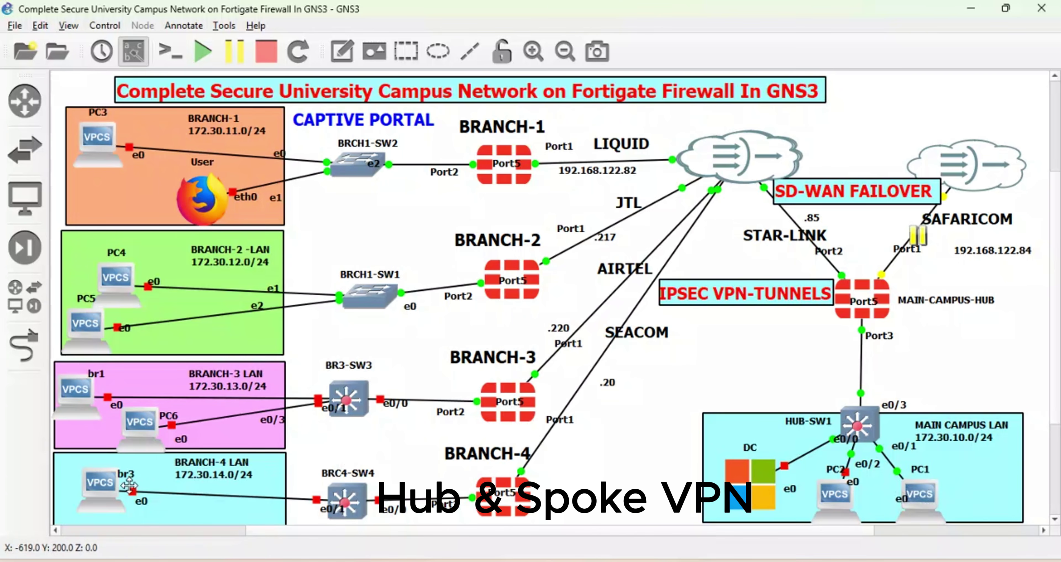
mouse_move(99, 491)
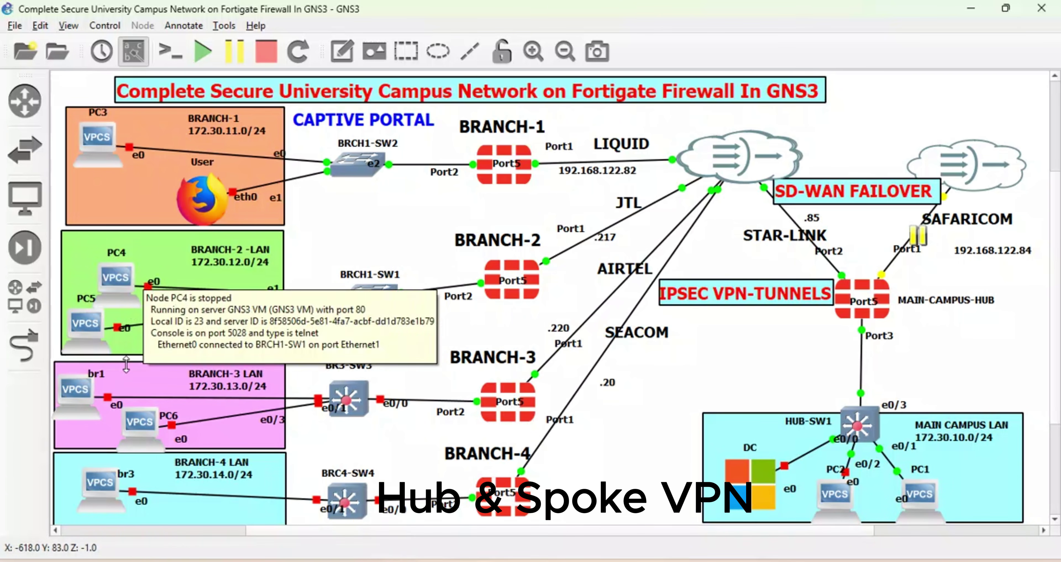
mouse_move(94, 132)
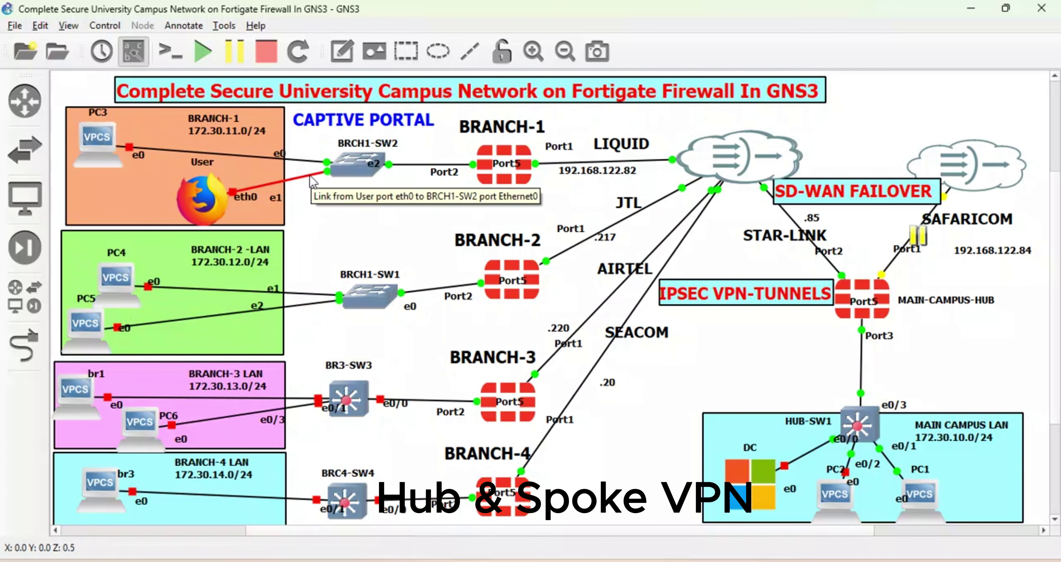
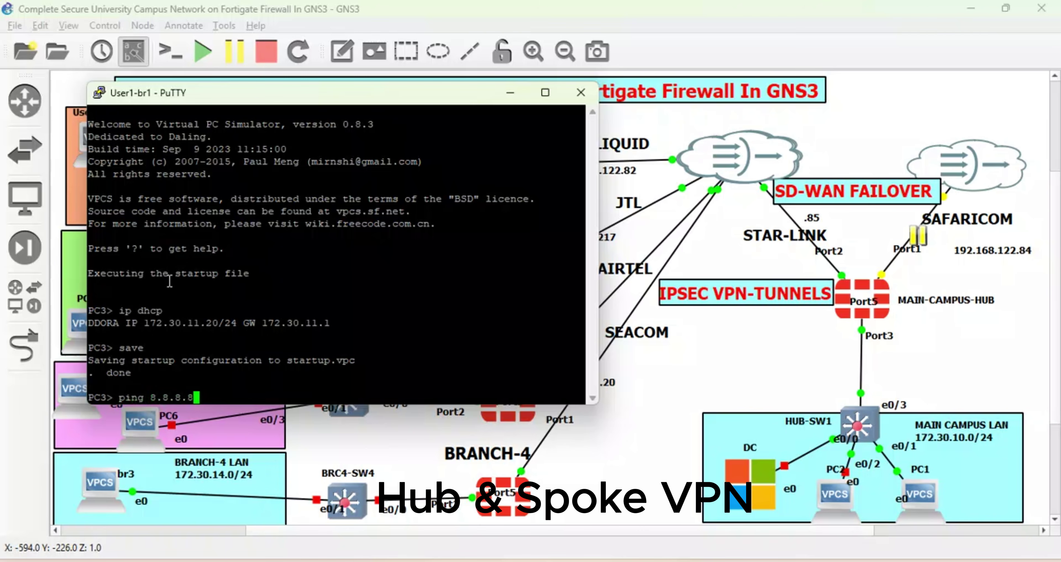
Run a continuous ping from PC3 to 8.8.8.8 and stop it after it times out.
type("-t")
key("Return")
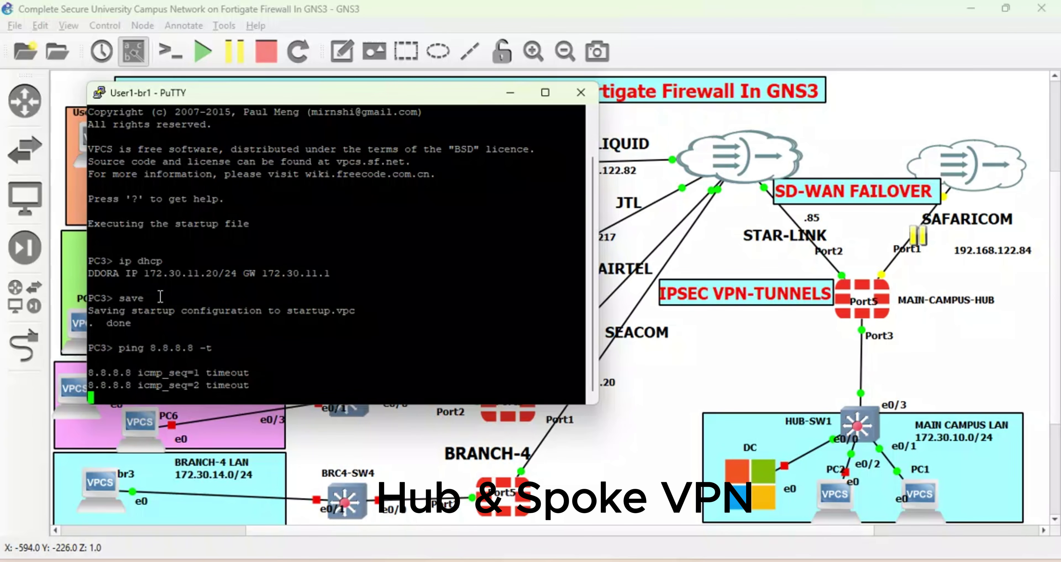
key("ctrl+c")
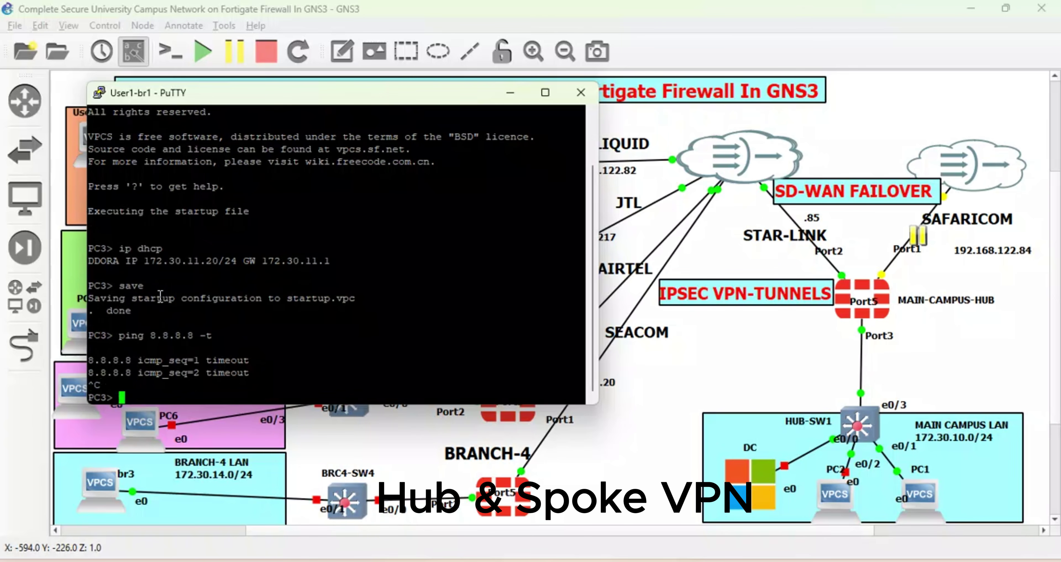
key("Return")
key("Return")
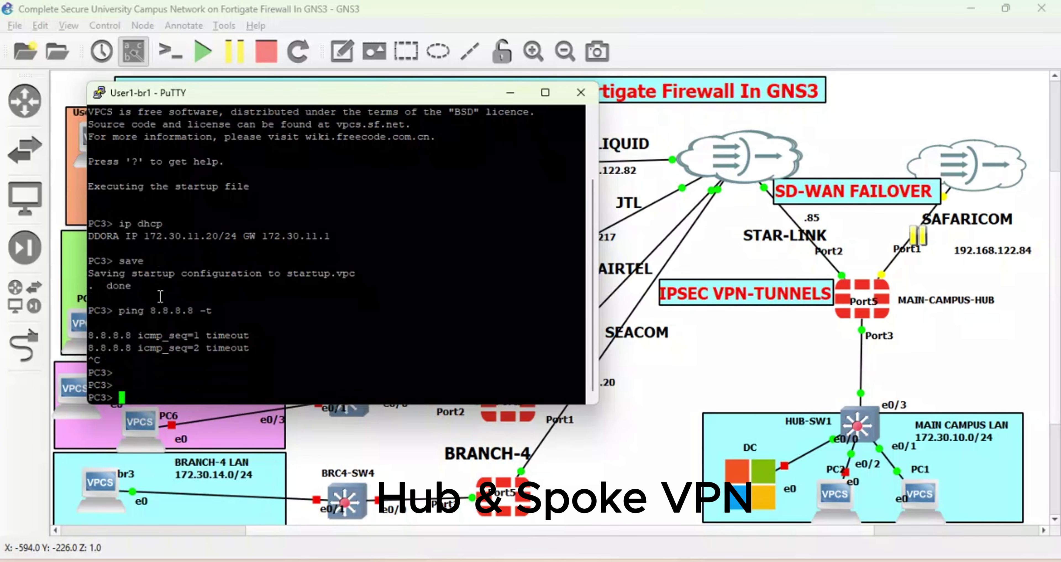
Continuously ping 192.168.122.1 from PC3, then minimize the console to show the topology.
key("Up")
key("BackSpace")
key("BackSpace")
key("BackSpace")
key("BackSpace")
key("BackSpace")
key("BackSpace")
key("BackSpace")
key("BackSpace")
type("192.168.122")
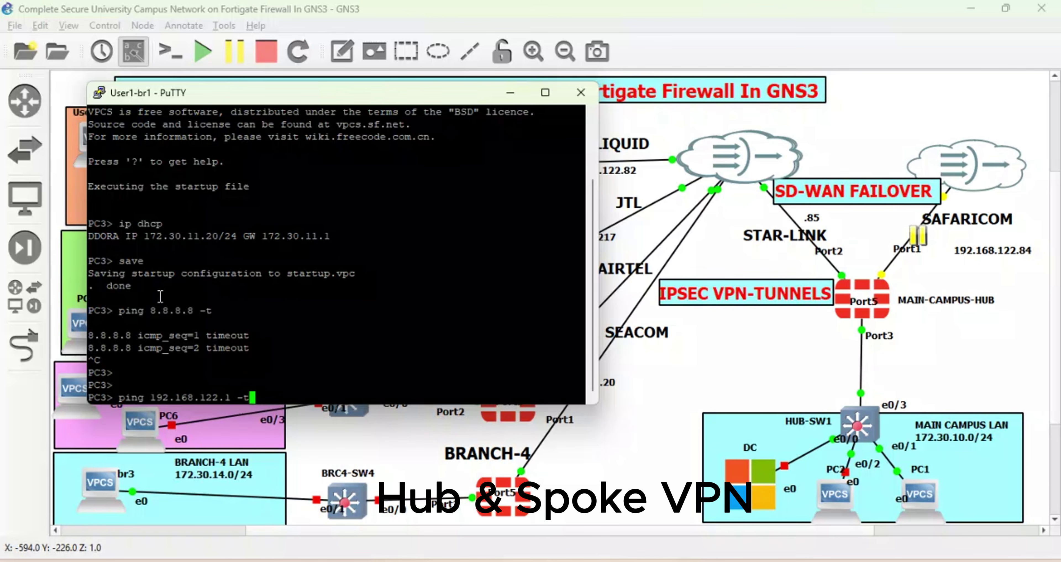
type(".1 -t")
key("Return")
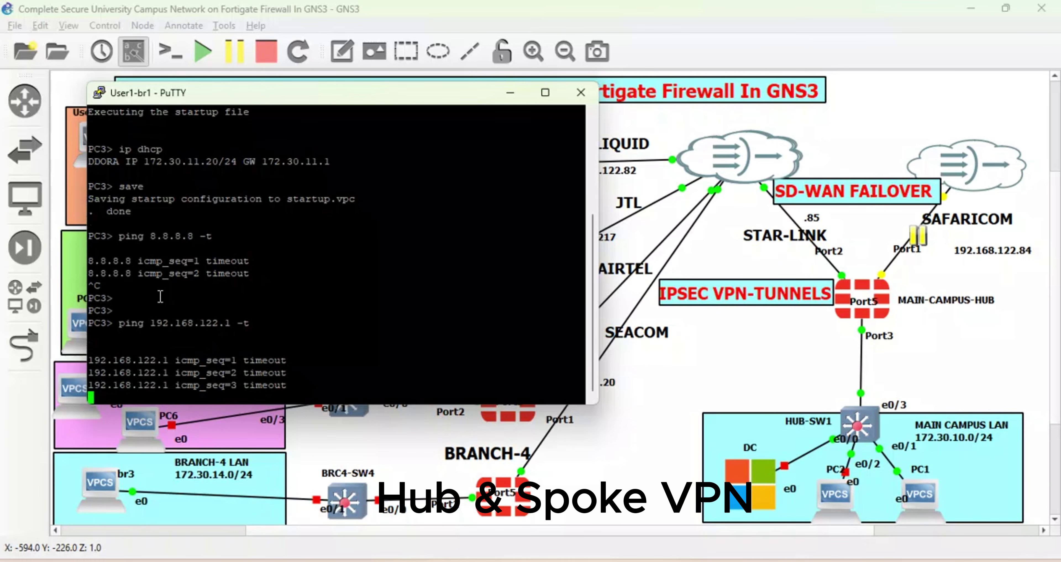
left_click(510, 93)
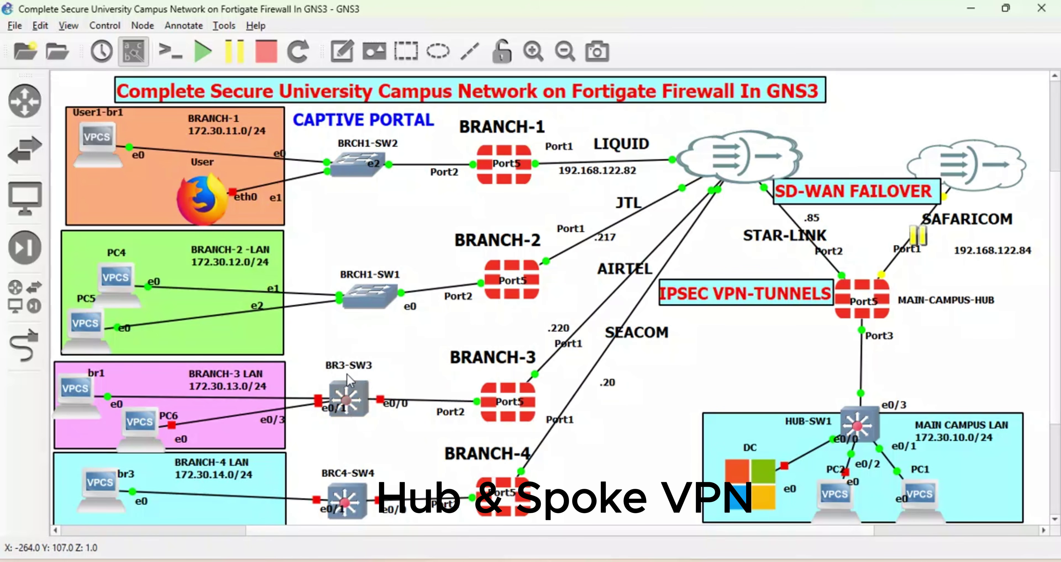
Start the BR3-SW3 and BRC4-SW4 switches and PC6 in the GNS3 topology.
right_click(345, 397)
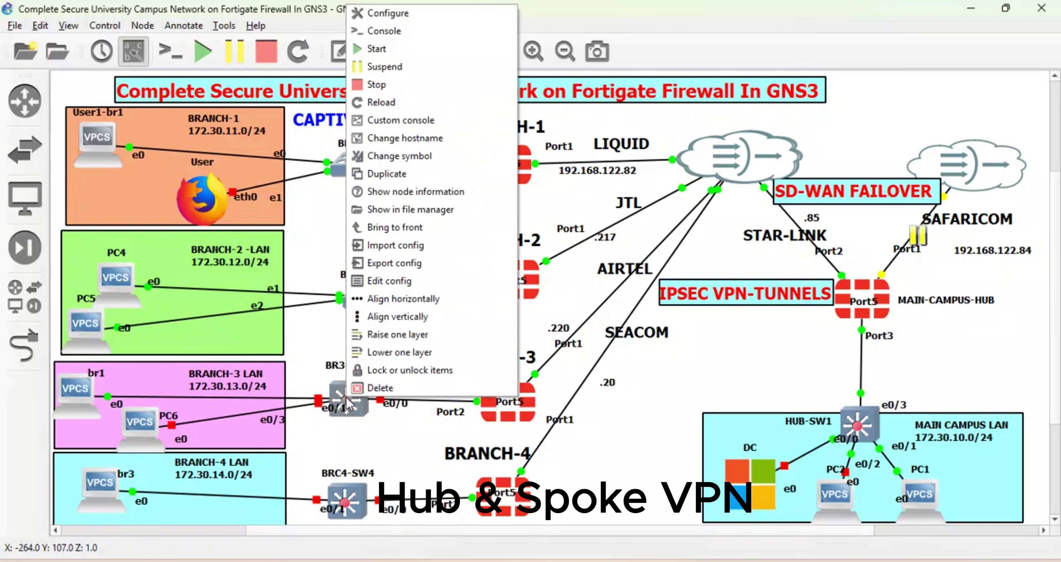
left_click(375, 49)
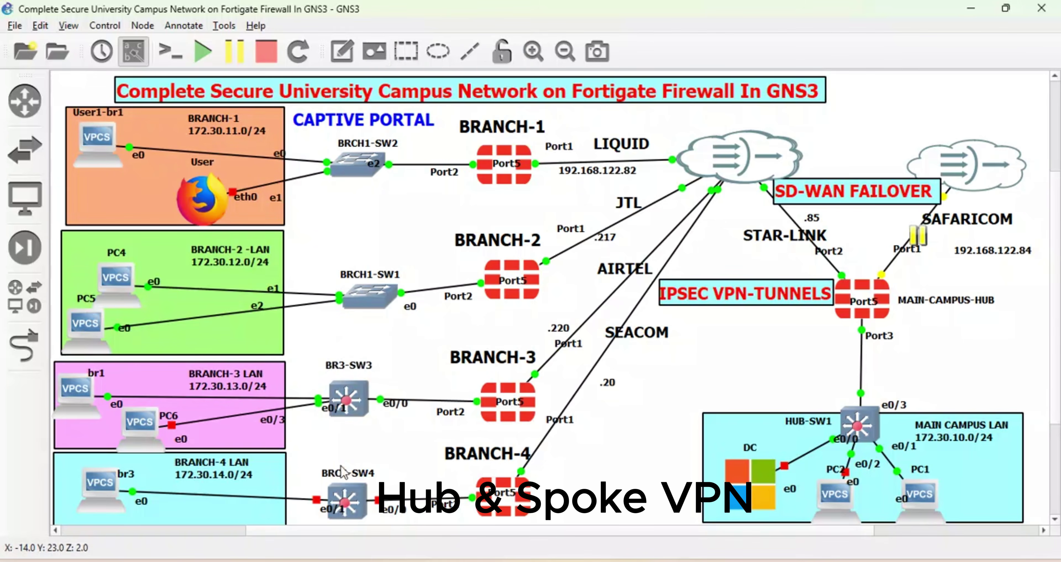
right_click(353, 503)
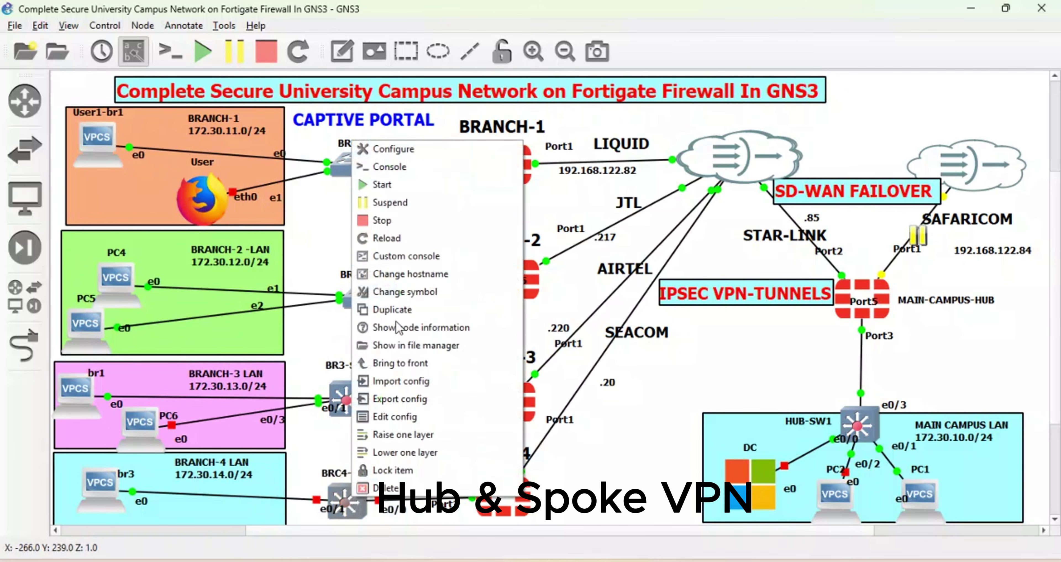
left_click(413, 185)
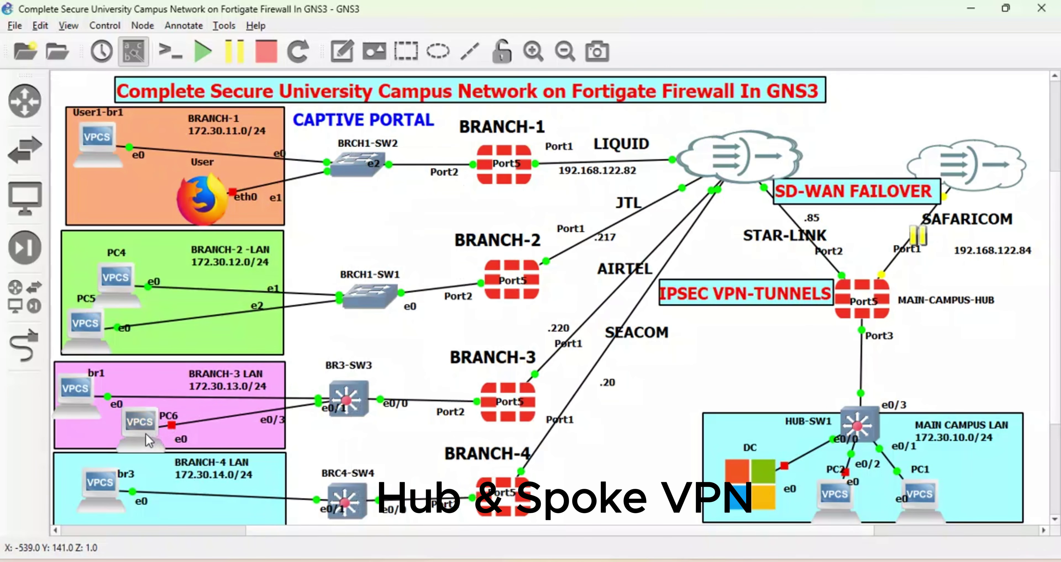
right_click(141, 425)
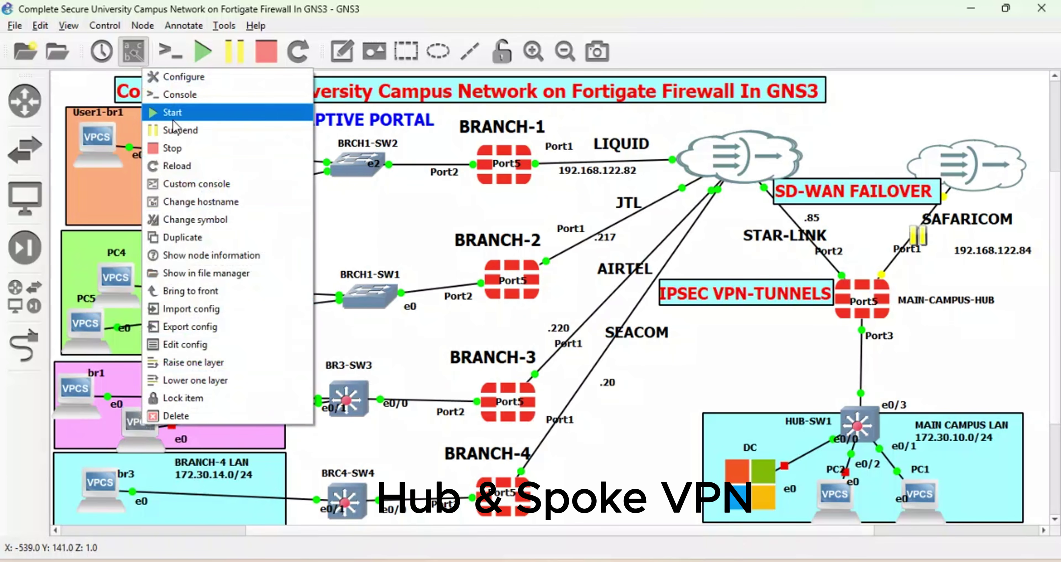
left_click(175, 110)
left_click(385, 249)
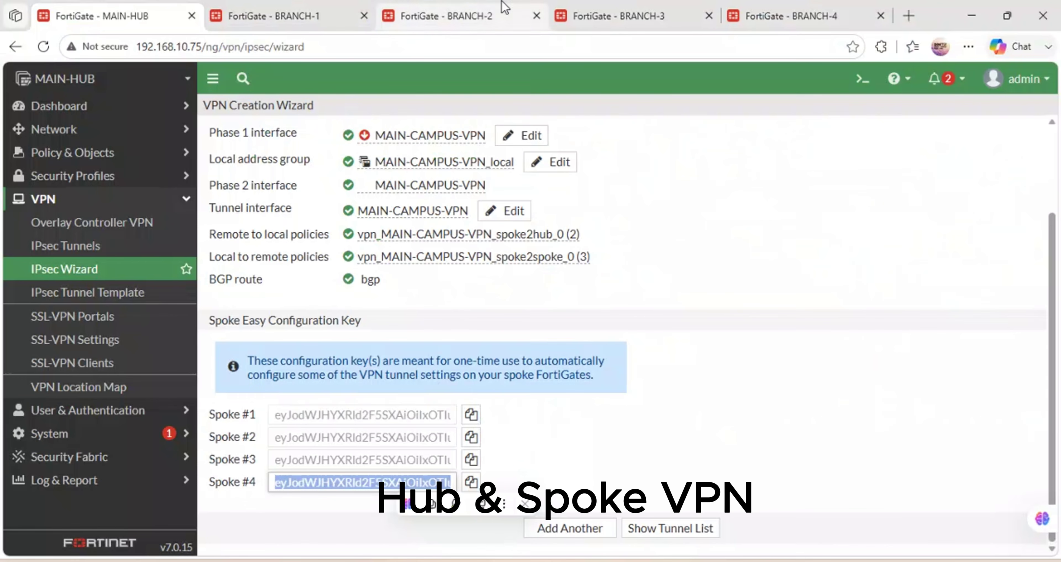
Review BRANCH-1's IPsec tunnel status and policy settings, briefly checking the GNS3 topology.
left_click(273, 8)
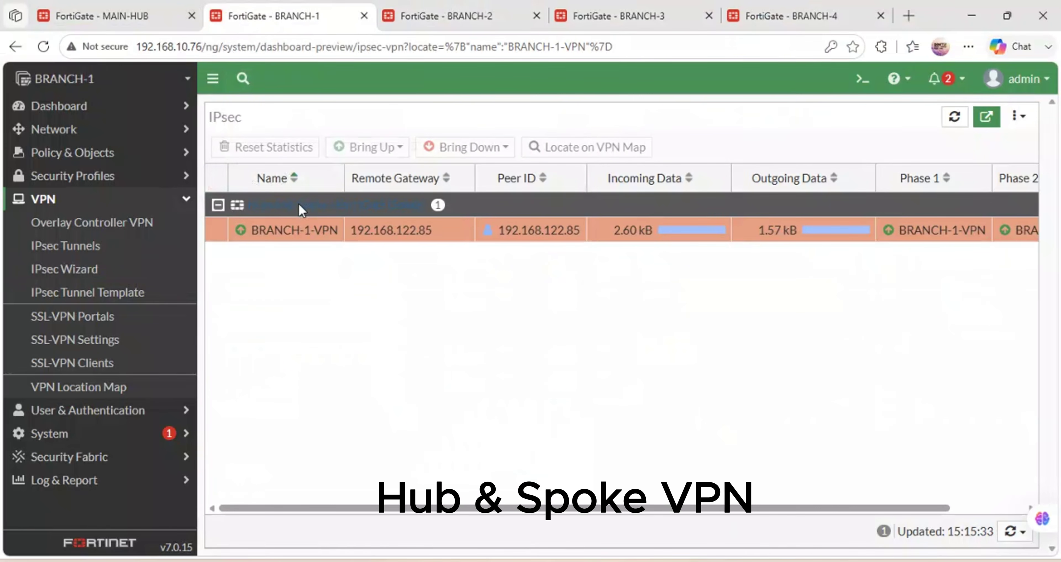
left_click(135, 161)
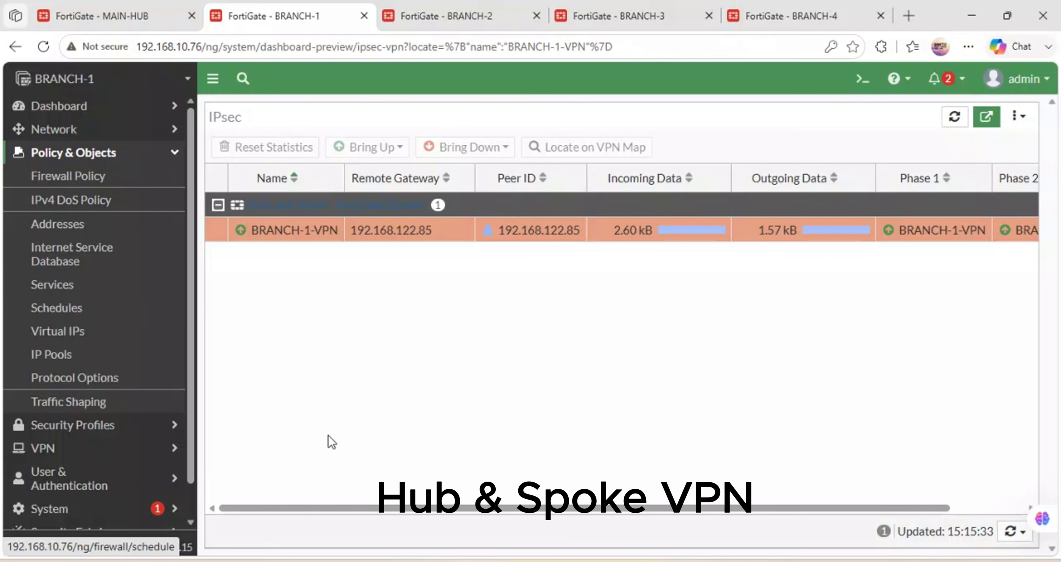
left_click(496, 520)
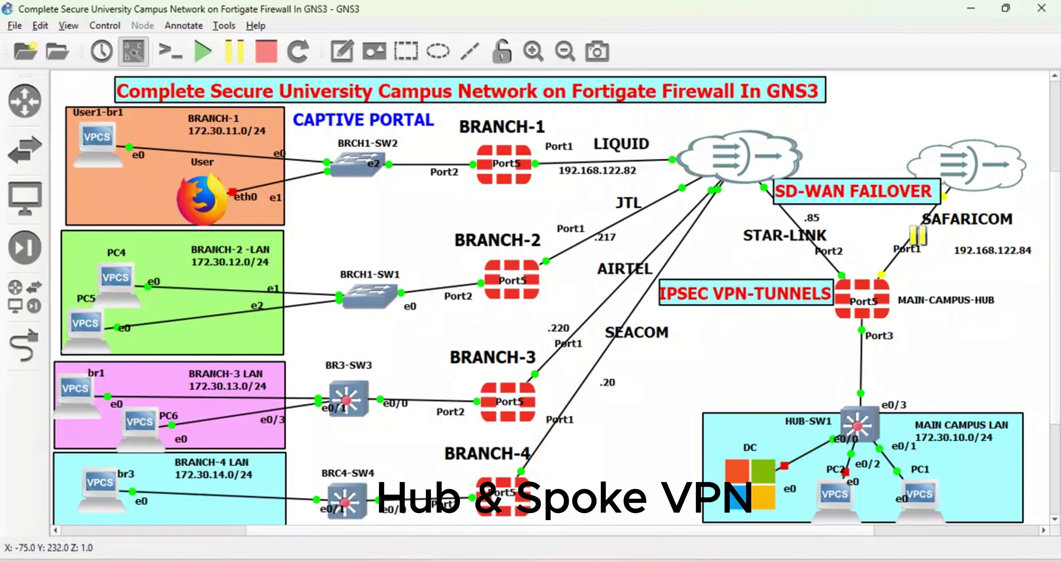
left_click(437, 517)
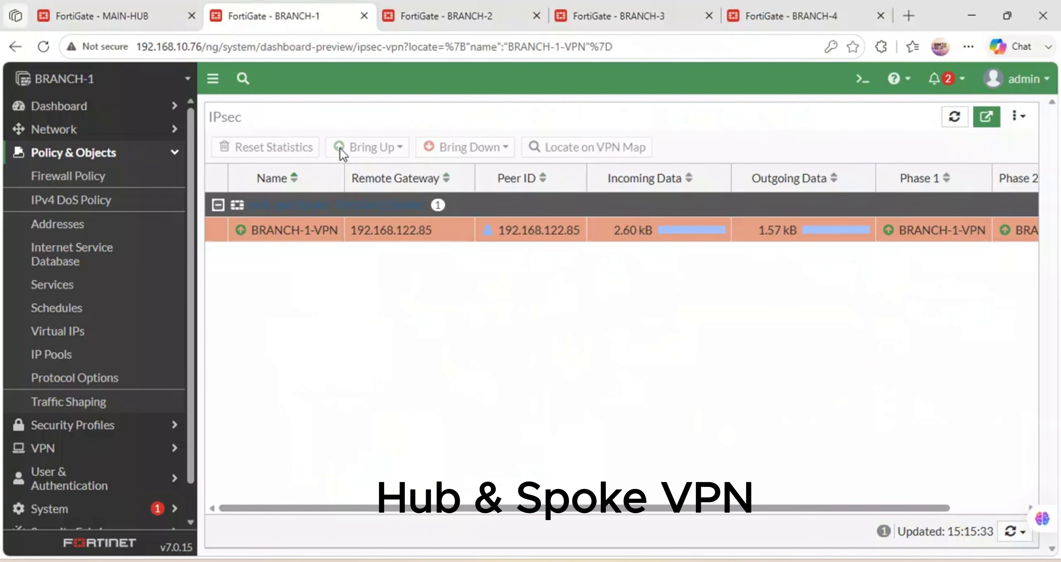
Check the BRANCH-2, BRANCH-3 and BRANCH-4 tunnels and the User1-br1 ping, then return to BRANCH-1.
left_click(467, 12)
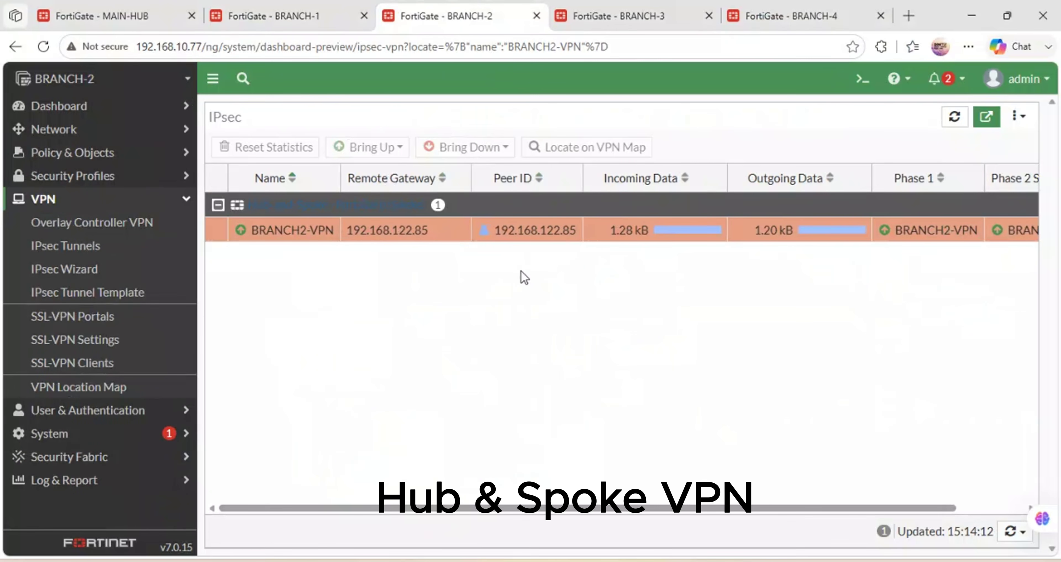
left_click(593, 6)
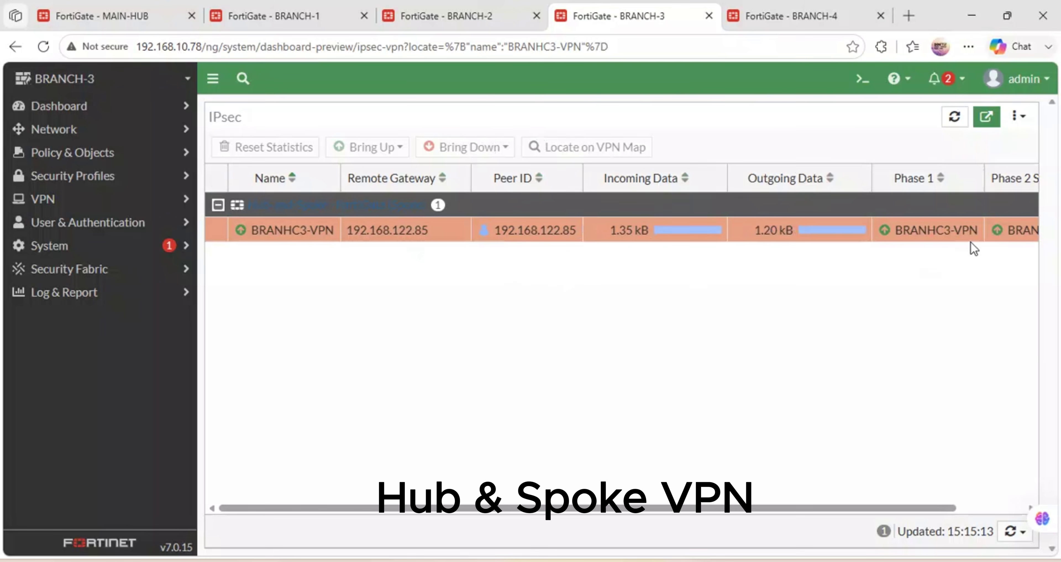
left_click(829, 7)
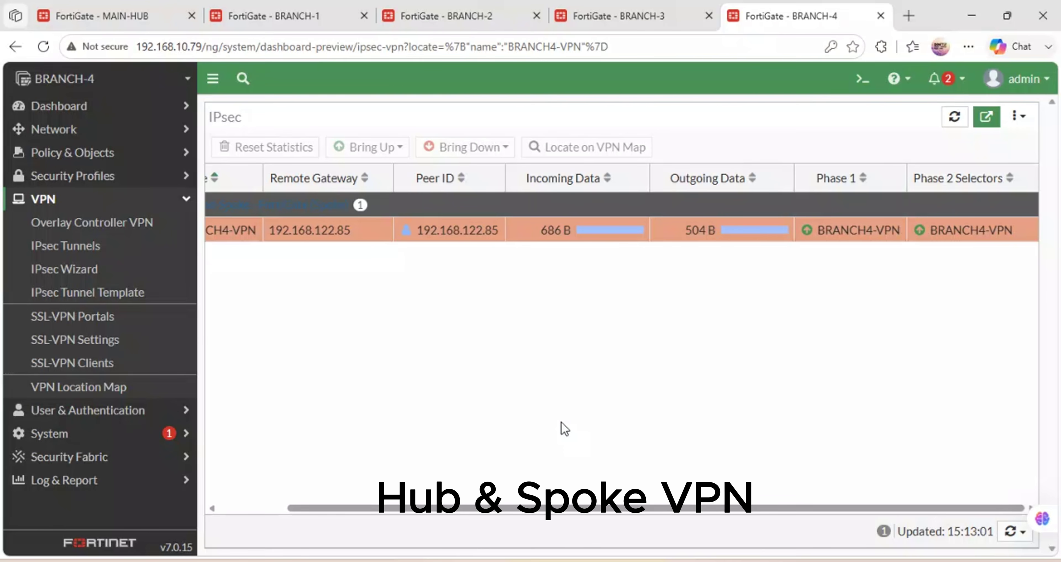
mouse_move(339, 560)
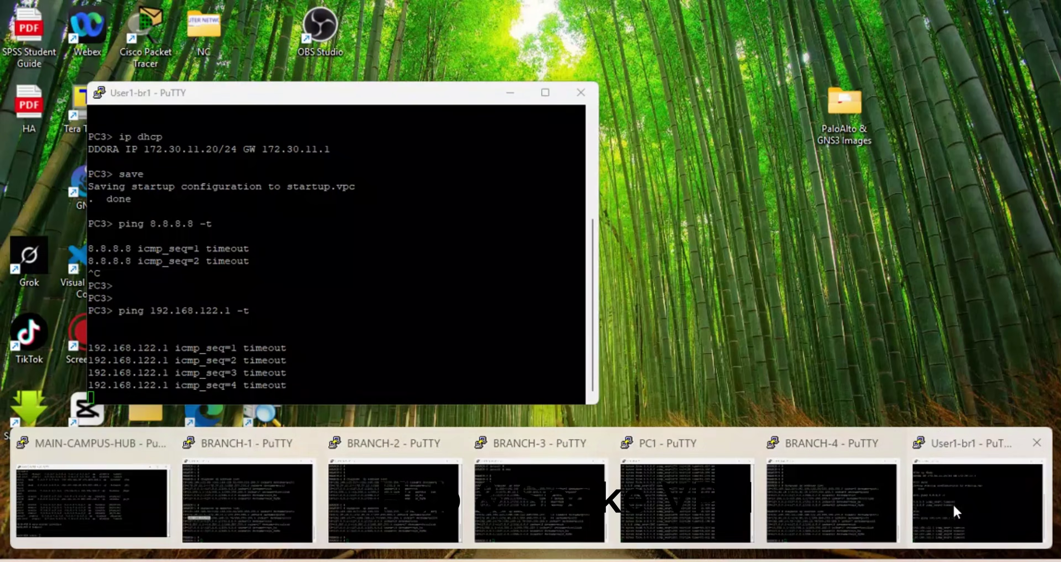
left_click(954, 503)
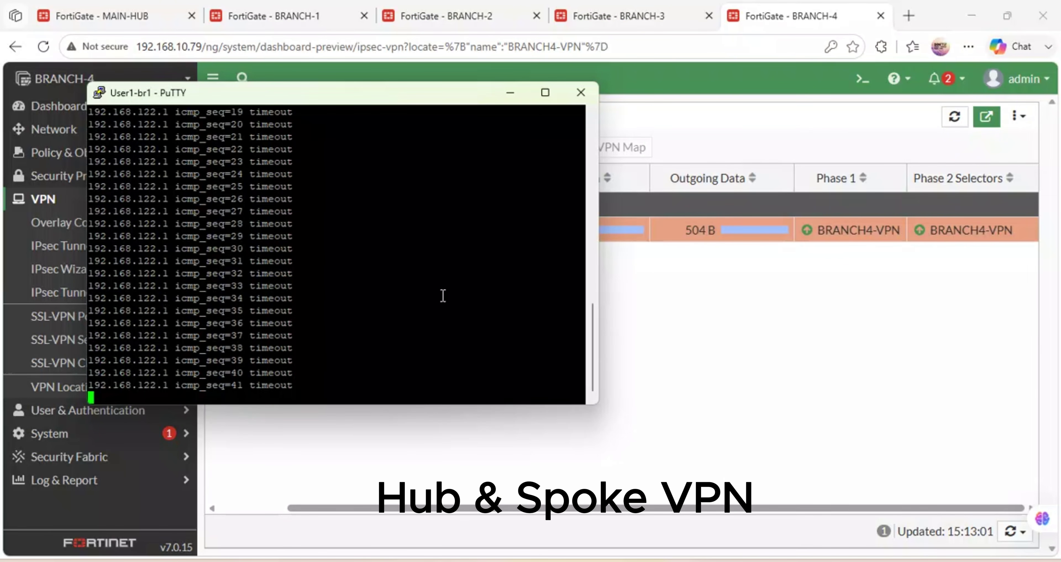
left_click(665, 367)
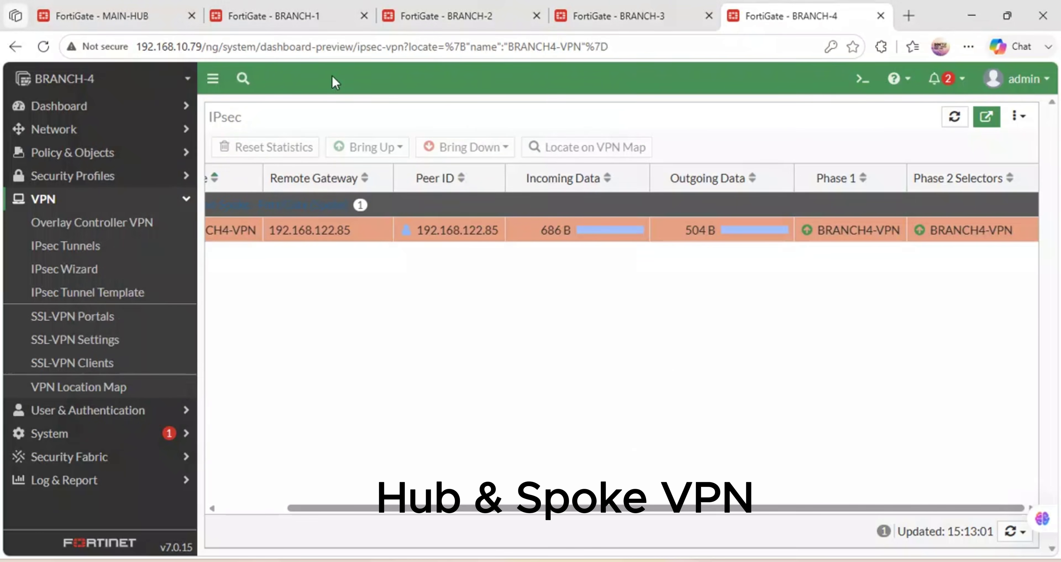
left_click(293, 13)
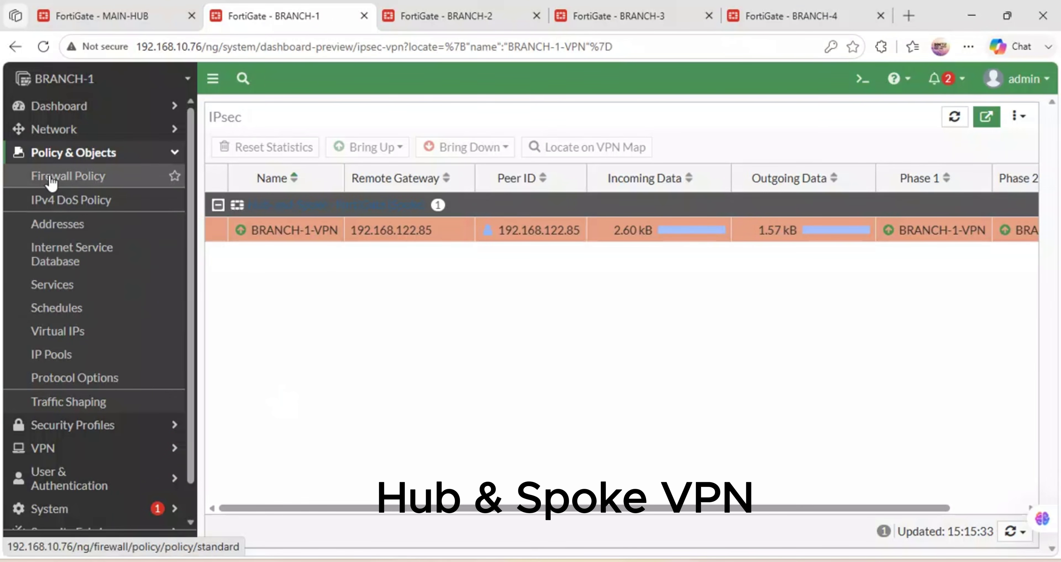
On BRANCH-1, review the two BRANCH-1-VPN/port2 firewall policies and the empty Static Routes list.
left_click(86, 186)
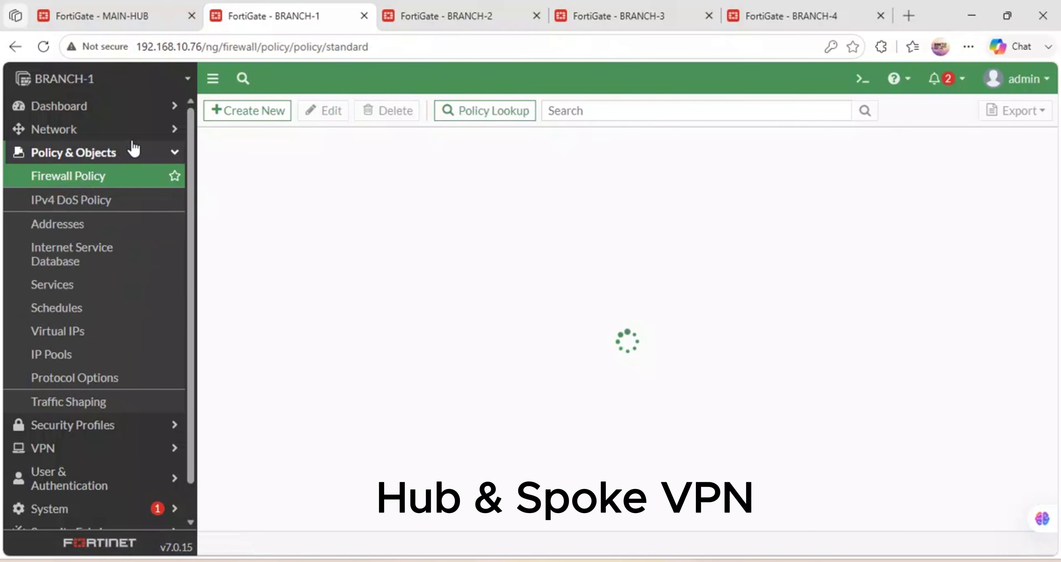
left_click(119, 131)
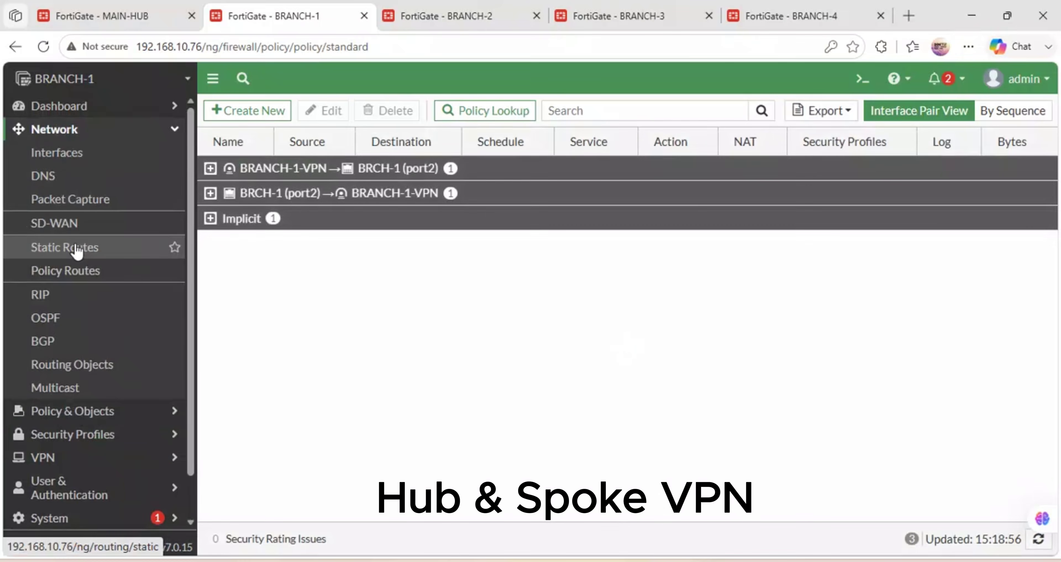
left_click(77, 249)
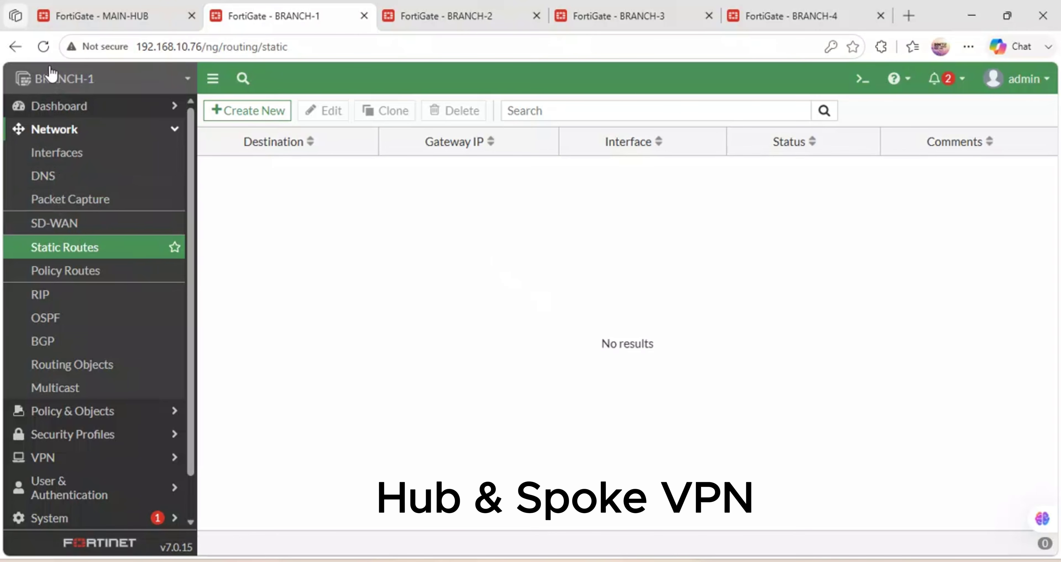
left_click(43, 47)
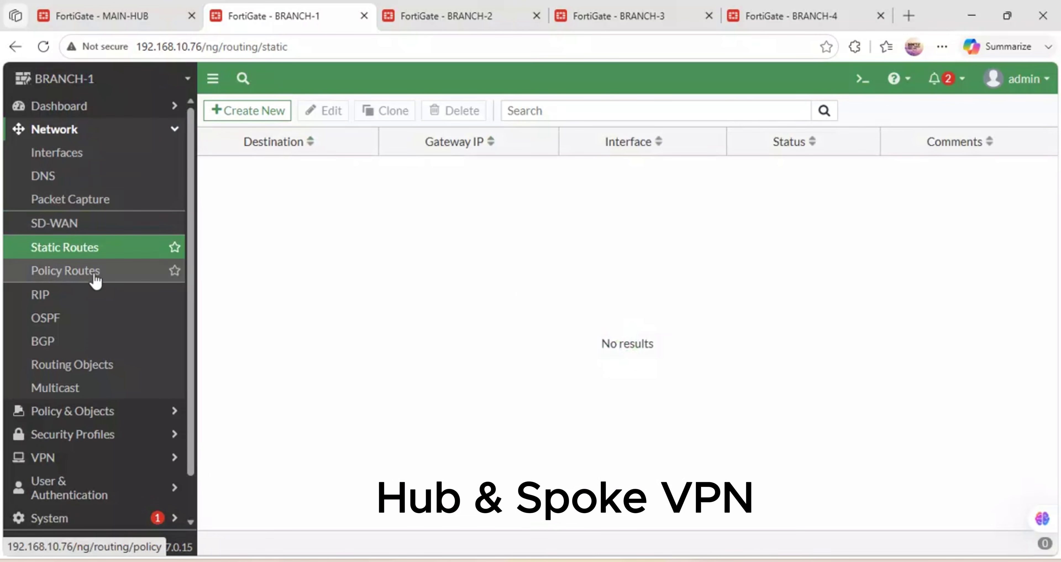
left_click(96, 410)
left_click(68, 176)
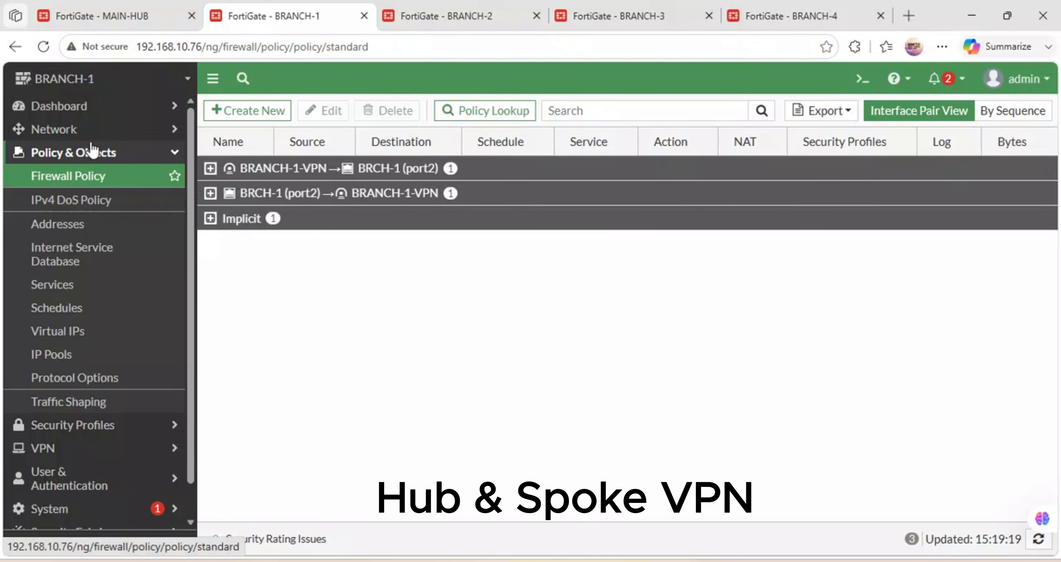
left_click(93, 134)
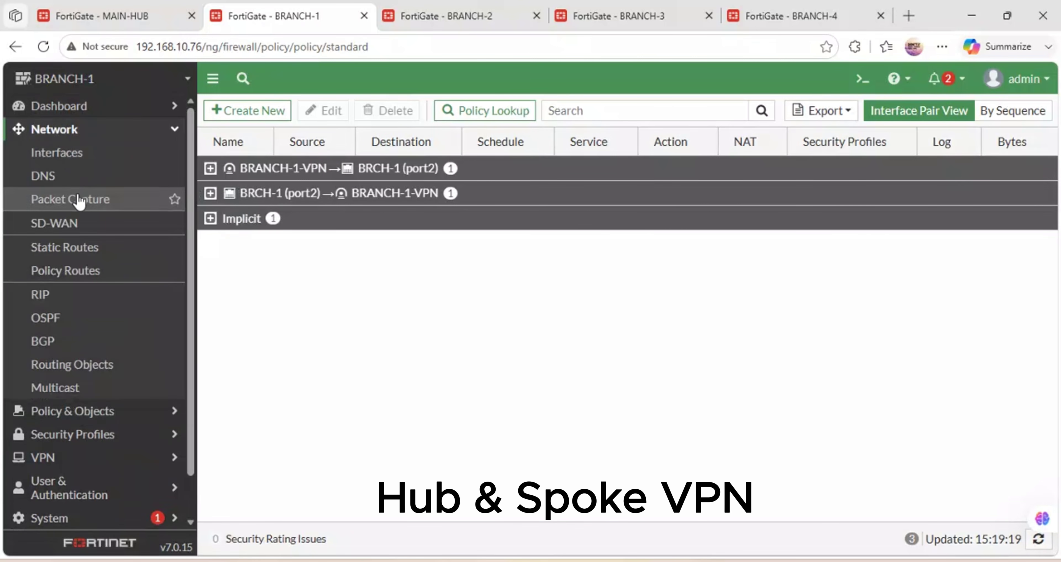
left_click(82, 247)
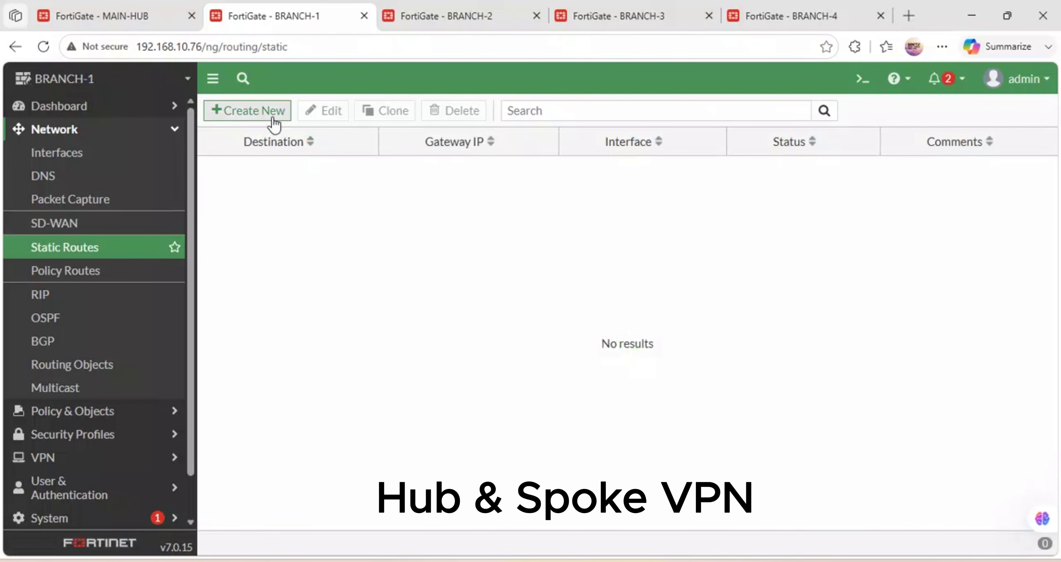
Start a new BRANCH-1 static route to 0.0.0.0/0.0.0.0 and list its interface choices.
left_click(265, 113)
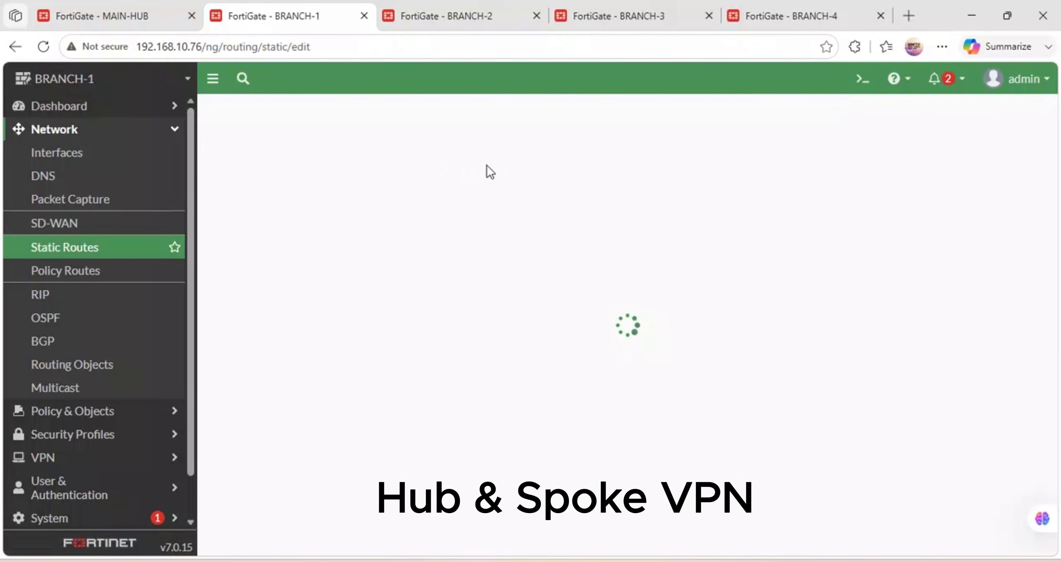
left_click_drag(458, 214, 353, 198)
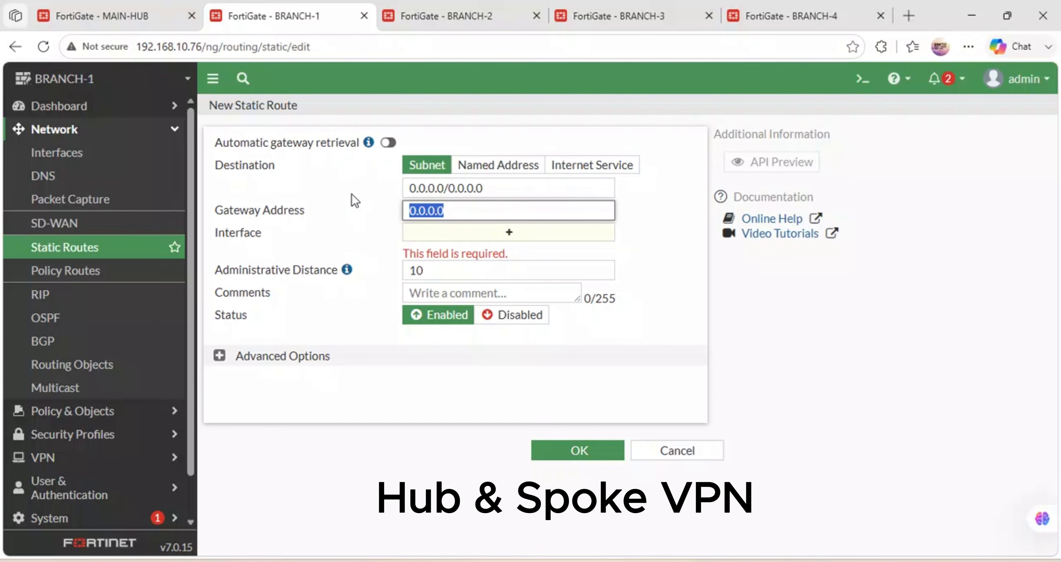
left_click(511, 233)
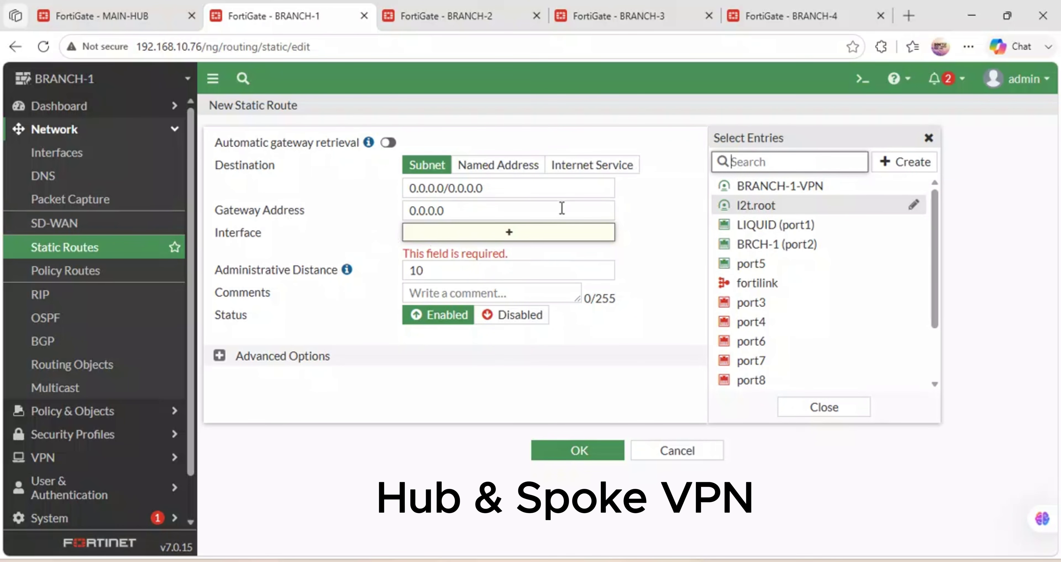
mouse_move(793, 197)
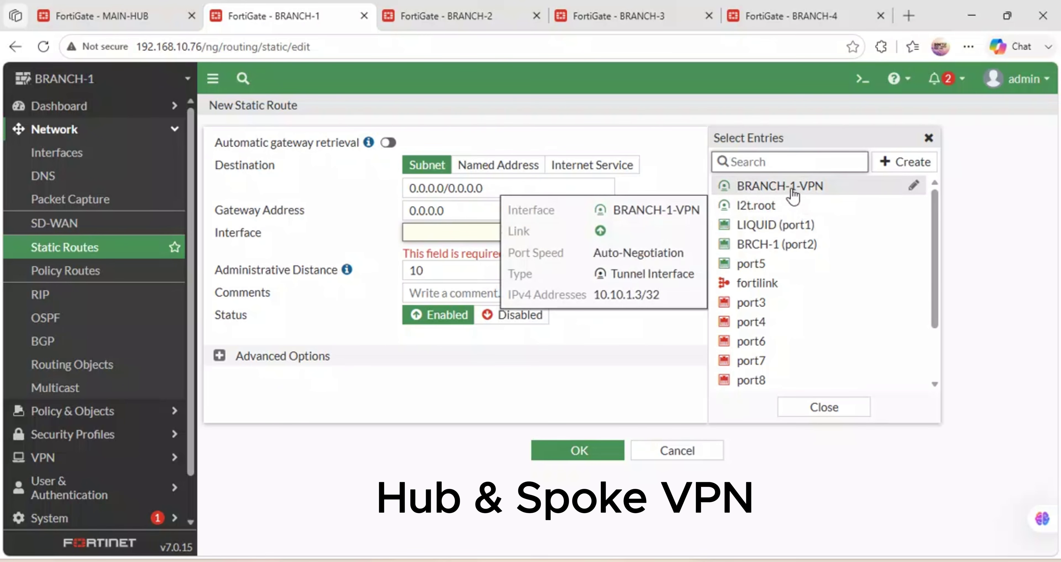
mouse_move(777, 232)
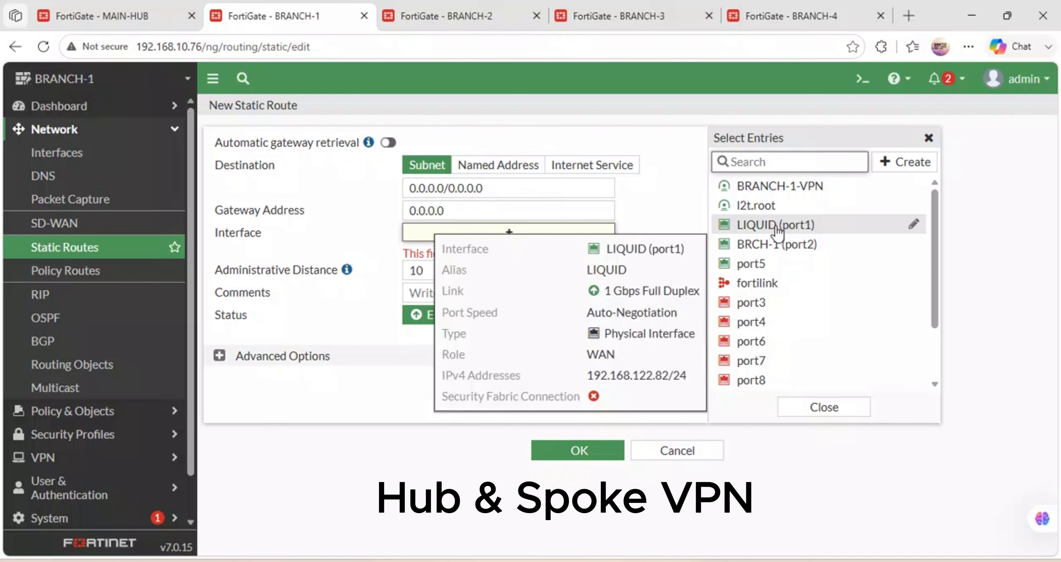
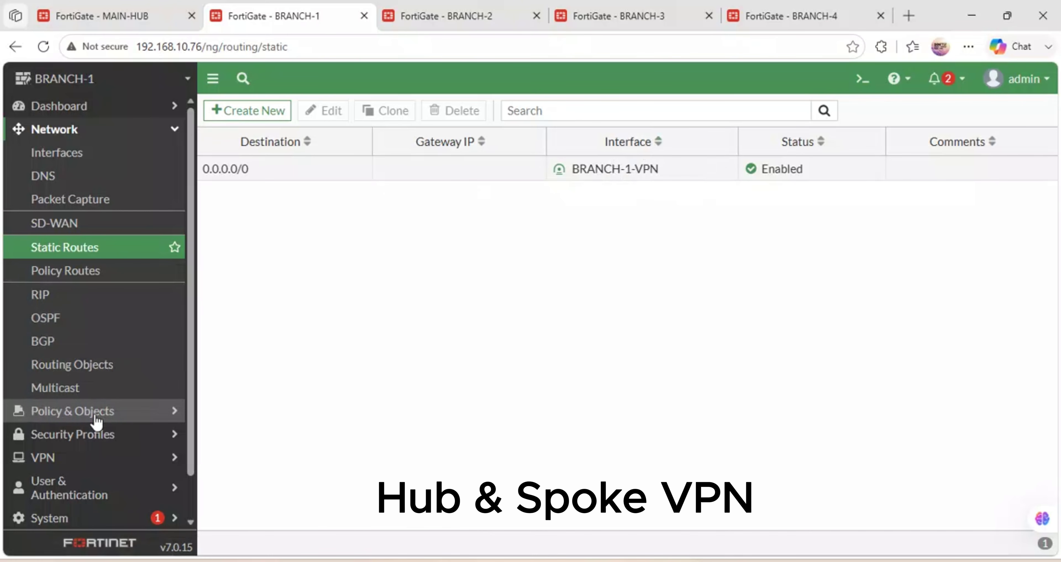
Add a BRANCH-1 0.0.0.0/0 route out LIQUID (port1) using a dynamic gateway (192.168.122.1).
left_click(248, 116)
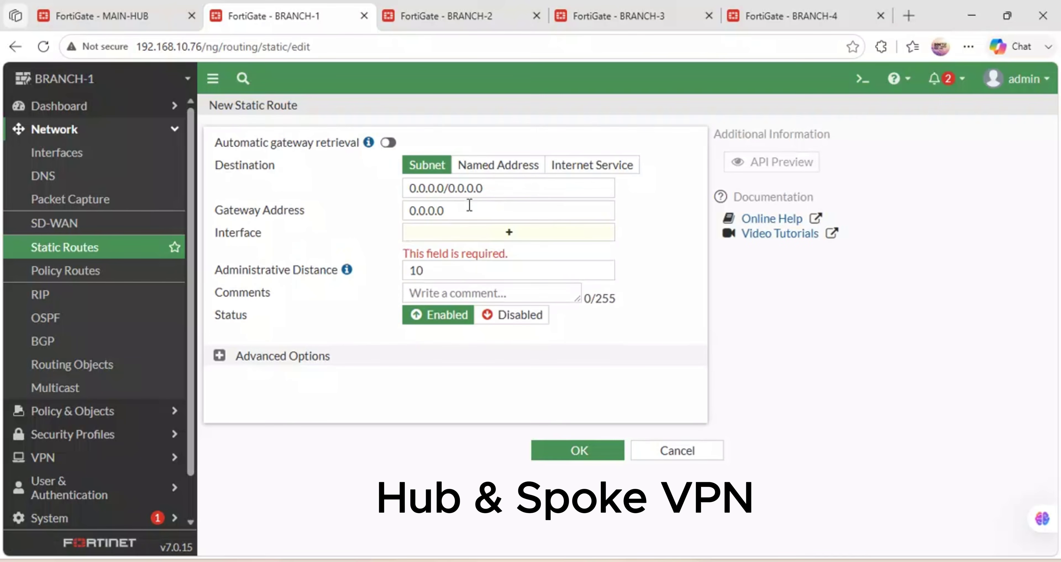
left_click_drag(470, 204, 389, 213)
left_click(507, 232)
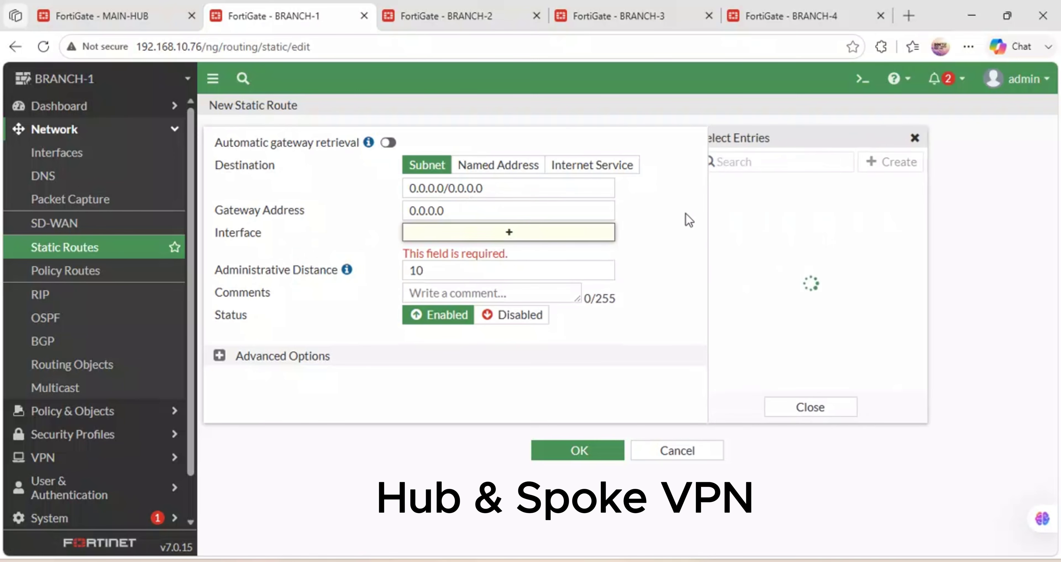
left_click(799, 225)
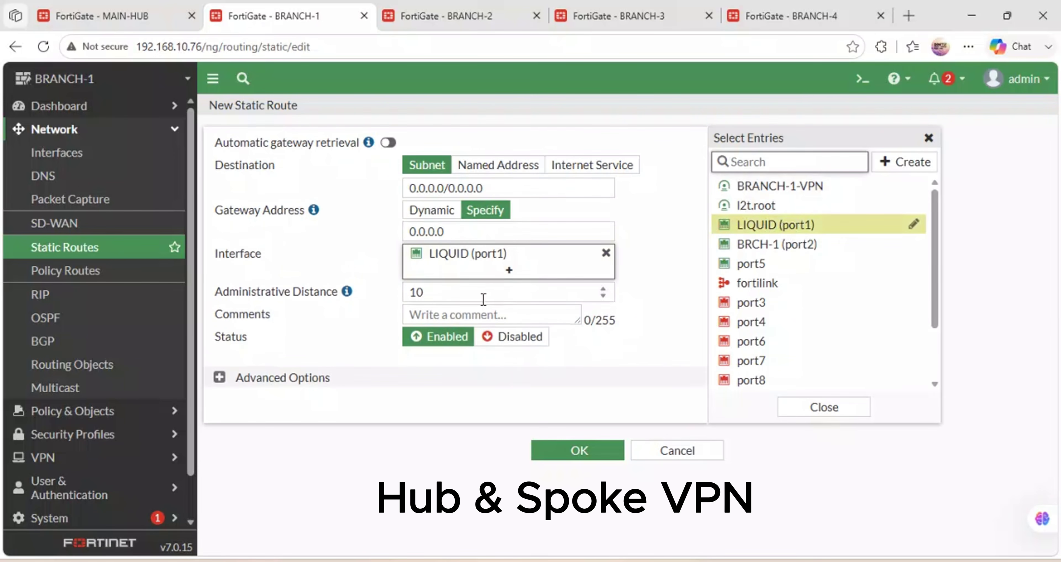
left_click(481, 228)
double_click(426, 222)
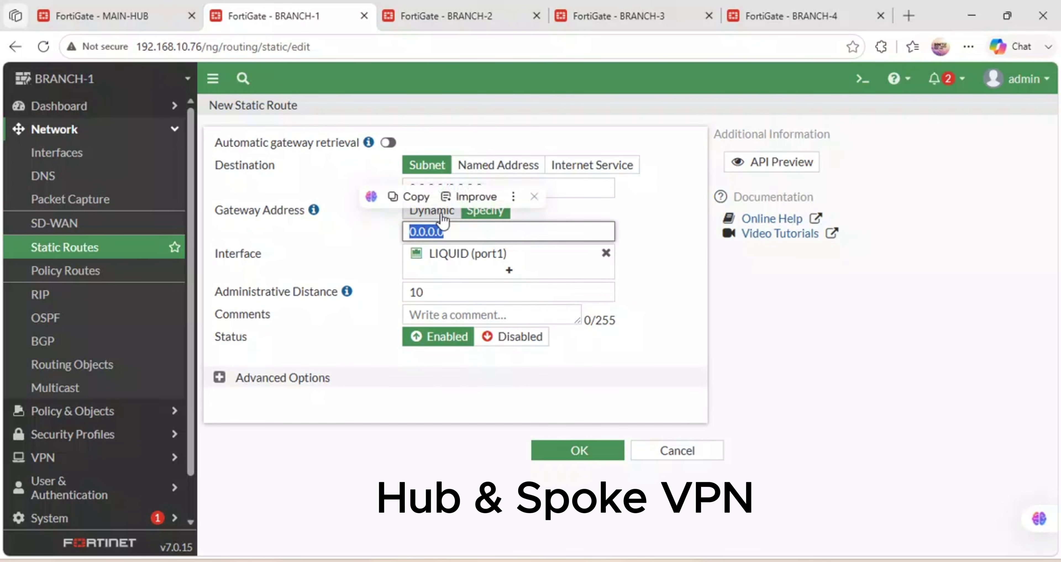
left_click(431, 210)
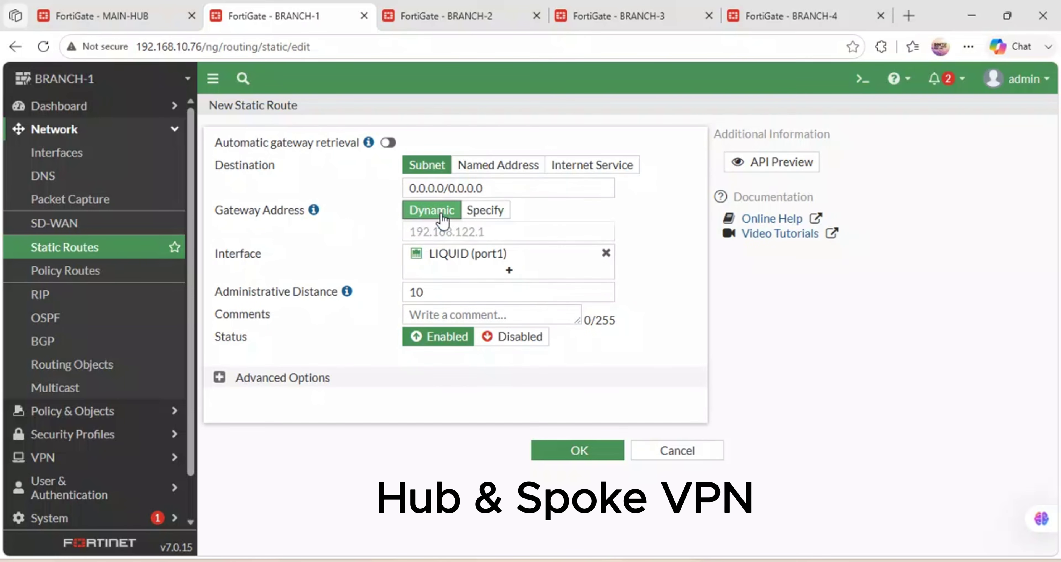
left_click(559, 451)
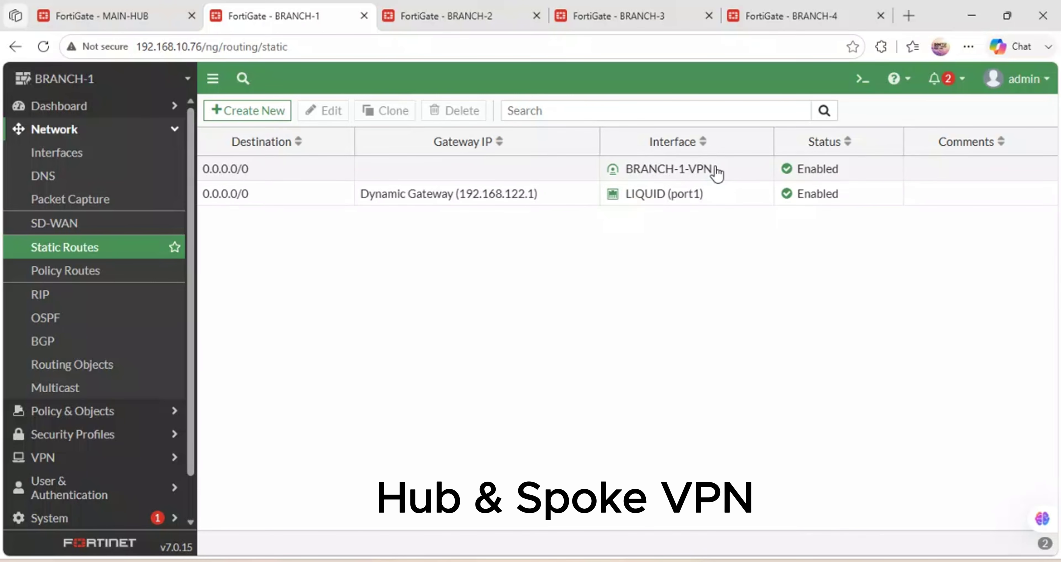
Start a new BRANCH-1 firewall policy named BRANCH1-LAN_INTERNET.
left_click(80, 412)
left_click(72, 177)
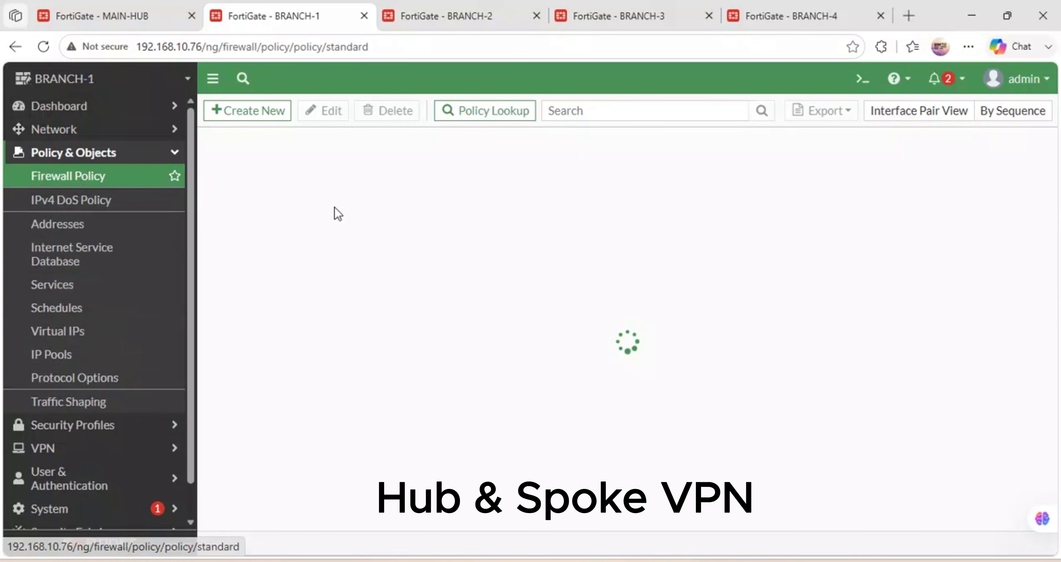
left_click(244, 110)
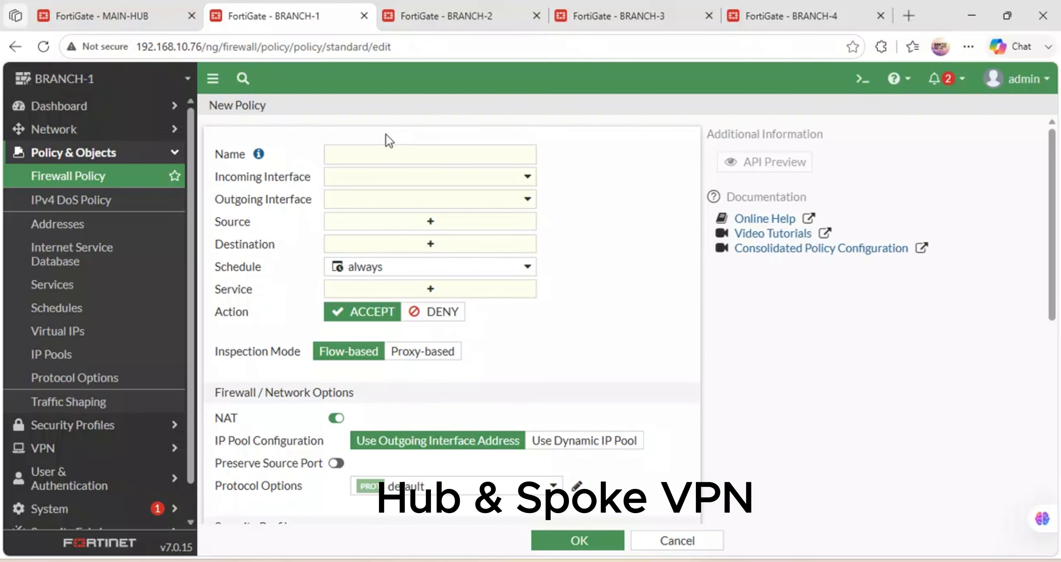
left_click(357, 155)
type("BRANCH1-")
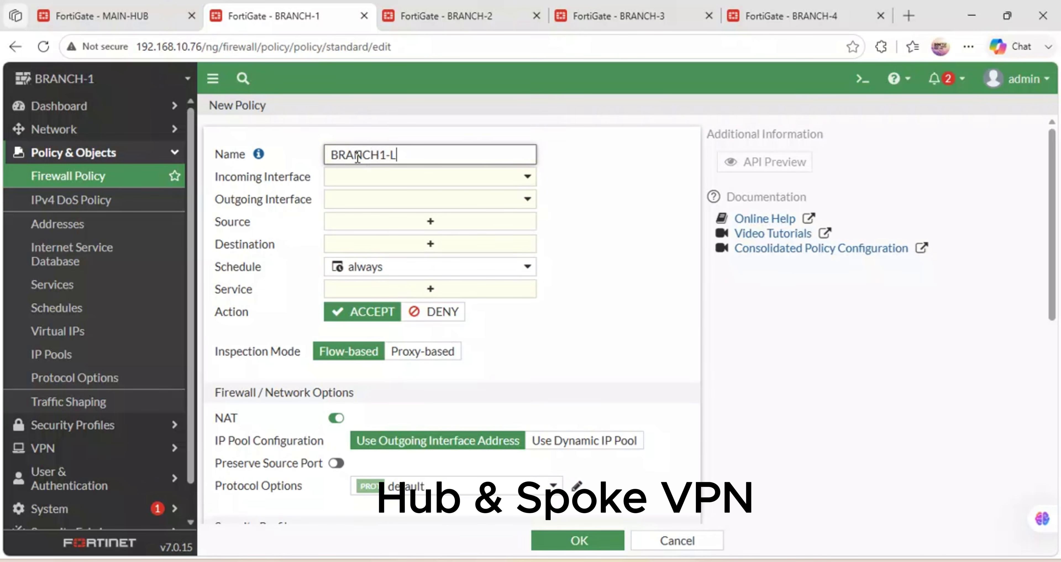
type("LAN_INTERNET")
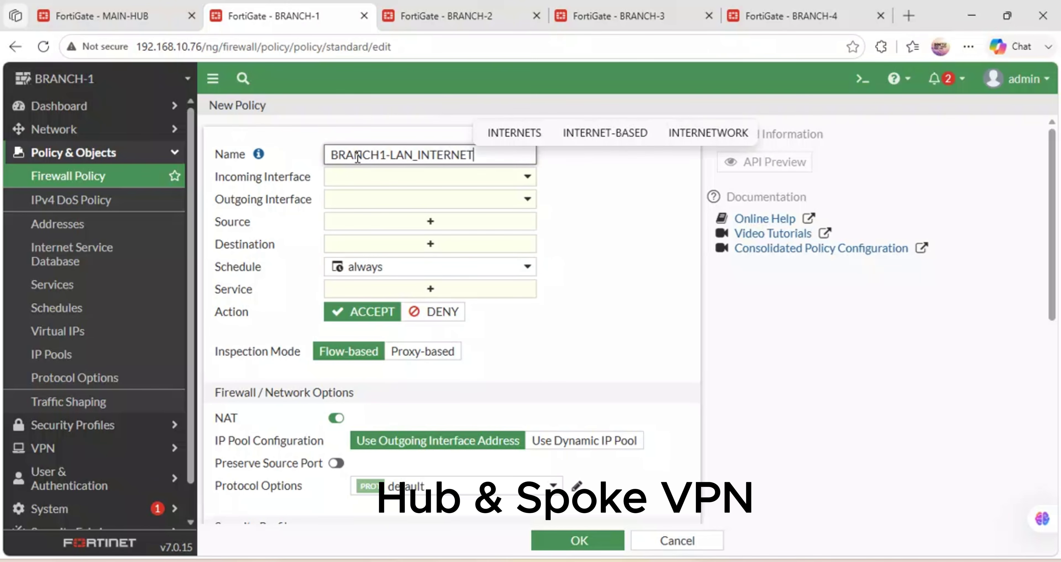
Set the policy's incoming interface to BRCH-1 (port2) and outgoing to BRANCH-1-VPN.
left_click(392, 184)
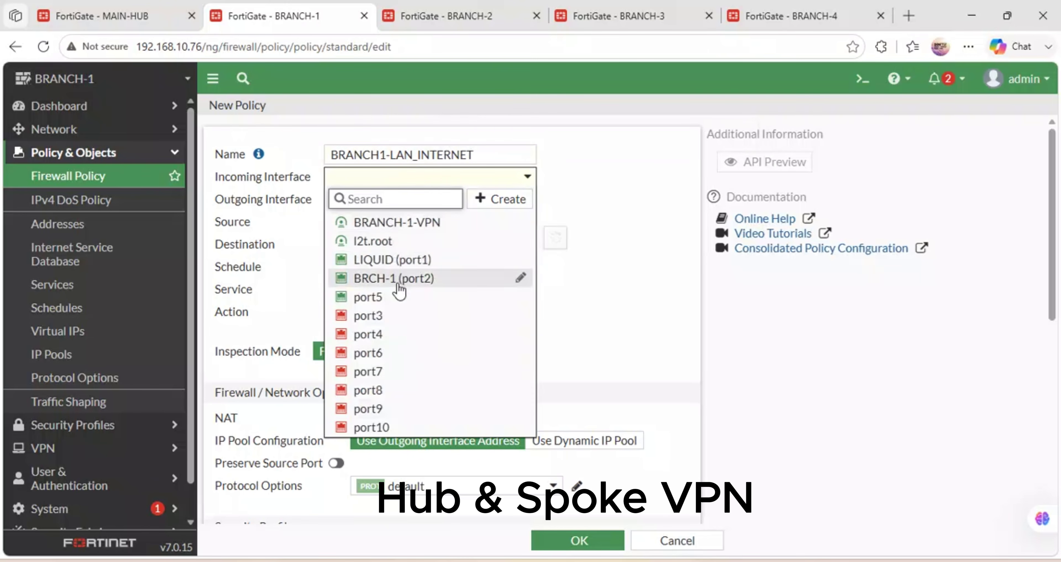
left_click(399, 286)
left_click(374, 200)
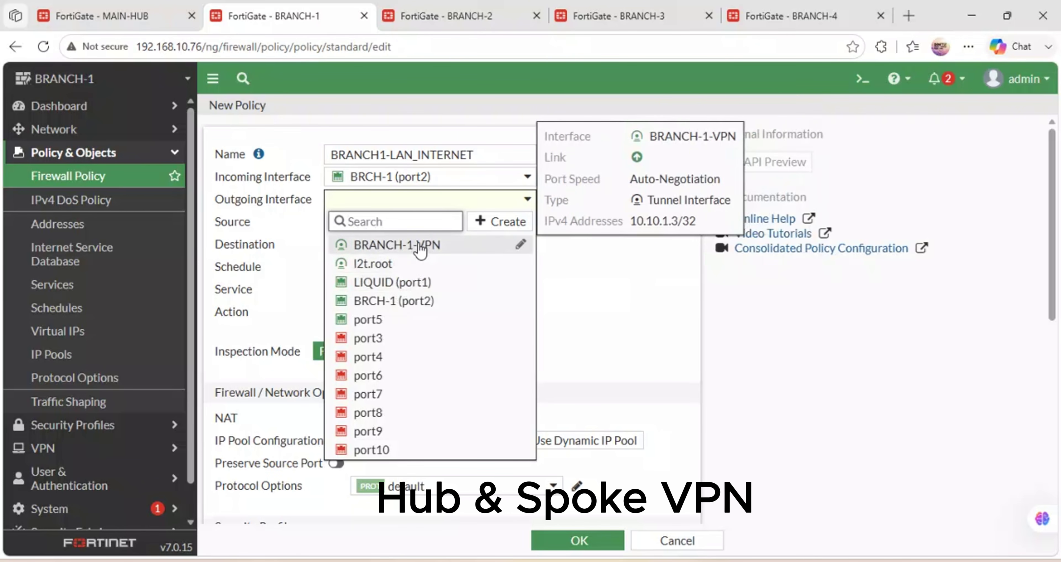
left_click(407, 281)
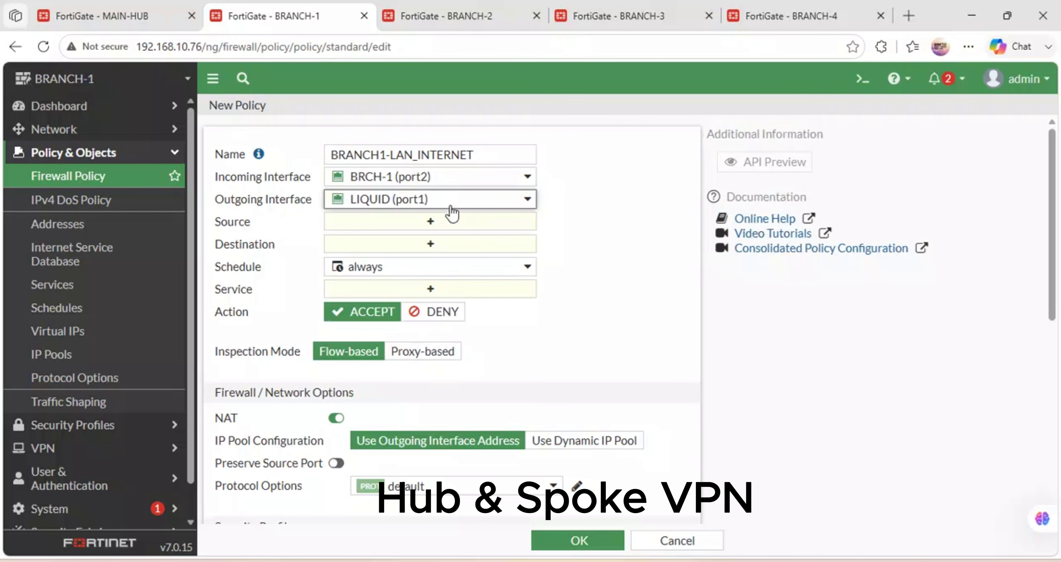
left_click(460, 205)
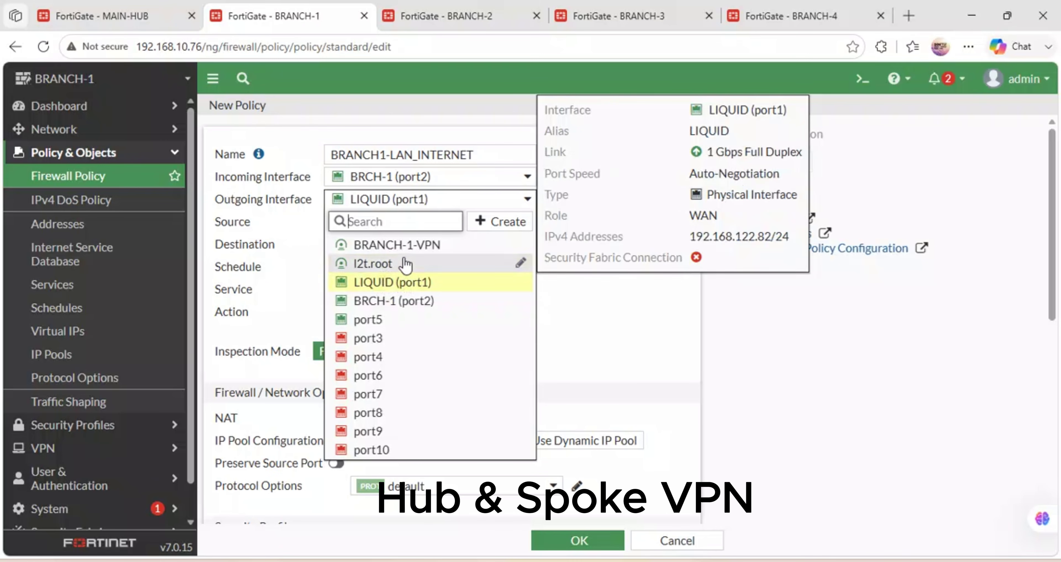
left_click(392, 247)
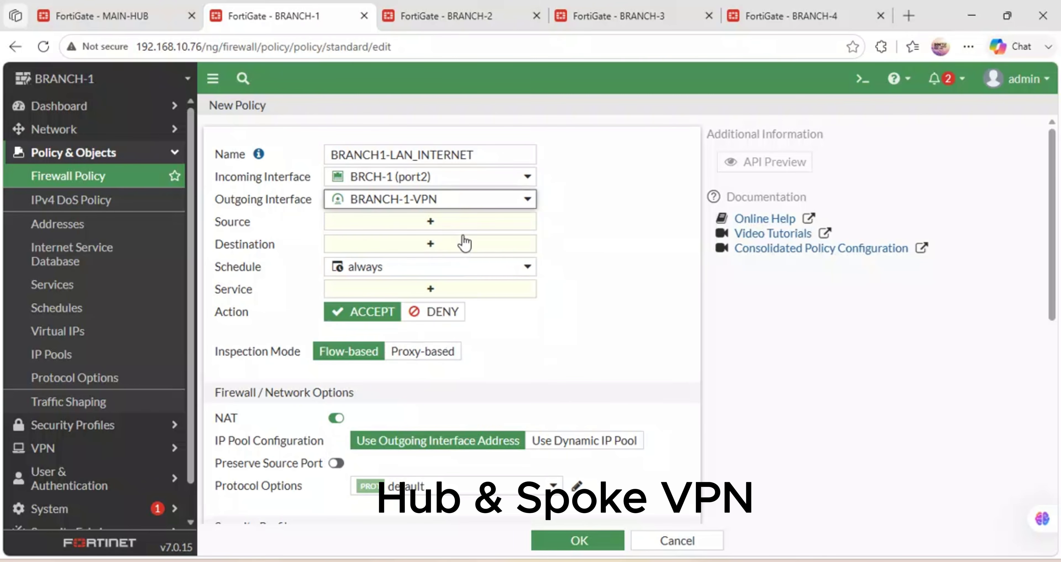
Set source and destination addresses to all and the service to ALL.
left_click(439, 226)
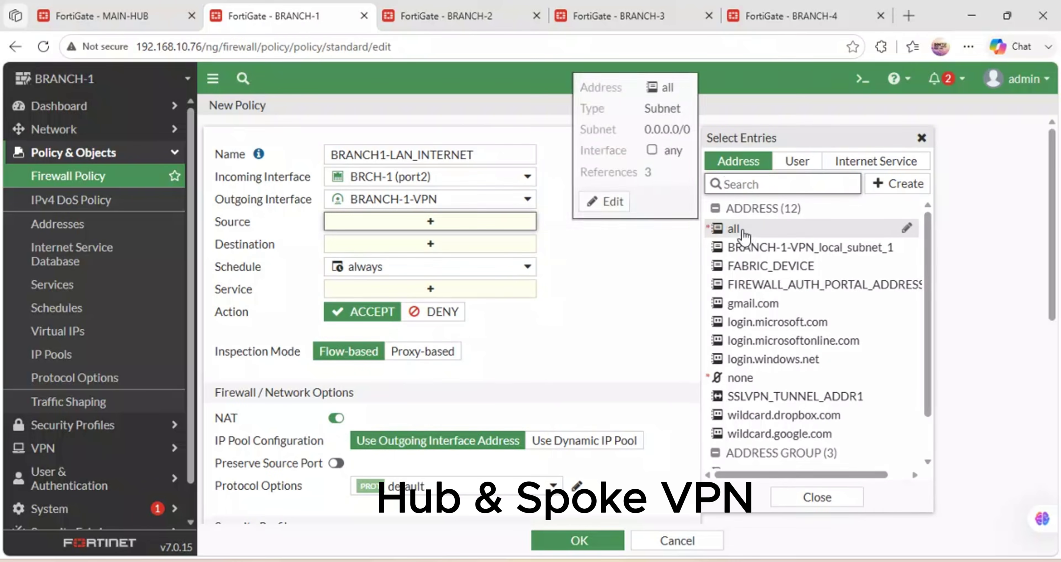
left_click(739, 228)
left_click(413, 261)
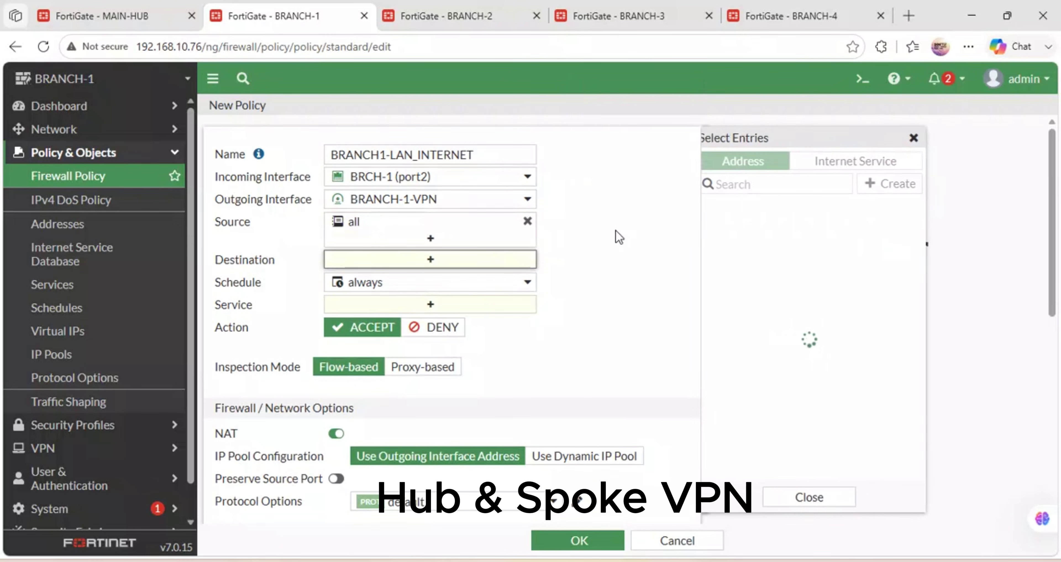
left_click(737, 228)
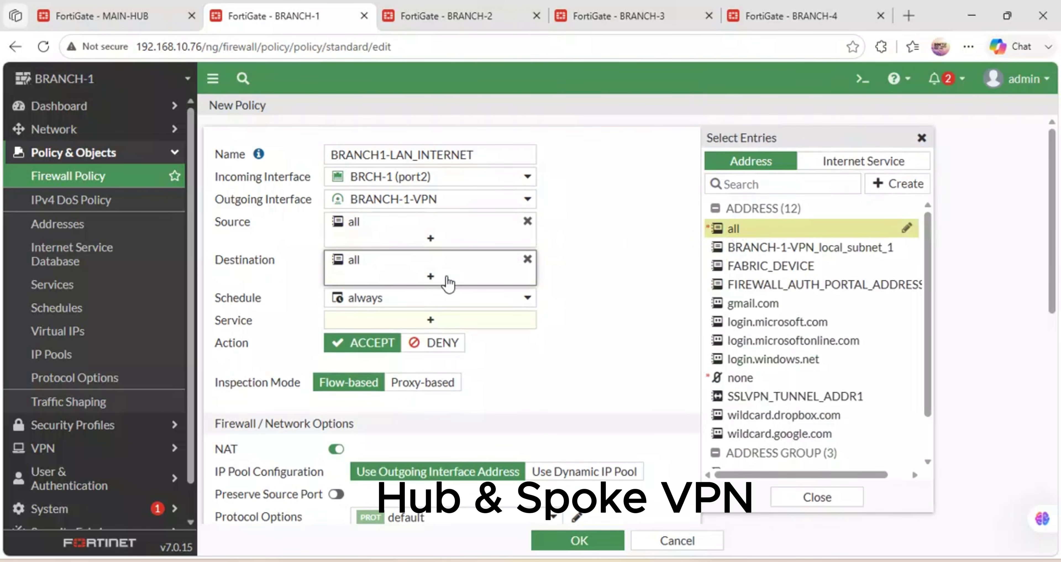
left_click(428, 323)
left_click(736, 225)
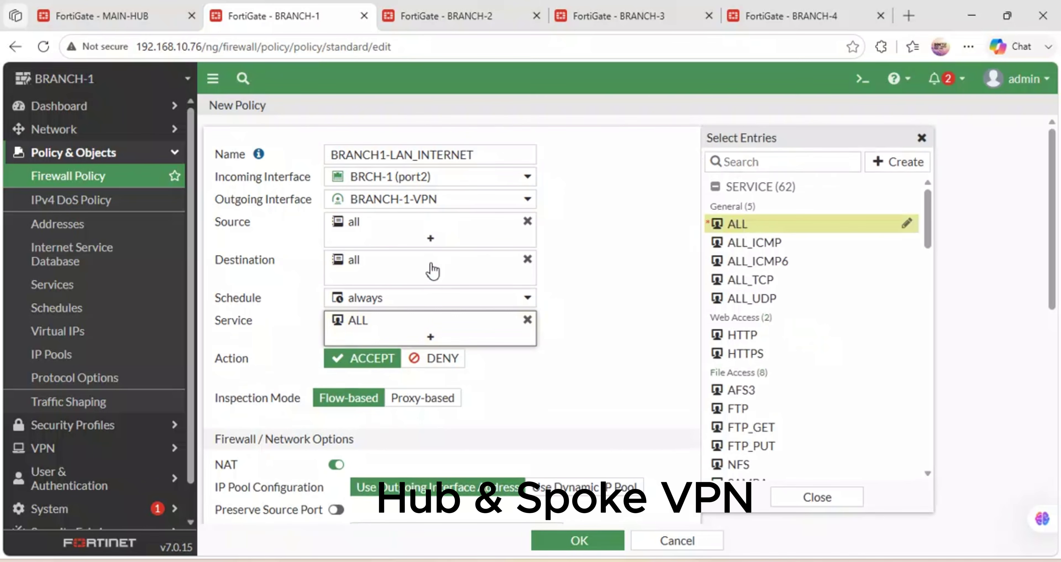
Log all sessions including session start, disable NAT, and save the policy.
scroll(396, 376, "down", 5)
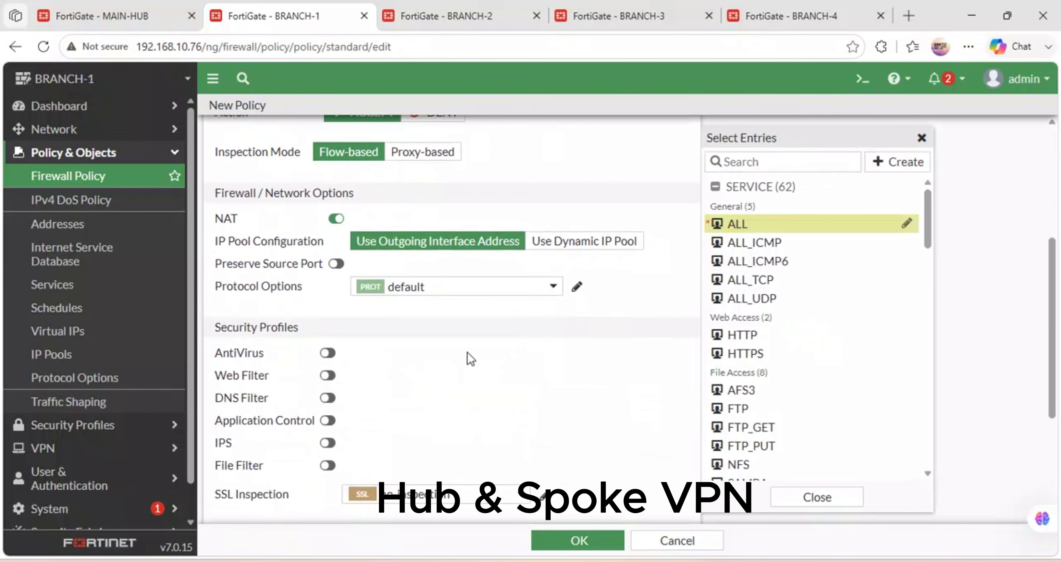
scroll(442, 361, "down", 5)
left_click(546, 354)
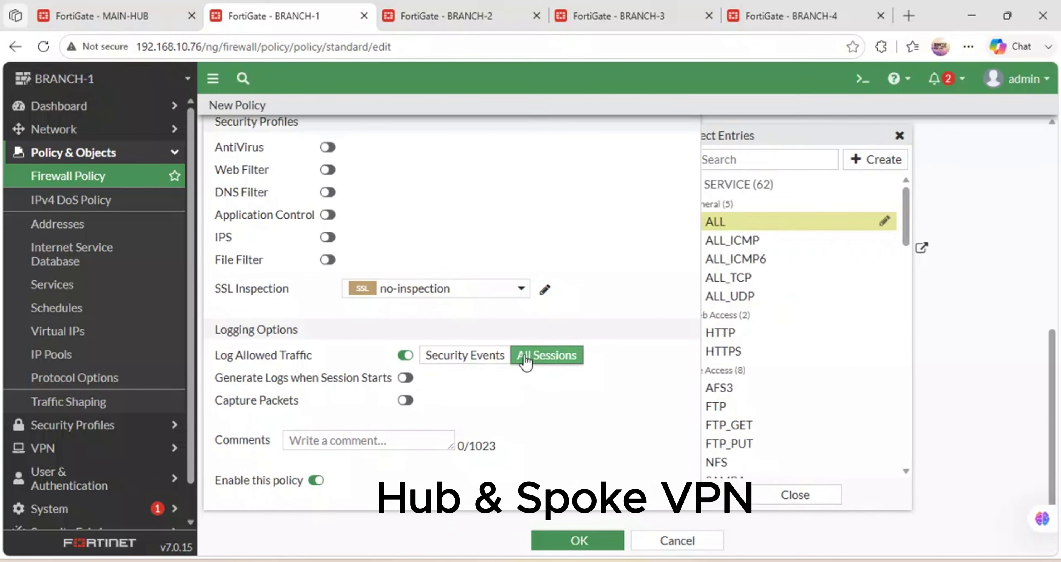
left_click(406, 378)
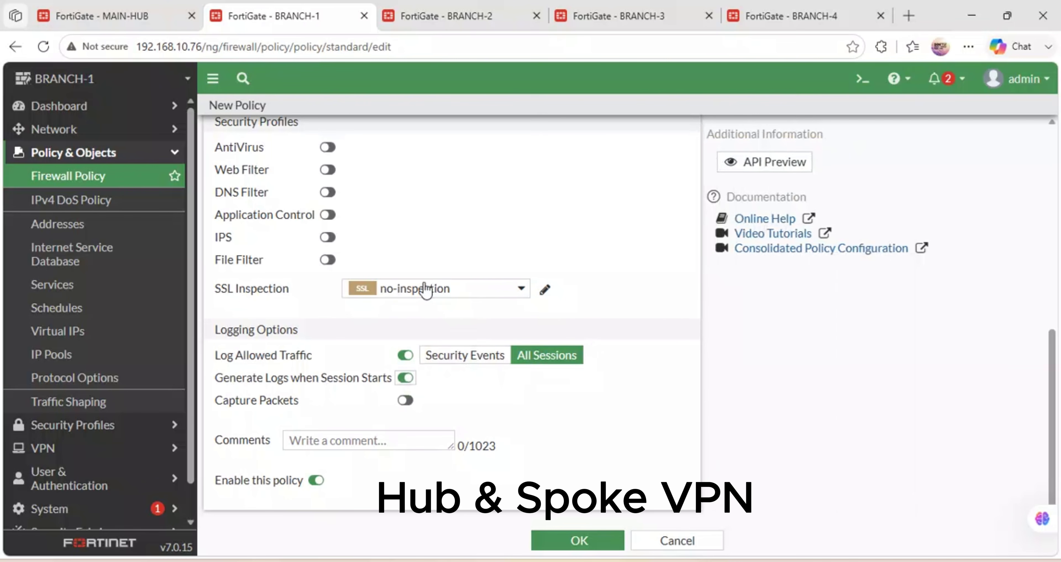
scroll(426, 288, "up", 12)
scroll(426, 285, "down", 6)
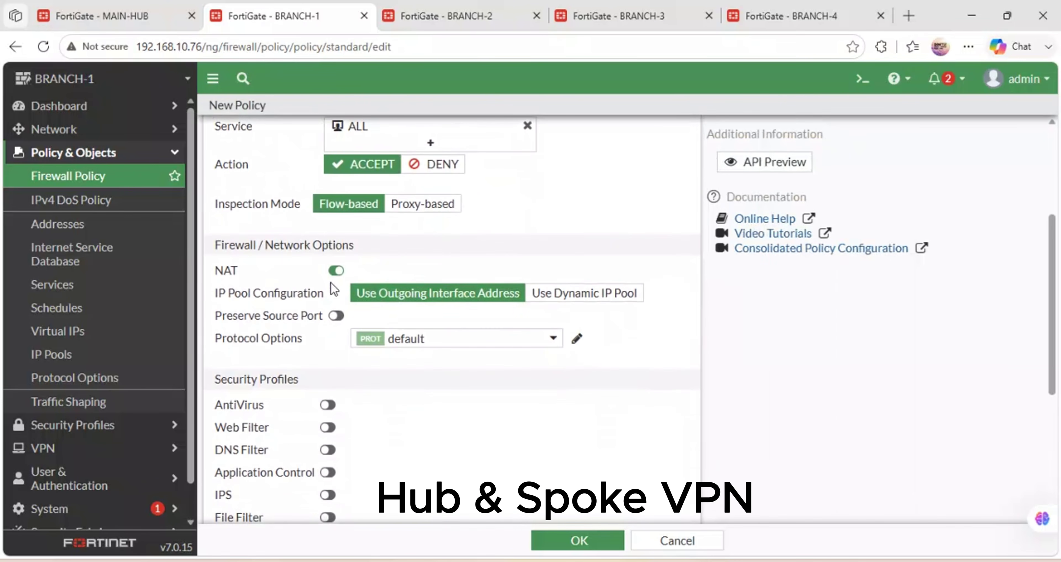
left_click(330, 271)
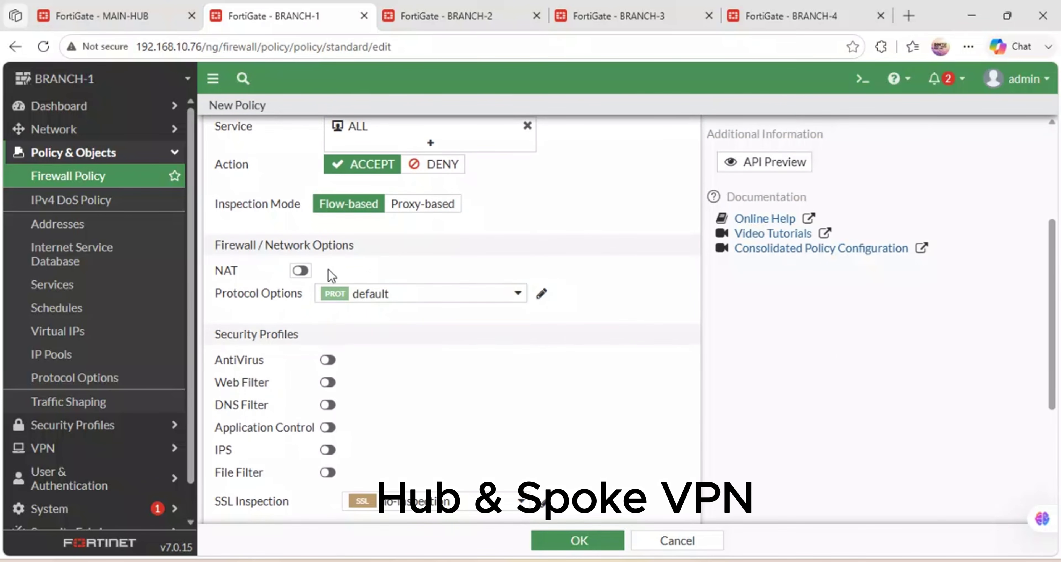
left_click(553, 541)
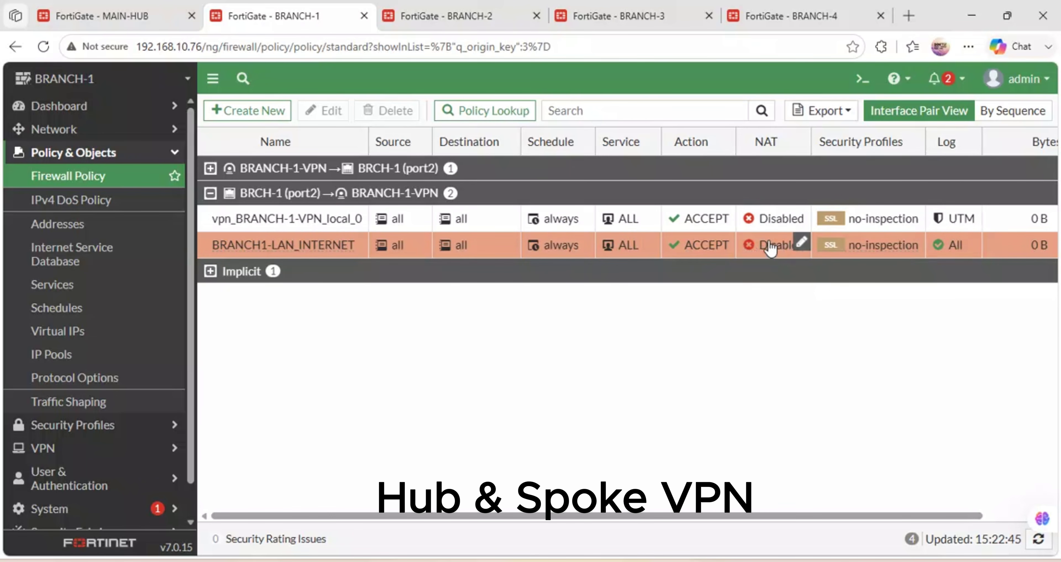
Change BRANCH1-LAN_INTERNET to exit via LIQUID (port1) with NAT enabled.
double_click(771, 250)
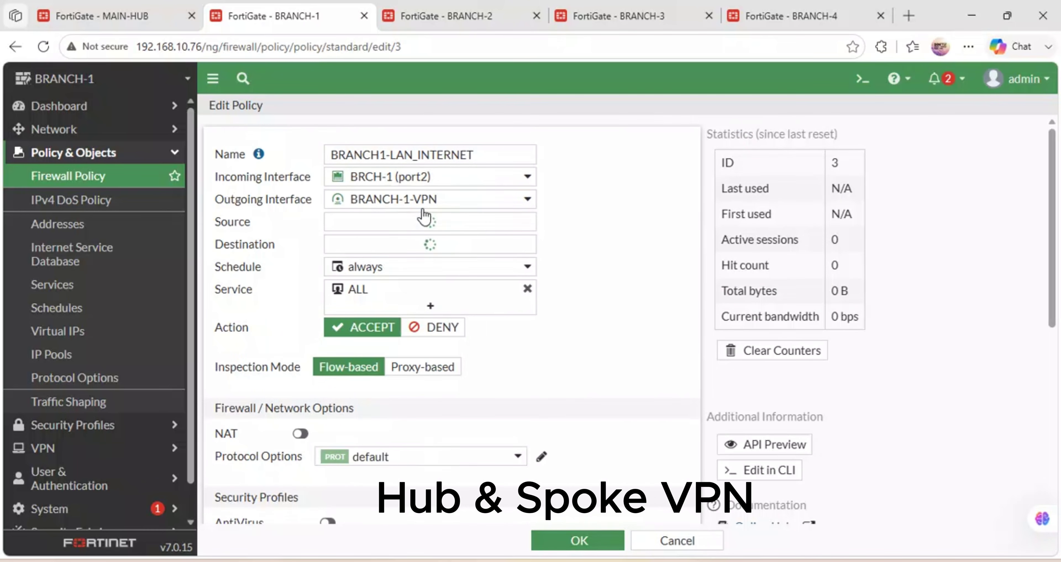
left_click(469, 200)
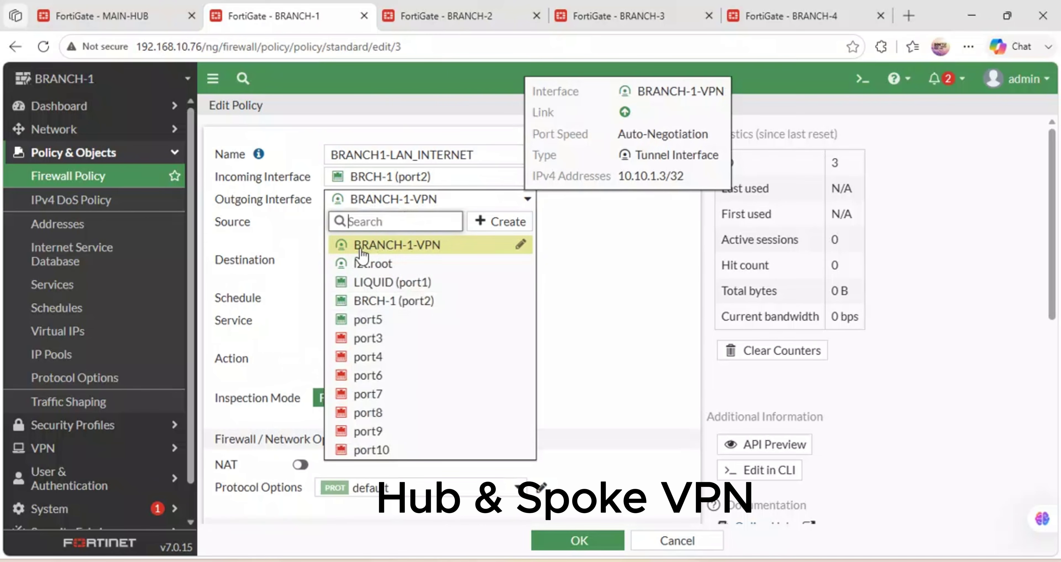
left_click(391, 281)
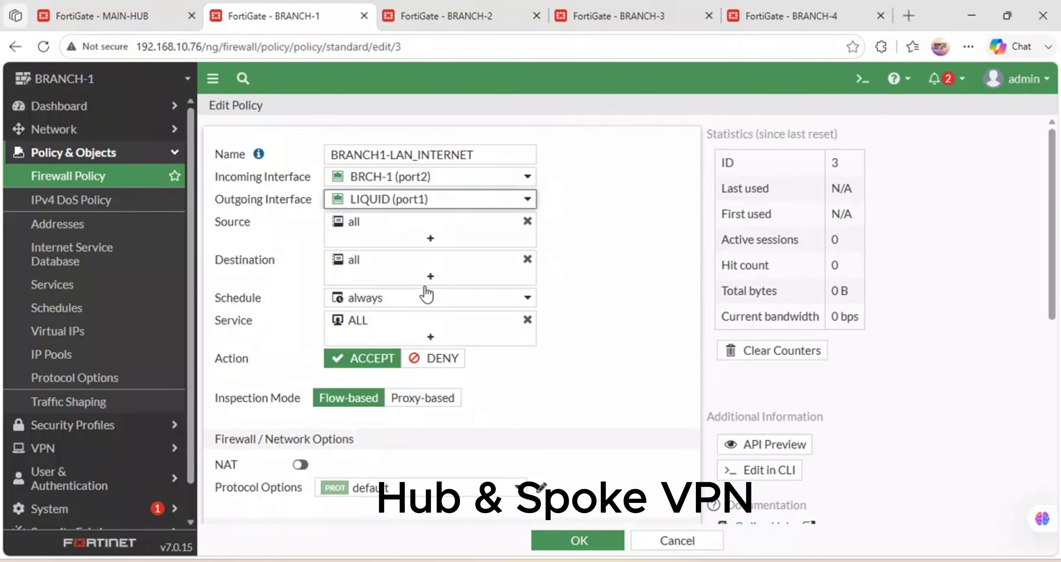
left_click(299, 465)
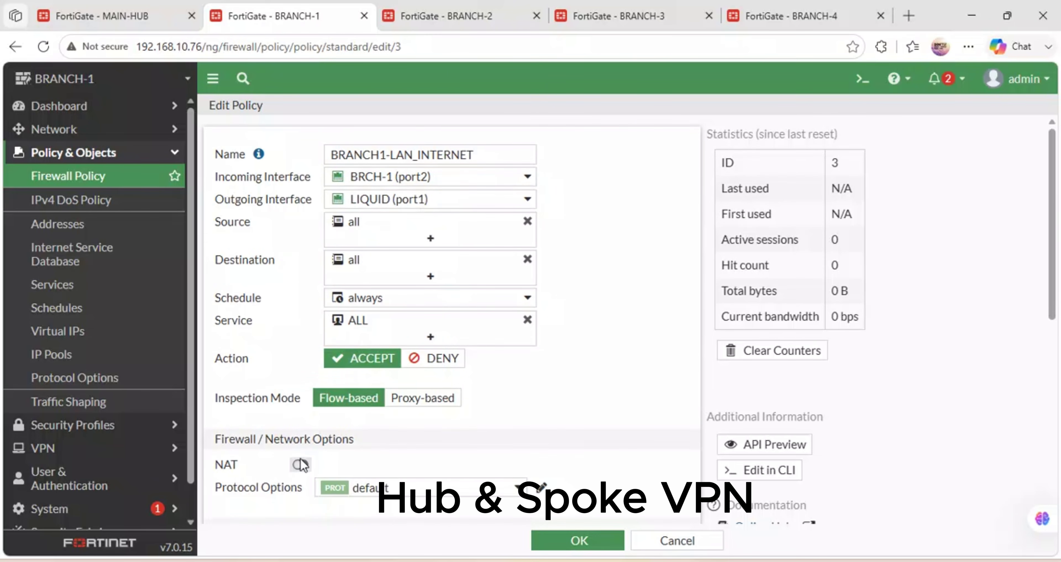
left_click(551, 539)
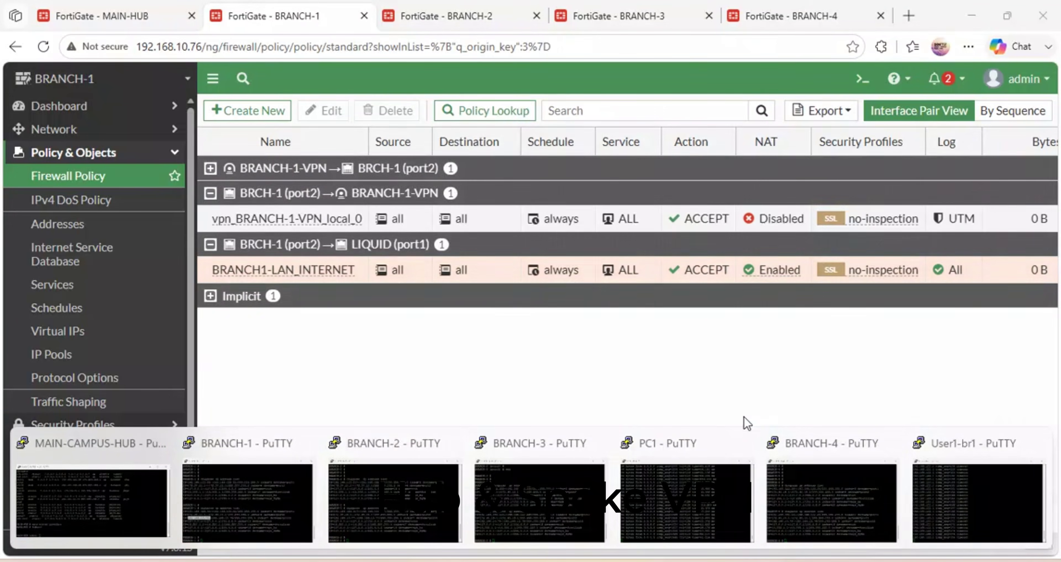
Review the User1-br1 console's ping replies and the 192.168.122.1 timeout lines.
left_click(966, 505)
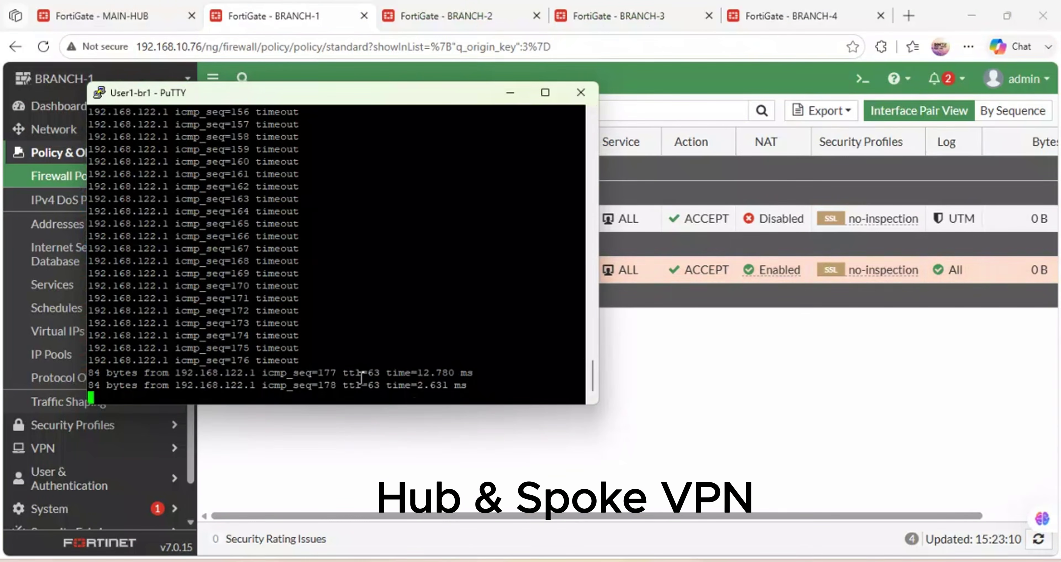
left_click_drag(474, 360, 277, 315)
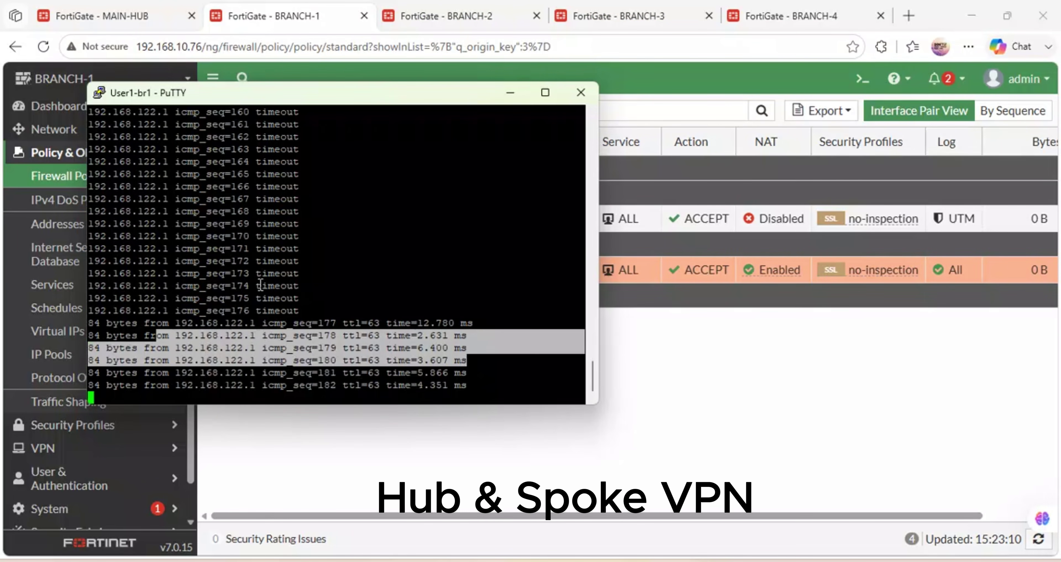
left_click_drag(168, 246, 88, 249)
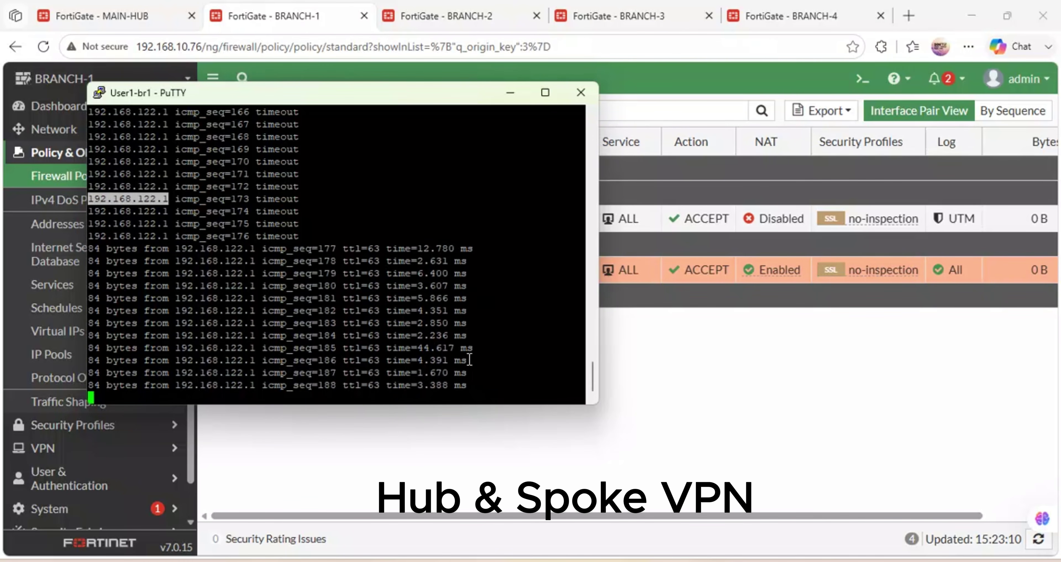
left_click_drag(398, 347, 181, 322)
left_click_drag(453, 299, 88, 241)
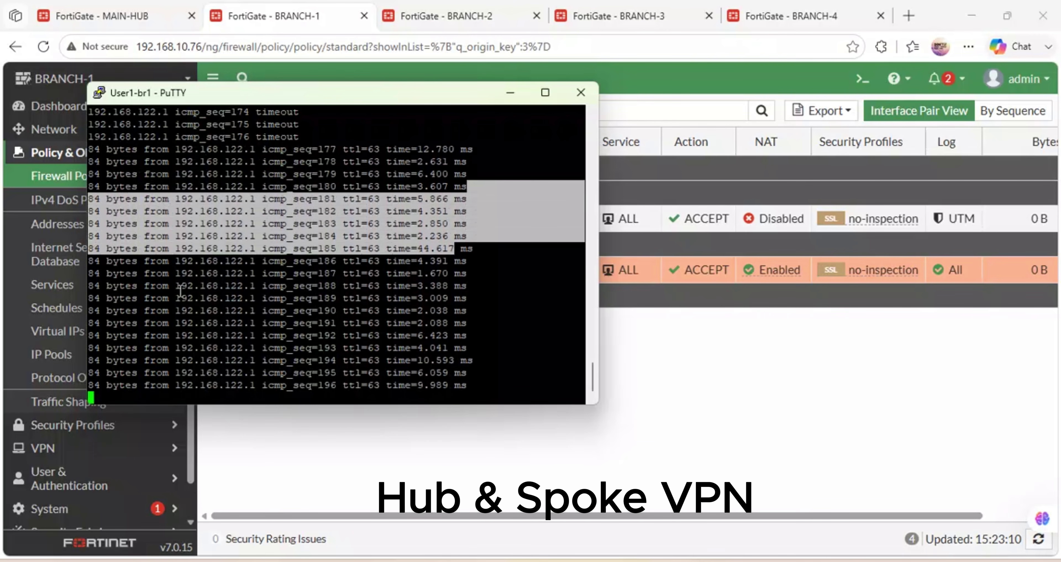
Stop the running ping and rerun the continuous ping 8.8.8.8 -t.
key("ctrl+c")
key("Return")
key("Return")
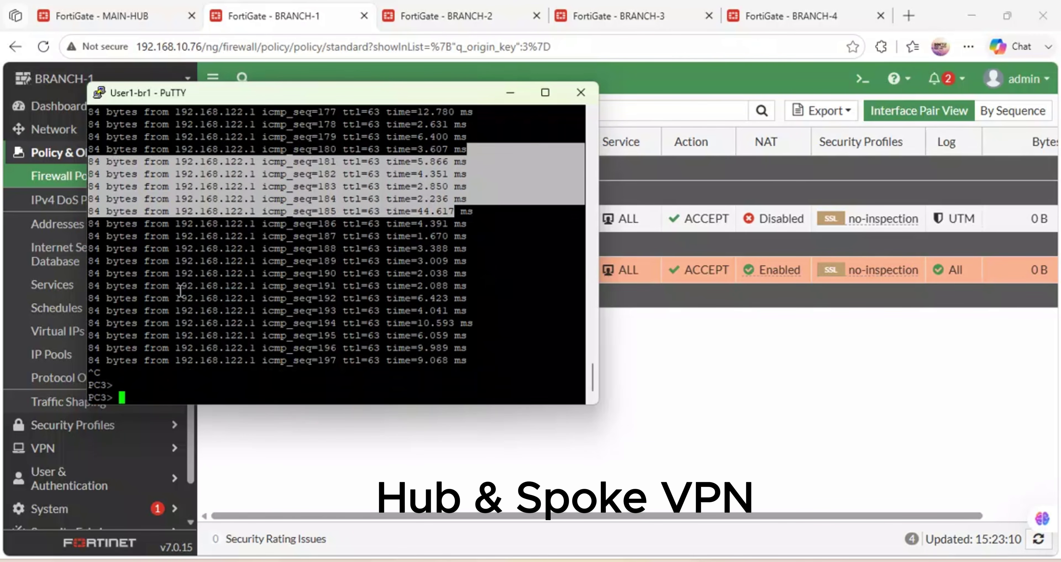
key("Up")
key("Up")
key("Return")
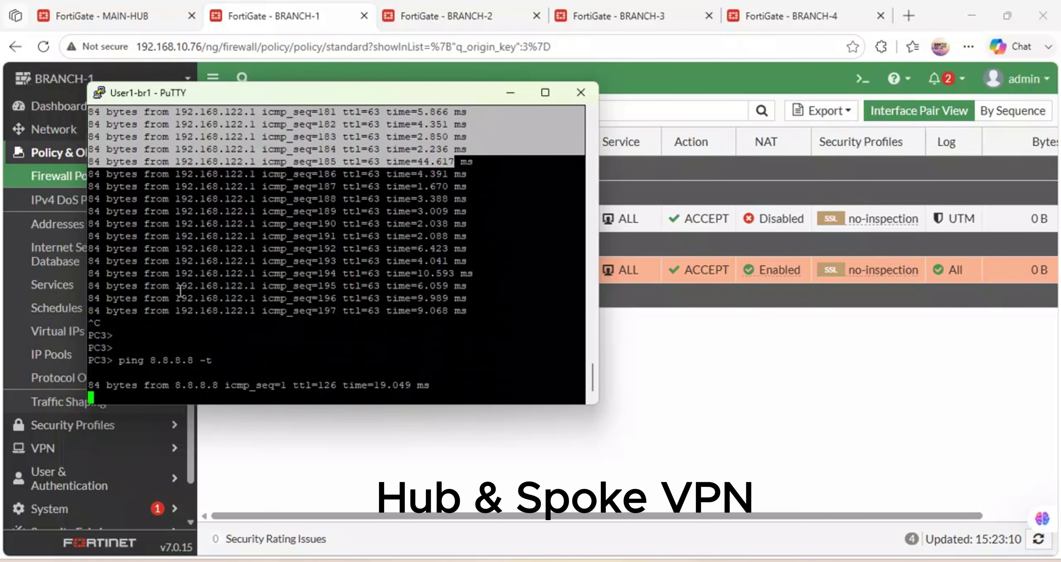
left_click_drag(439, 385, 101, 343)
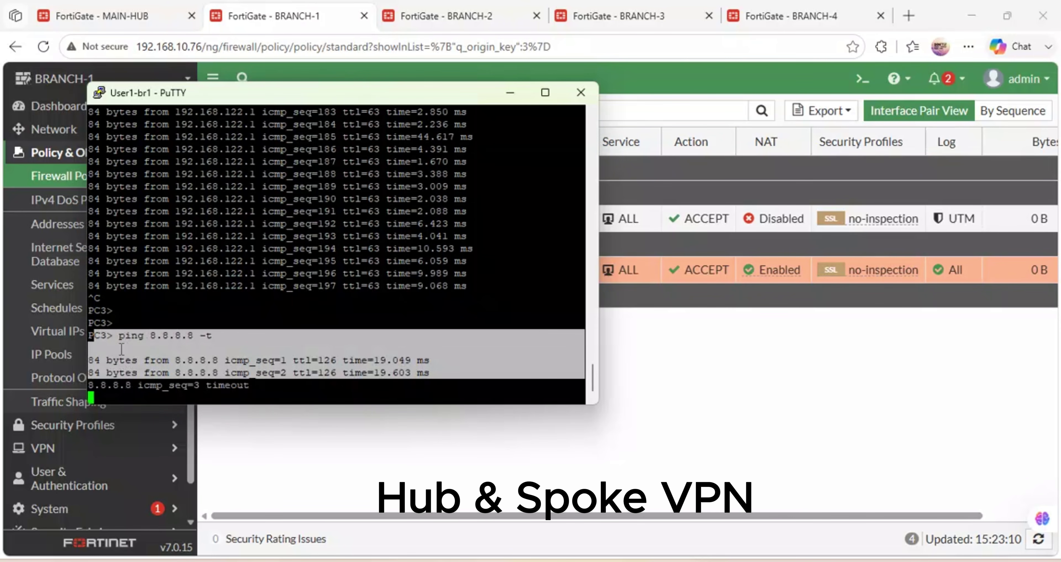
left_click(232, 378)
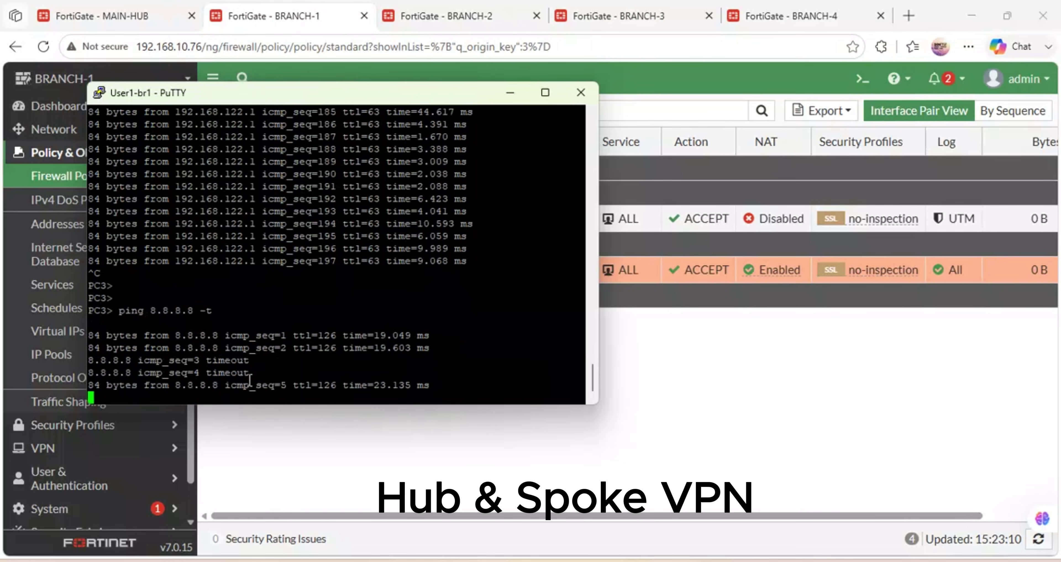
Stop it, ping google.com, and return to the BRANCH-1 policy list.
key("ctrl+c")
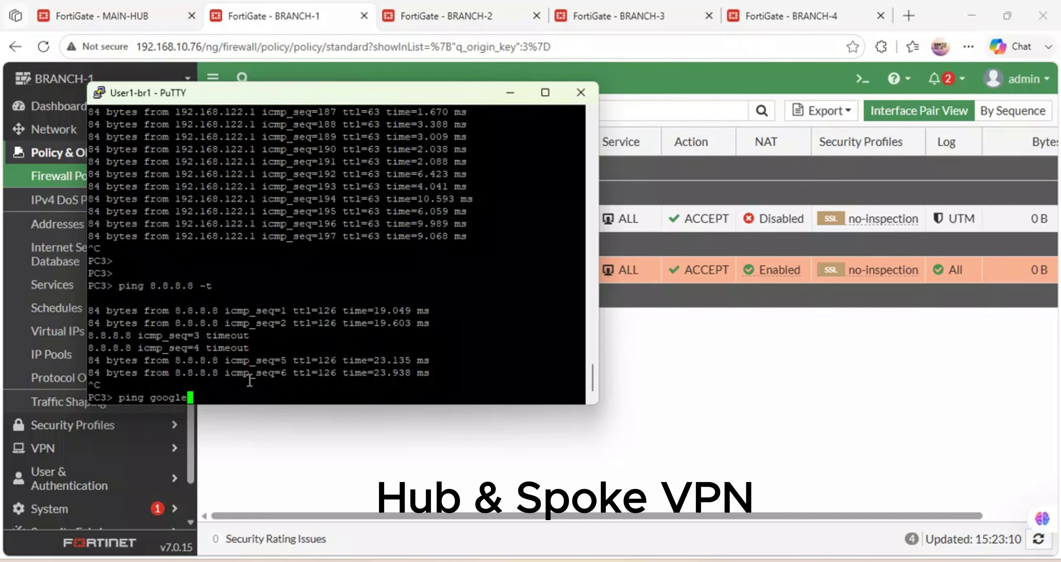
type("ping google.com")
key("Return")
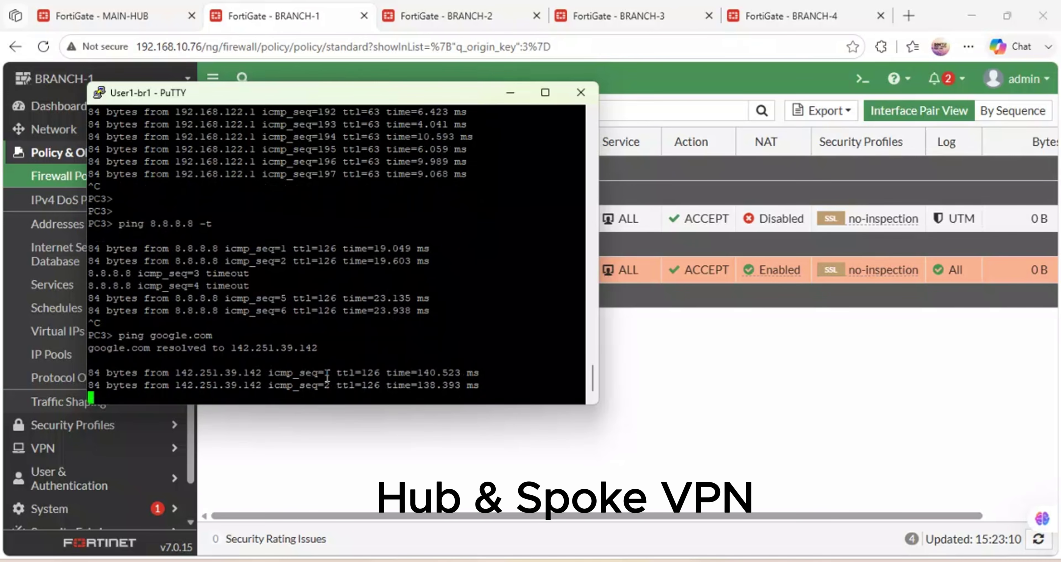
left_click(510, 92)
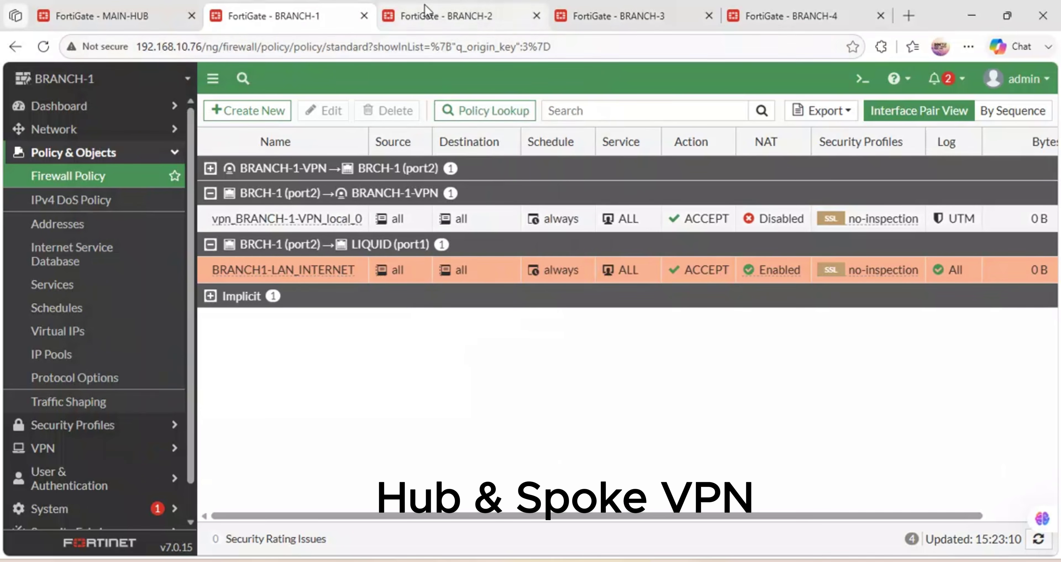
On BRANCH-2, add a 0.0.0.0/0 route via JTL (port1) with dynamic gateway 192.168.122.1.
left_click(432, 12)
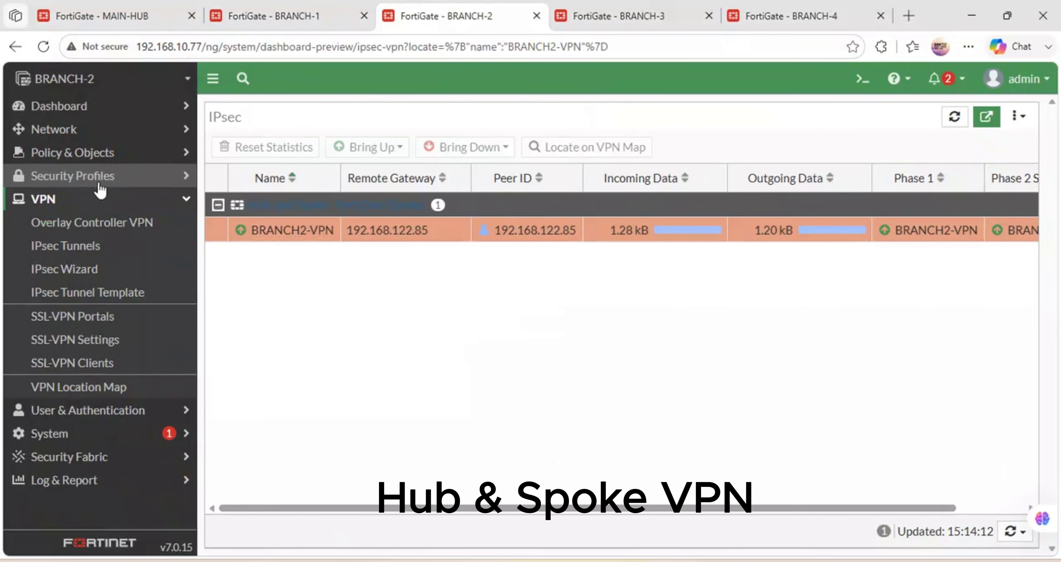
left_click(85, 136)
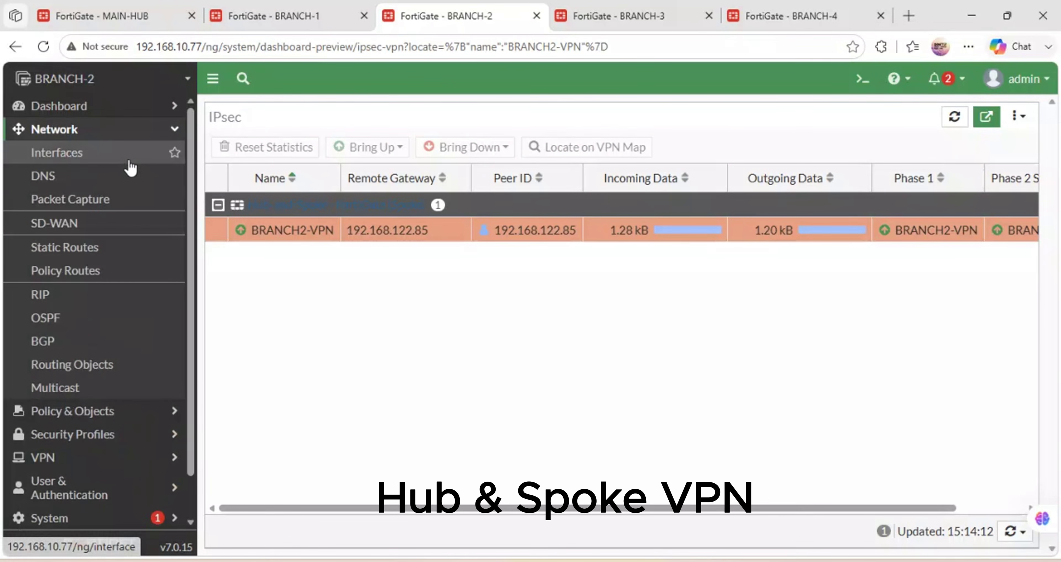
left_click(84, 252)
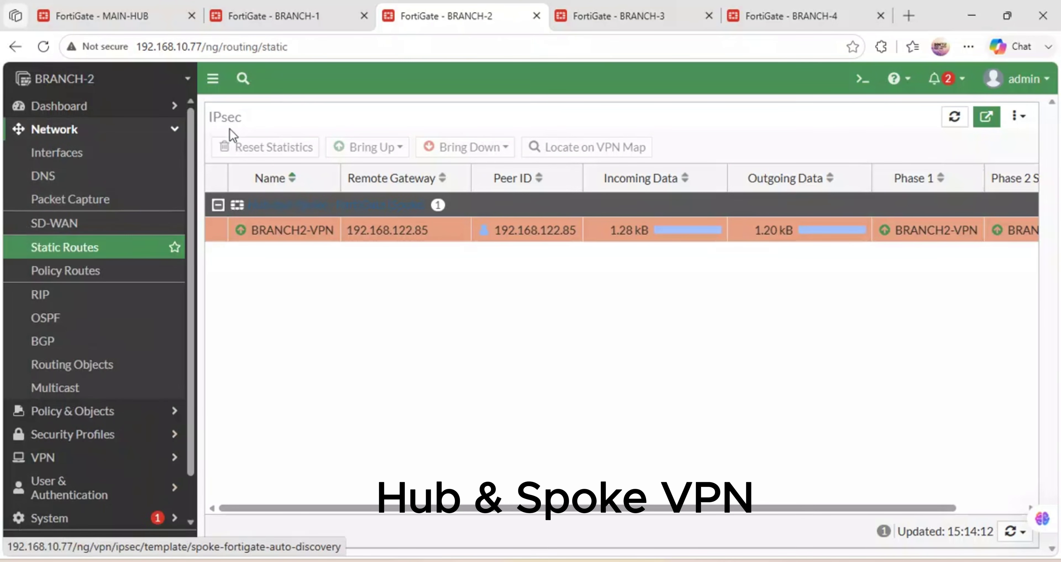
left_click(256, 110)
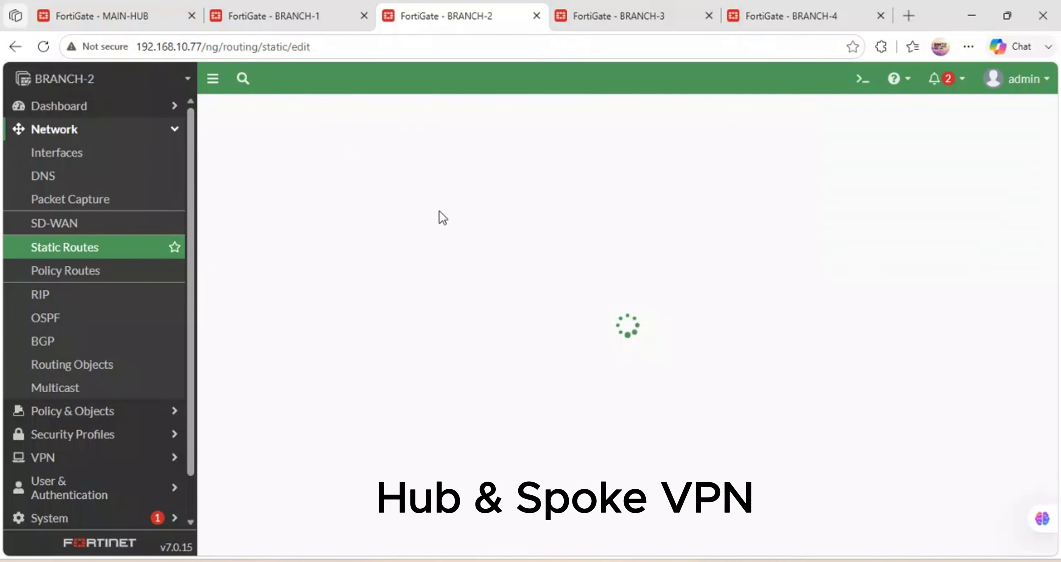
left_click(514, 234)
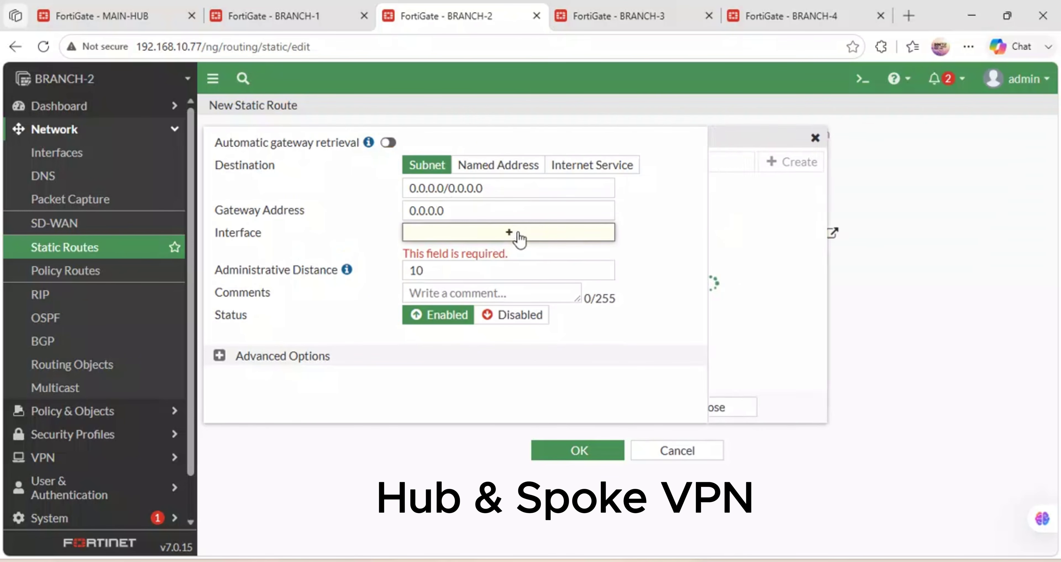
left_click(764, 225)
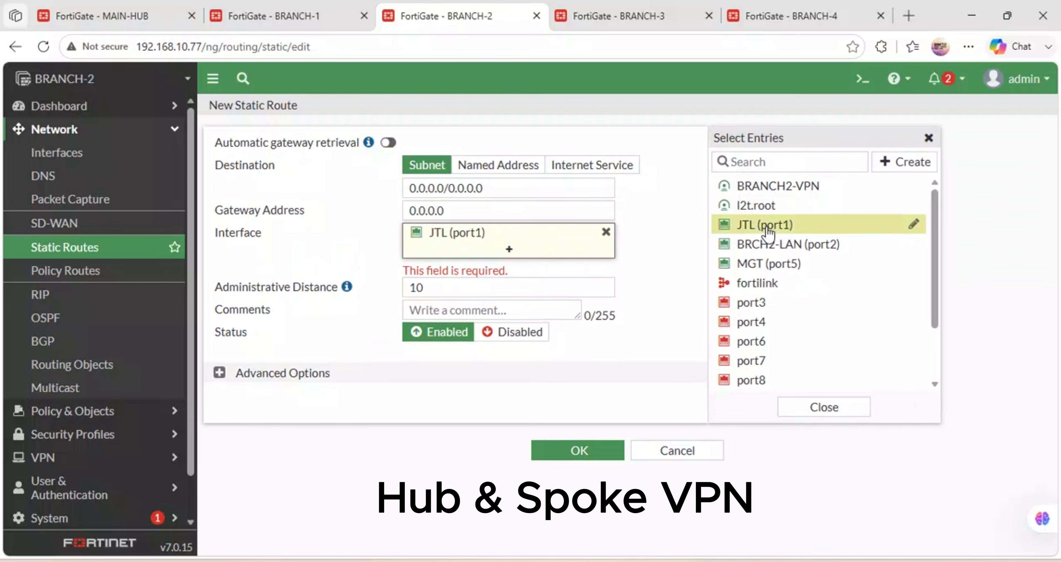
left_click(437, 210)
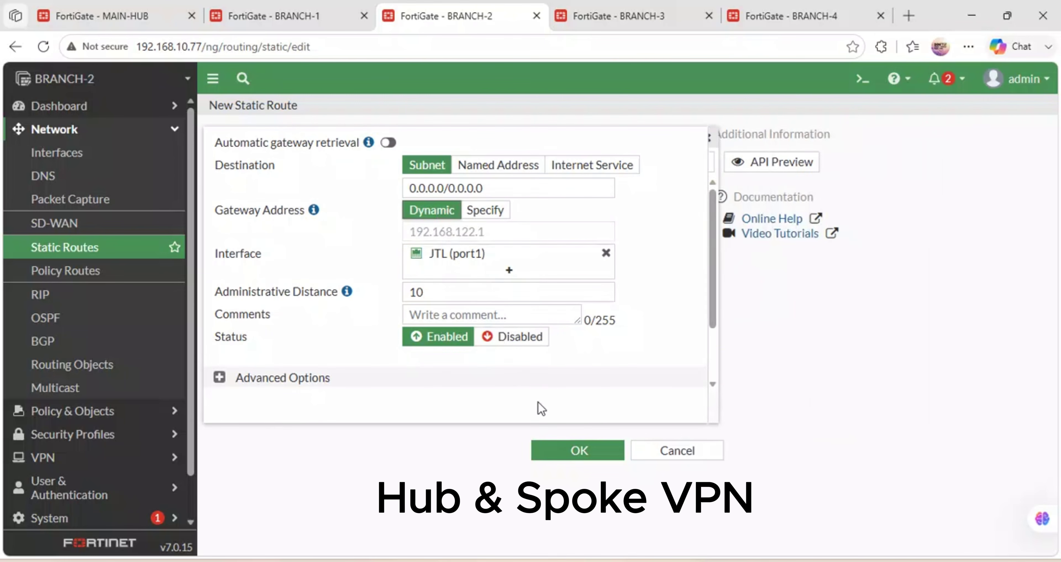
left_click(548, 448)
Add a second 0.0.0.0/0 route through the BRANCH2-VPN tunnel.
left_click(246, 111)
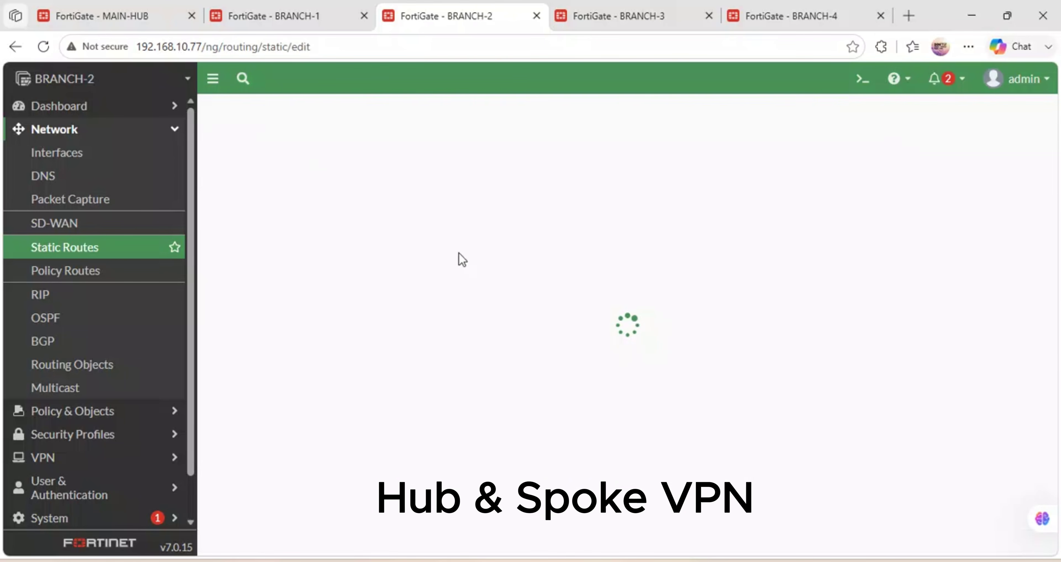
left_click(509, 233)
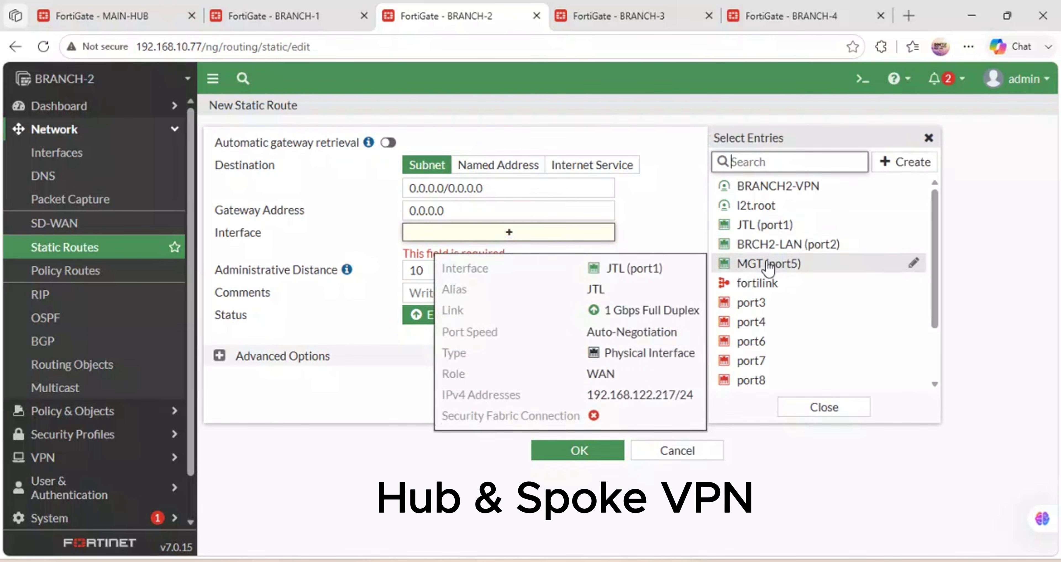
left_click(763, 187)
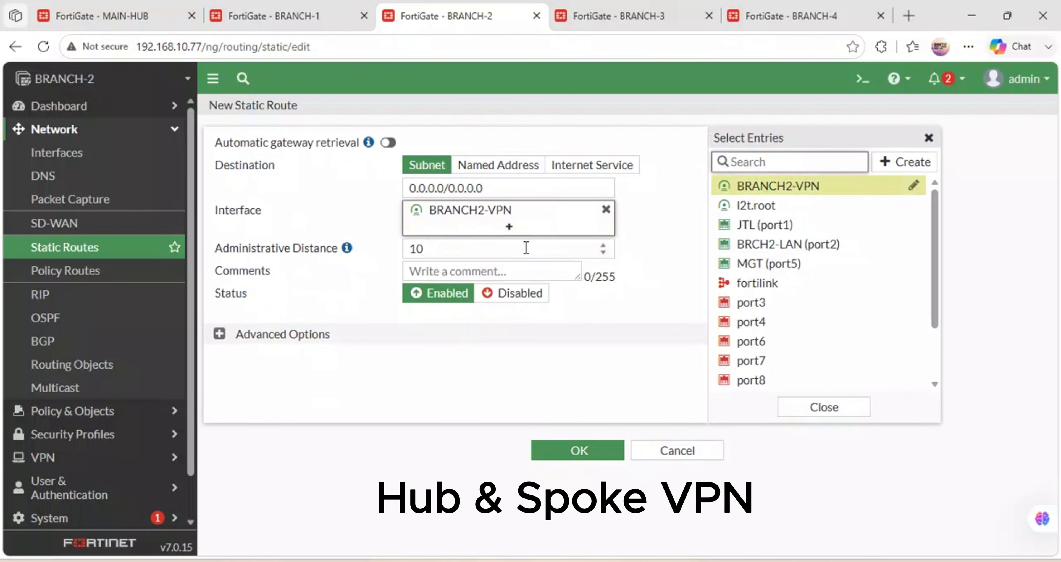
left_click(574, 449)
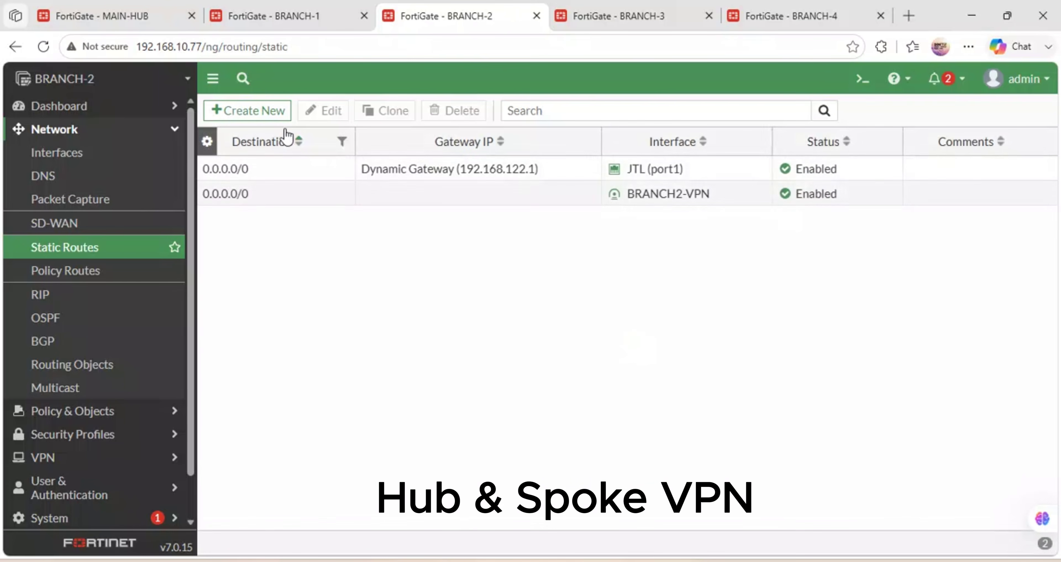
left_click(76, 418)
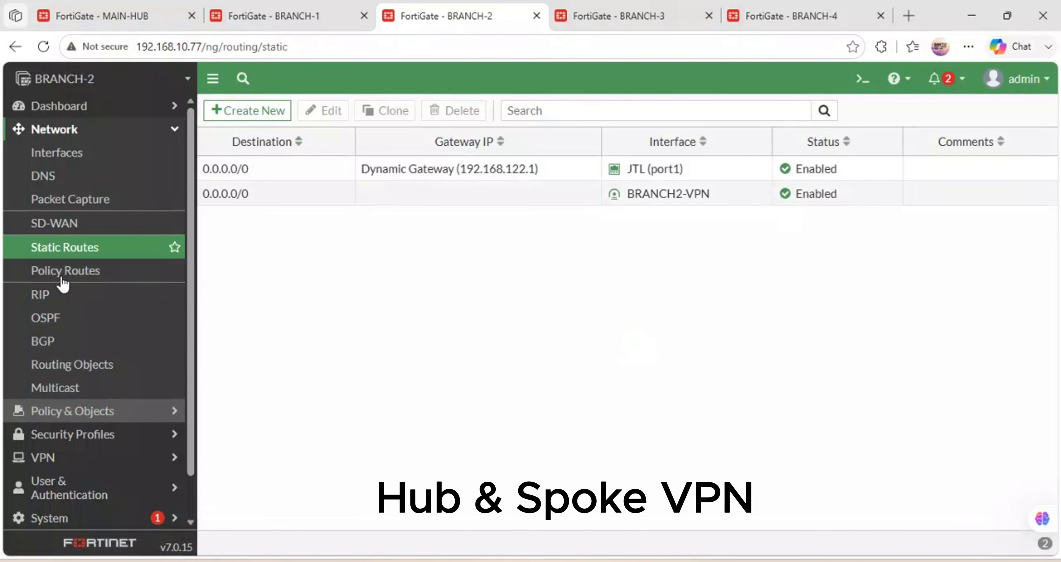
Start a new BRANCH-2 firewall policy named BR2-LAN-ISP.
left_click(71, 178)
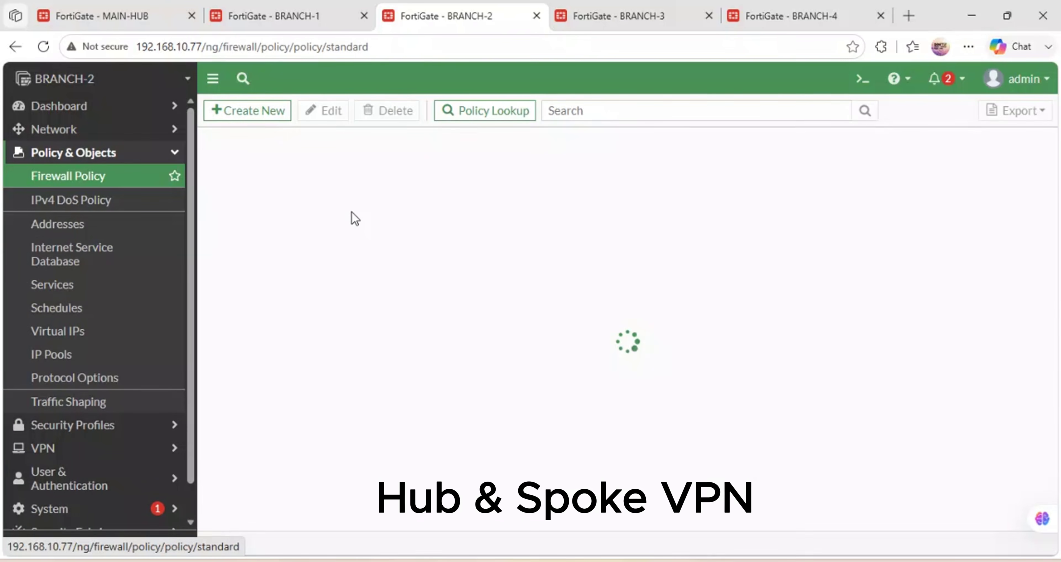
left_click(276, 121)
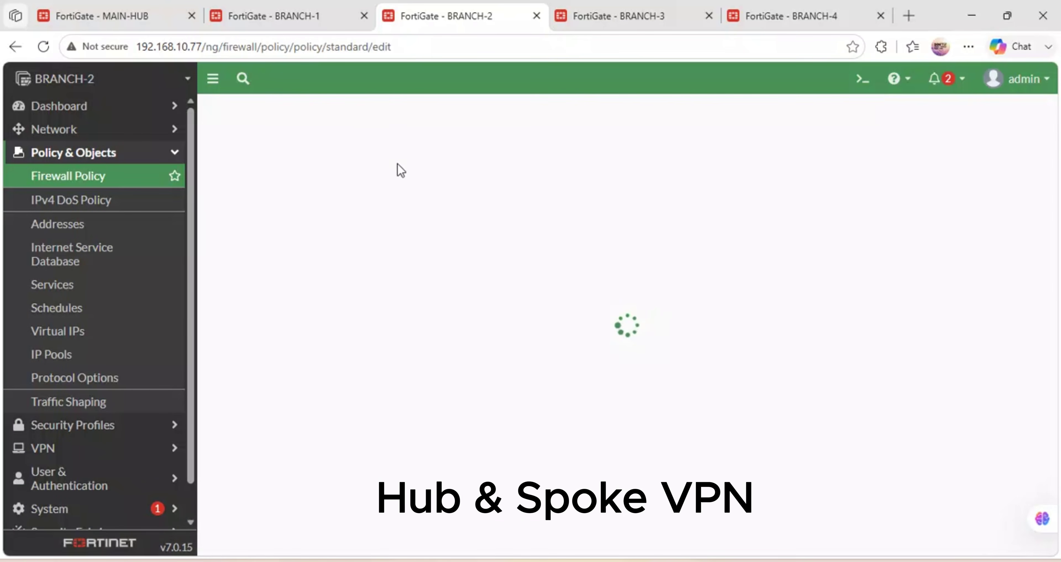
left_click(293, 16)
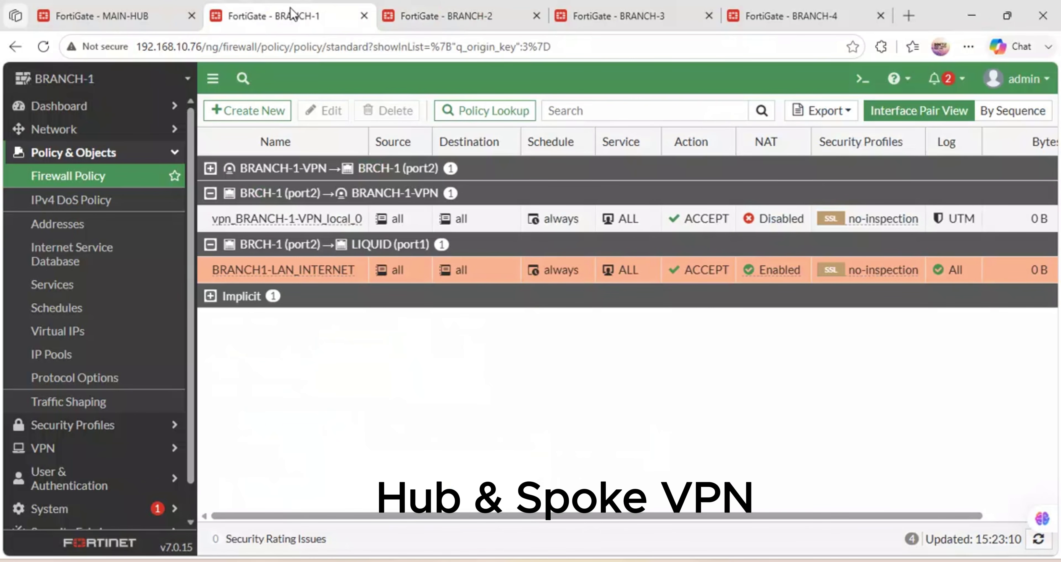
left_click(451, 8)
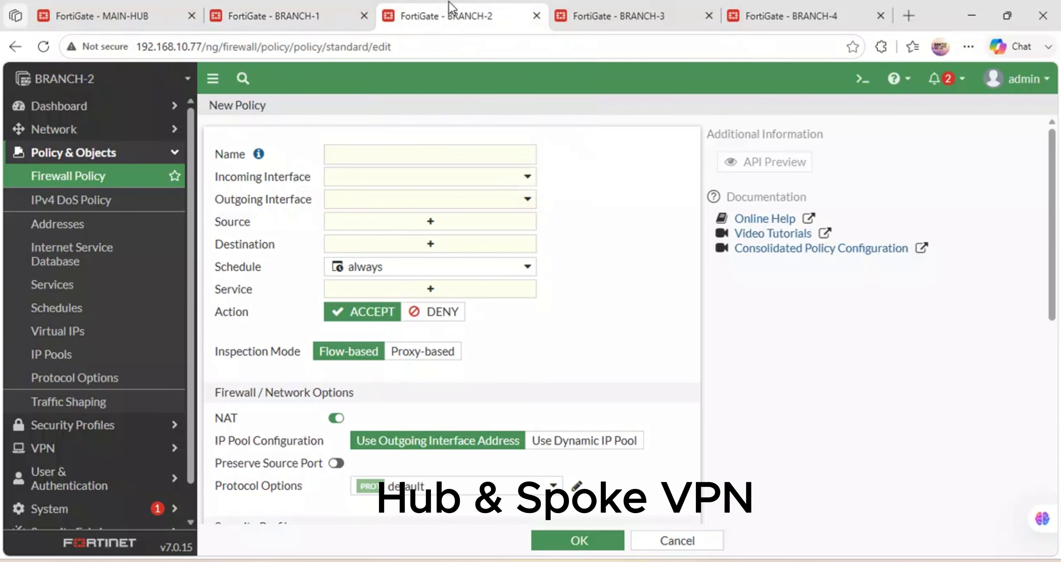
left_click(354, 154)
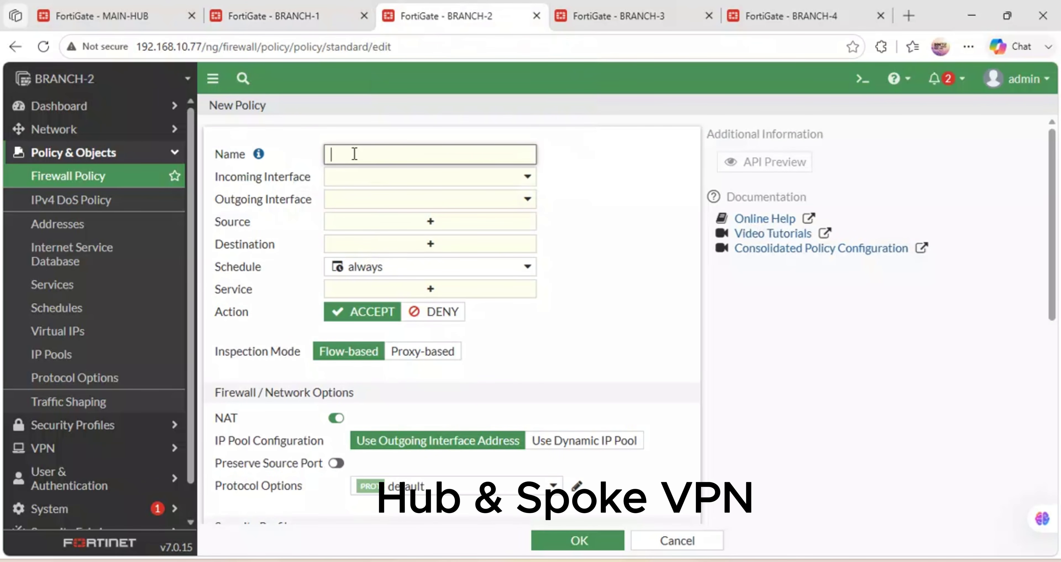
type("BR")
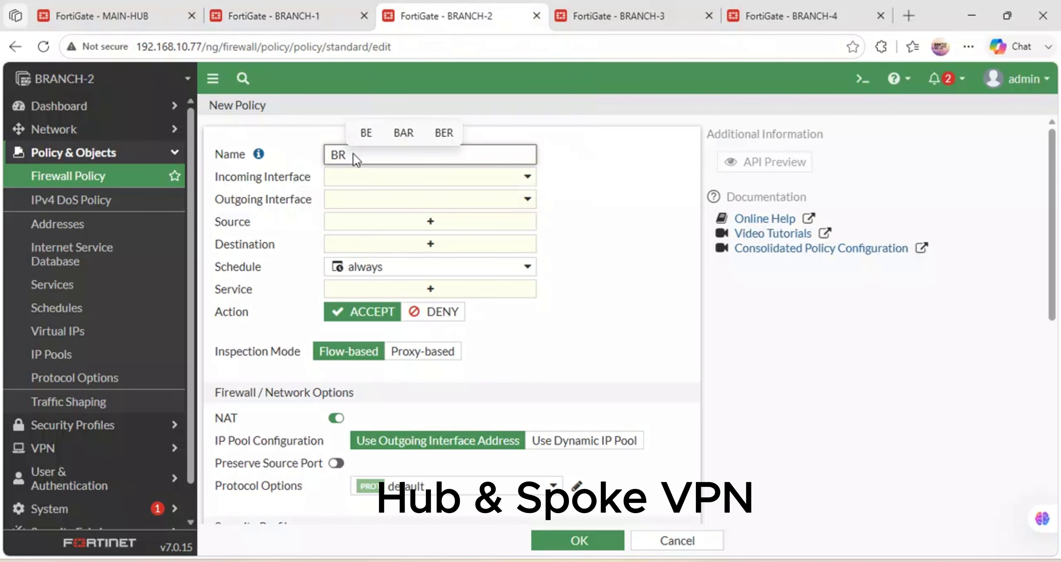
type("2-LAN")
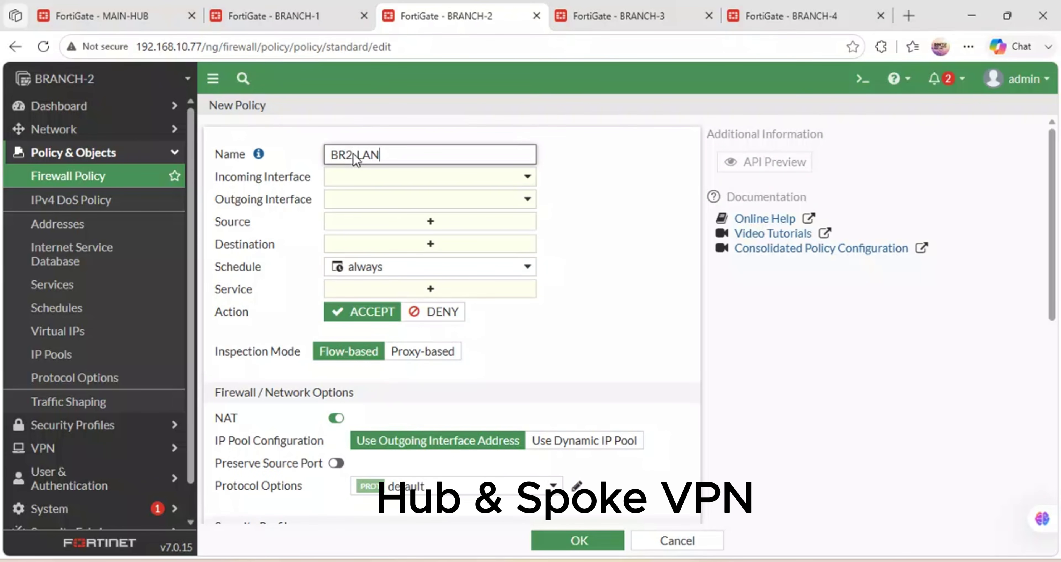
type("-ISP")
Set incoming interface BRCH2-LAN (port2) and outgoing interface JTL (port1).
left_click(383, 177)
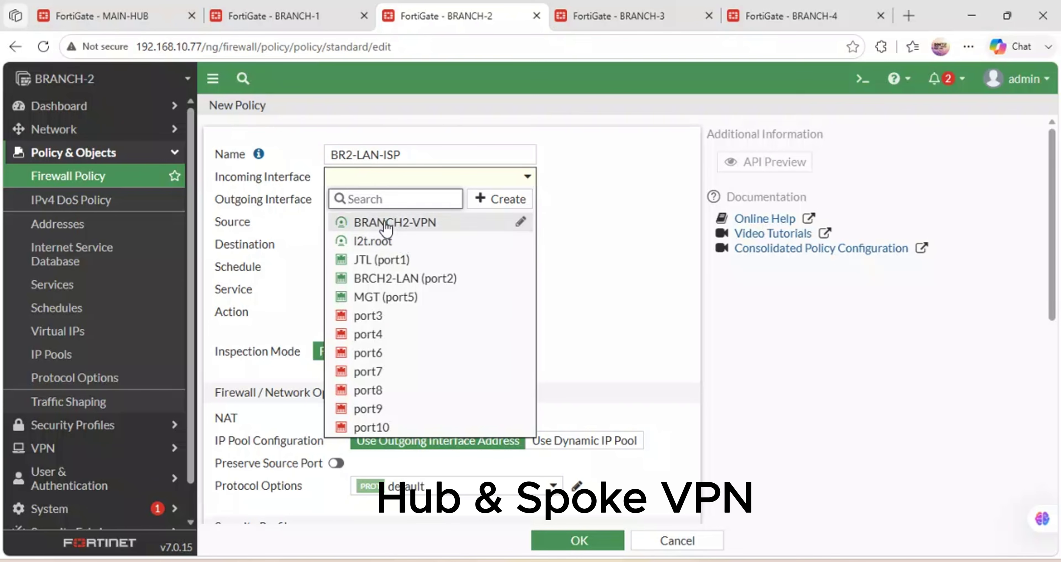
left_click(387, 279)
left_click(360, 200)
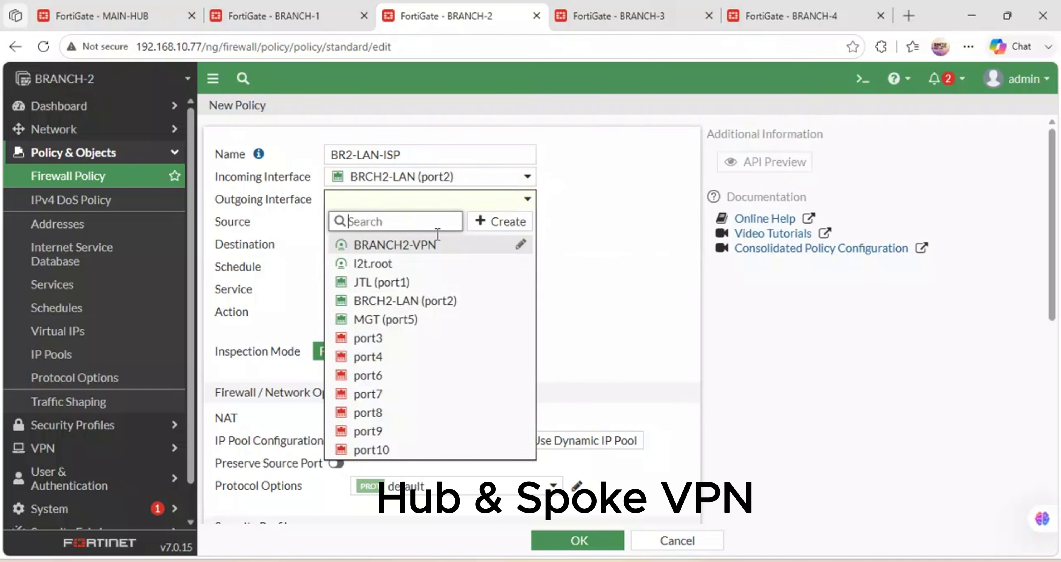
left_click(379, 283)
left_click(375, 201)
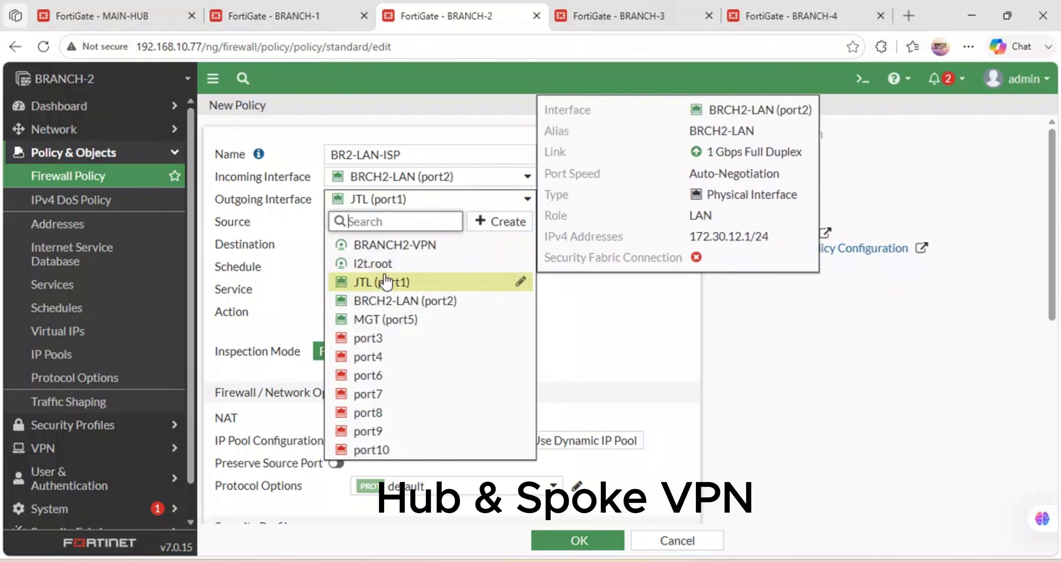
left_click(274, 222)
Use all source and destination addresses, ALL service, log all sessions, and save.
left_click(462, 221)
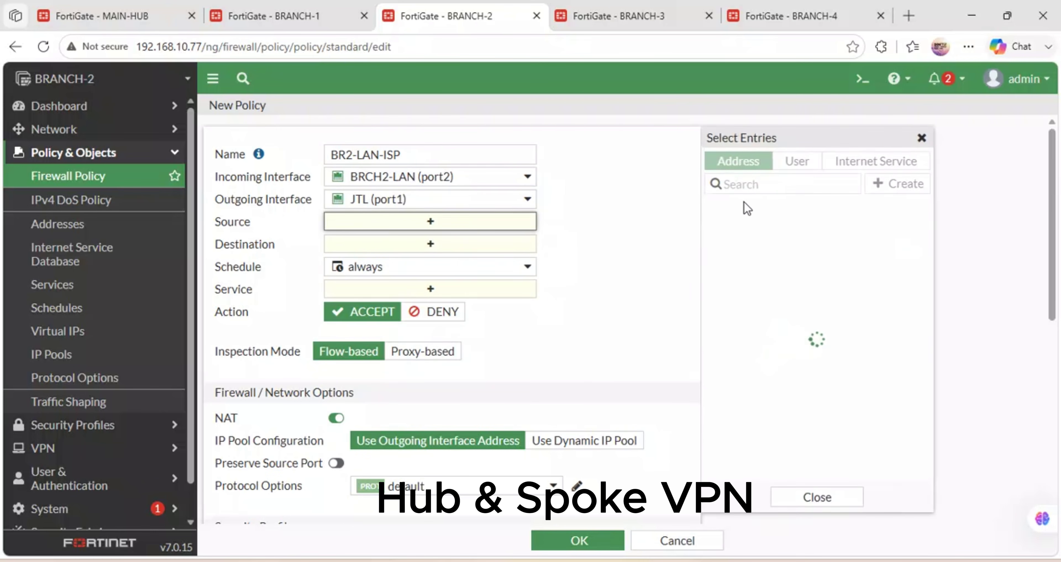
left_click(739, 230)
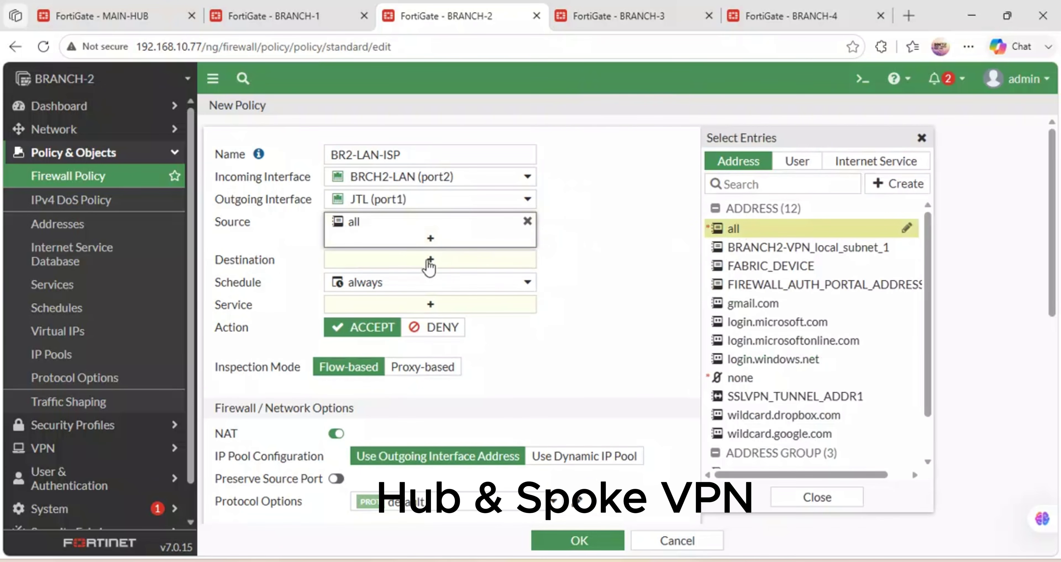
left_click(484, 257)
left_click(735, 229)
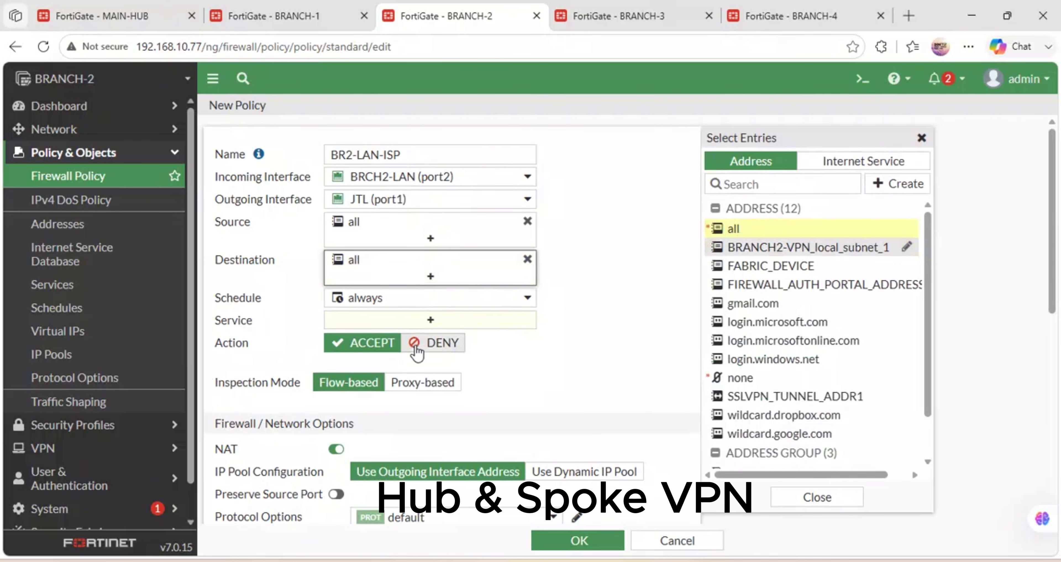
left_click(385, 324)
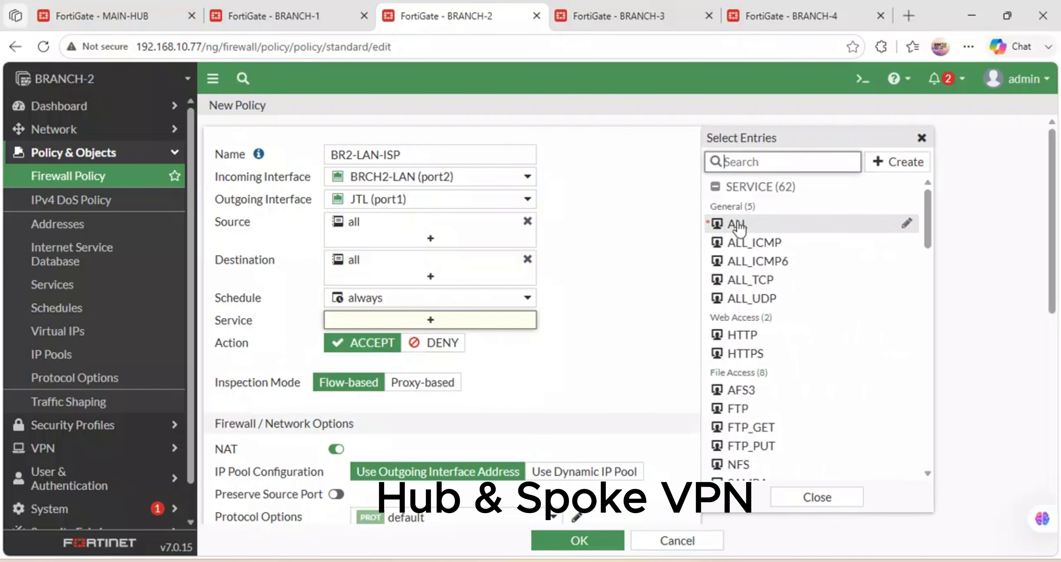
left_click(737, 225)
scroll(474, 412, "down", 10)
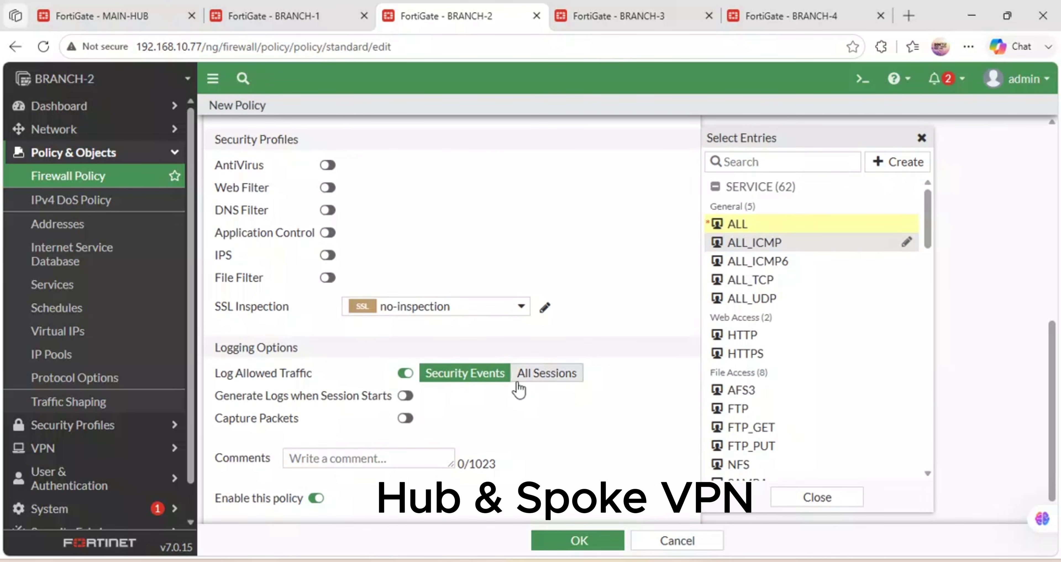
left_click(533, 375)
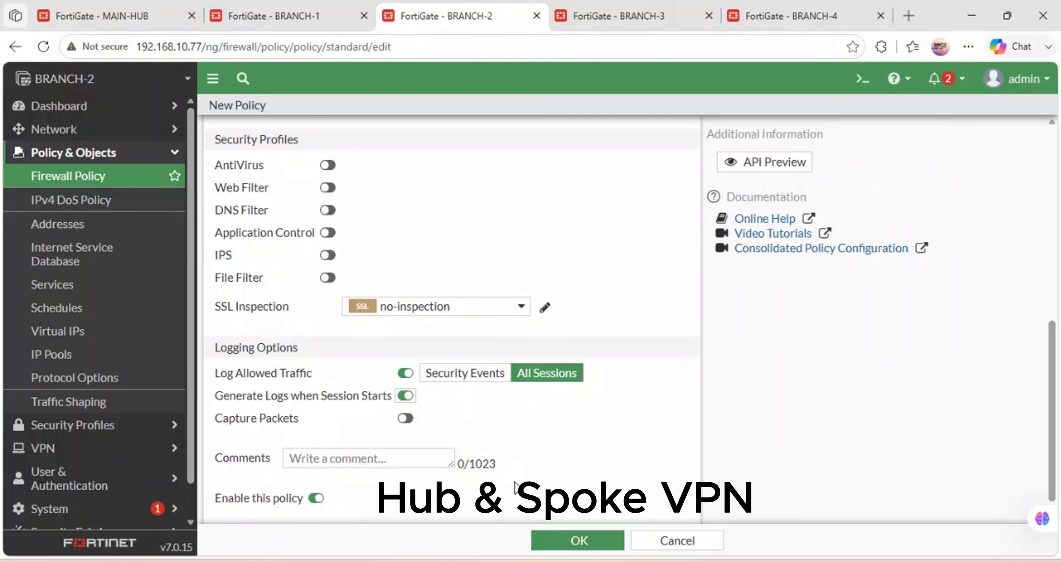
left_click(560, 536)
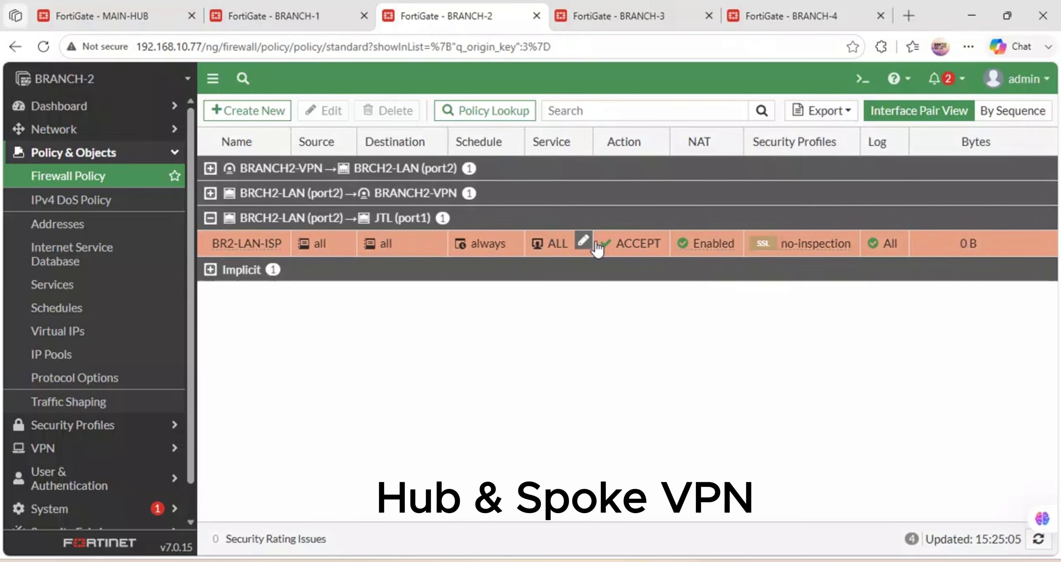
On BRANCH-3, add a 0.0.0.0/0 route through the BRANHC3-VPN tunnel.
left_click(621, 7)
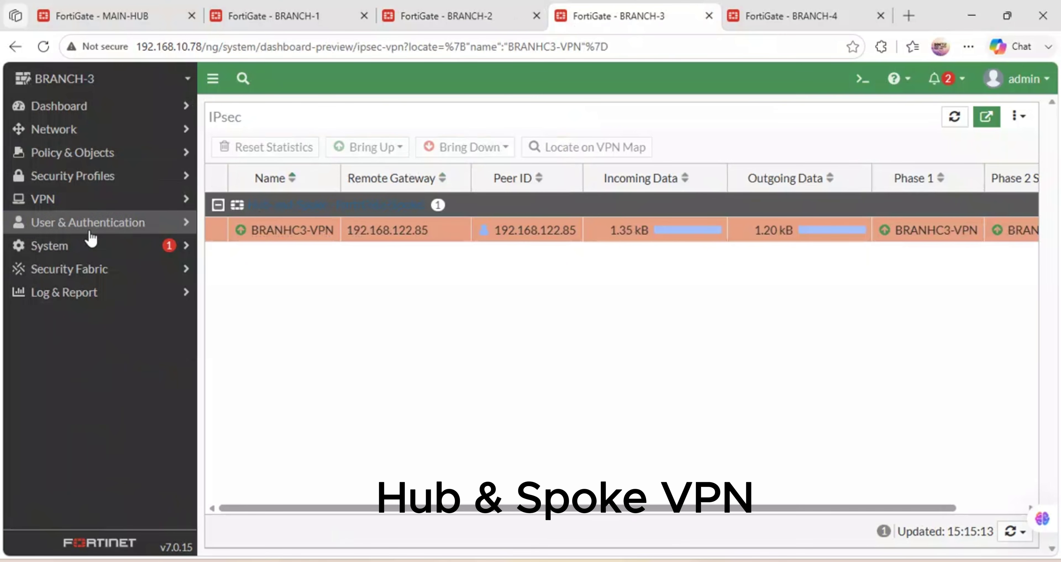
left_click(72, 138)
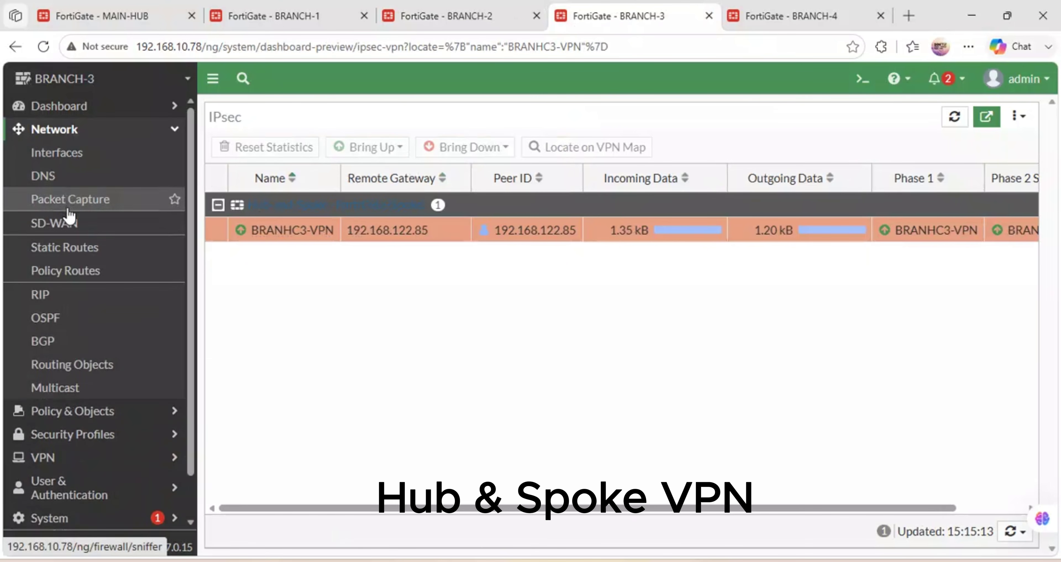
left_click(75, 247)
left_click(267, 109)
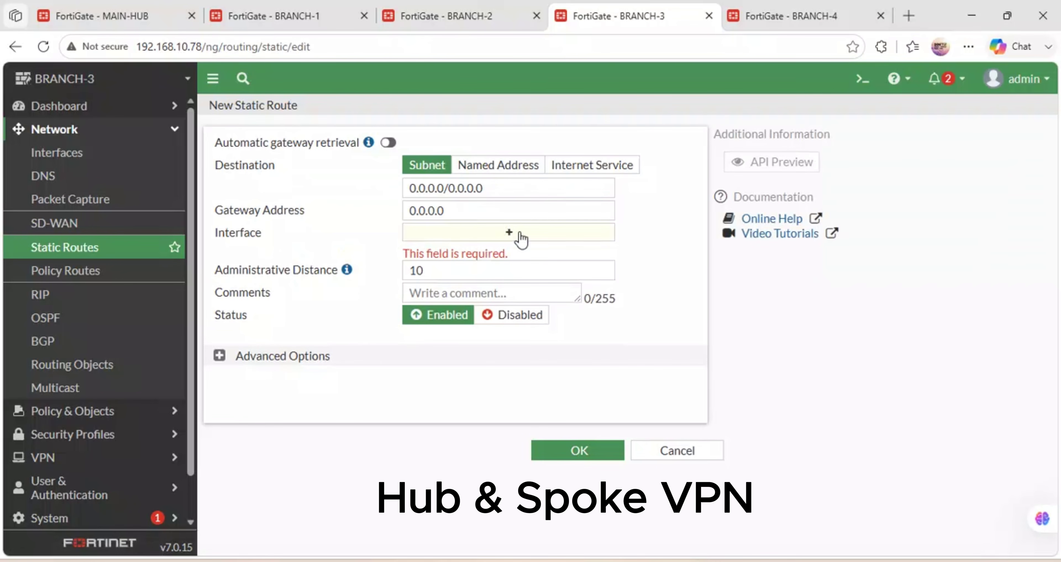
left_click(521, 238)
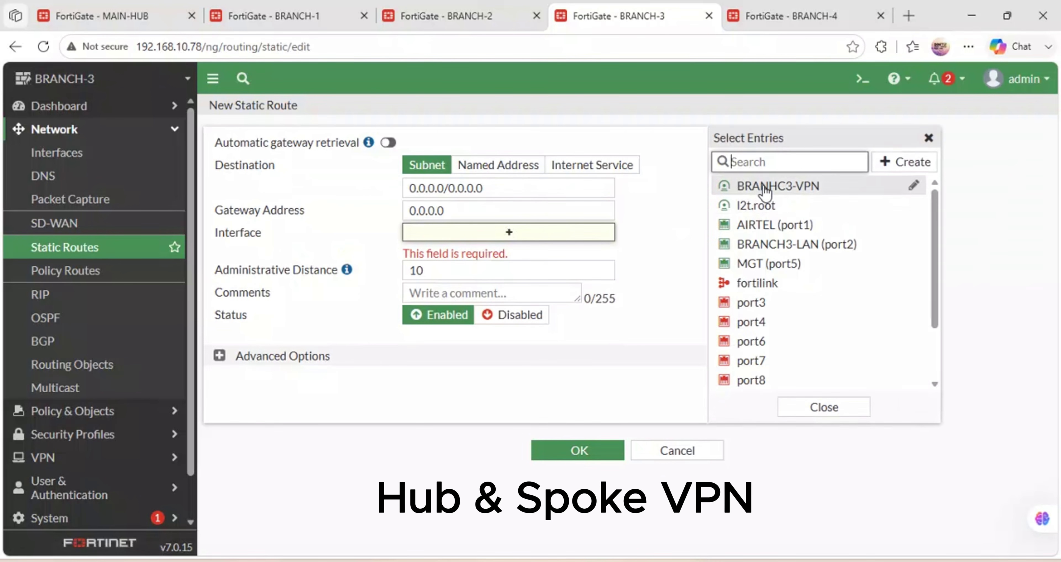
left_click(764, 190)
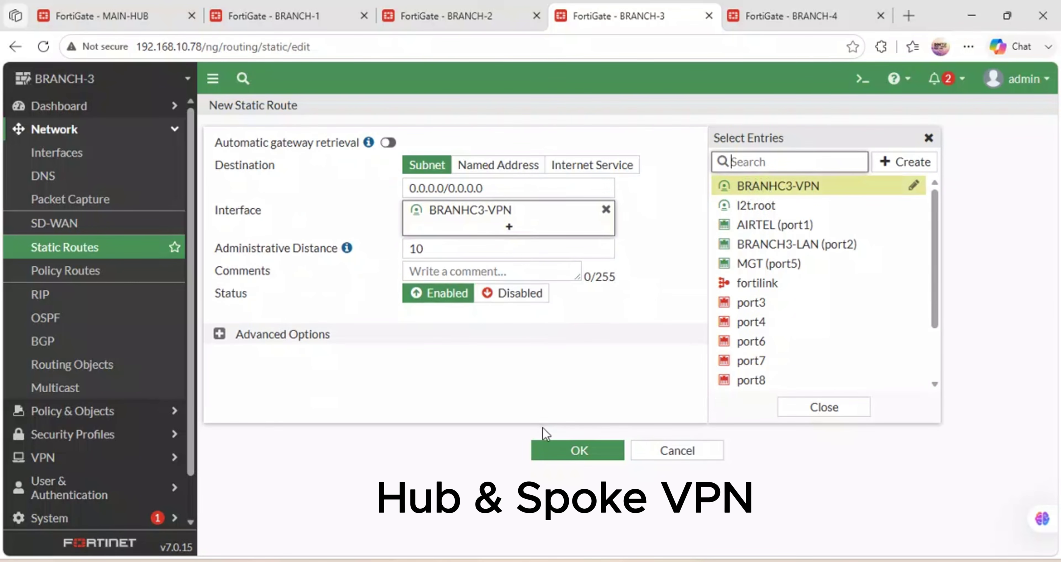
left_click(544, 444)
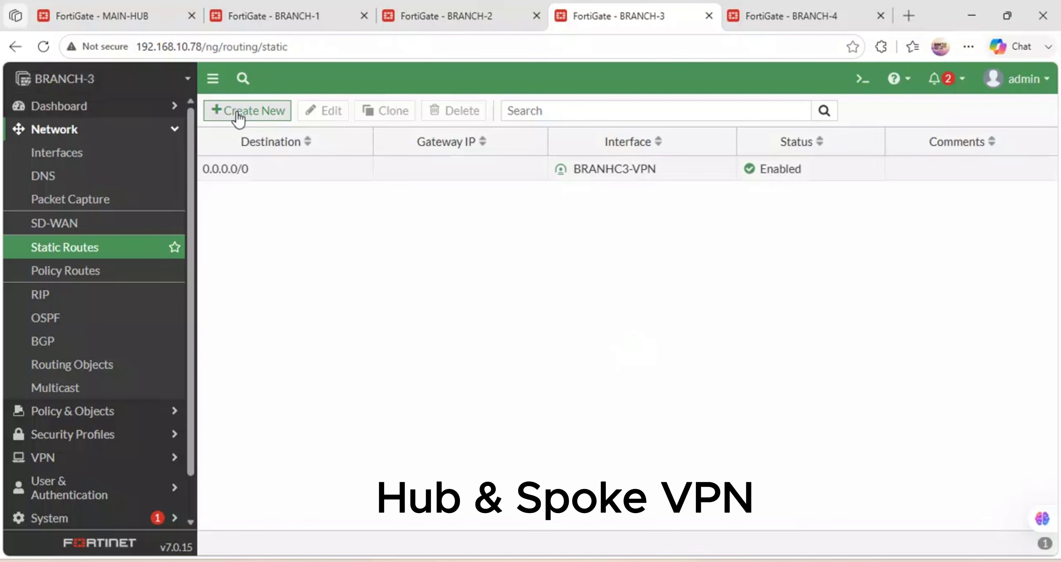
Add a 0.0.0.0/0 route via AIRTEL (port1) with a dynamic gateway.
left_click(240, 118)
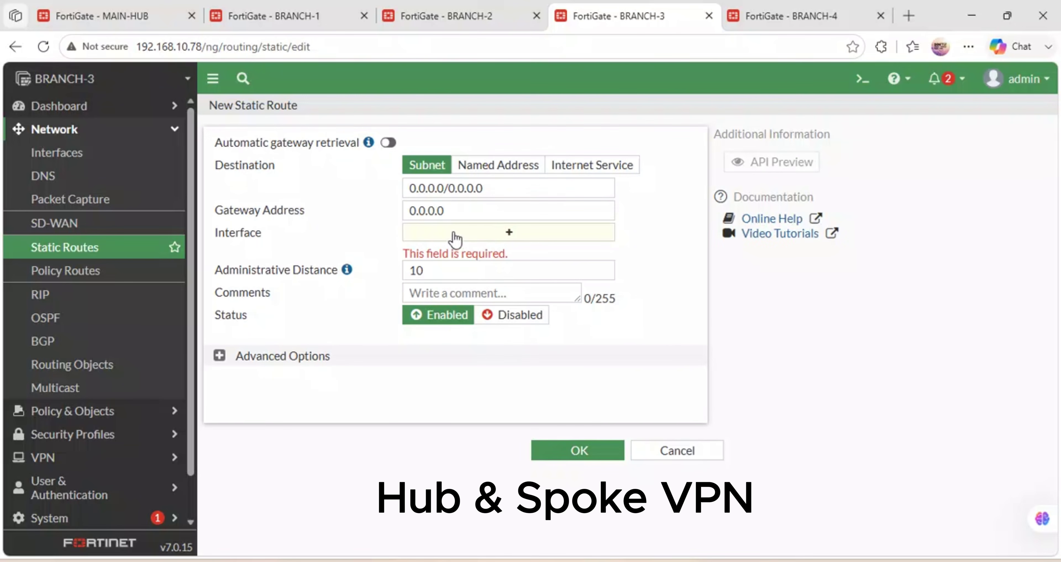
left_click(488, 237)
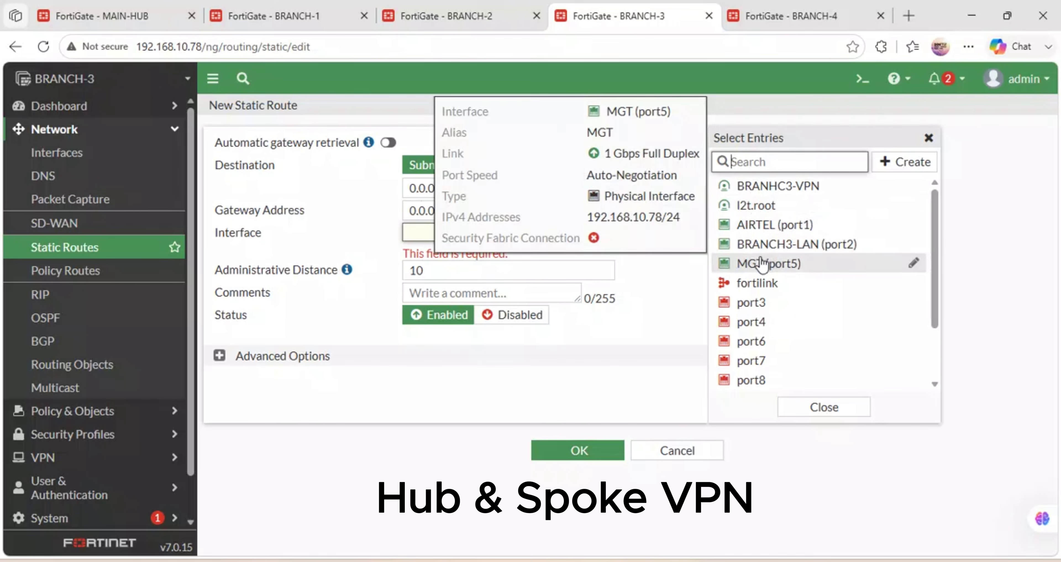
left_click(788, 229)
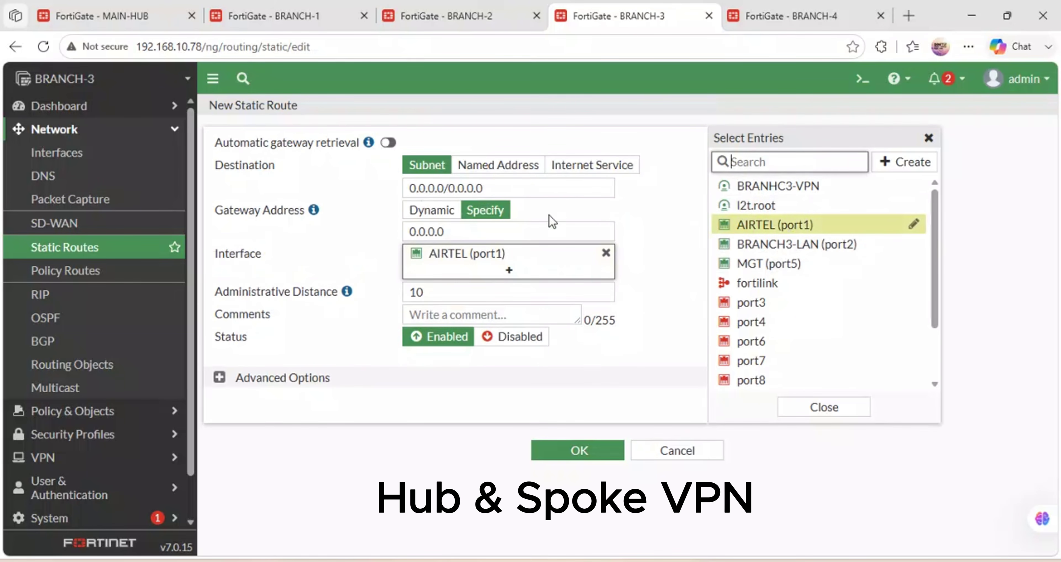
left_click(432, 211)
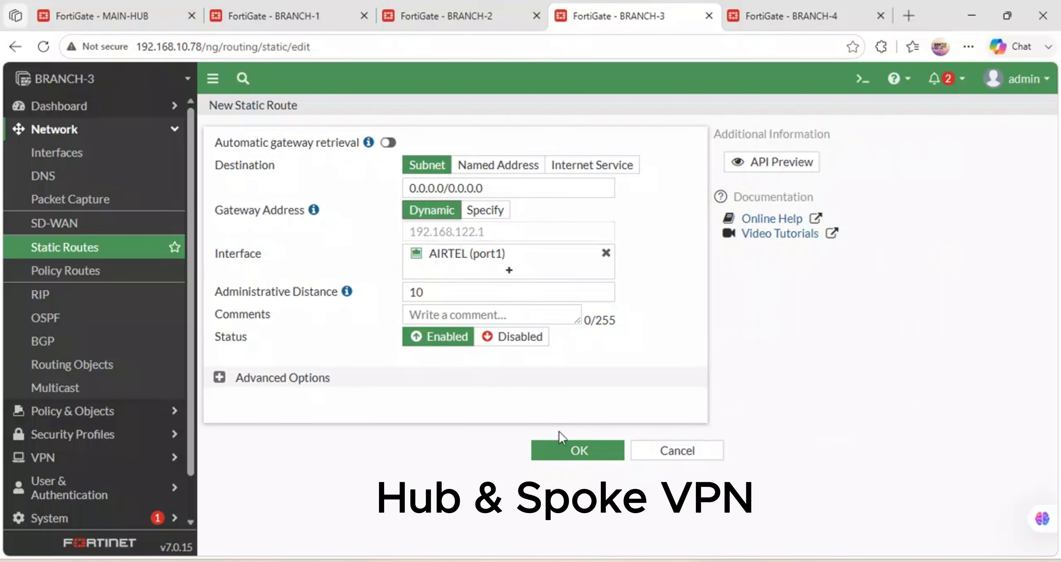
left_click(579, 447)
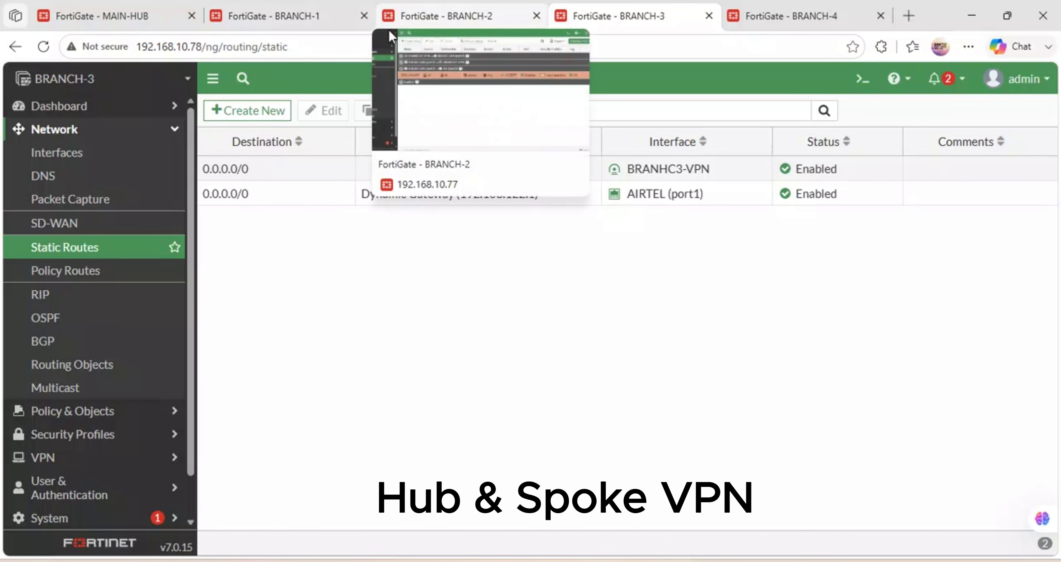
Start a new BRANCH-3 firewall policy named LAN-INTERNET.
left_click(72, 424)
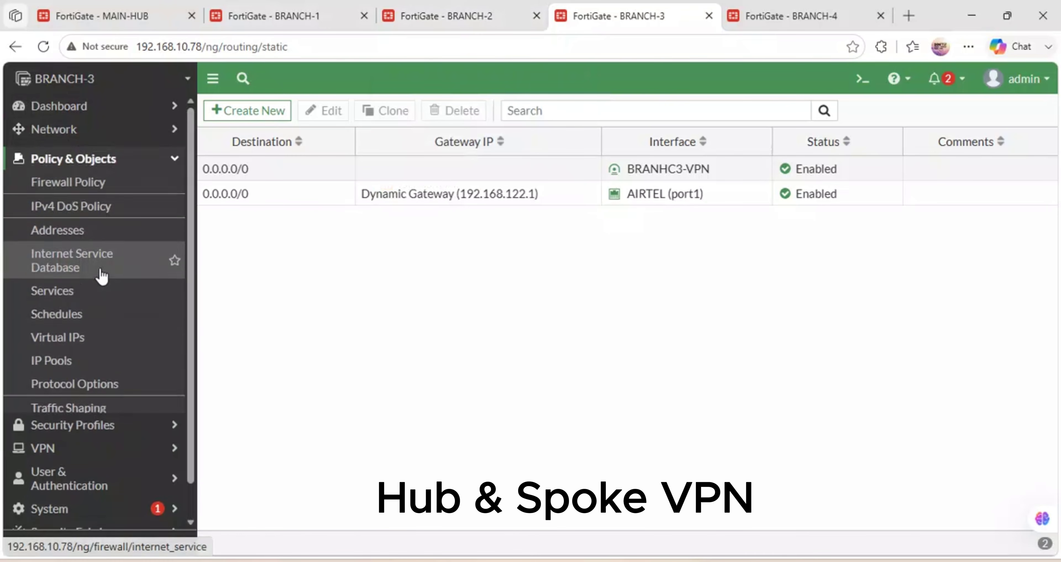
left_click(76, 177)
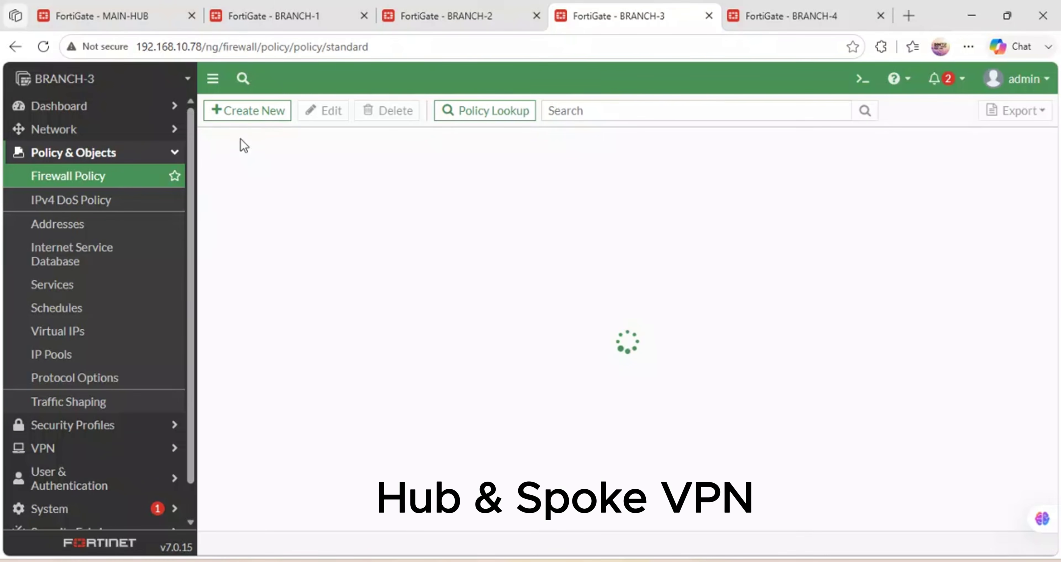
left_click(253, 109)
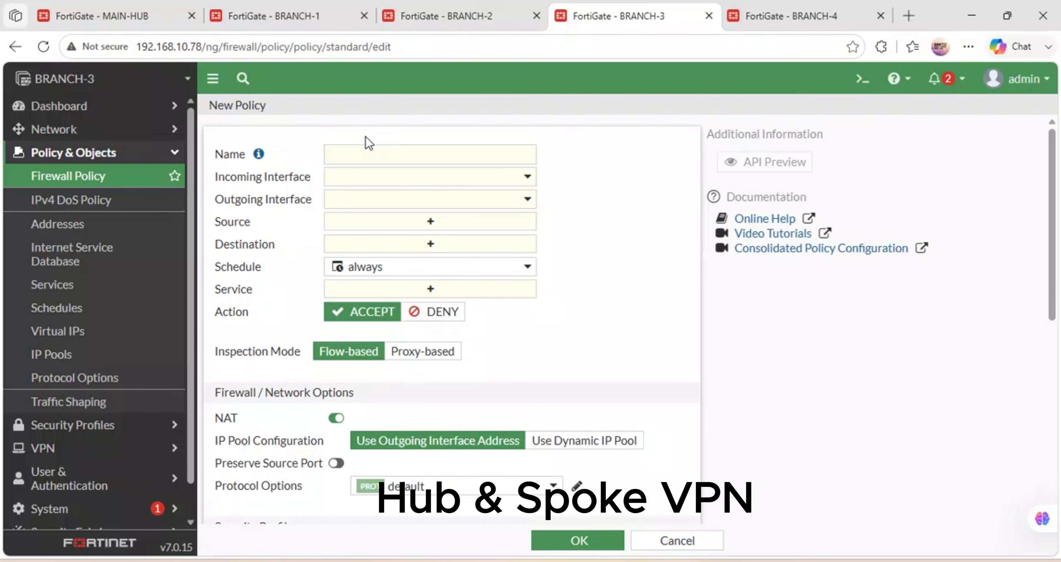
left_click(349, 151)
type("LAN-INTERNET")
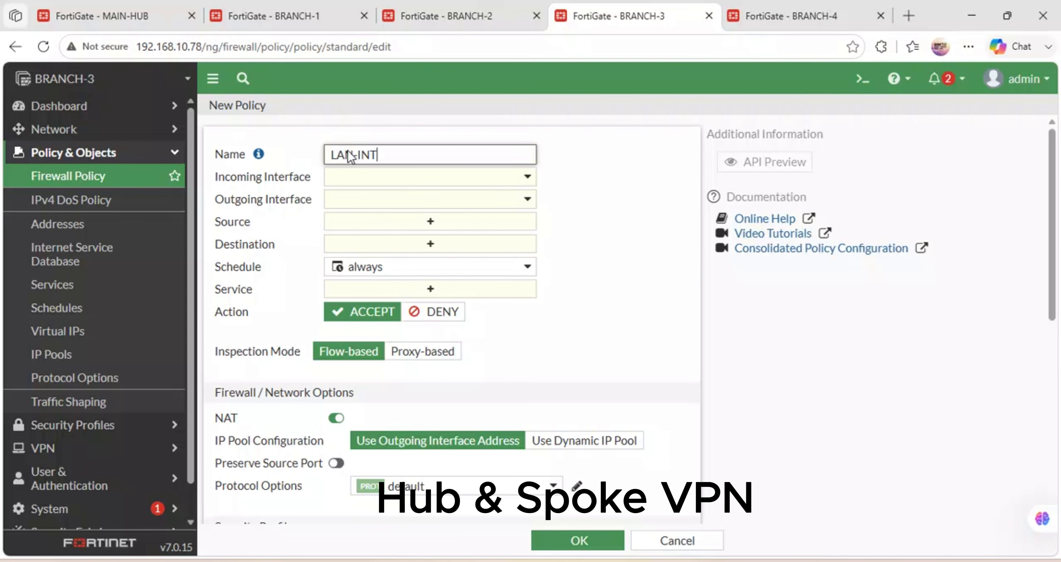
Route the policy from BRANCH3-LAN (port2) out to AIRTEL (port1).
left_click(382, 177)
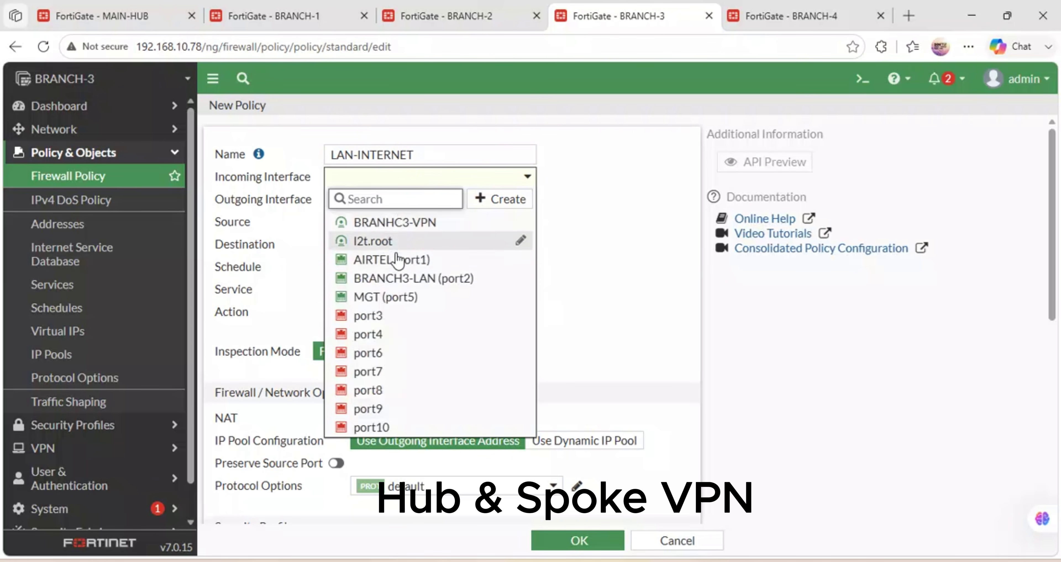
left_click(415, 277)
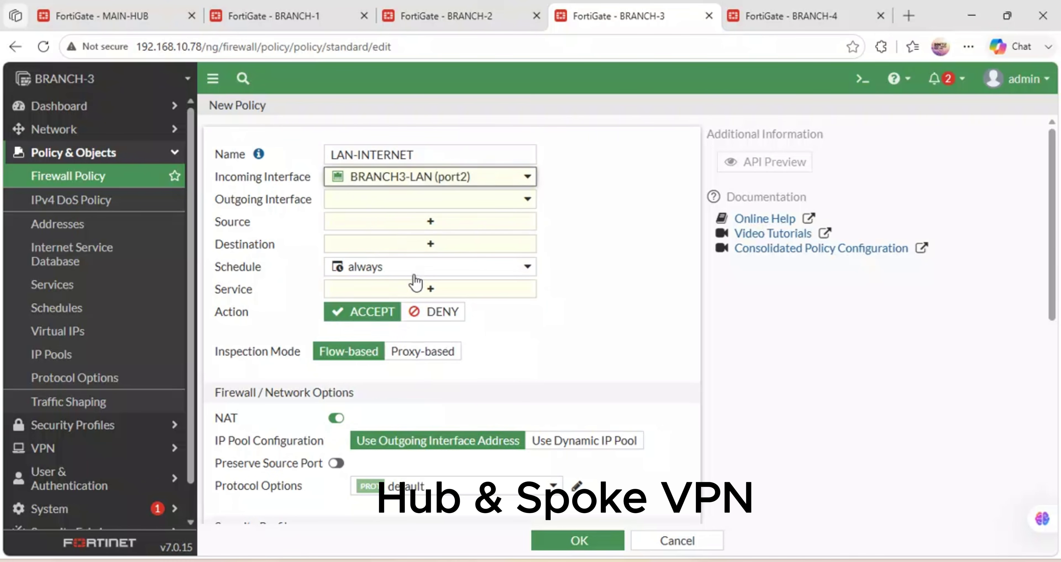
left_click(366, 211)
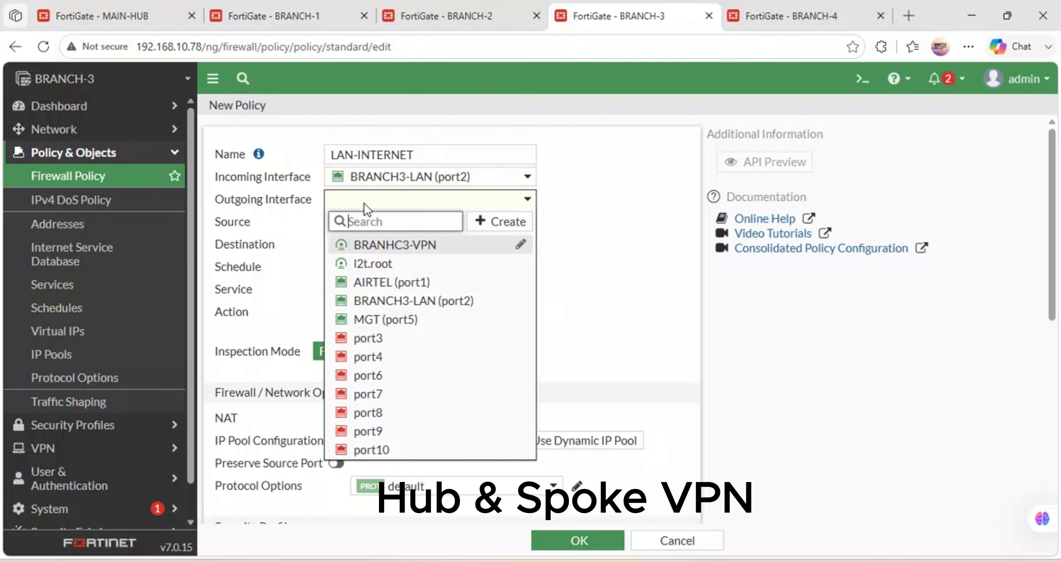
left_click(417, 289)
Use all as source and destination, with the ALL service.
left_click(391, 225)
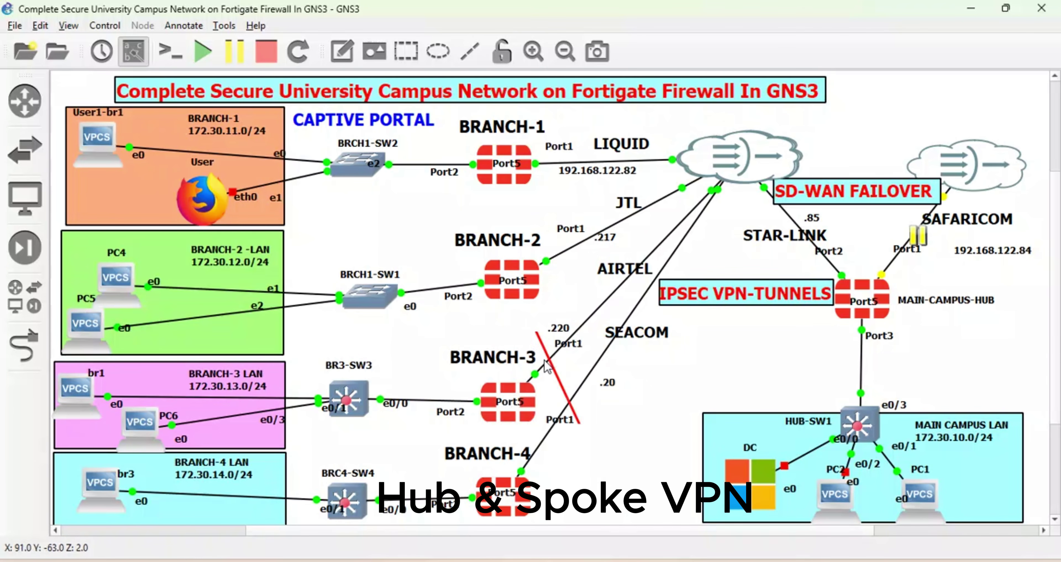
mouse_move(435, 556)
left_click(437, 524)
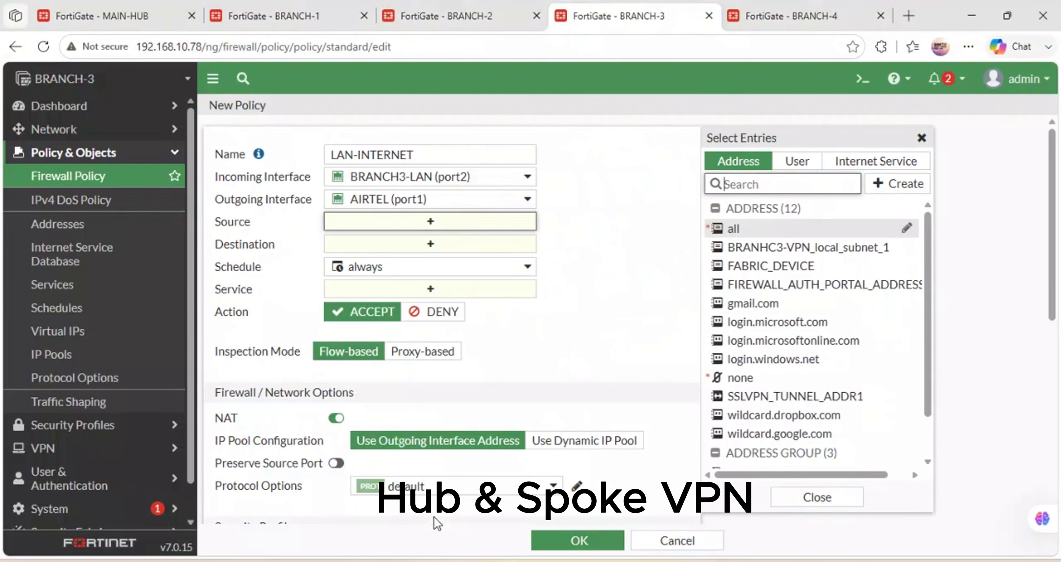
left_click(409, 230)
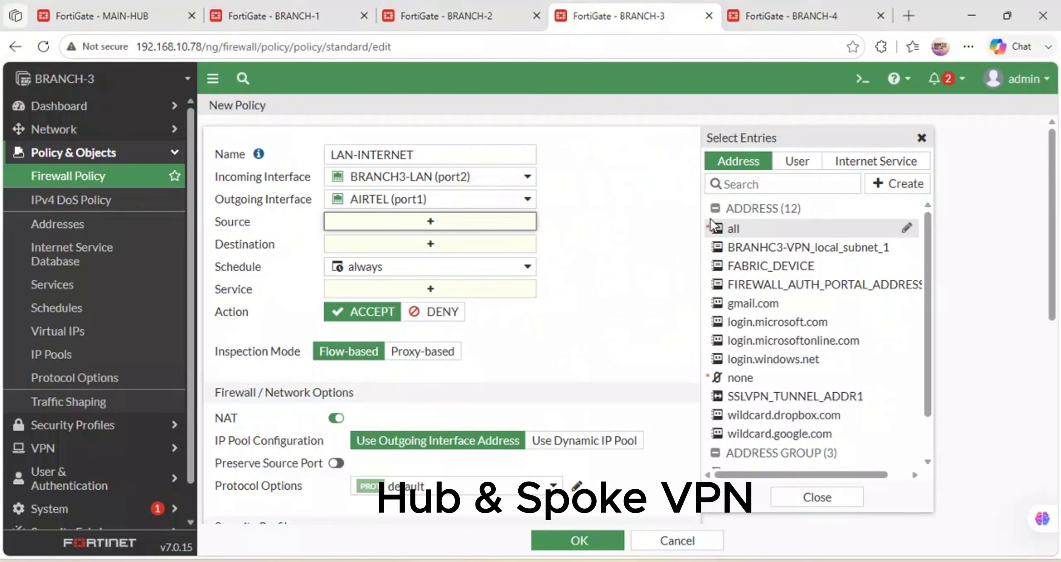
left_click(740, 236)
left_click(453, 260)
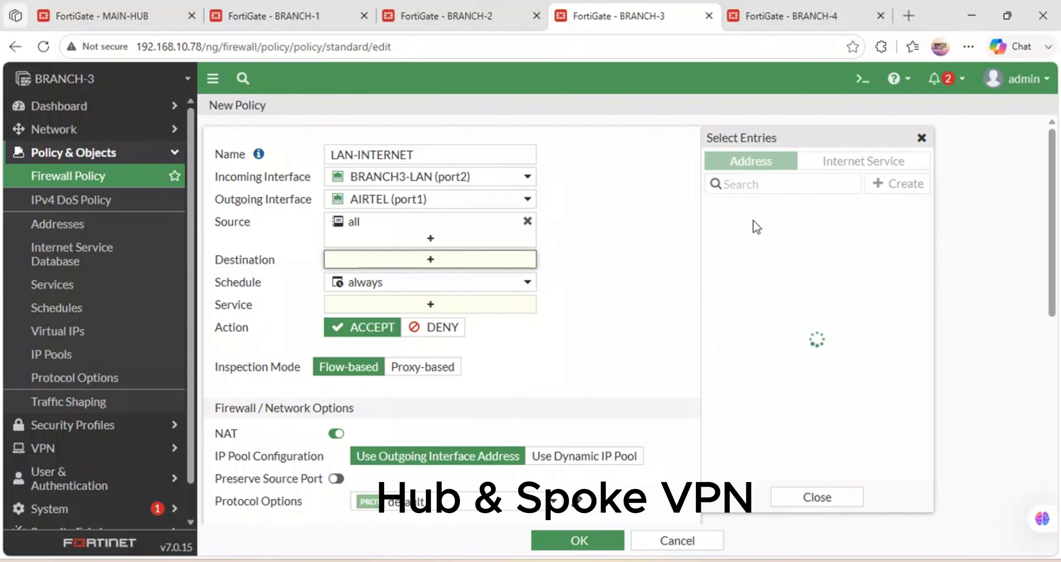
left_click(734, 230)
left_click(428, 320)
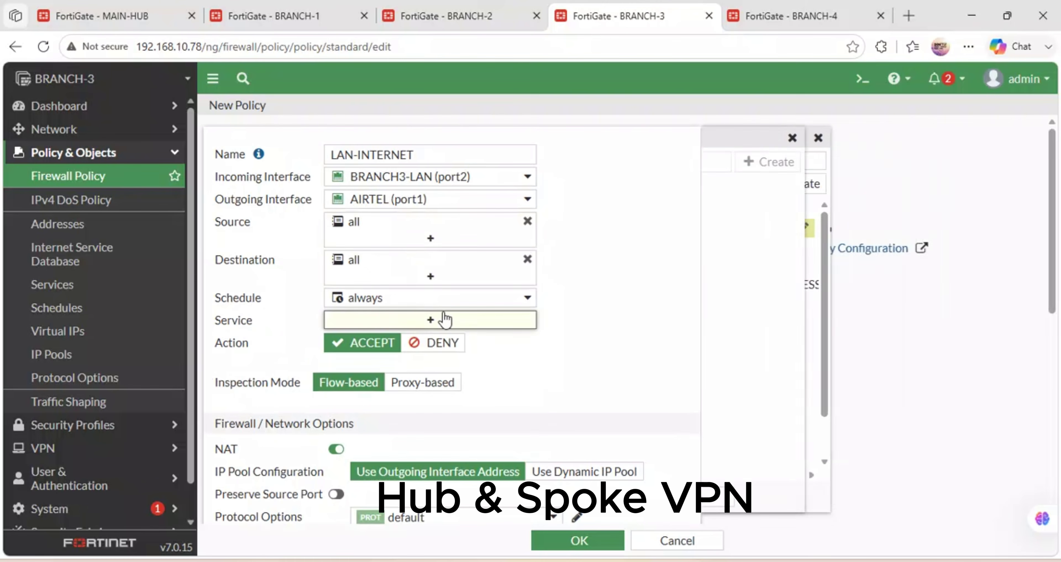
left_click(752, 224)
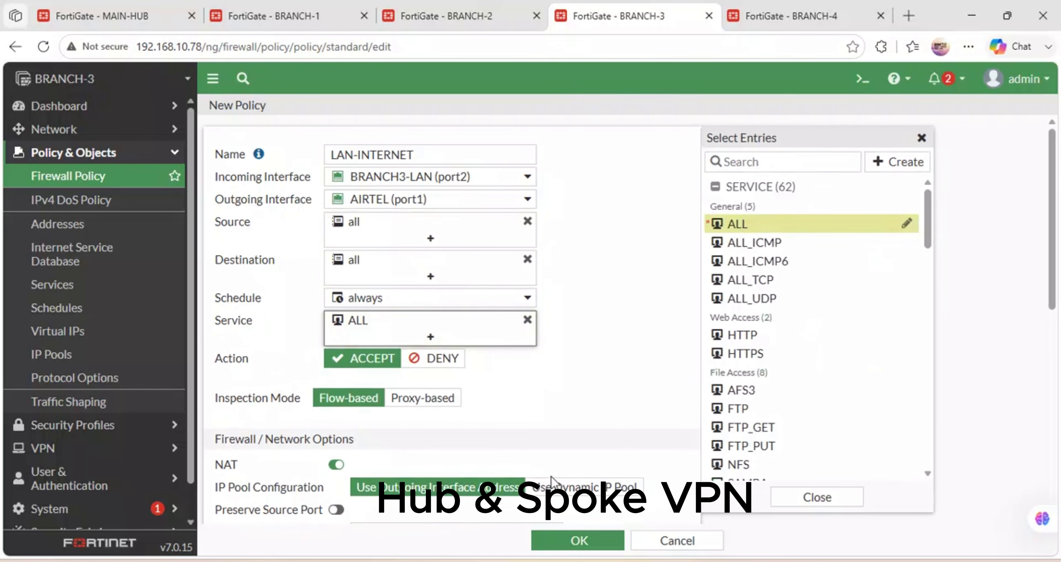
Log all sessions with session-start logging enabled, and save the policy.
scroll(552, 480, "down", 10)
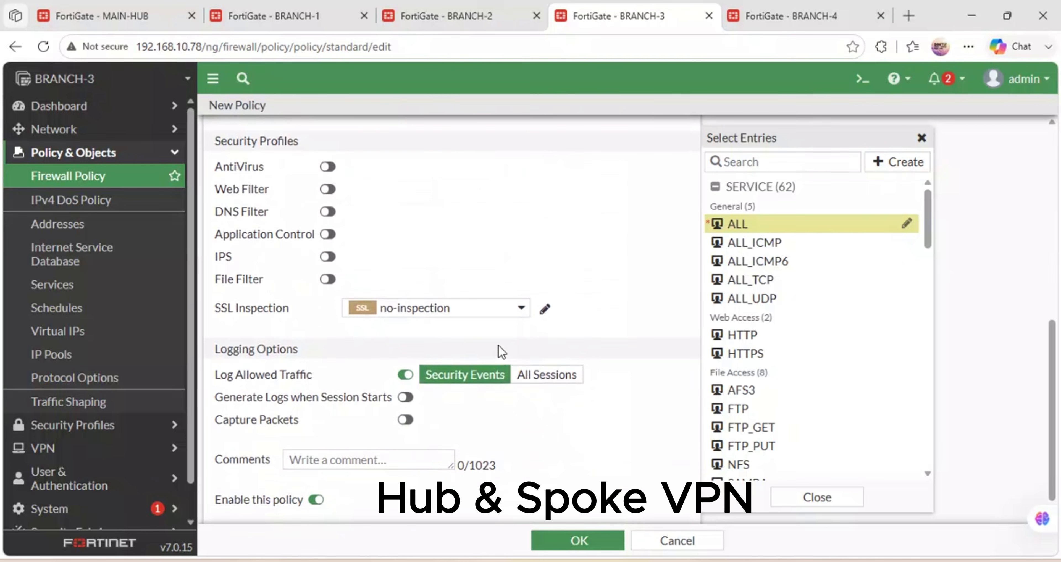
left_click(547, 374)
left_click(405, 397)
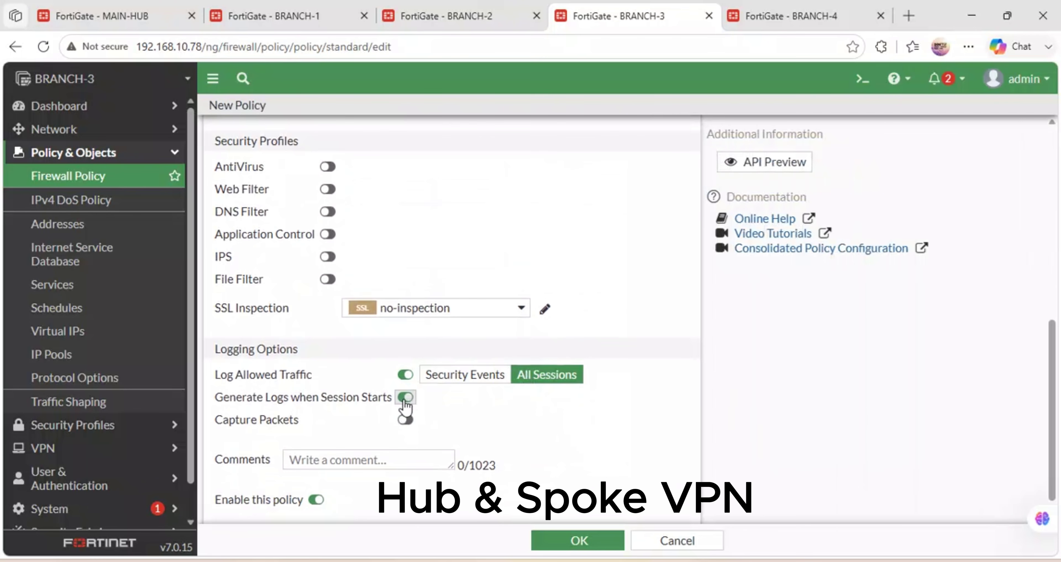
left_click(544, 543)
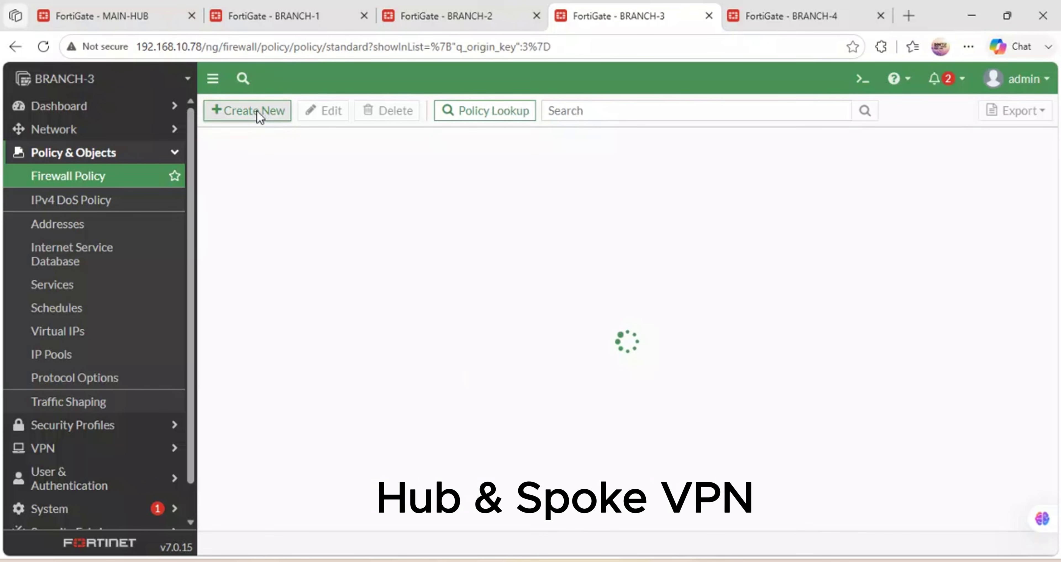
Start a new policy named LAN-VPN from BRANCH3-LAN (port2) to BRANHC3-VPN.
left_click(259, 117)
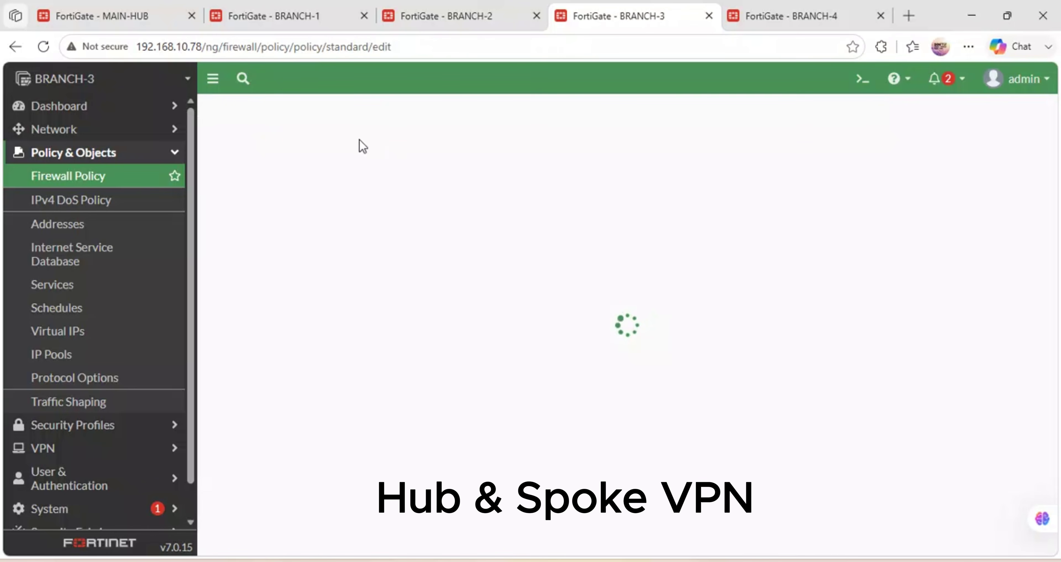
left_click(361, 153)
type("LAN-VPN")
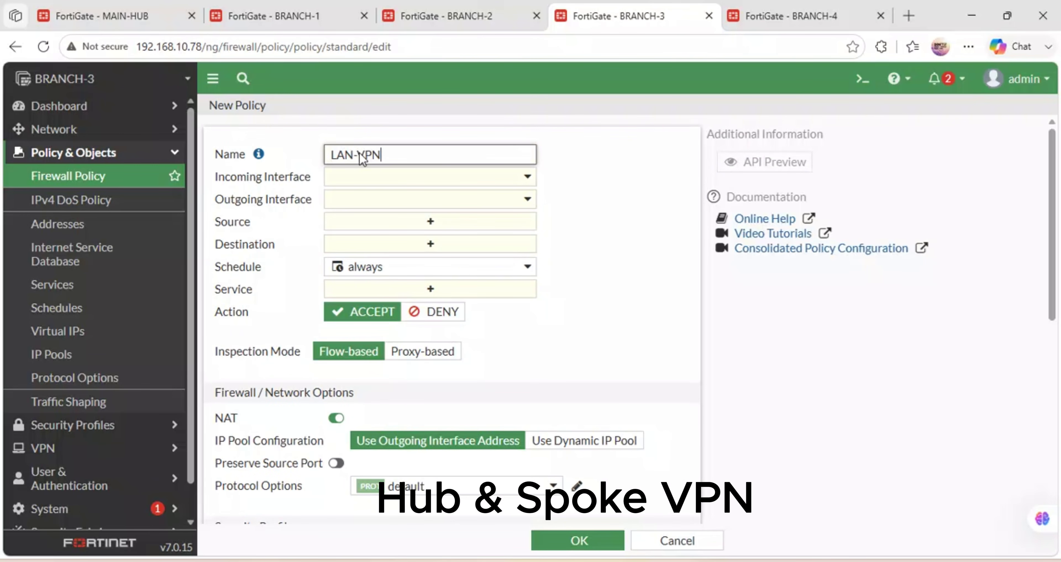
left_click(383, 177)
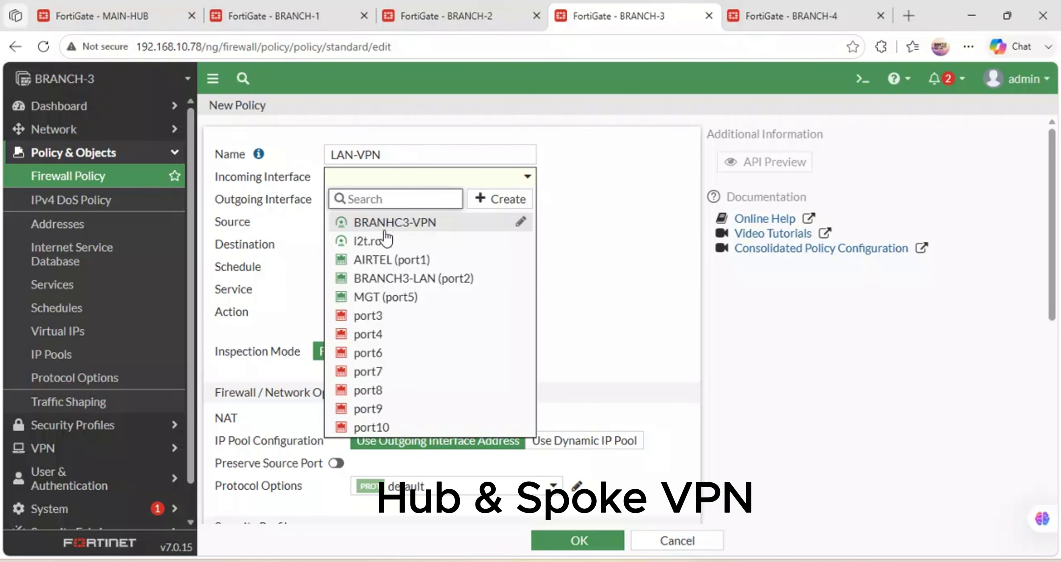
left_click(395, 279)
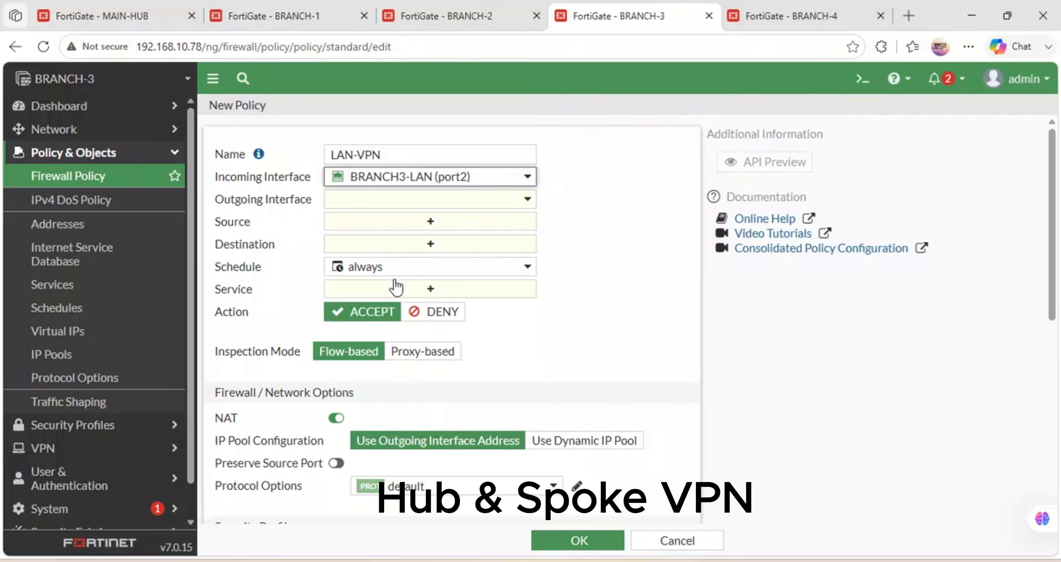
left_click(423, 201)
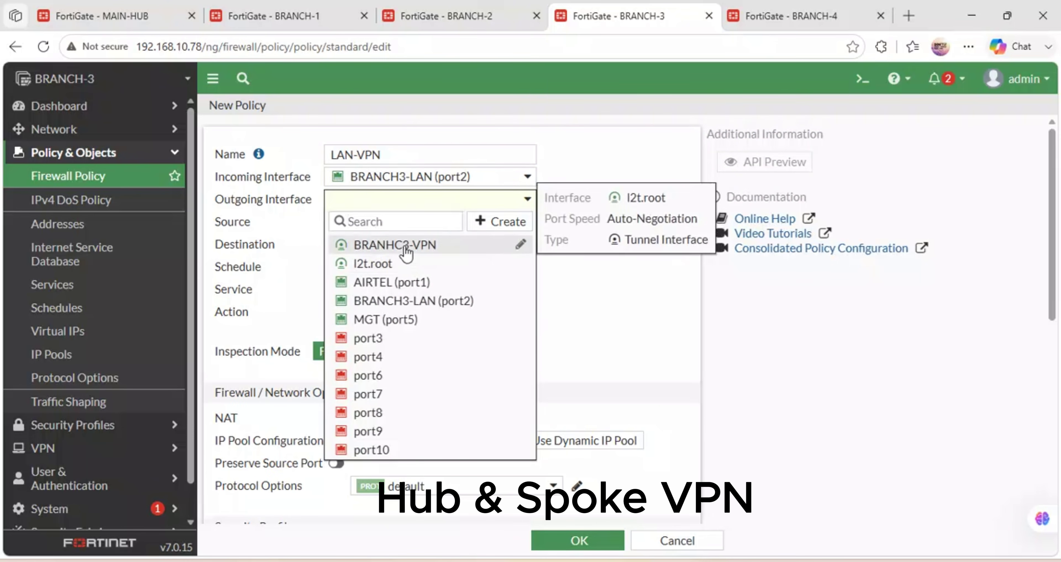
left_click(395, 245)
Set the policy's source and destination to all and its service to ALL.
left_click(437, 223)
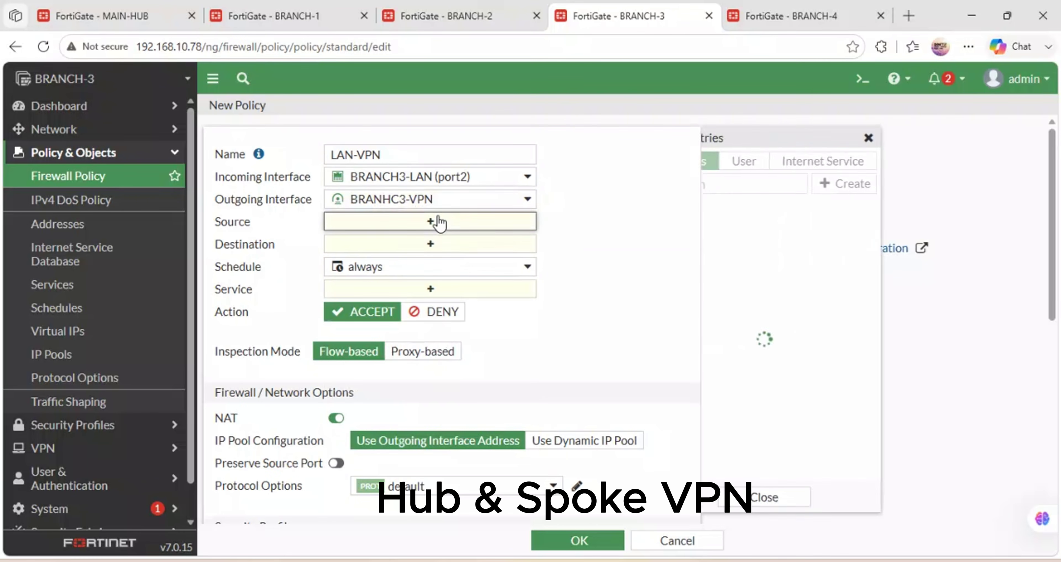
left_click(739, 229)
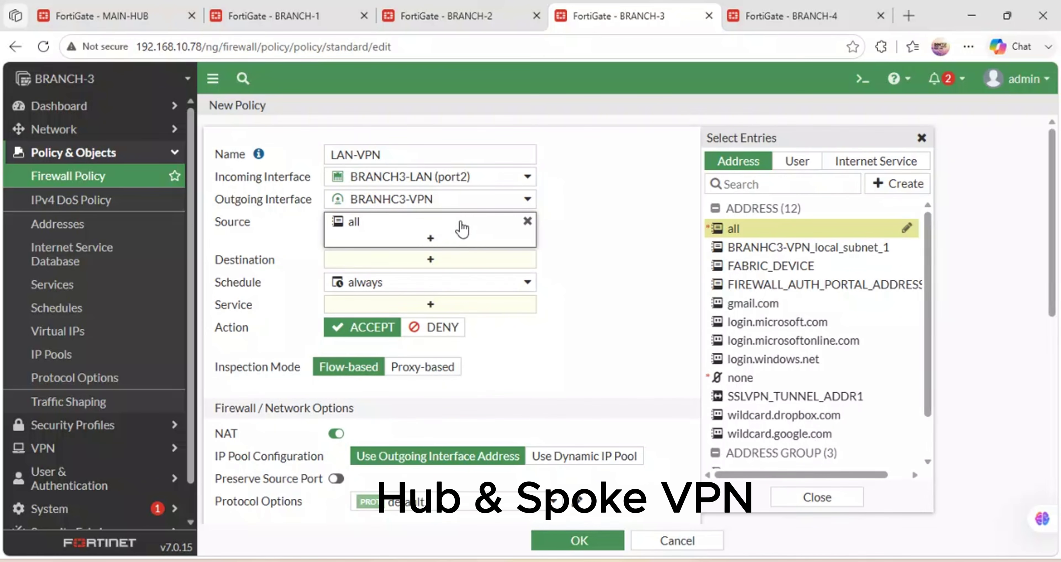
left_click(894, 184)
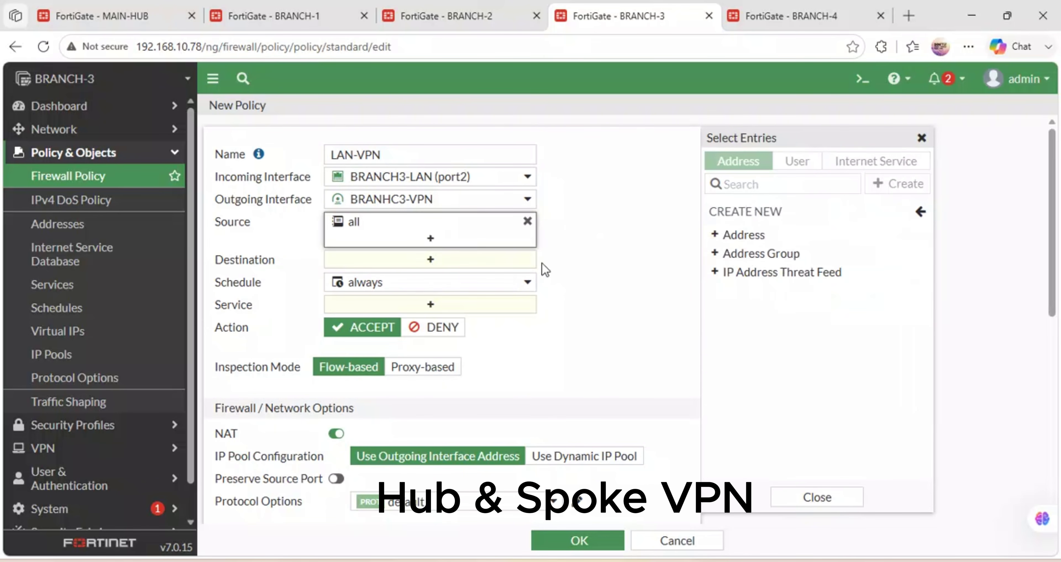
left_click(426, 266)
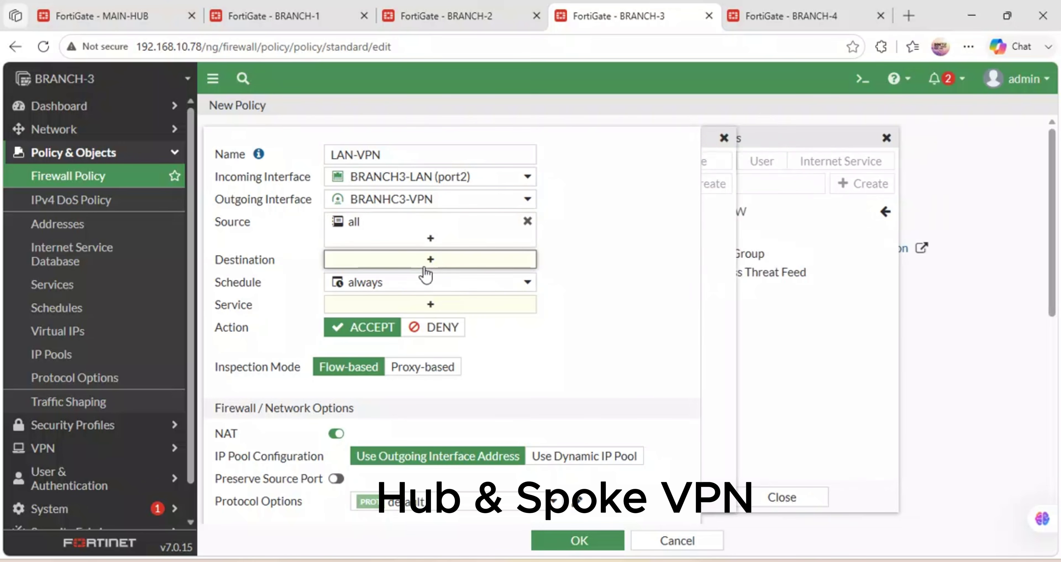
left_click(735, 229)
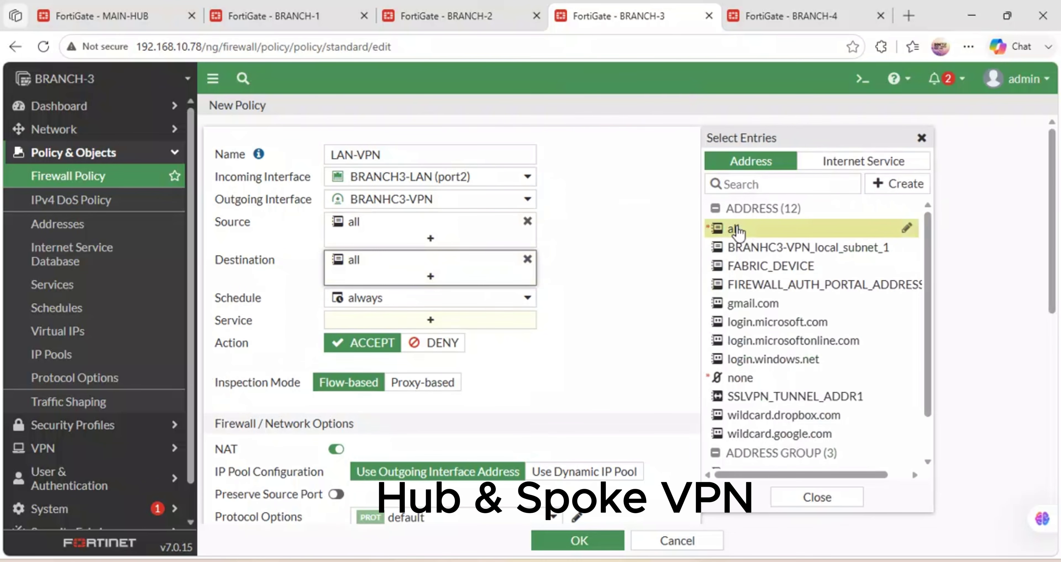
left_click(415, 320)
left_click(737, 229)
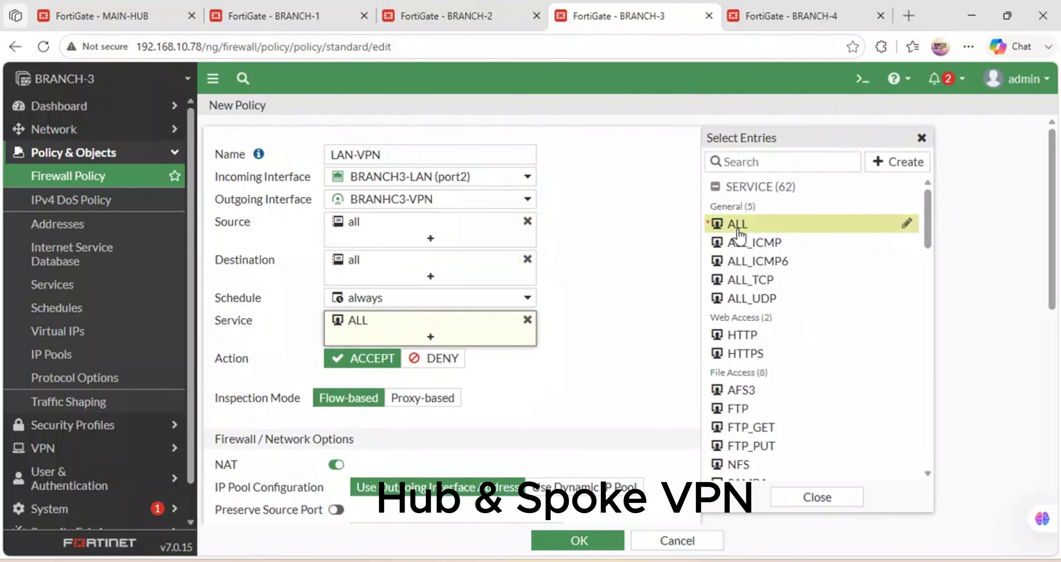
Disable NAT, log all sessions including session start, and save the LAN-VPN policy.
scroll(475, 428, "down", 5)
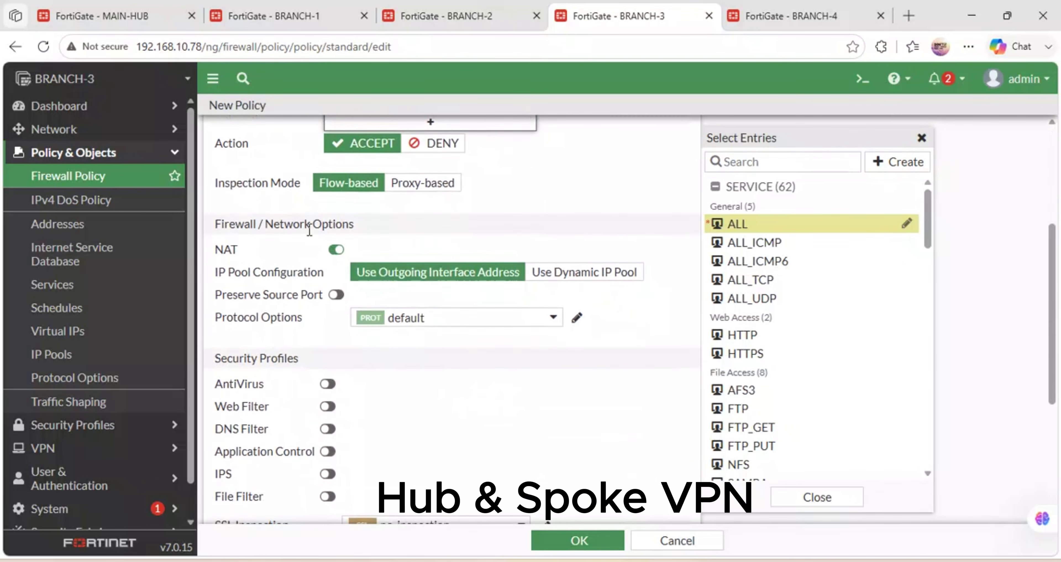
left_click(336, 249)
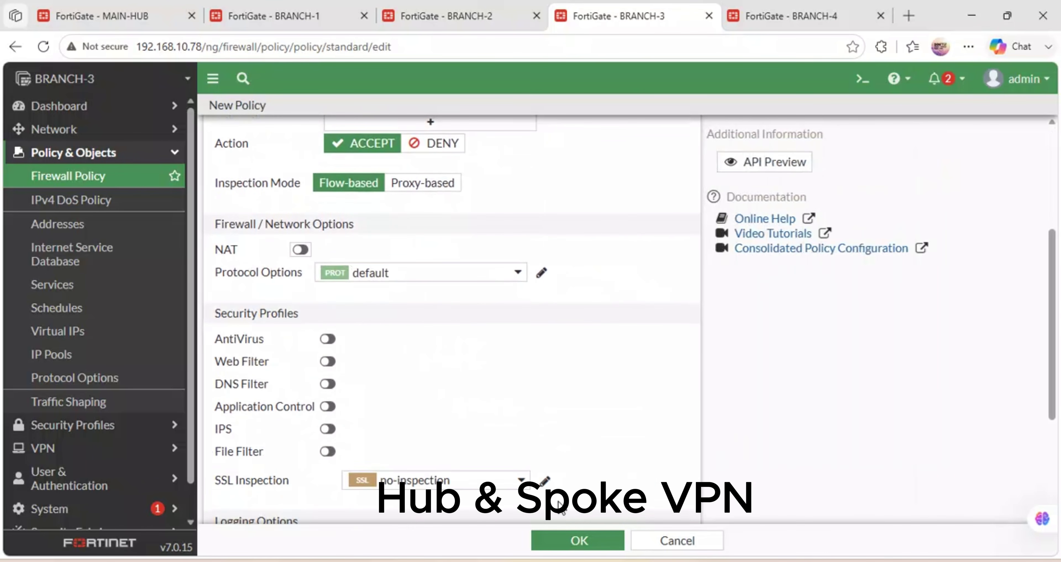
scroll(560, 504, "down", 5)
left_click(556, 357)
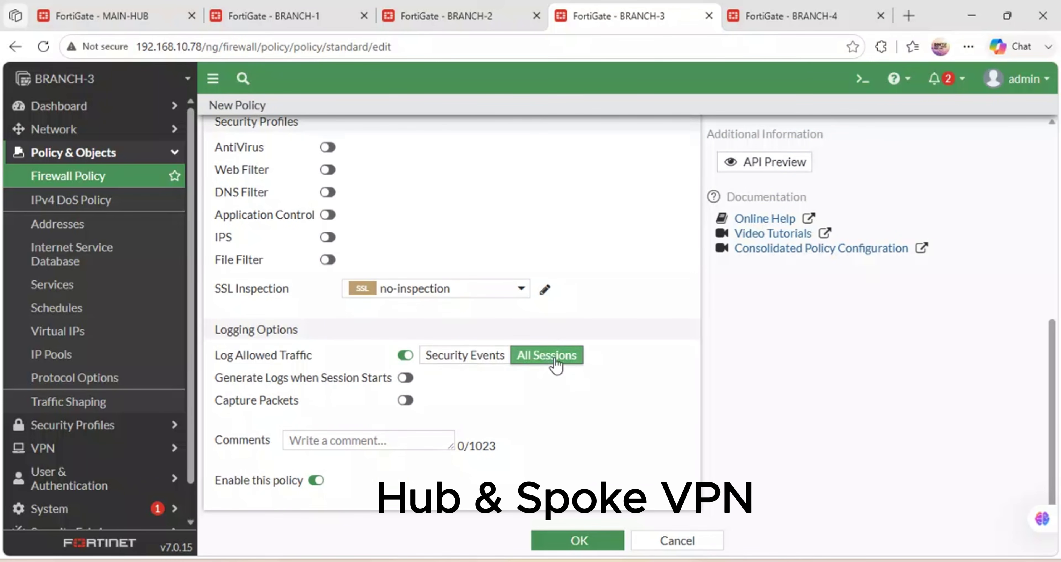
left_click(415, 378)
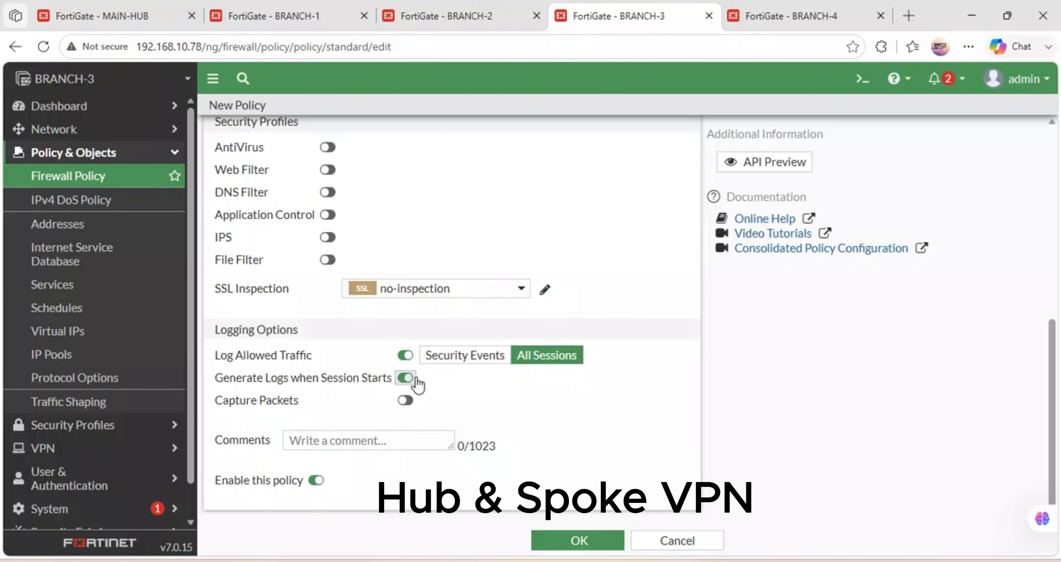
left_click(604, 536)
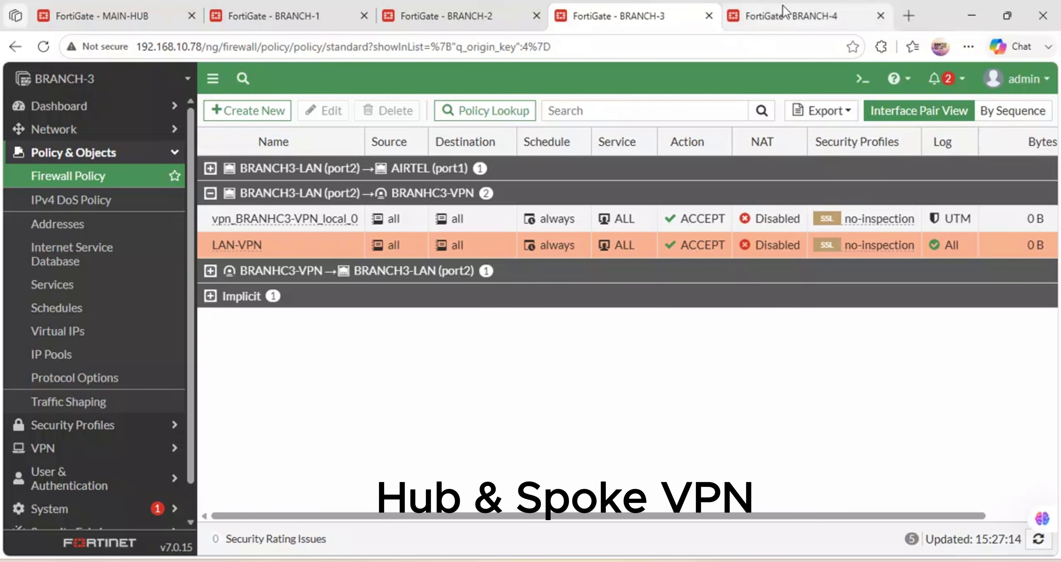
On BRANCH-4, add a 0.0.0.0/0 static route through BRANCH4-VPN.
left_click(782, 15)
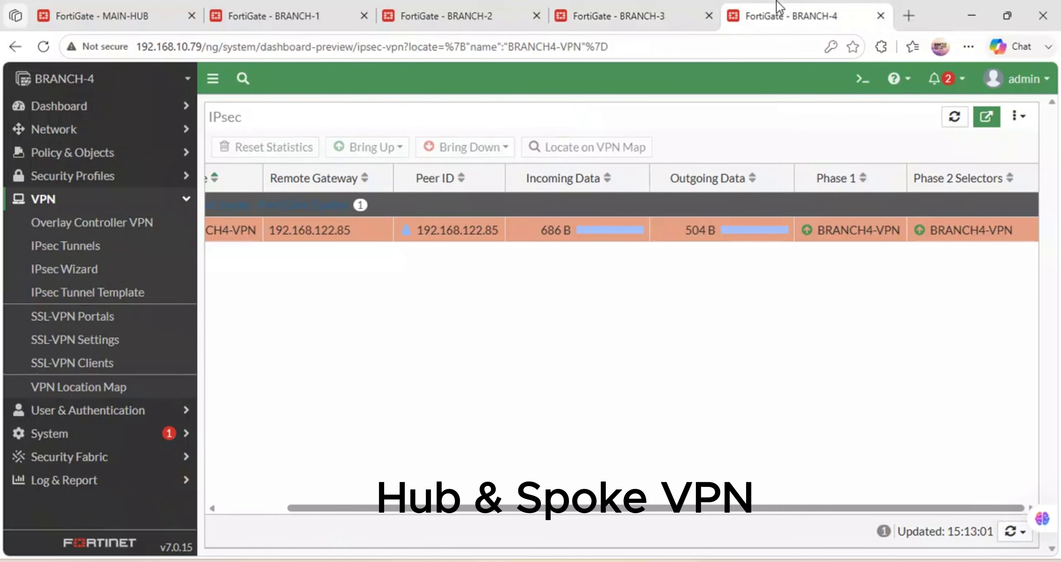
left_click(98, 156)
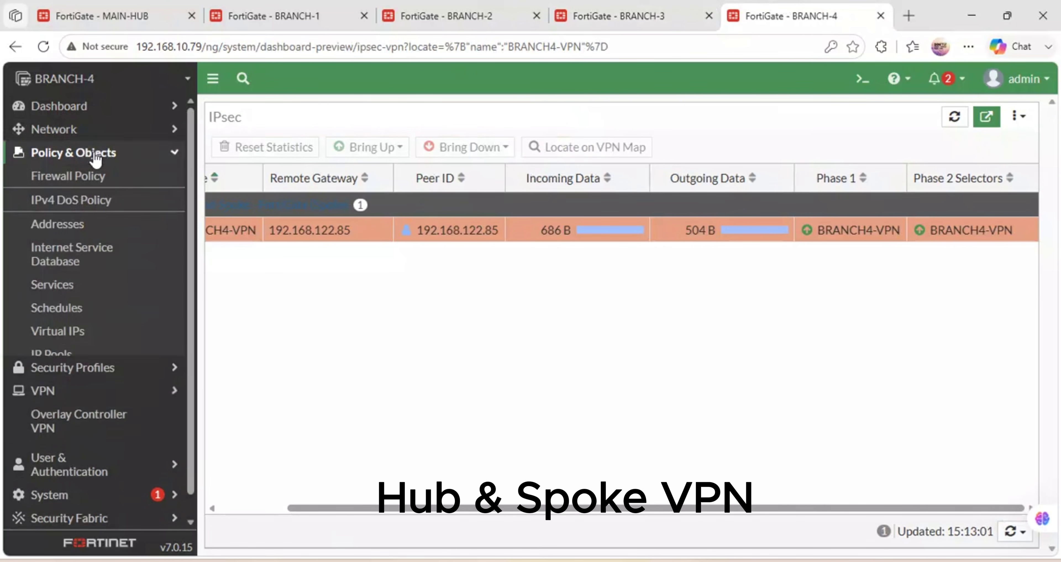
left_click(87, 130)
left_click(76, 248)
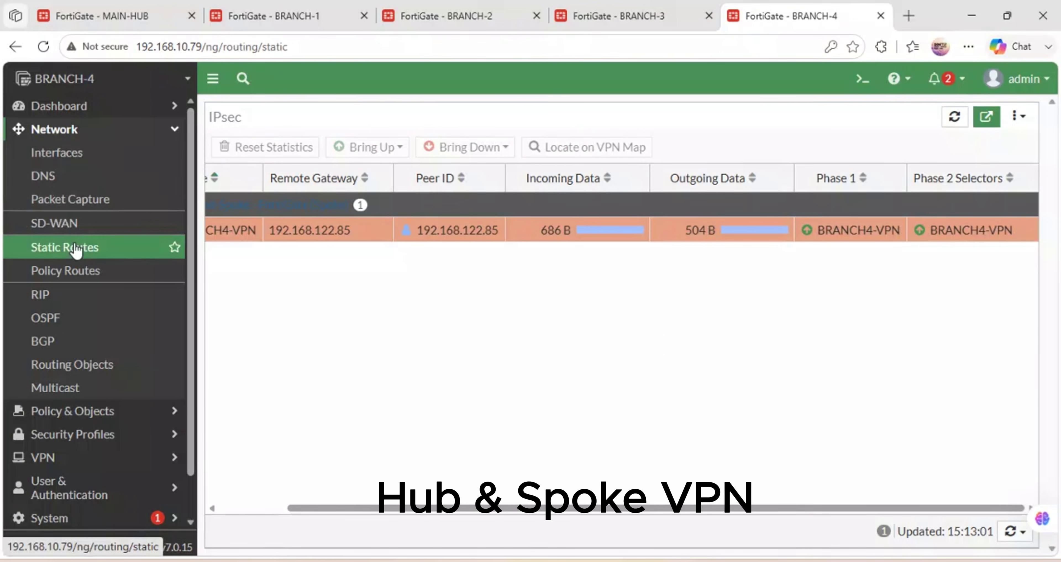
left_click(275, 112)
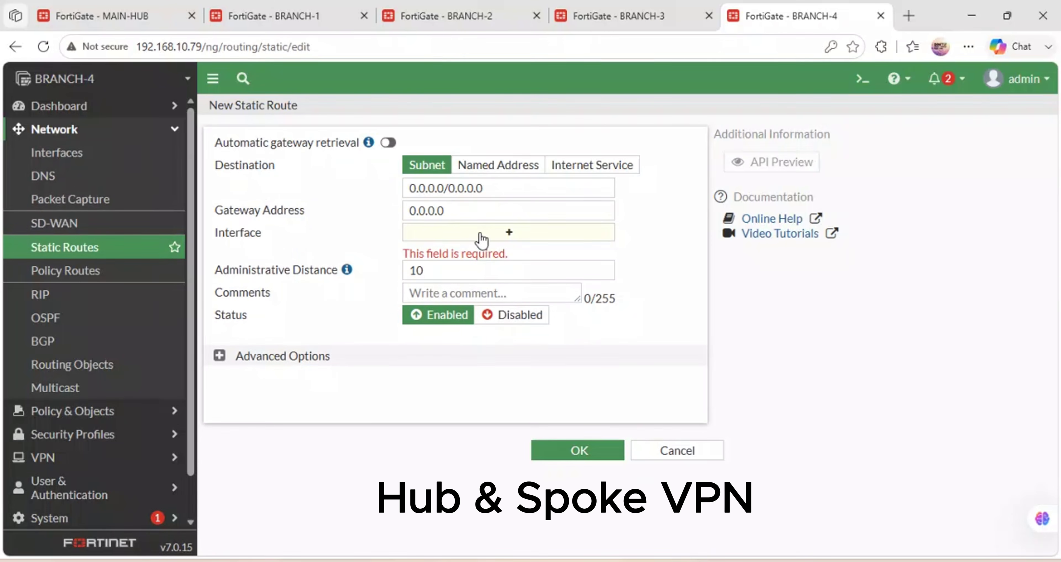
left_click(481, 233)
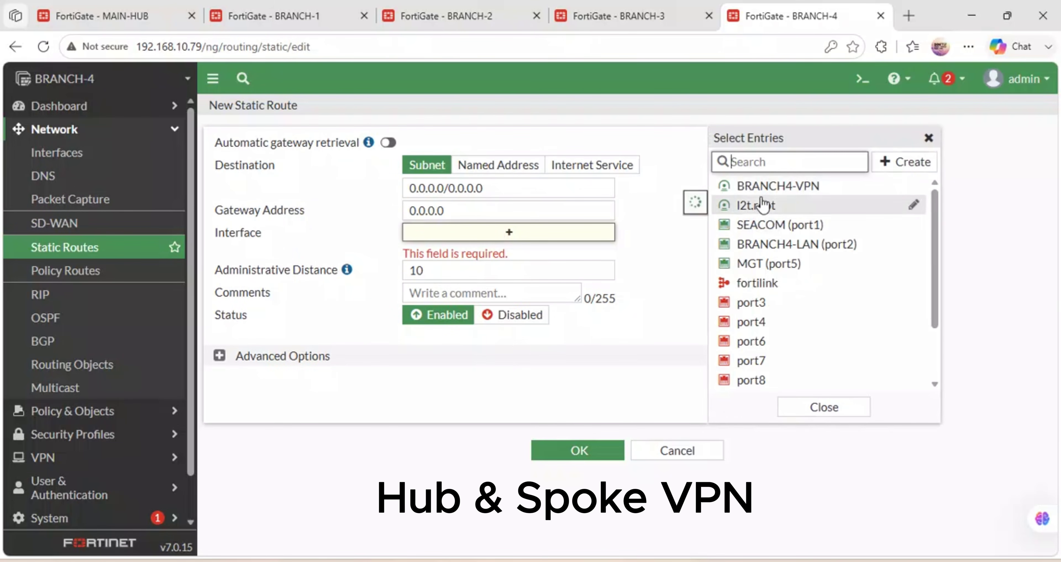
left_click(737, 185)
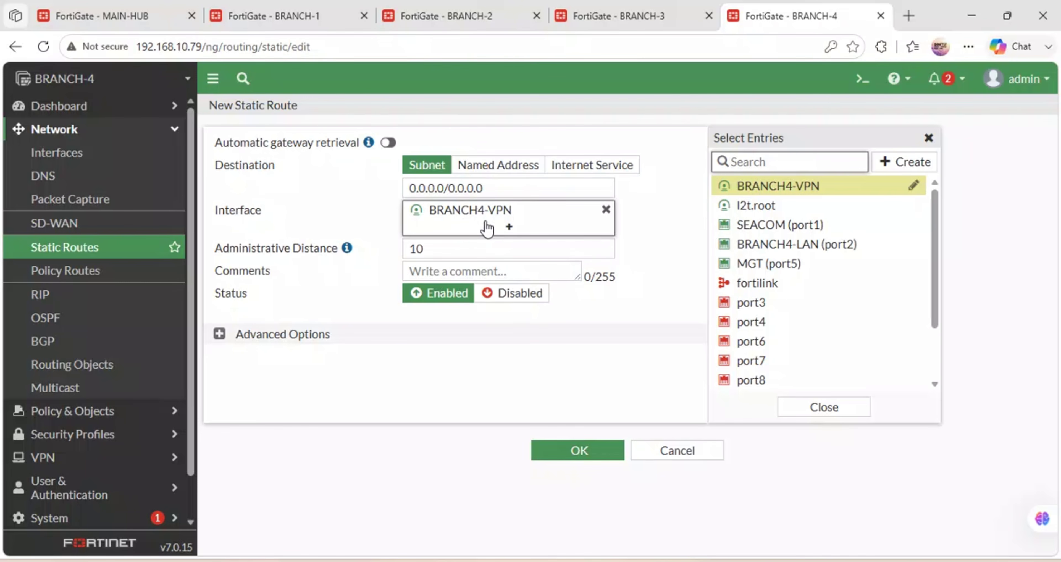
left_click(562, 450)
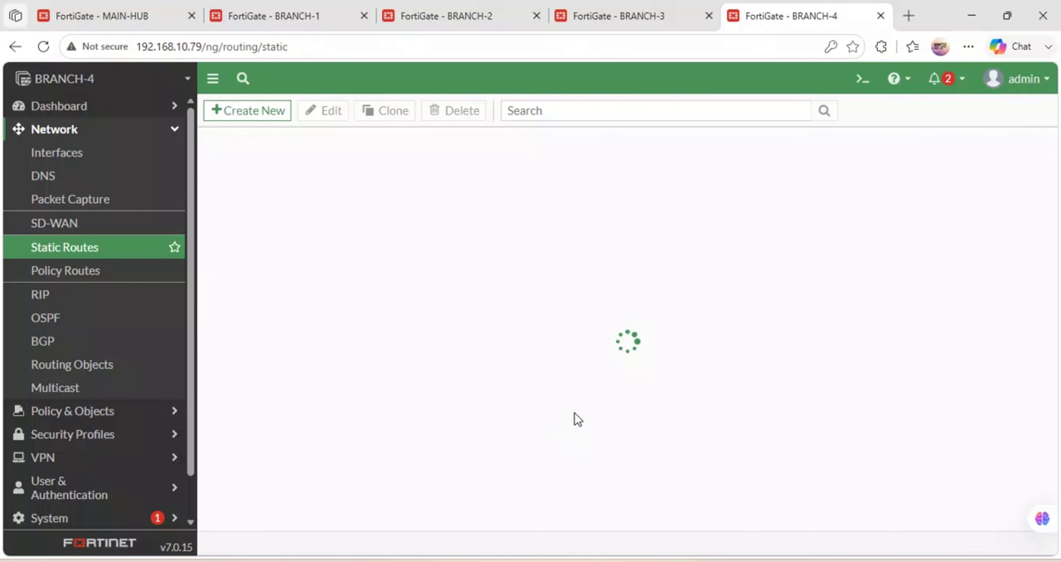
Add a second default route out SEACOM (port1) with a dynamic gateway.
left_click(243, 118)
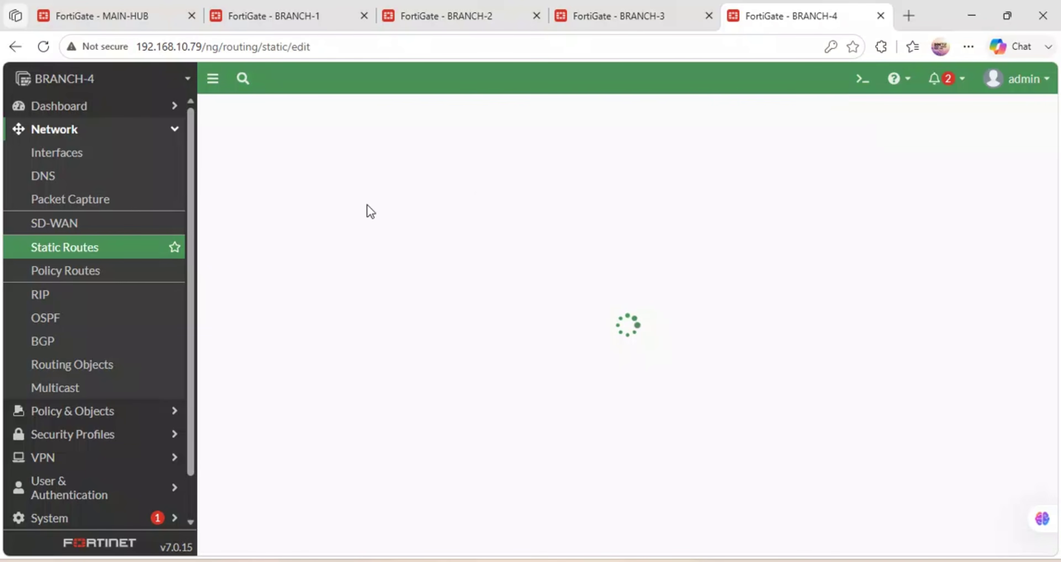
left_click(499, 233)
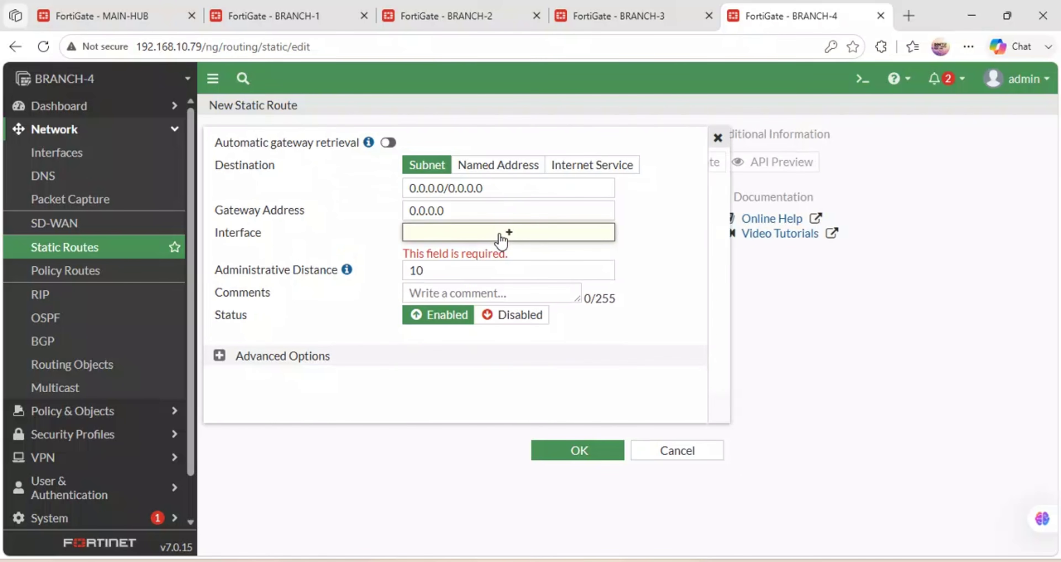
left_click(764, 224)
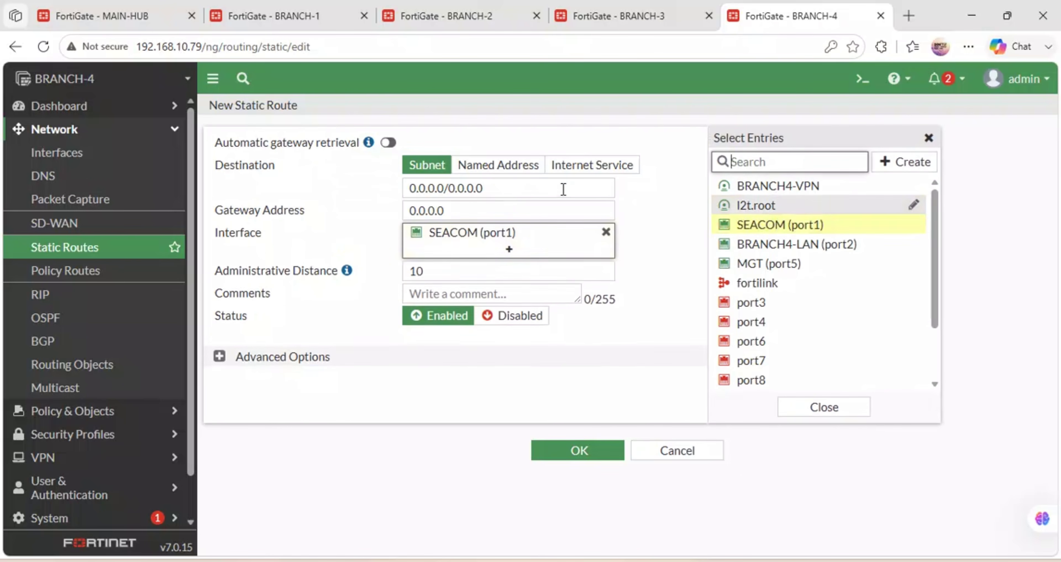
left_click(446, 212)
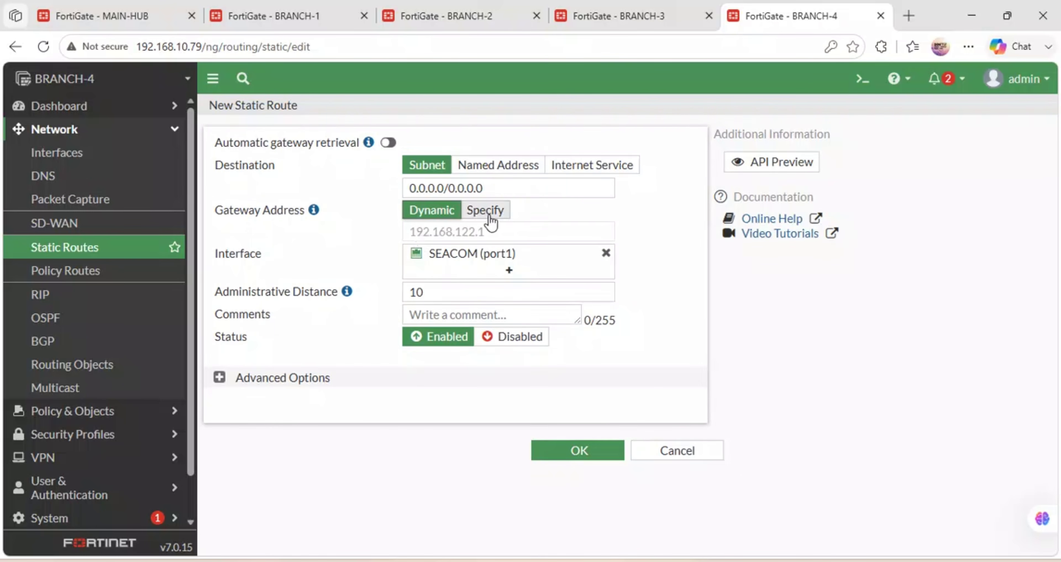
left_click(577, 460)
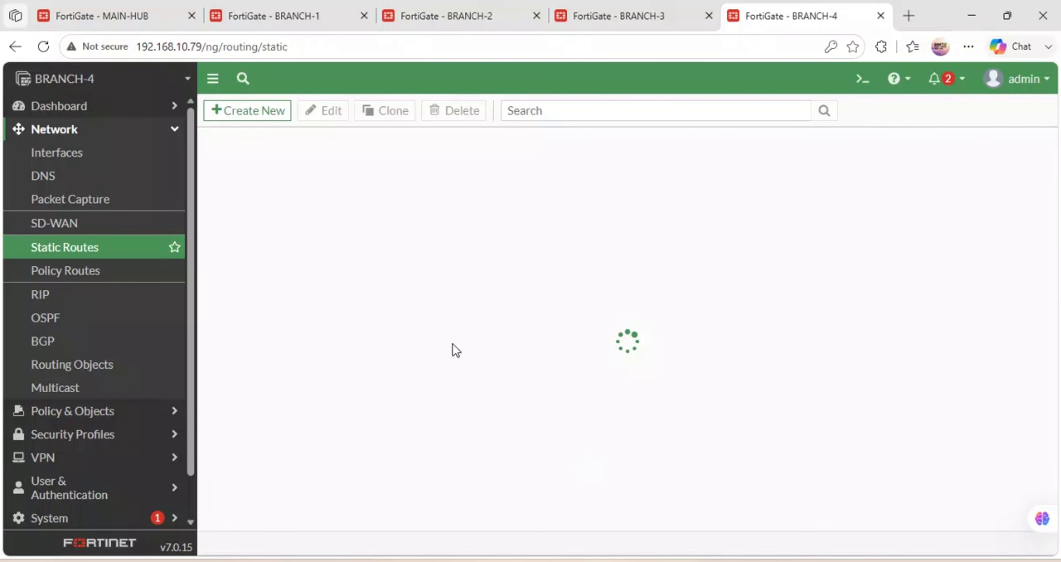
Start a new policy named BRANCH4-INTERNET from BRANCH4-LAN (port2) to SEACOM (port1).
left_click(74, 419)
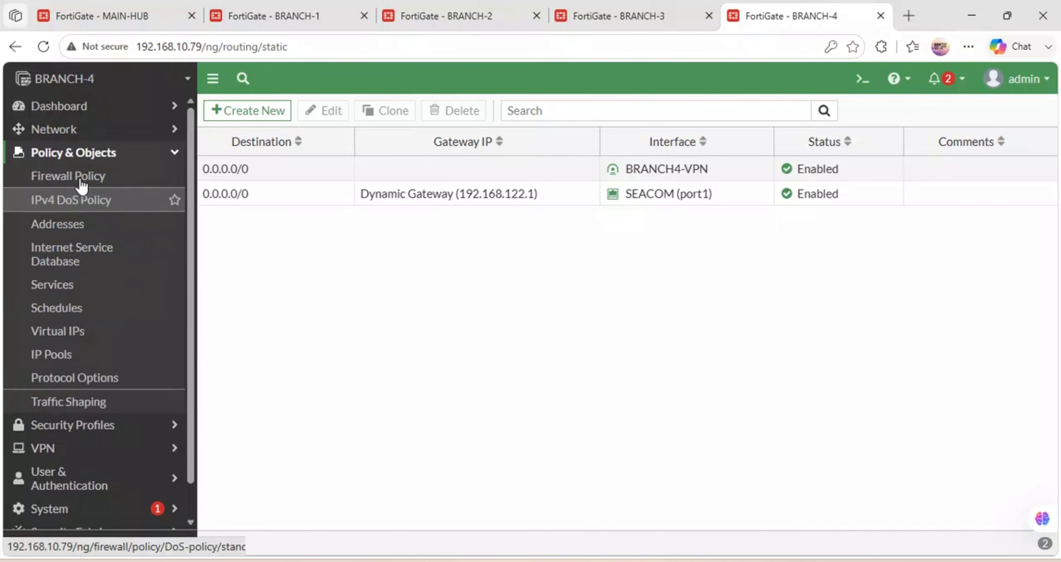
left_click(80, 180)
left_click(269, 117)
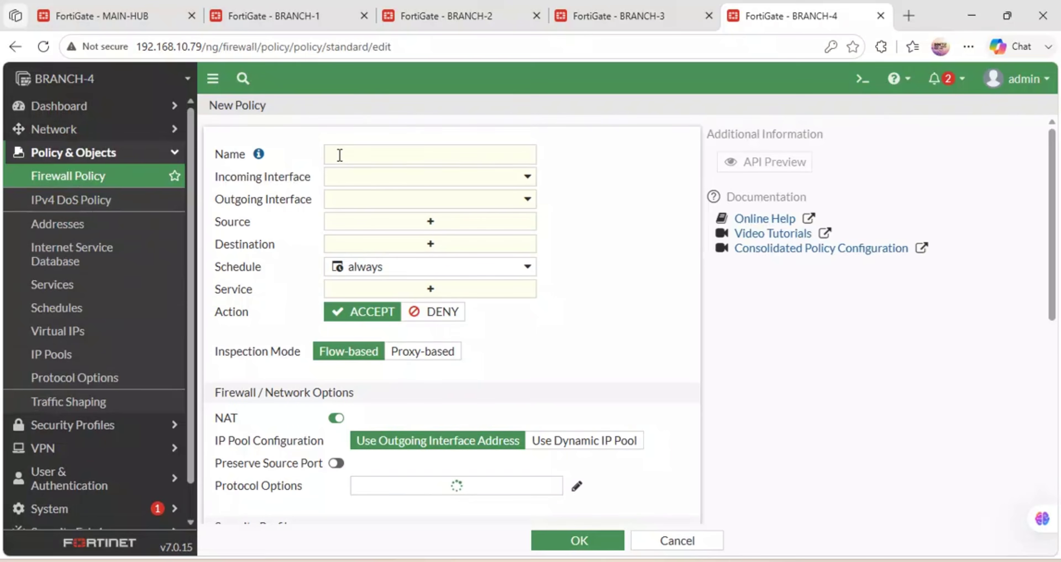
left_click(339, 155)
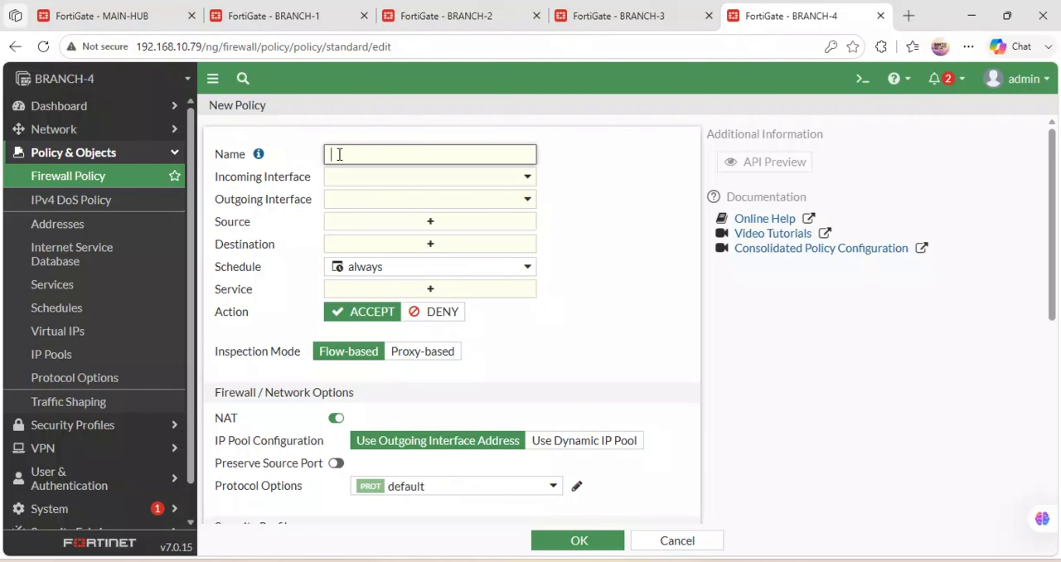
type("BRANCH")
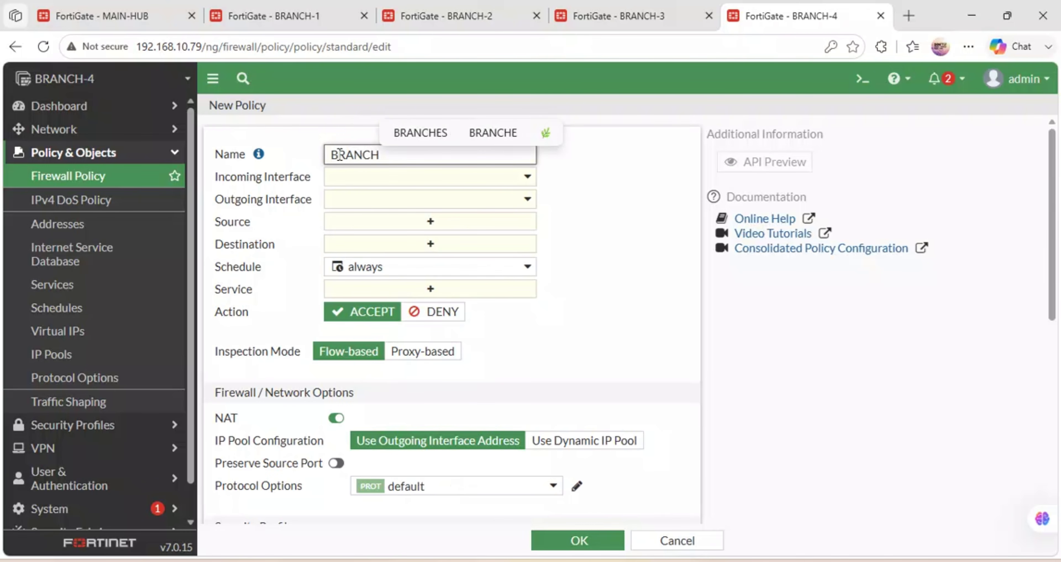
type("4-INTERNET")
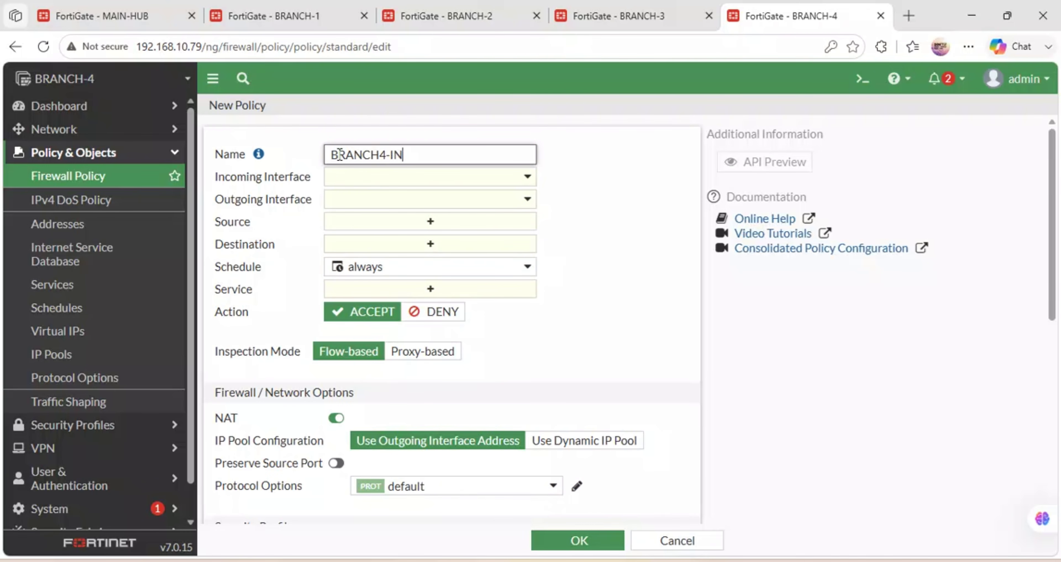
left_click(370, 180)
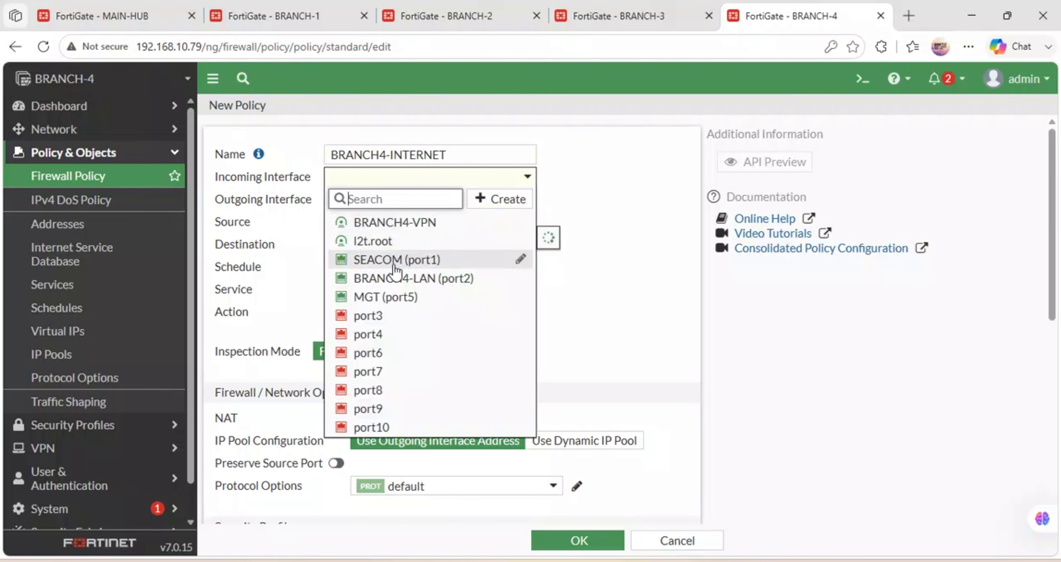
left_click(396, 279)
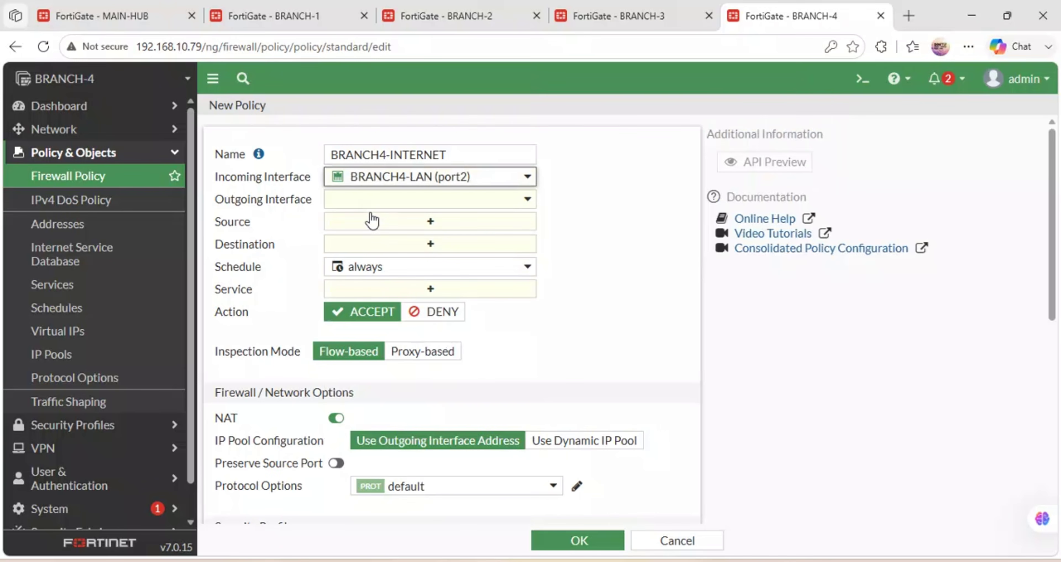
left_click(372, 202)
left_click(396, 289)
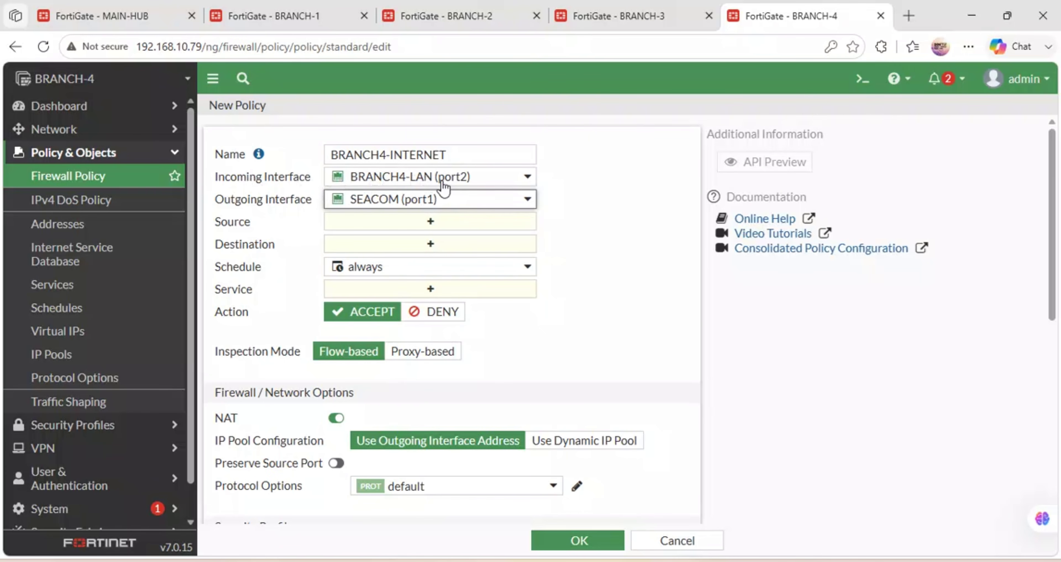
Use all as source and destination addresses and ALL as the service.
left_click(463, 222)
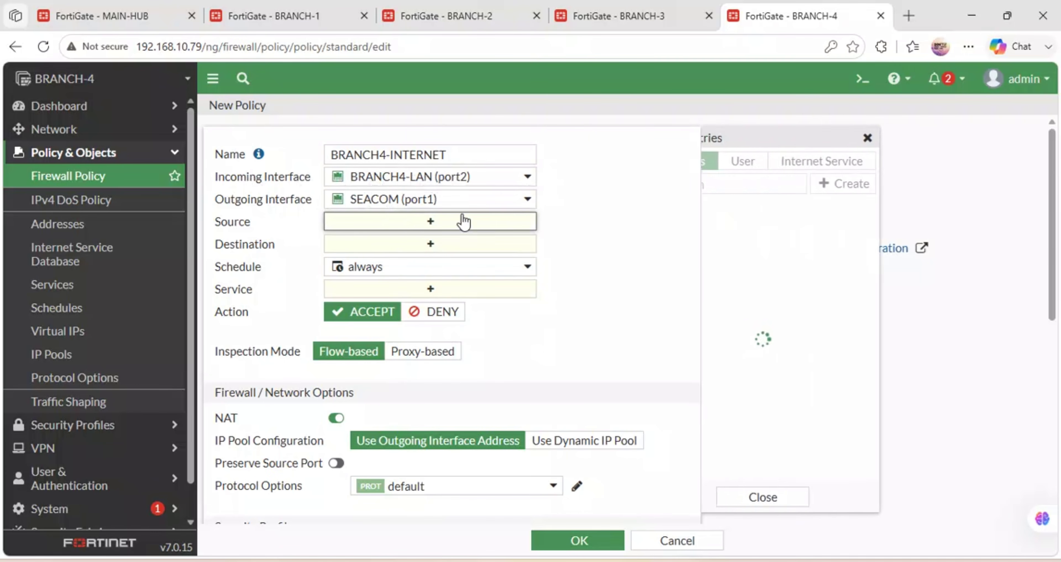
left_click(735, 228)
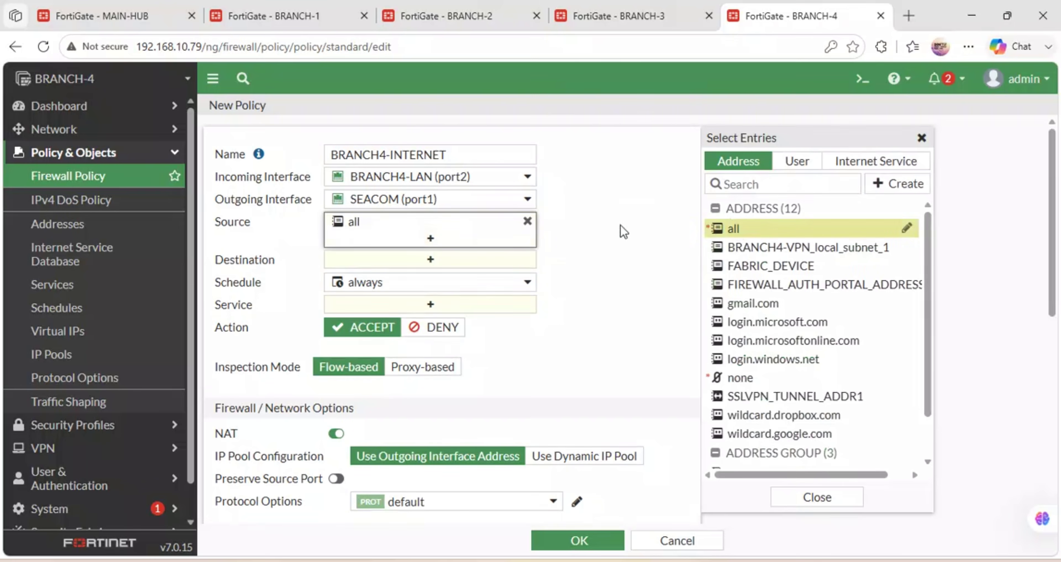
left_click(407, 258)
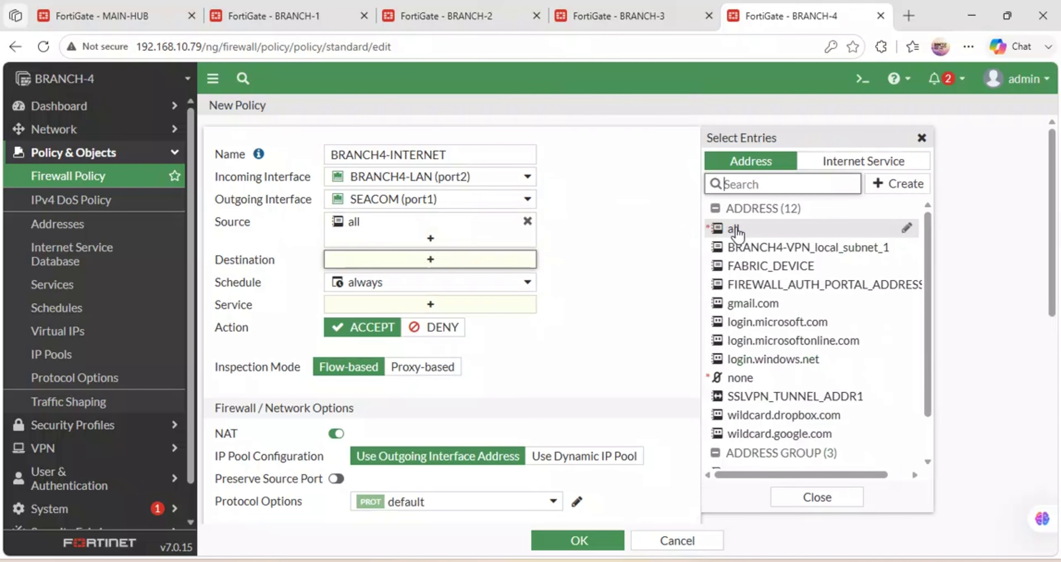
left_click(735, 228)
left_click(374, 320)
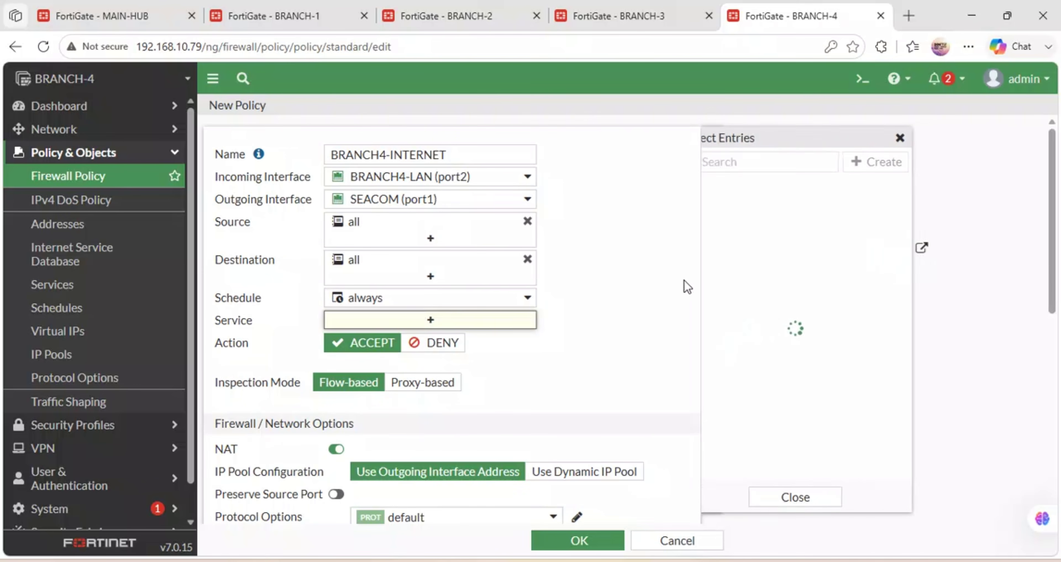
left_click(735, 227)
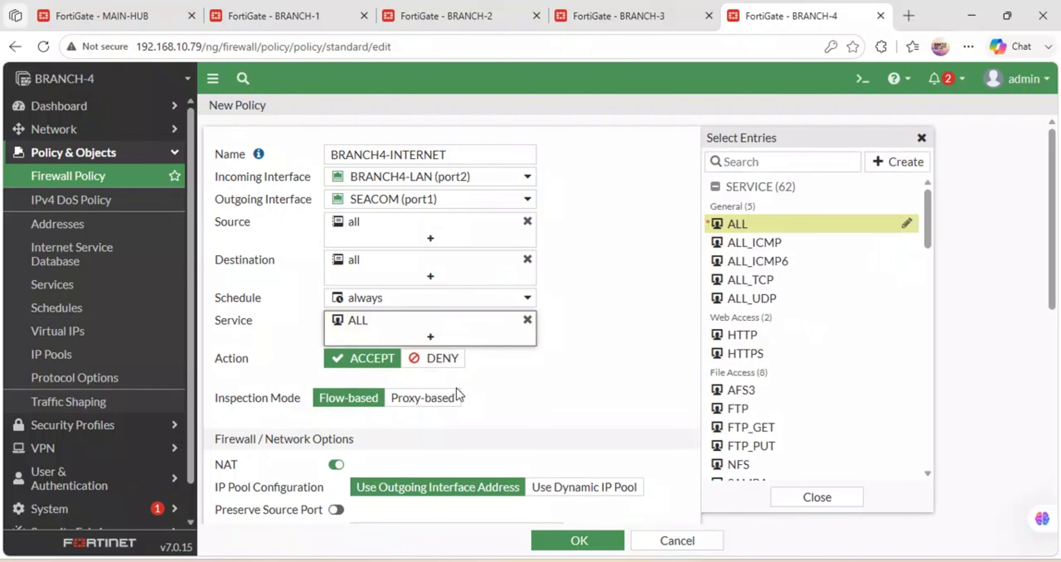
Log all sessions, including session start, and save BRANCH4-INTERNET.
scroll(458, 395, "down", 2)
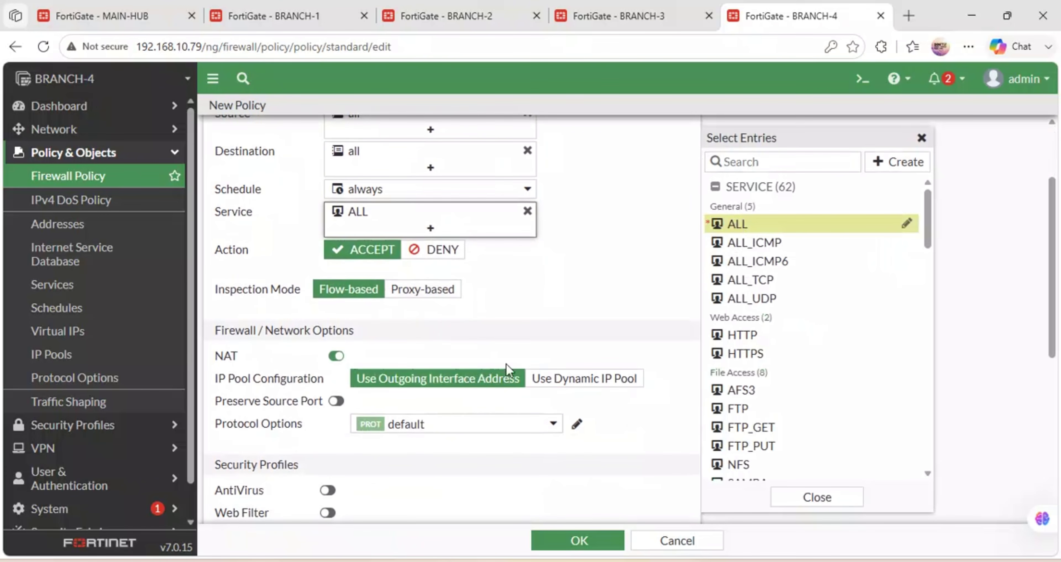
scroll(407, 365, "up", 2)
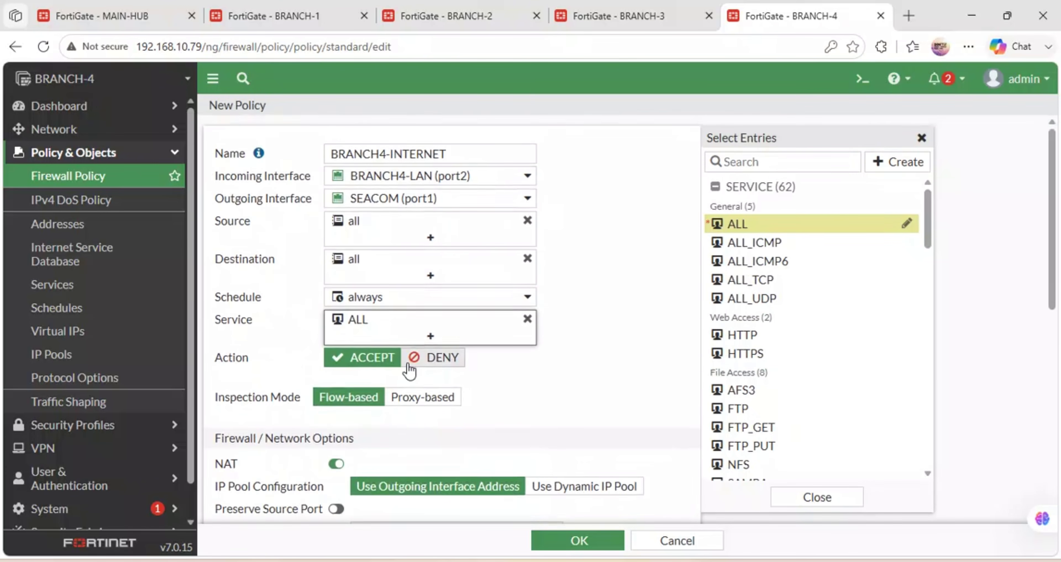
scroll(407, 365, "down", 8)
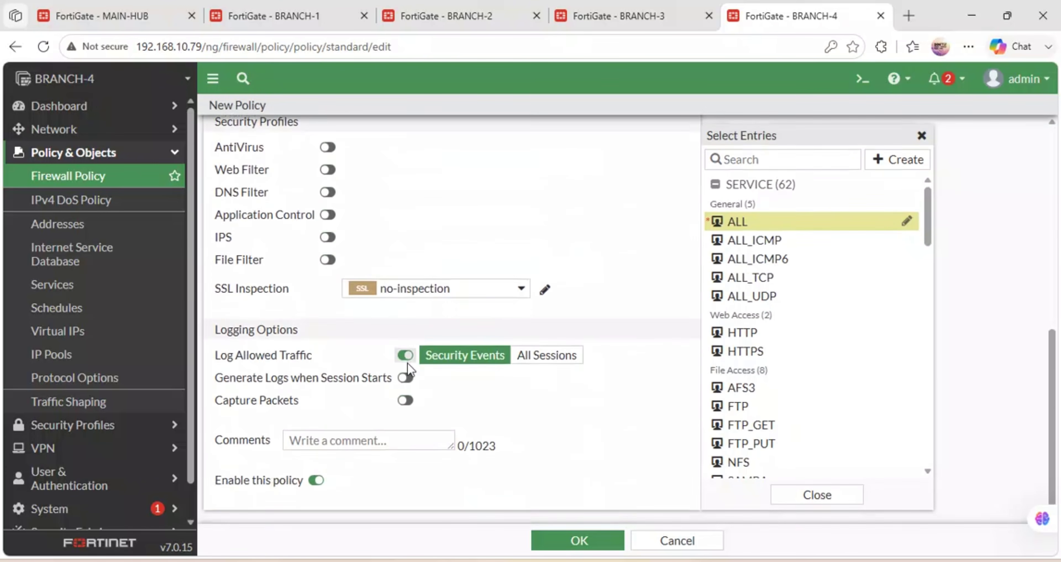
left_click(535, 354)
left_click(405, 378)
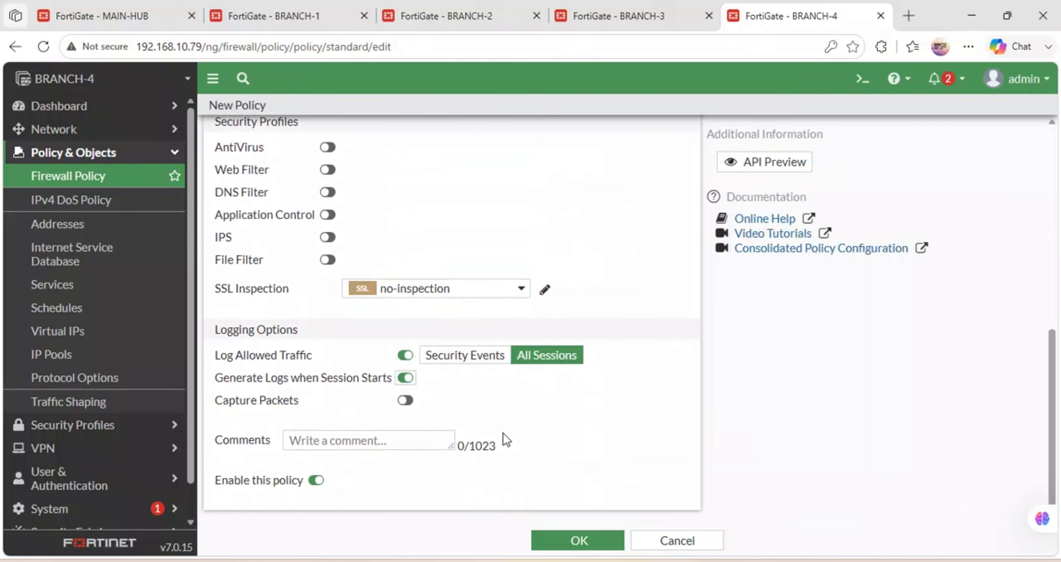
left_click(578, 541)
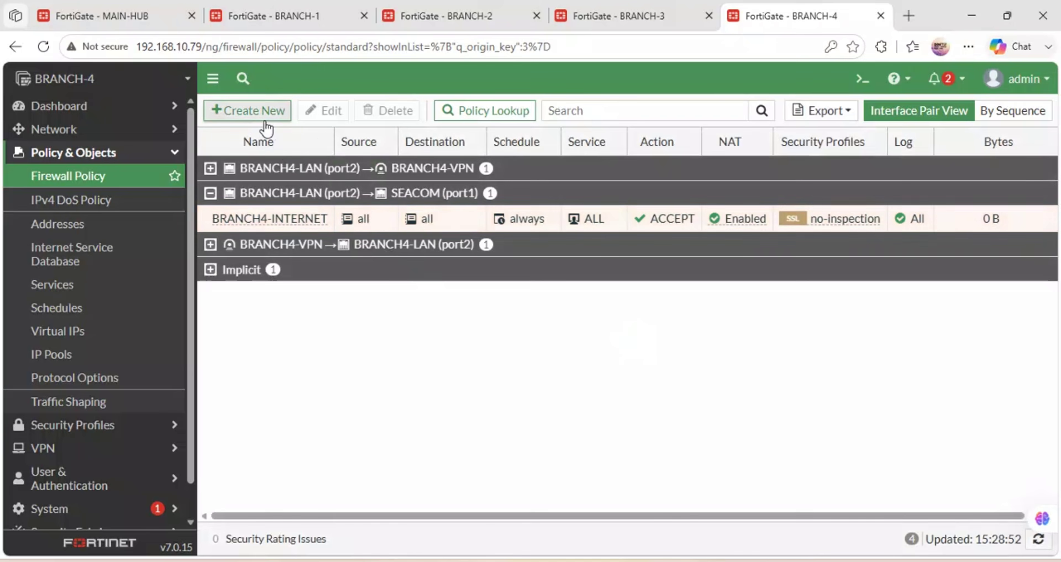
Start a policy named BRANCH4-MAINCAMPUS-VPN from BRANCH4-LAN (port2) to BRANCH4-VPN.
left_click(259, 113)
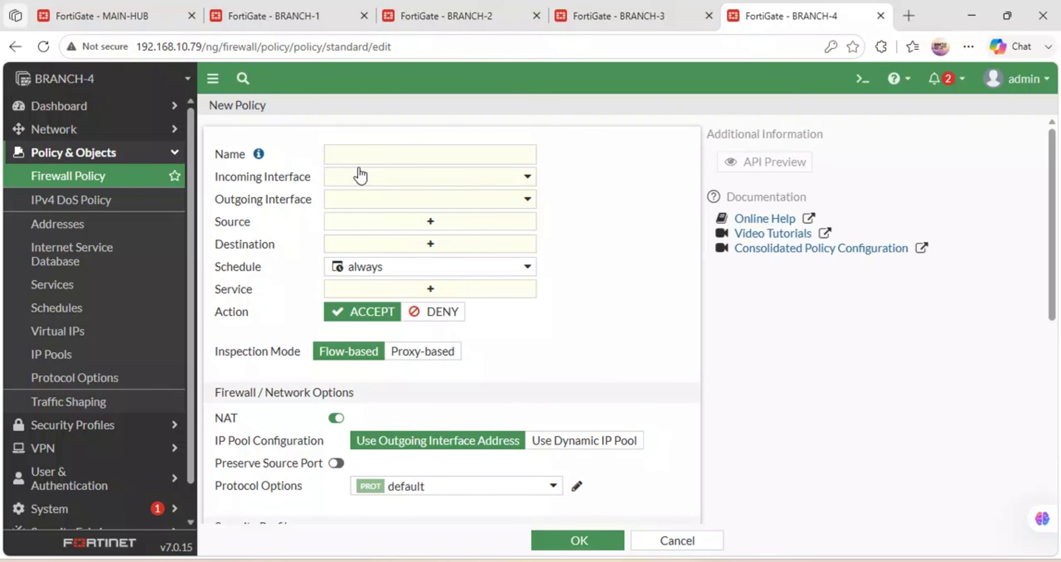
left_click(355, 158)
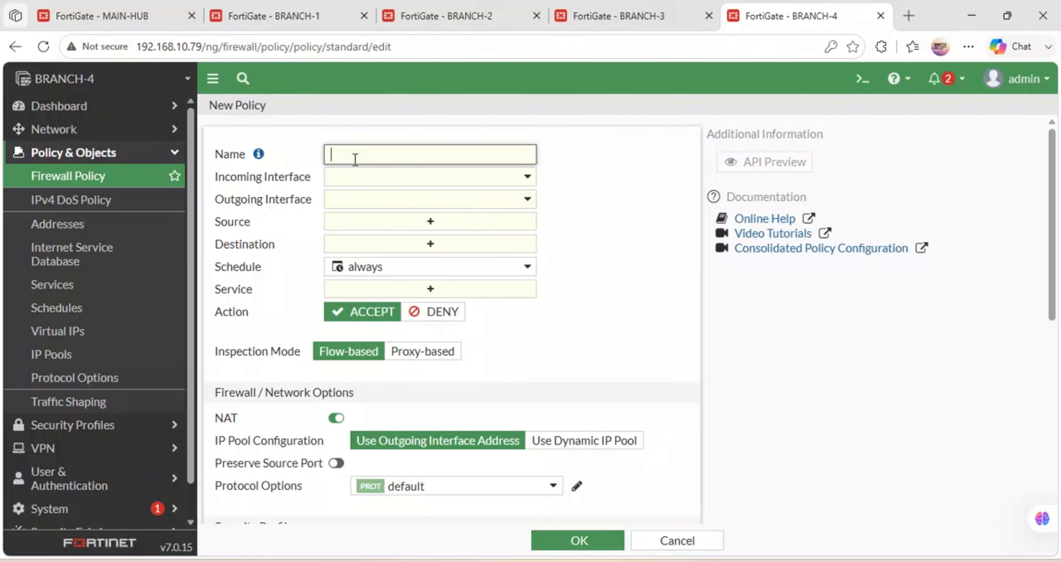
type("BRA")
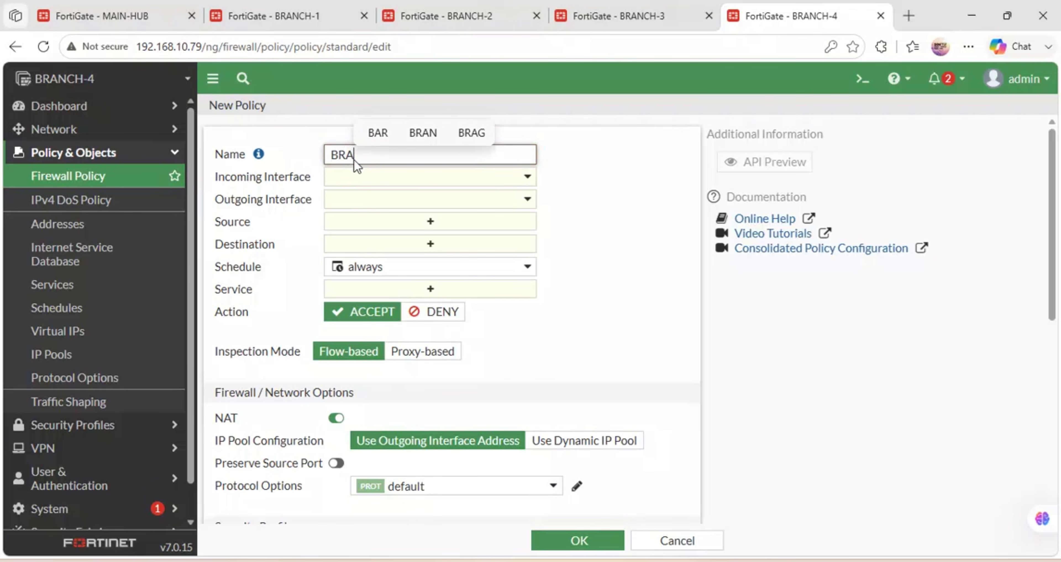
type("NCH4-MAINCAMPUS-VPN")
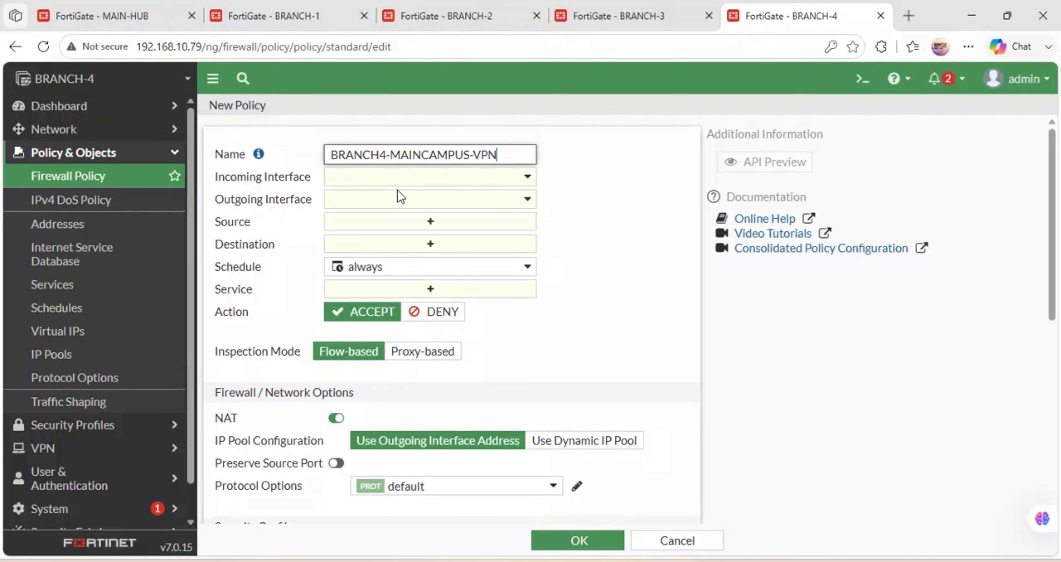
left_click(438, 178)
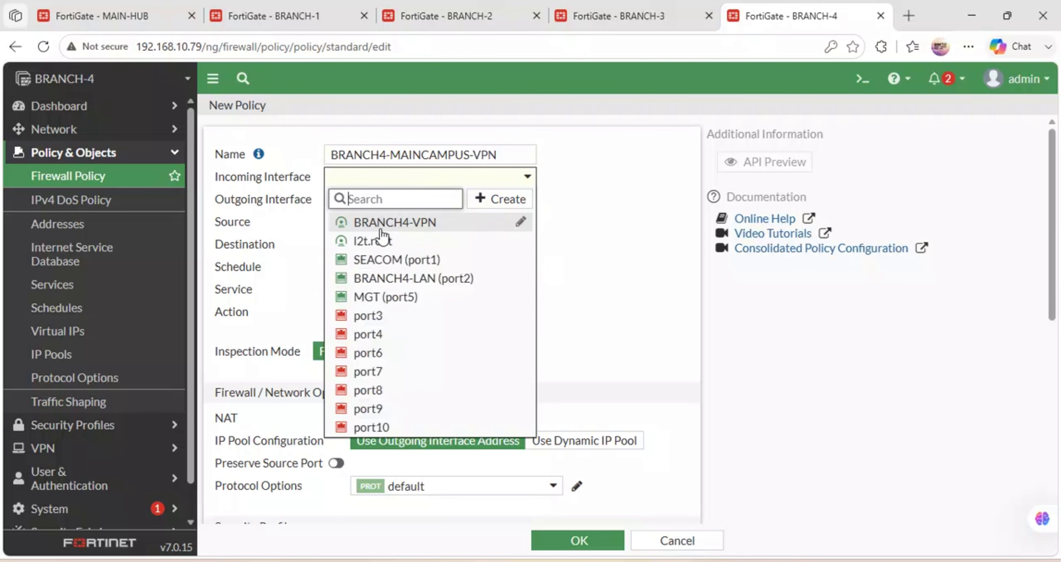
left_click(405, 280)
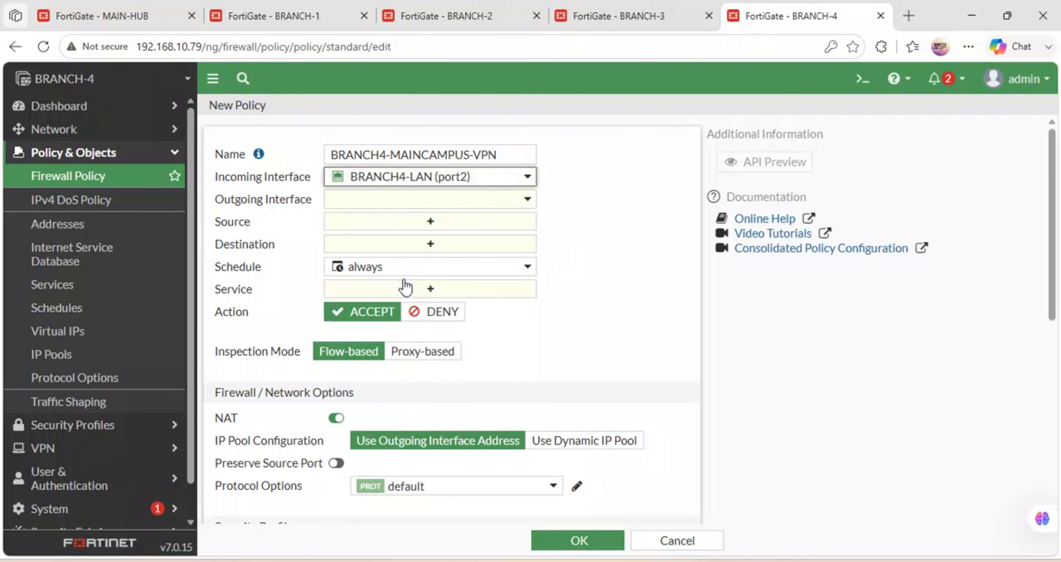
left_click(360, 204)
left_click(397, 250)
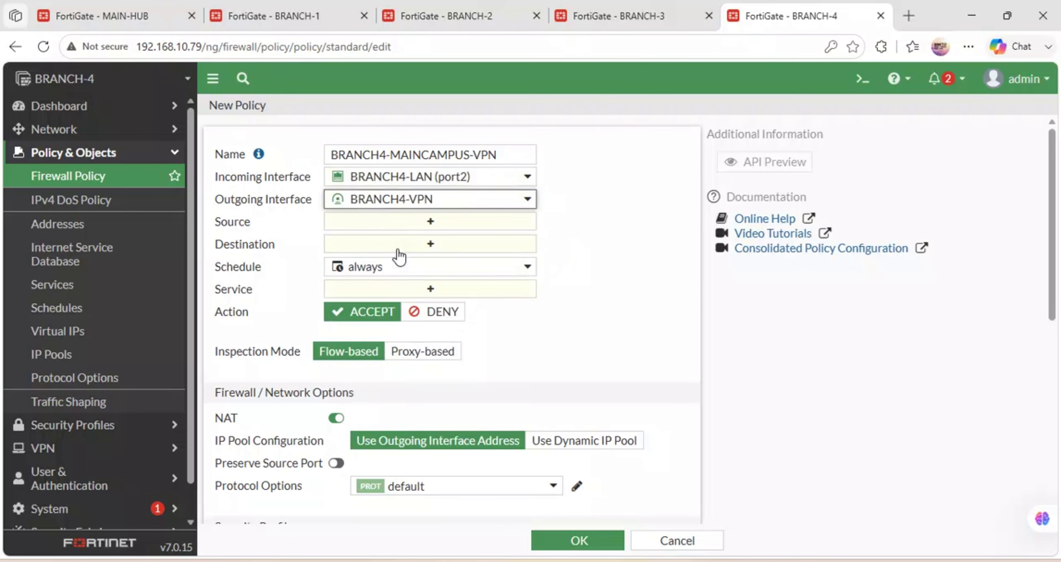
Set source and destination to all and the service to ALL.
left_click(422, 225)
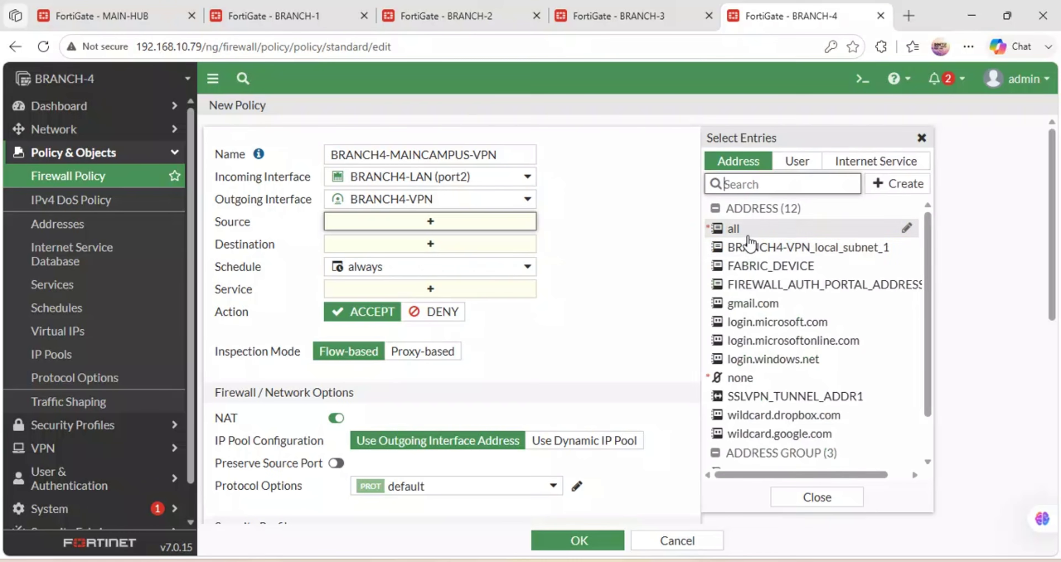
left_click(737, 229)
left_click(430, 258)
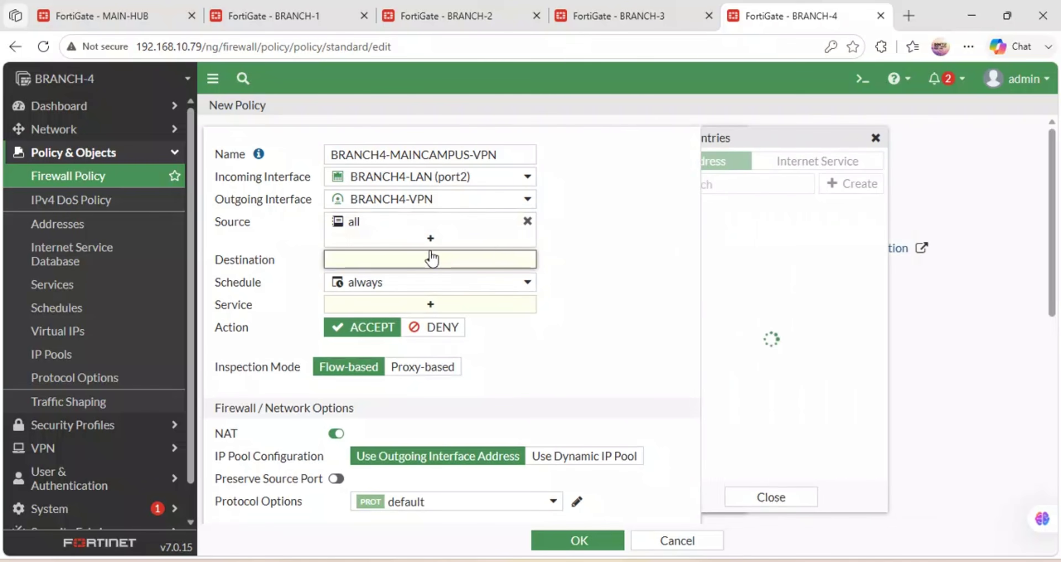
left_click(746, 233)
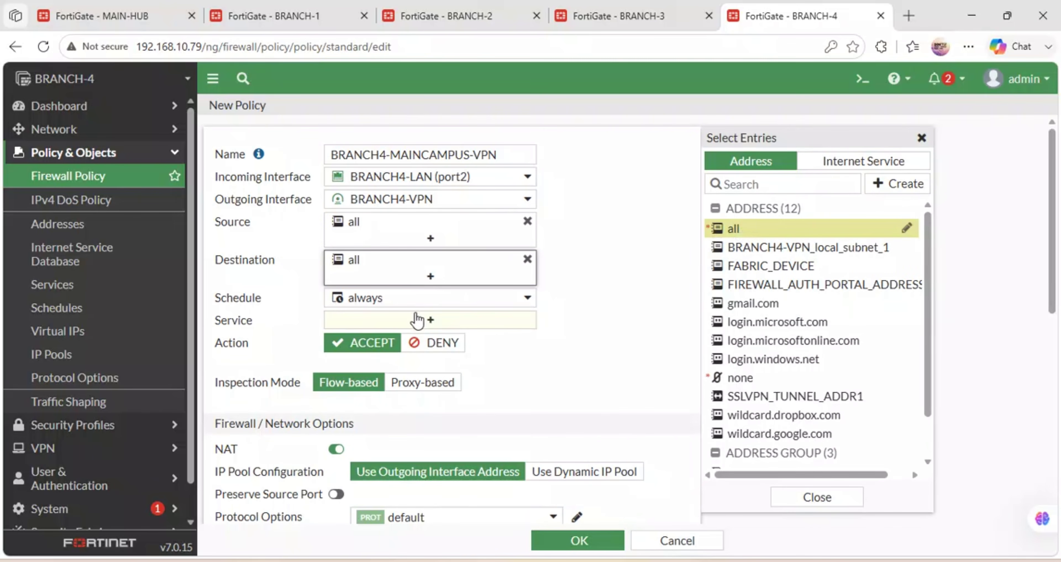
left_click(415, 321)
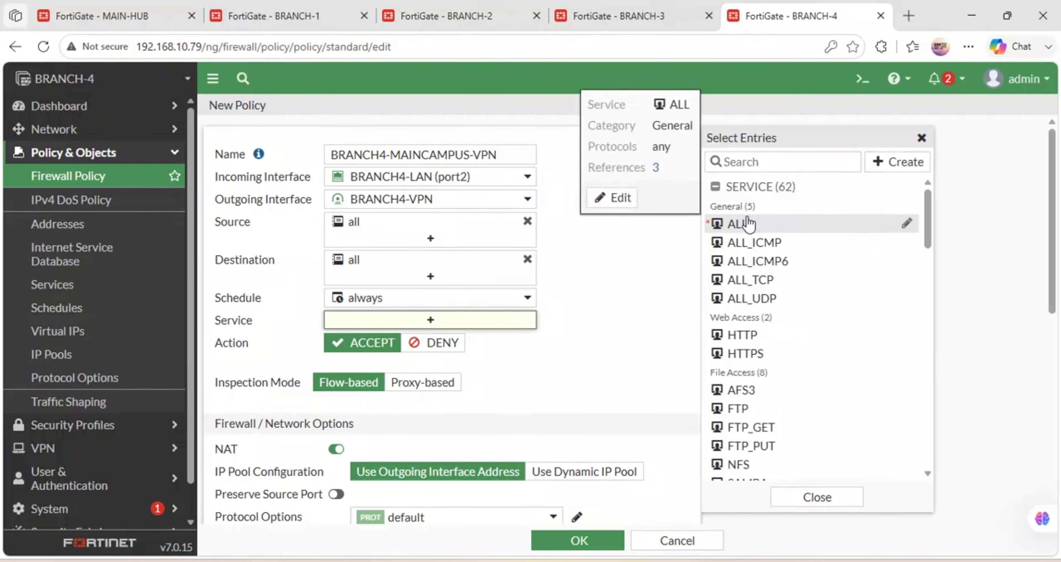
left_click(725, 223)
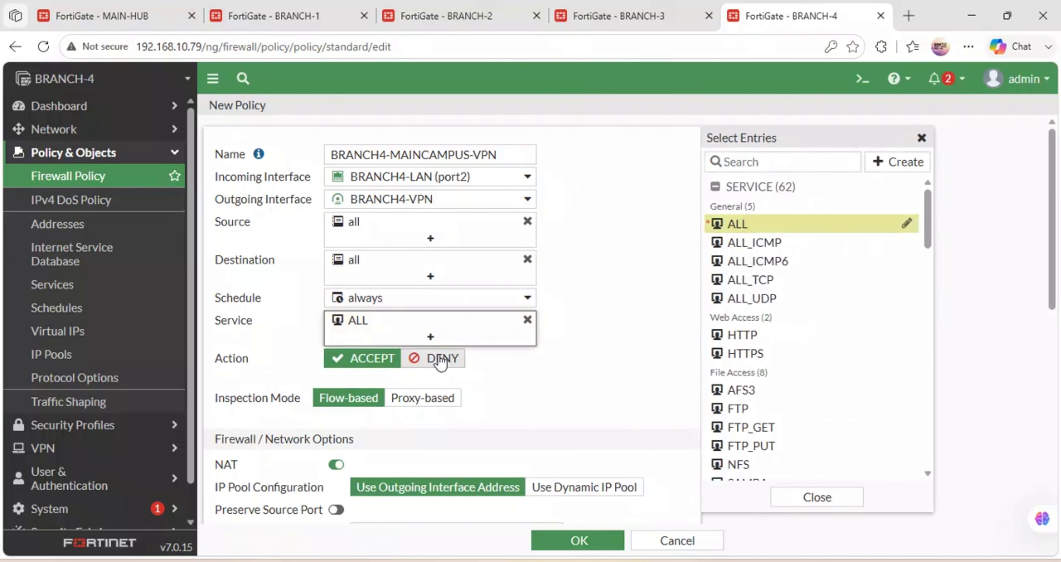
Turn NAT off, log all sessions, and save the VPN policy.
scroll(441, 362, "down", 5)
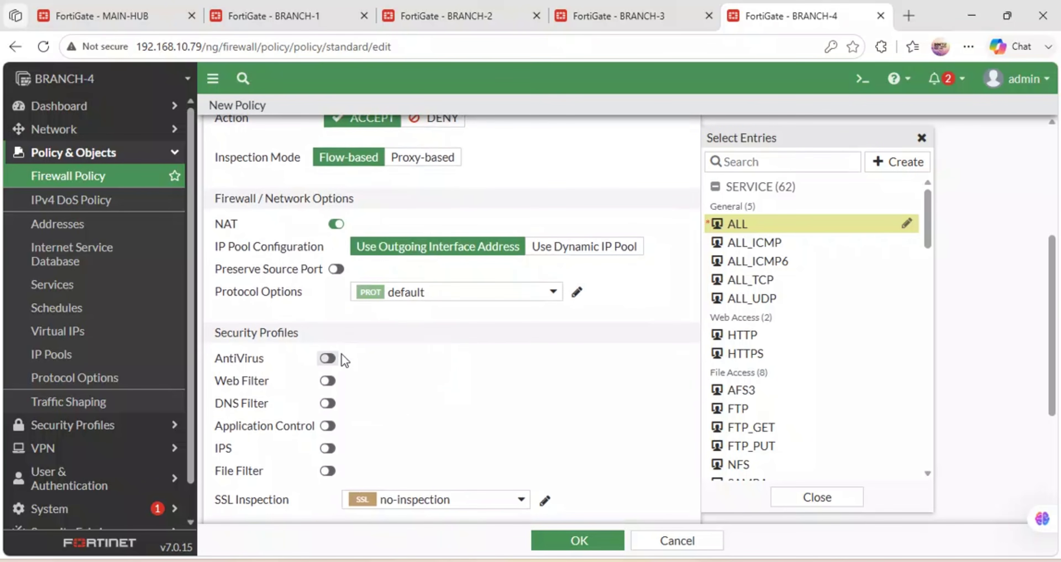
left_click(334, 230)
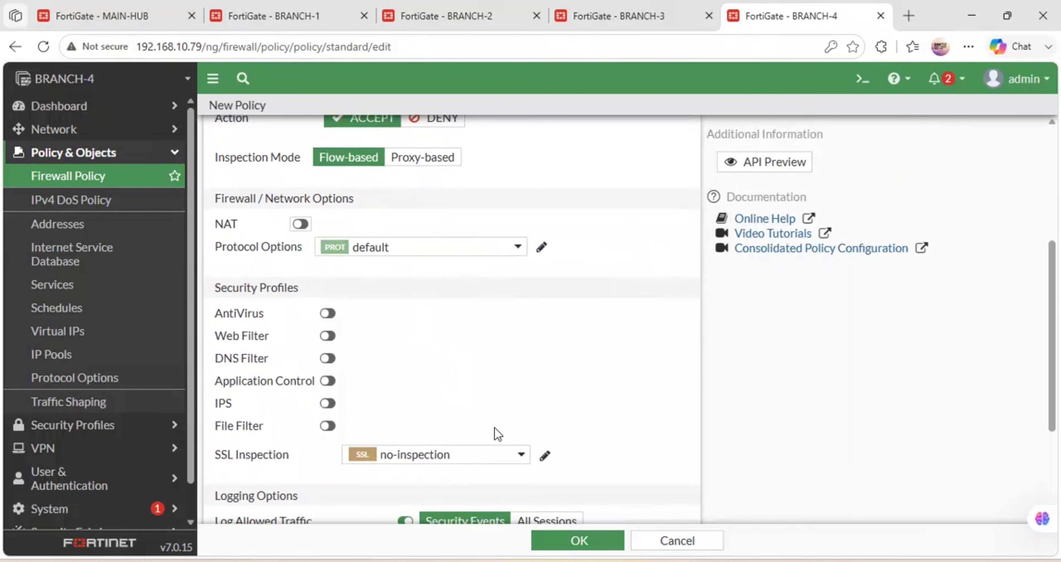
scroll(494, 428, "down", 3)
left_click(541, 376)
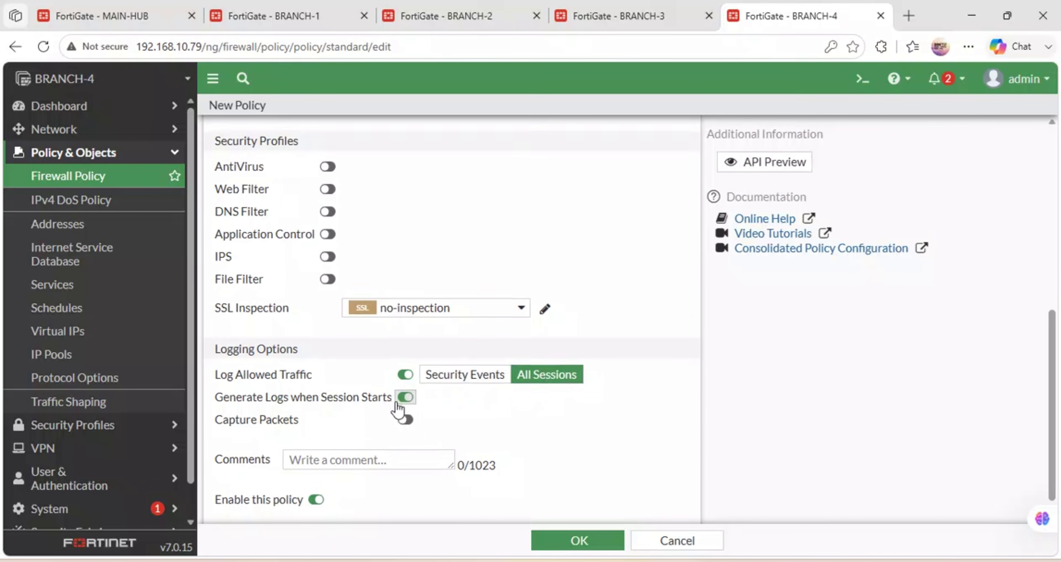
scroll(397, 407, "down", 1)
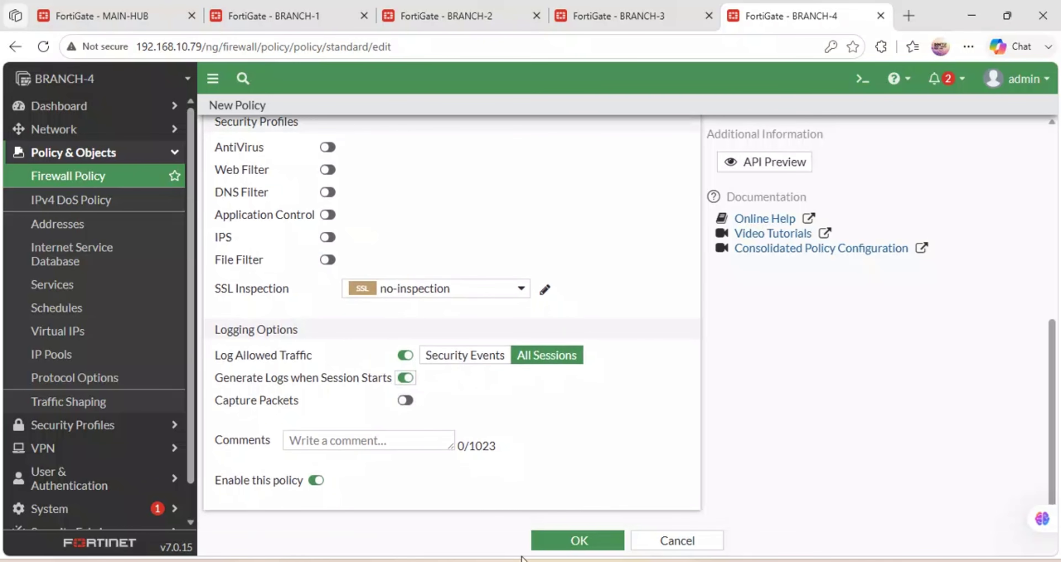
left_click(558, 540)
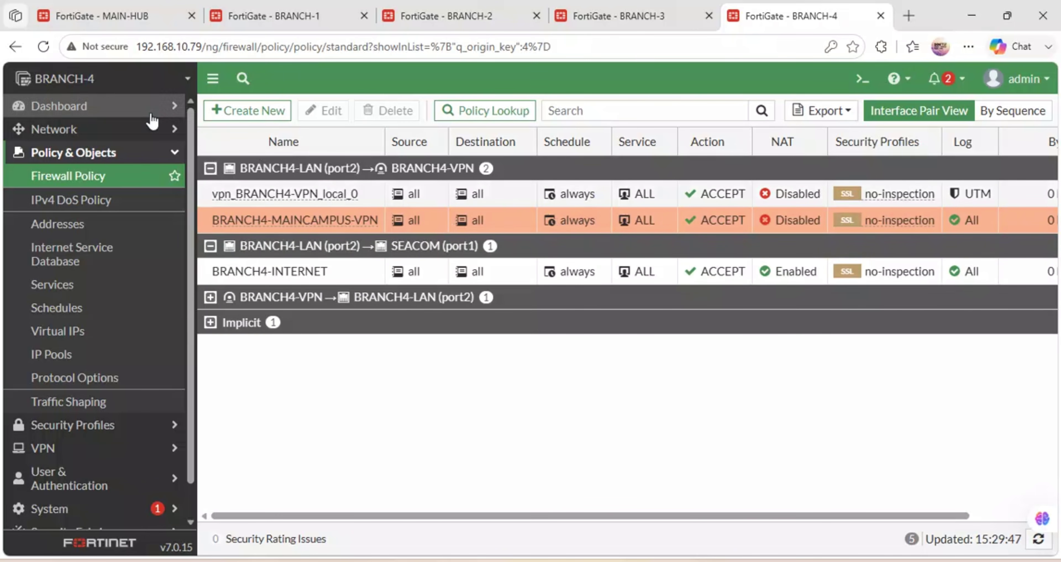
Reload BRANCH-4's policies, then review the BRANCH-3, BRANCH-2 and BRANCH-1 policy lists.
left_click(44, 46)
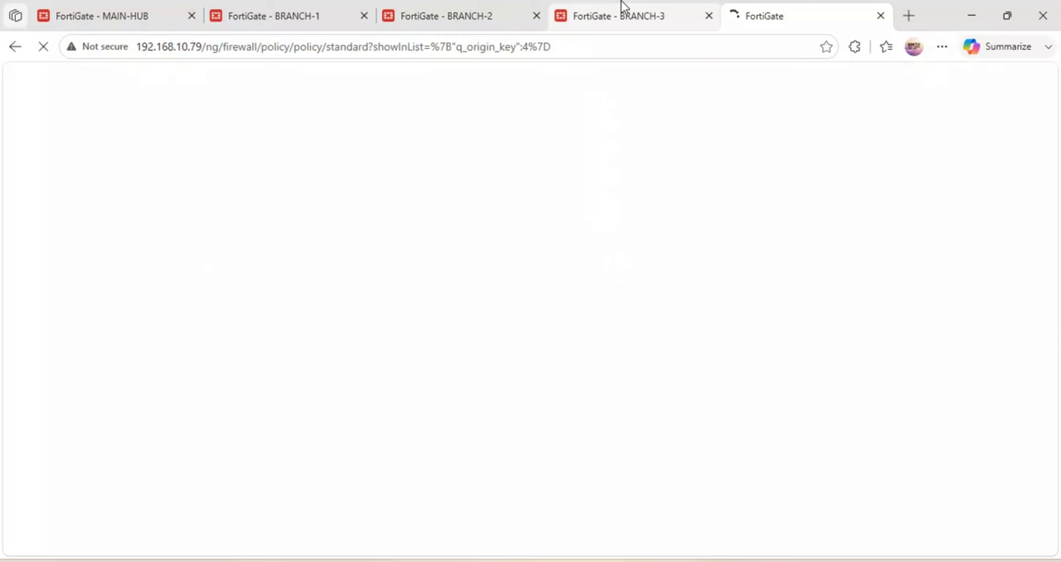
left_click(622, 11)
left_click(453, 8)
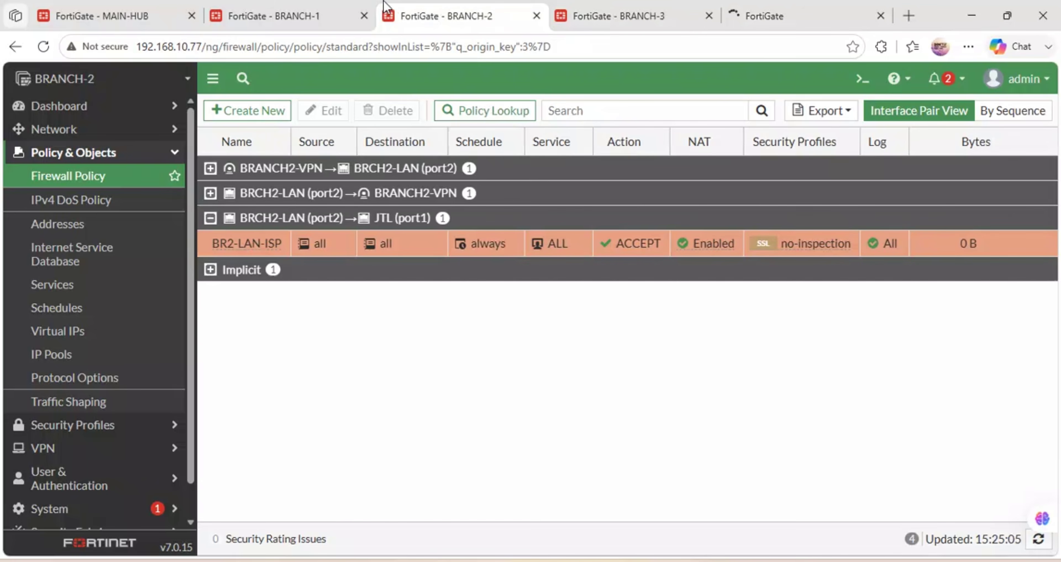
left_click(317, 7)
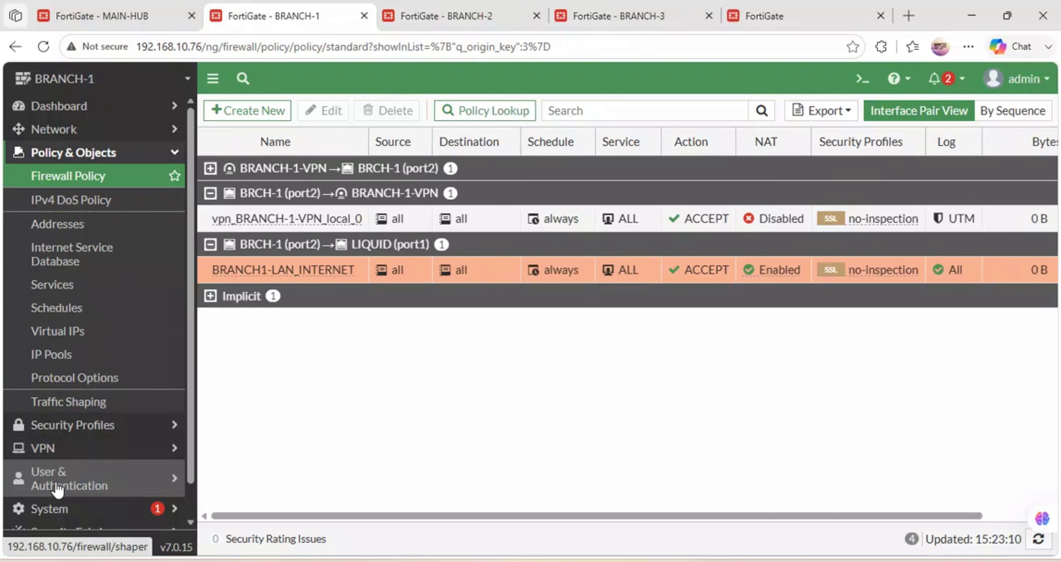
scroll(58, 491, "down", 2)
scroll(57, 489, "up", 2)
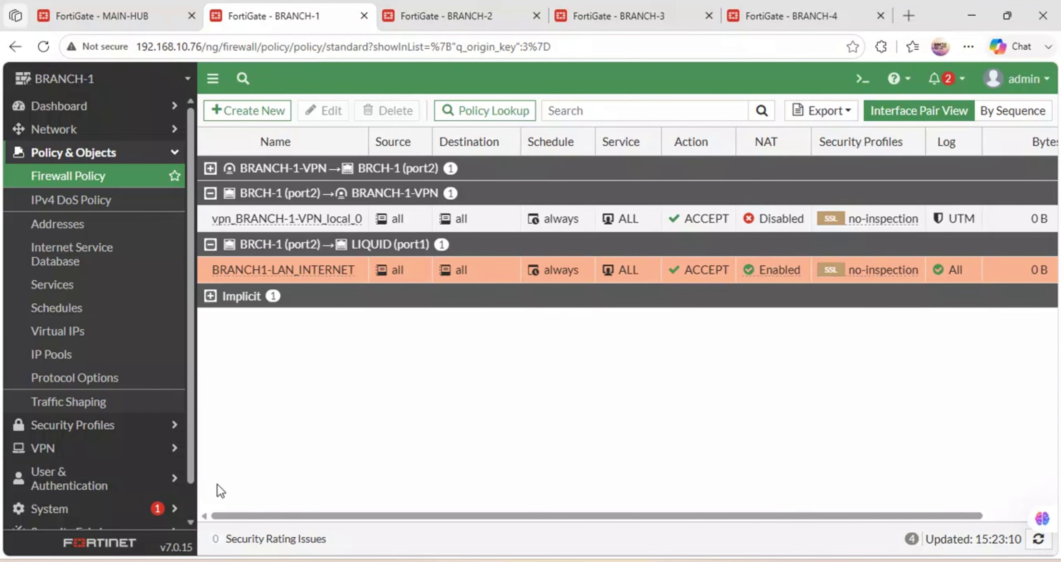
mouse_move(532, 561)
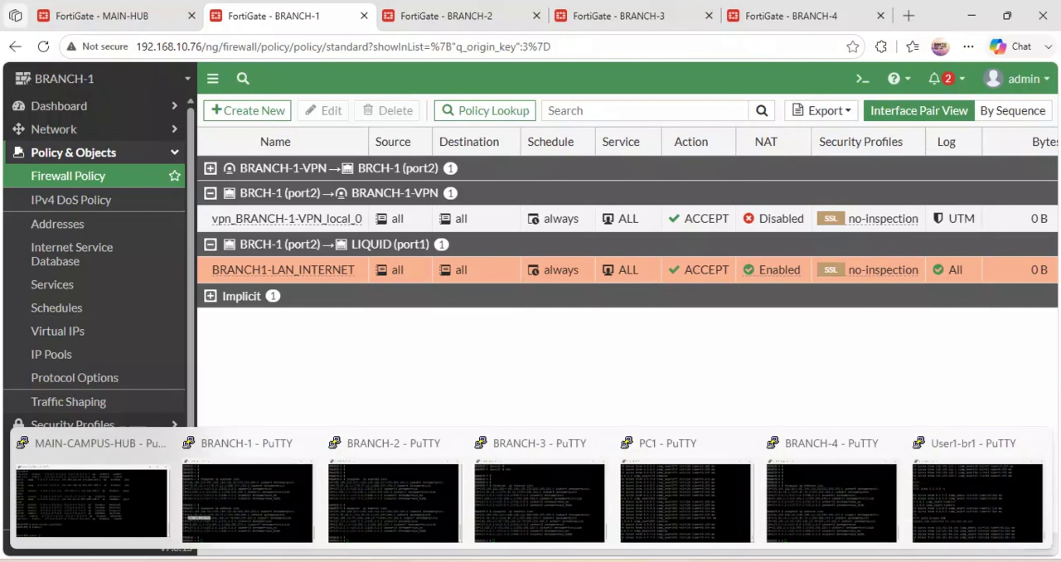
mouse_move(372, 511)
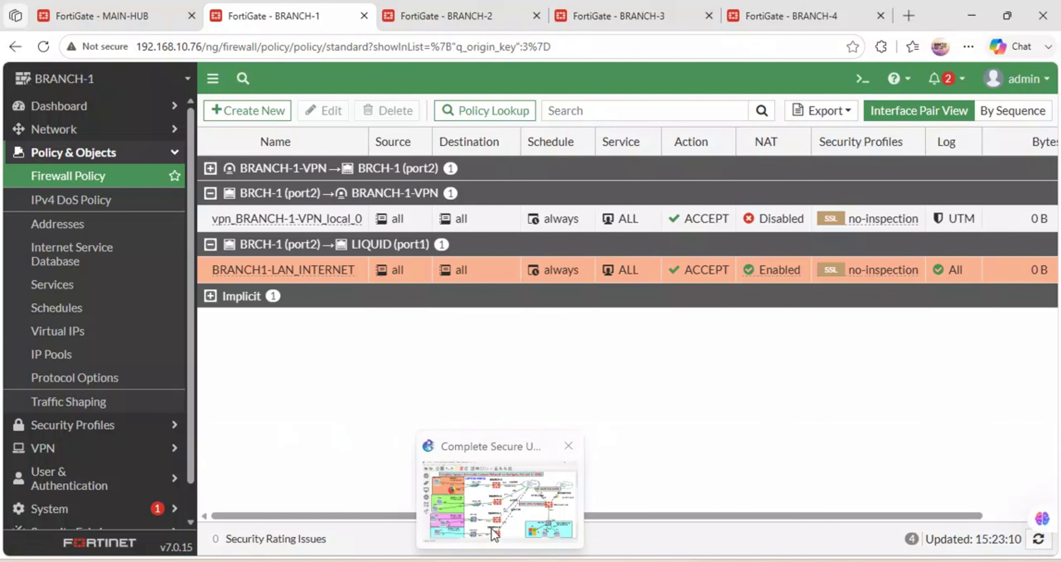
Rename the Branch-4 LAN PC in the GNS3 topology to br4.
left_click(492, 529)
double_click(95, 486)
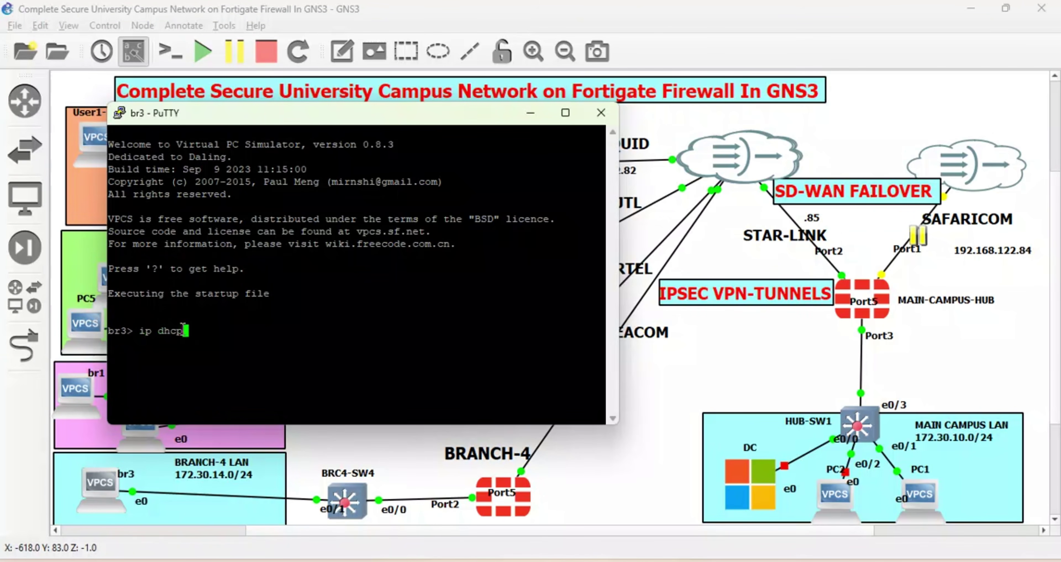
left_click(530, 113)
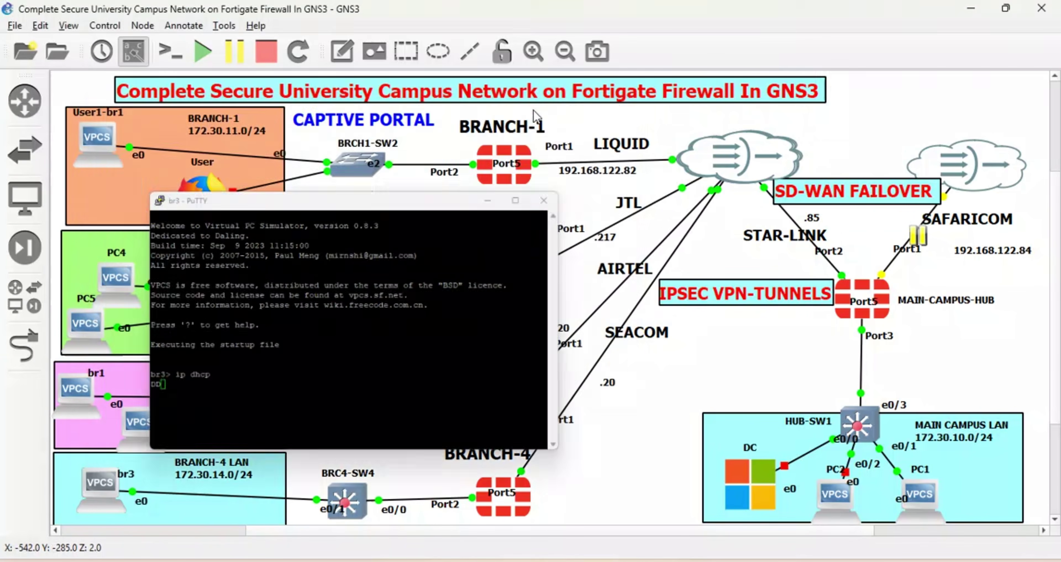
double_click(133, 474)
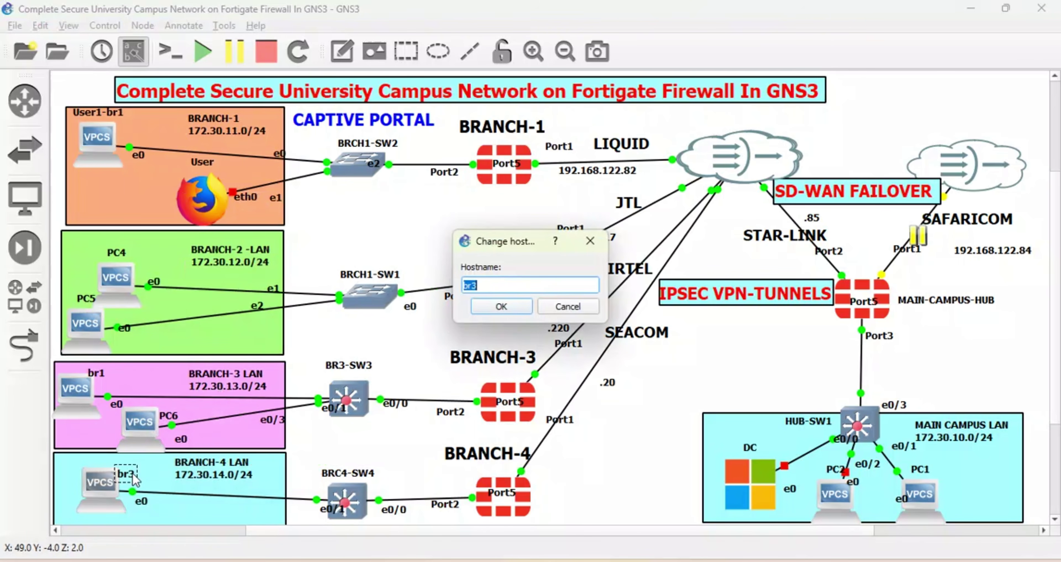
left_click(481, 284)
type("4")
key("Return")
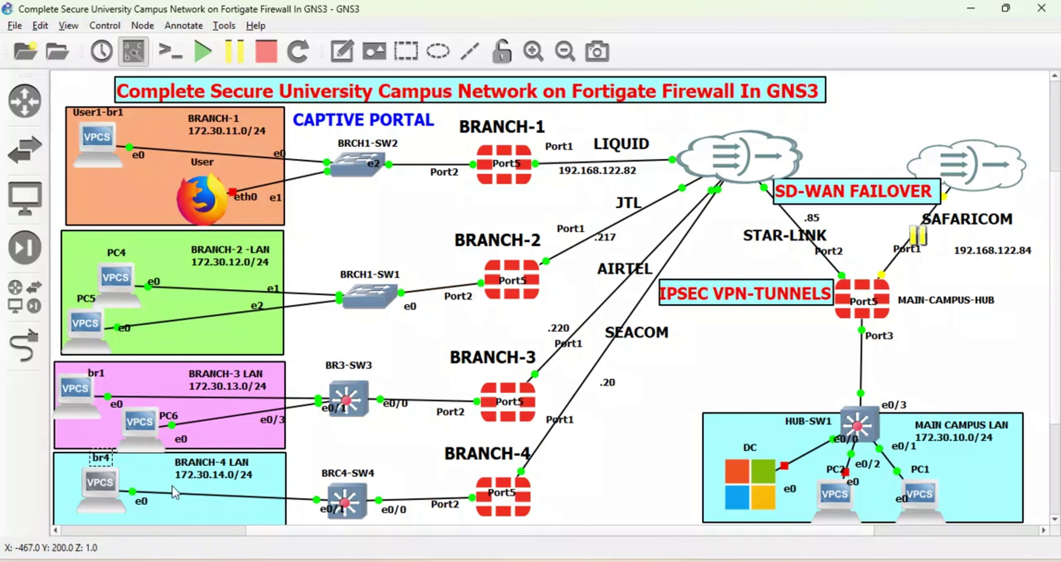
Lease 172.30.14.20/24 on br4 with ip dhcp, save it, and hide the console.
double_click(97, 502)
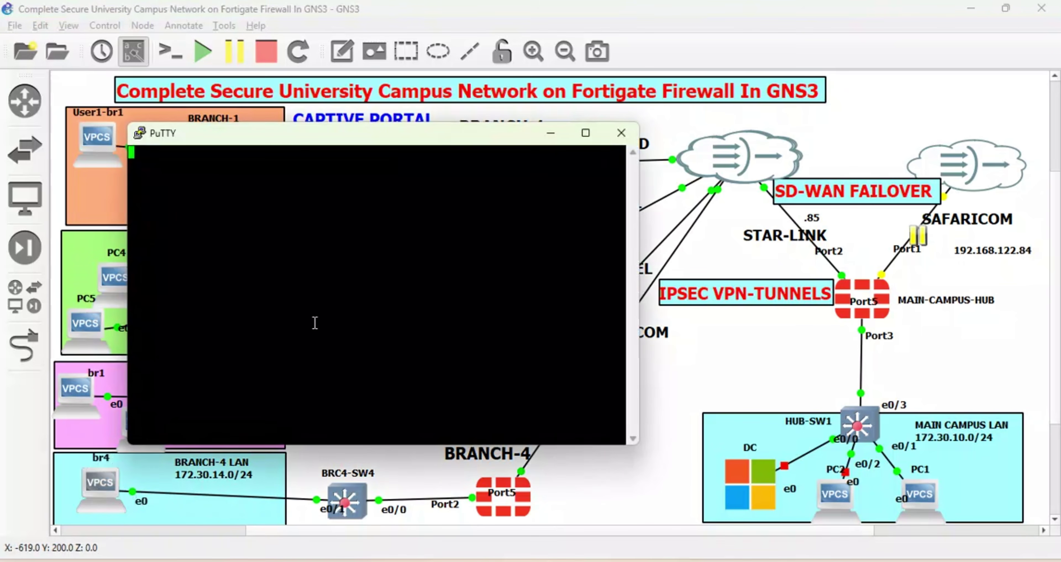
type("i")
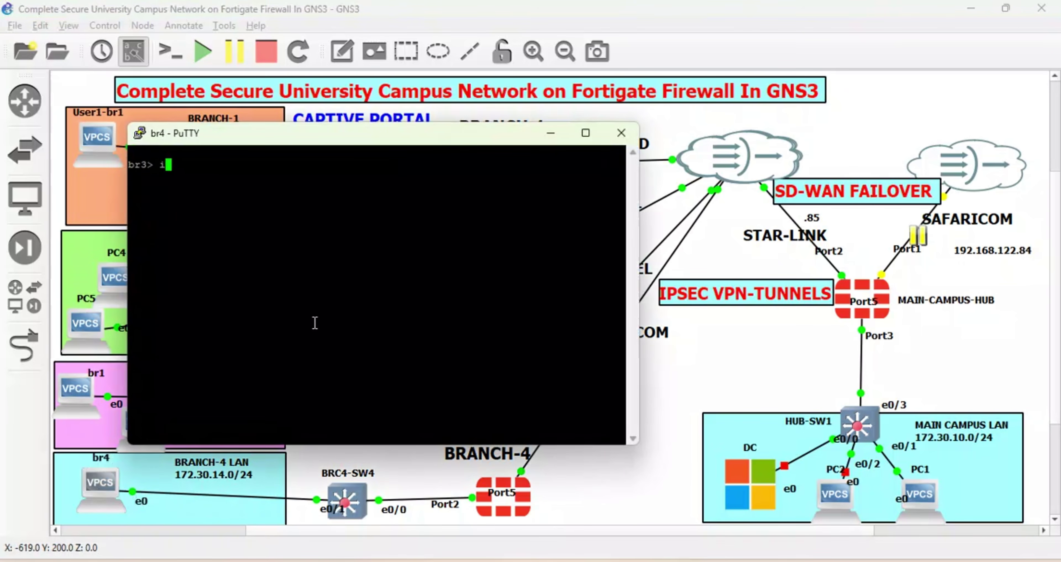
type("p dhcp")
key("Return")
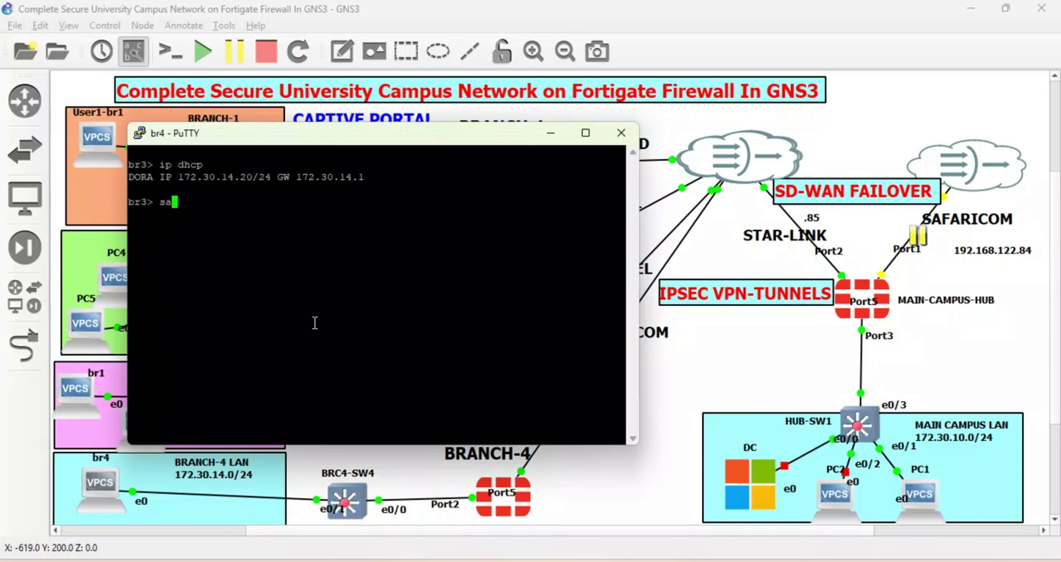
key("Return")
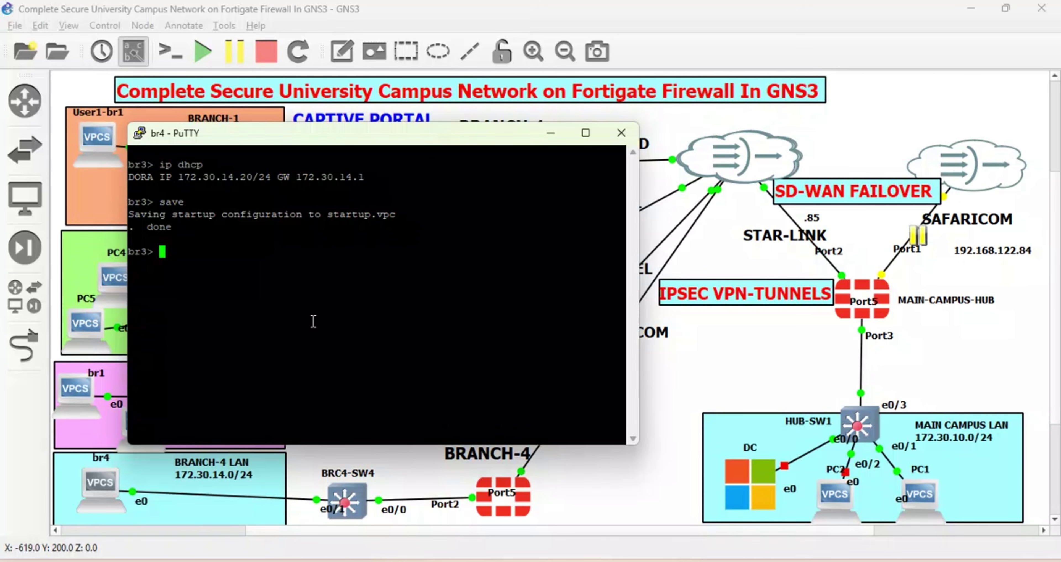
left_click(550, 132)
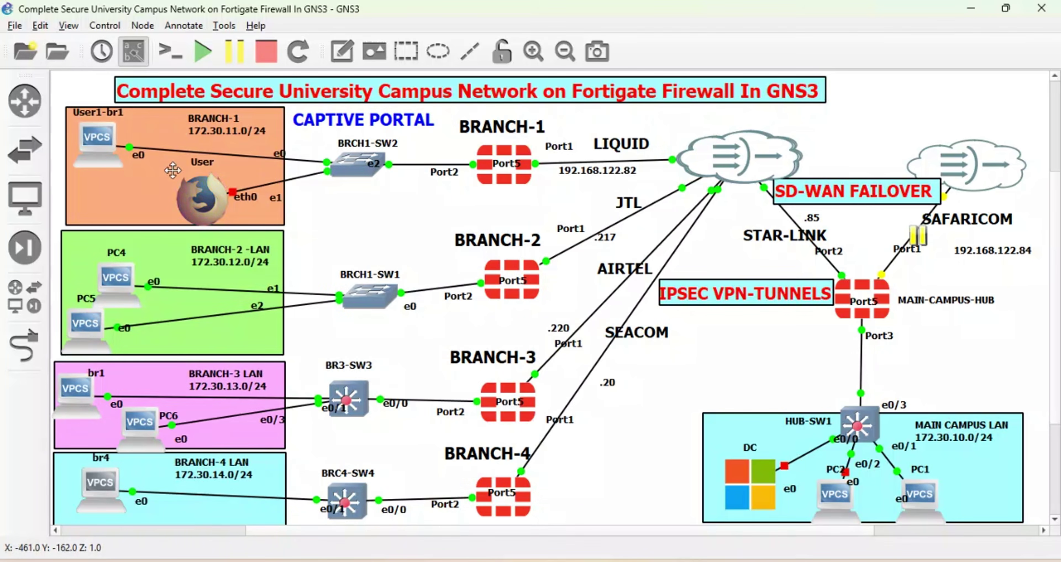
double_click(106, 164)
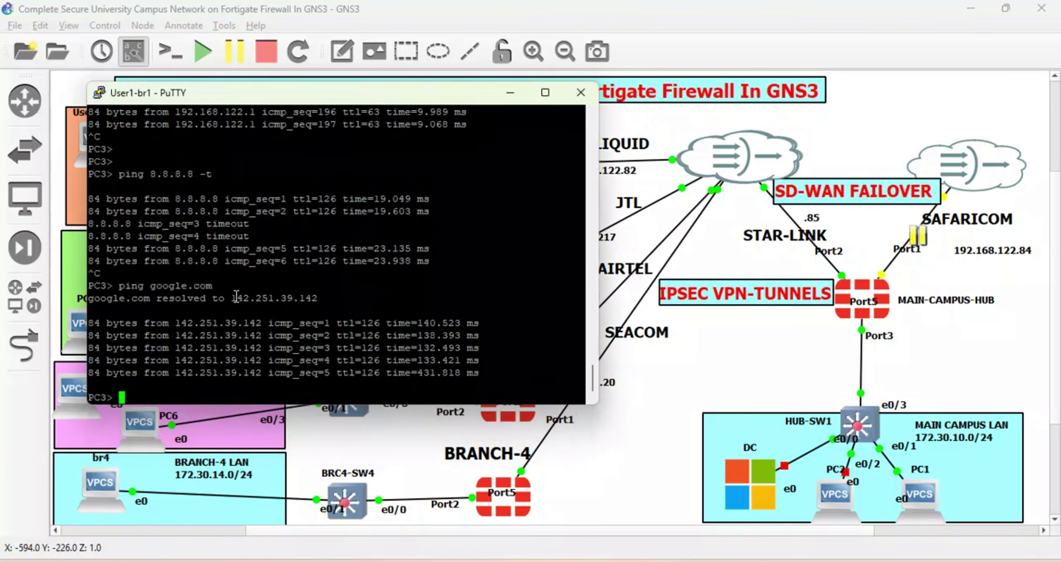
type("i")
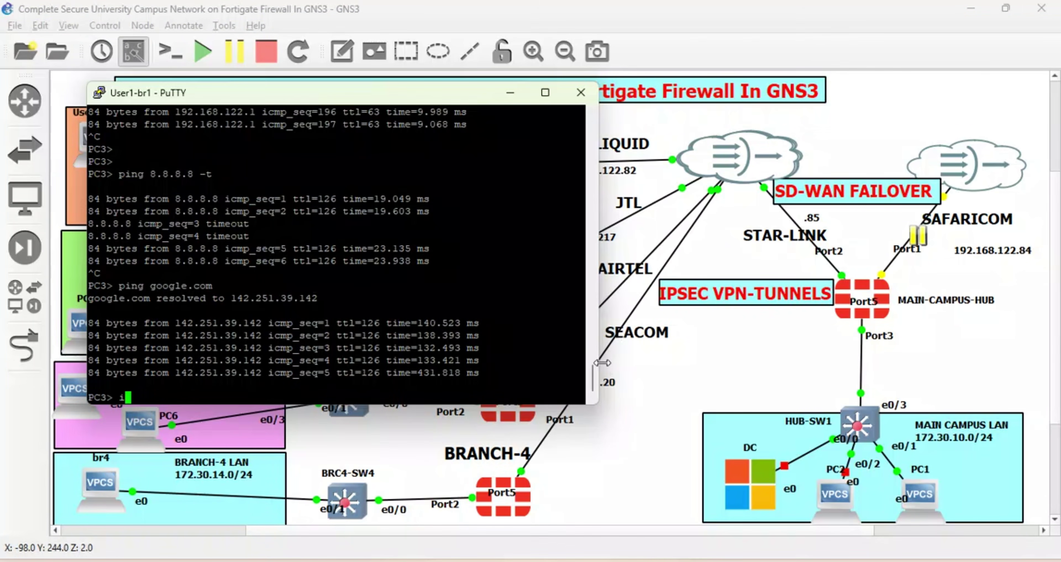
left_click_drag(595, 375, 570, 89)
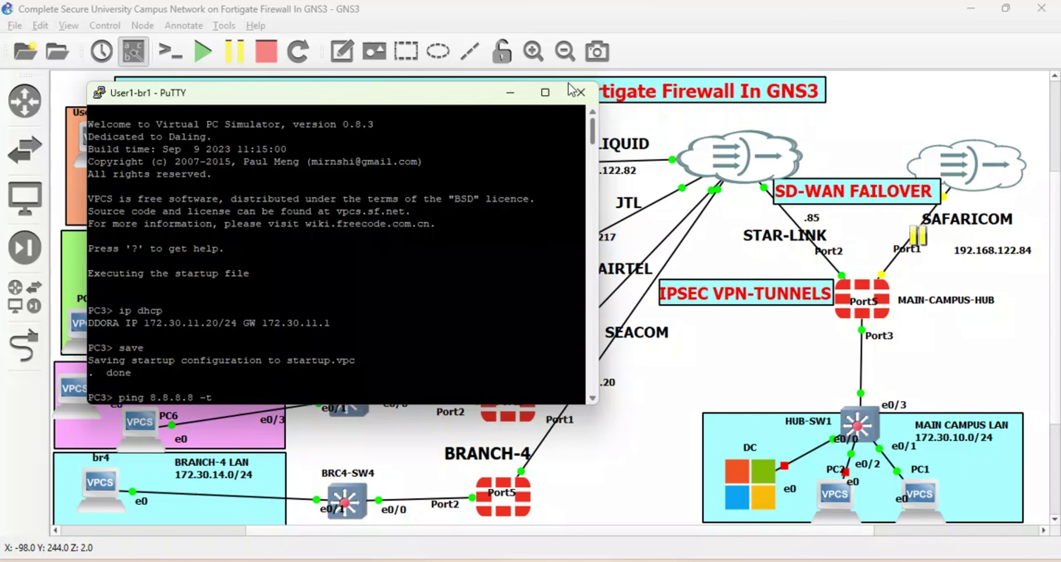
left_click_drag(570, 88, 533, 468)
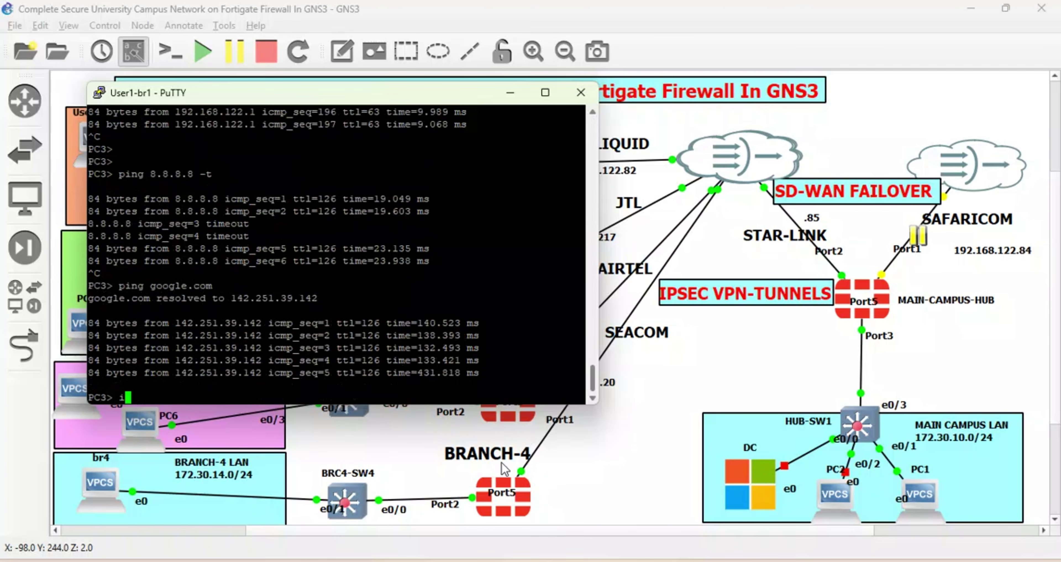
type("p")
key("Return")
key("Return")
key("Return")
key("Return")
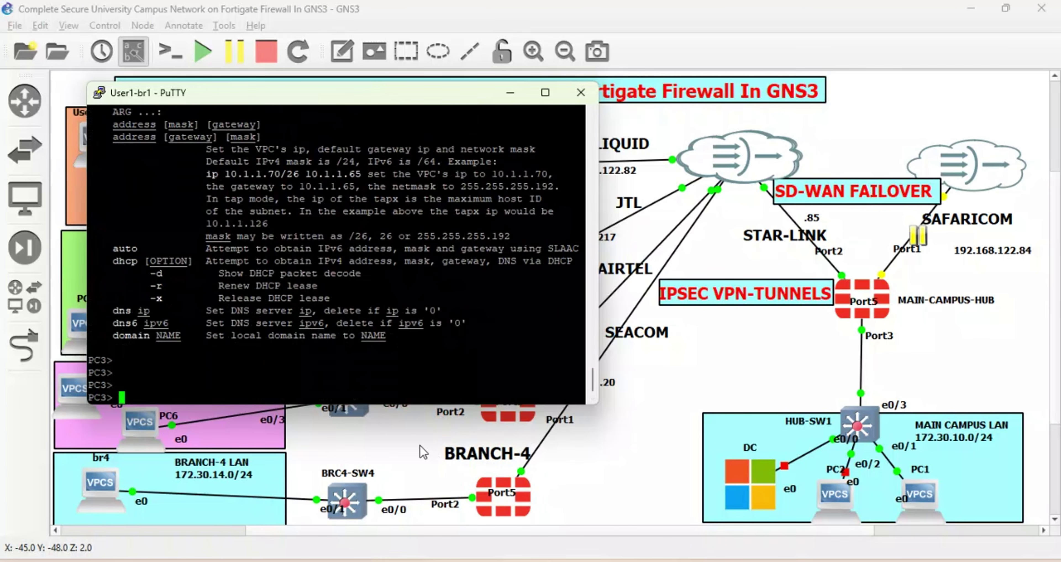
type("ping 172")
left_click(580, 92)
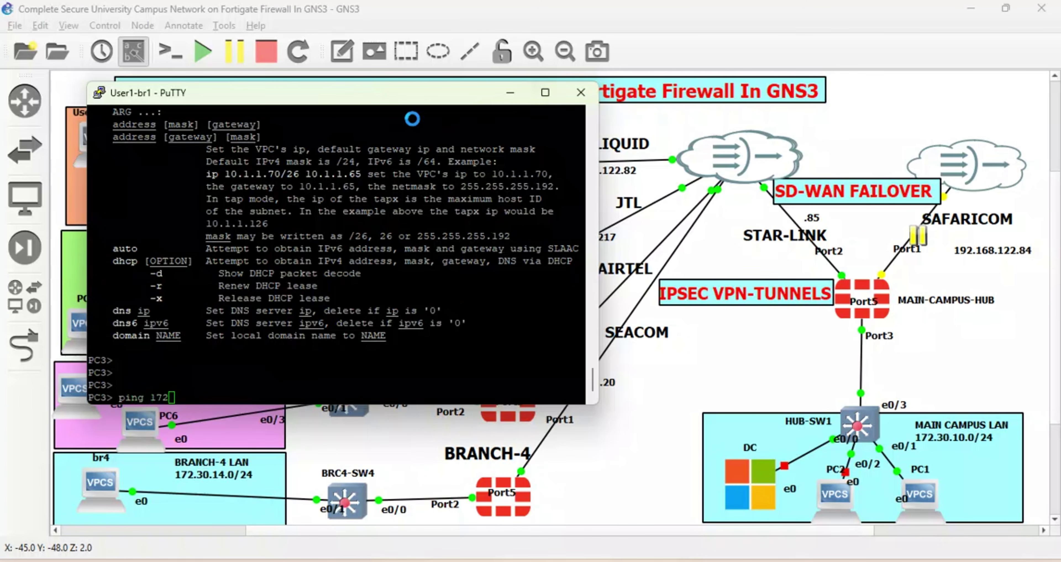
left_click(556, 343)
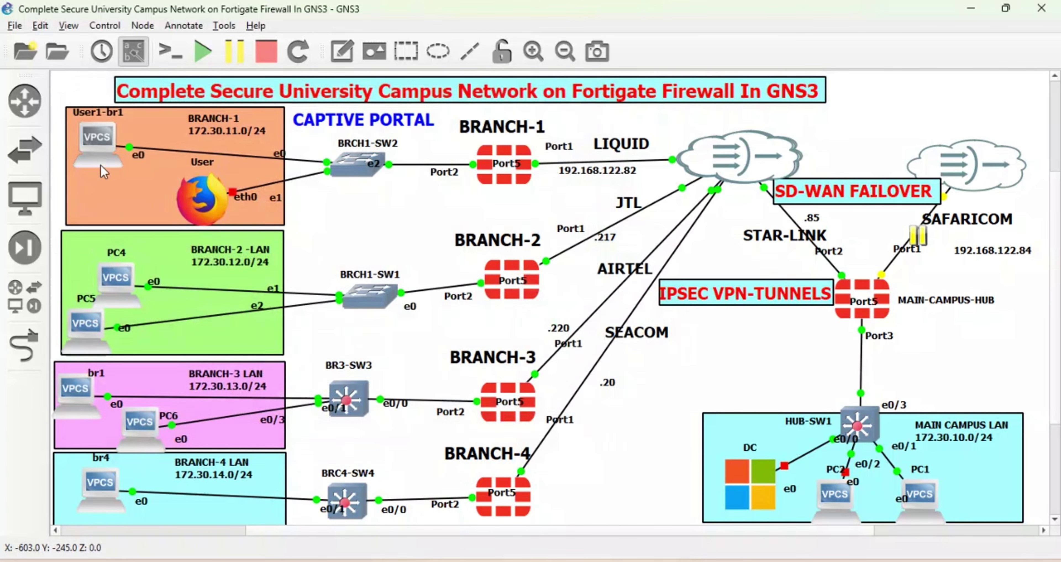
Reload the User1-br1 PC and open its console.
right_click(96, 145)
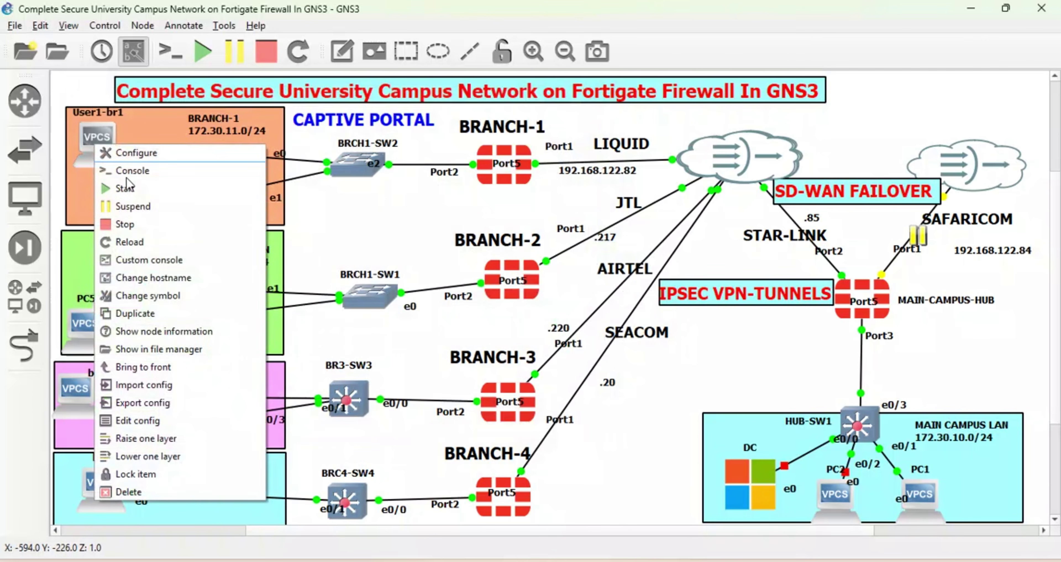
left_click(133, 243)
right_click(100, 137)
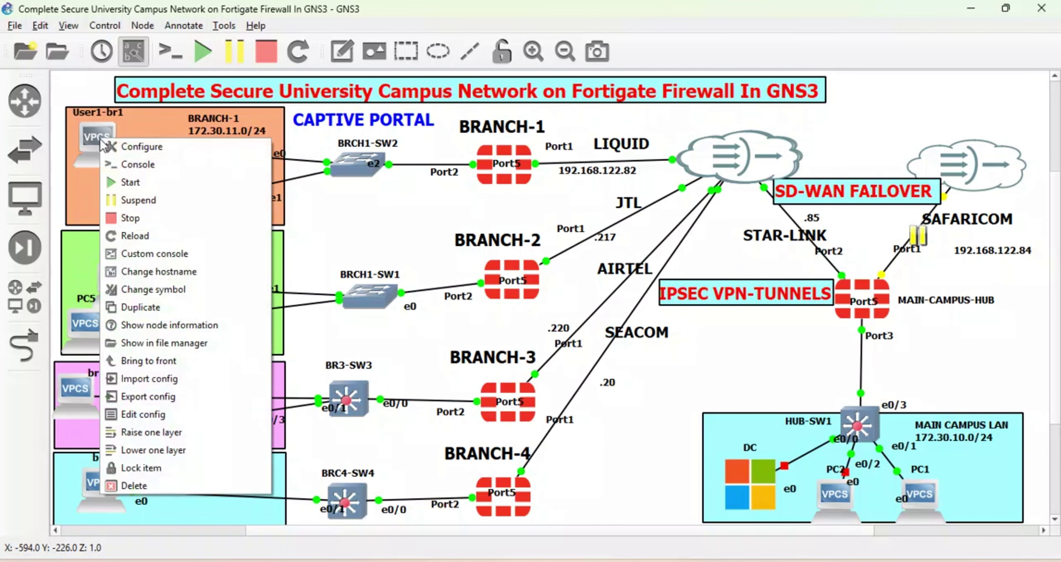
left_click(137, 170)
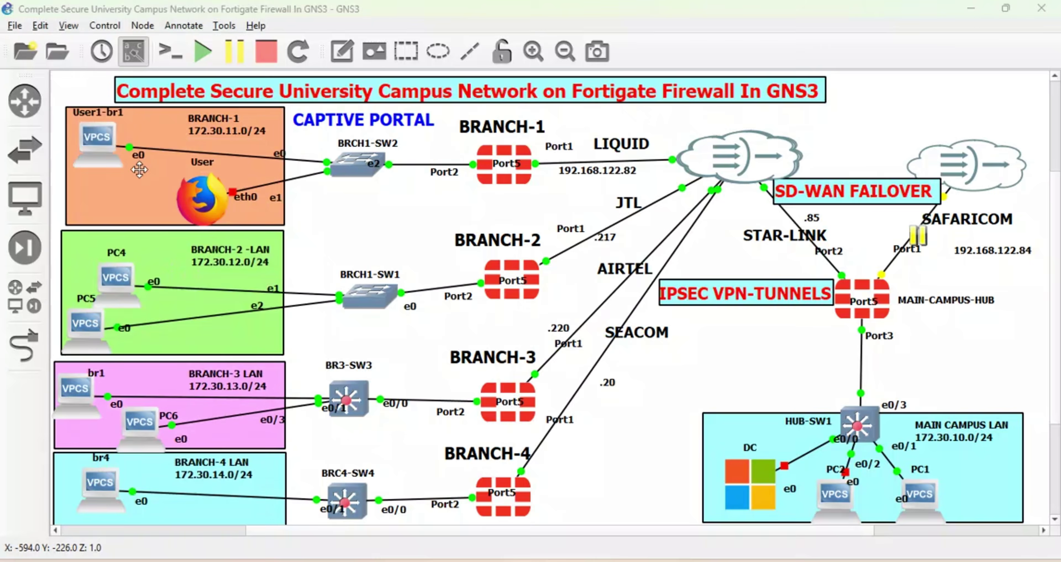
Set the PuTTY console font to 13-point Courier New and apply it.
right_click(268, 40)
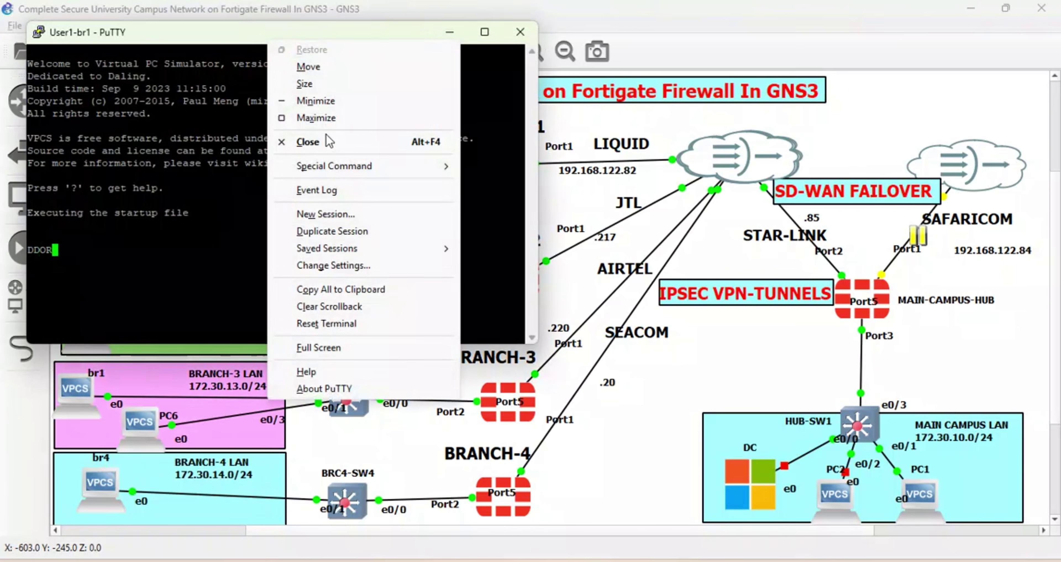
left_click(329, 265)
left_click(428, 258)
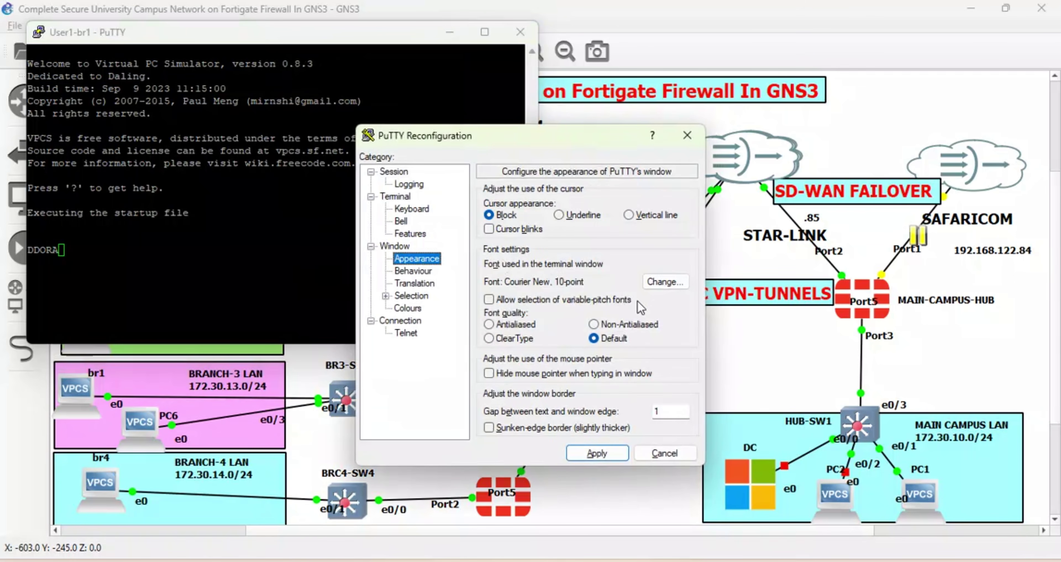
left_click(647, 285)
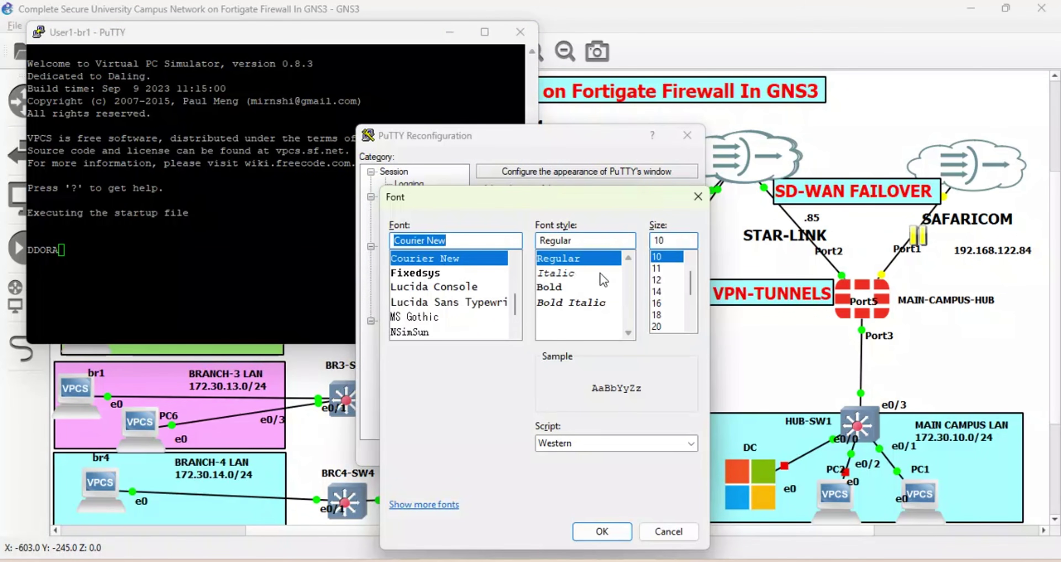
left_click(659, 240)
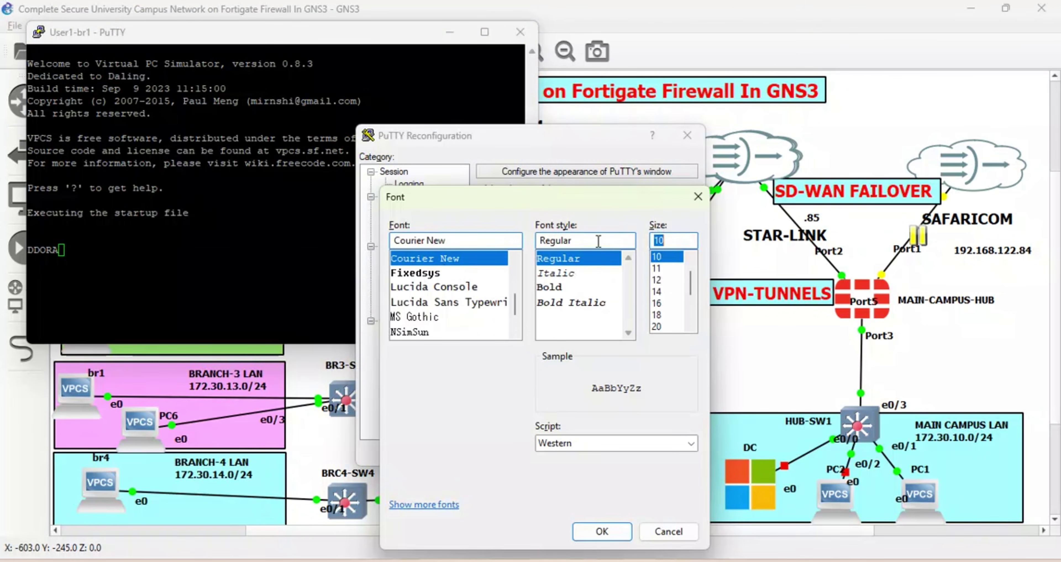
type("12")
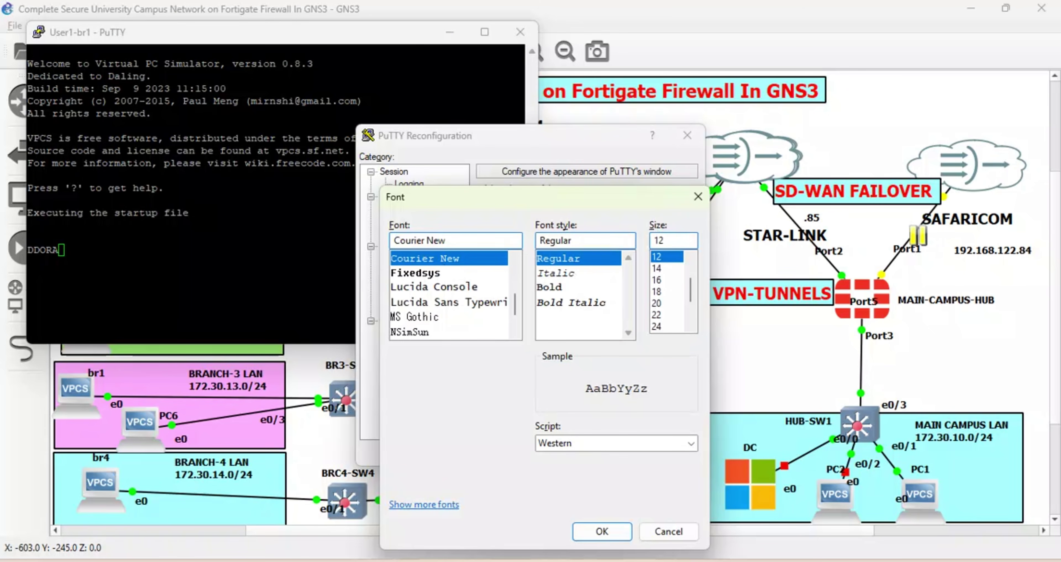
key("BackSpace")
type("3")
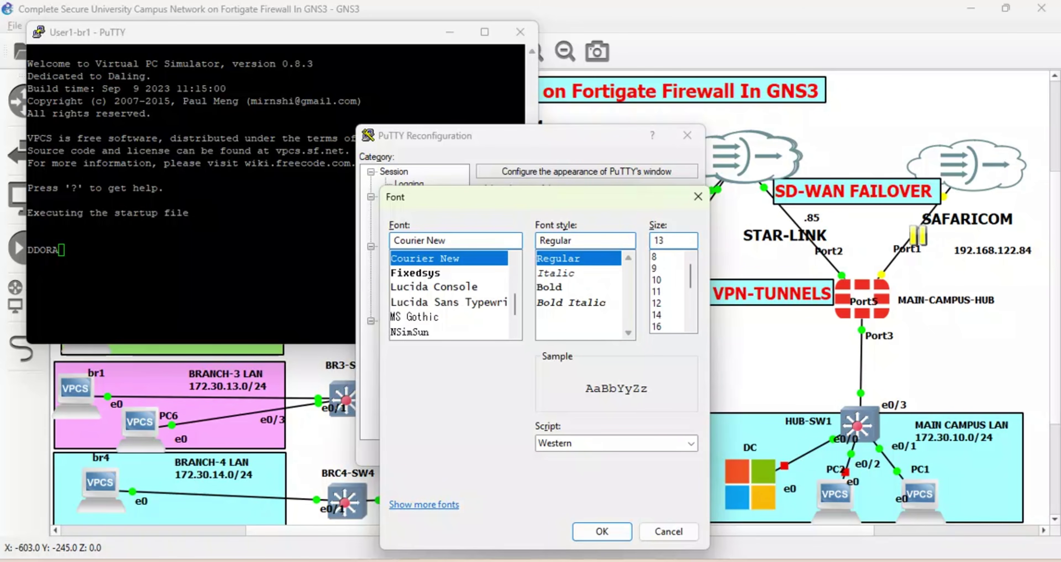
left_click(601, 531)
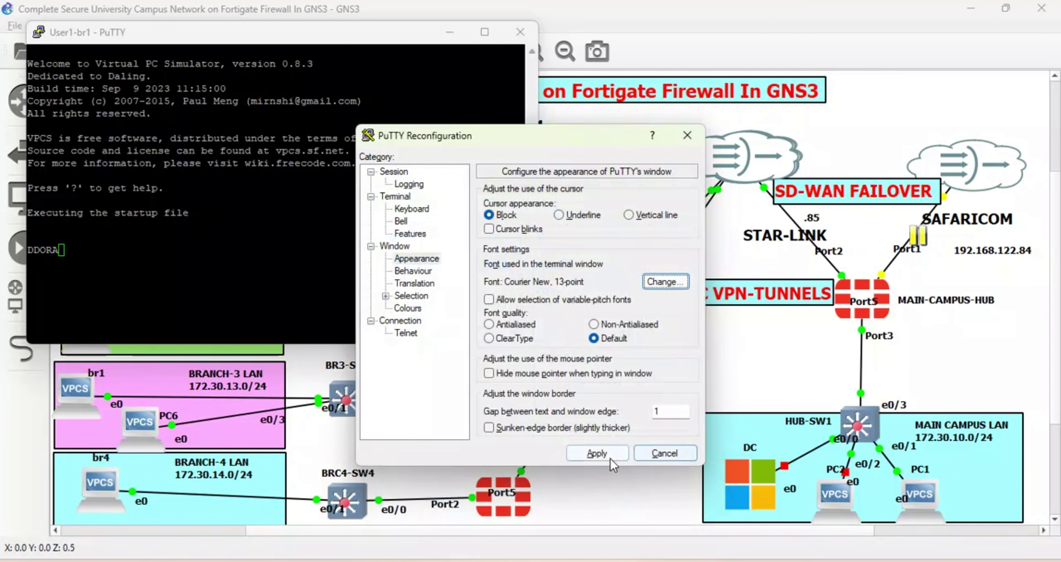
left_click(597, 450)
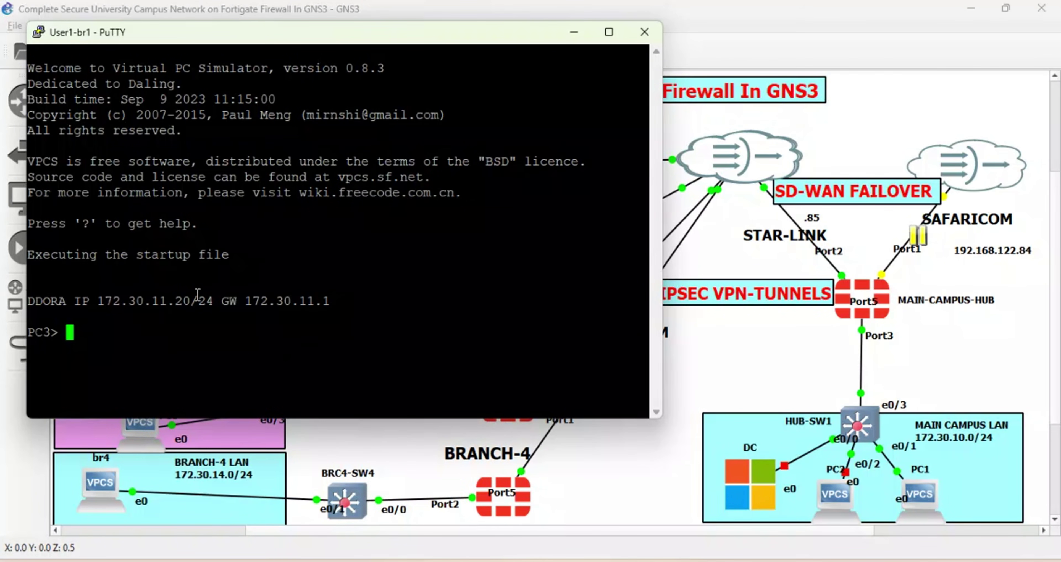
Run ping 172.30.14.20 -t from User1-br1 and see replies arrive across the VPN.
left_click_drag(191, 300, 97, 335)
left_click(97, 334)
type("ping 17")
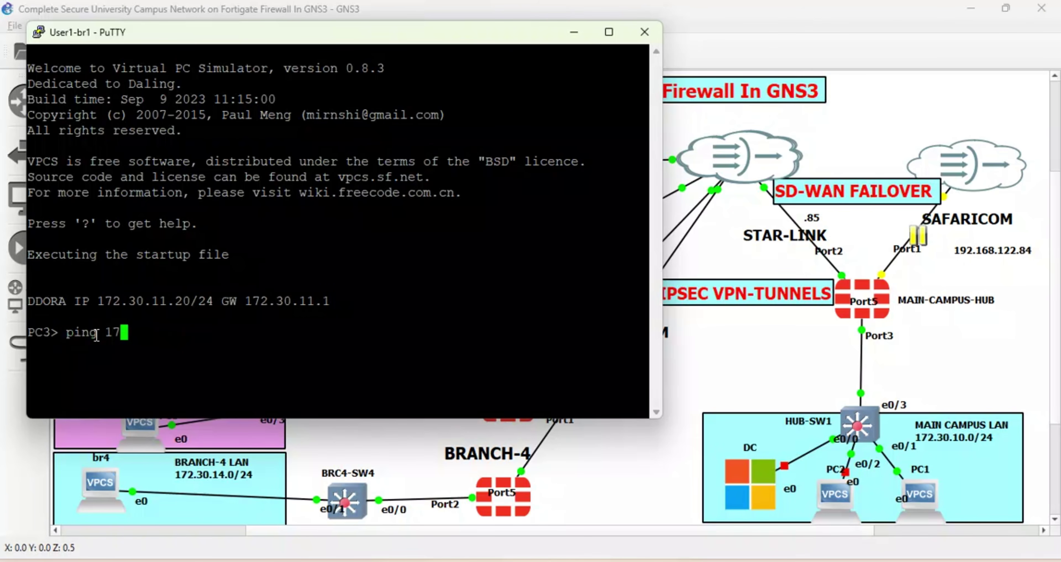
type("2.30.14.20 ")
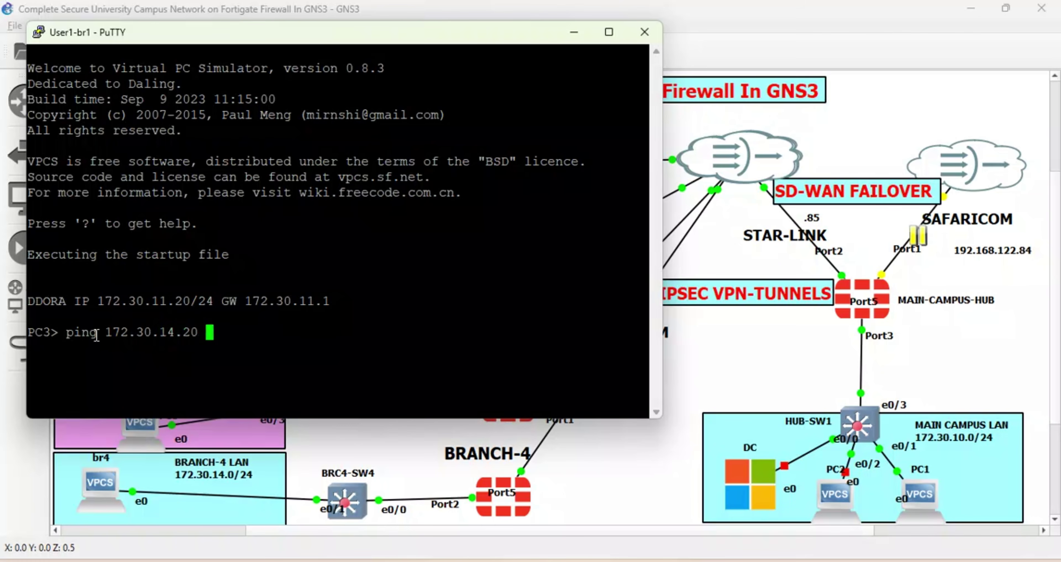
type("-t")
key("Return")
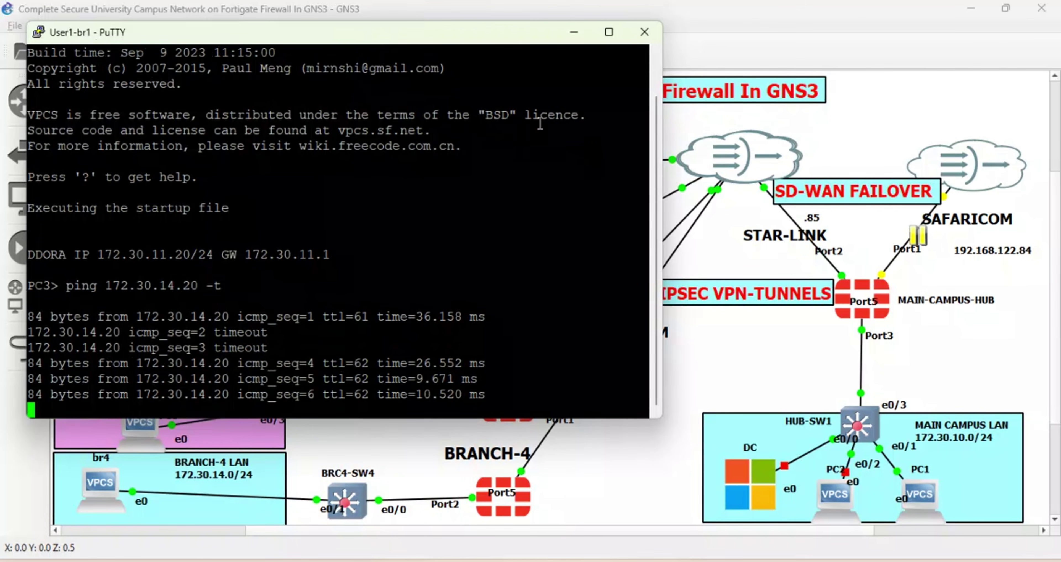
left_click(845, 120)
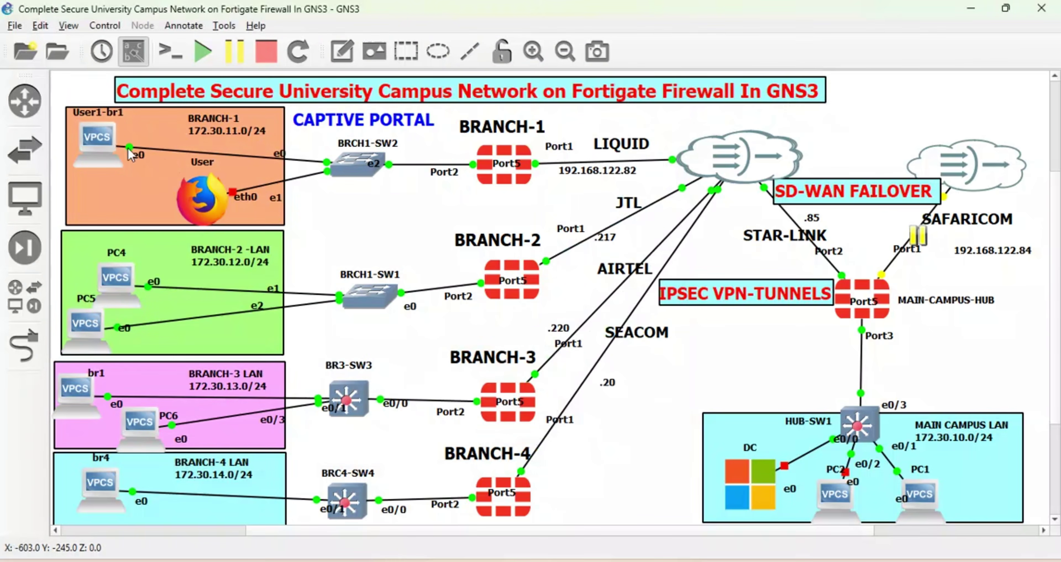
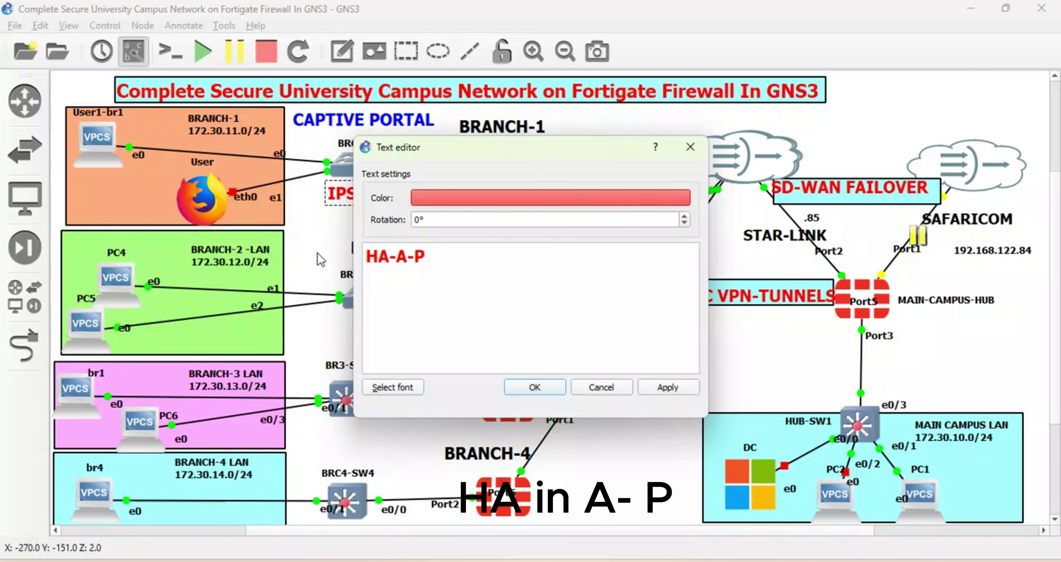
Correct the annotation text to 'HA A-P' and apply it.
key("BackSpace")
left_click(667, 387)
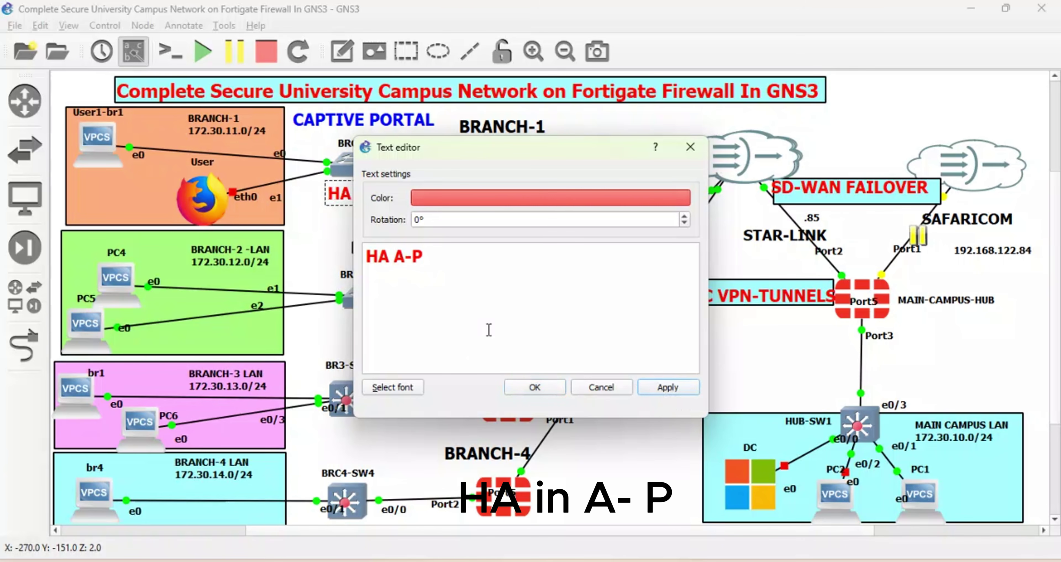
left_click(534, 386)
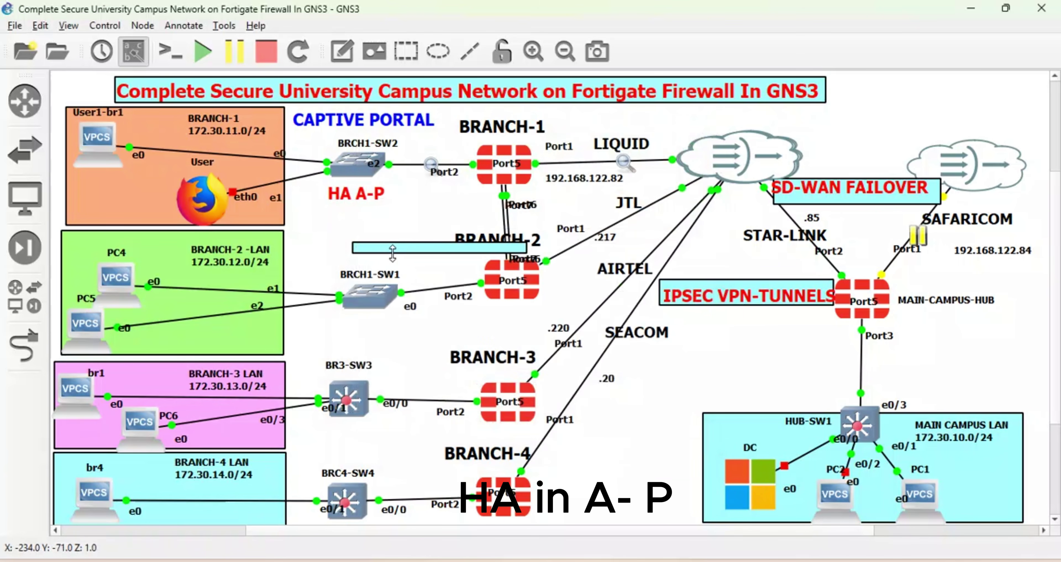
Resize the cyan box, move it between Branch-1 and Branch-2, and place the label inside.
left_click_drag(400, 255, 399, 274)
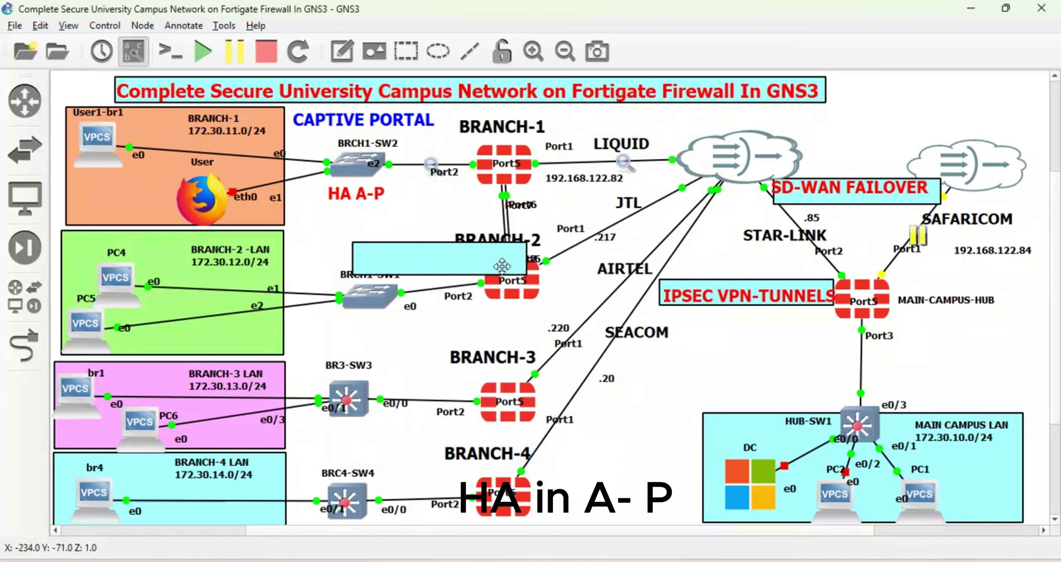
left_click_drag(523, 256, 477, 256)
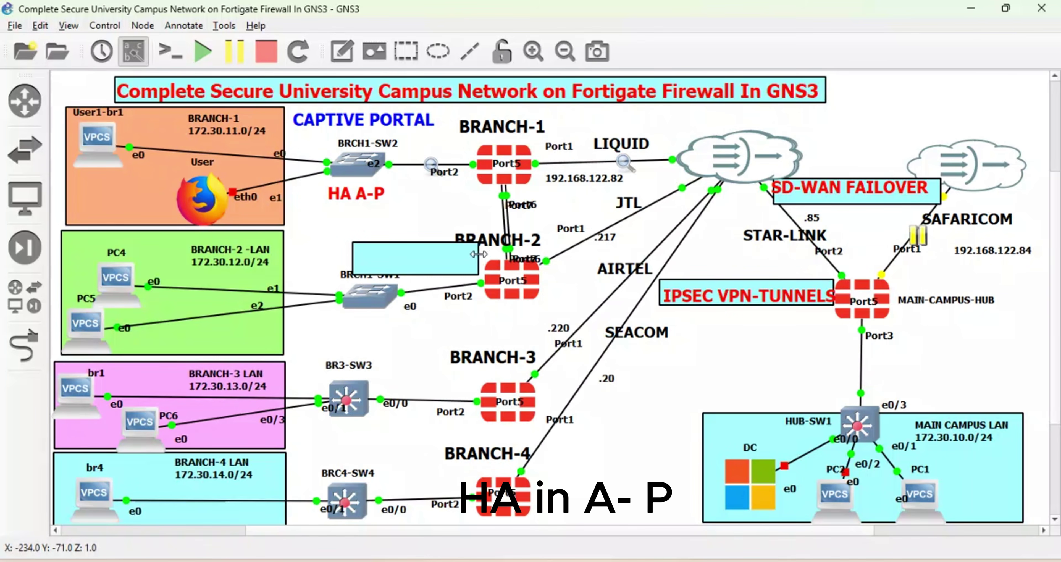
left_click_drag(401, 265, 419, 221)
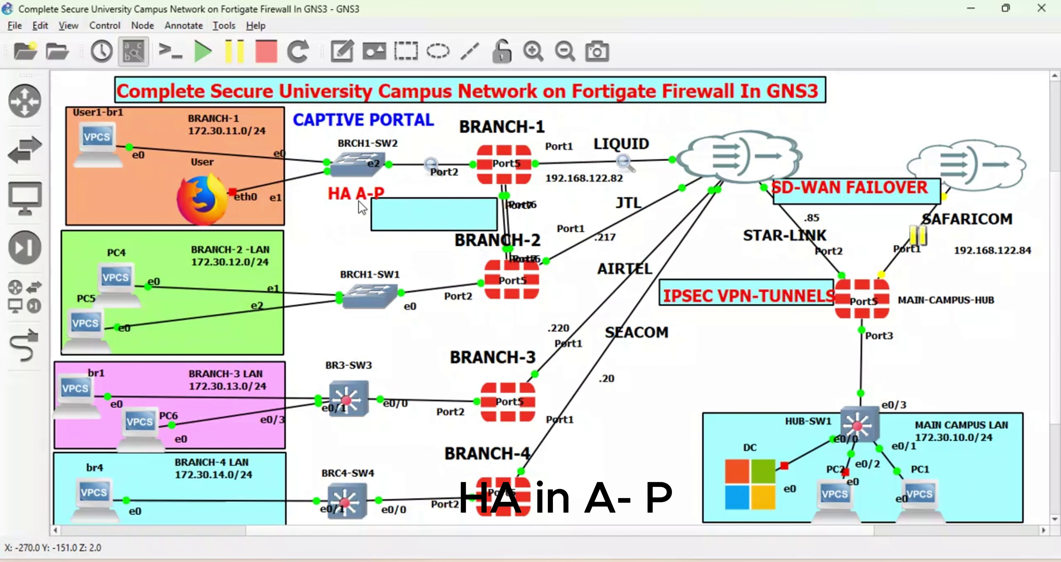
left_click_drag(357, 199, 425, 220)
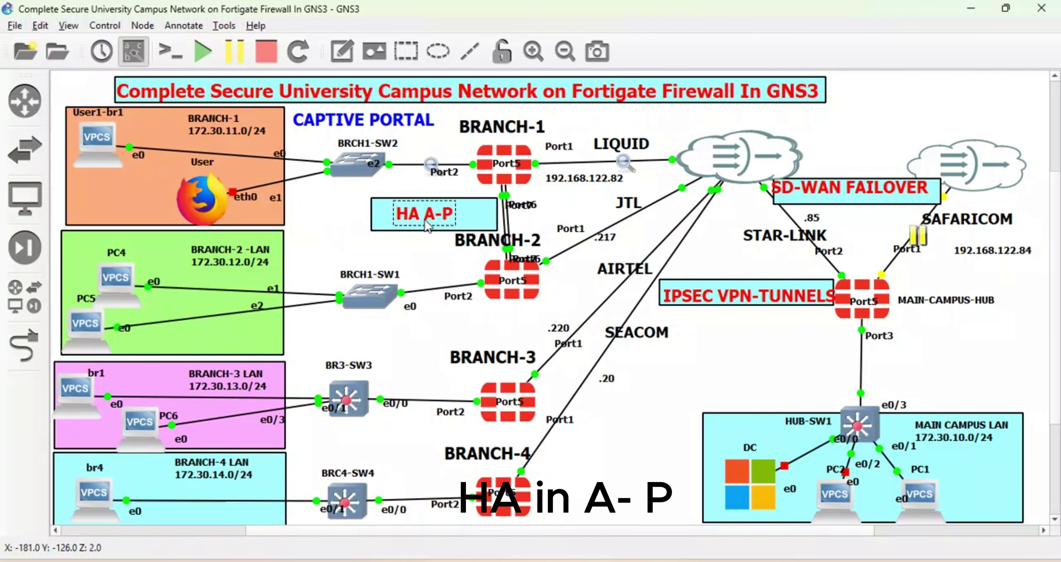
left_click(501, 222)
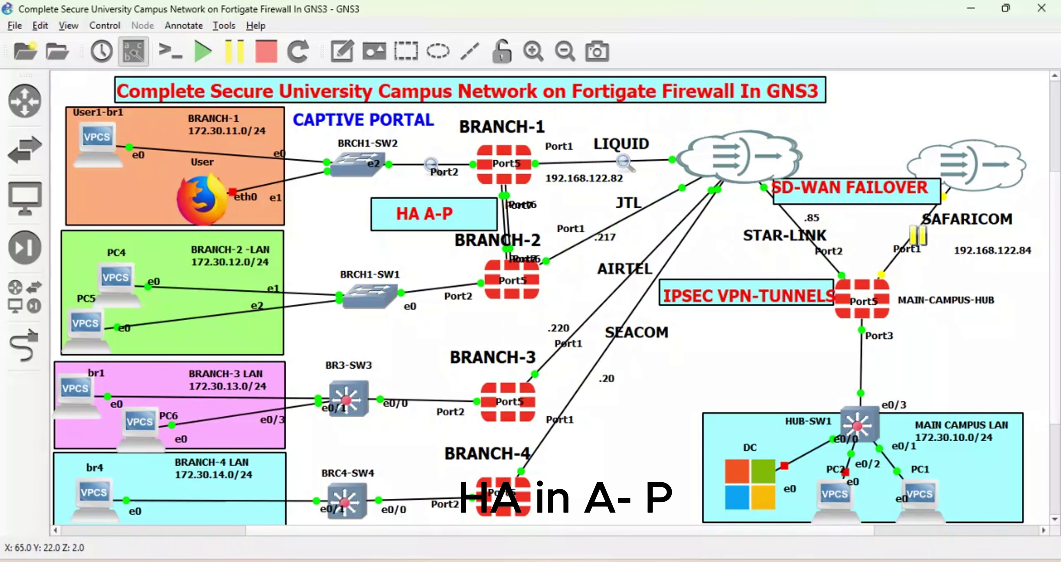
left_click(402, 519)
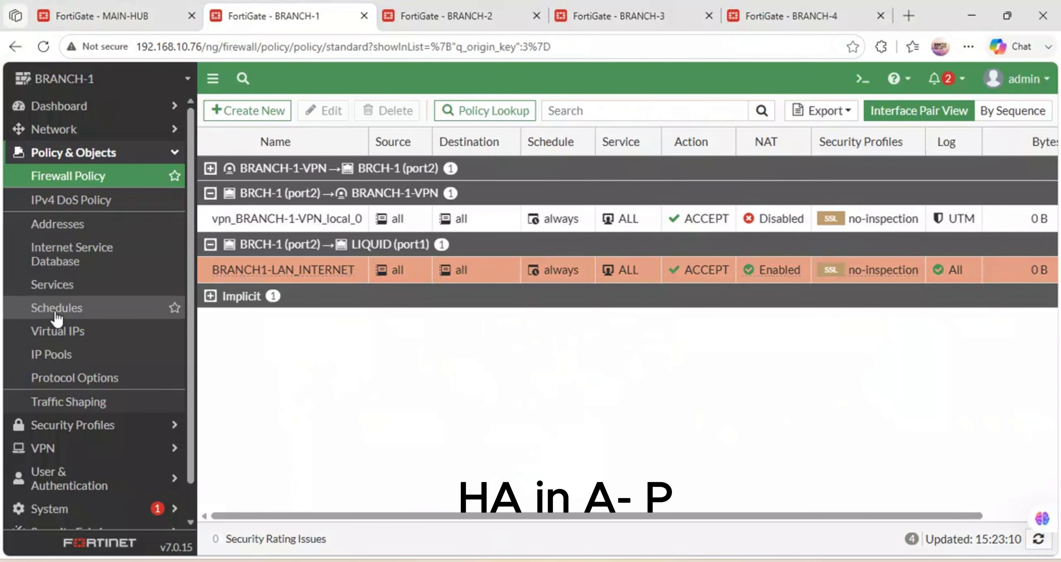
Set BRANCH-1's HA mode to Active-Passive.
left_click(149, 134)
left_click(149, 134)
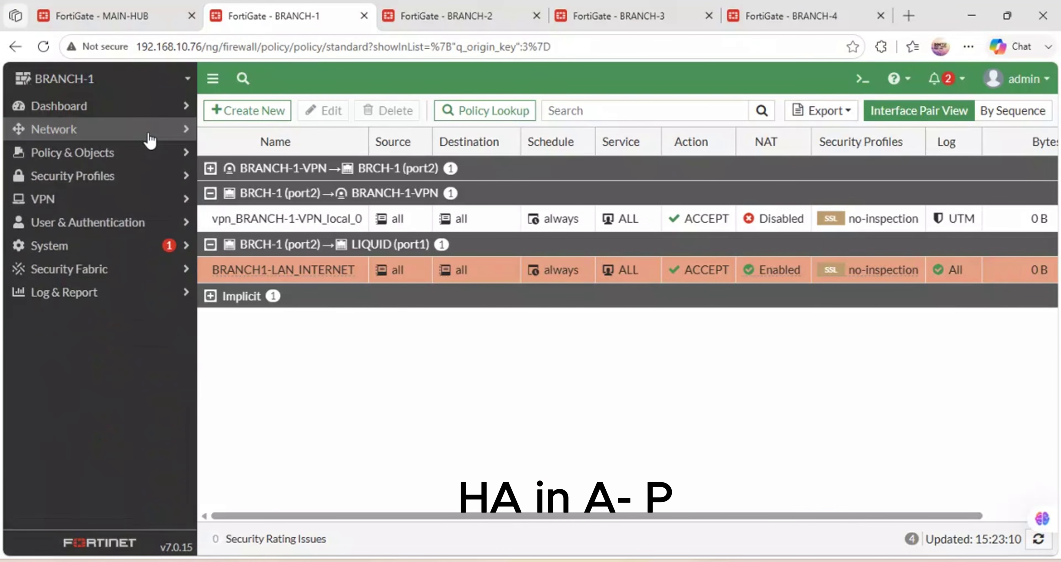
left_click(150, 134)
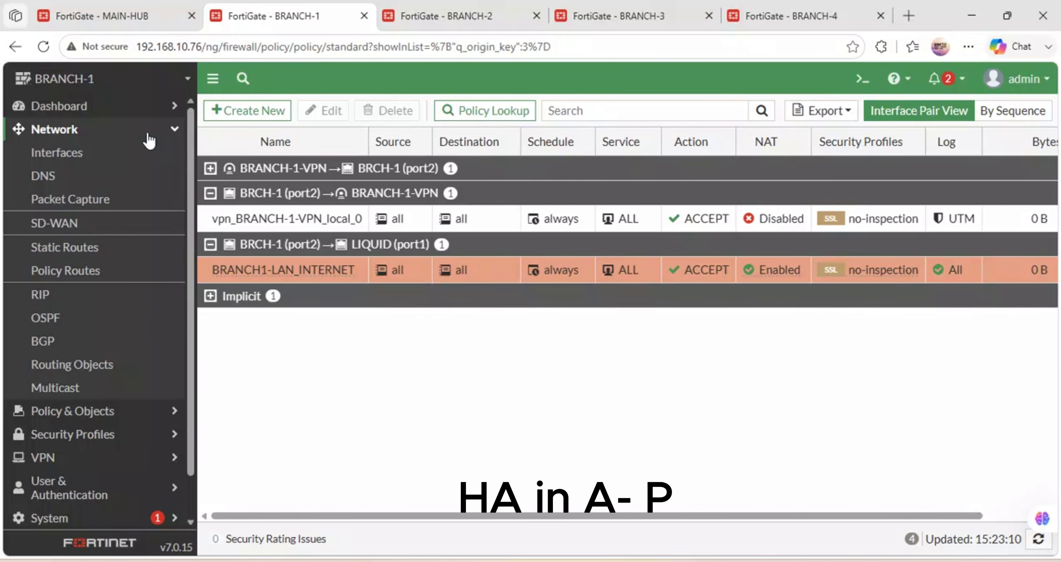
left_click(149, 140)
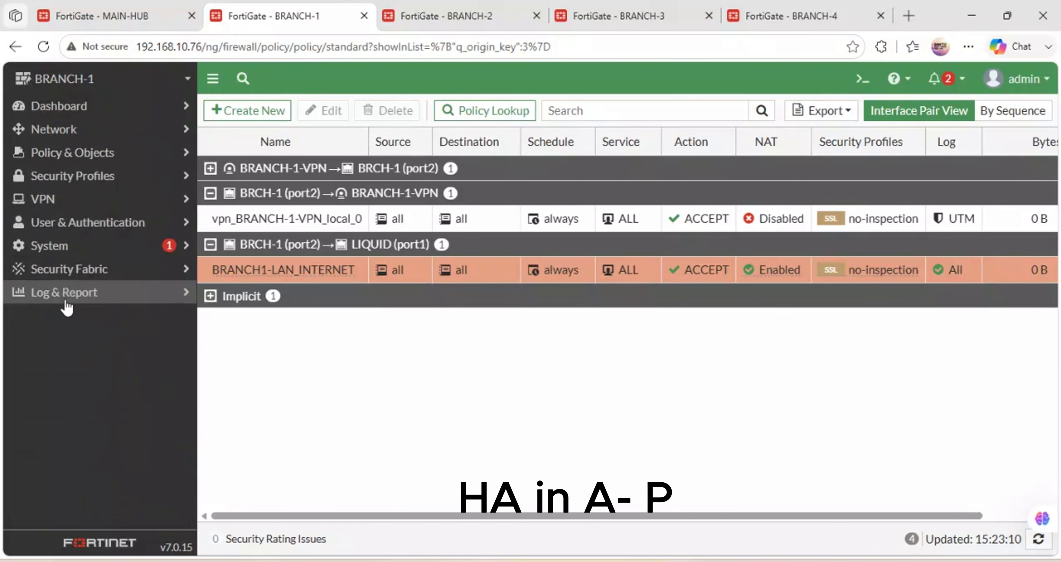
left_click(85, 247)
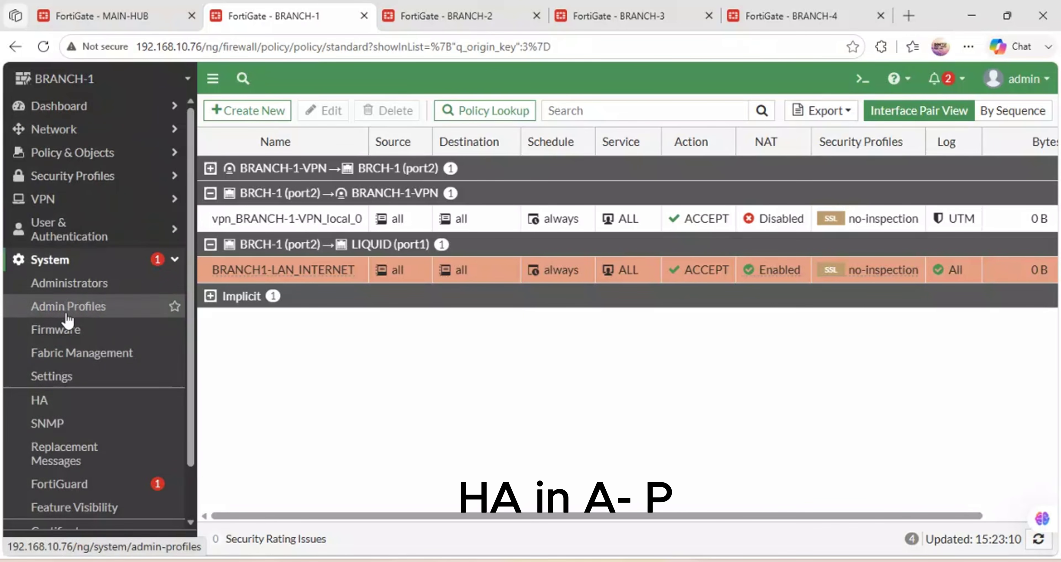
left_click(46, 405)
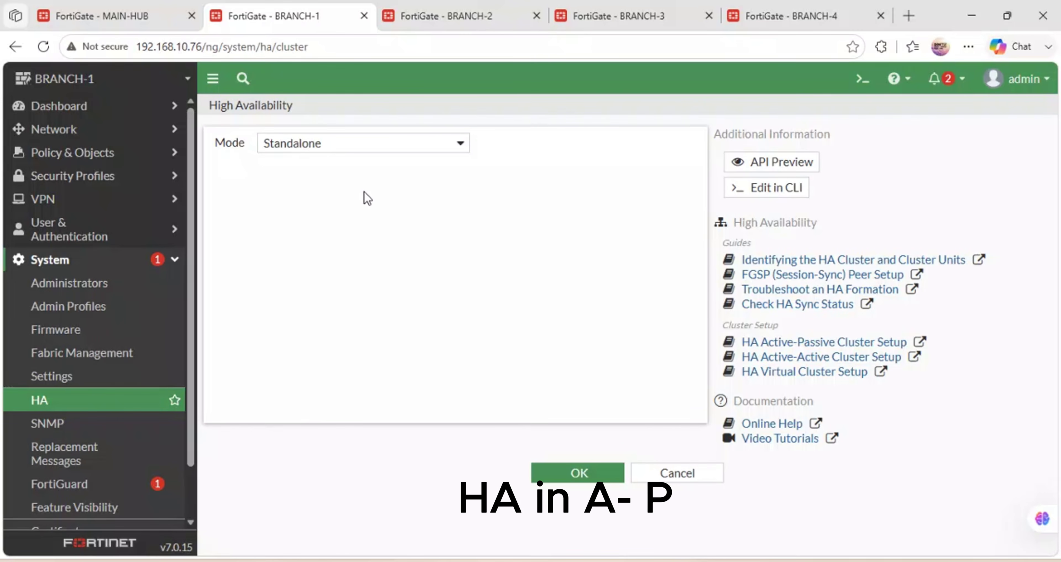
left_click(405, 149)
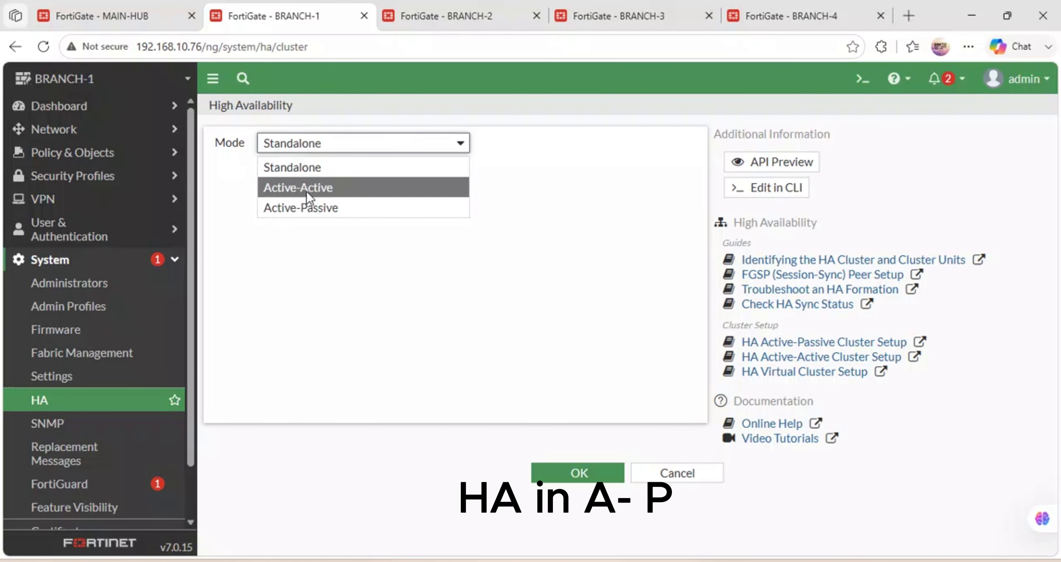
left_click(293, 203)
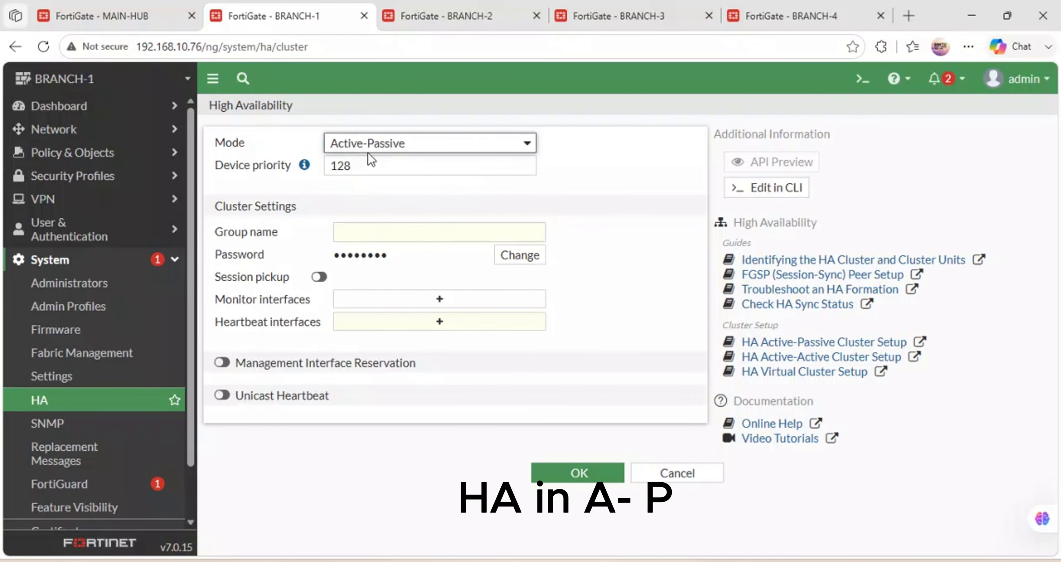
Set device priority 240 and cluster group name NETLABS-HUB.
left_click(285, 166)
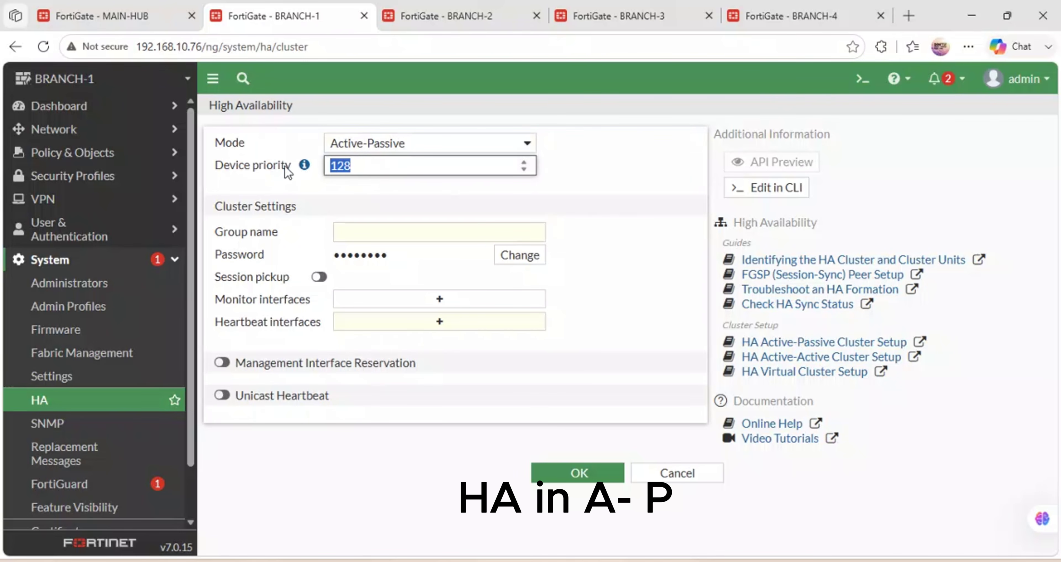
type("240")
left_click(370, 236)
type("NETLABS")
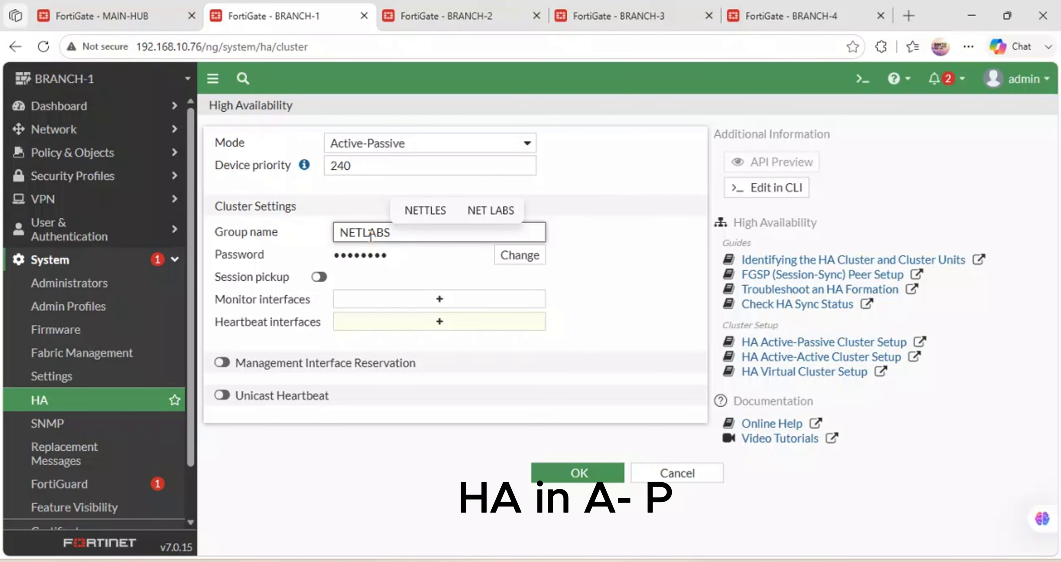
left_click(588, 211)
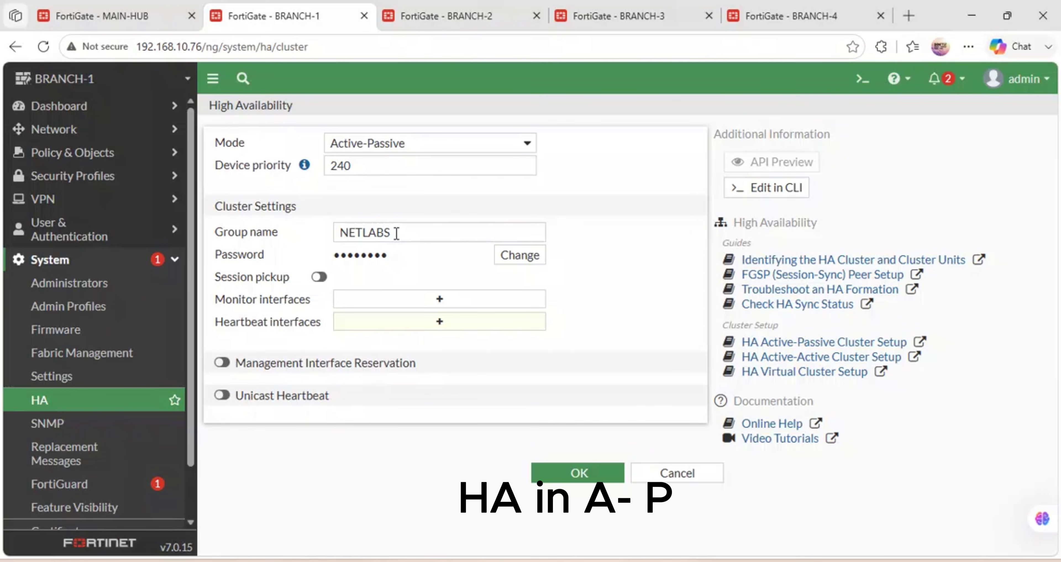
left_click(396, 233)
double_click(396, 233)
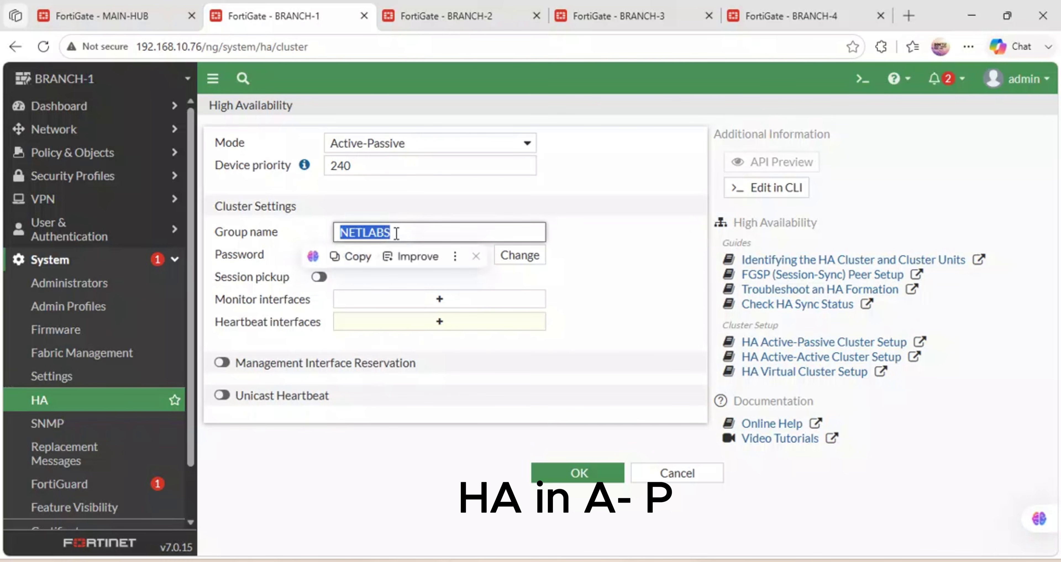
left_click(397, 233)
type("-HU")
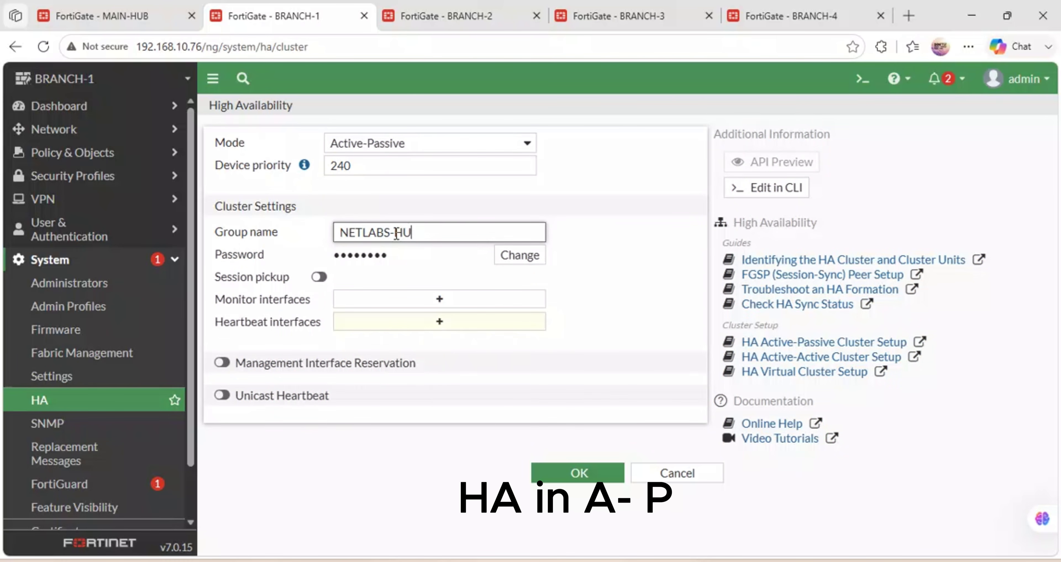
type("B")
Enter a new HA cluster password.
left_click(493, 258)
left_click(457, 256)
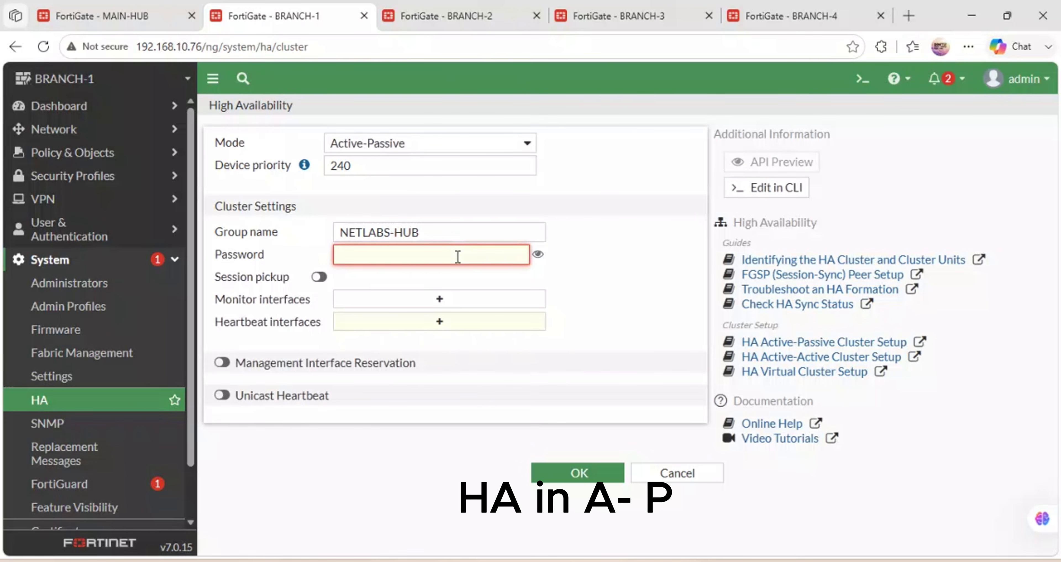
type("fo")
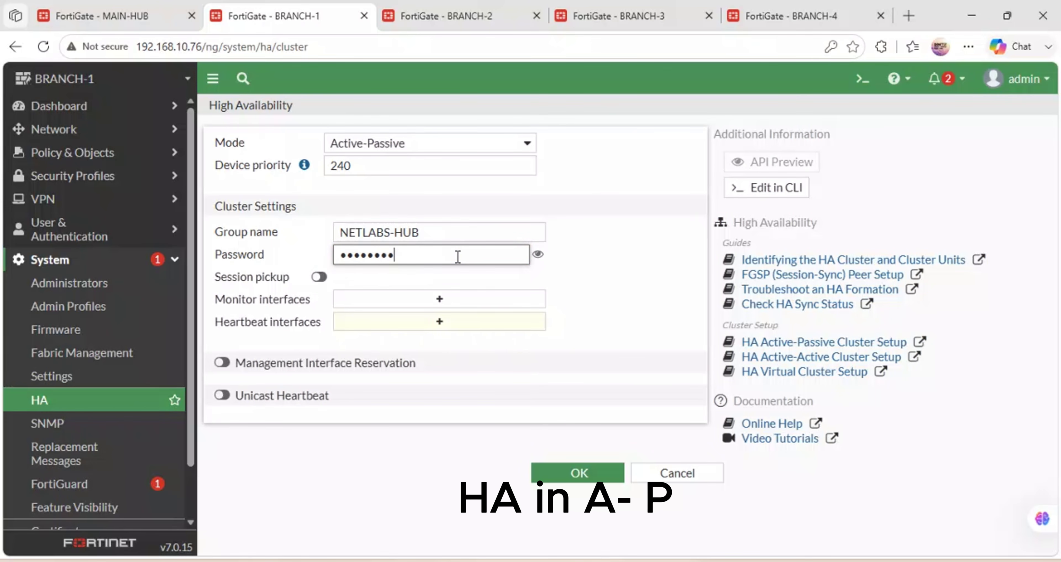
key("BackSpace")
key("BackSpace")
key("BackSpace")
key("BackSpace")
key("BackSpace")
key("BackSpace")
key("BackSpace")
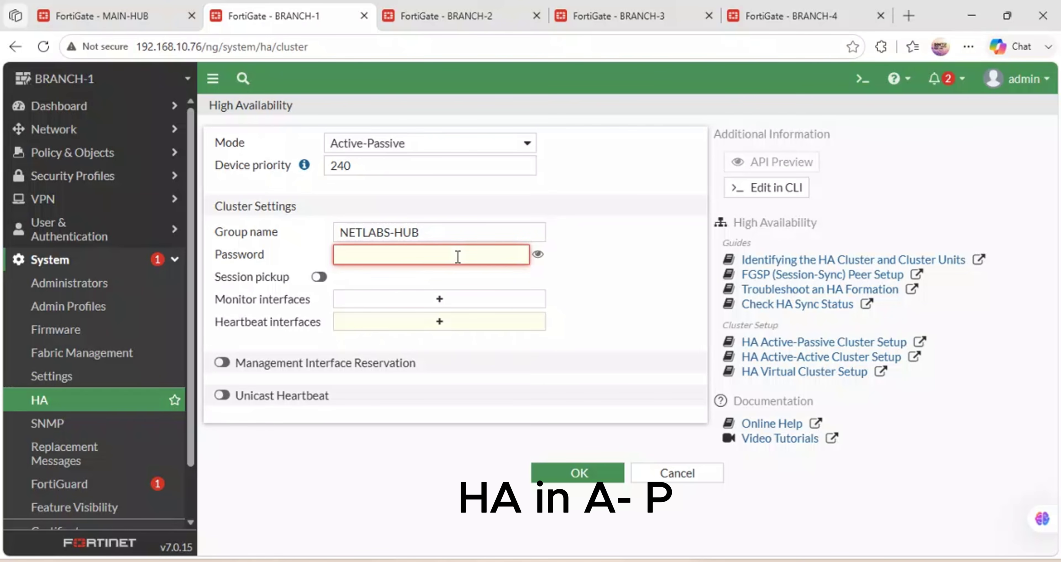
type("fo")
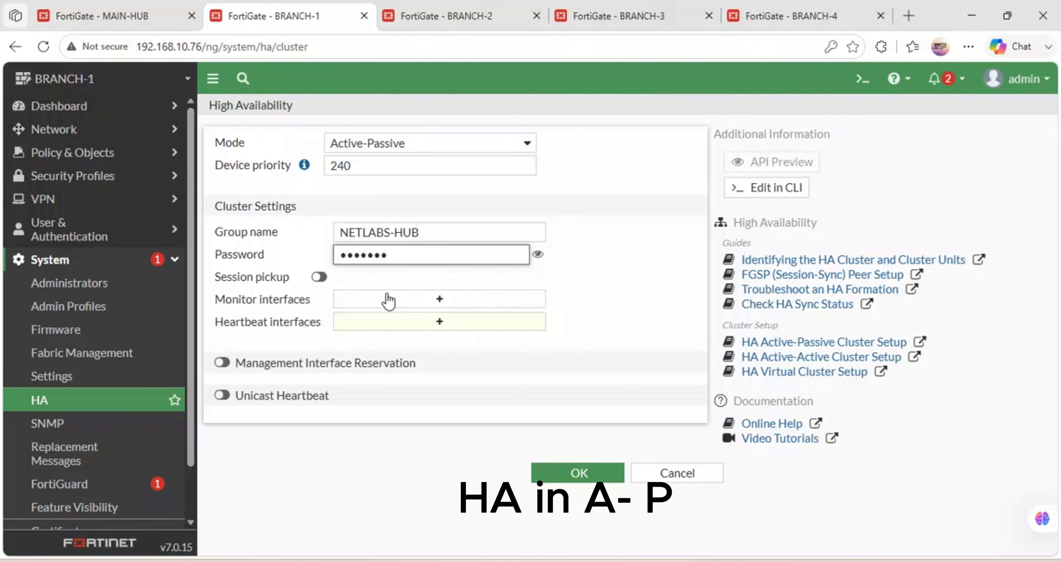
left_click(449, 303)
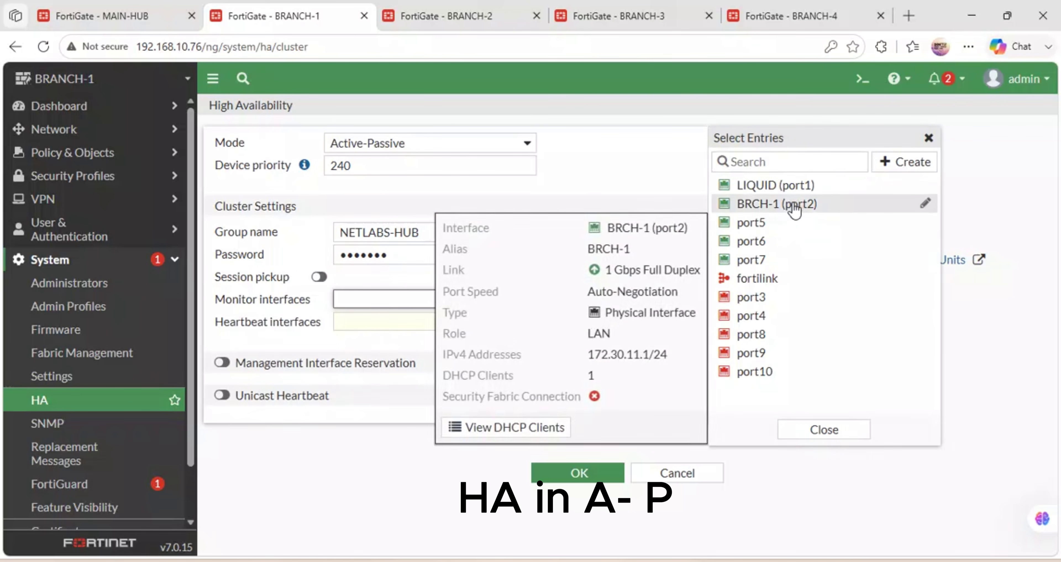
Monitor port2 and port1, and add port6 and port7 as heartbeat interfaces.
left_click(798, 205)
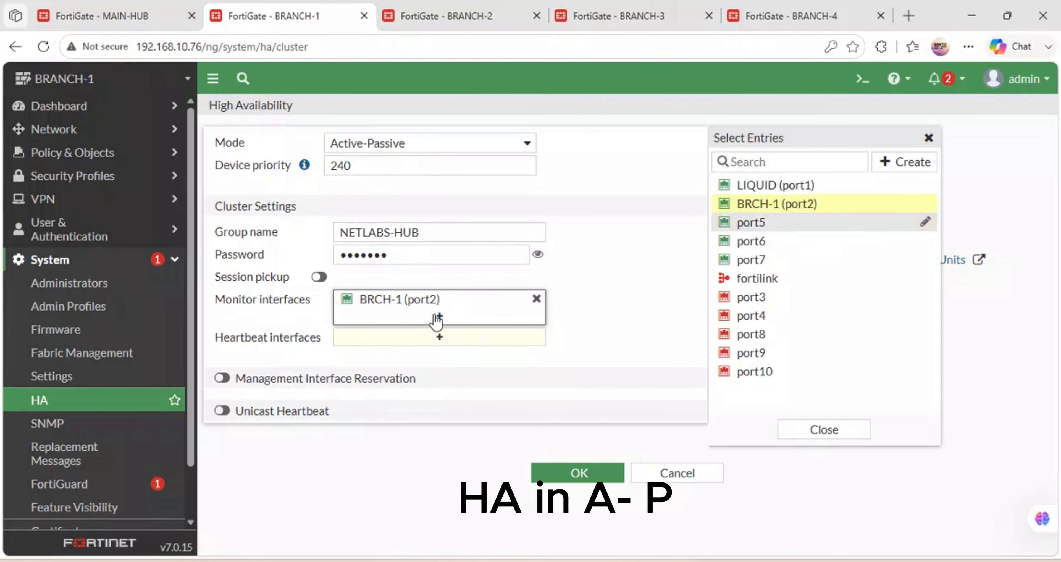
left_click(757, 187)
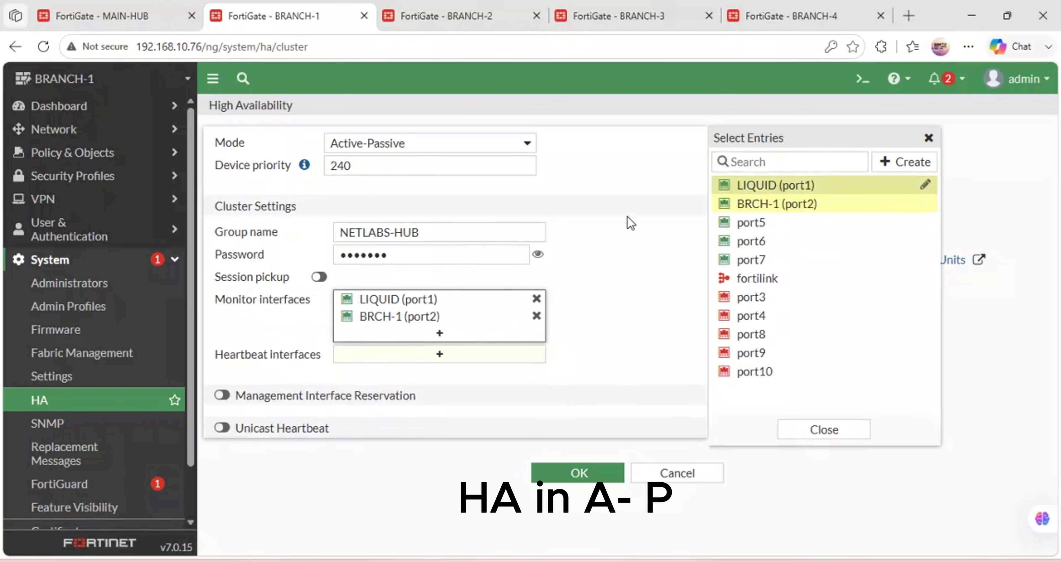
left_click(438, 362)
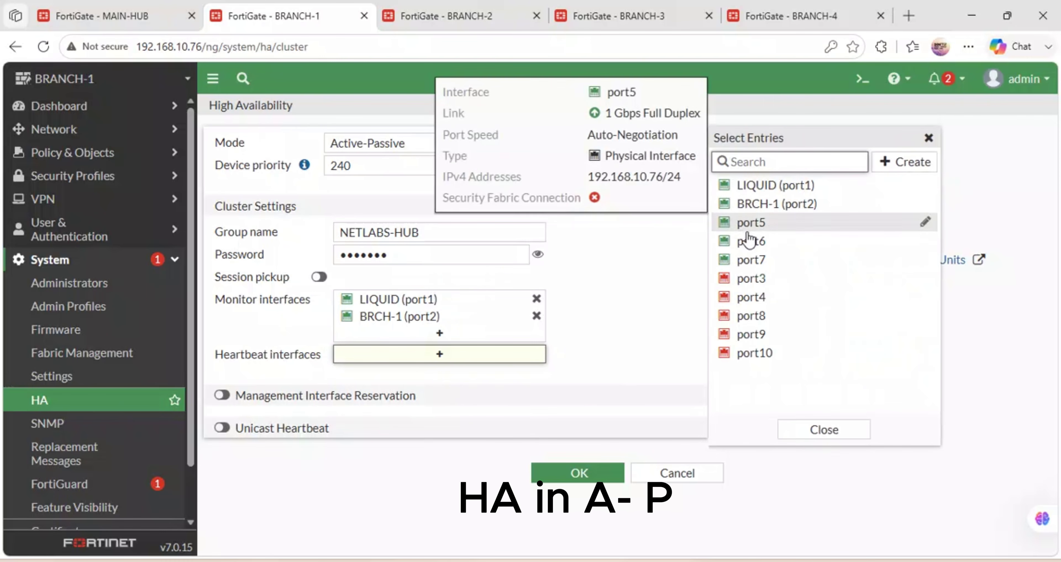
left_click(746, 241)
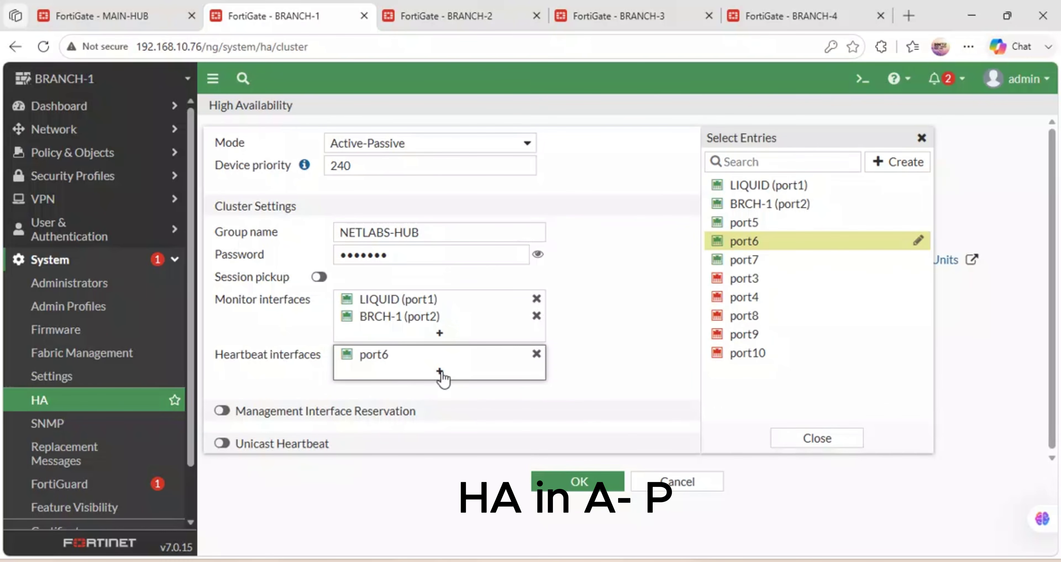
left_click(744, 260)
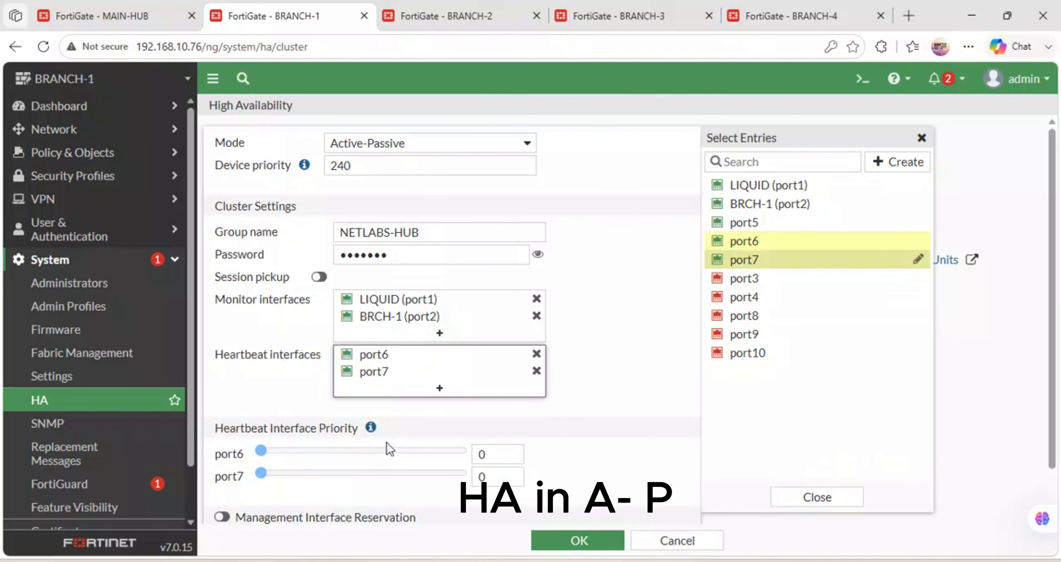
Enable management interface reservation using port5.
scroll(347, 466, "down", 1)
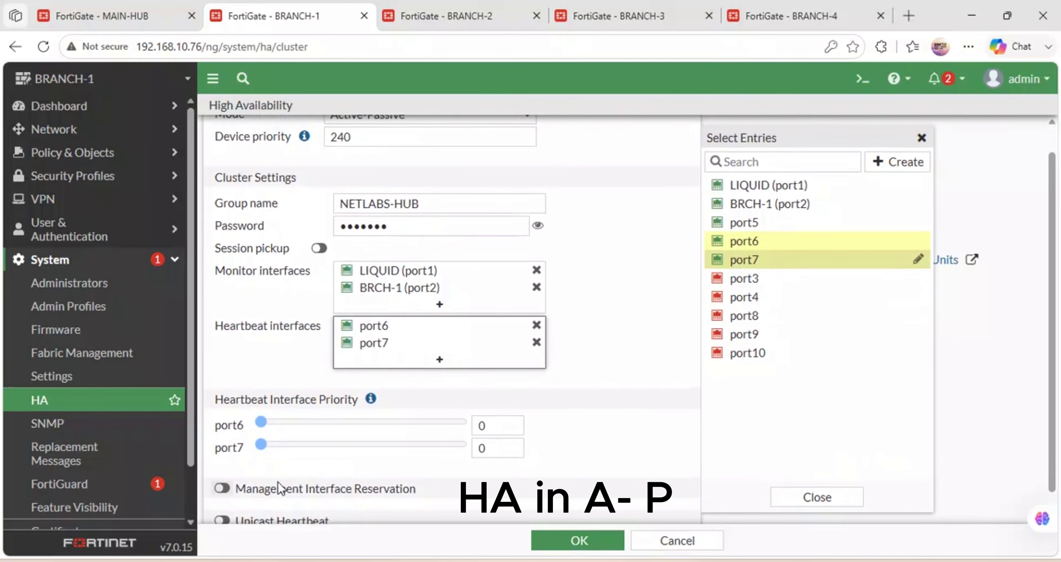
scroll(283, 489, "down", 1)
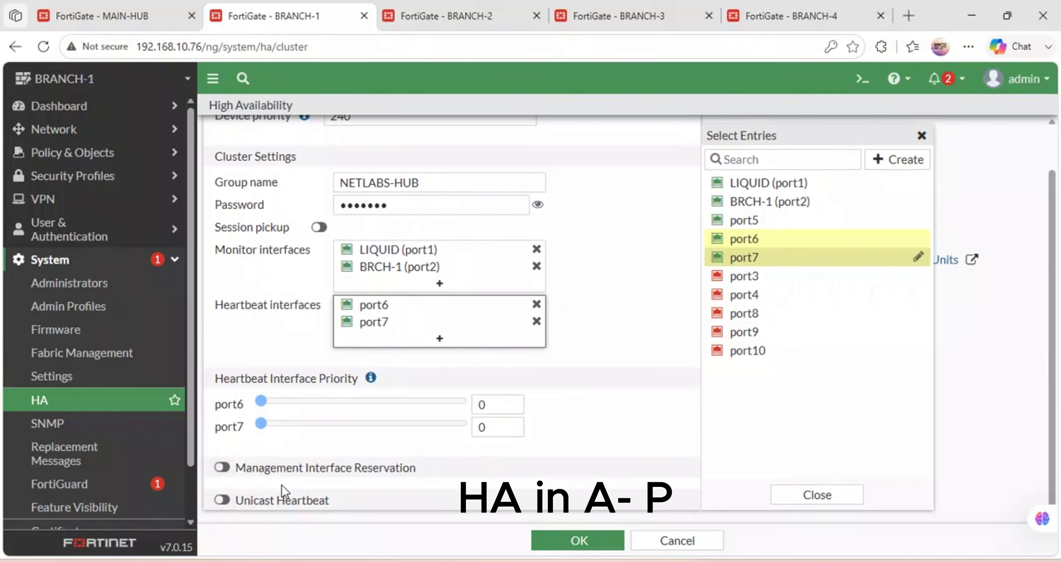
left_click(228, 470)
scroll(350, 447, "down", 3)
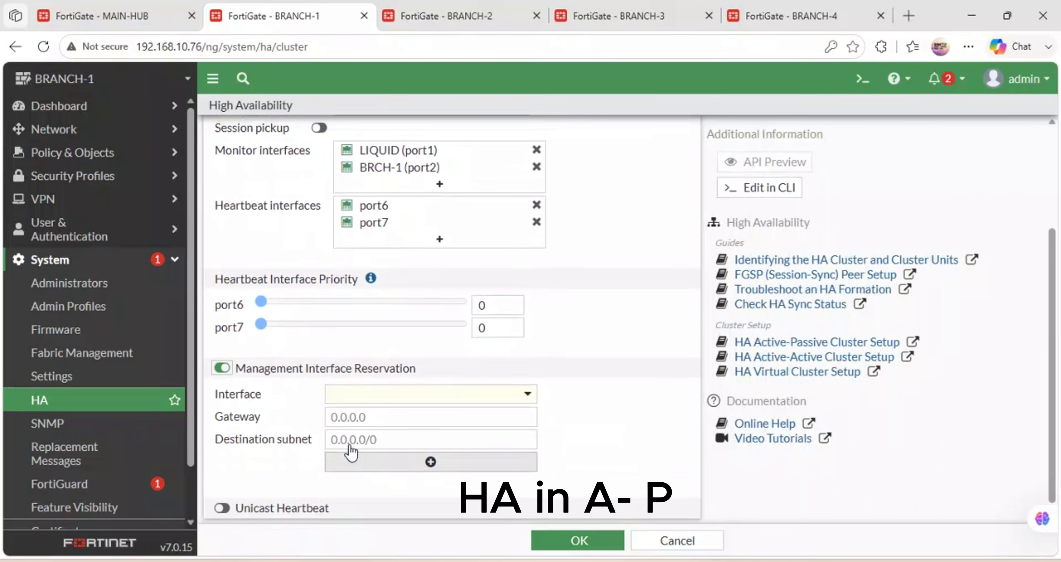
scroll(351, 452, "up", 1)
left_click(465, 404)
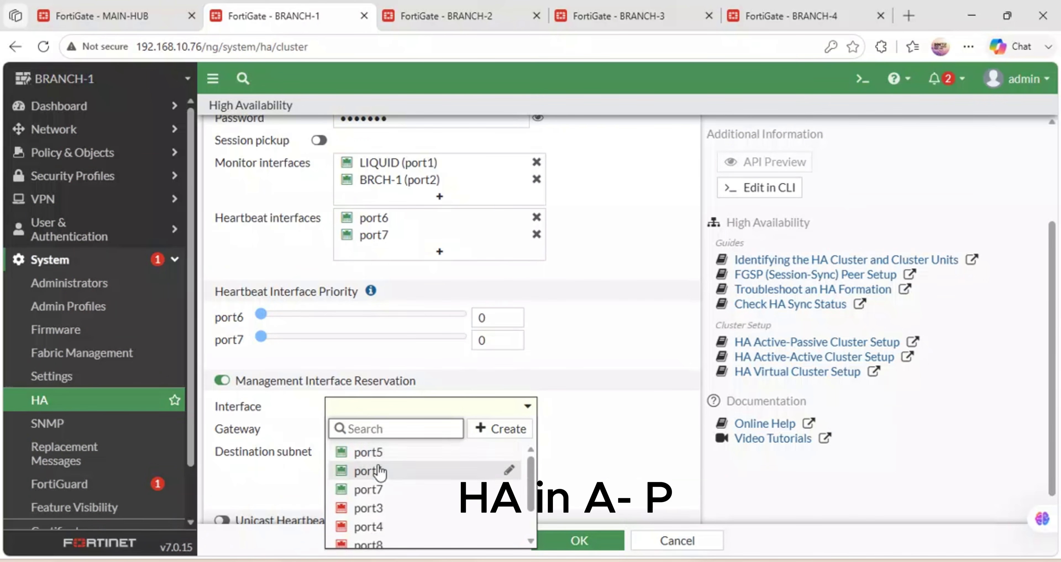
left_click(373, 455)
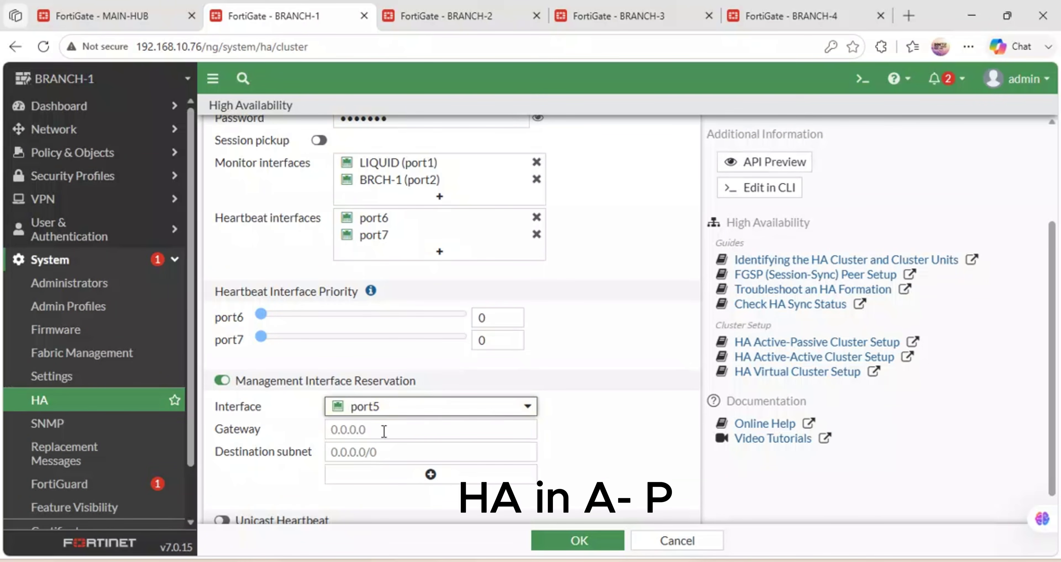
left_click(336, 420)
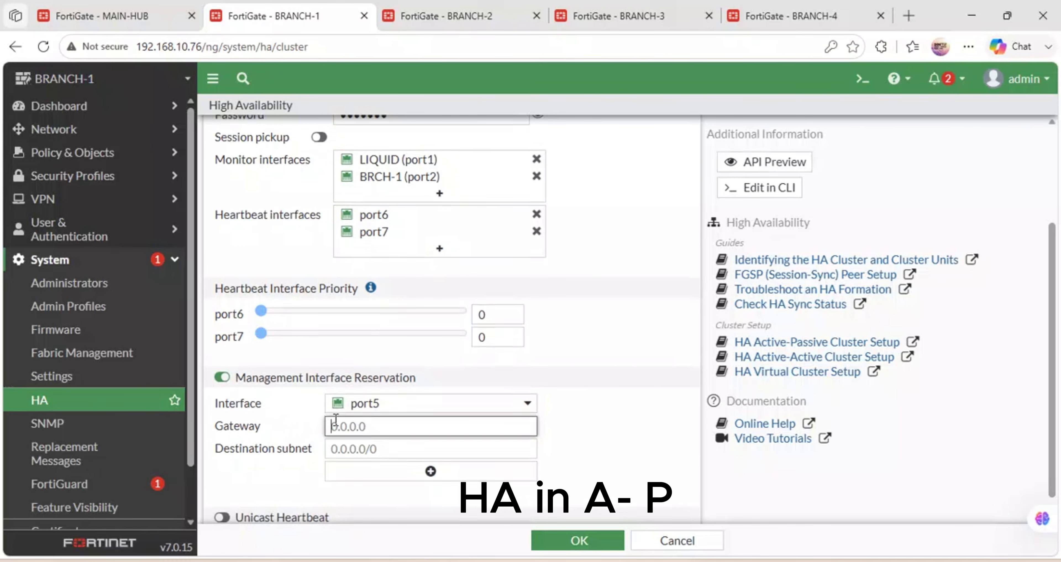
scroll(336, 420, "down", 1)
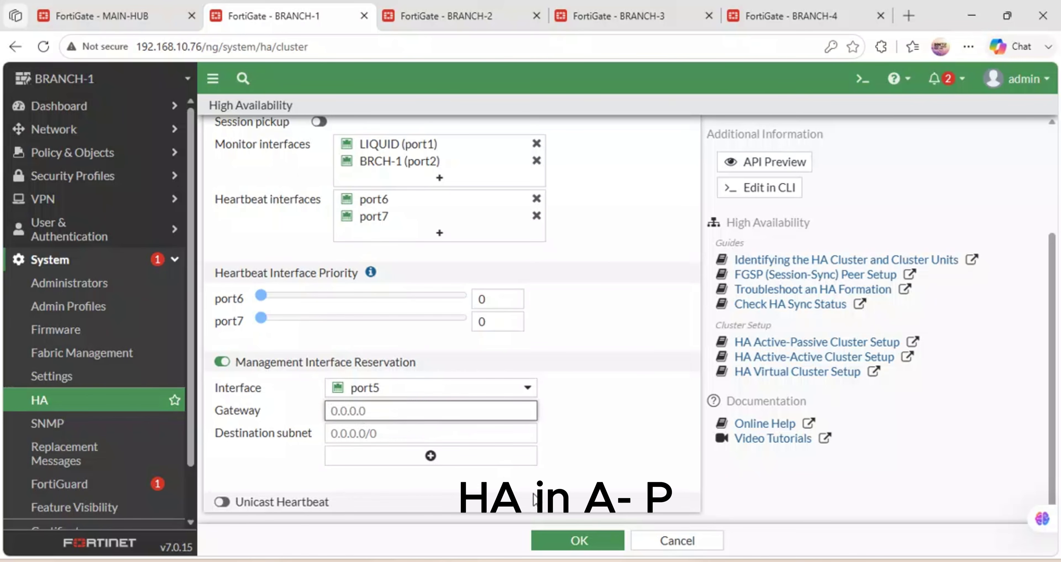
Enter management gateway 192.168.10.1, removing an extra reservation entry added by mistake.
left_click(435, 435)
left_click(388, 411)
type("192.1")
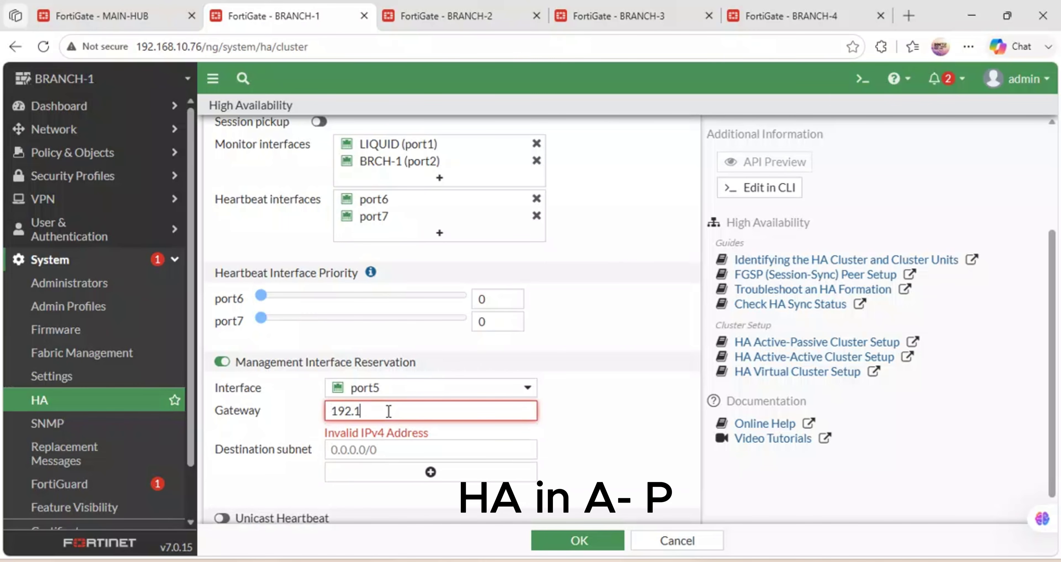
type("68.10.1")
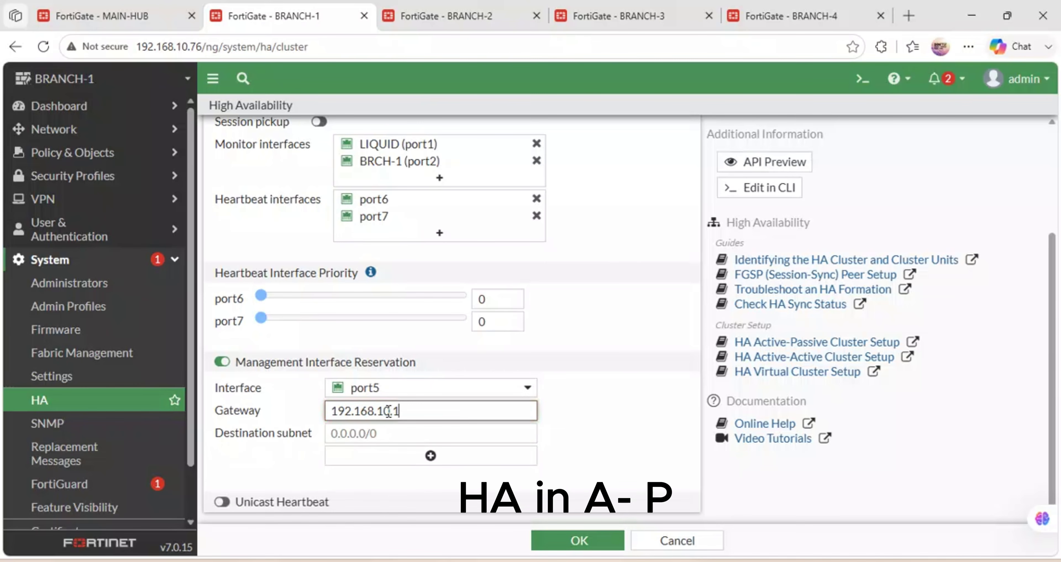
double_click(391, 414)
key("ctrl+c")
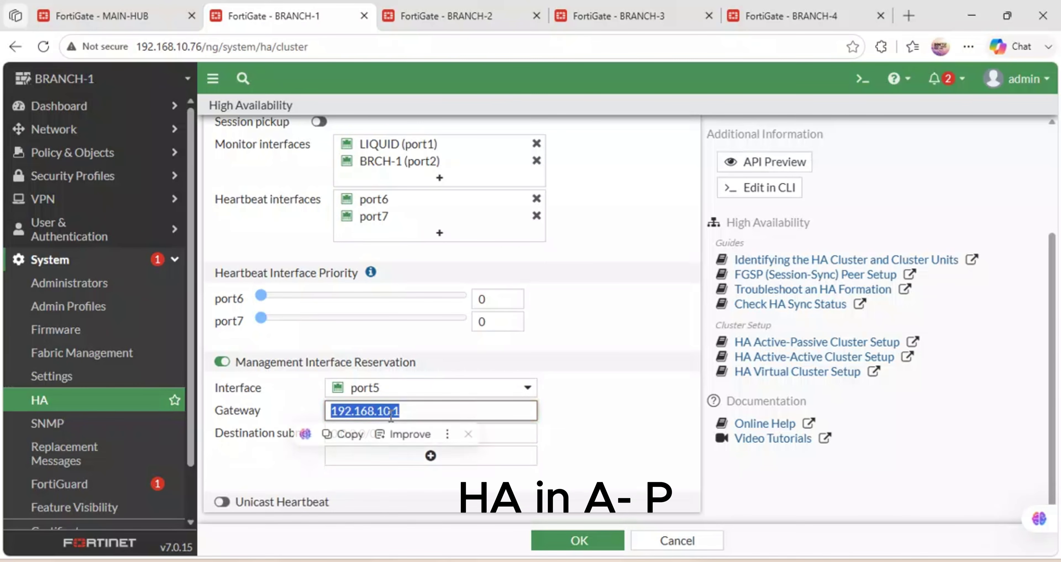
left_click(397, 456)
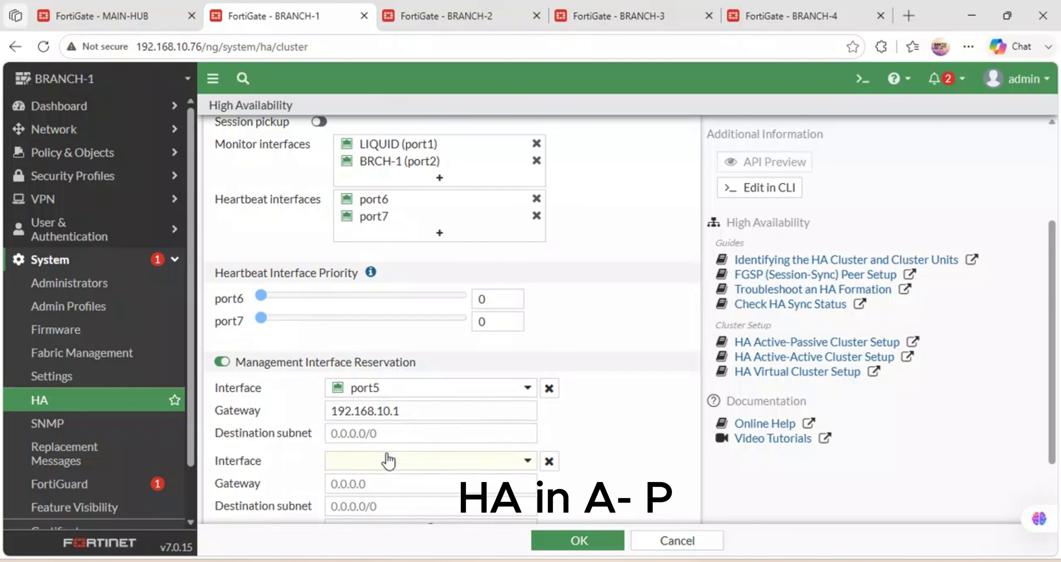
left_click(549, 461)
Set destination subnet 192.168.10.76, save BRANCH-1's HA settings, and switch to BRANCH-2.
left_click(389, 433)
key("ctrl+v")
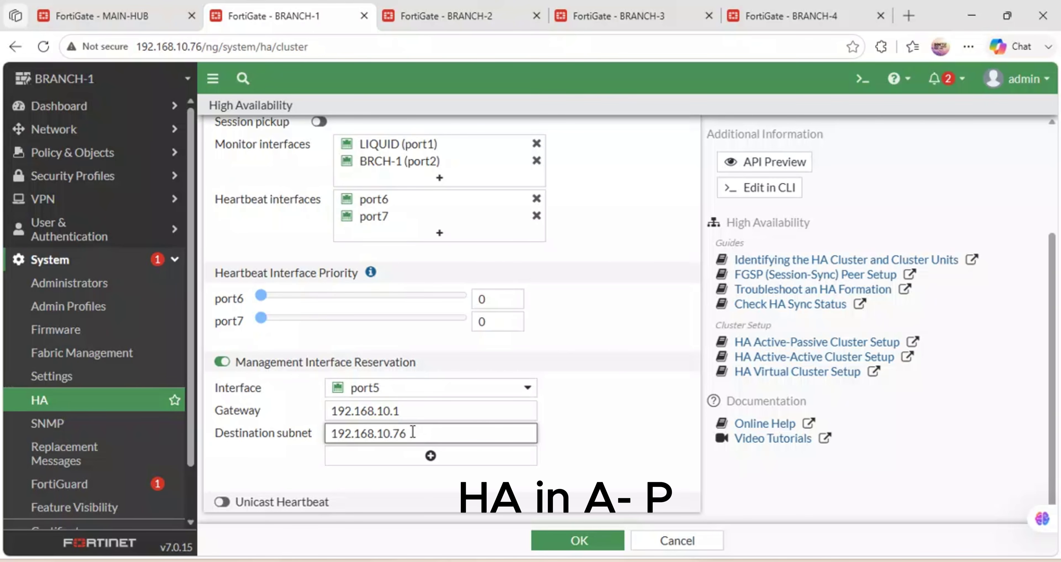
left_click(562, 536)
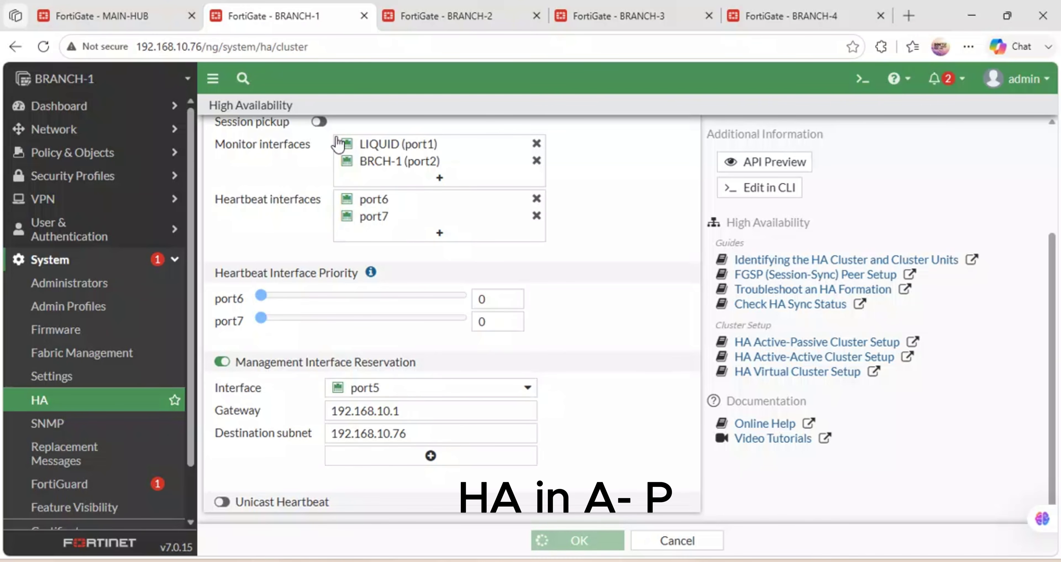
left_click(469, 8)
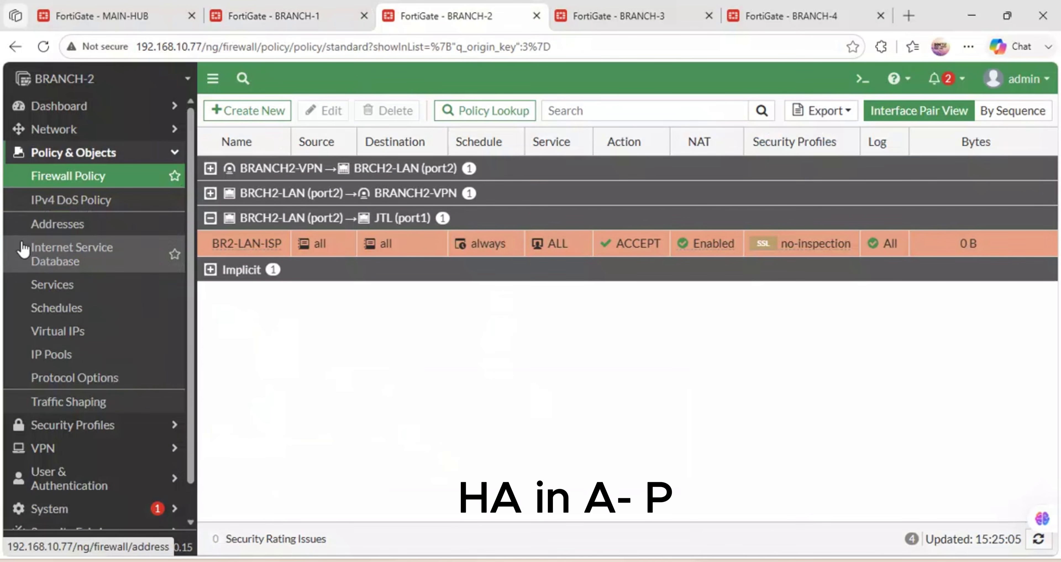
Set BRANCH-2's HA mode to Active-Passive, keeping device priority 128.
scroll(73, 471, "down", 1)
scroll(74, 470, "down", 2)
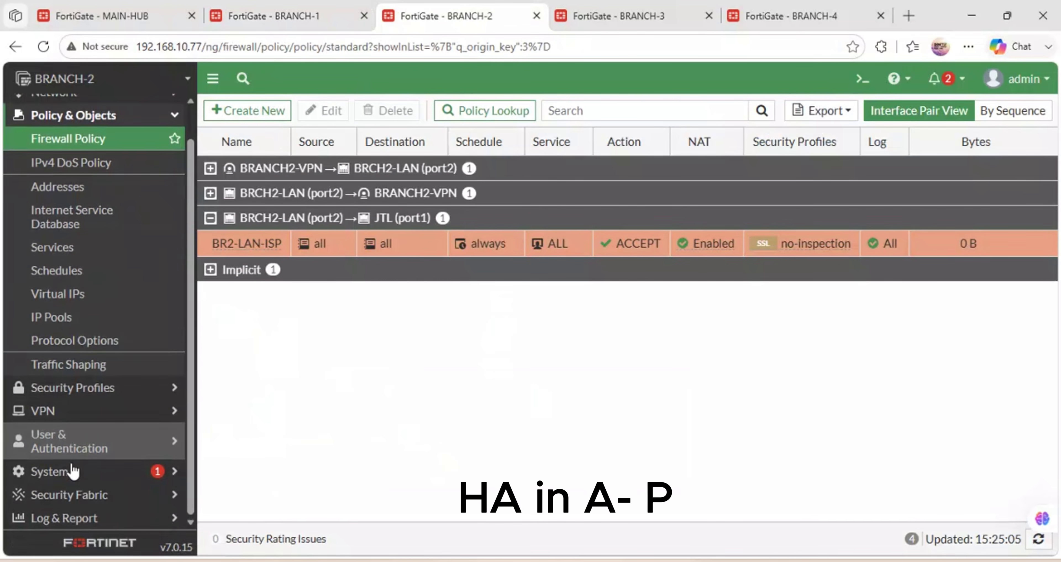
left_click(69, 470)
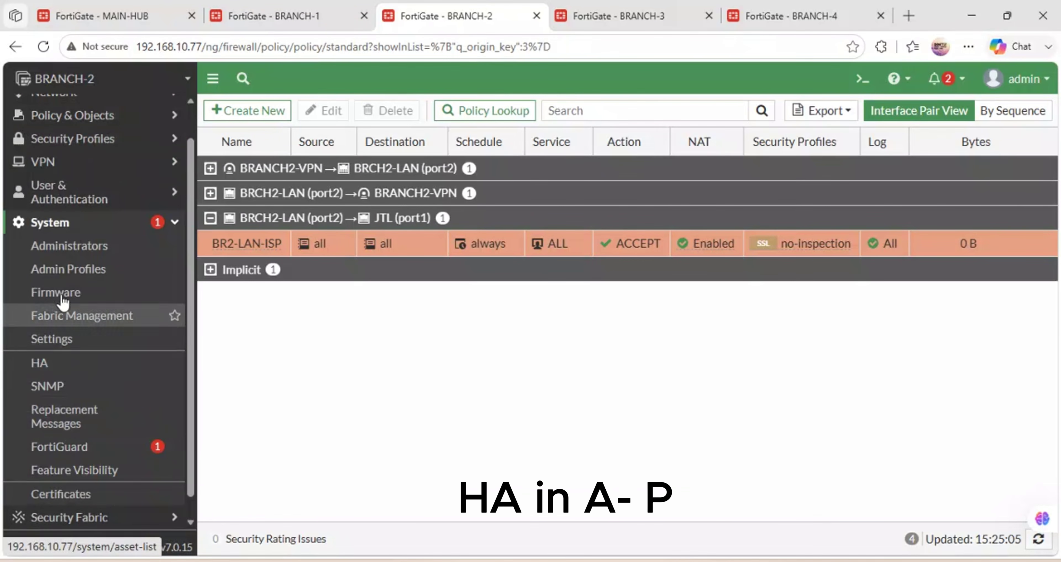
left_click(46, 363)
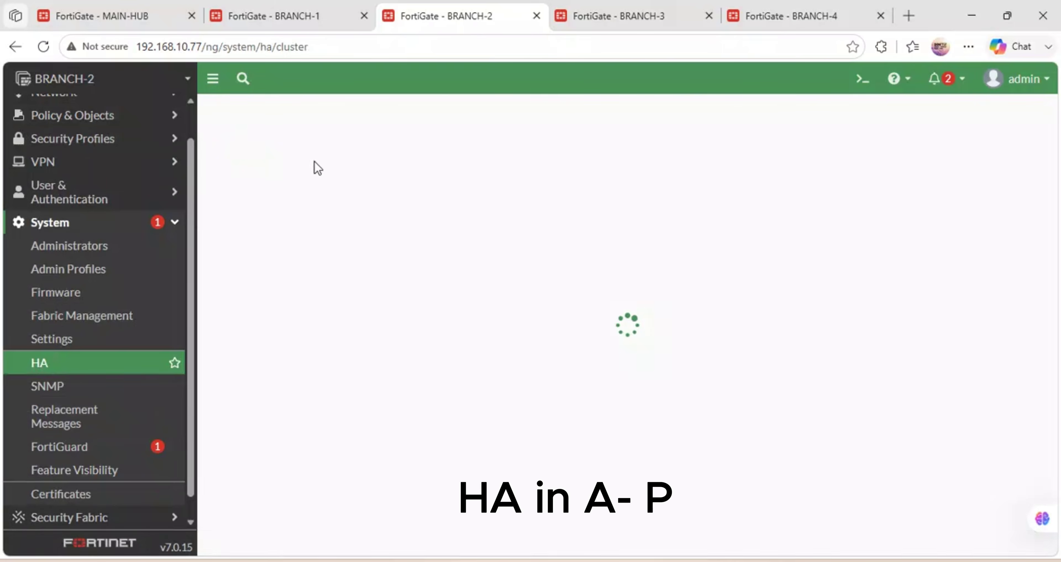
left_click(302, 144)
left_click(295, 208)
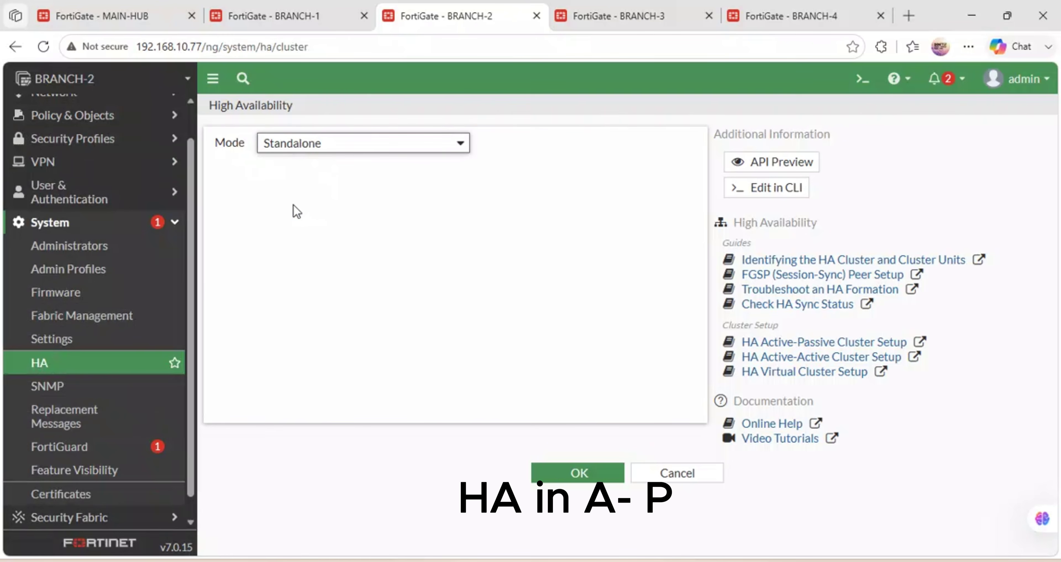
left_click_drag(367, 173, 267, 161)
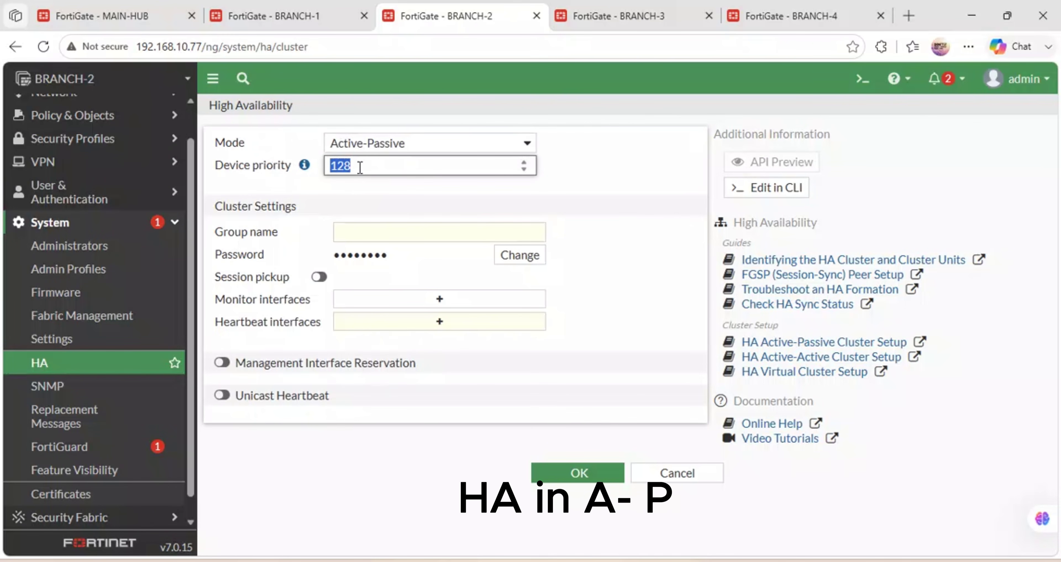
left_click(358, 191)
Enter group name NETLABS-HUB and a new cluster password.
left_click(391, 227)
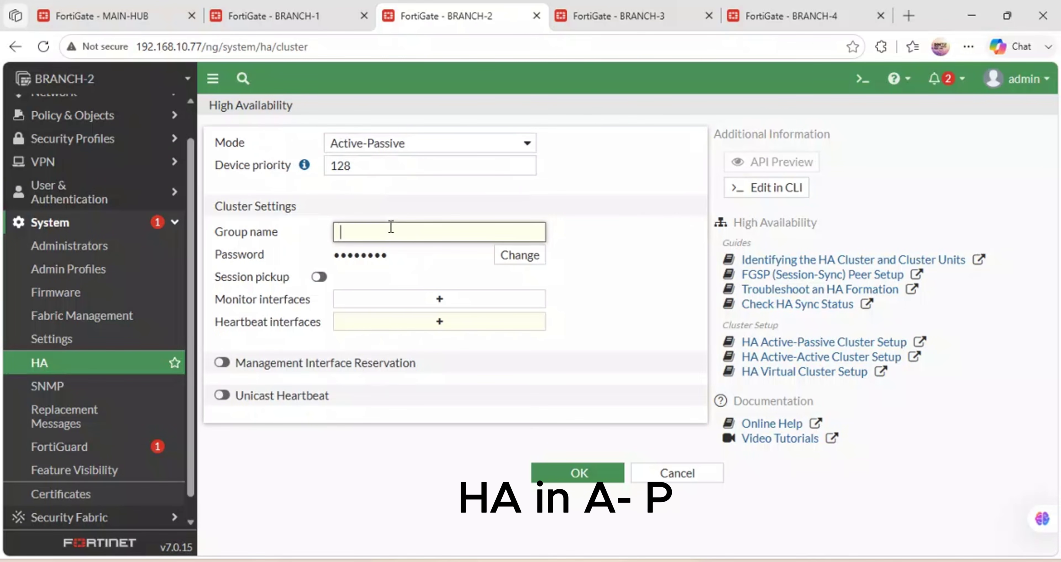
type("NETLA")
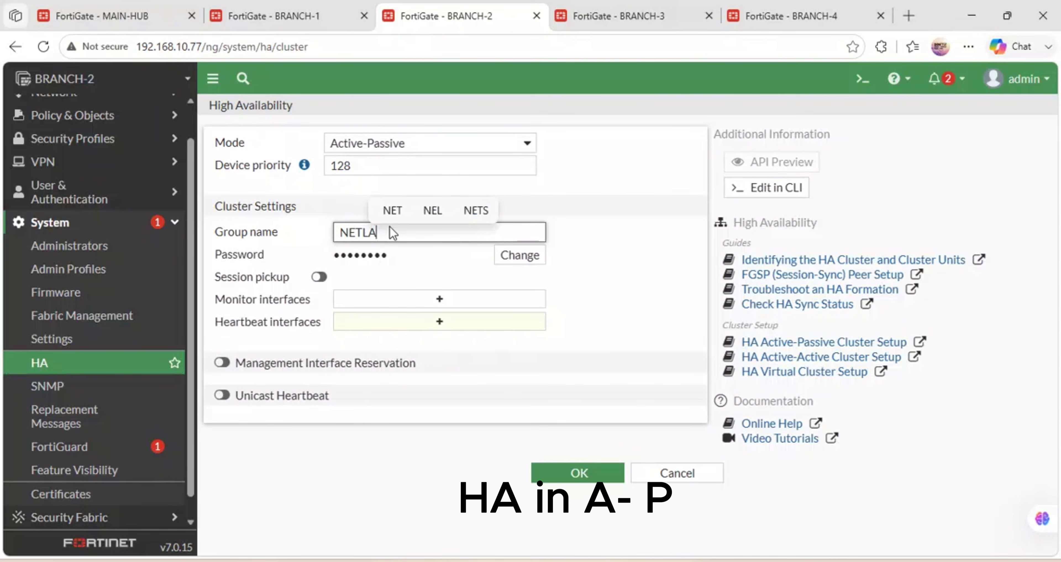
type("BS-HUB")
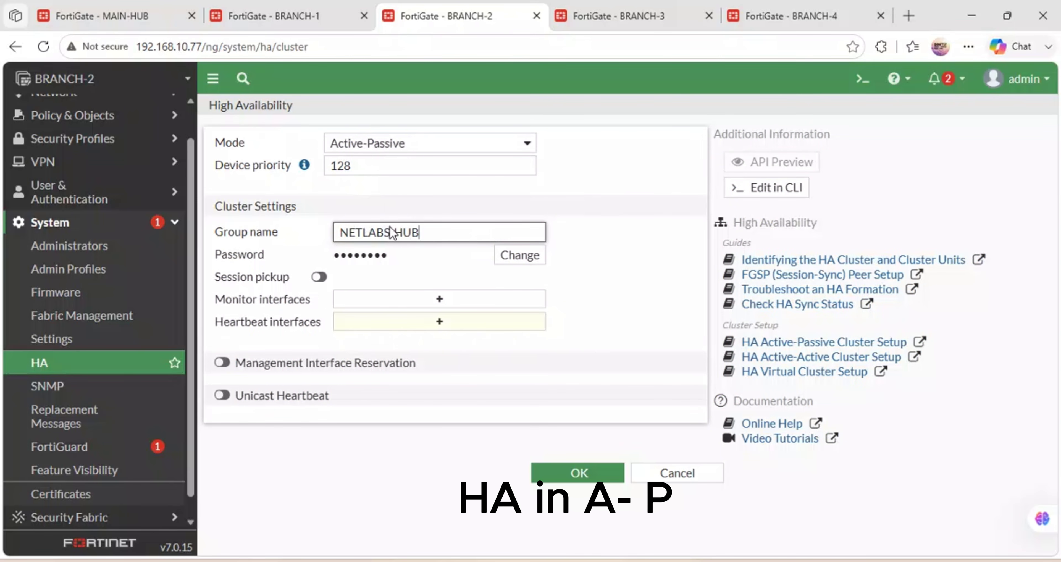
left_click(504, 254)
left_click(412, 256)
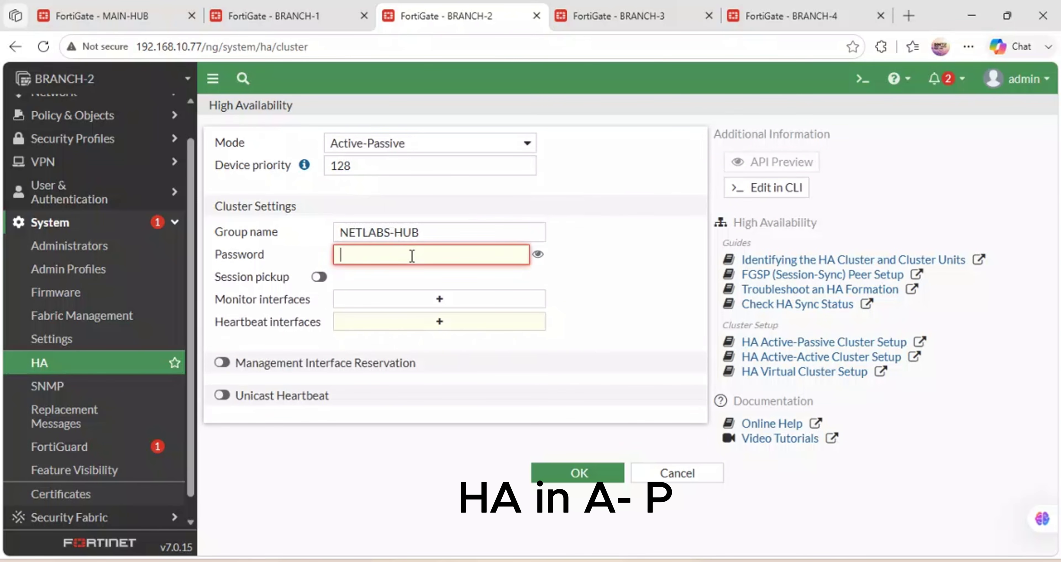
type("•")
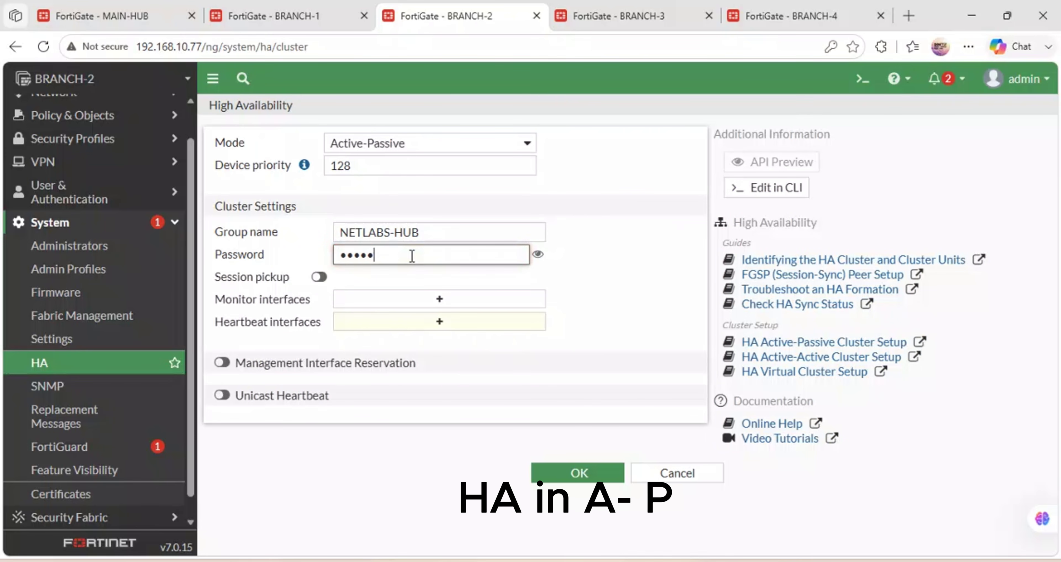
left_click(443, 302)
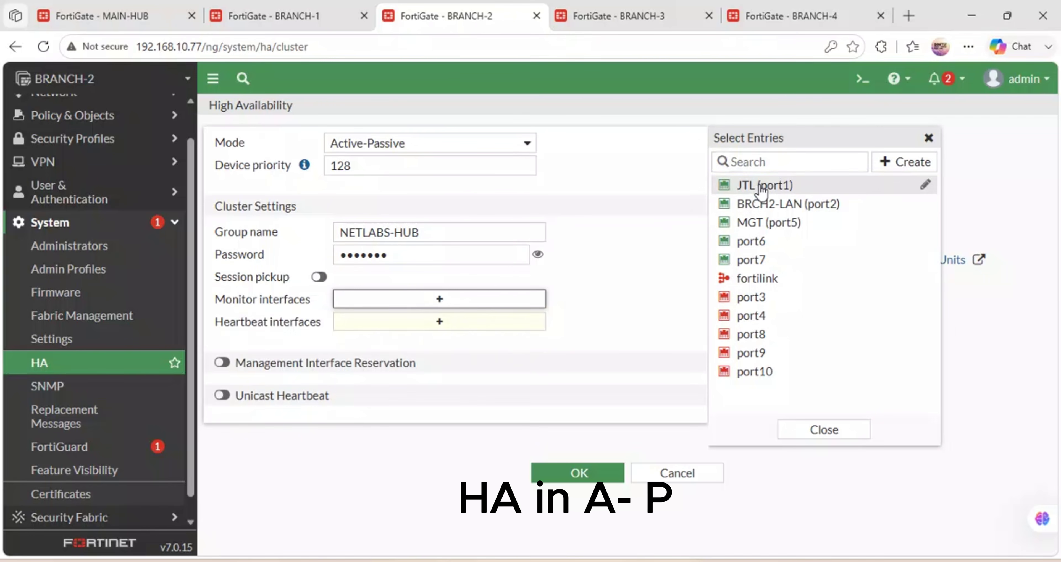
Monitor JTL (port1) and BRCH2-LAN (port2), and add port6 and port7 as heartbeats.
left_click(758, 186)
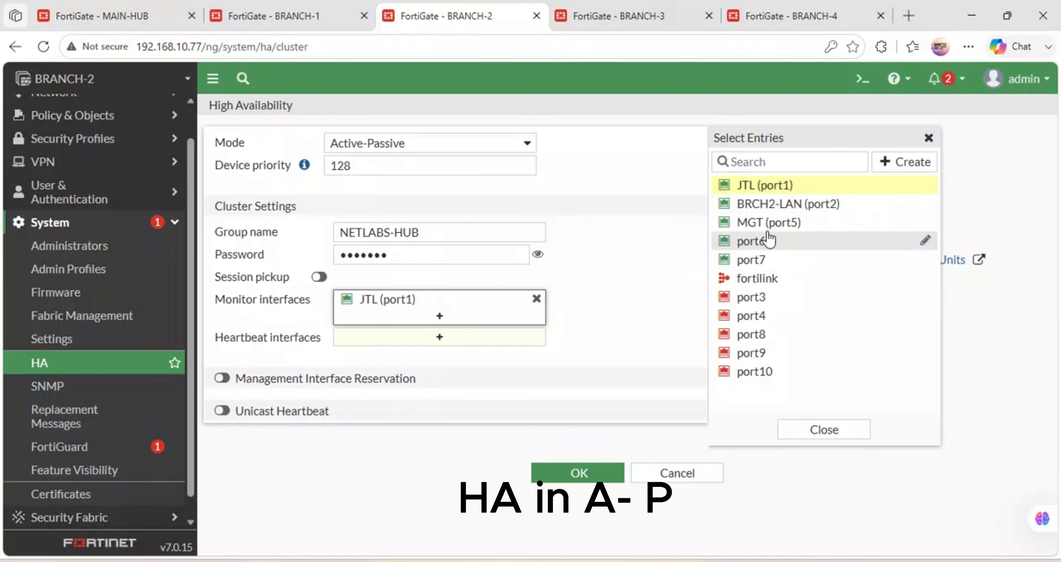
left_click(781, 204)
left_click(448, 360)
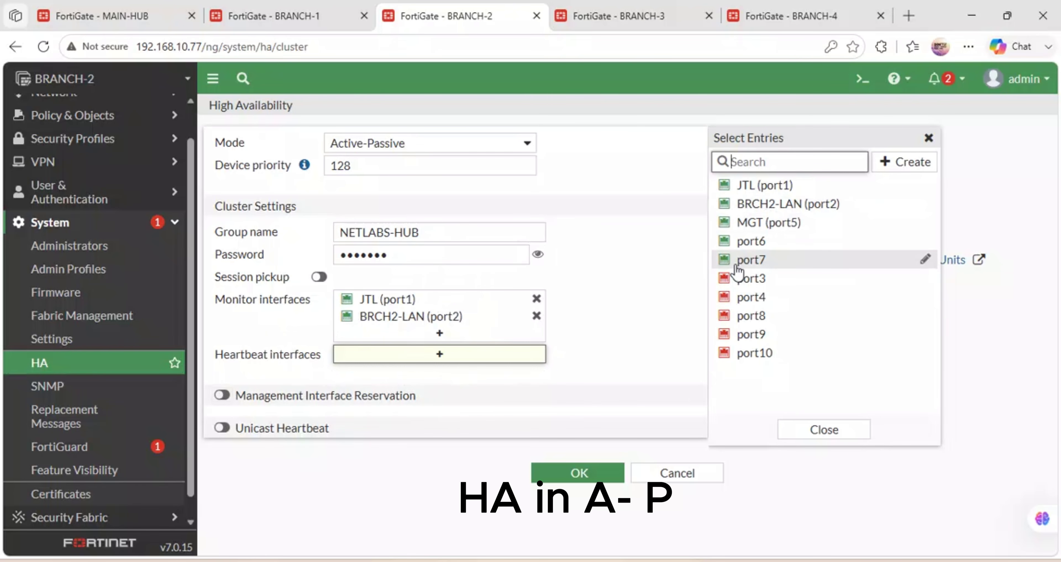
left_click(750, 241)
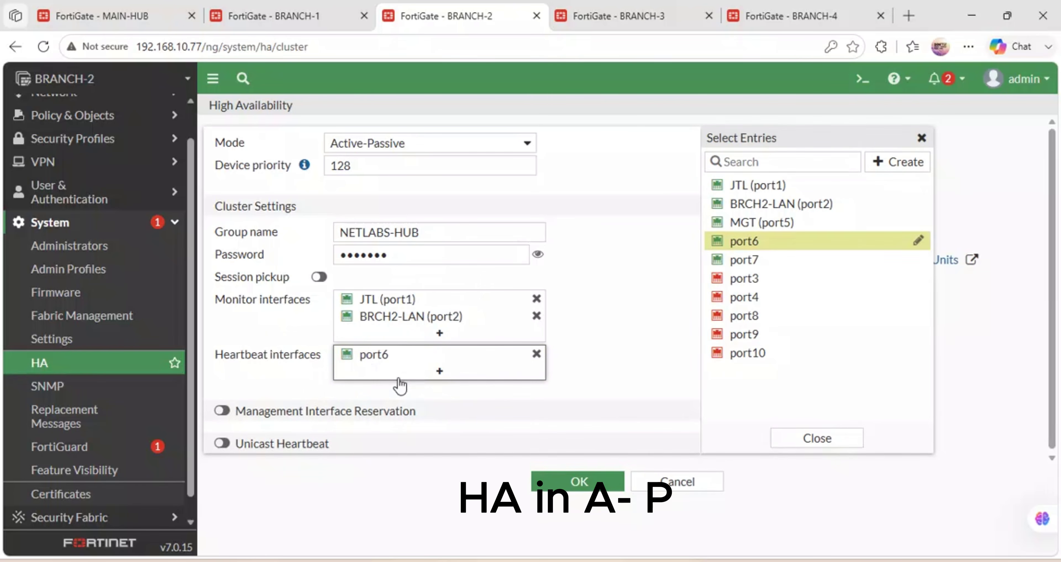
left_click(744, 262)
Turn on management interface reservation and list its available interfaces.
scroll(359, 426, "down", 1)
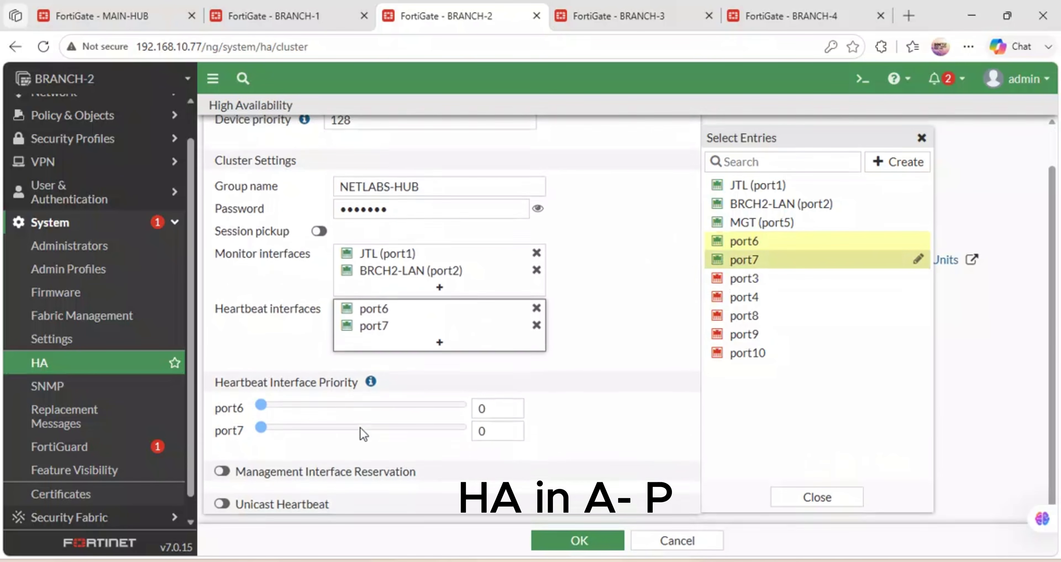
left_click(226, 469)
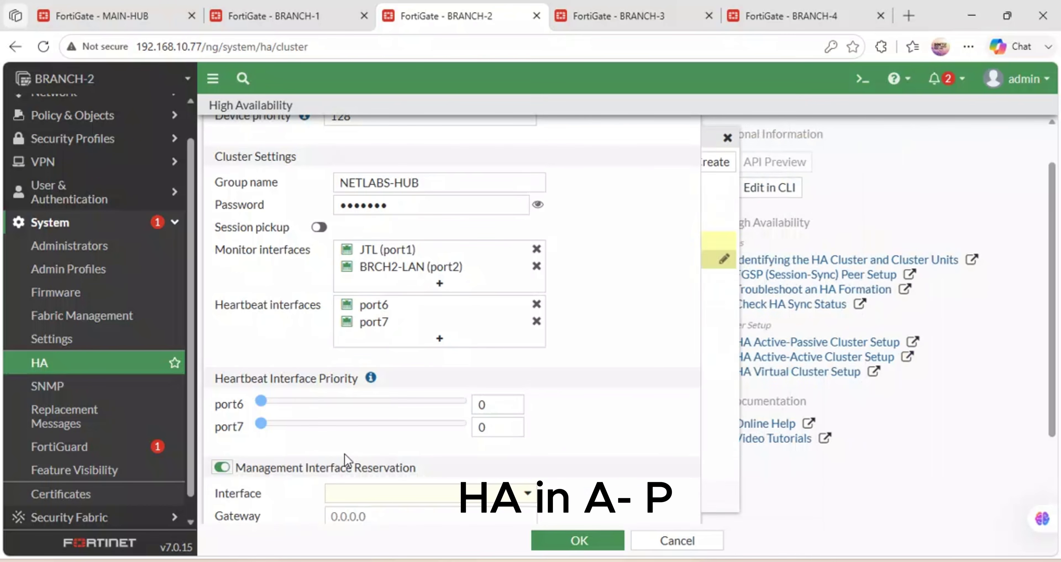
scroll(348, 459, "down", 2)
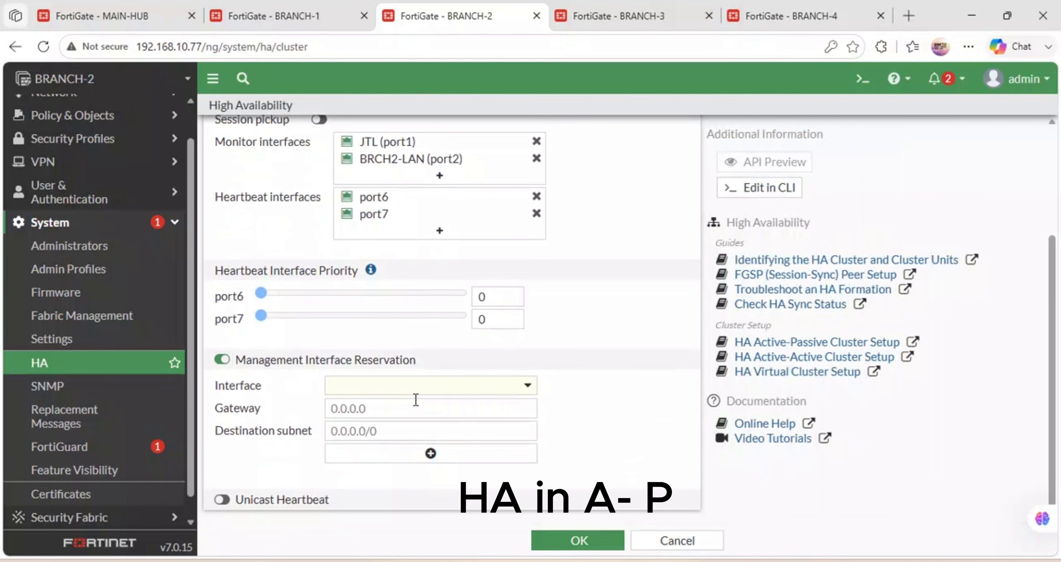
left_click(531, 386)
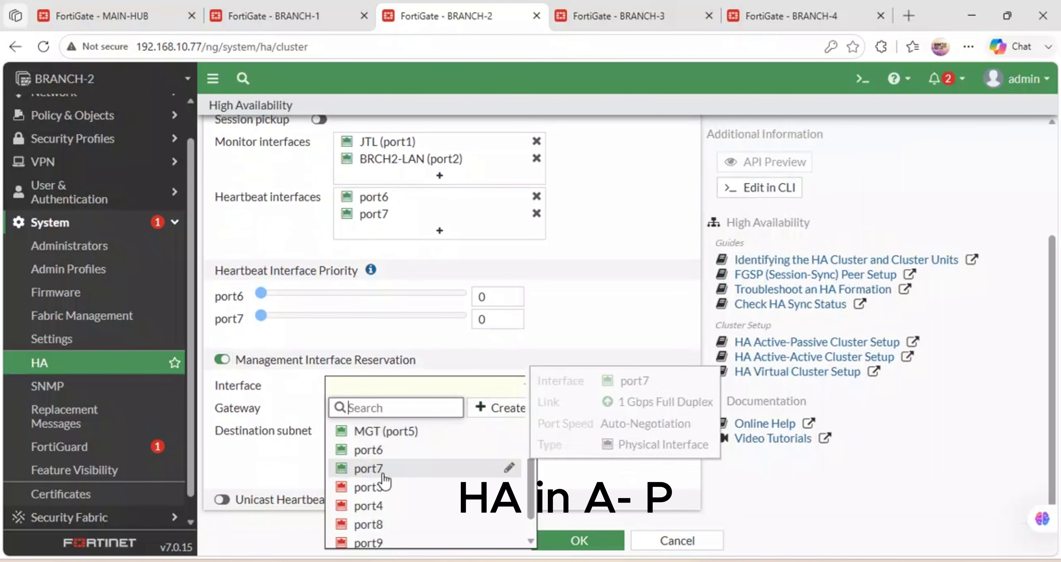
Reserve MGT (port5) with gateway 192.168.10.1 and destination 192.168.10.77, save, then view BRANCH-1.
left_click(387, 431)
left_click(363, 408)
type("192.168.10.1")
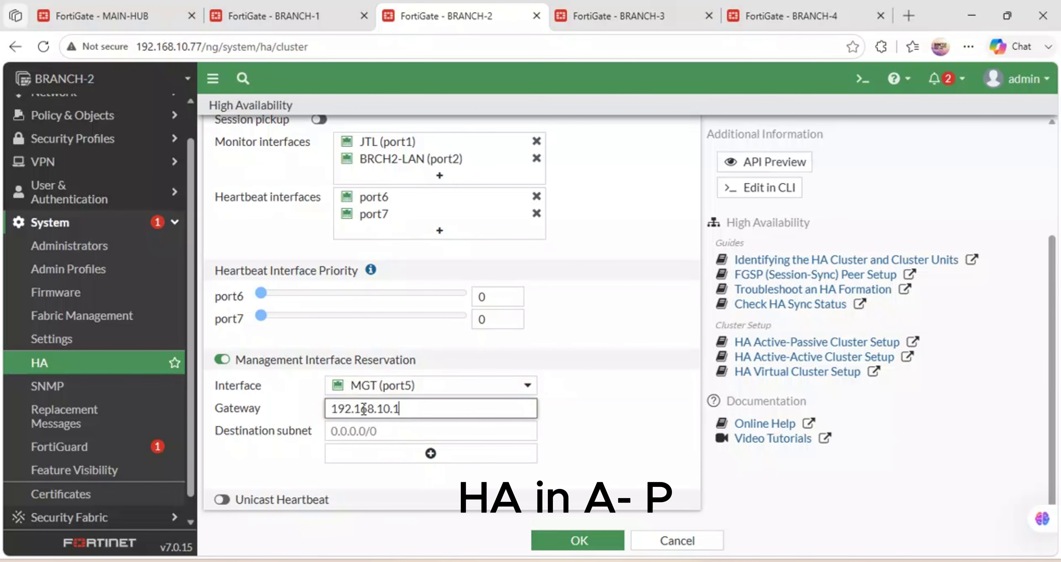
left_click(379, 428)
type("192.168.10.1")
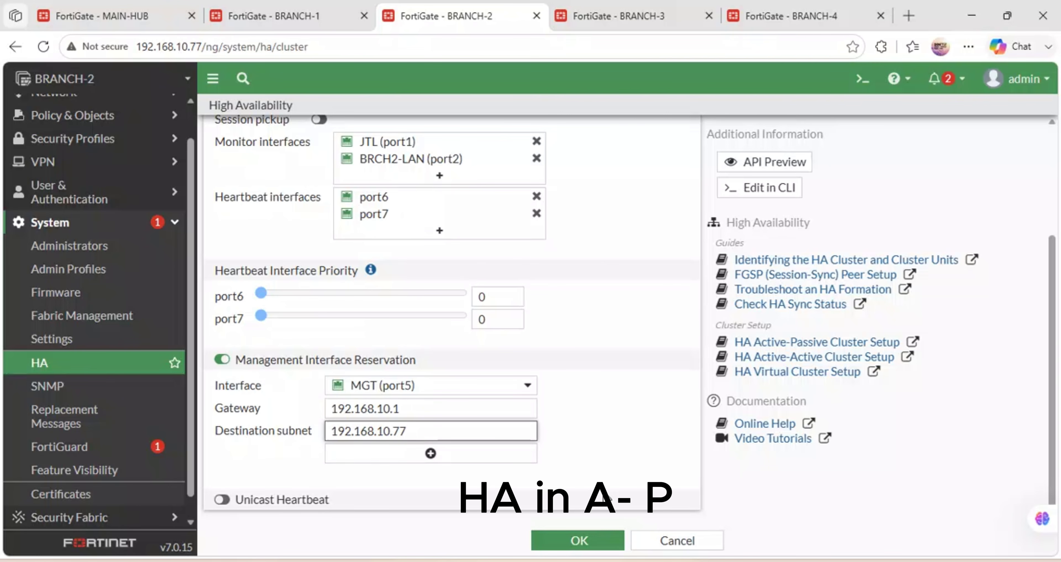
left_click(591, 539)
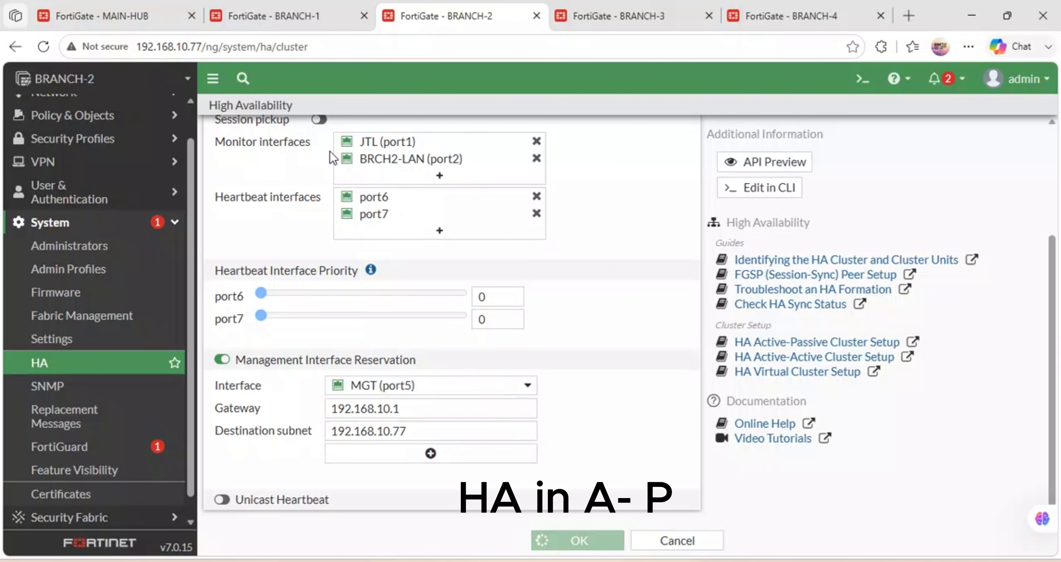
left_click(263, 7)
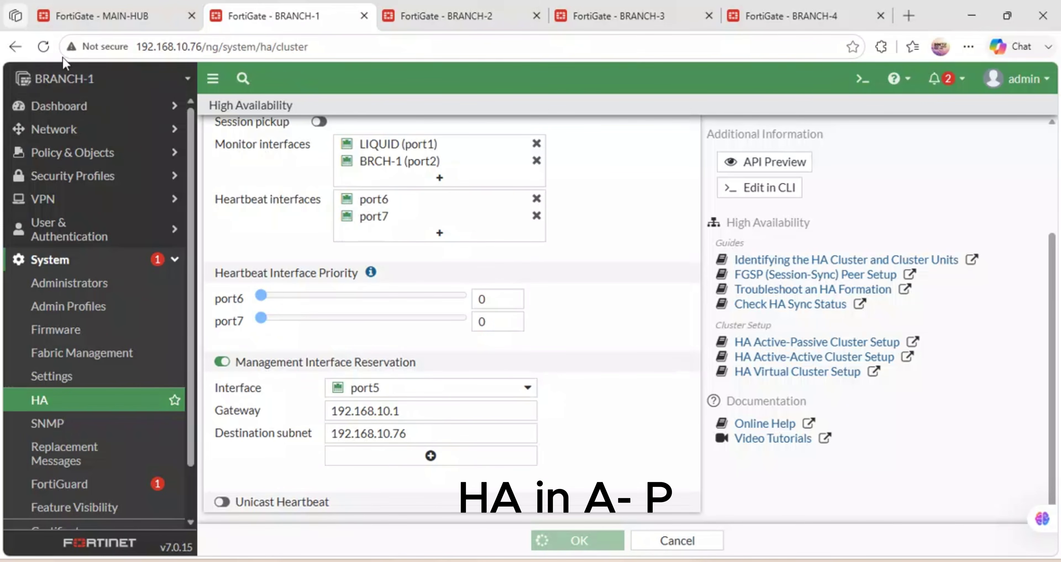
Refresh BRANCH-1's HA page, then go back to BRANCH-2's HA page.
left_click(43, 46)
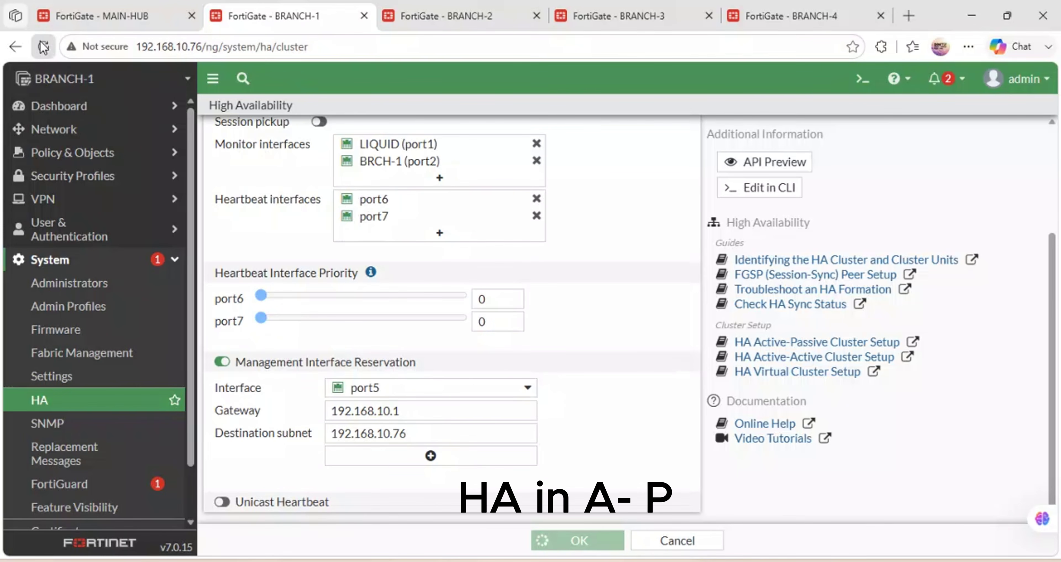
left_click(461, 6)
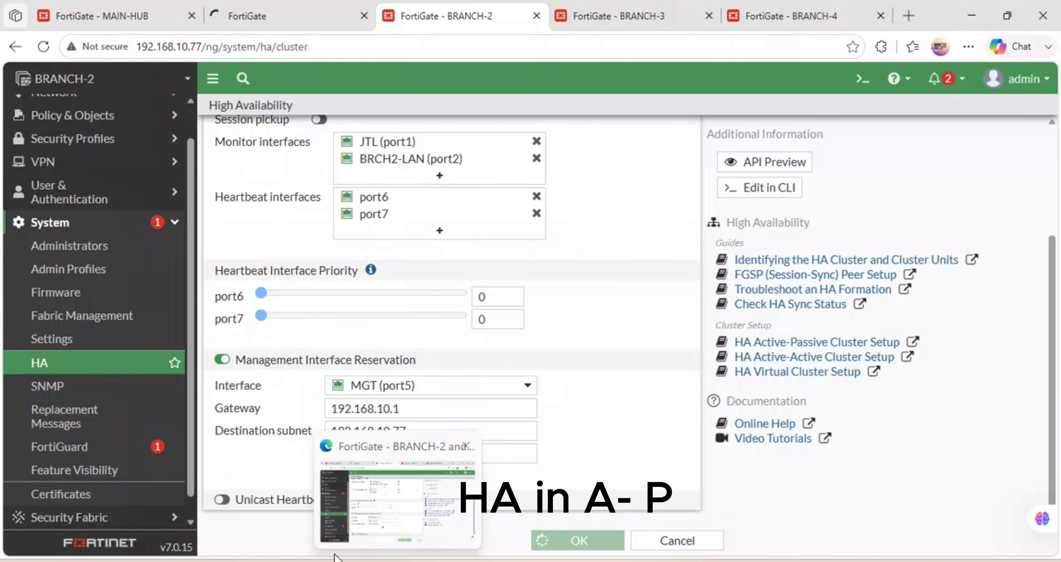
mouse_move(531, 560)
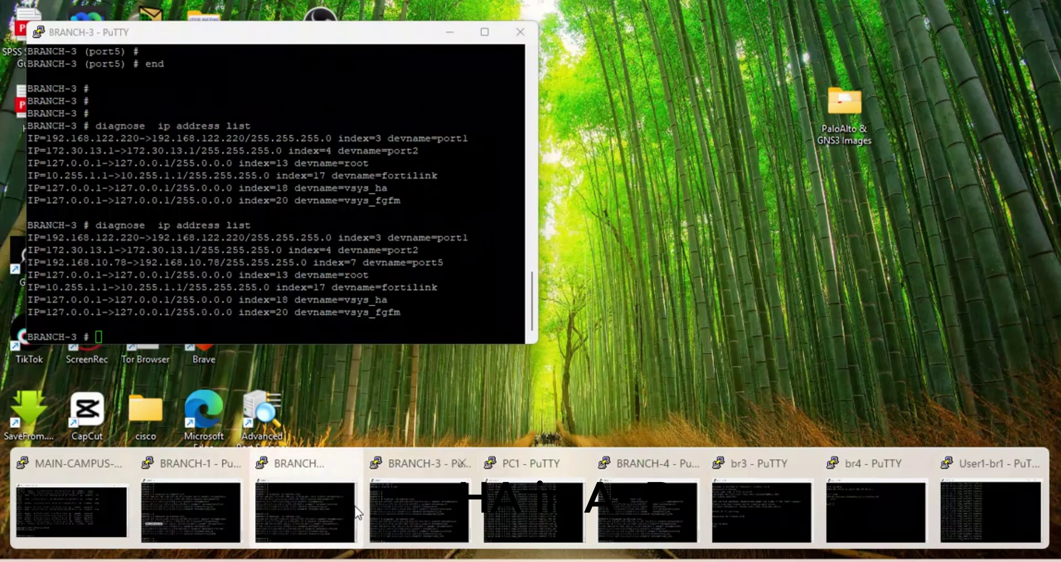
Run execute reboot on BRANCH-2's console, confirm with y, and return to BRANCH-1's HA page.
left_click(307, 510)
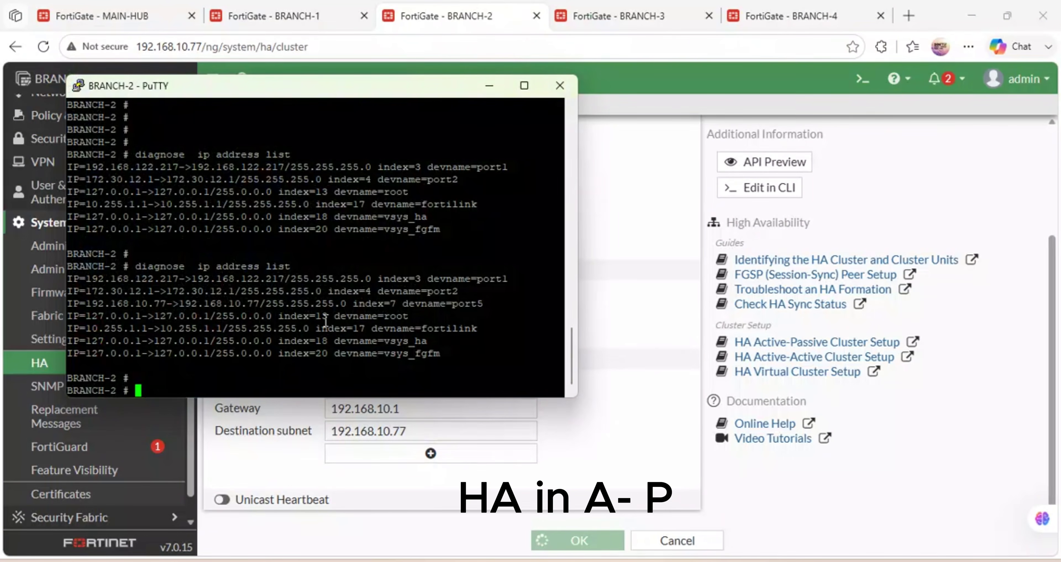
type("exe")
key("Tab")
type("reboot")
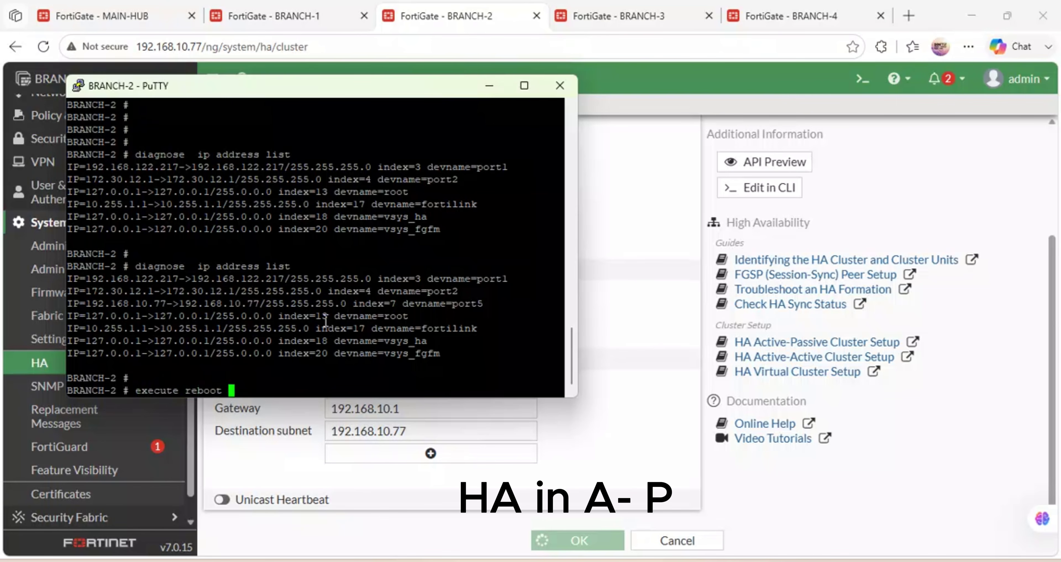
key("Return")
type("y")
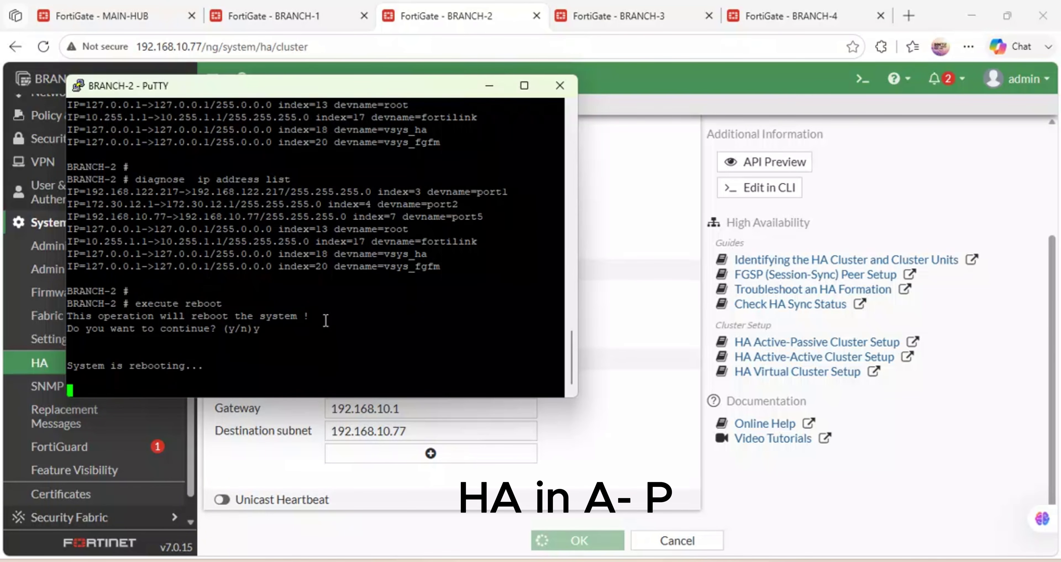
left_click(655, 236)
left_click(288, 16)
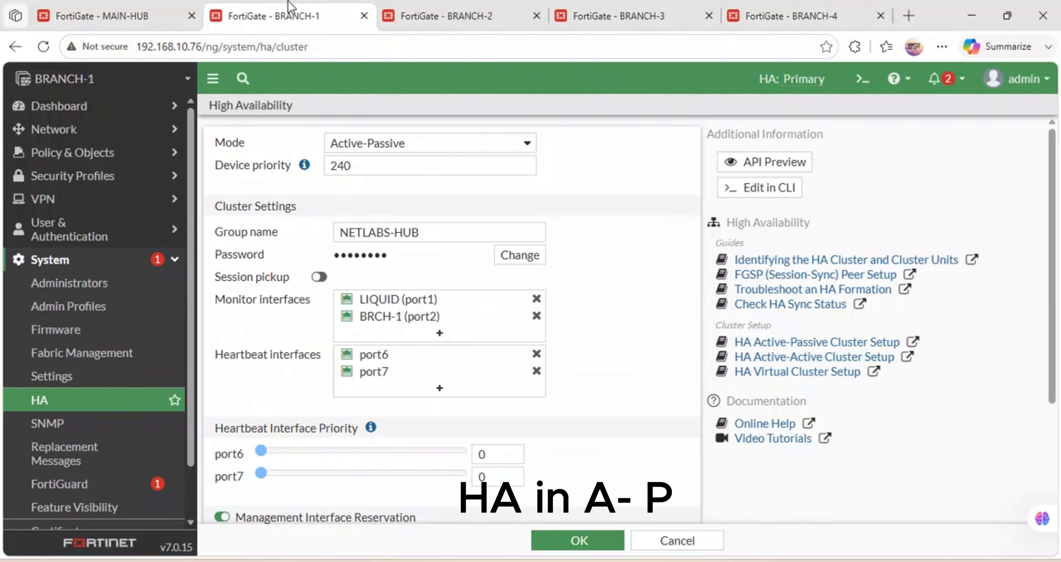
mouse_move(655, 501)
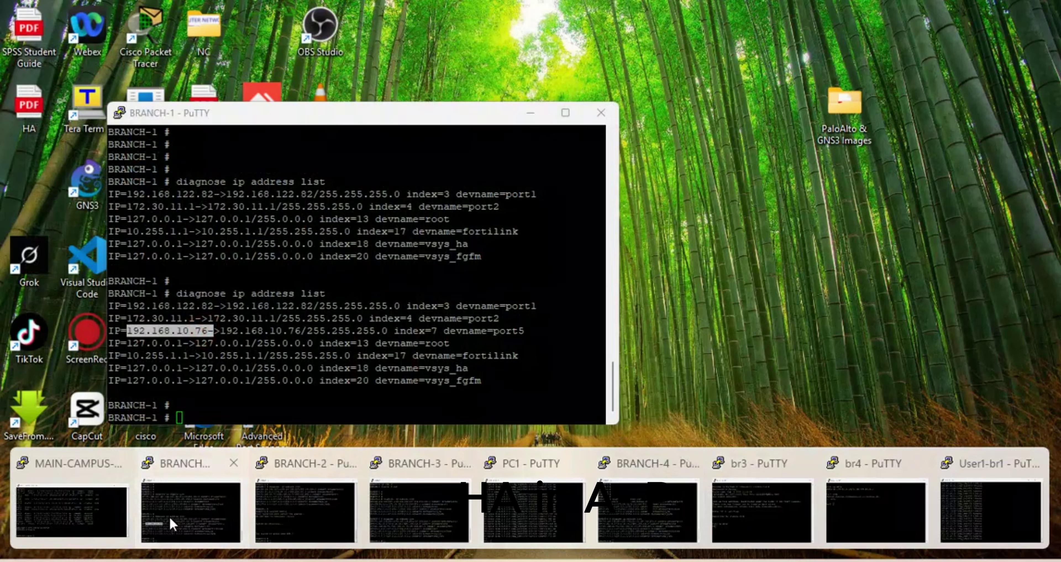
Run execute reboot on BRANCH-1's console, declining once, then rerunning and confirming with y.
left_click(171, 521)
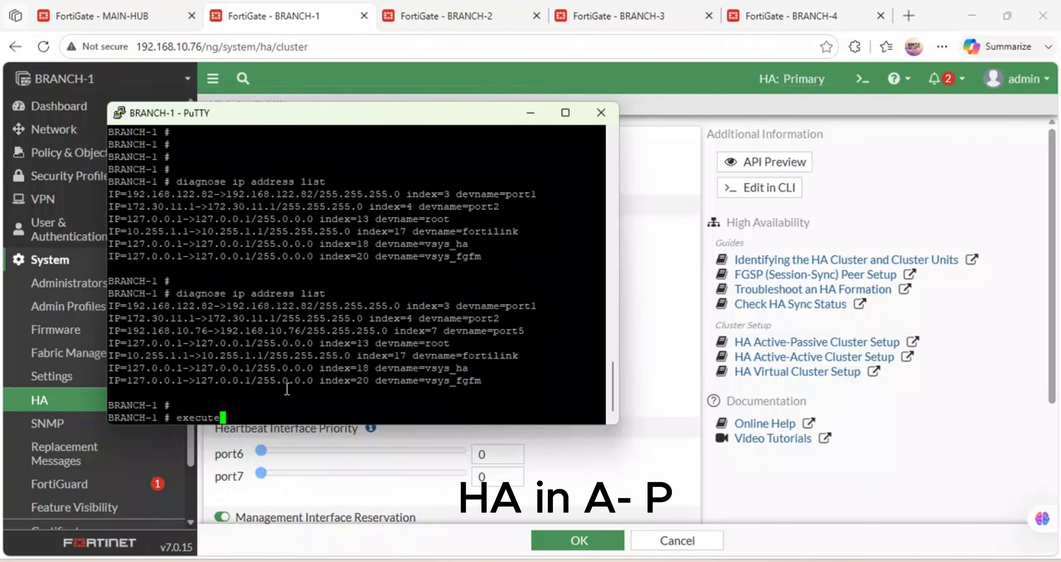
key("Return")
key("n")
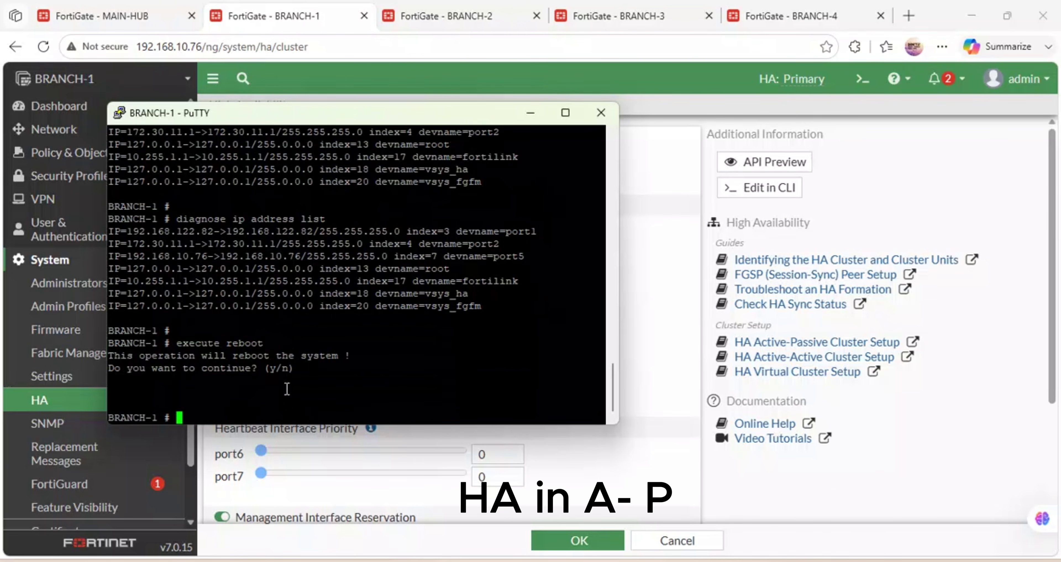
key("Up")
key("Return")
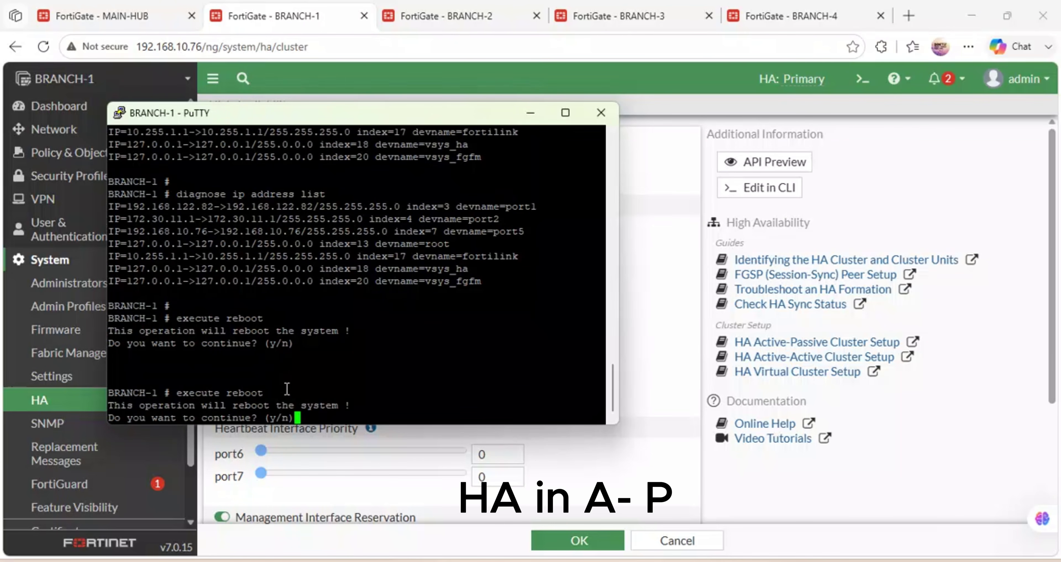
type("y")
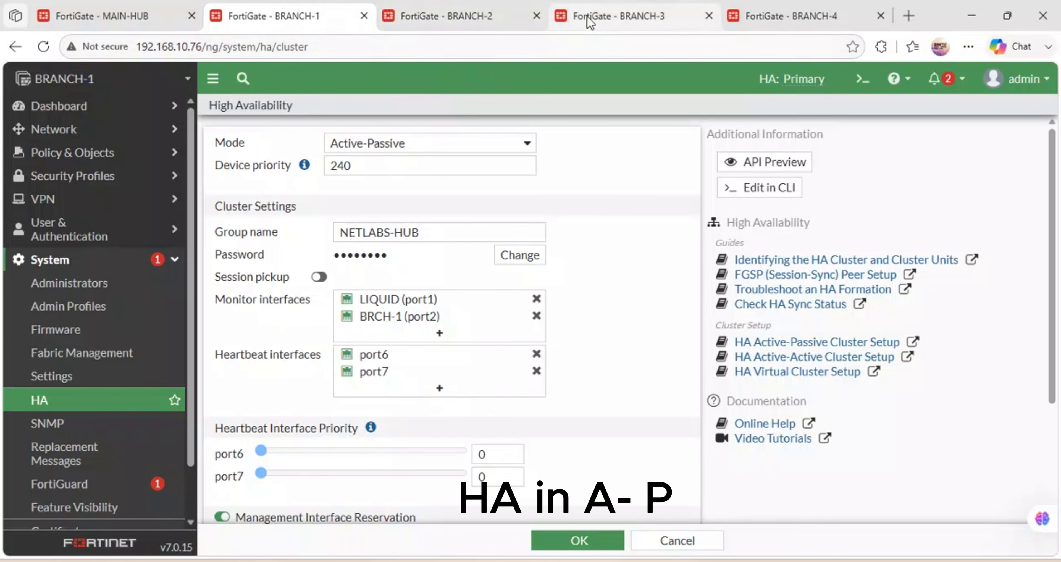
On BRANCH-3, open the VPN event log under Log & Report > Events.
left_click(612, 5)
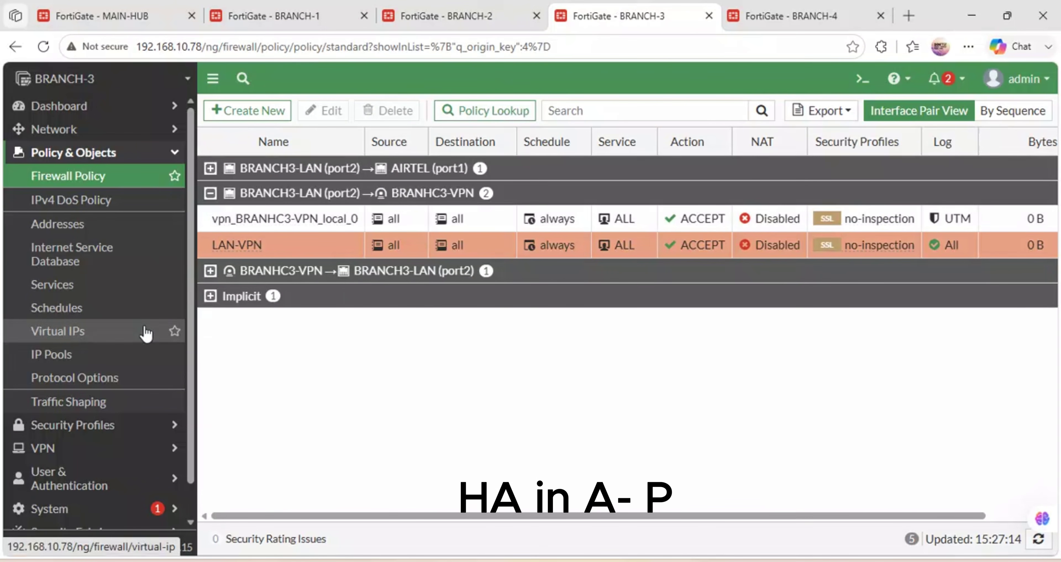
scroll(71, 403, "down", 1)
scroll(58, 433, "up", 1)
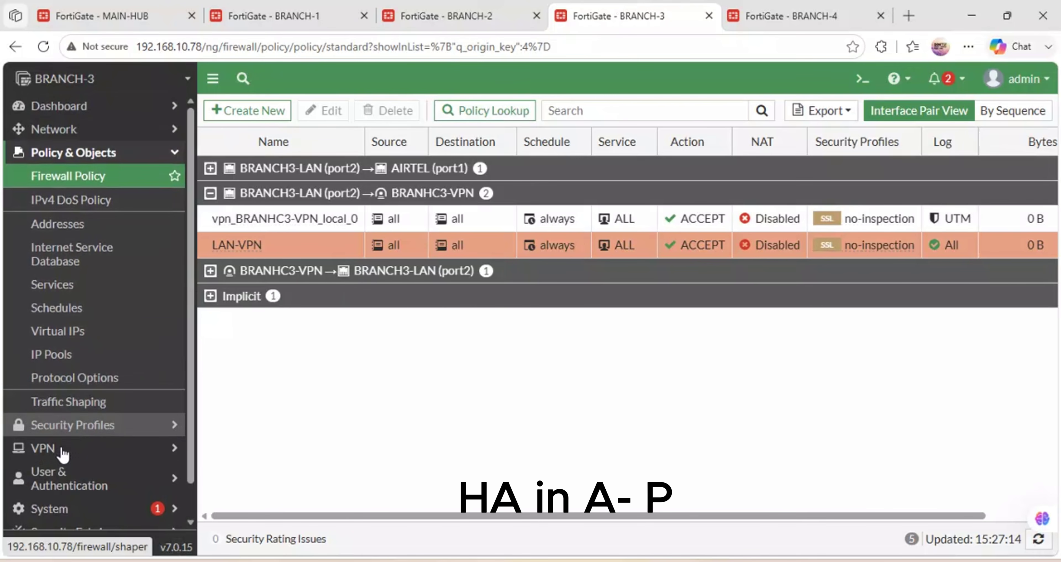
scroll(77, 511, "down", 1)
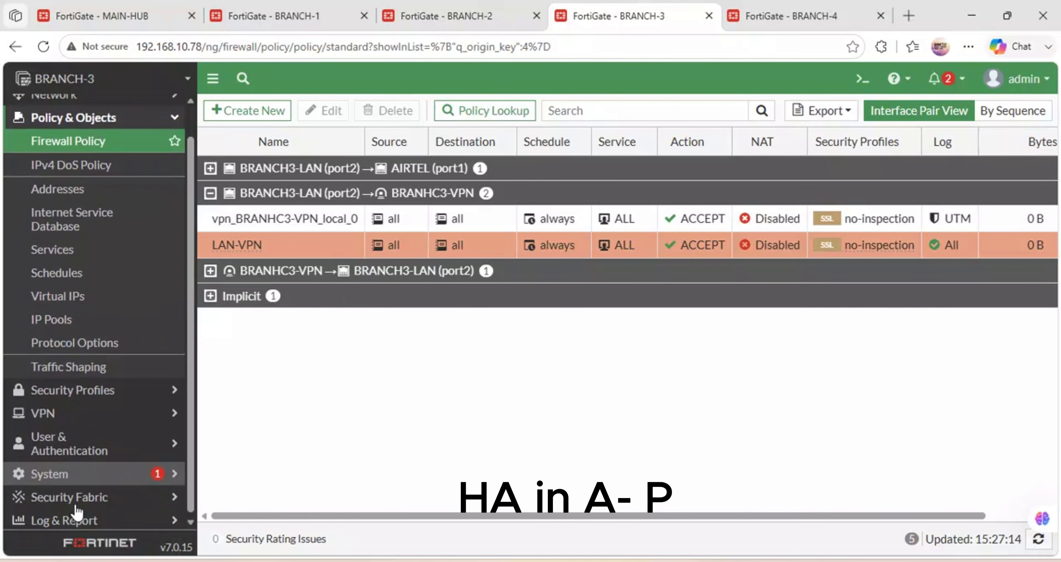
left_click(135, 525)
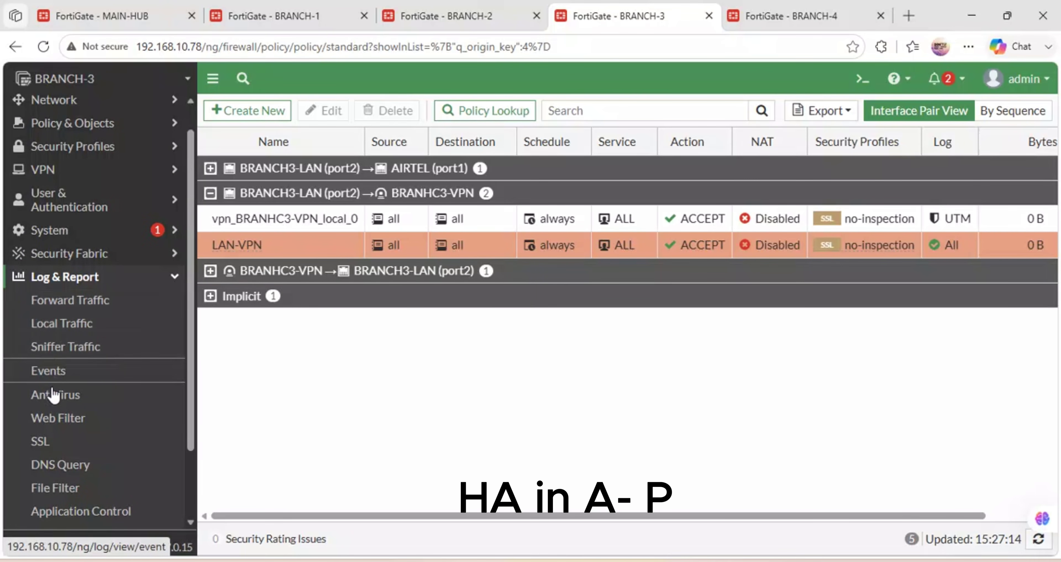
left_click(48, 371)
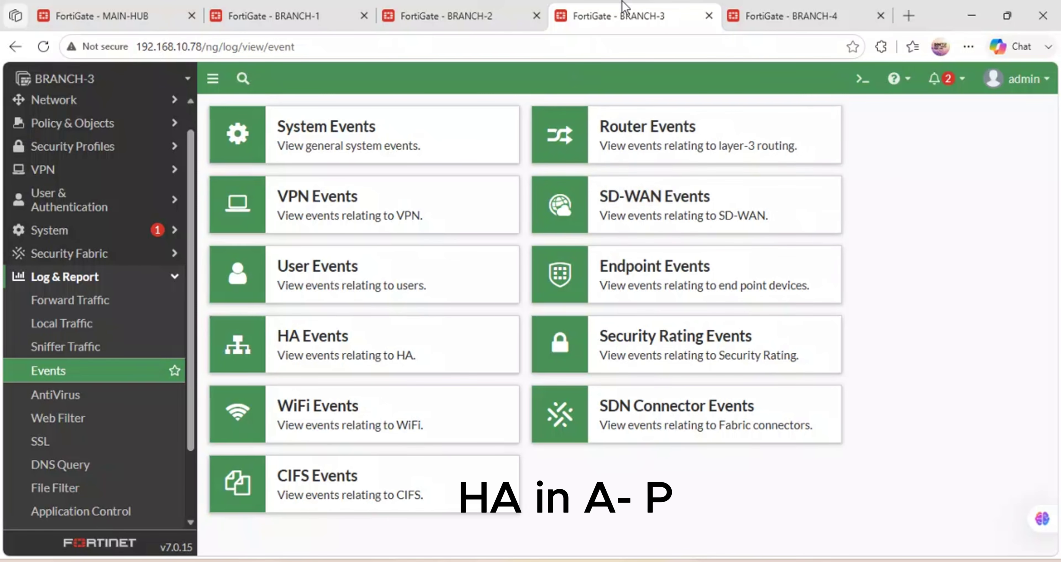
left_click(351, 202)
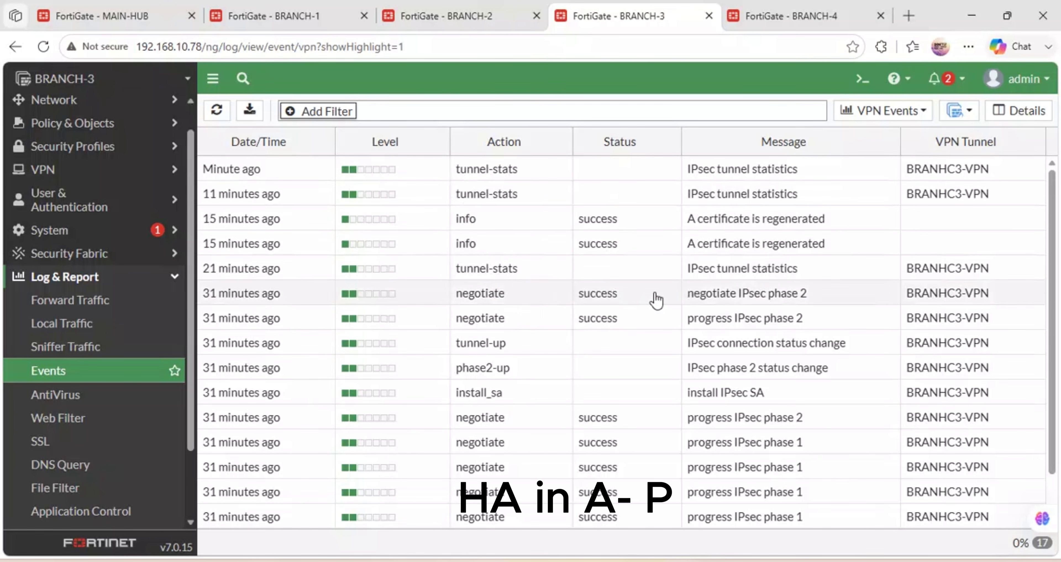
Refresh BRANCH-3's VPN event log twice to show a recent tunnel-stats entry, then go to BRANCH-4.
scroll(656, 300, "down", 2)
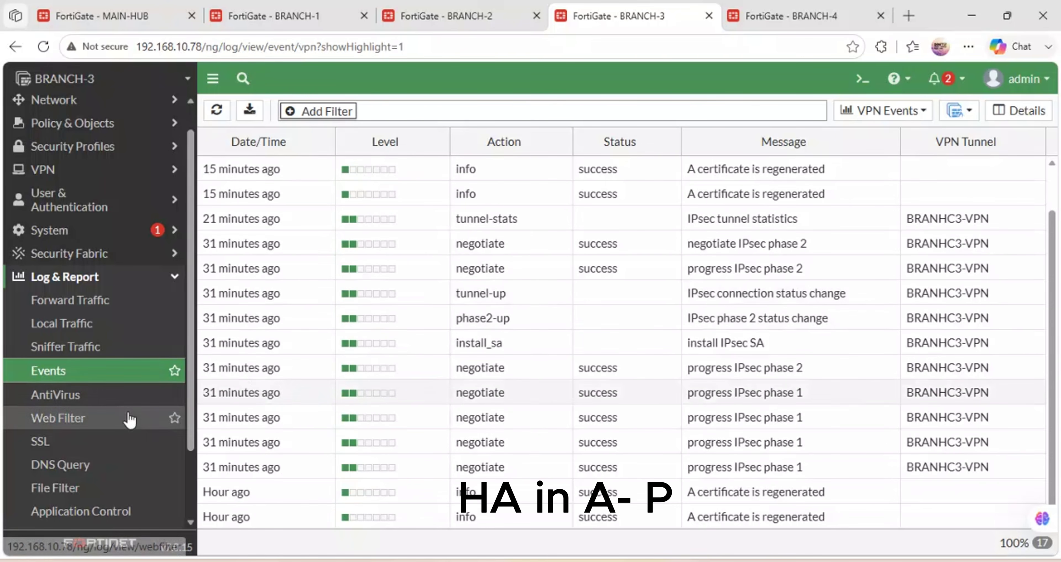
left_click(223, 117)
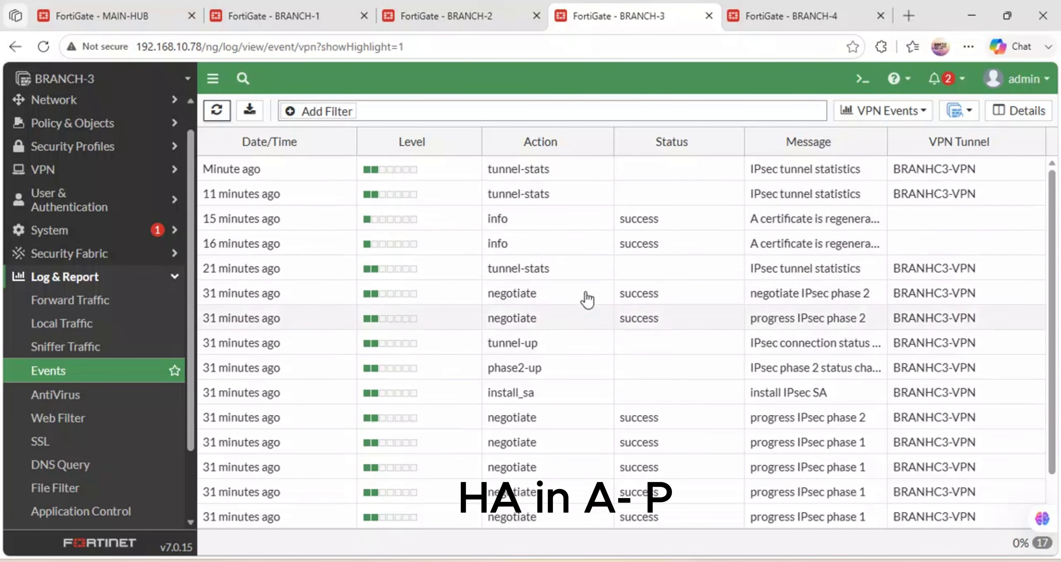
left_click(217, 110)
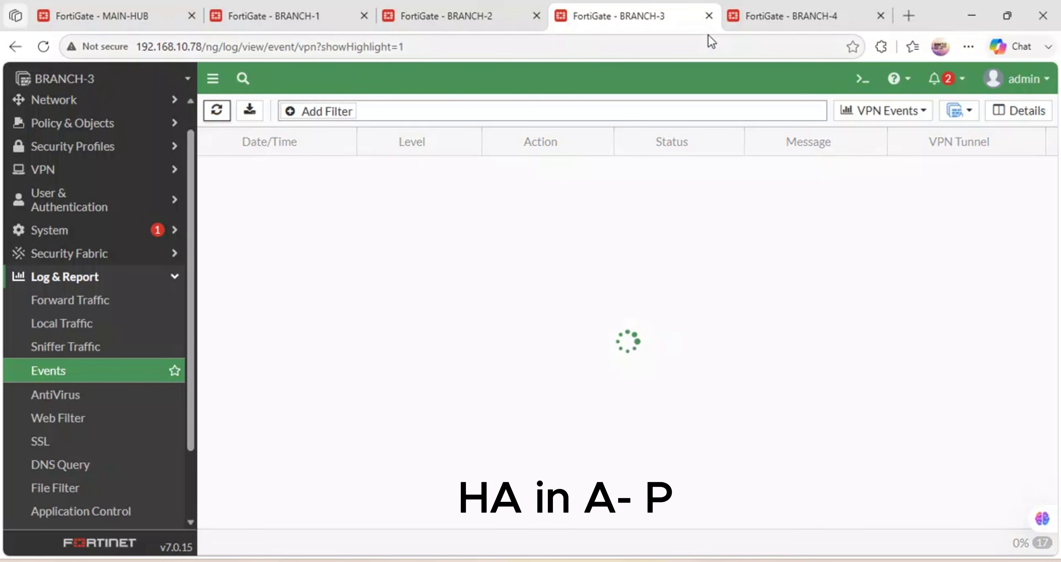
left_click(762, 14)
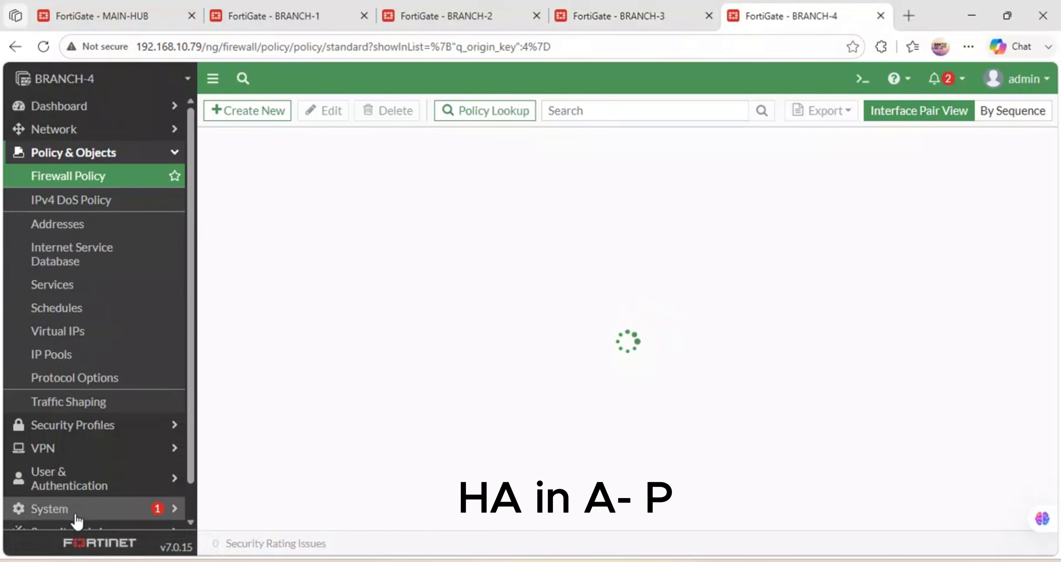
View BRANCH-4's VPN event log with its tunnel-down entries, then switch to the MAIN-HUB firewall.
scroll(76, 520, "down", 1)
left_click(83, 515)
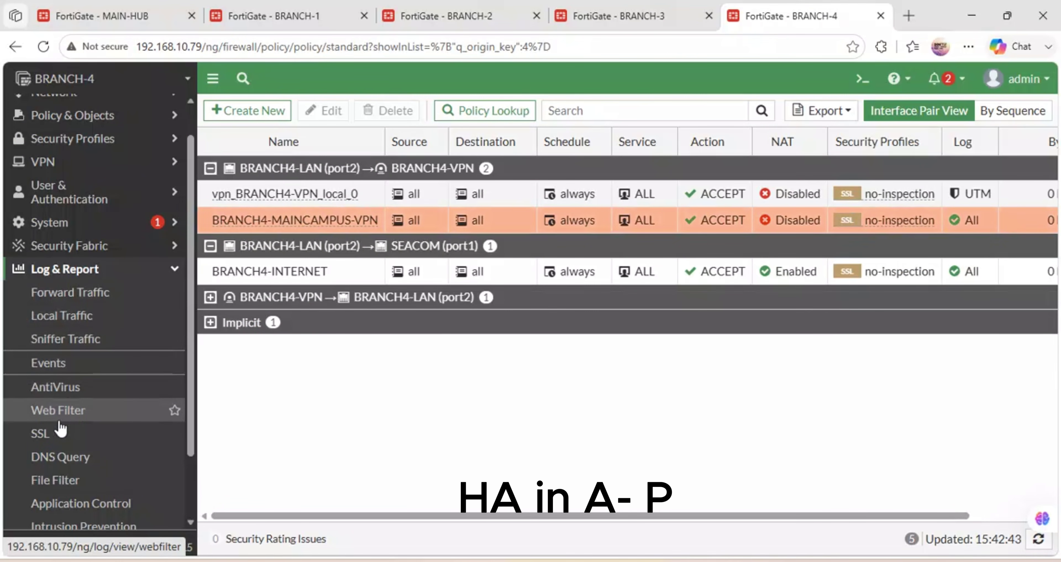
left_click(57, 368)
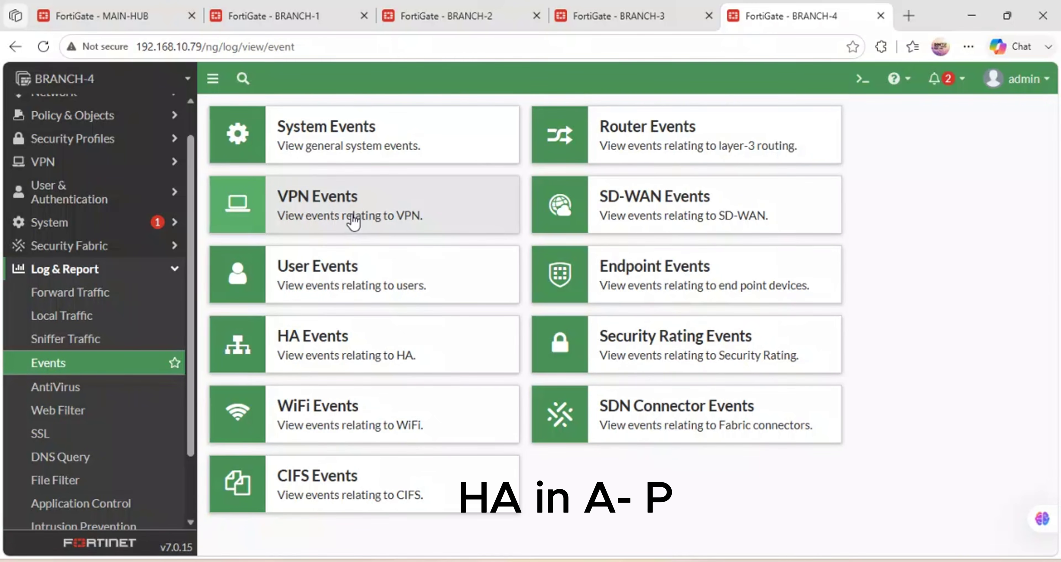
left_click(347, 212)
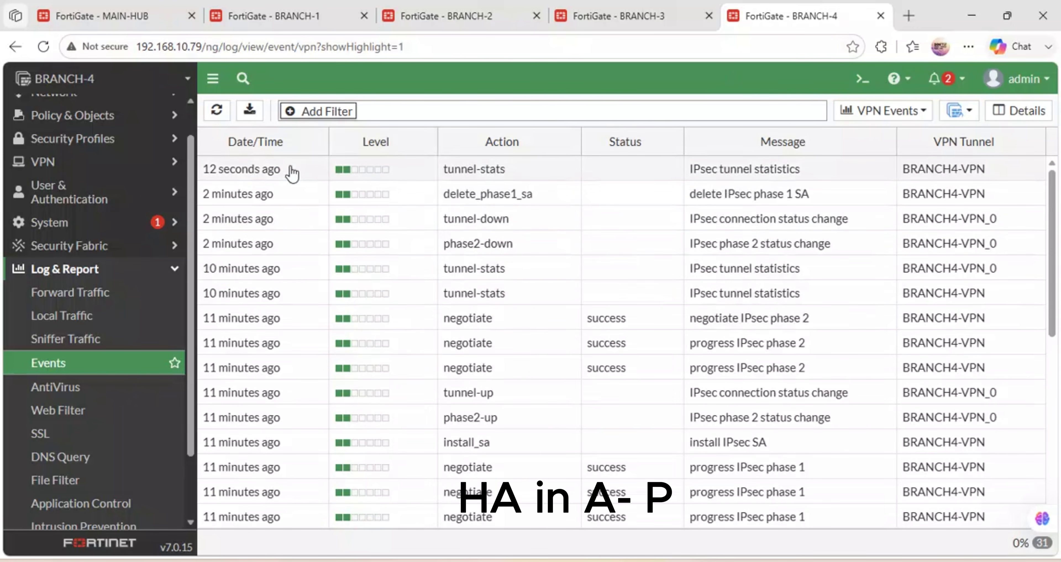
left_click(134, 5)
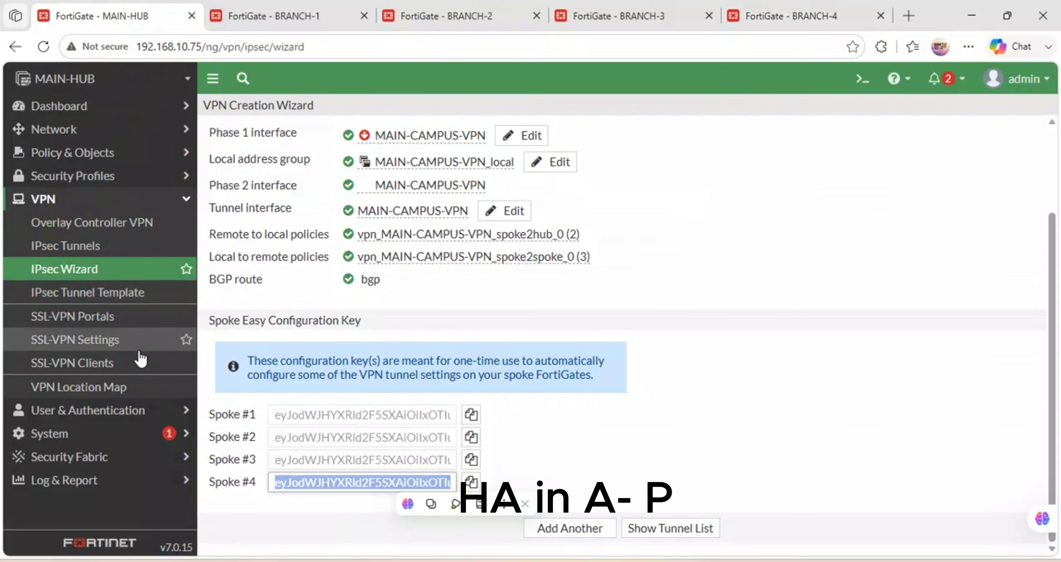
Open MAIN-HUB's VPN event log via Log & Report > Events > VPN Events.
left_click(96, 479)
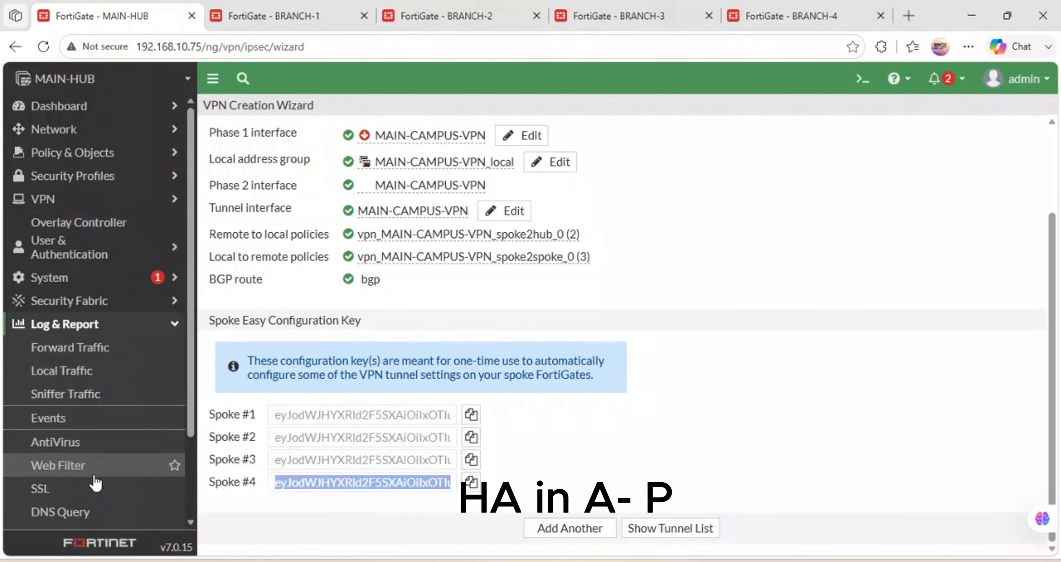
left_click(95, 483)
left_click(85, 404)
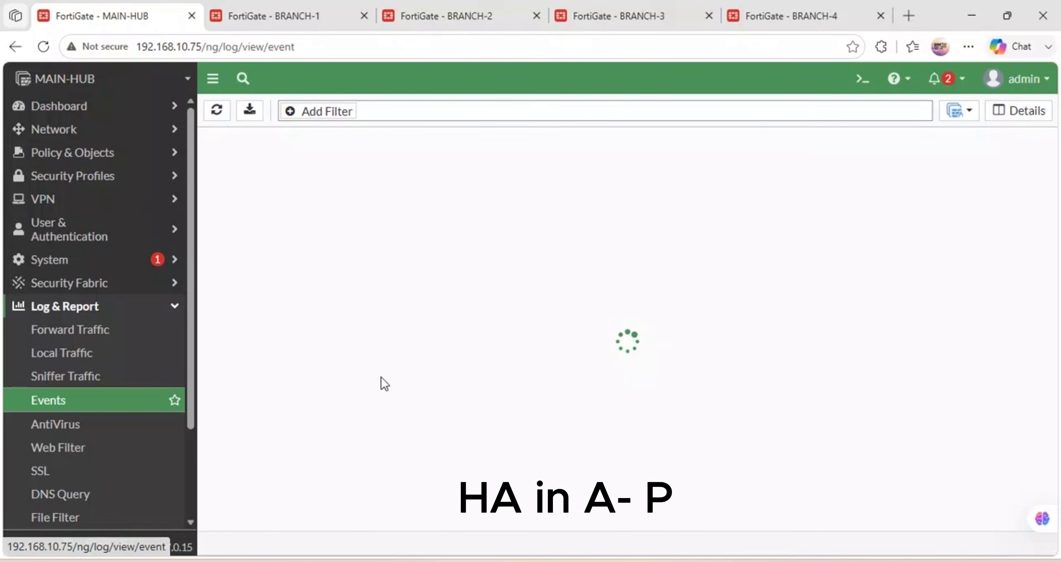
left_click(356, 216)
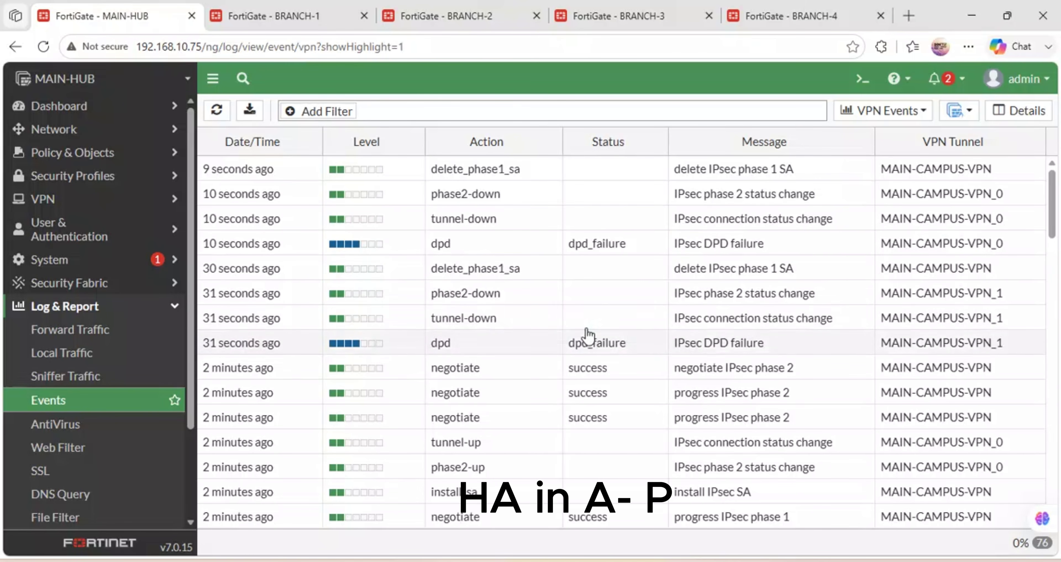
Glance at BRANCH-1's and BRANCH-2's HA pages, then return to MAIN-HUB's VPN log.
left_click(297, 17)
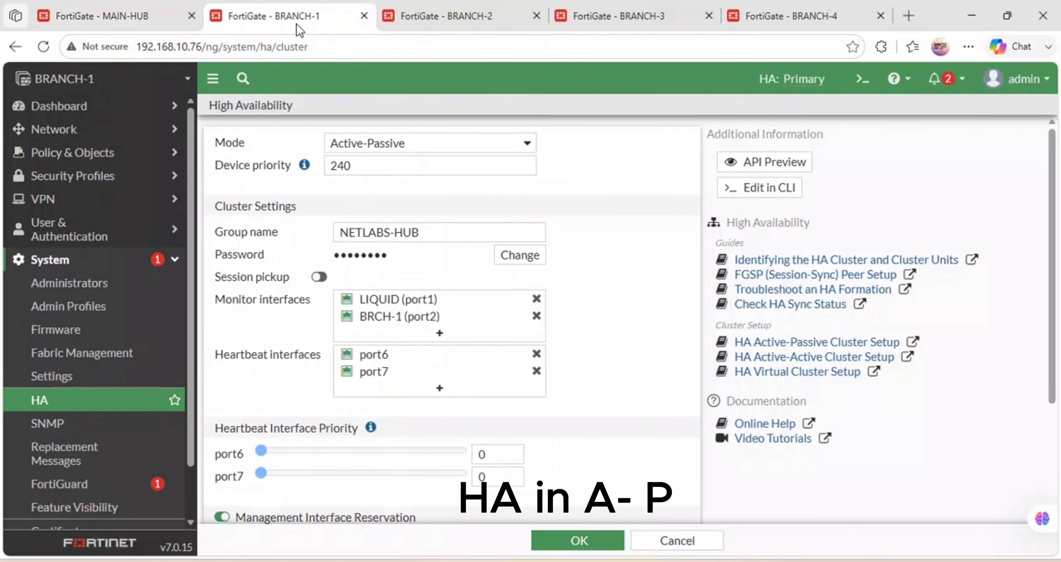
left_click(473, 7)
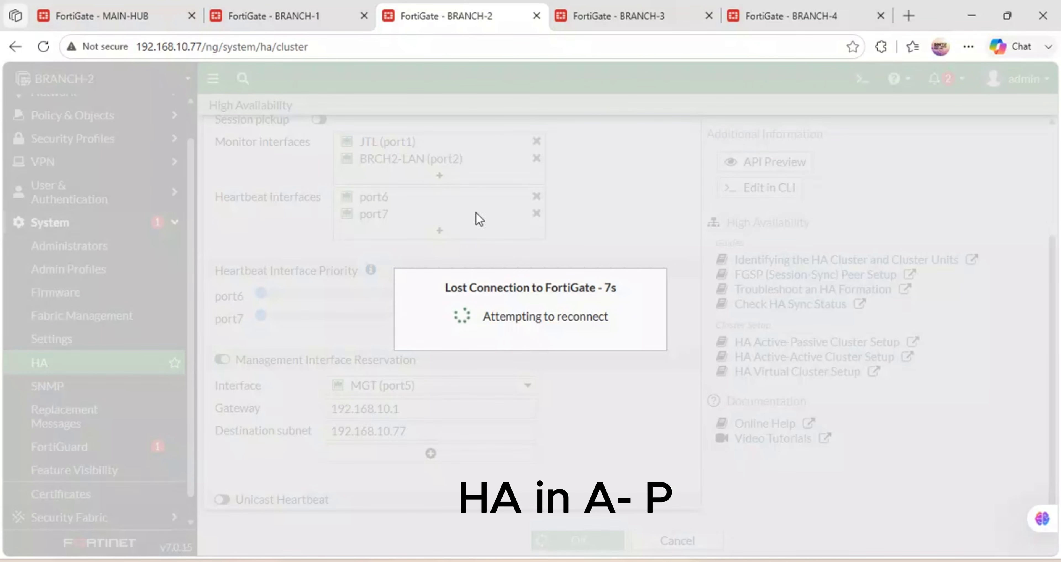
left_click(144, 8)
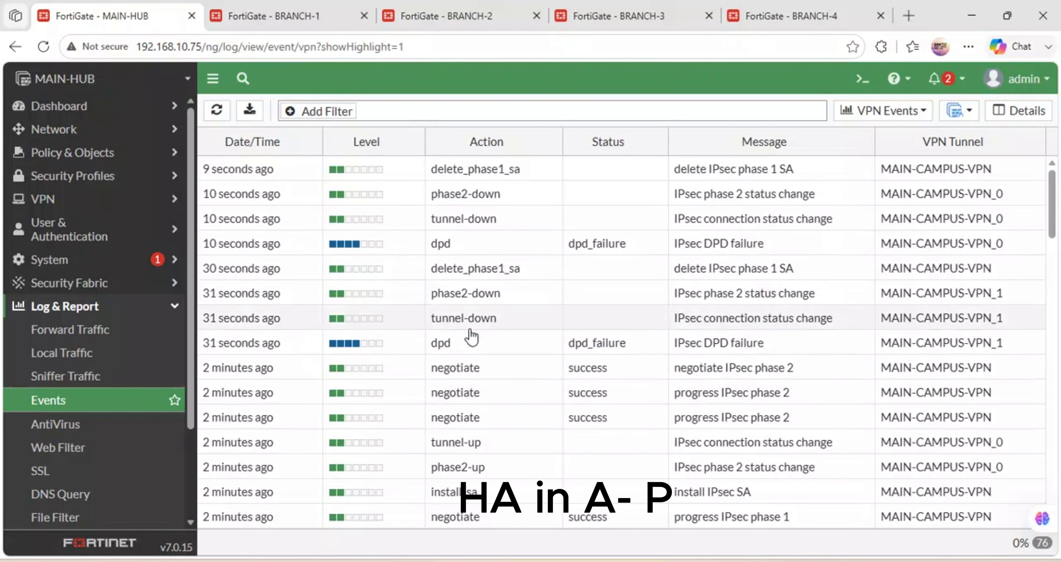
Open MAIN-HUB's SD-WAN event log with link failover entries, then switch to the GNS3 topology.
left_click(95, 406)
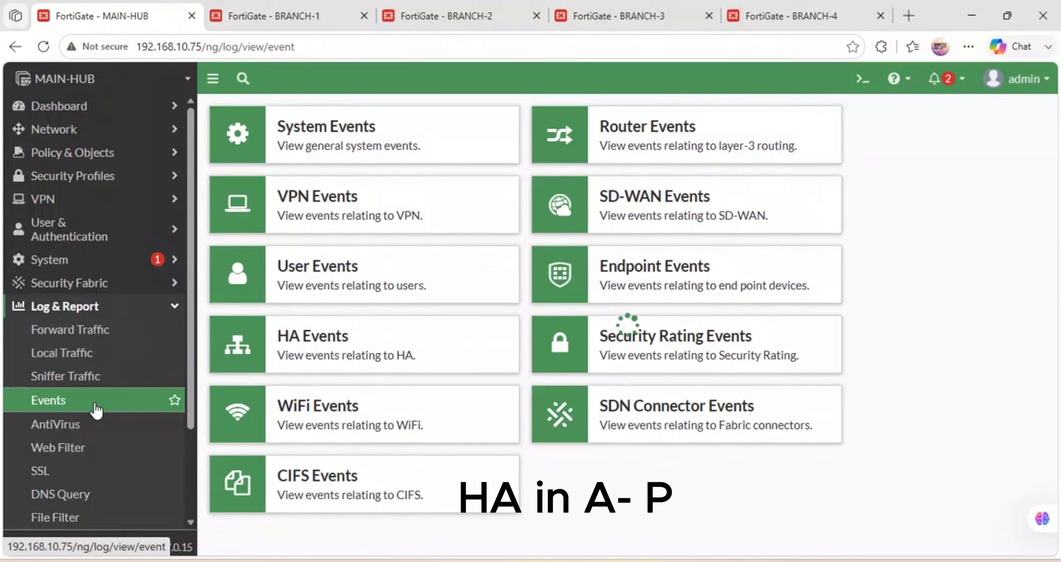
left_click(670, 199)
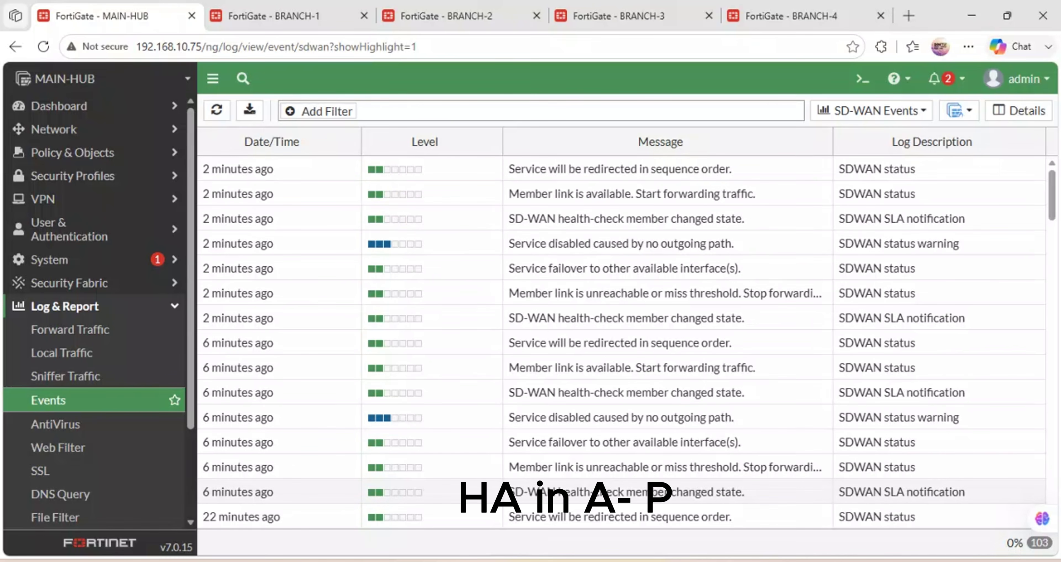
key("alt+Tab")
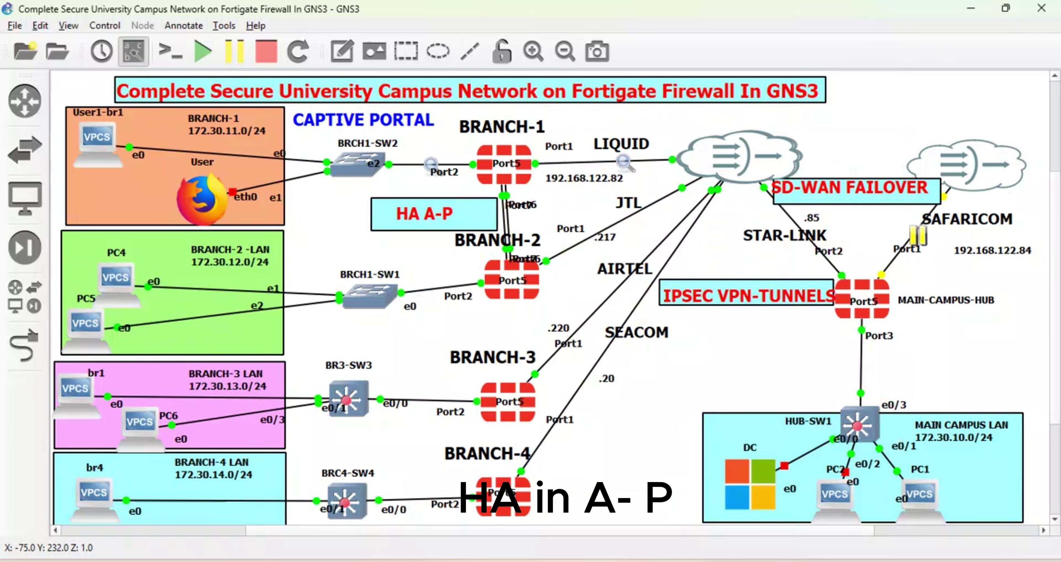
Switch from GNS3 back to MAIN-HUB's SD-WAN event log in the browser.
left_click(398, 514)
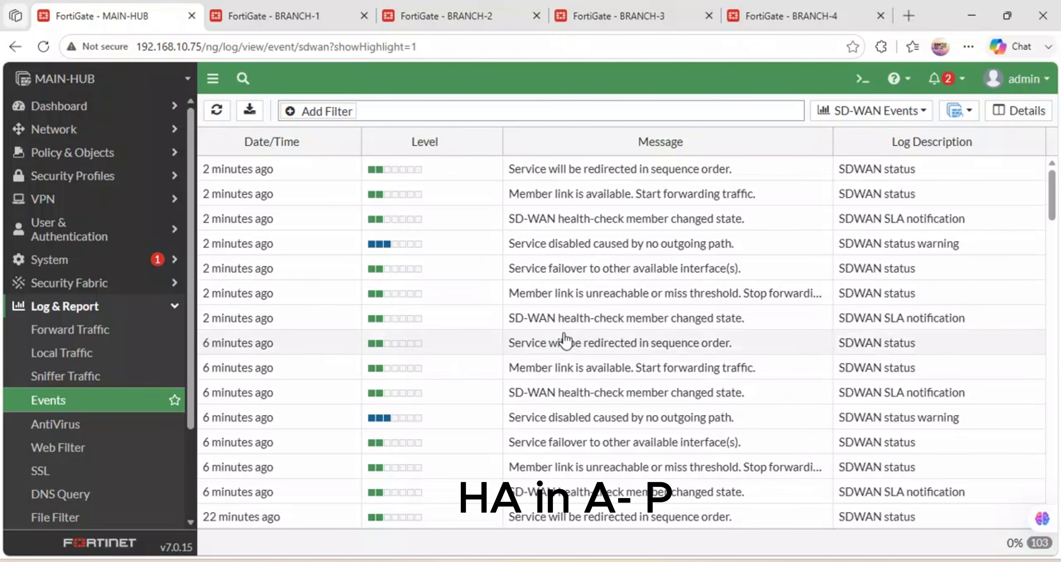
Refresh MAIN-HUB's SD-WAN event log to show the latest failover and recovery entries.
scroll(887, 255, "down", 5)
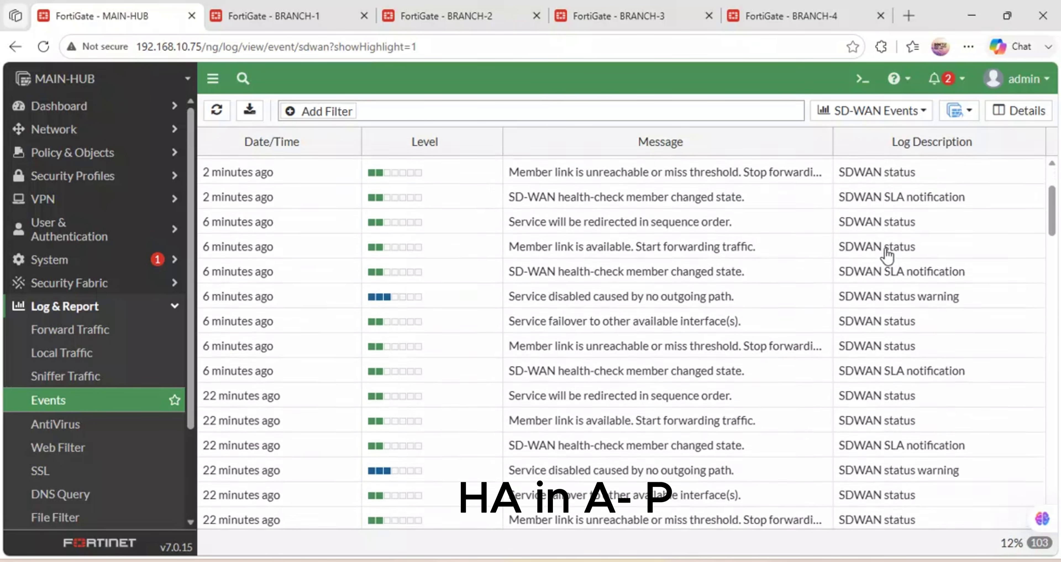
scroll(888, 255, "up", 5)
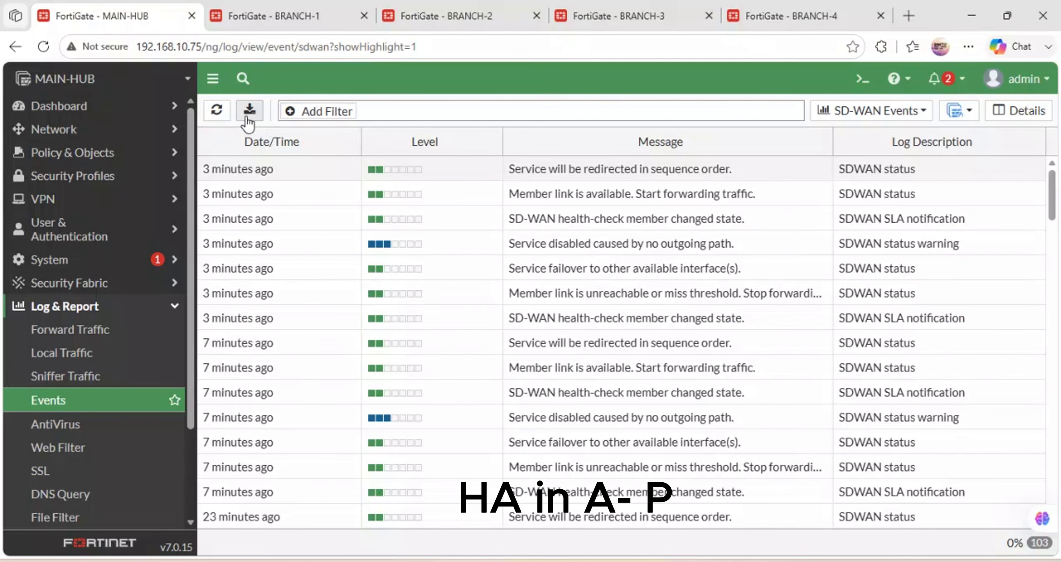
left_click(218, 111)
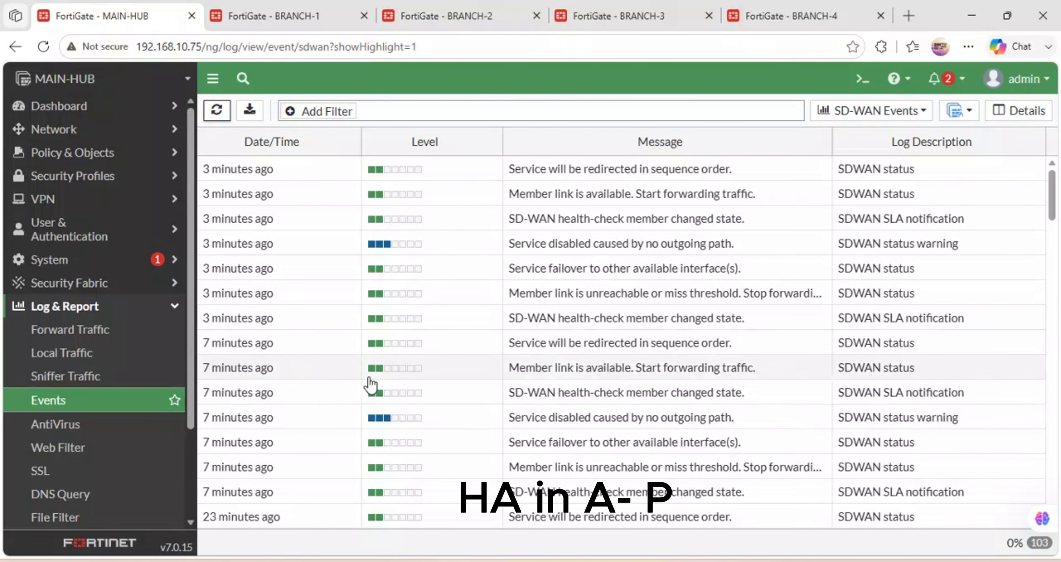
scroll(371, 385, "down", 5)
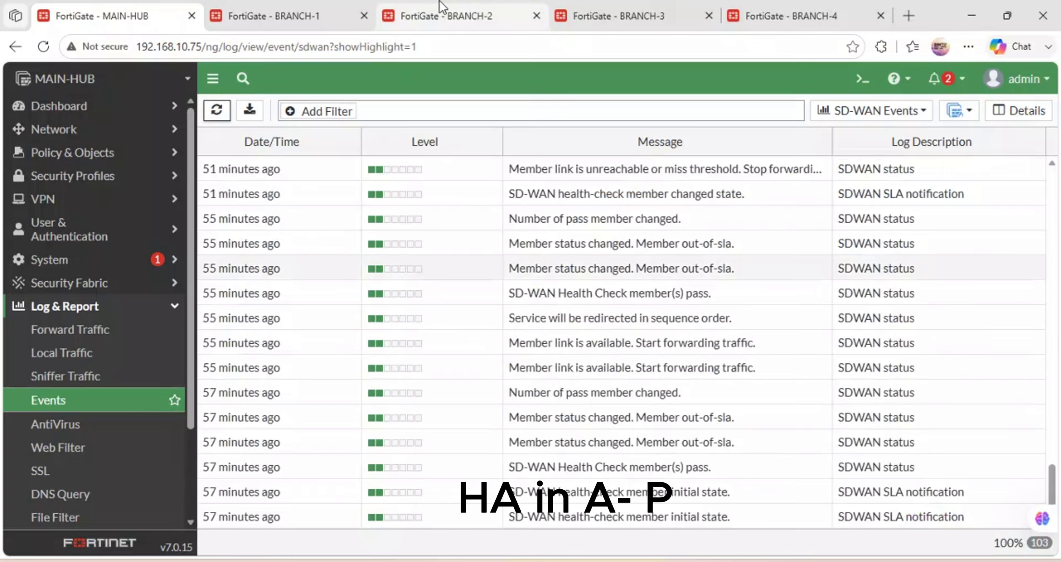
Check BRANCH-2 and BRANCH-3, ending on BRANCH-4's VPN event log with BRANCH4-VPN_0 tunnel-down events.
left_click(443, 8)
left_click(632, 8)
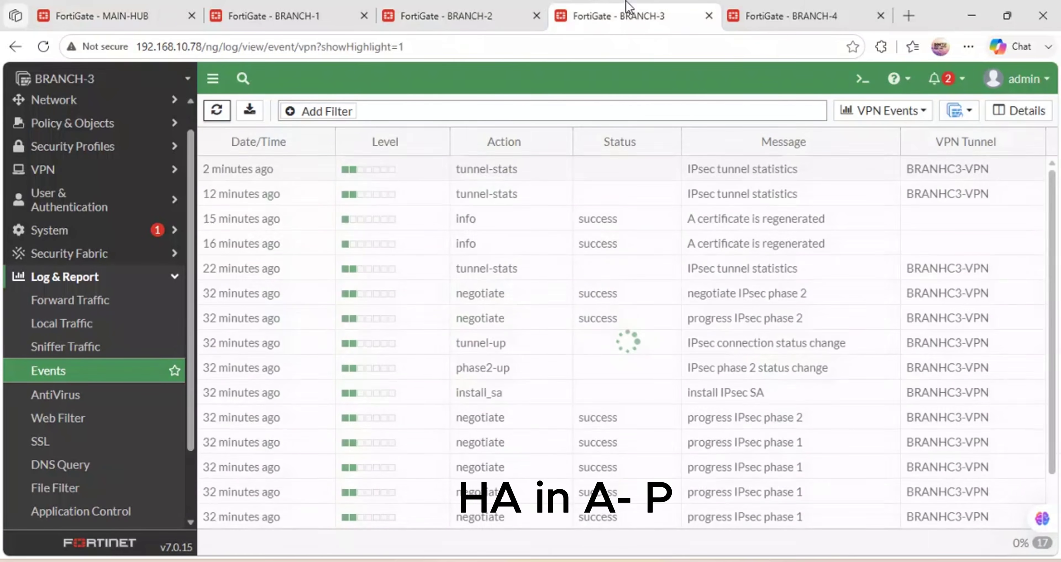
left_click(794, 7)
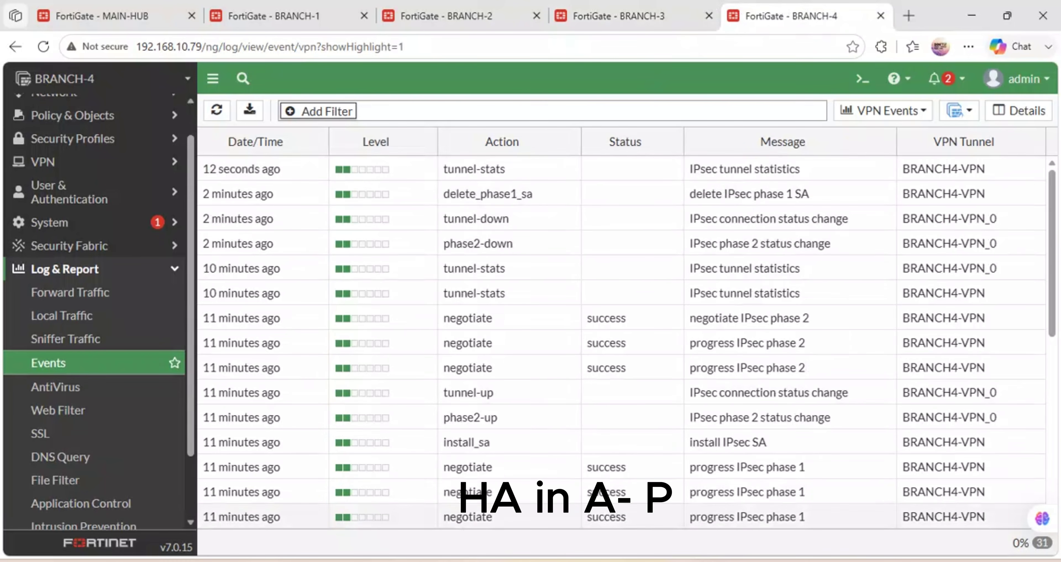
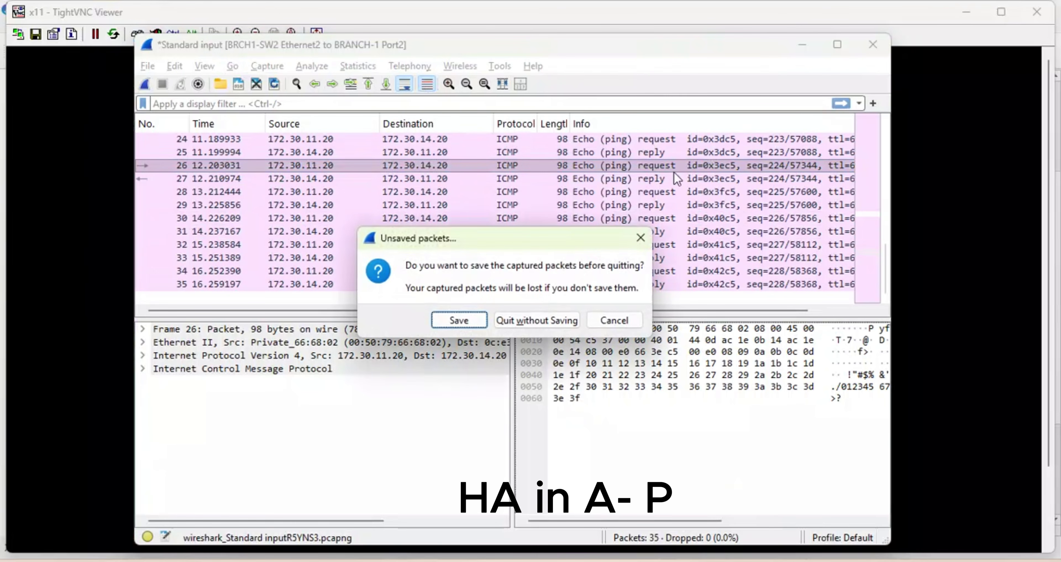
Discard the unsaved Wireshark ICMP ping capture and close Wireshark.
left_click(537, 319)
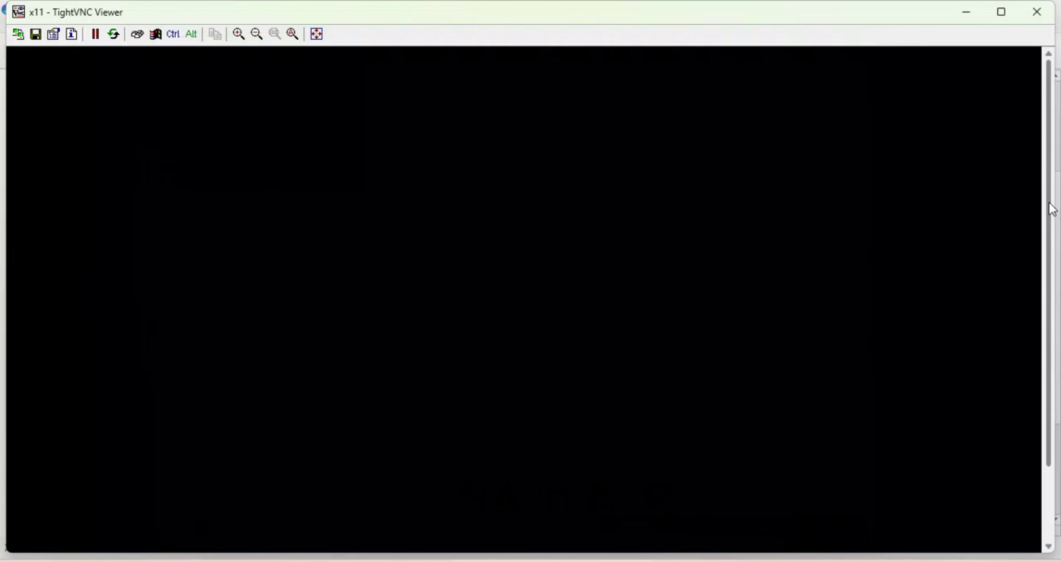
Launch LXTerminal from the remote desktop's taskbar menu to get a root shell prompt.
left_click_drag(1048, 208, 1039, 386)
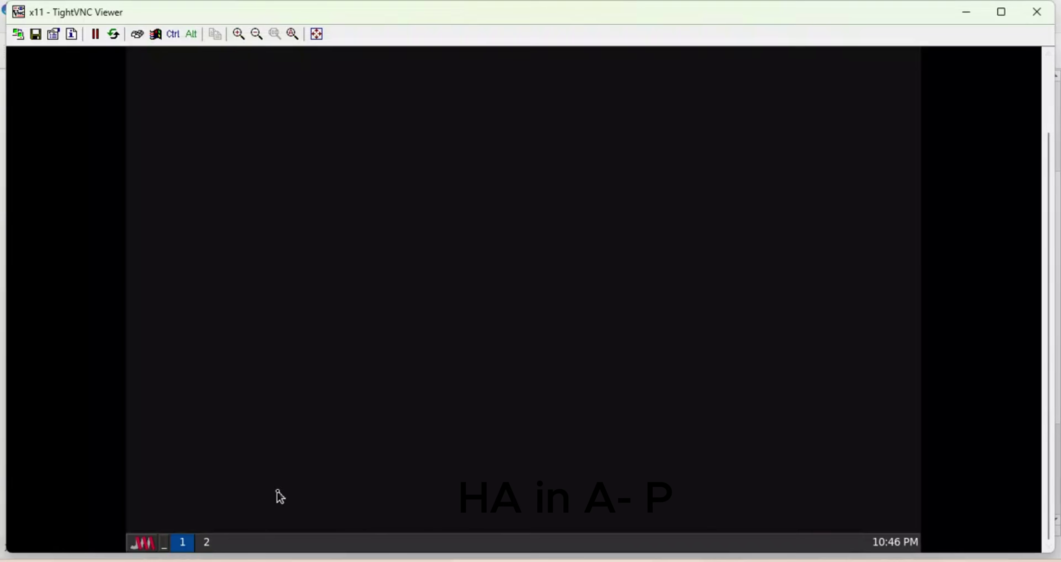
left_click(145, 542)
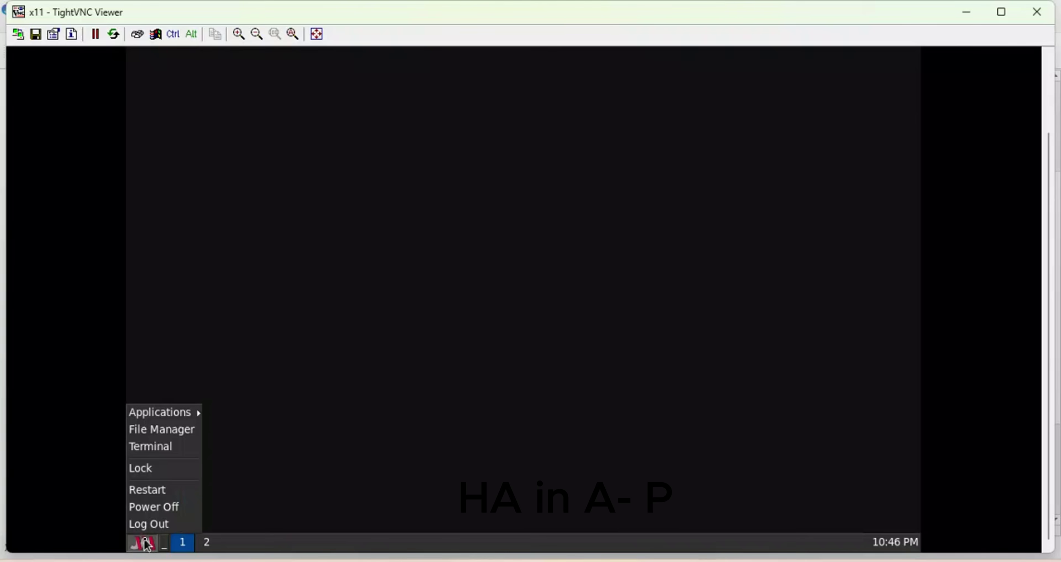
left_click(156, 448)
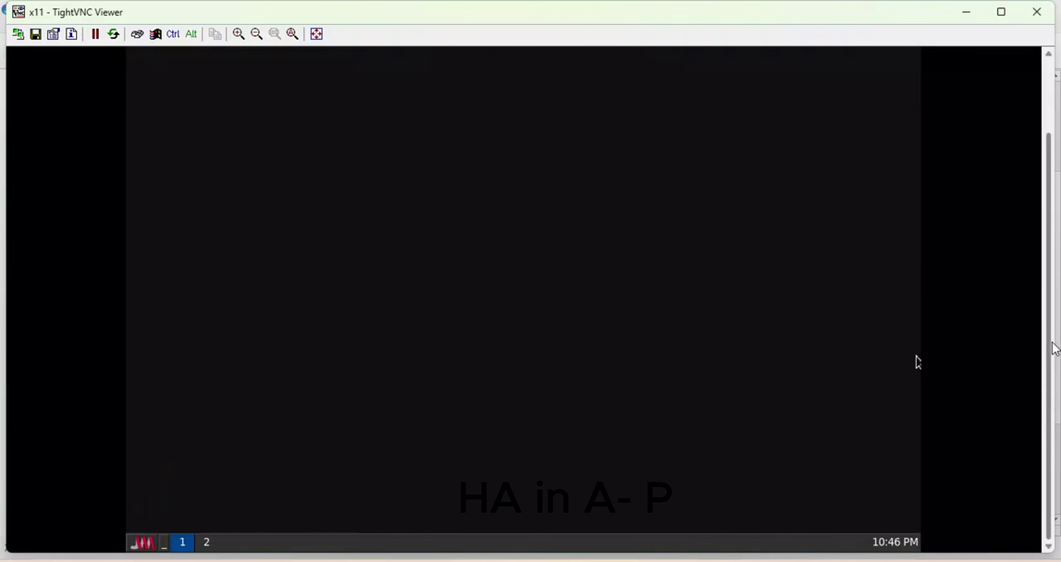
left_click_drag(1048, 350, 1038, 189)
right_click(532, 294)
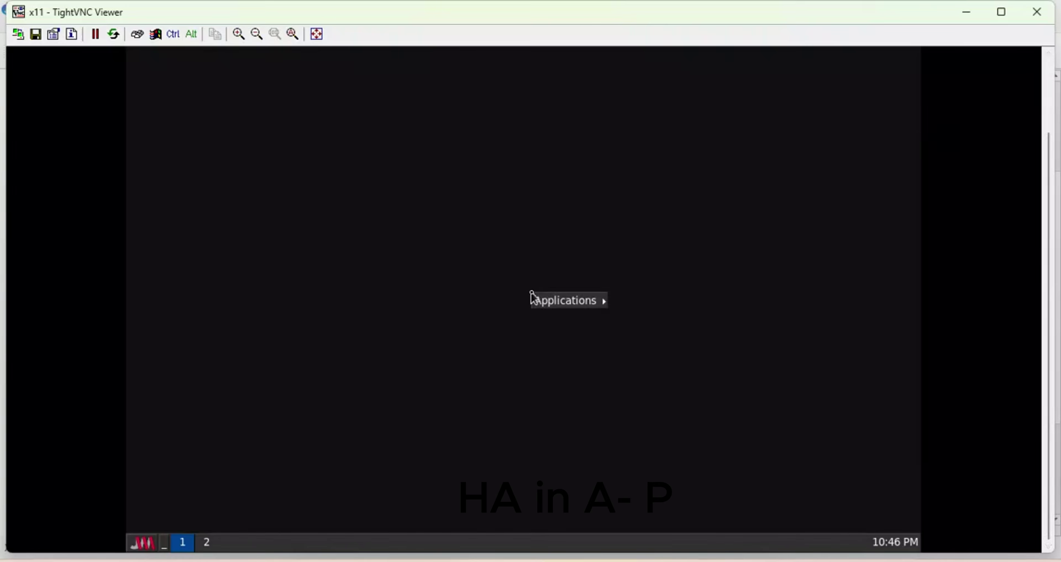
mouse_move(540, 301)
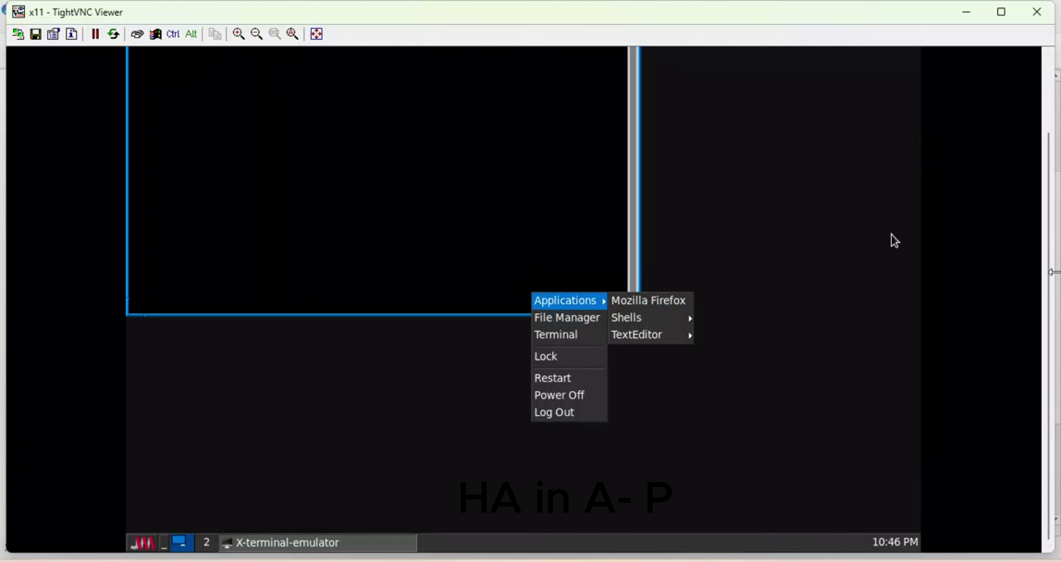
scroll(894, 241, "up", 2)
scroll(495, 167, "down", 2)
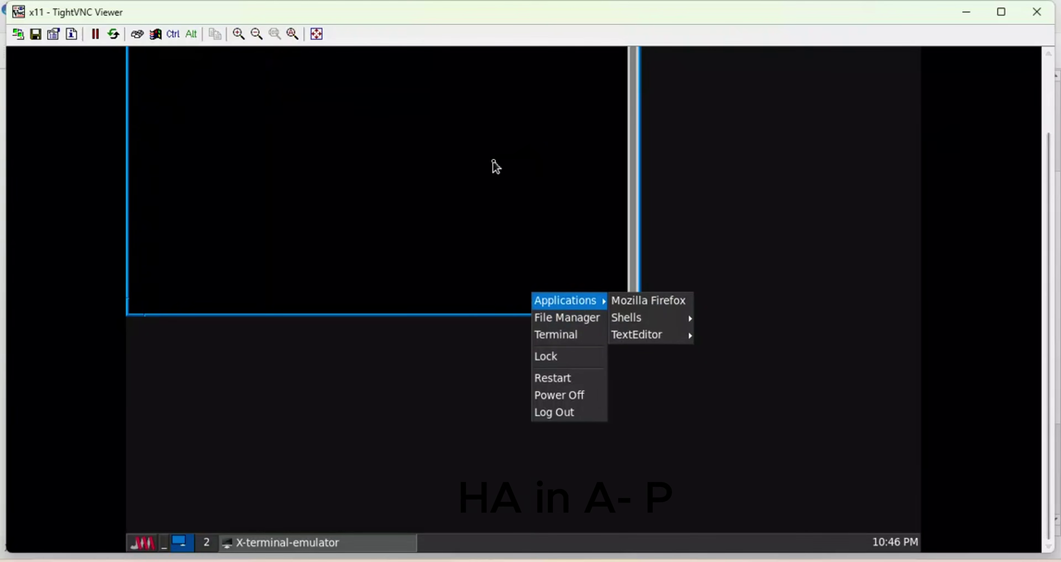
left_click(557, 252)
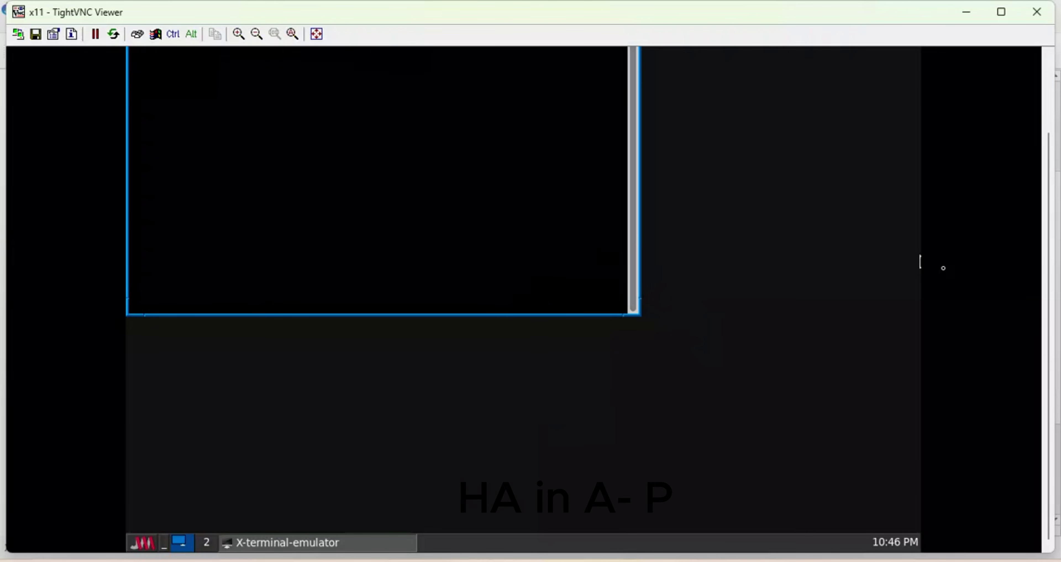
scroll(1034, 246, "up", 2)
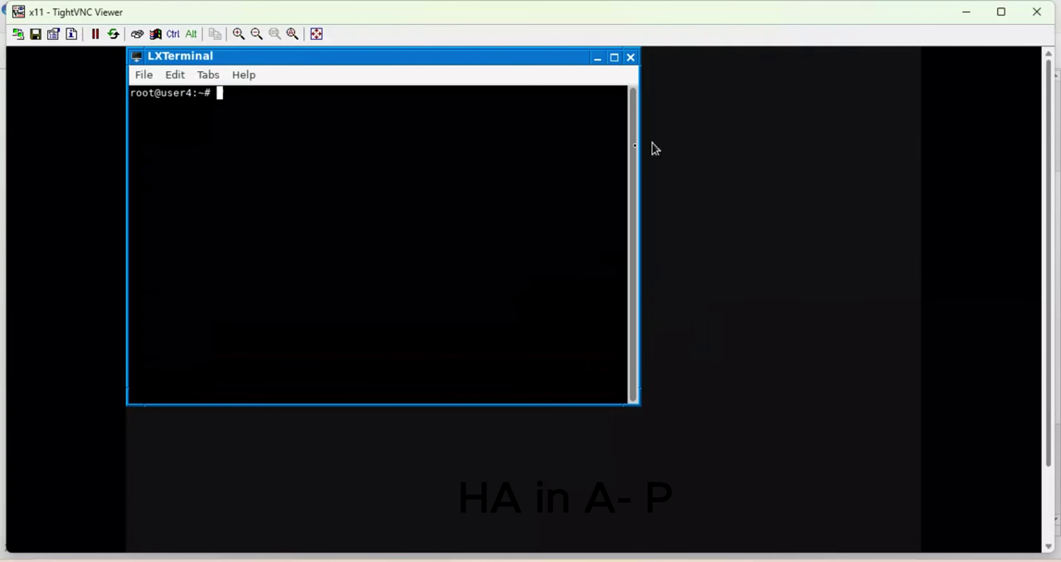
Confirm the host address 172.30.14.21/24 with 'ip ad' and show that pinging 8.8.8.8 gets no replies.
type("ip ad")
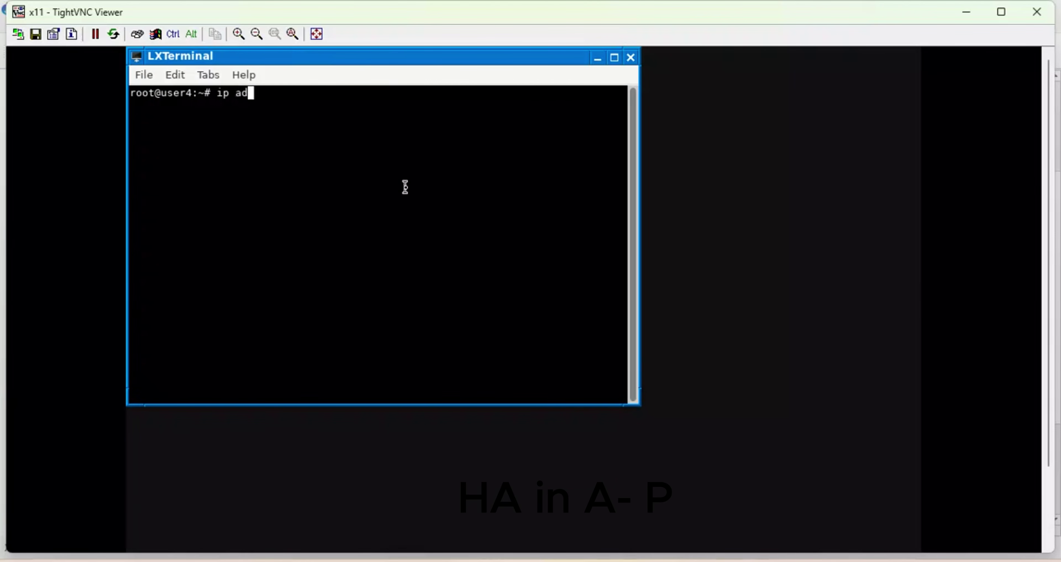
key("Return")
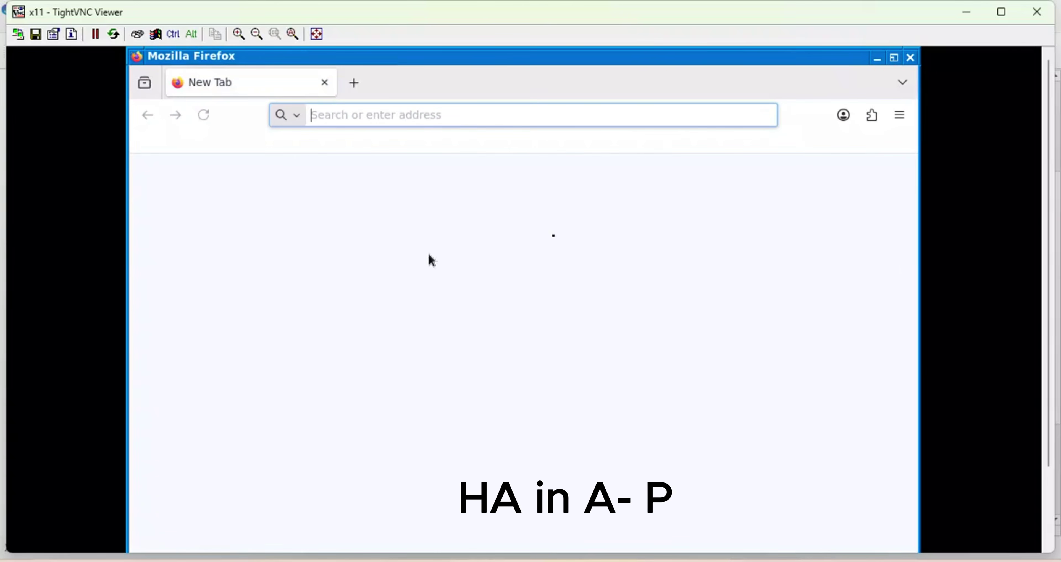
left_click(881, 60)
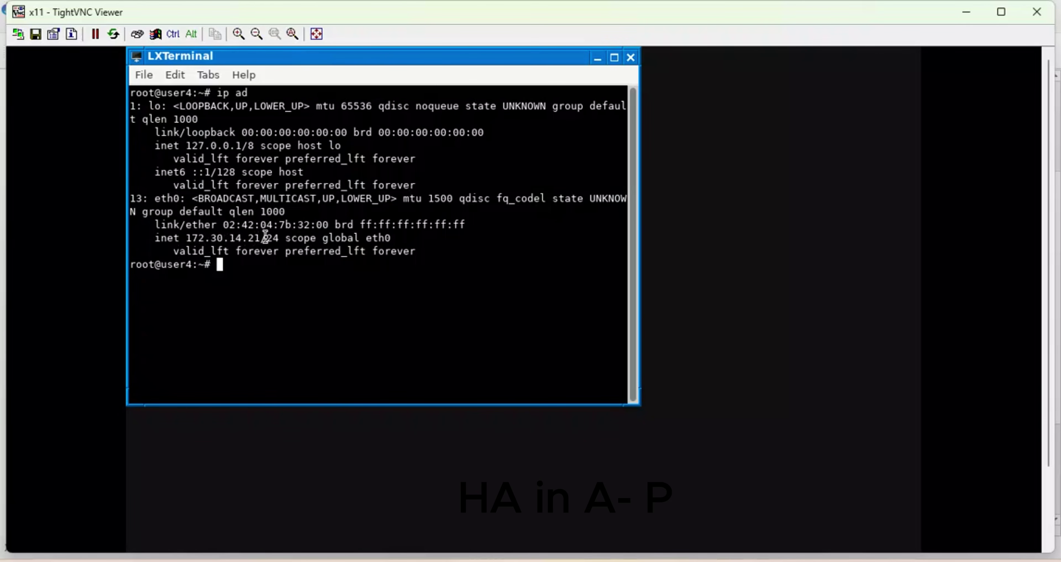
left_click_drag(286, 237, 185, 240)
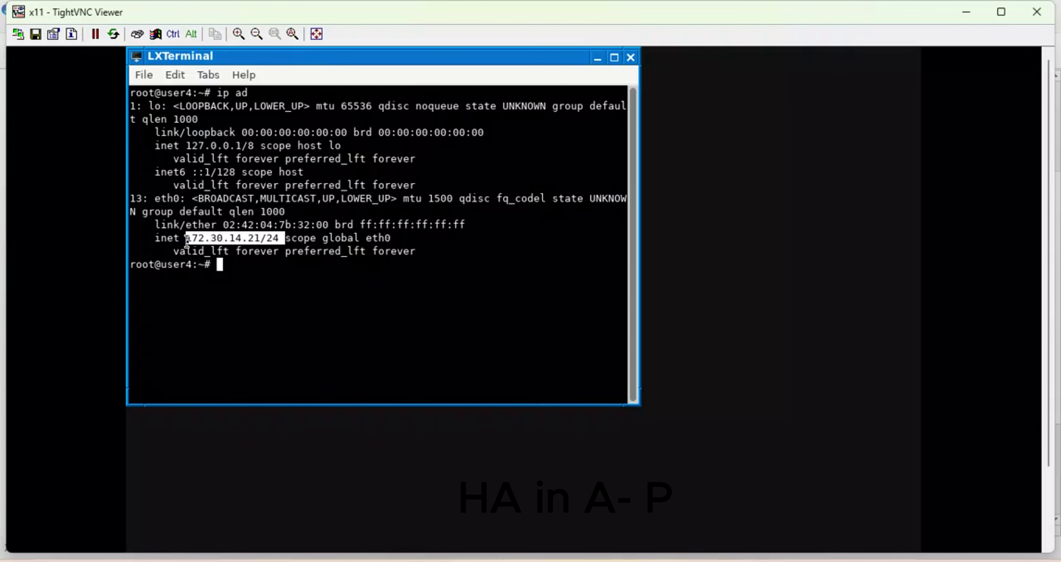
left_click(263, 278)
type("pi")
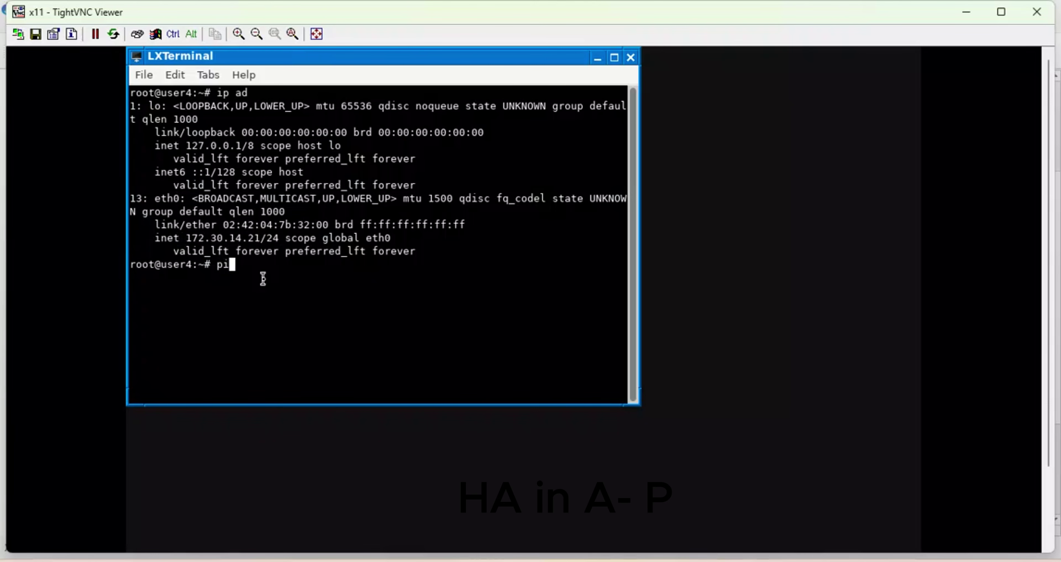
type("ng 8.8.8.8")
key("Return")
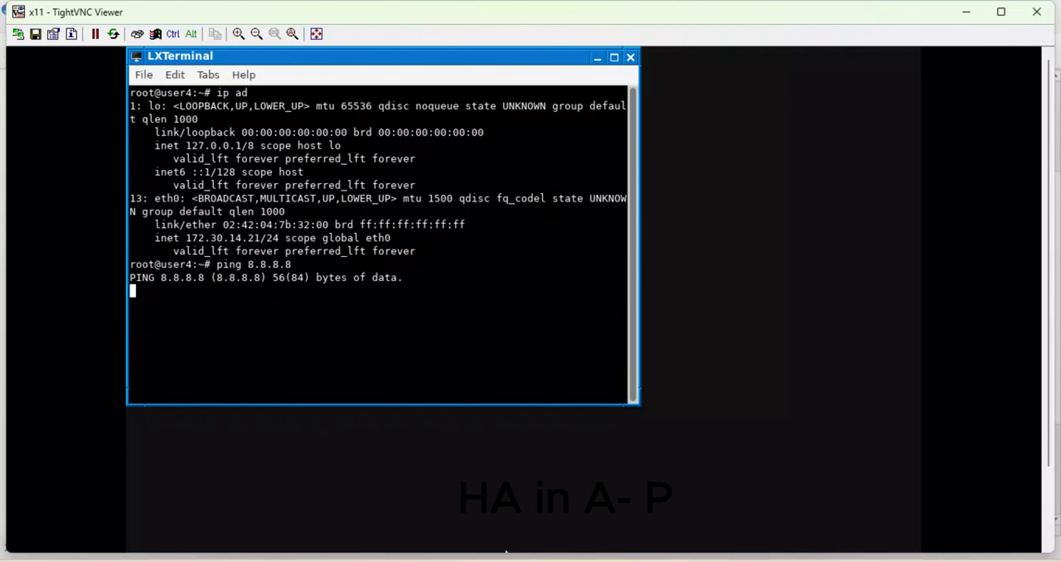
left_click(506, 551)
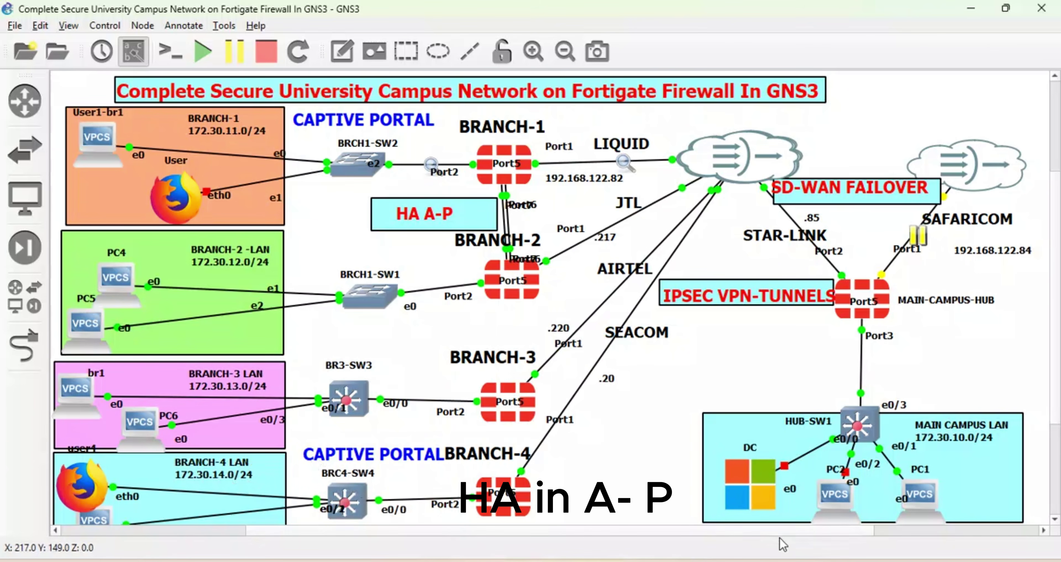
left_click(715, 560)
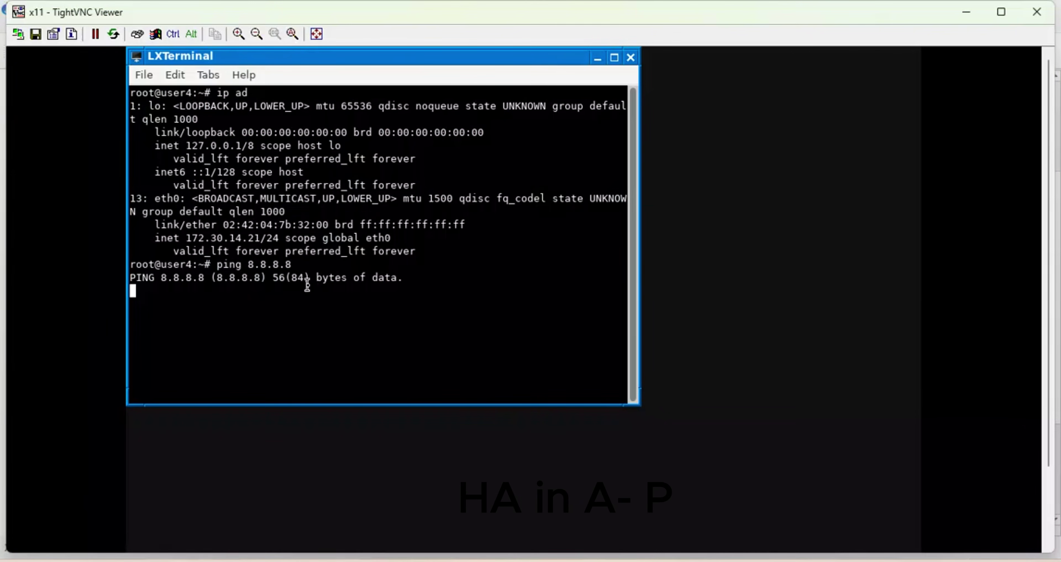
key("ctrl+c")
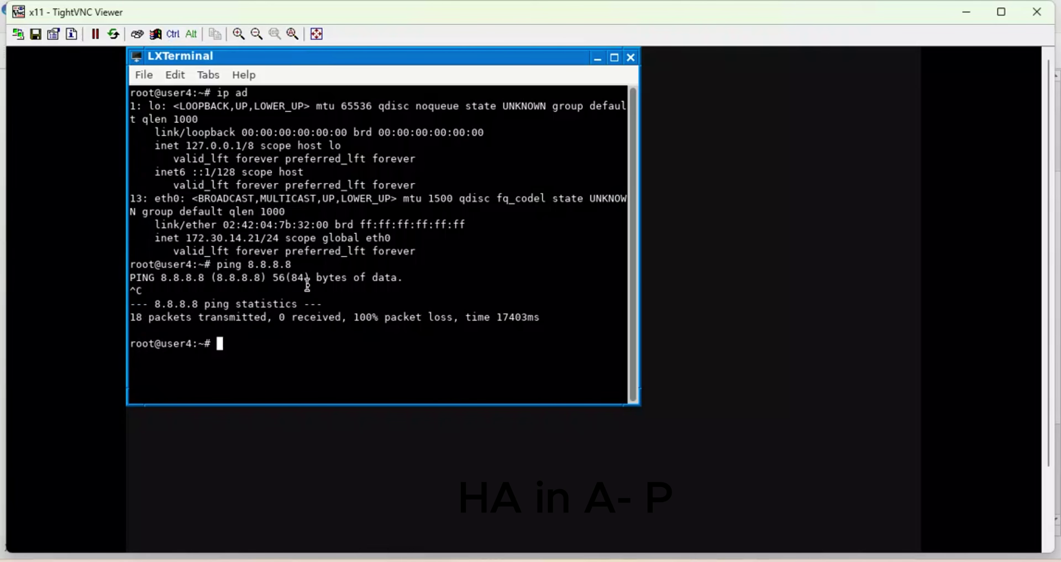
Ping 192.168.122.1 successfully (6 replies, 0% loss), then clear the terminal screen.
type("ip a")
key("Return")
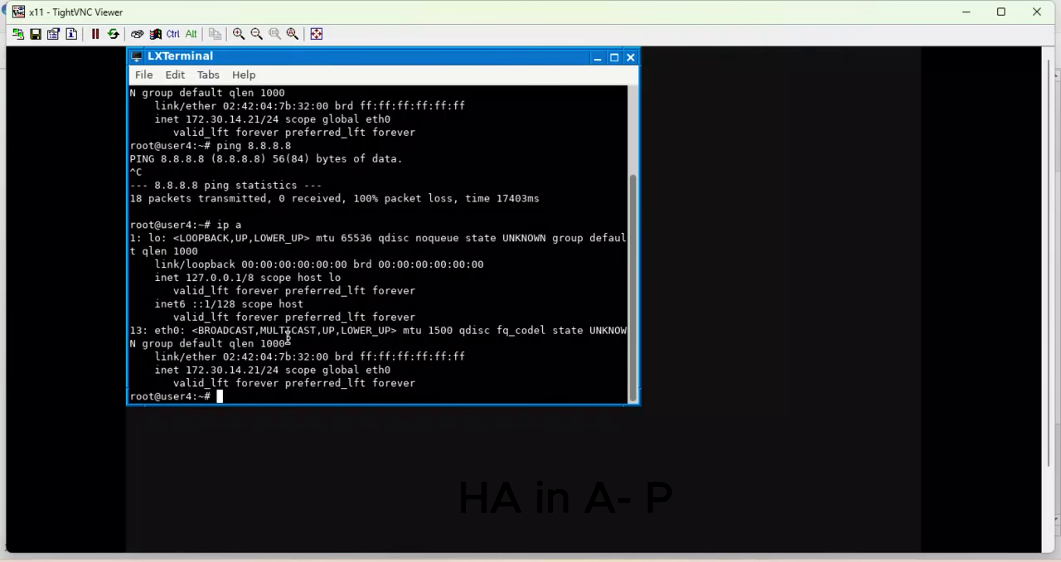
type("ping 192.168")
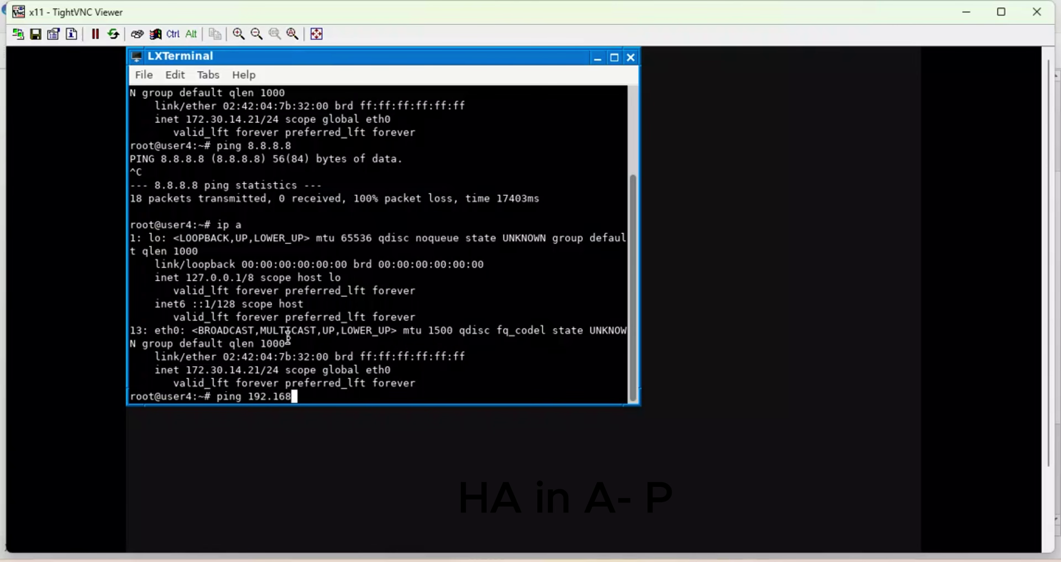
type(".122.1")
key("Return")
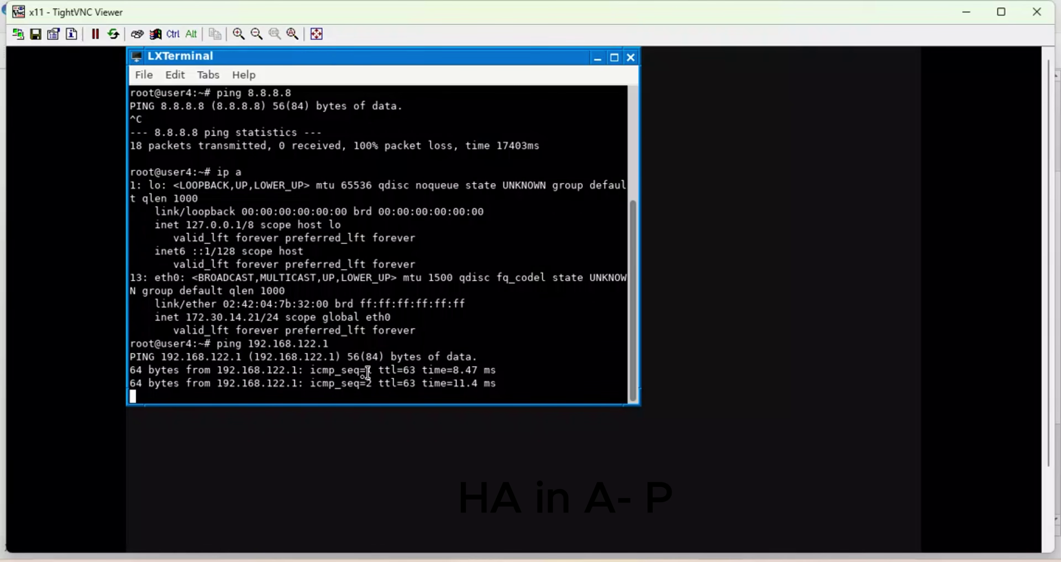
right_click(388, 358)
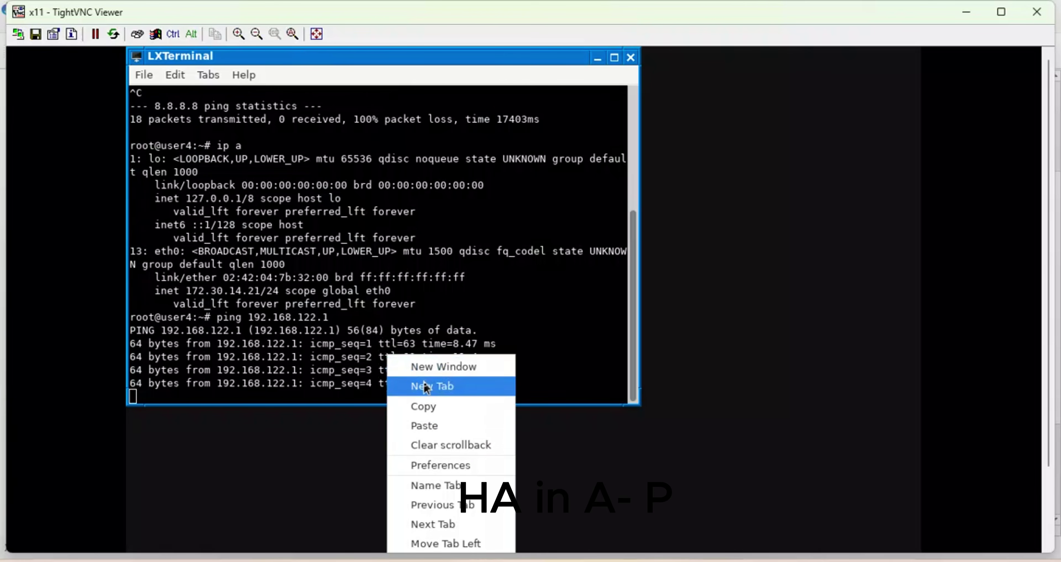
left_click(300, 383)
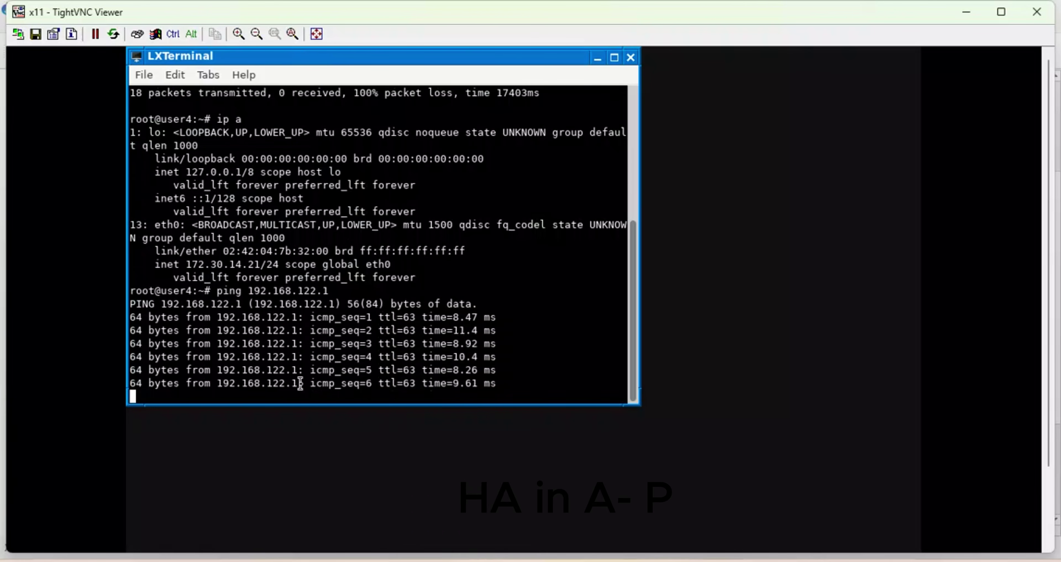
key("ctrl+c")
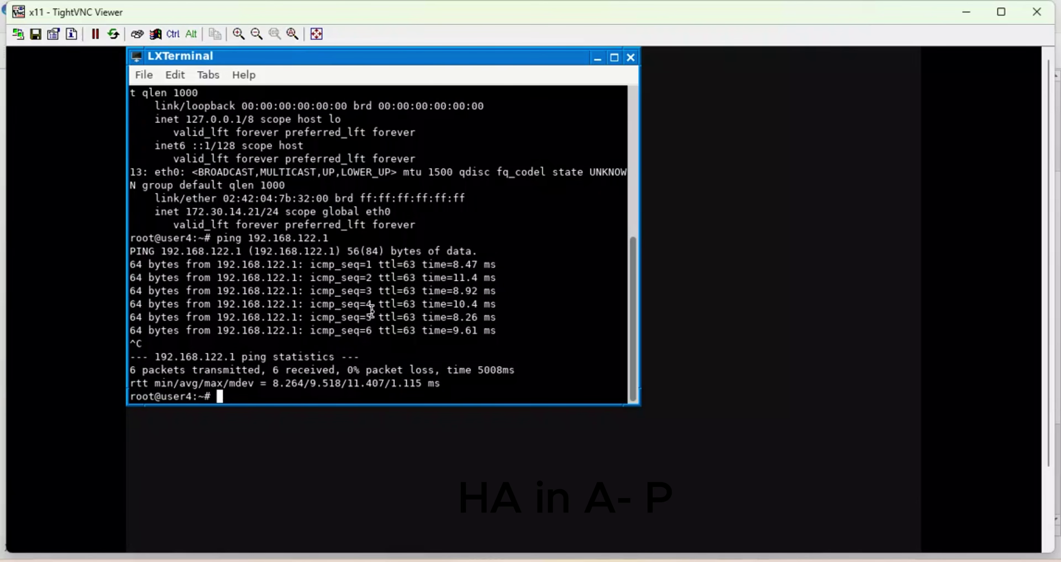
type("clear")
key("Return")
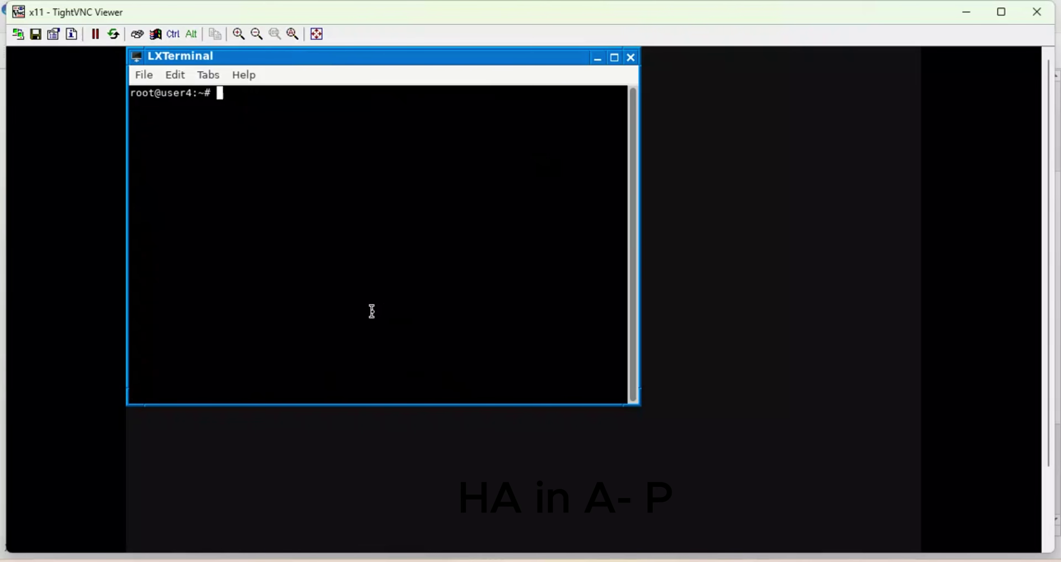
Show BRANCH-4's Firewall Policy list, scrolled to BRANCH4-INTERNET's 5.62 kB and the VPN policies' 0 B.
left_click(597, 60)
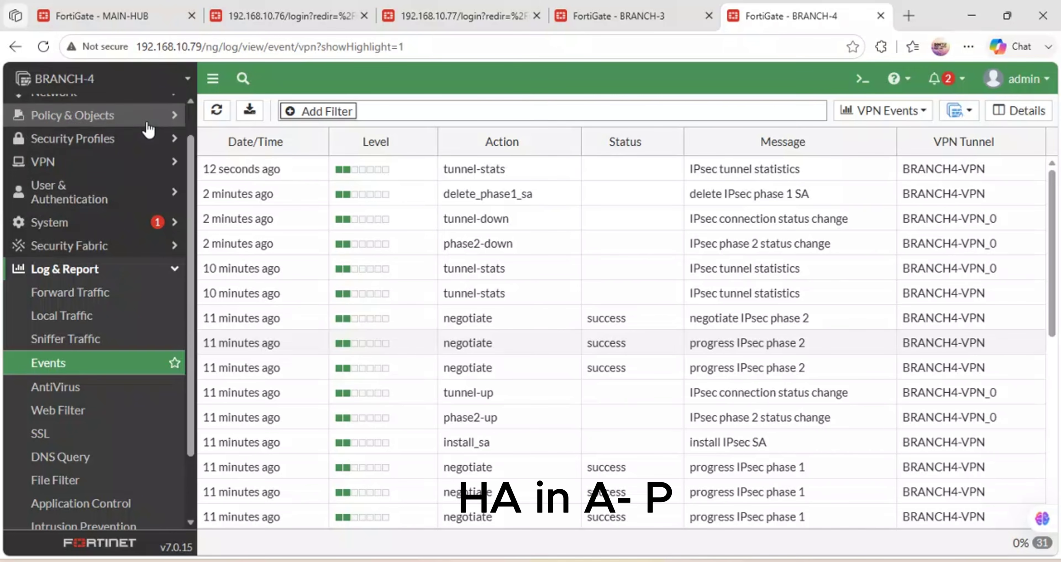
left_click(137, 121)
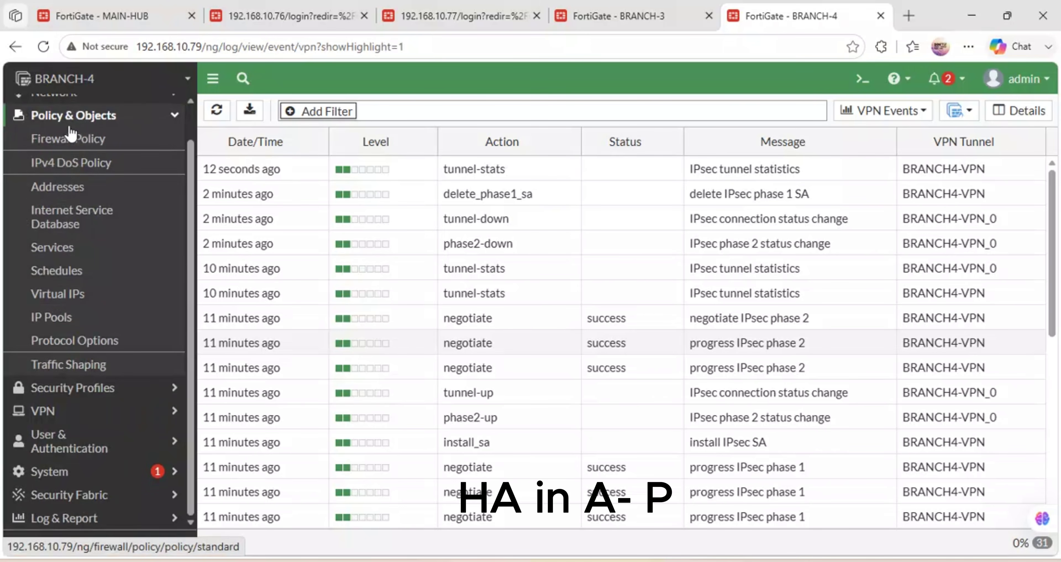
left_click(75, 145)
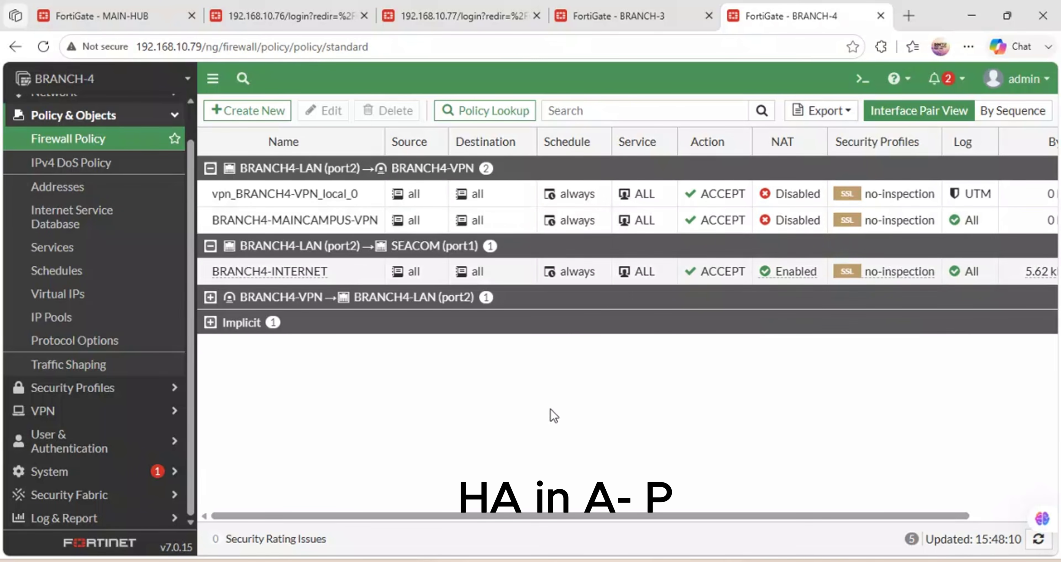
left_click_drag(484, 515, 788, 481)
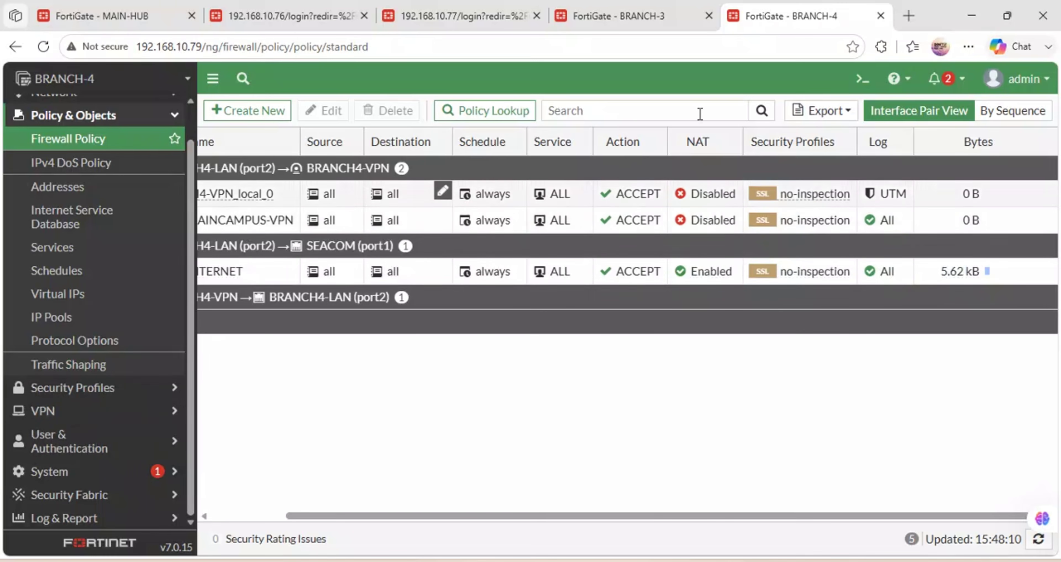
Run 'execute ping 172.30.10.20' in BRANCH-4's CLI Console, getting 5/5 replies with 0% loss.
left_click(867, 79)
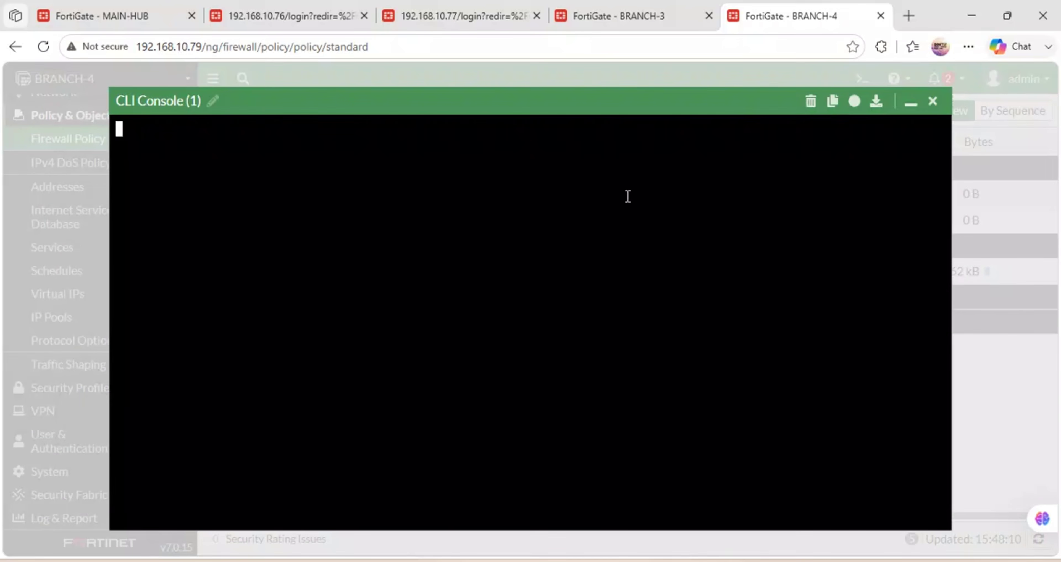
type("execute")
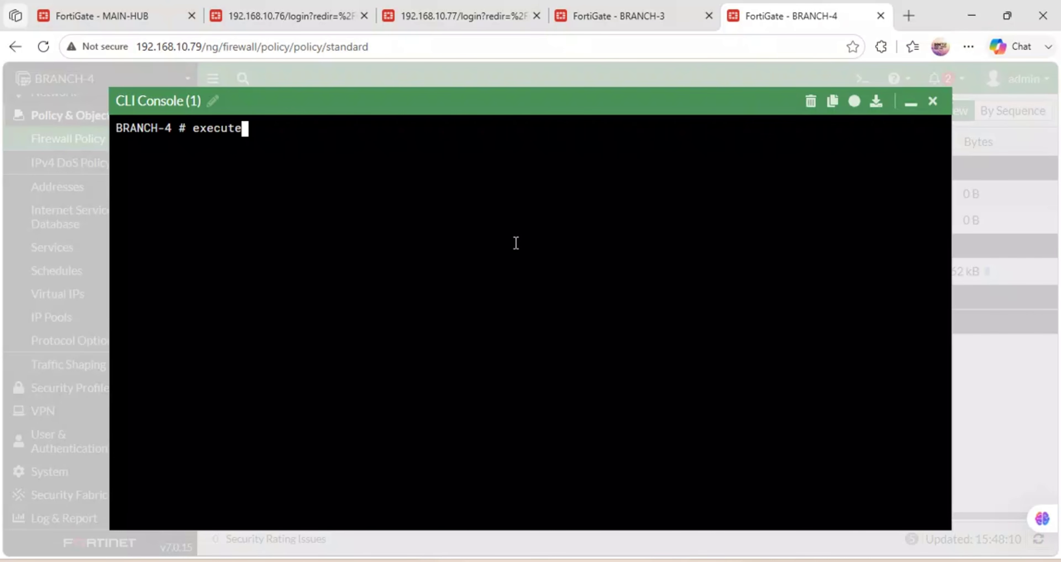
type(" ping 172.")
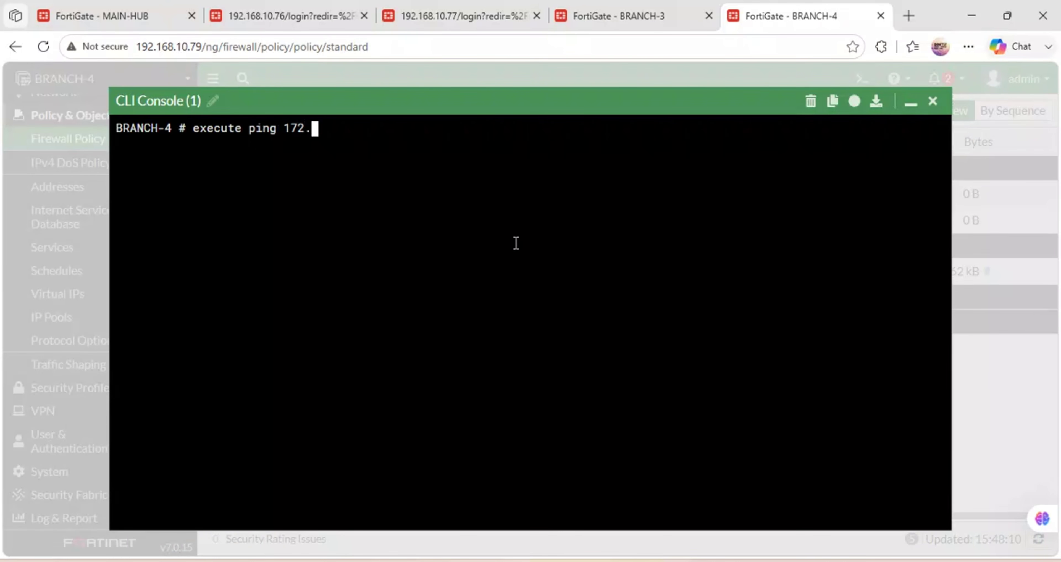
type("30.19")
type("0.20")
key("Return")
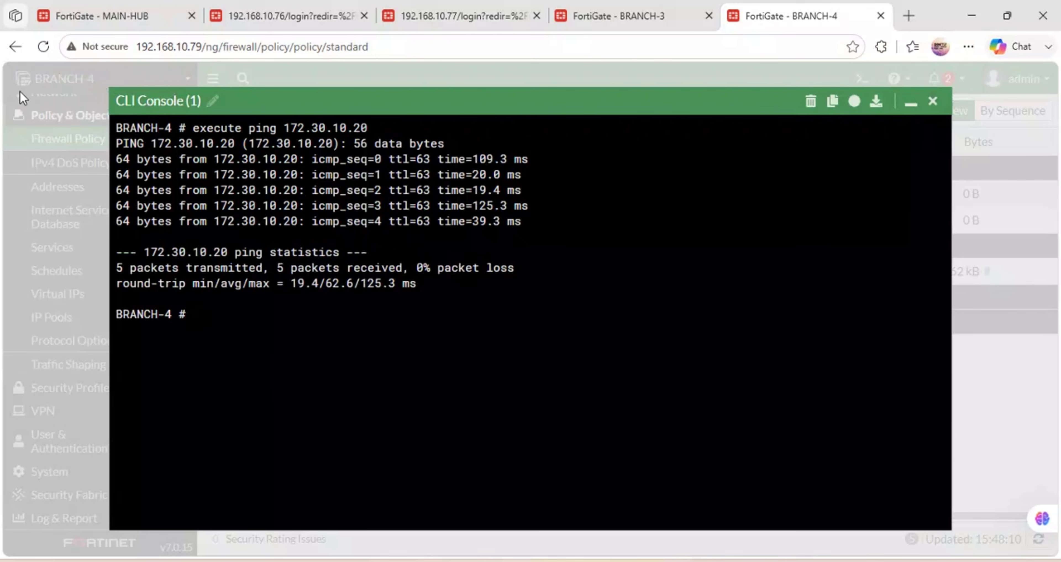
left_click(910, 103)
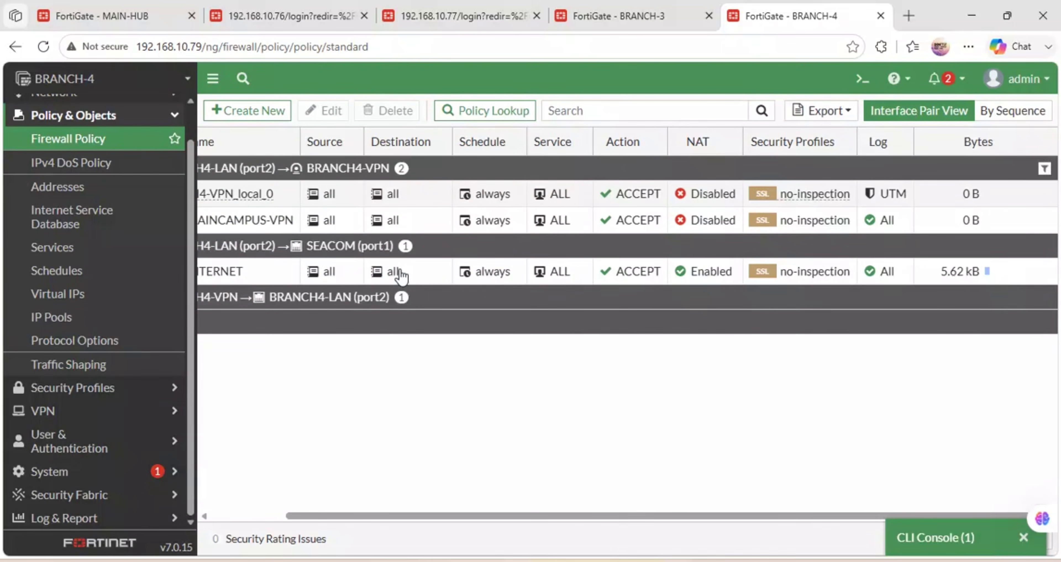
Reload BRANCH-4's Firewall Policy page and scroll through the policy table.
left_click(43, 46)
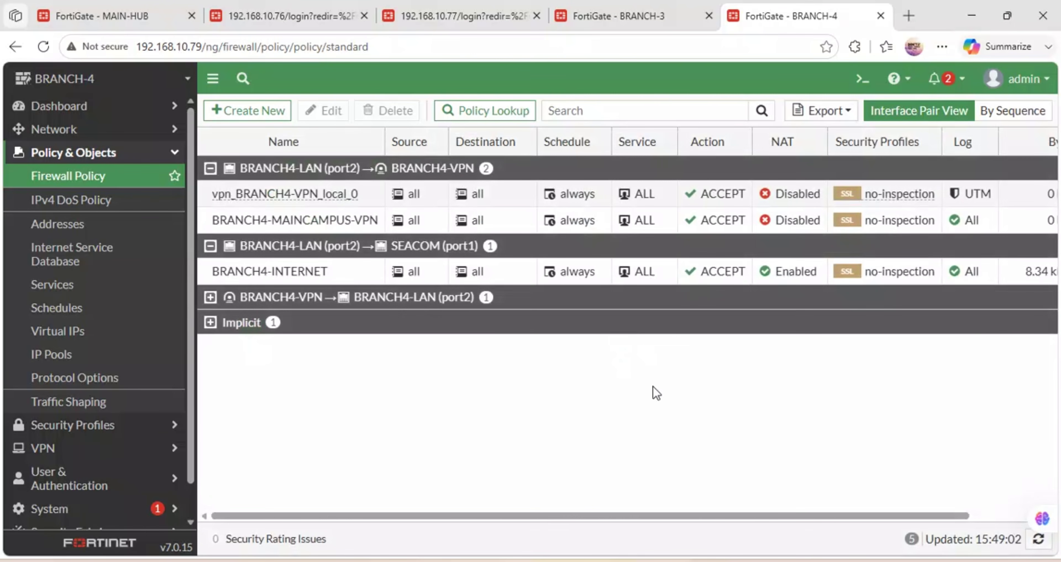
left_click_drag(621, 515, 753, 513)
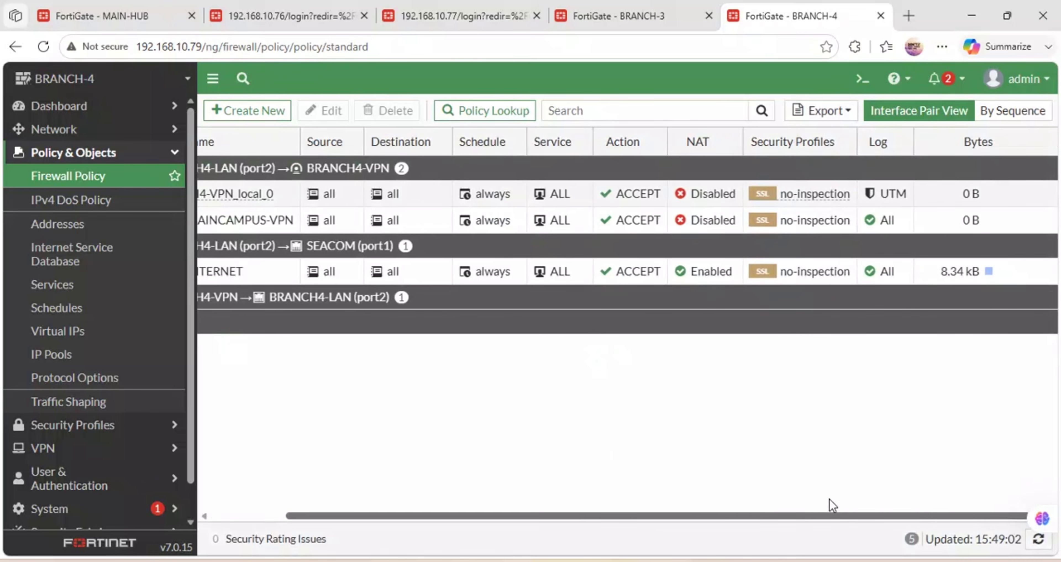
left_click_drag(827, 515, 502, 463)
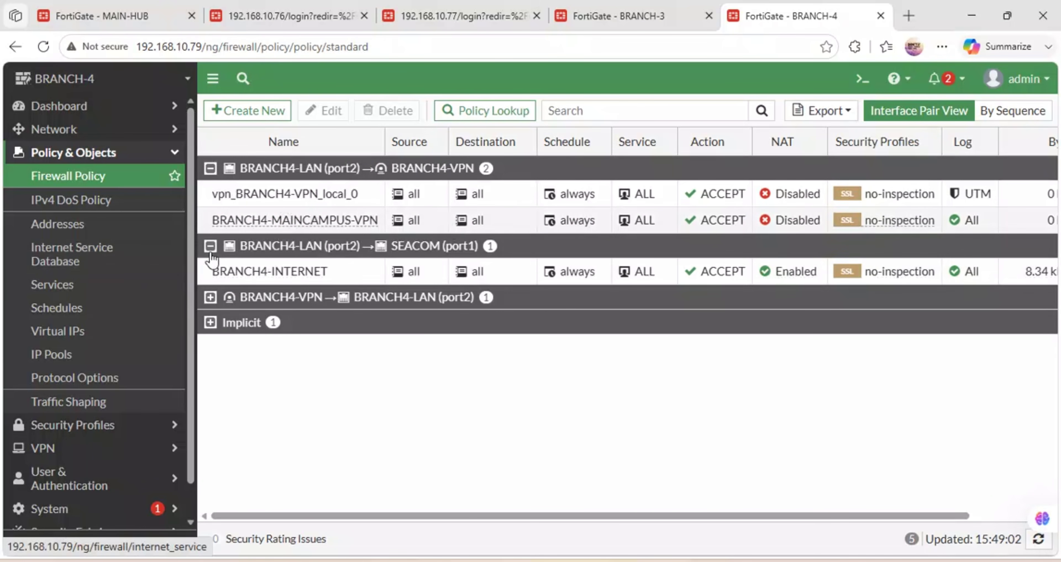
Show BRANCH4-VPN's IPsec monitor: up to 192.168.122.85, 6.79 kB incoming, 6.41 kB outgoing.
left_click(65, 449)
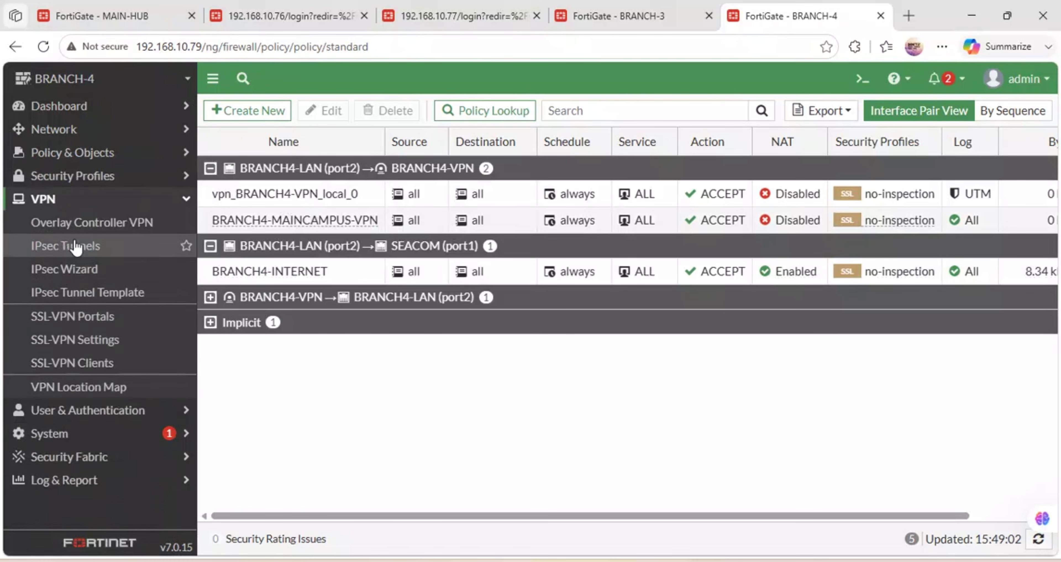
left_click(74, 247)
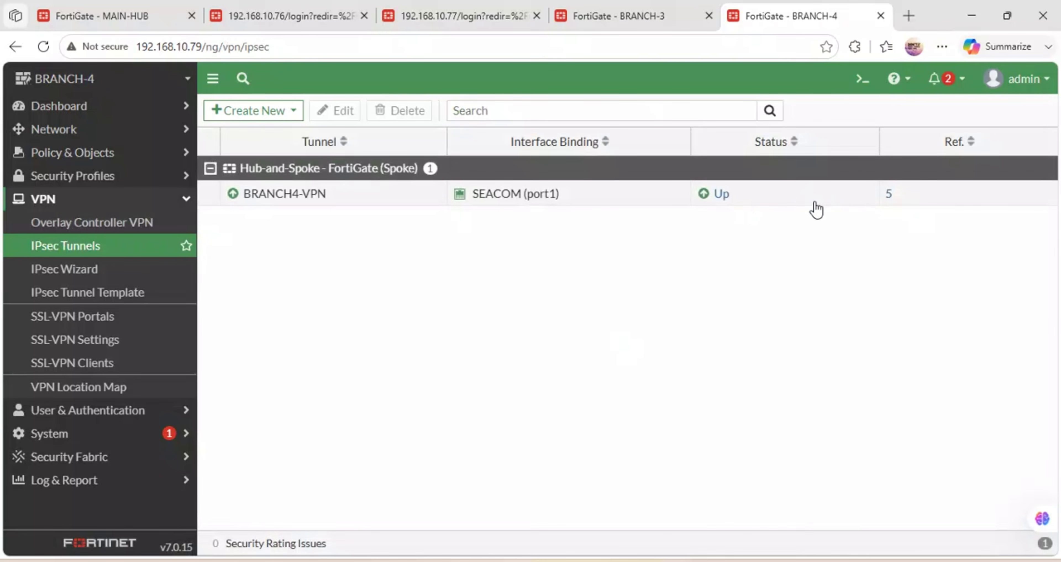
left_click(721, 193)
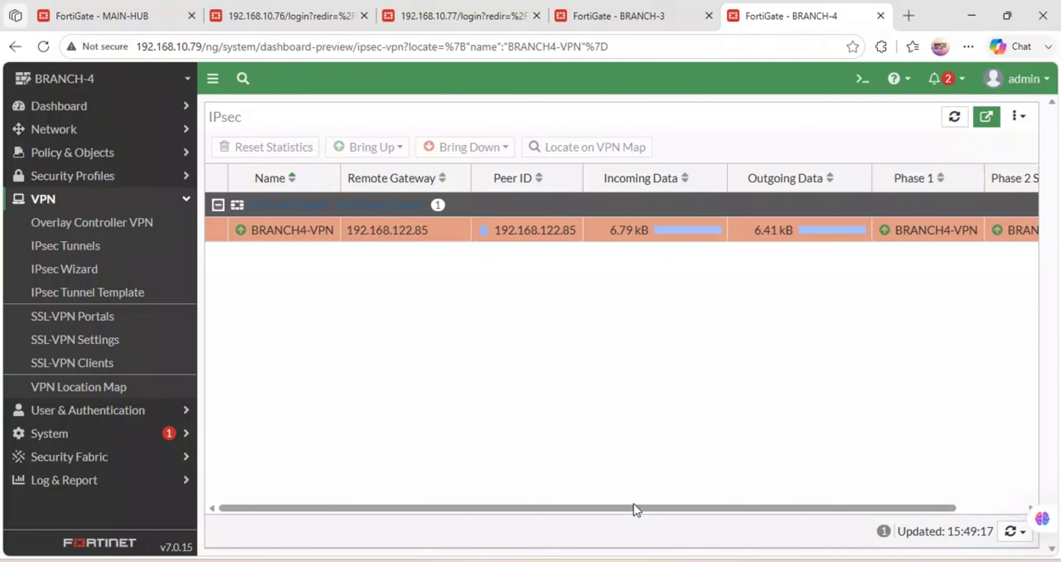
left_click_drag(633, 504, 534, 452)
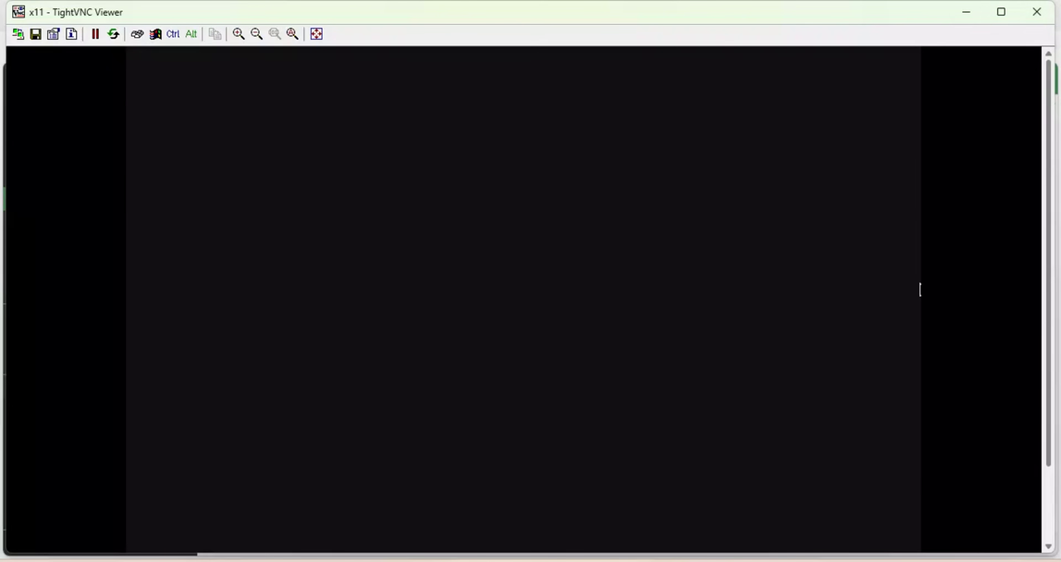
Test internet access from the remote Firefox via the YouTube tile; mozilla.org times out.
left_click_drag(1049, 329, 1030, 414)
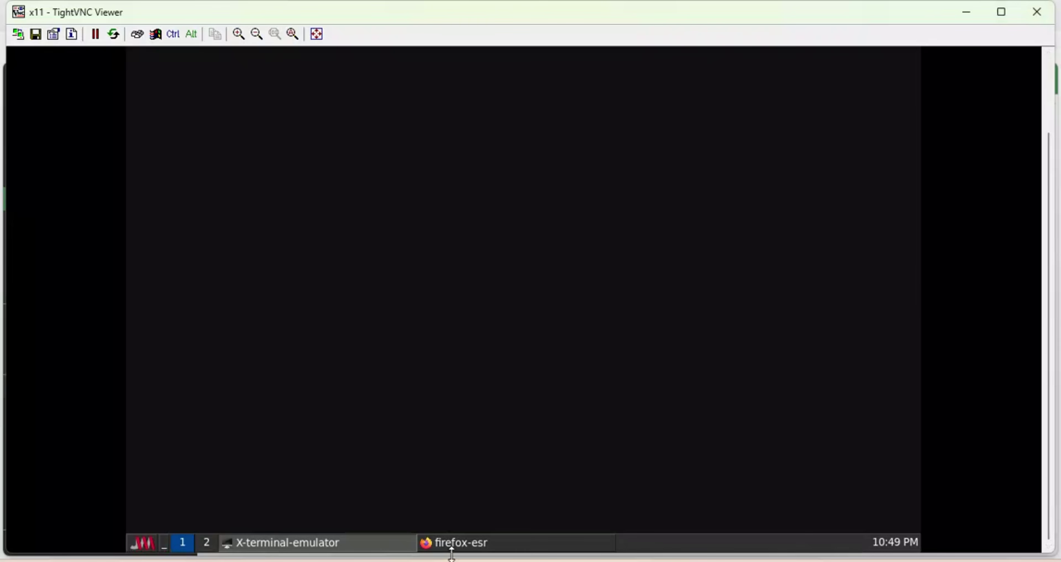
left_click(459, 547)
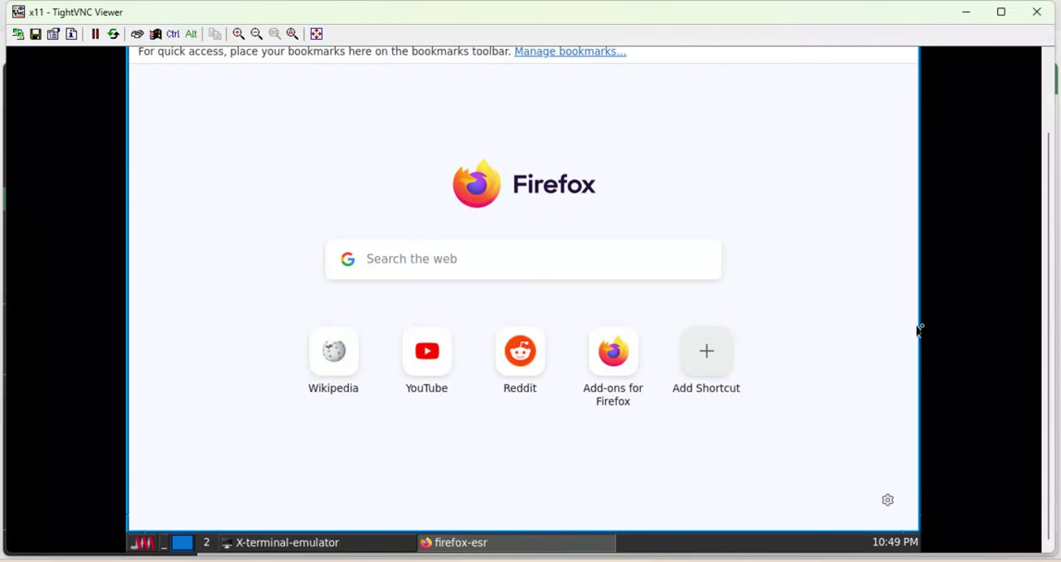
left_click(428, 353)
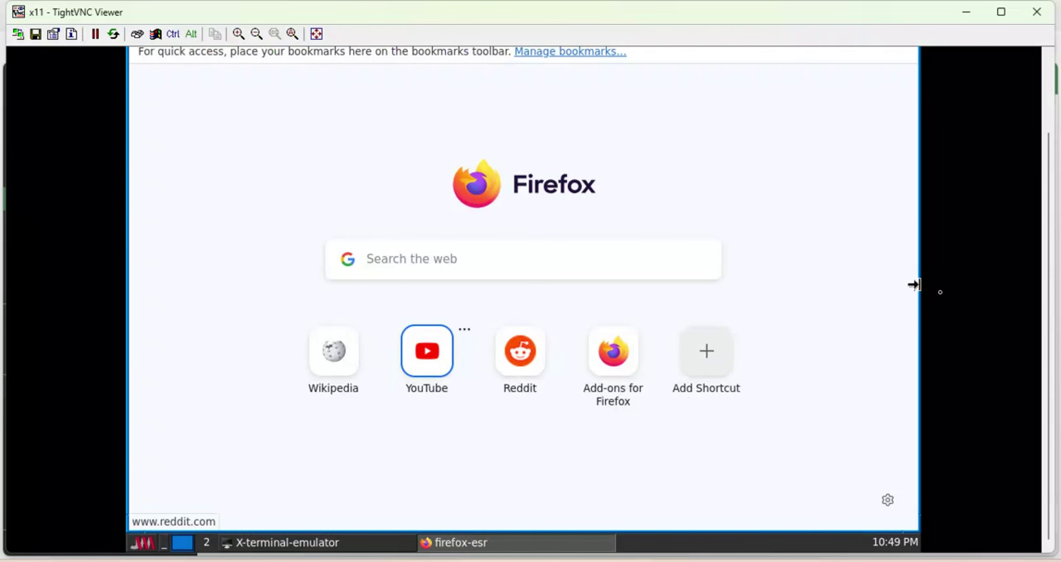
left_click_drag(1053, 295, 1048, 206)
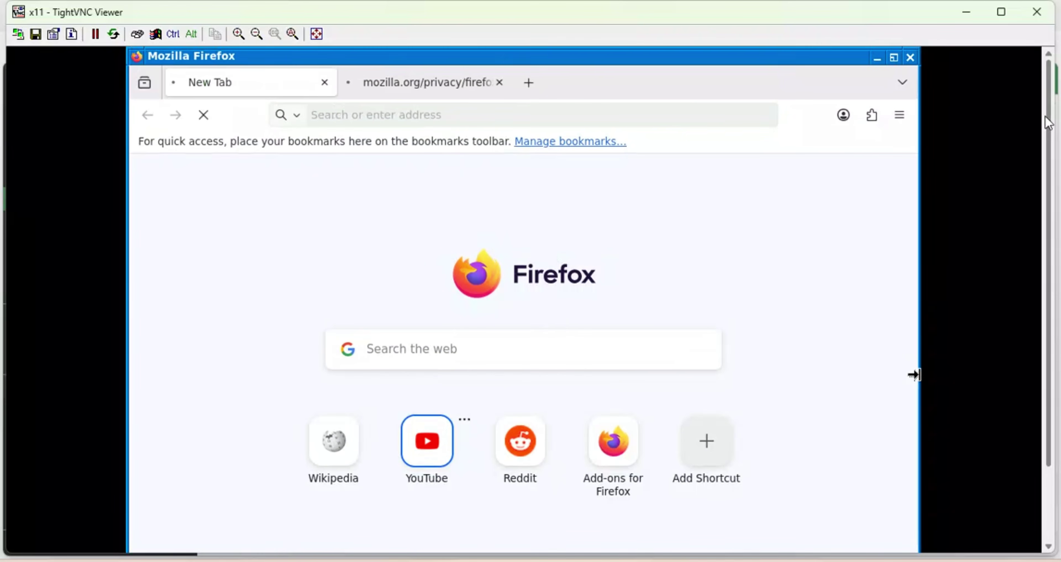
left_click(324, 82)
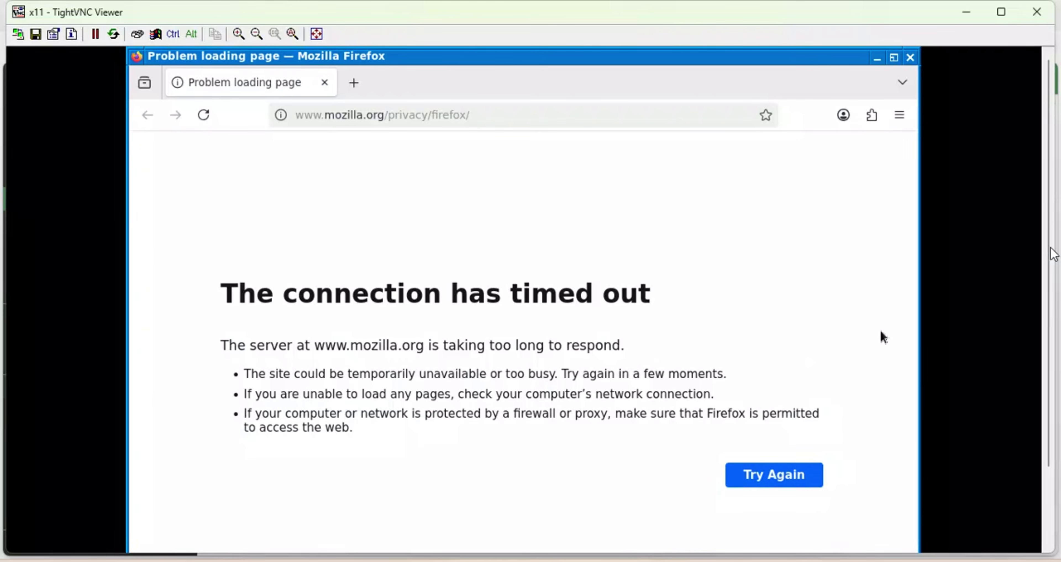
Minimize LXTerminal, close Firefox, and close TightVNC Viewer.
left_click_drag(1051, 268, 1043, 385)
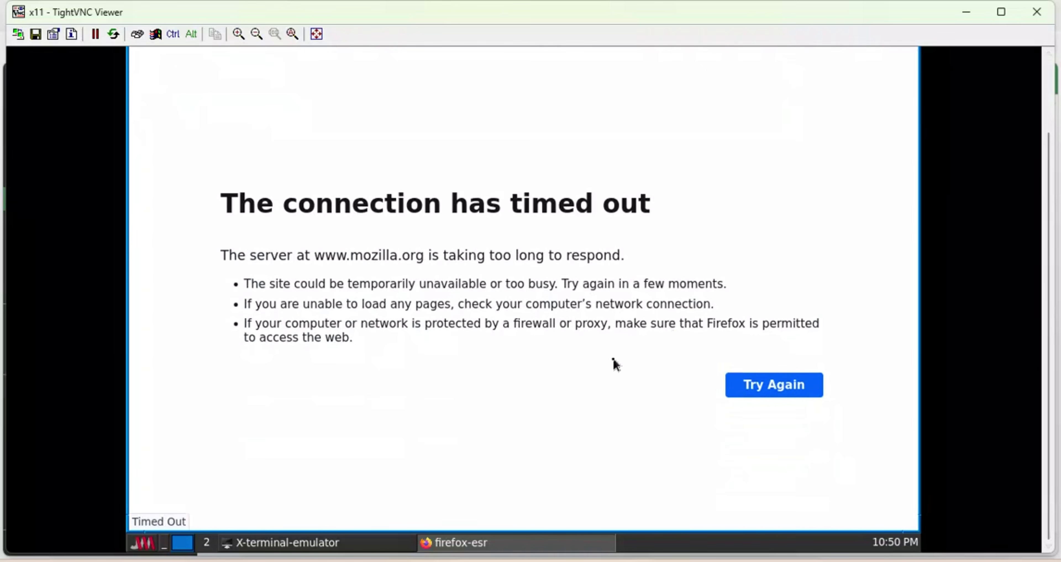
left_click(309, 542)
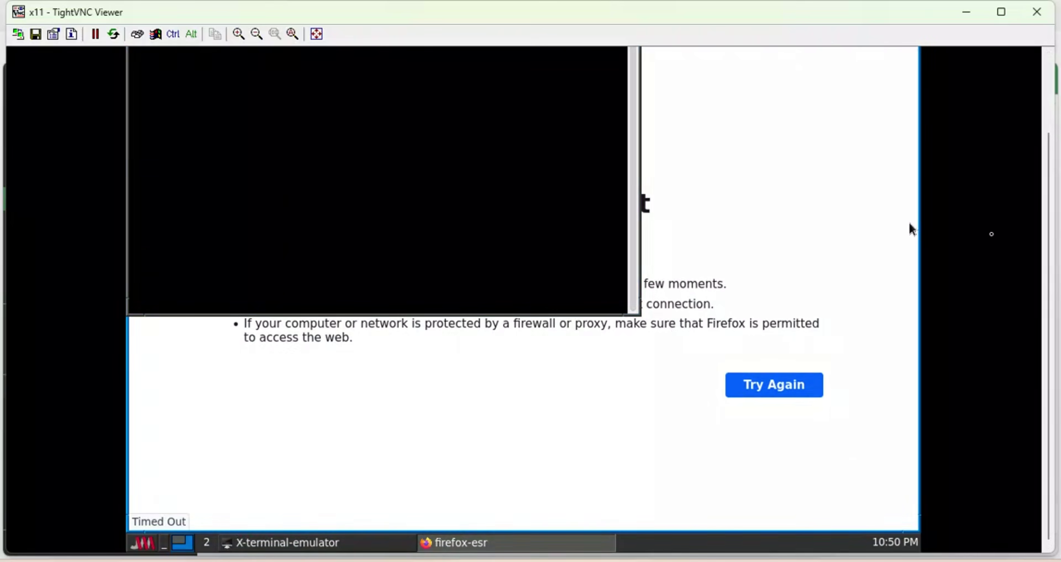
left_click_drag(1051, 223, 1051, 148)
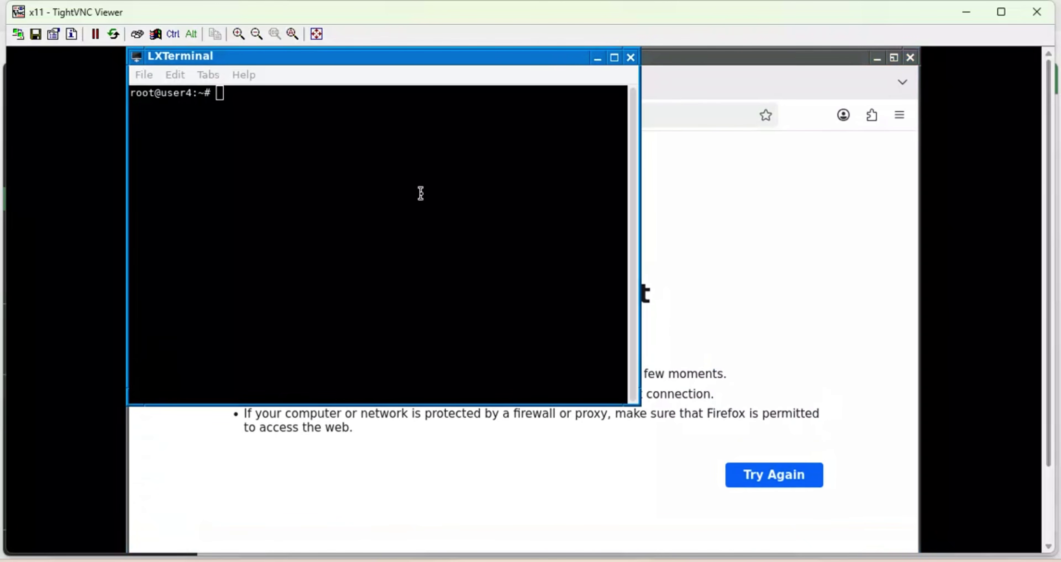
left_click(597, 58)
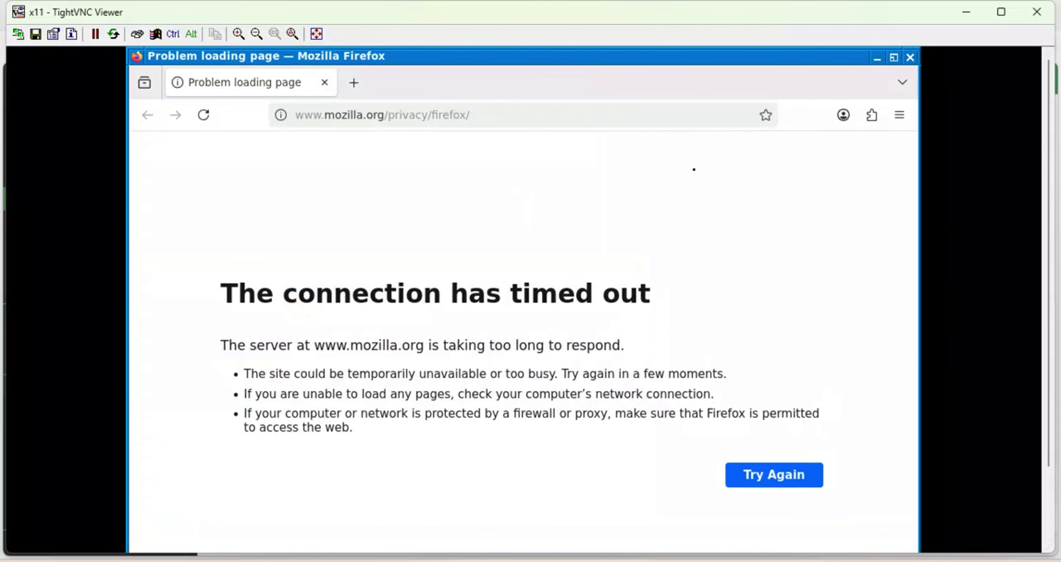
left_click(910, 58)
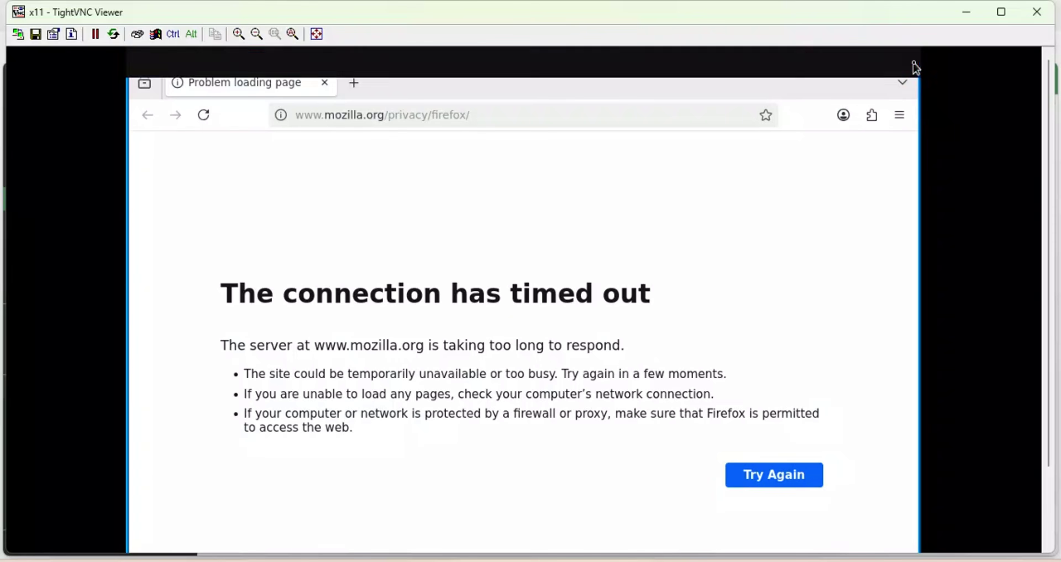
left_click(1036, 12)
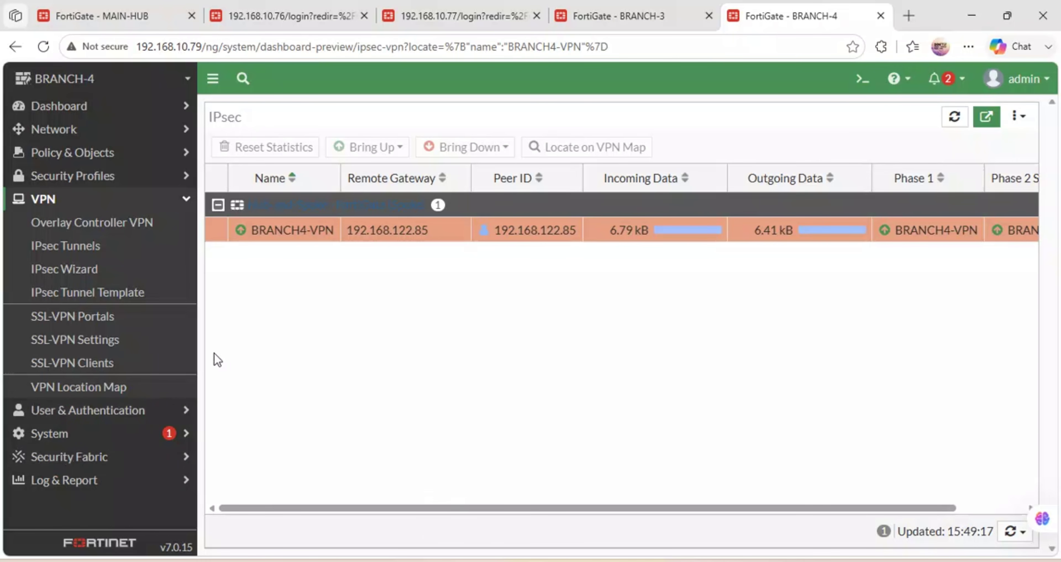
Open Security Profiles > Application Control, listing block-high-risk, default and wifi-default sensors.
left_click(183, 201)
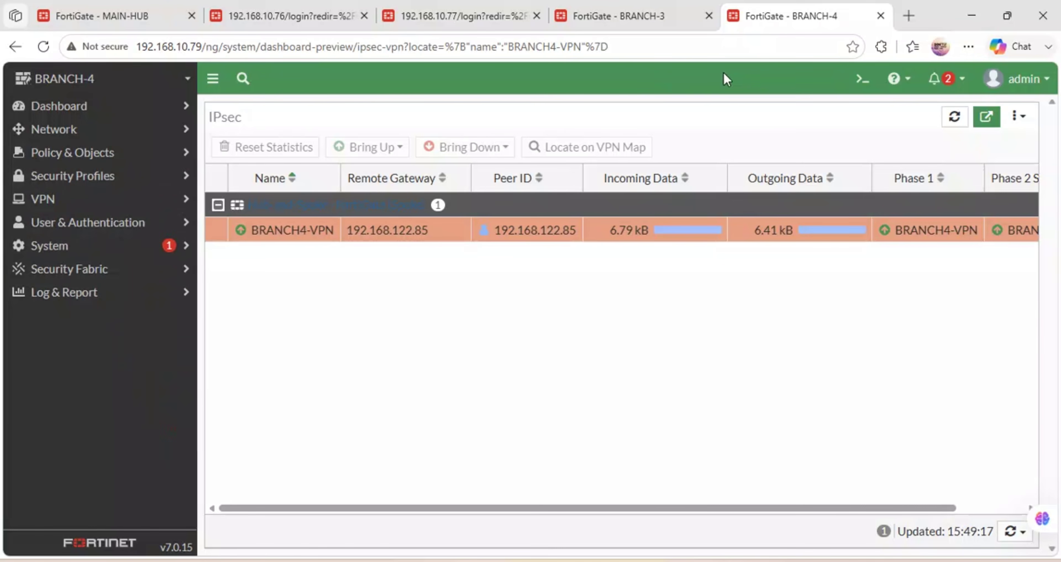
left_click(147, 180)
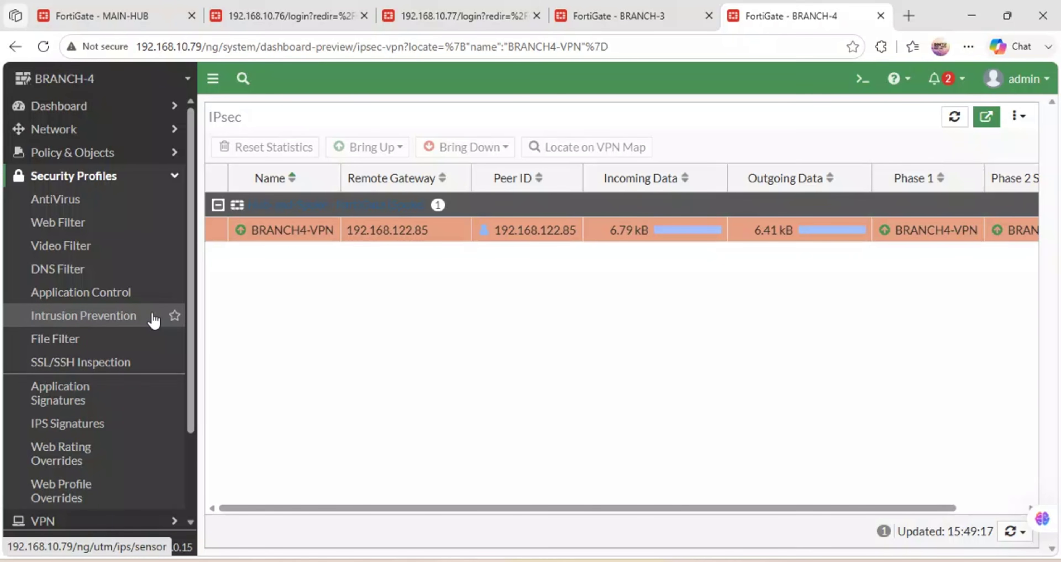
left_click(122, 295)
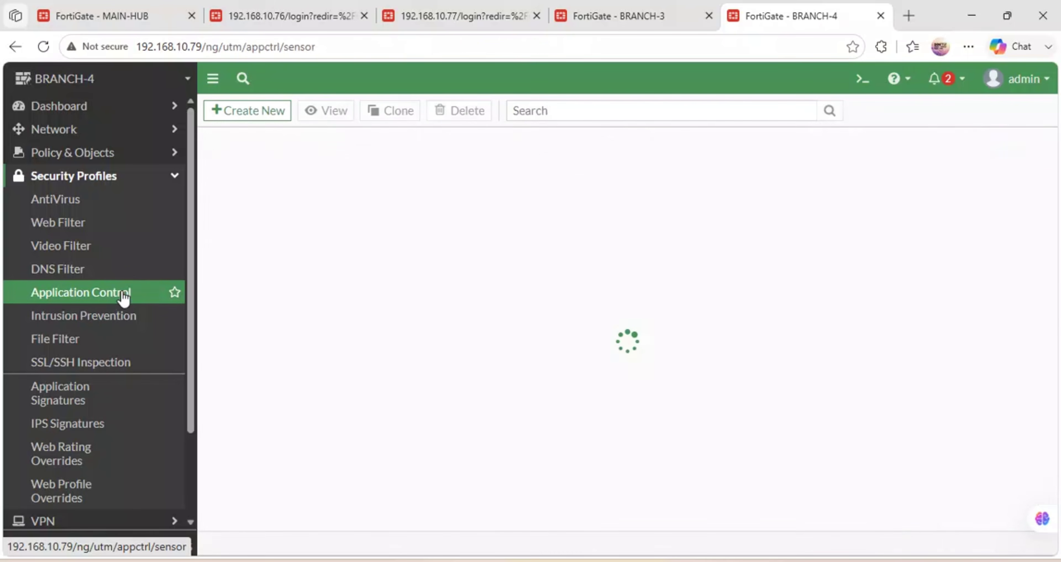
Create a new application sensor named BLOCK-SOCIAL-MEDIA and set Social.Media to Block.
left_click(276, 116)
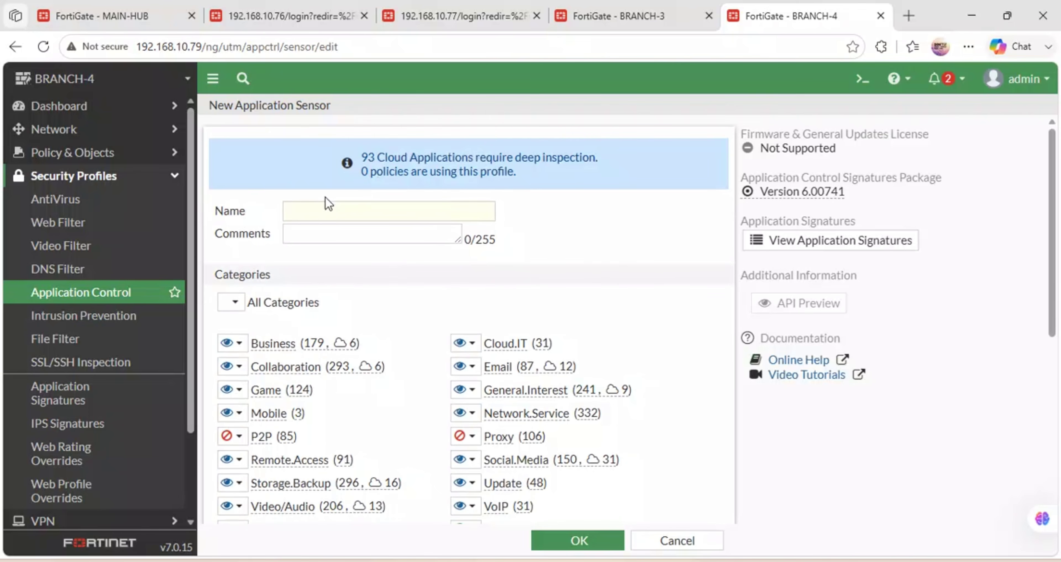
left_click(313, 212)
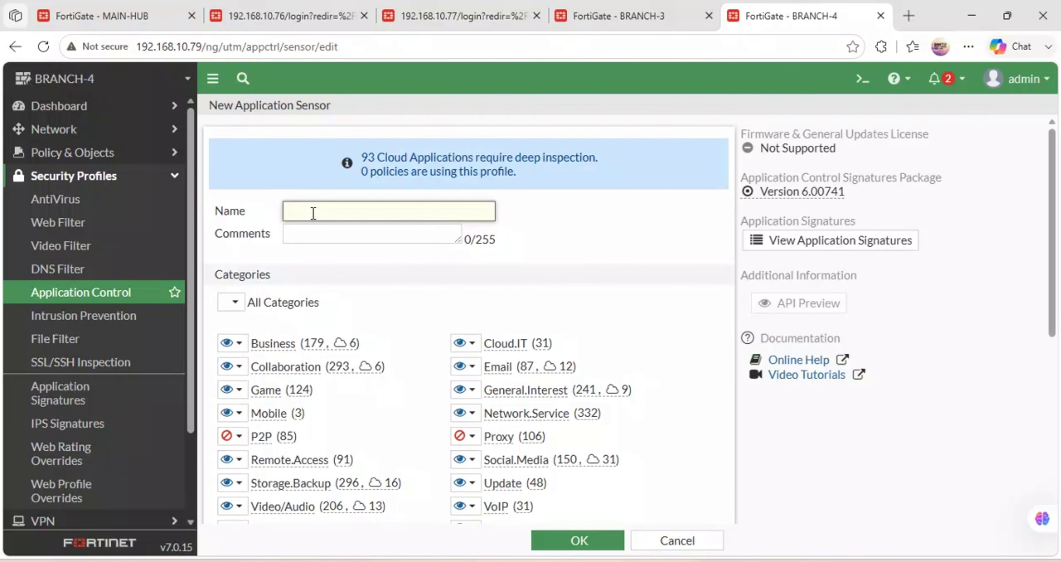
type("BLOCK-SOCIAL-MEDIA")
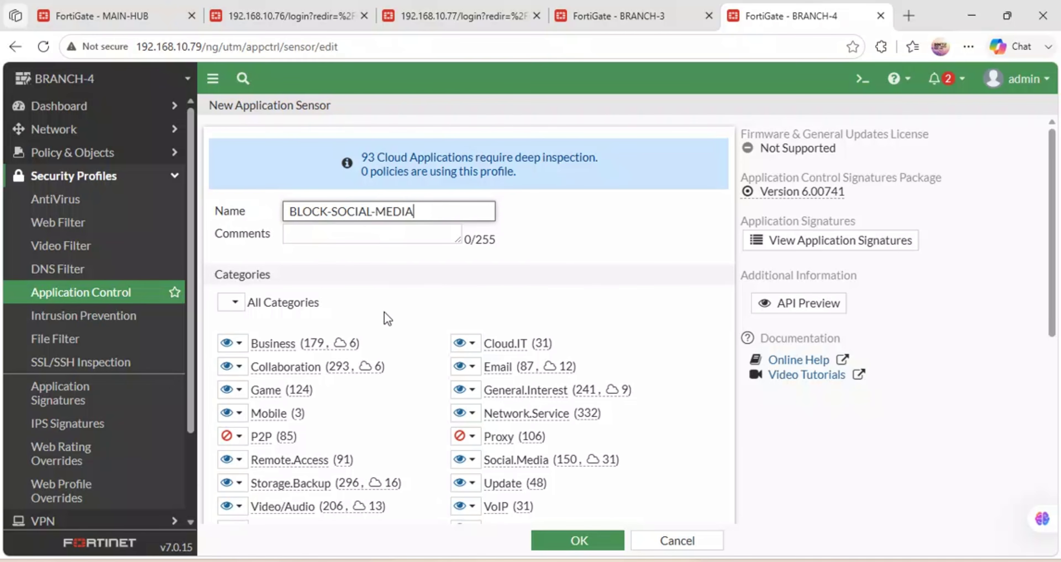
left_click(465, 460)
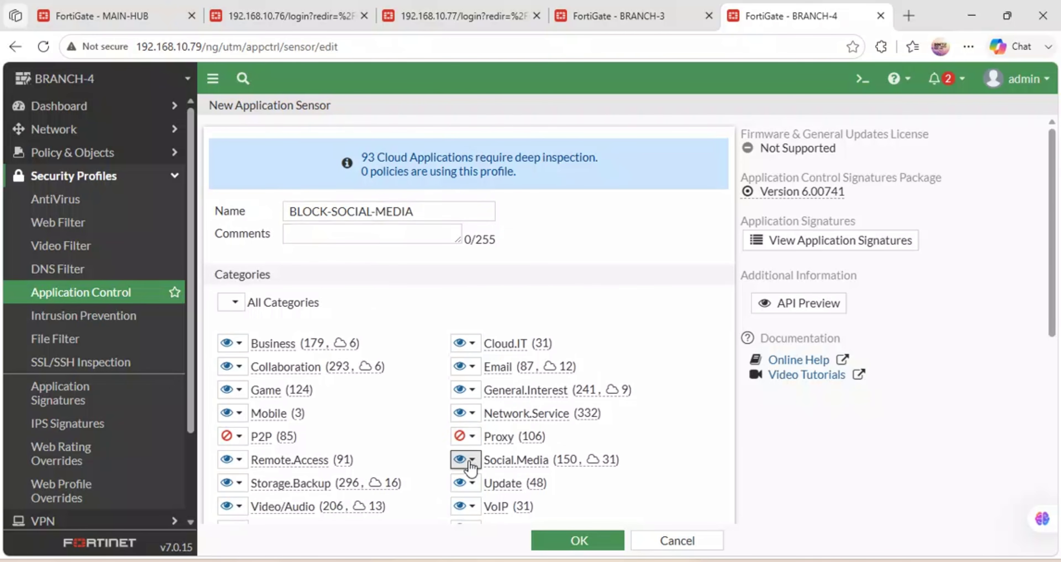
left_click(486, 523)
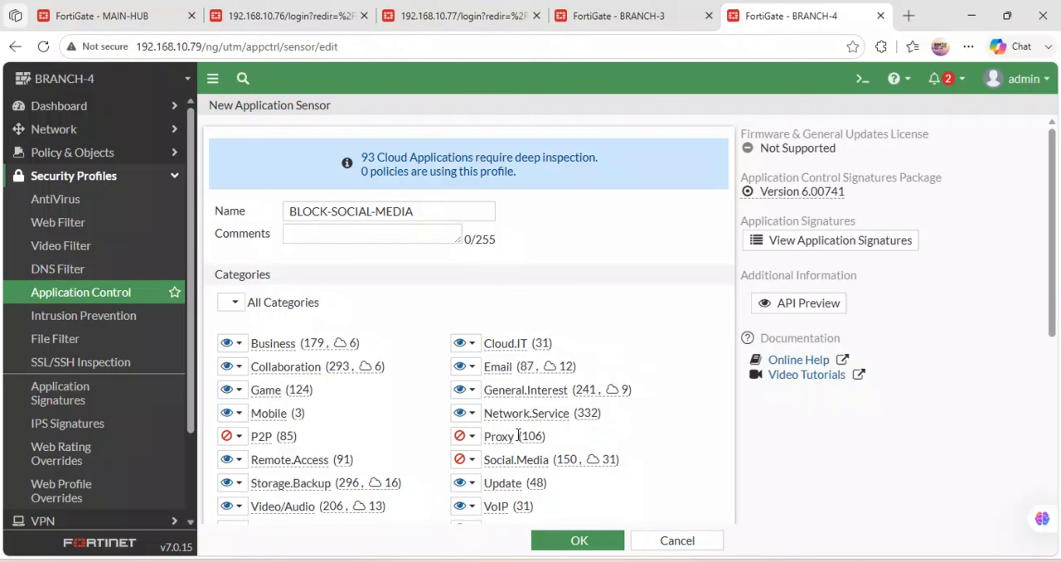
Set the Game and Video/Audio categories to Block, then save the sensor with OK.
scroll(518, 434, "down", 2)
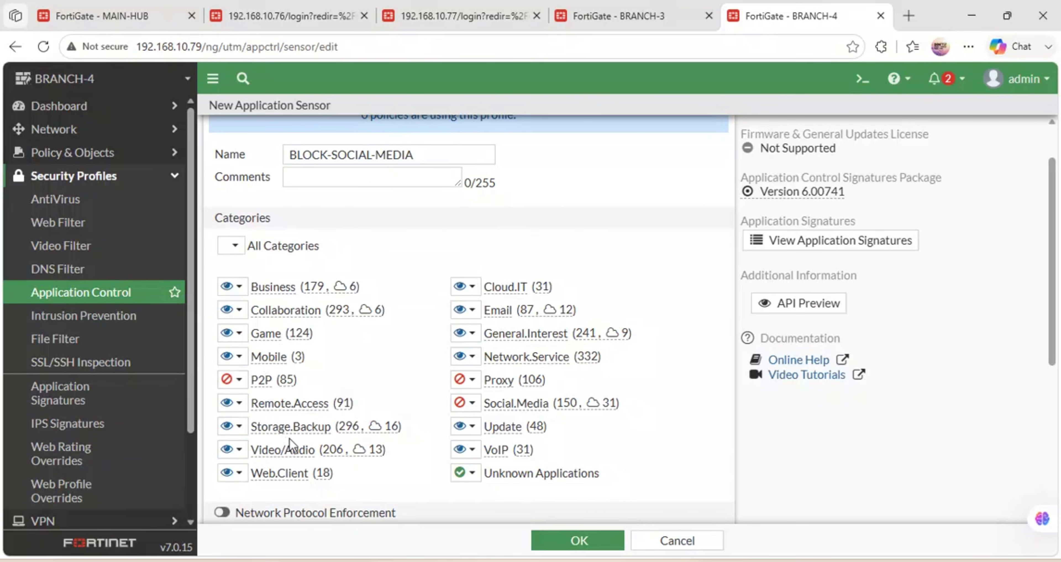
scroll(289, 439, "down", 3)
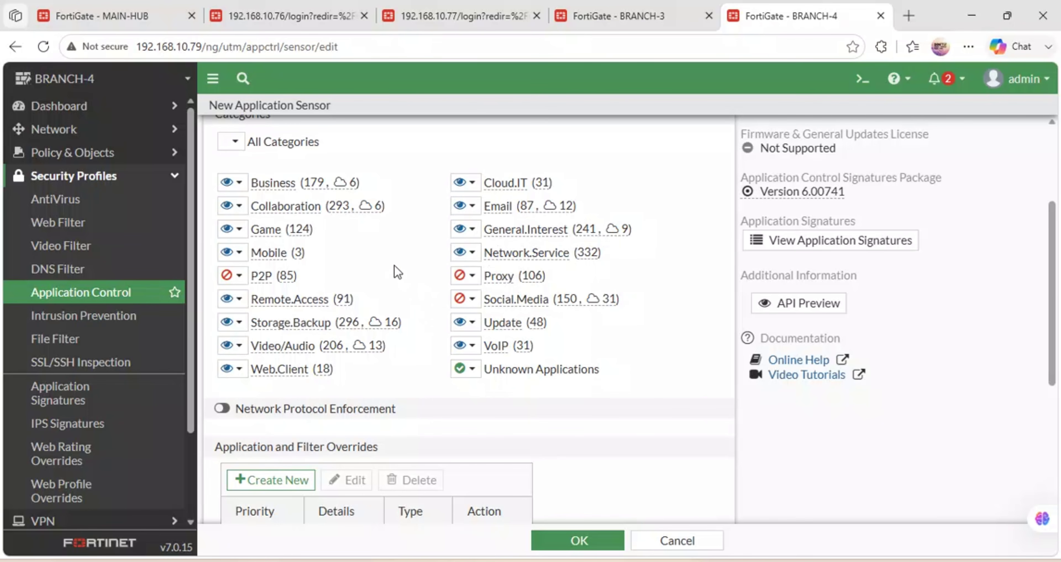
left_click(233, 229)
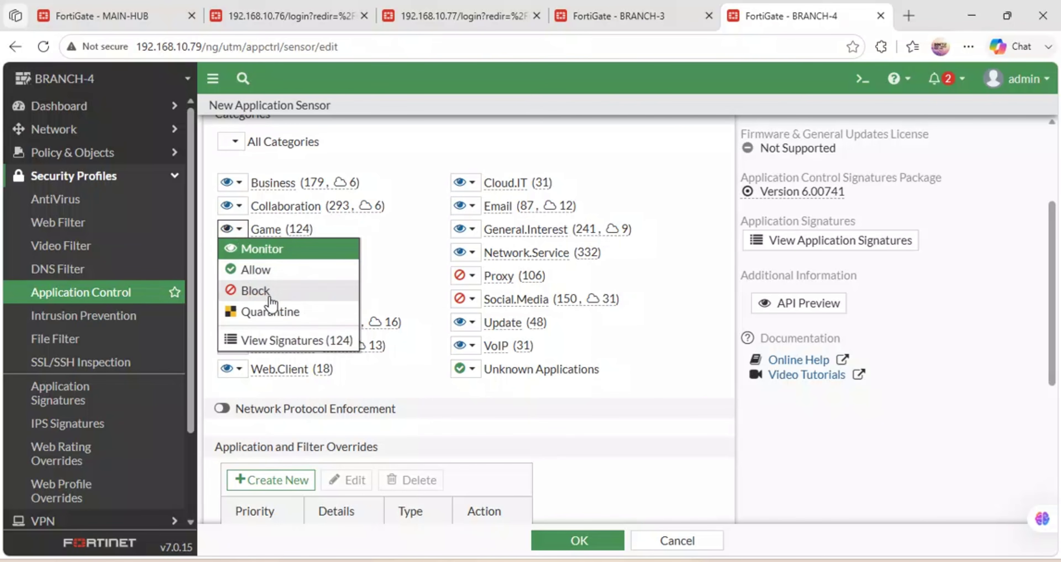
left_click(254, 290)
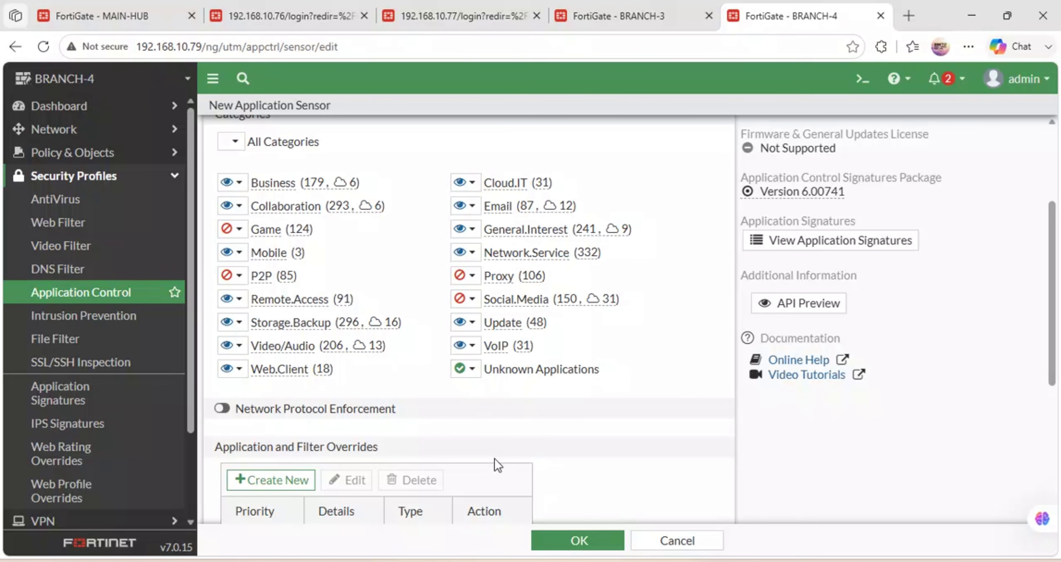
left_click(235, 345)
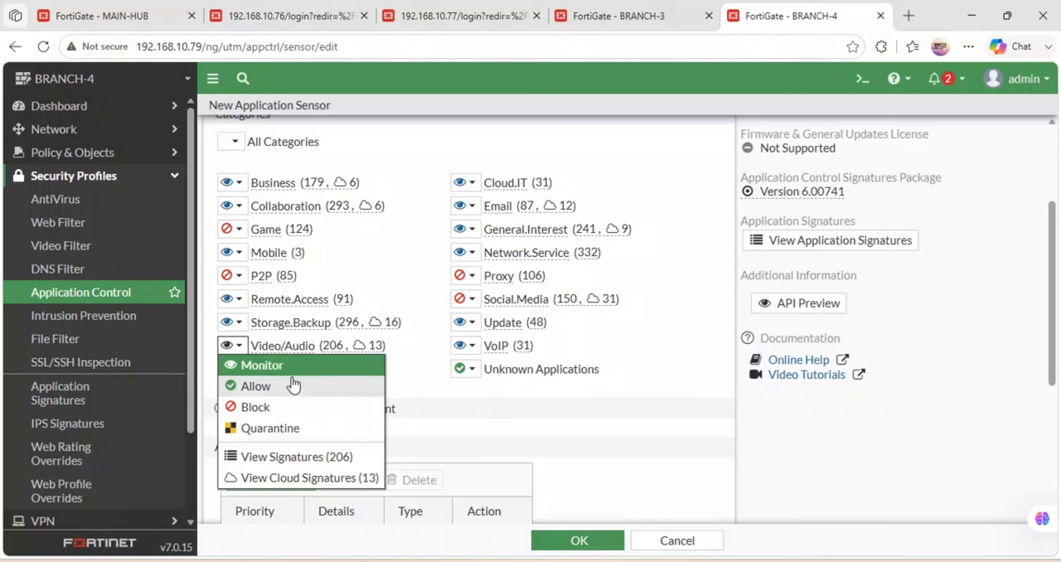
left_click(283, 410)
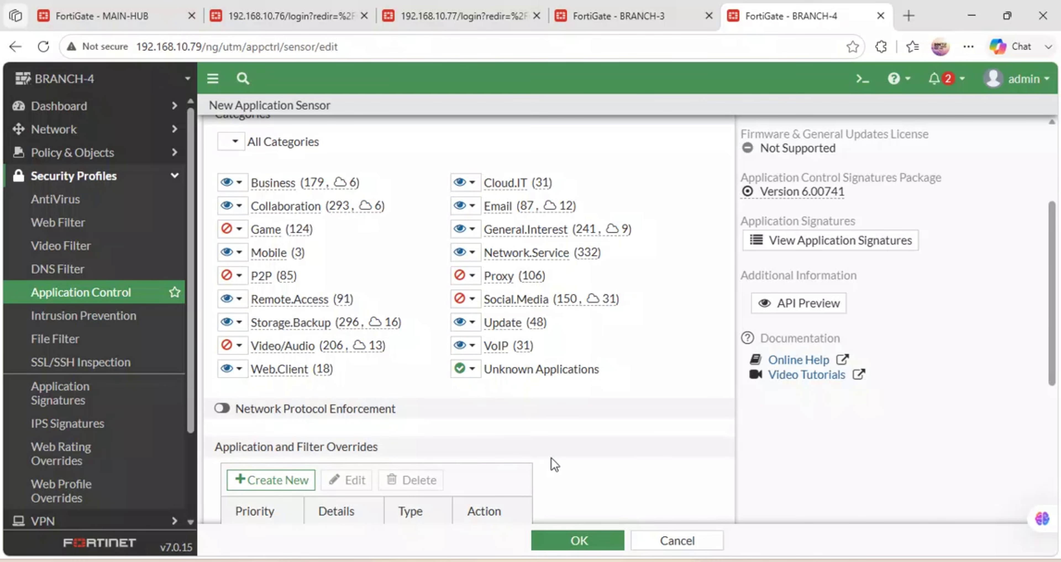
scroll(551, 457, "down", 5)
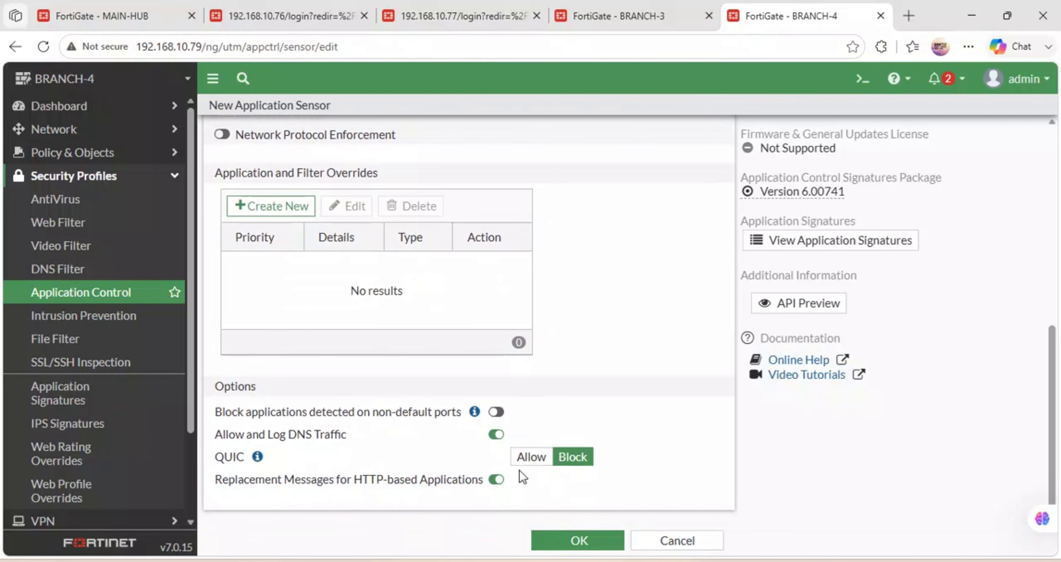
left_click(550, 535)
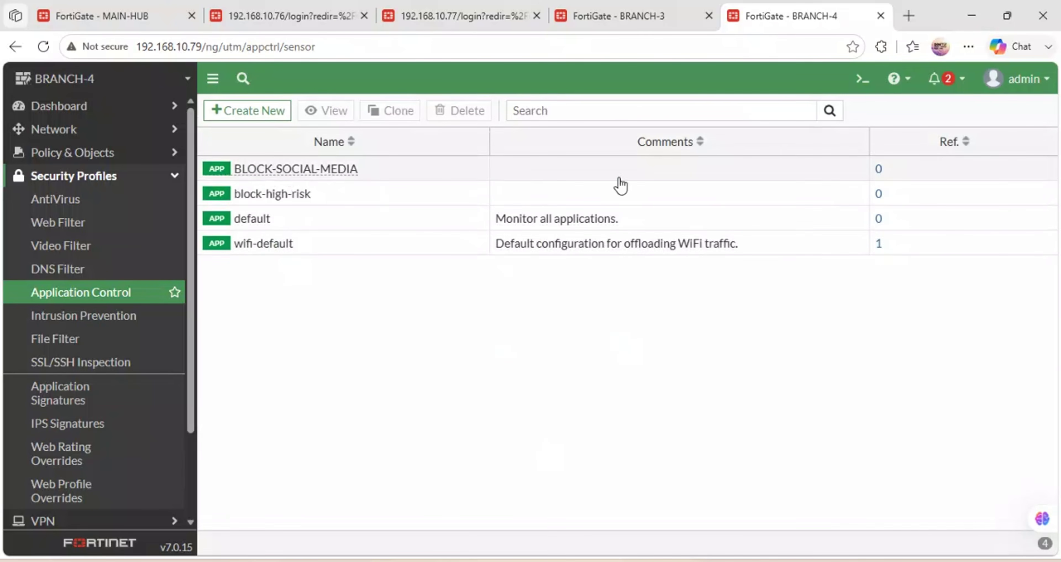
double_click(267, 166)
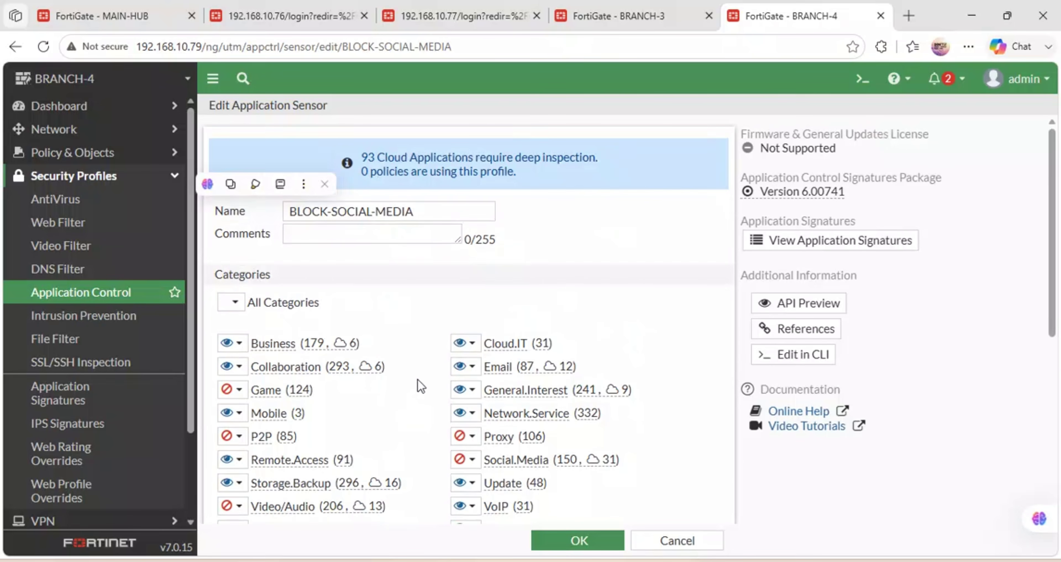
scroll(418, 369, "down", 3)
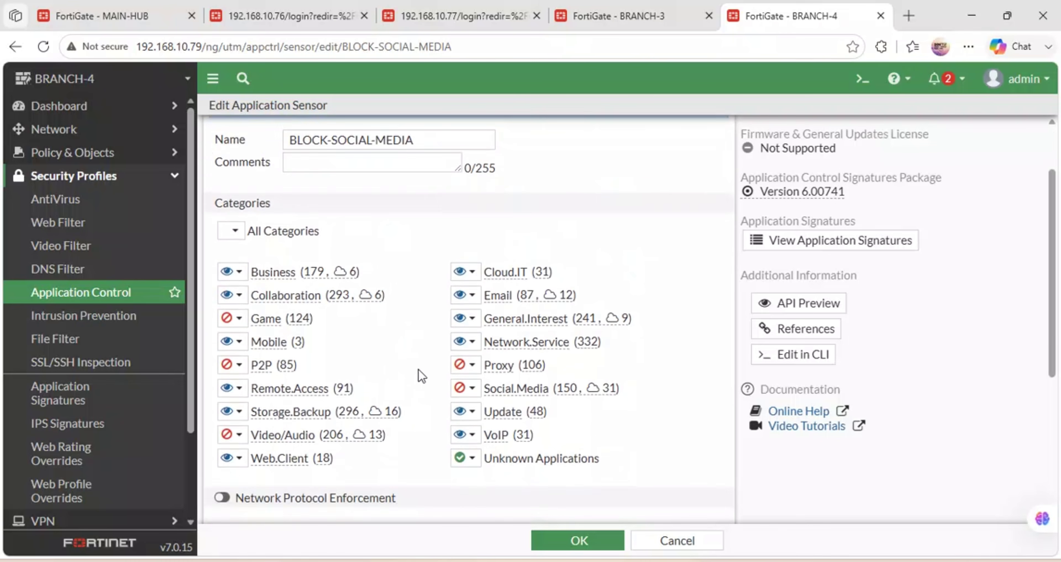
scroll(419, 369, "down", 7)
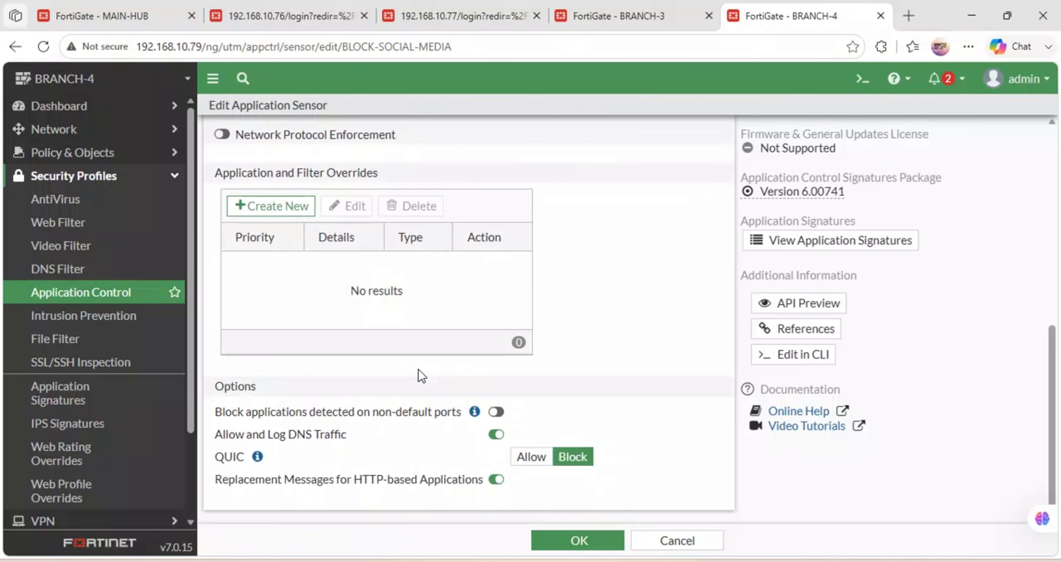
scroll(418, 369, "up", 2)
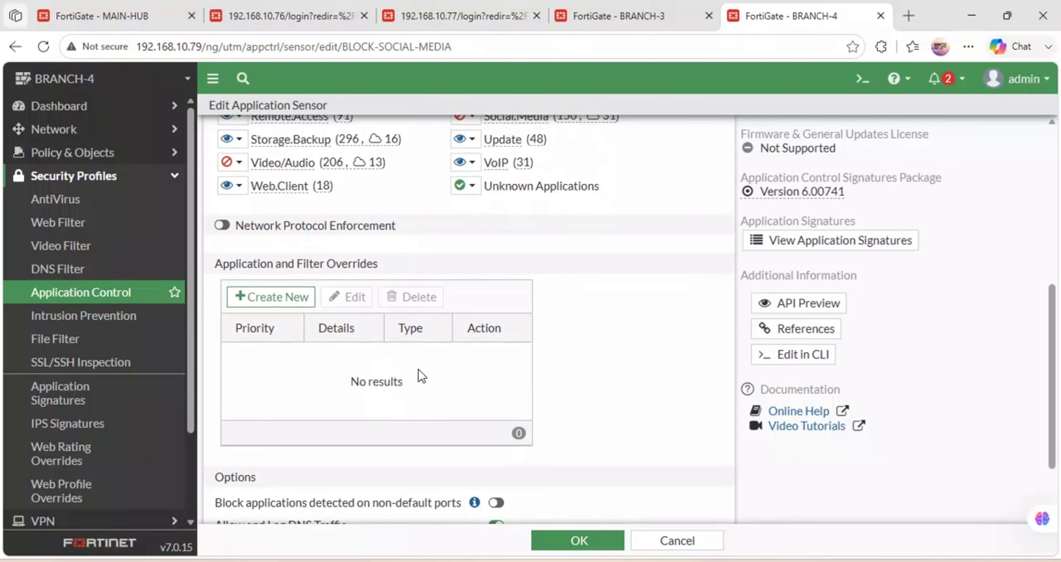
scroll(419, 369, "down", 2)
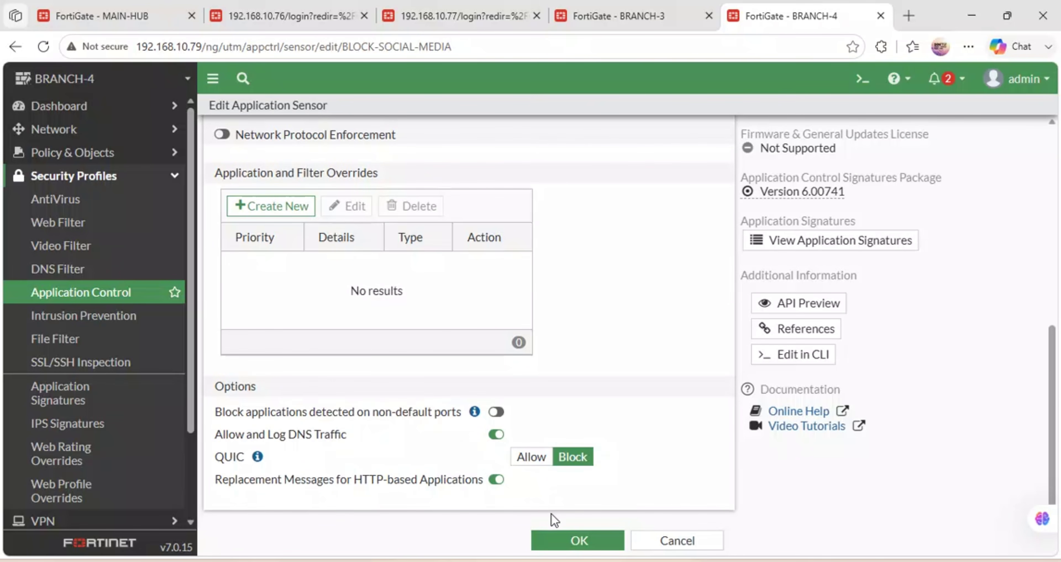
left_click(575, 538)
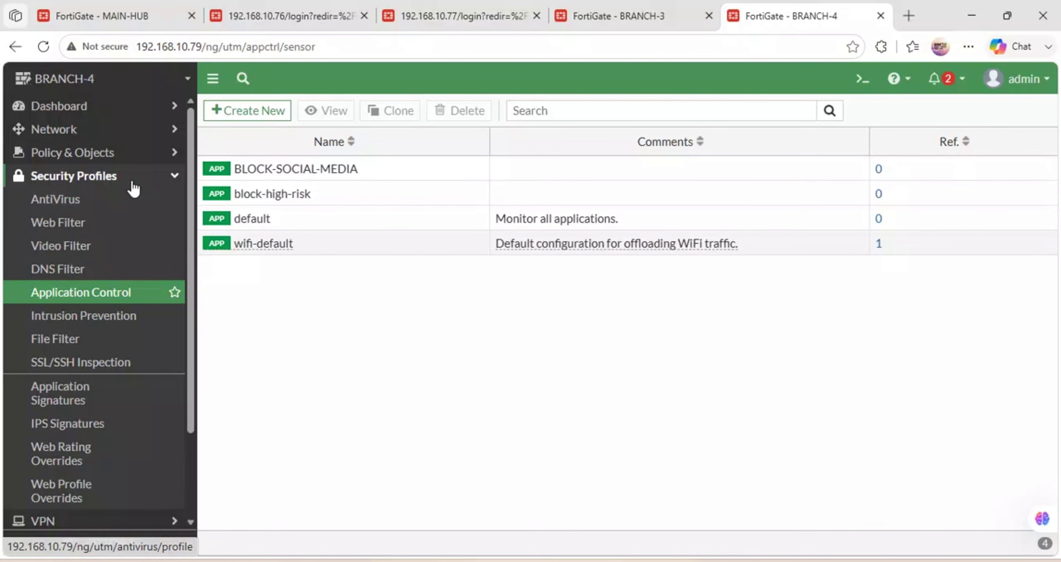
Open Network > Interfaces showing BRANCH4-LAN (port2) at 172.30.14.1/255.255.255.0 and MGT (port5).
left_click(111, 154)
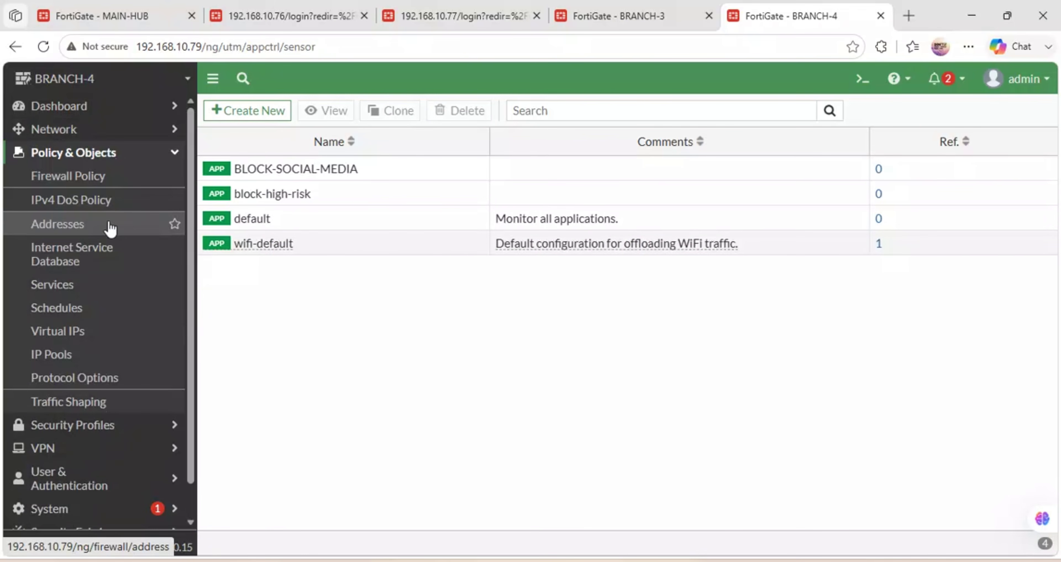
left_click(85, 134)
left_click(55, 152)
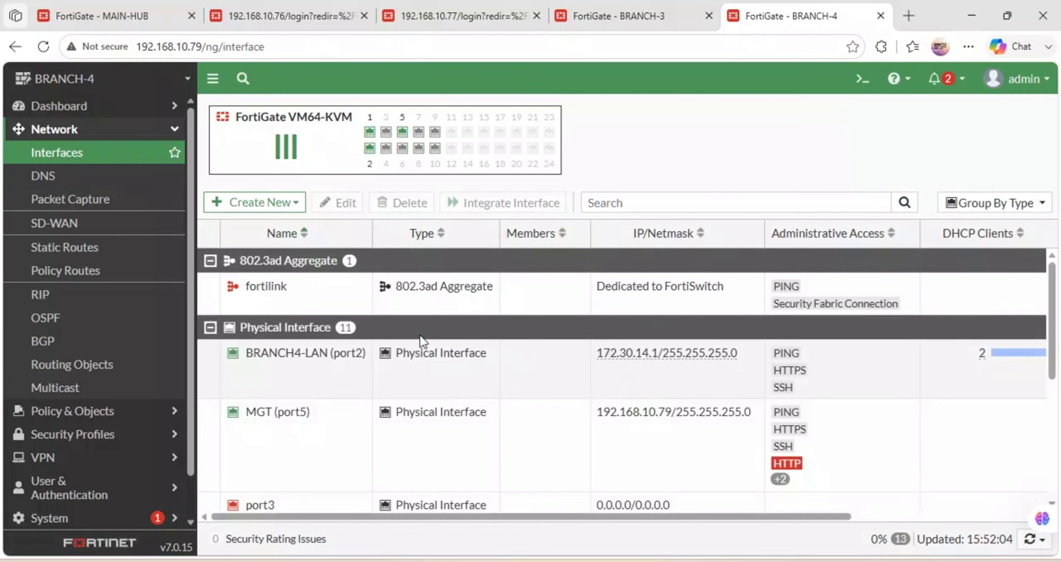
scroll(422, 341, "down", 2)
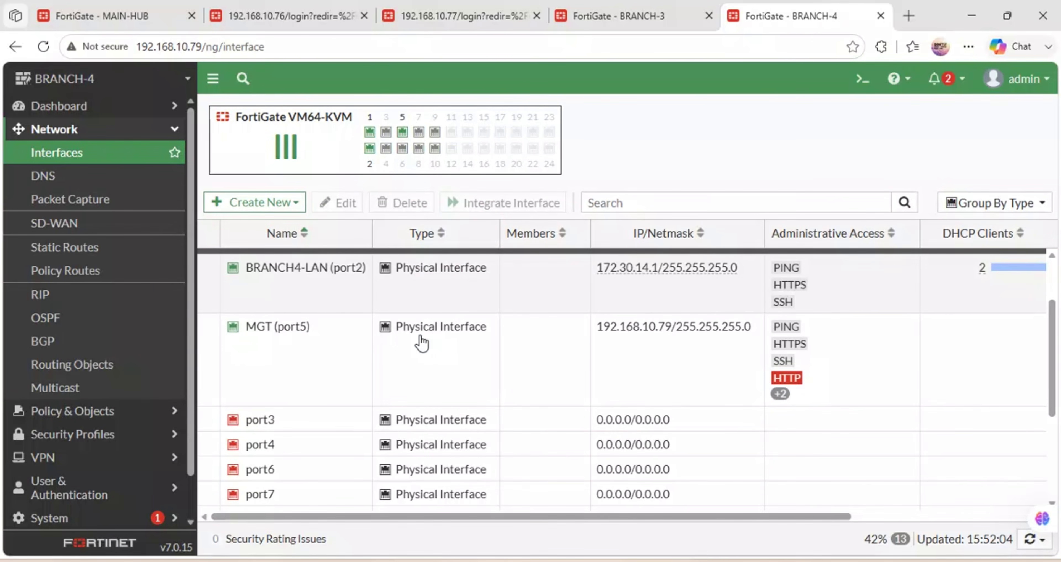
Open the BRANCH4-LAN (port2) interface for editing and look through its settings.
double_click(307, 265)
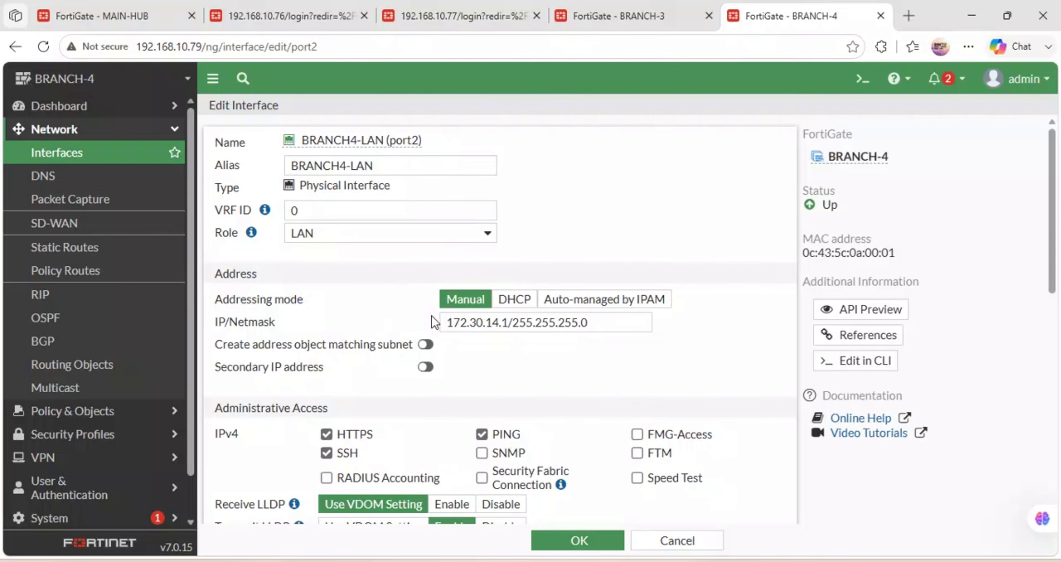
scroll(415, 270, "down", 4)
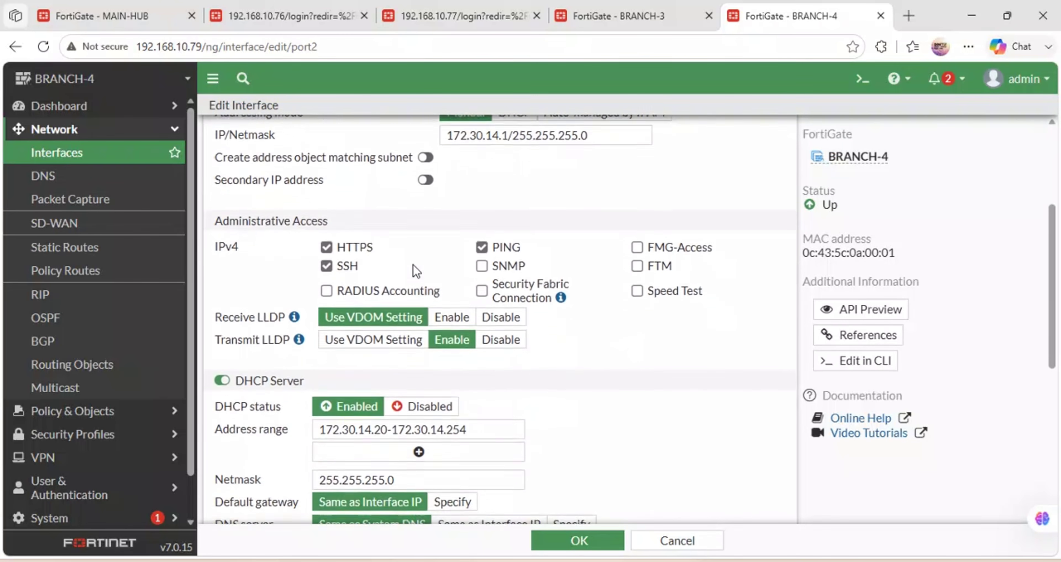
scroll(413, 266, "down", 6)
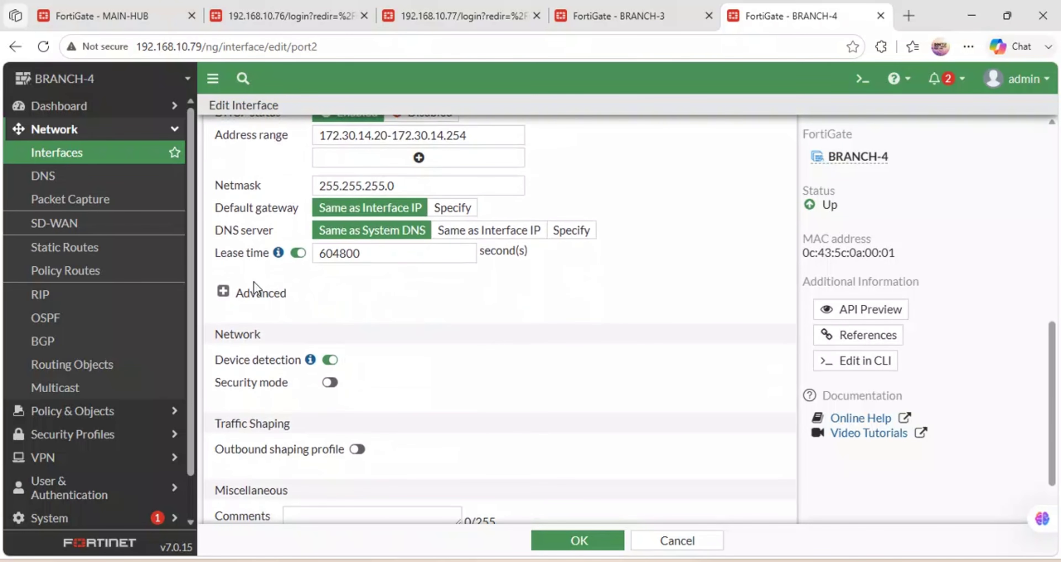
scroll(341, 287, "up", 8)
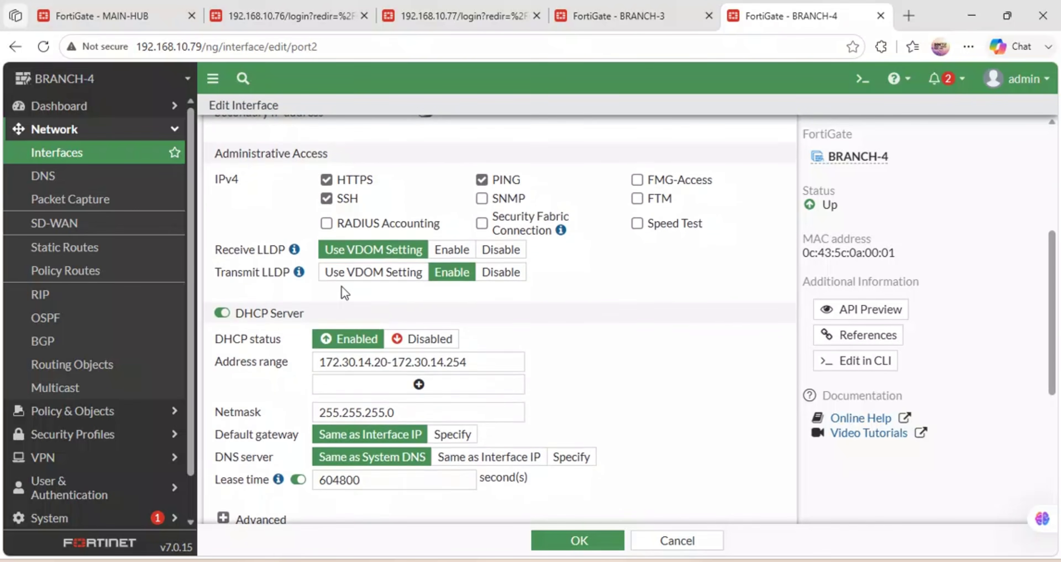
scroll(341, 287, "up", 2)
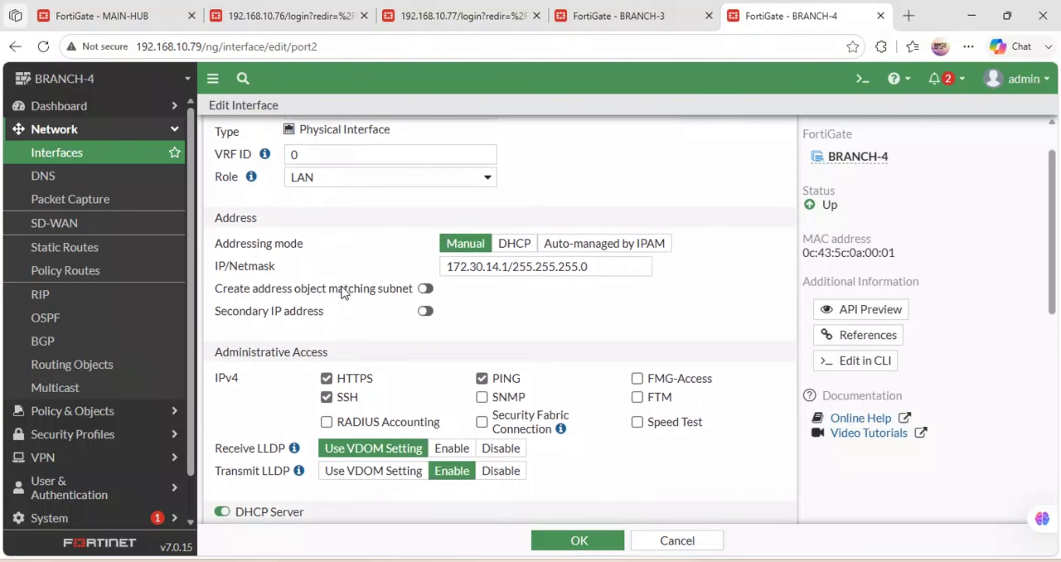
scroll(344, 285, "down", 5)
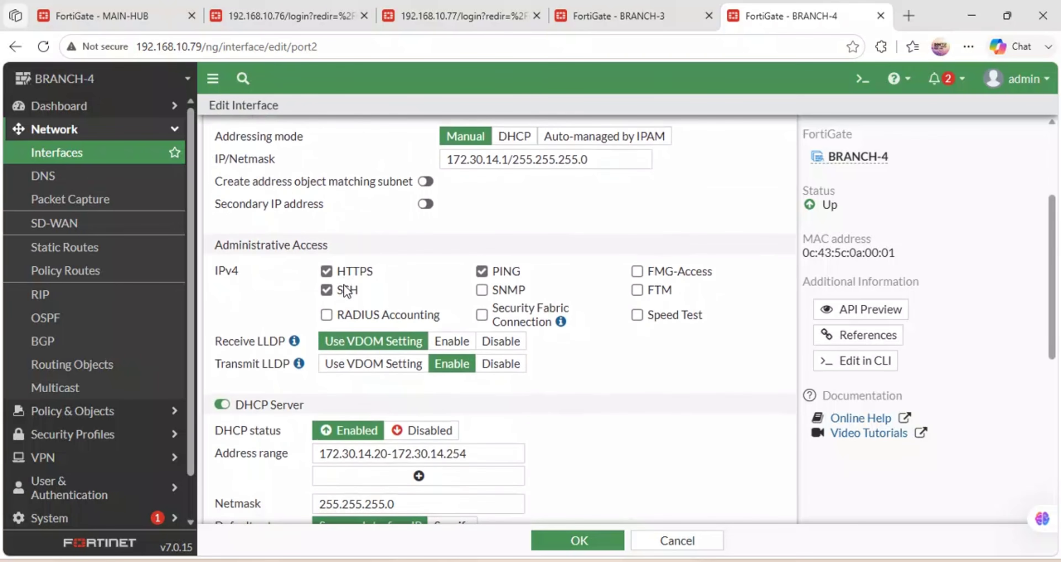
scroll(345, 288, "down", 3)
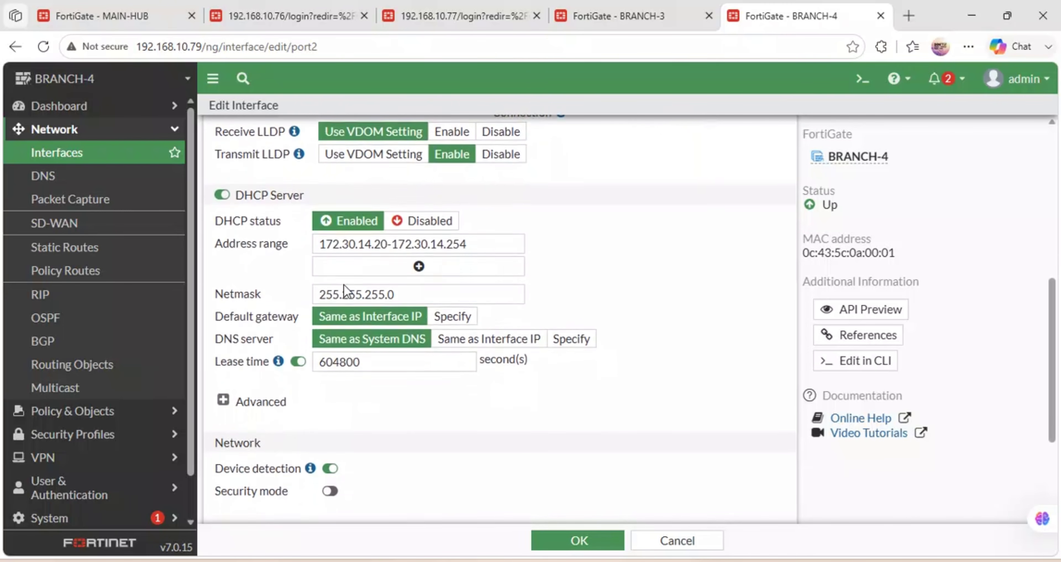
scroll(344, 284, "down", 4)
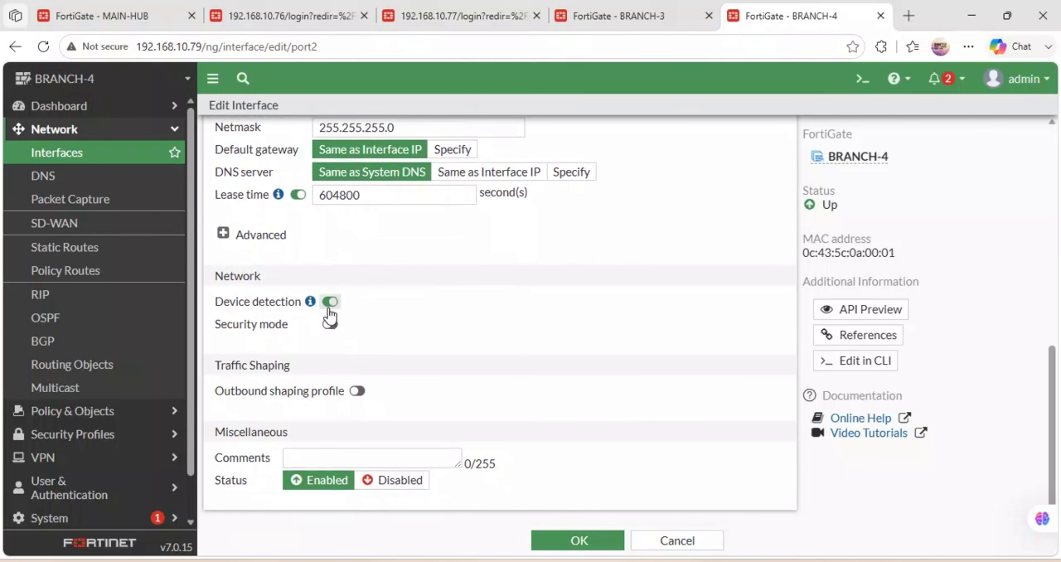
Enable Captive Portal security mode on port2, restricted to groups, with no group chosen yet.
left_click(329, 325)
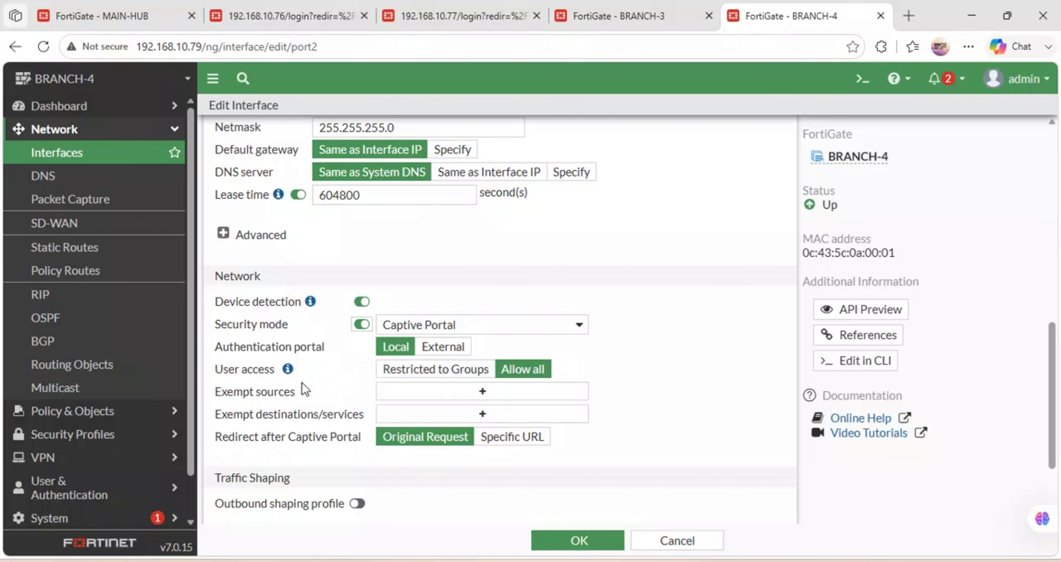
left_click(436, 370)
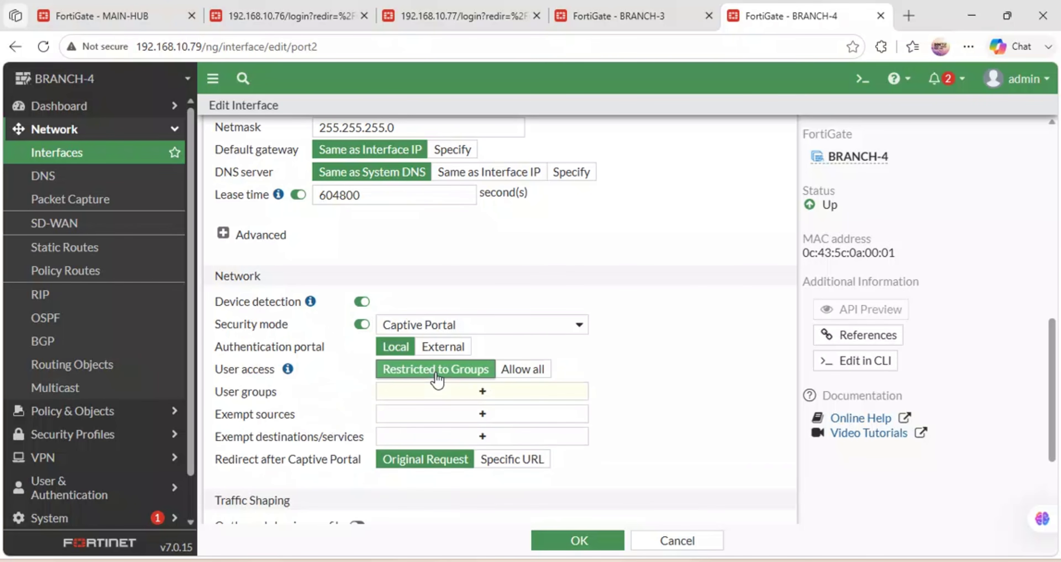
left_click(464, 396)
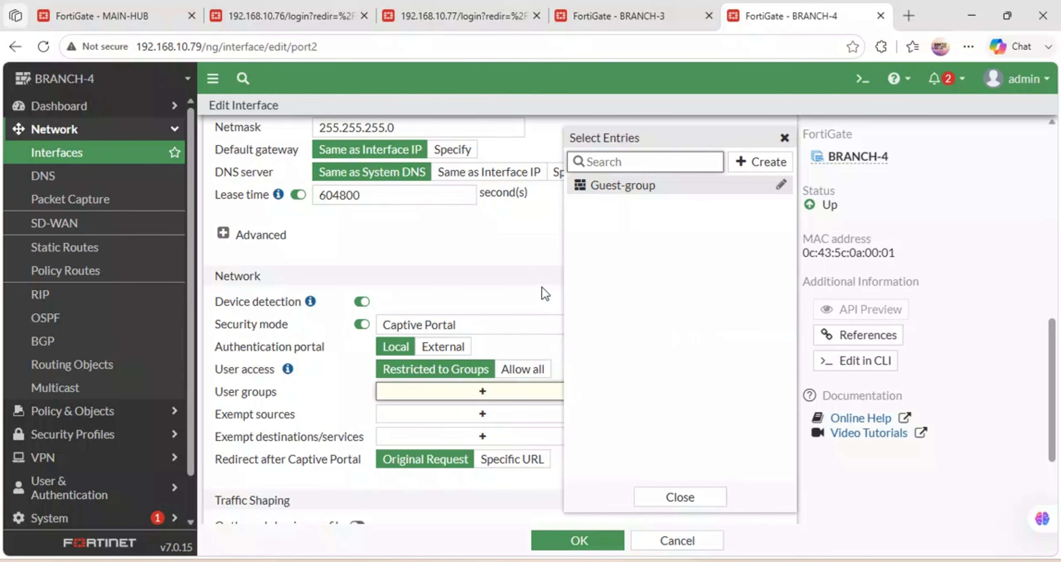
left_click(533, 275)
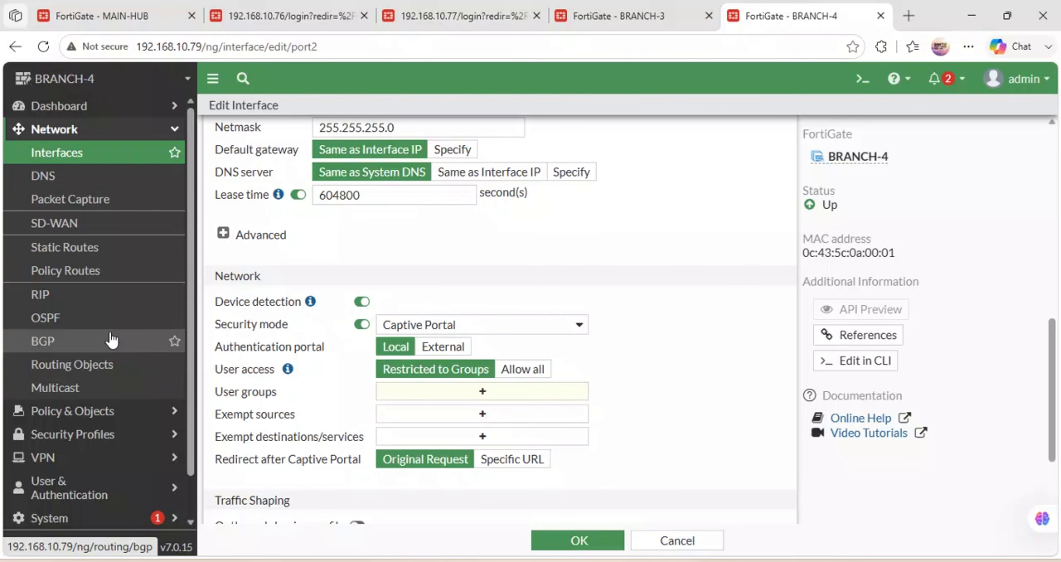
scroll(68, 272, "down", 1)
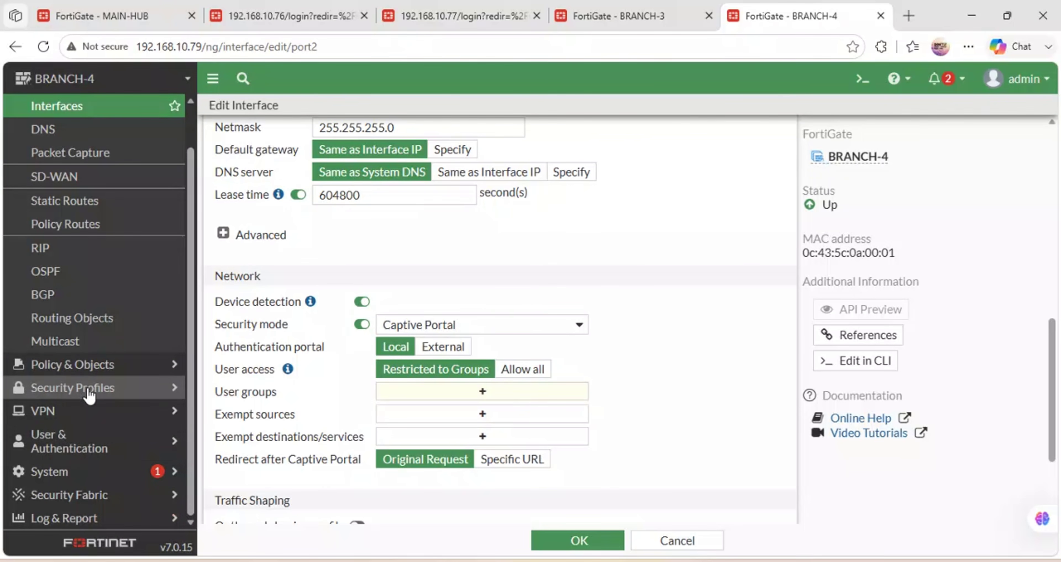
left_click(70, 440)
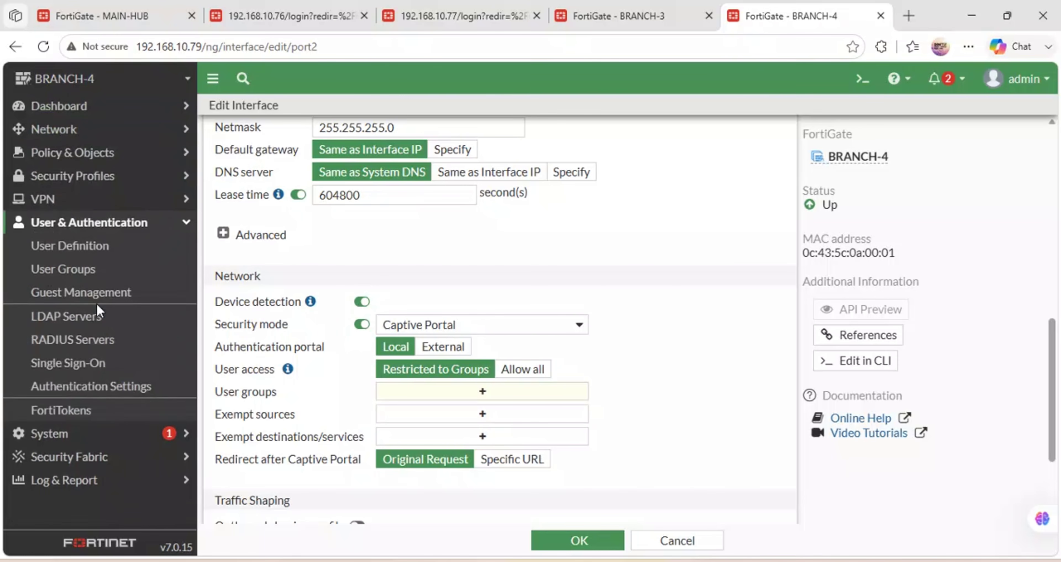
Create a new Firewall user group named BRANCH4-USERS with no members.
left_click(85, 270)
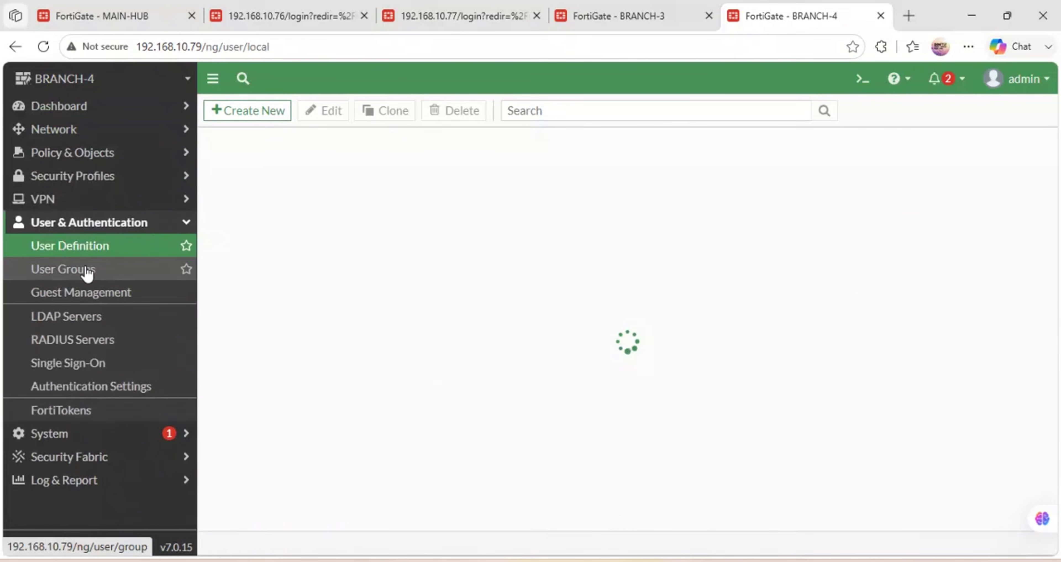
left_click(267, 117)
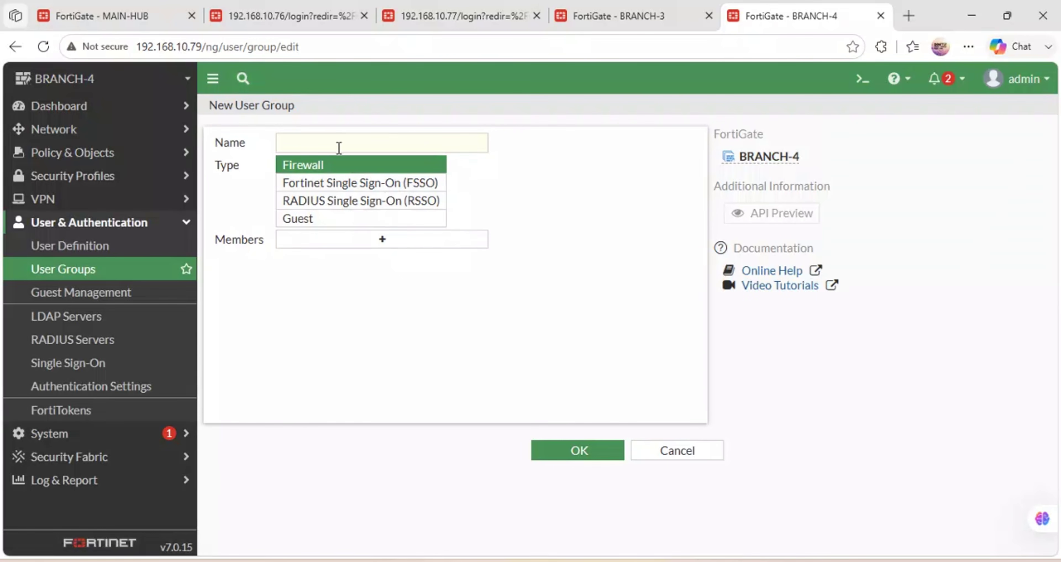
left_click(335, 145)
type("BRANCH4-U")
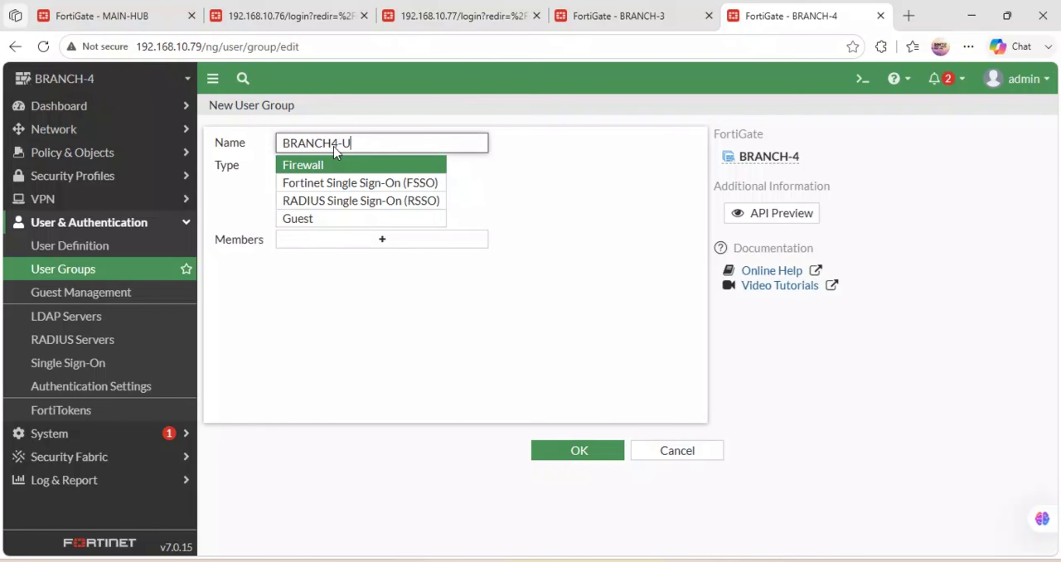
type("RS")
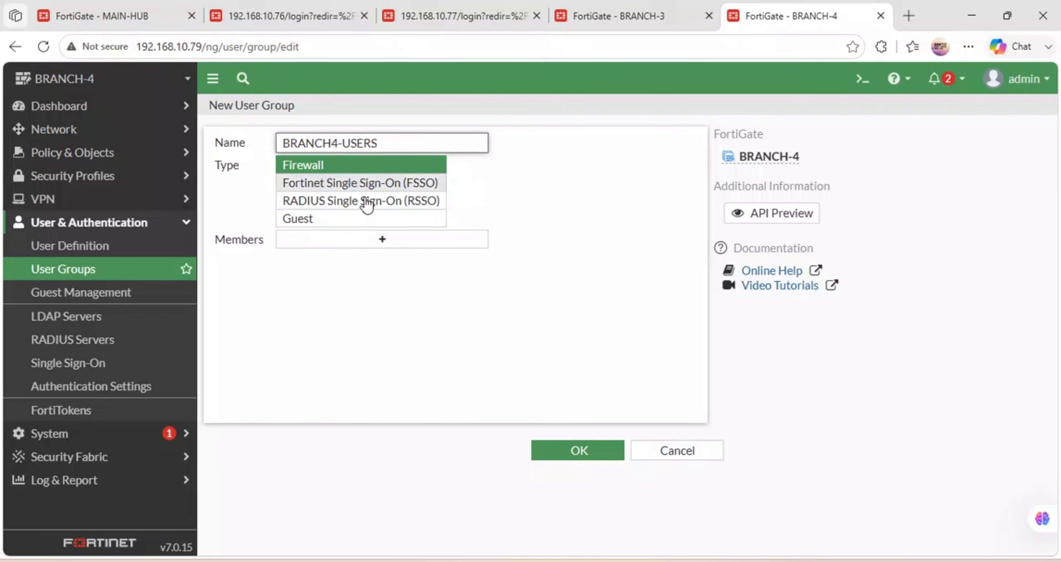
left_click(548, 456)
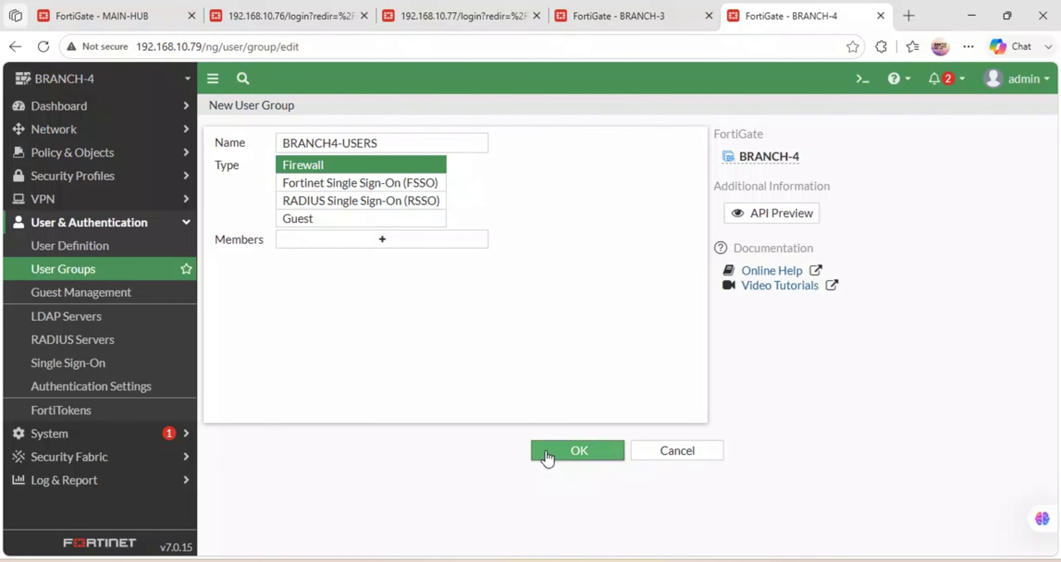
left_click(80, 247)
Start a new Local User account and enter the username BR4.
left_click(249, 118)
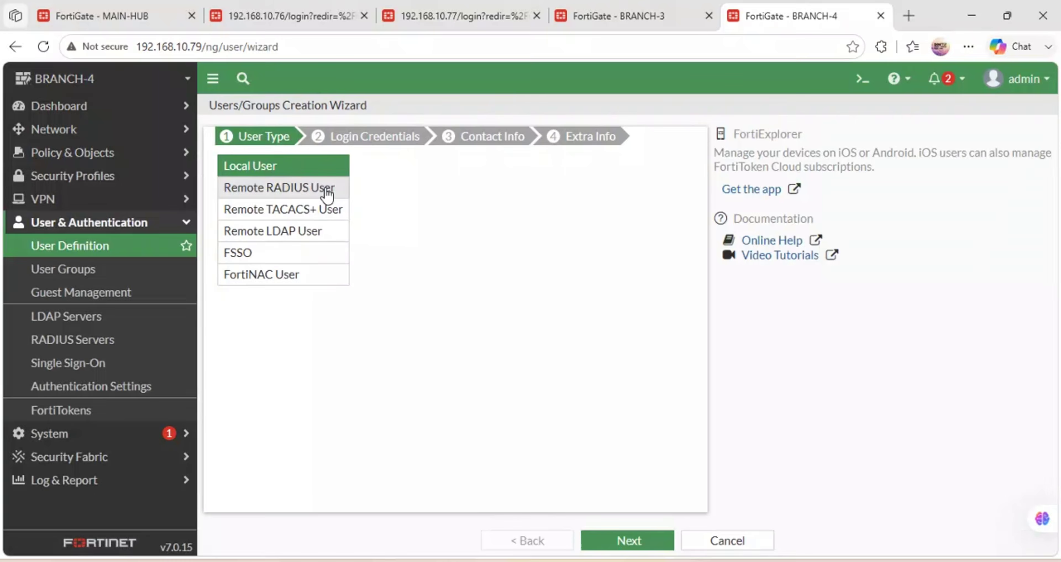
left_click(620, 540)
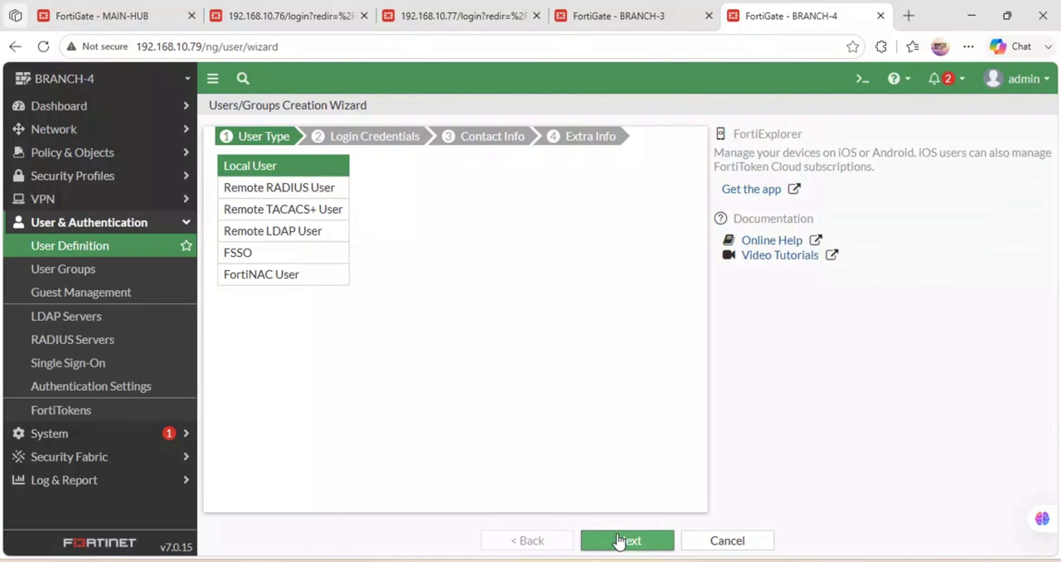
left_click(288, 163)
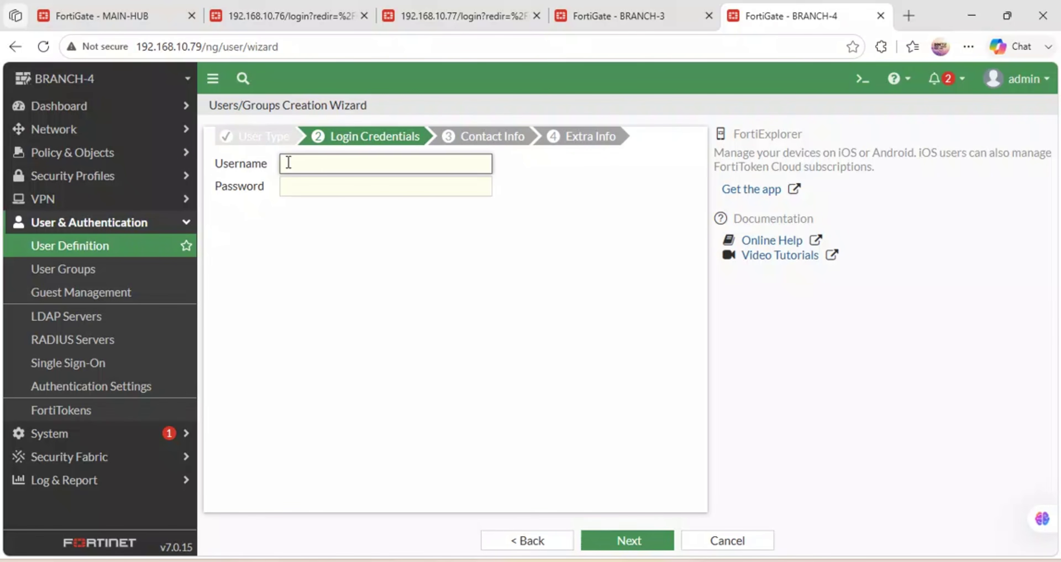
type("BR")
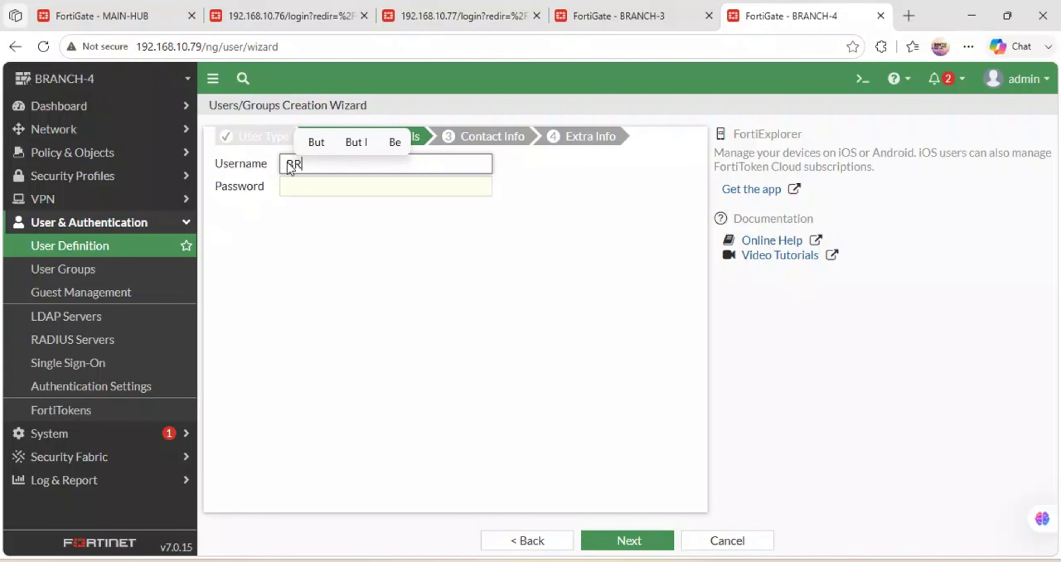
type("4")
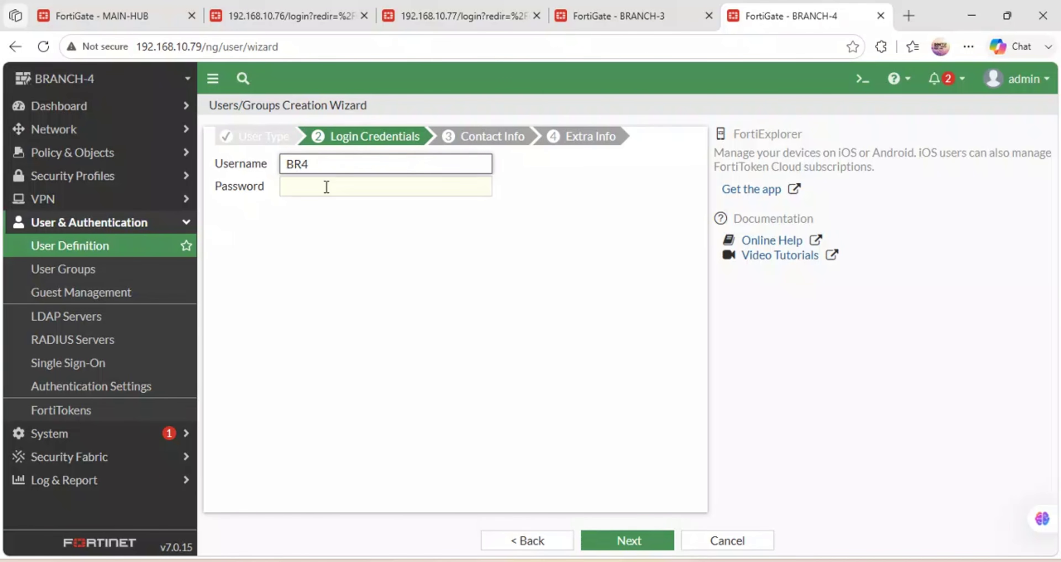
left_click(327, 189)
Set BR4's password and submit to create the enabled local user.
type("123")
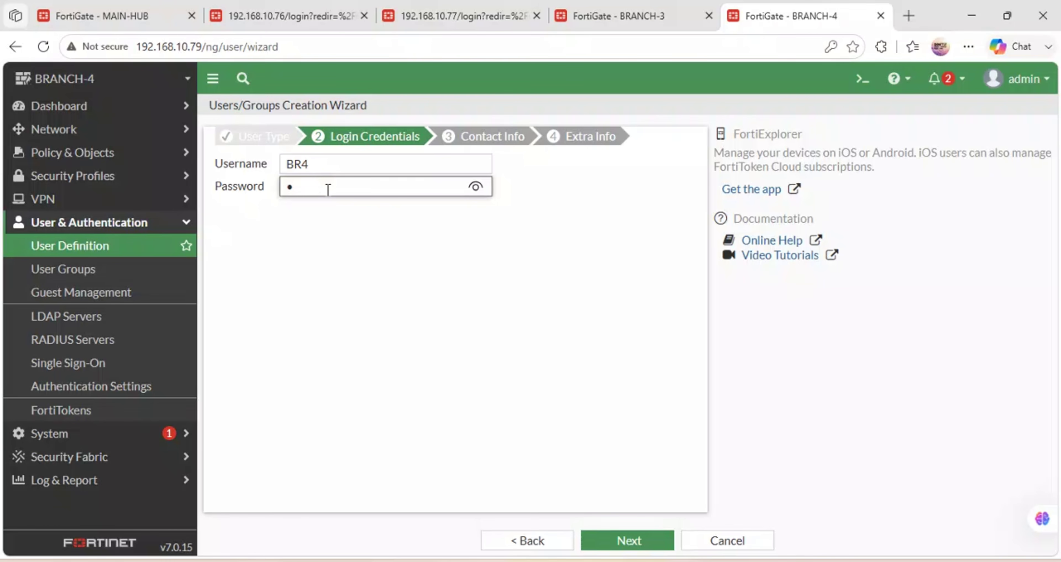
key("BackSpace")
type("1")
key("BackSpace")
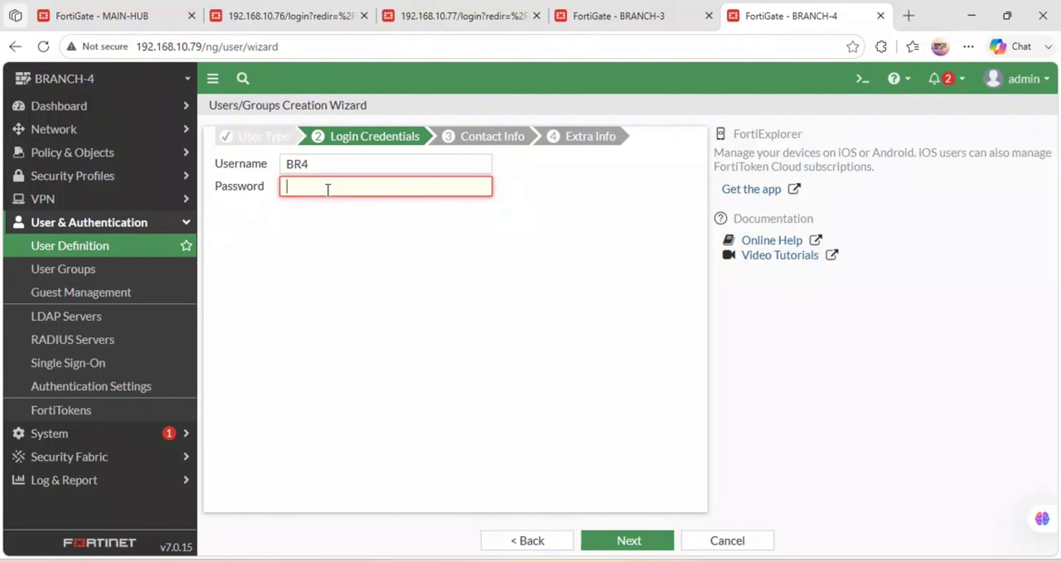
type("12345")
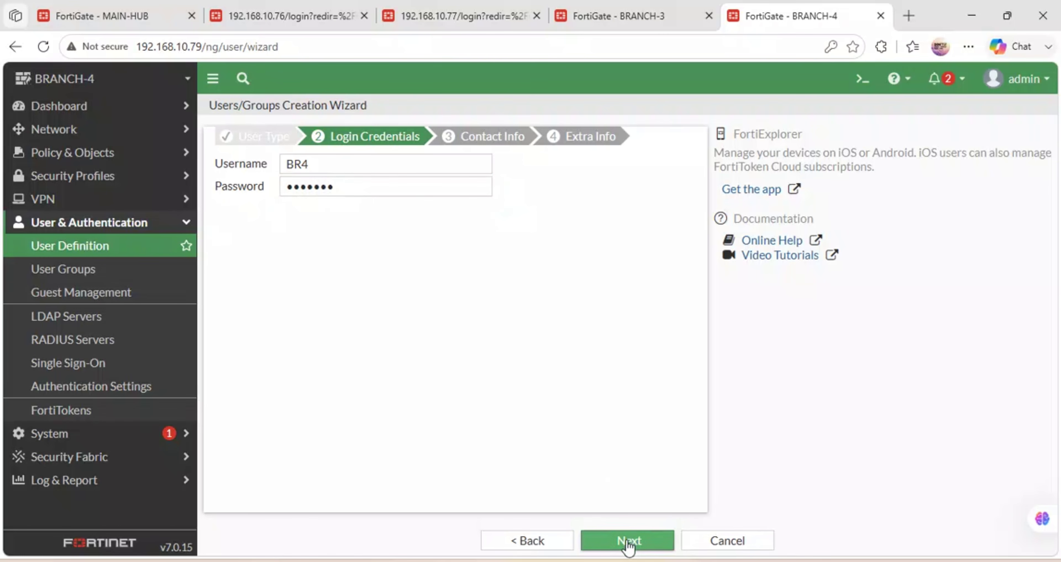
left_click(628, 540)
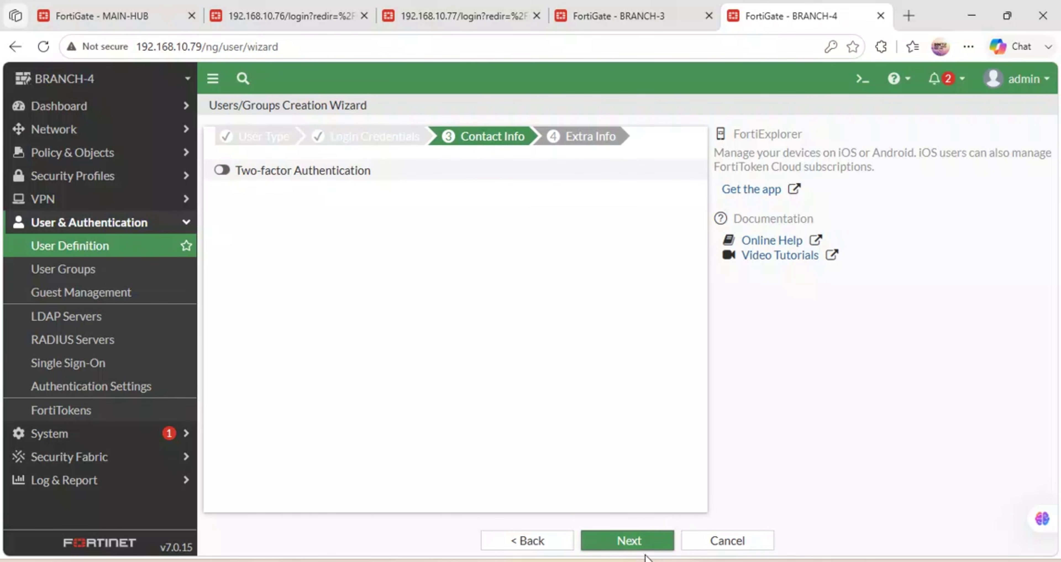
left_click(630, 541)
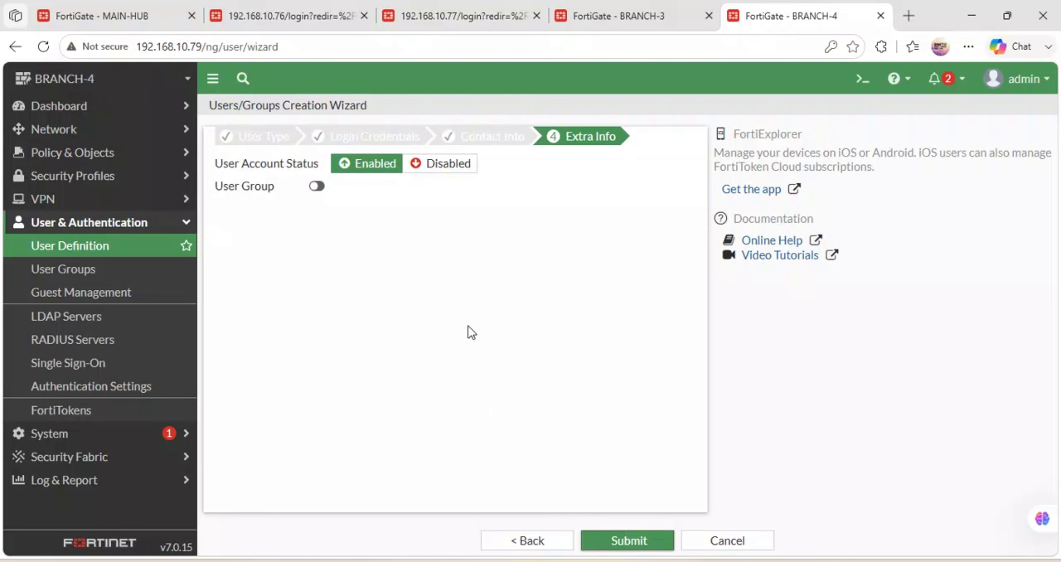
left_click(635, 540)
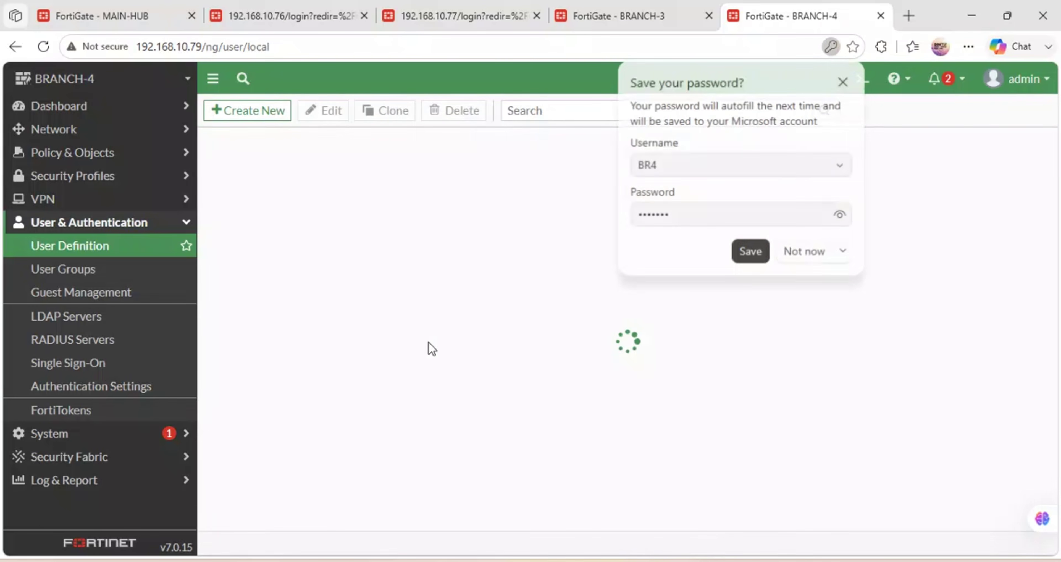
left_click(791, 253)
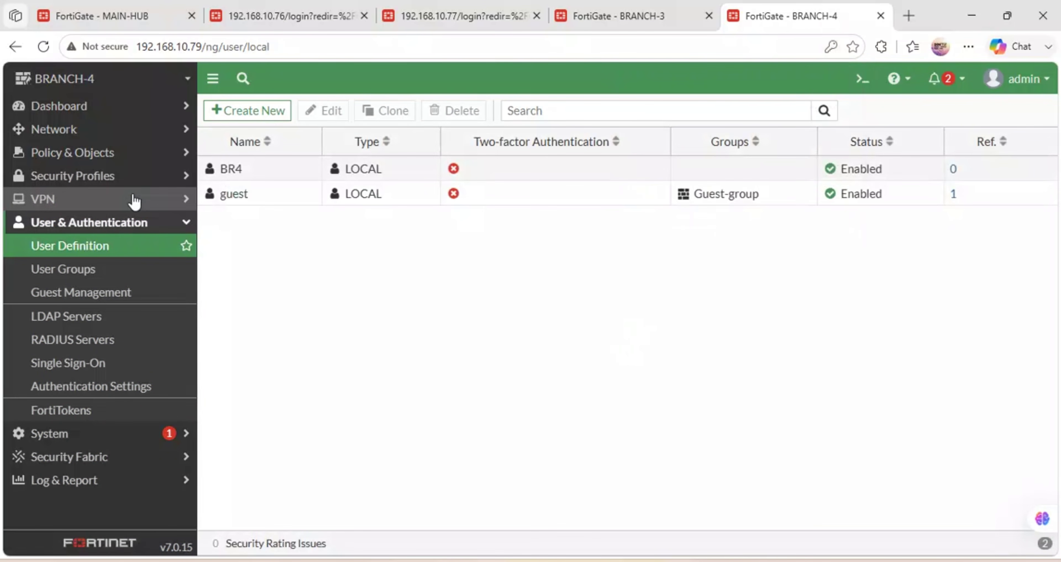
Add BR4 as a member of the BRANCH4-USERS group and save it.
left_click(84, 273)
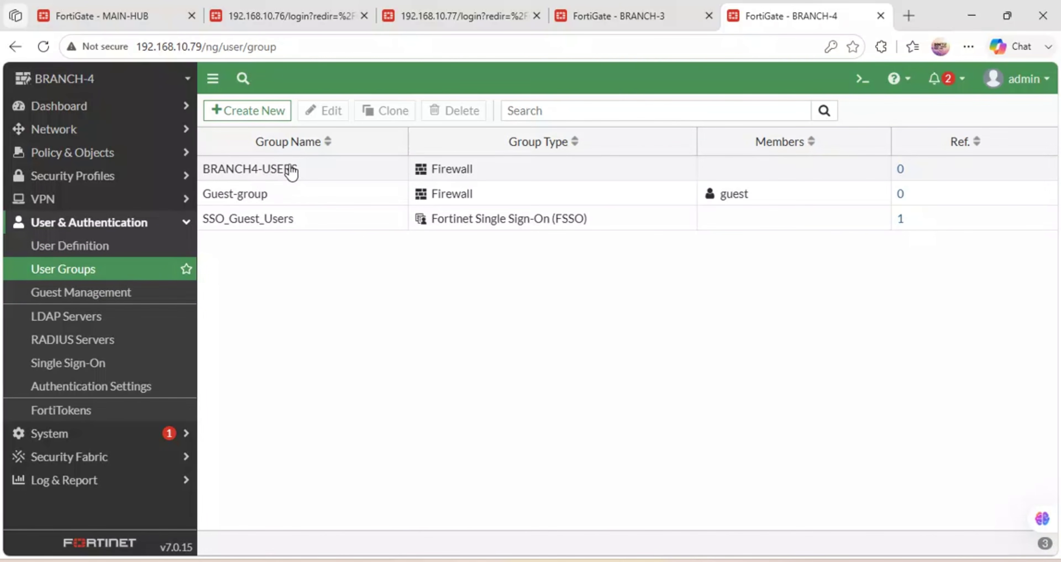
double_click(291, 169)
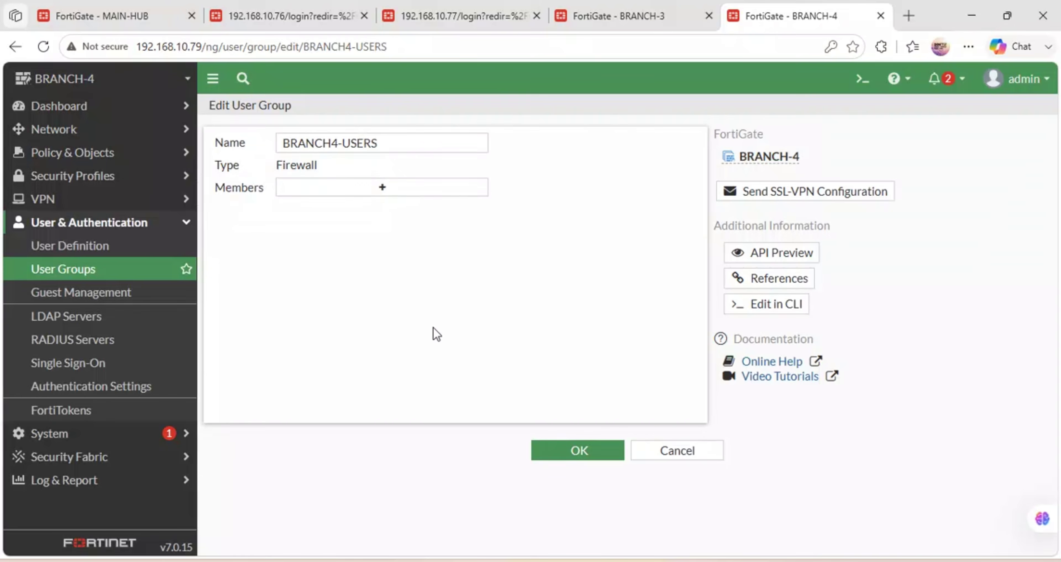
left_click(346, 194)
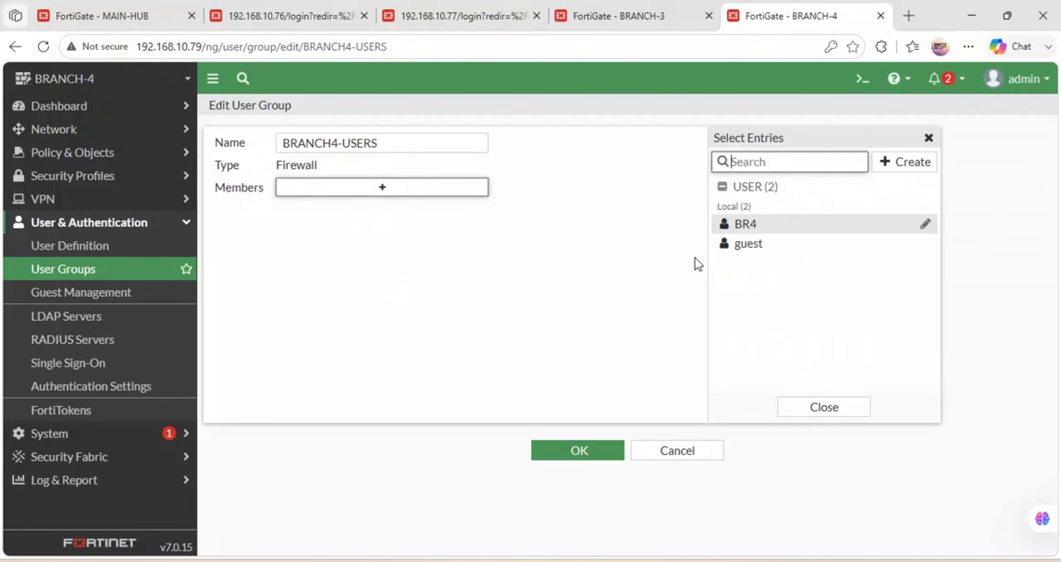
left_click(744, 224)
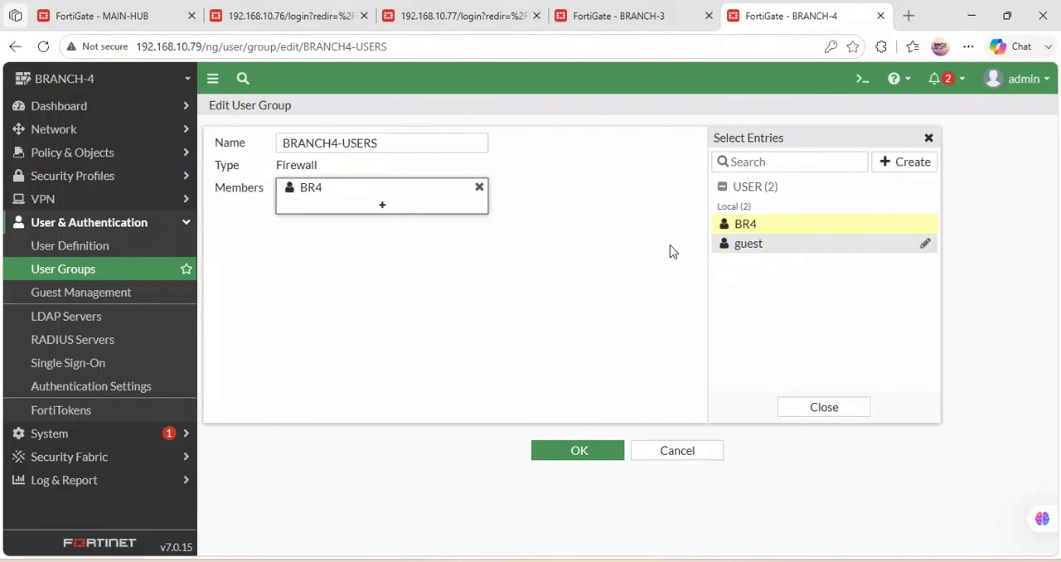
left_click(549, 454)
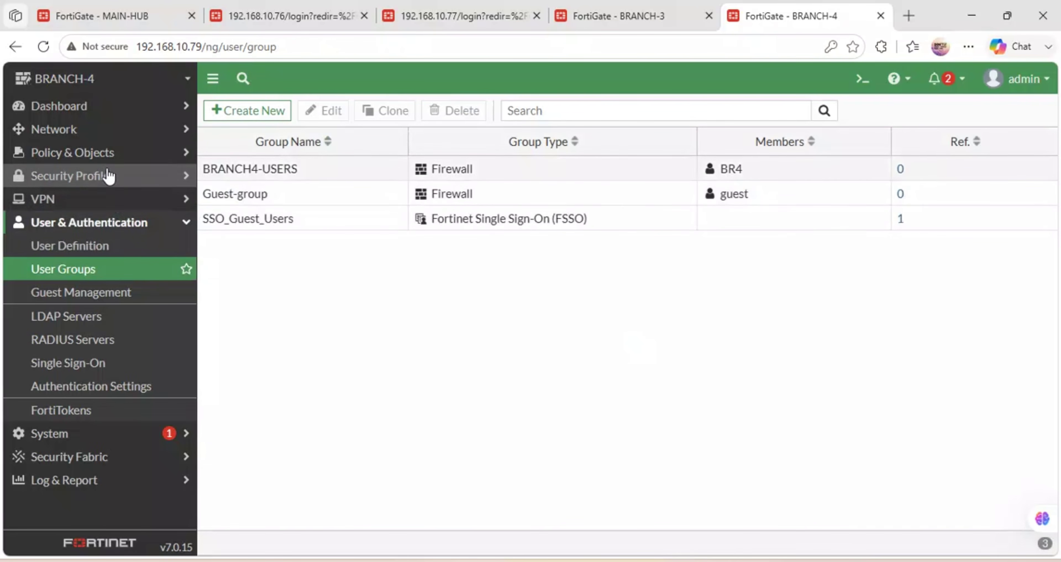
left_click(106, 132)
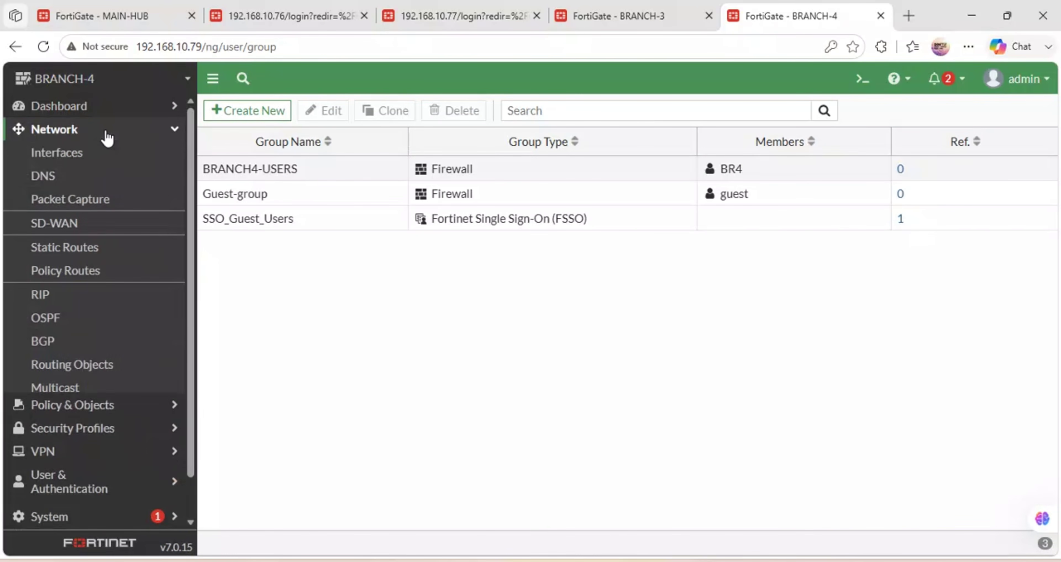
On port2, enable Captive Portal restricted to groups and select BRANCH4-USERS as the allowed group.
left_click(60, 153)
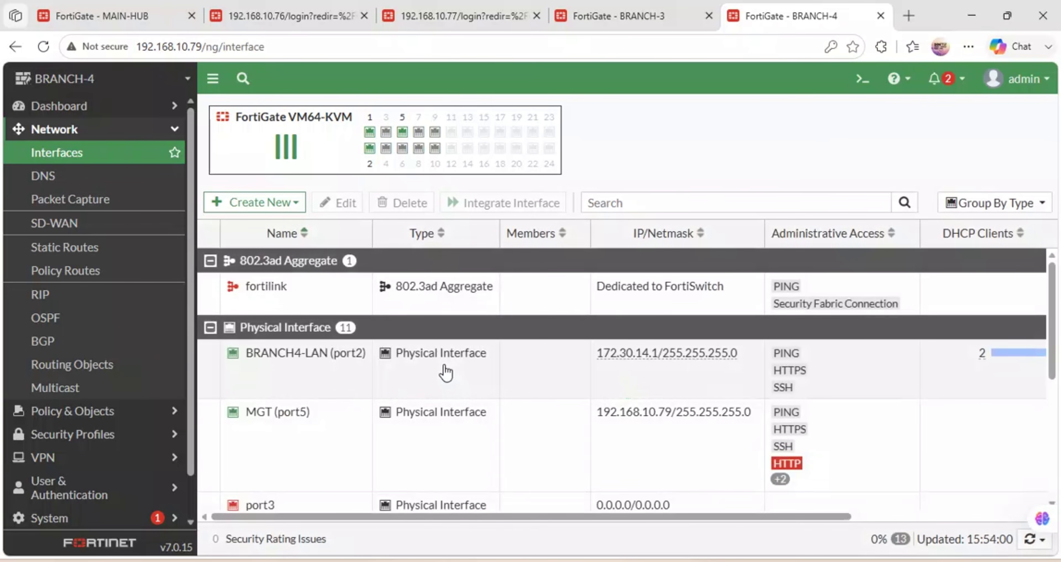
double_click(325, 355)
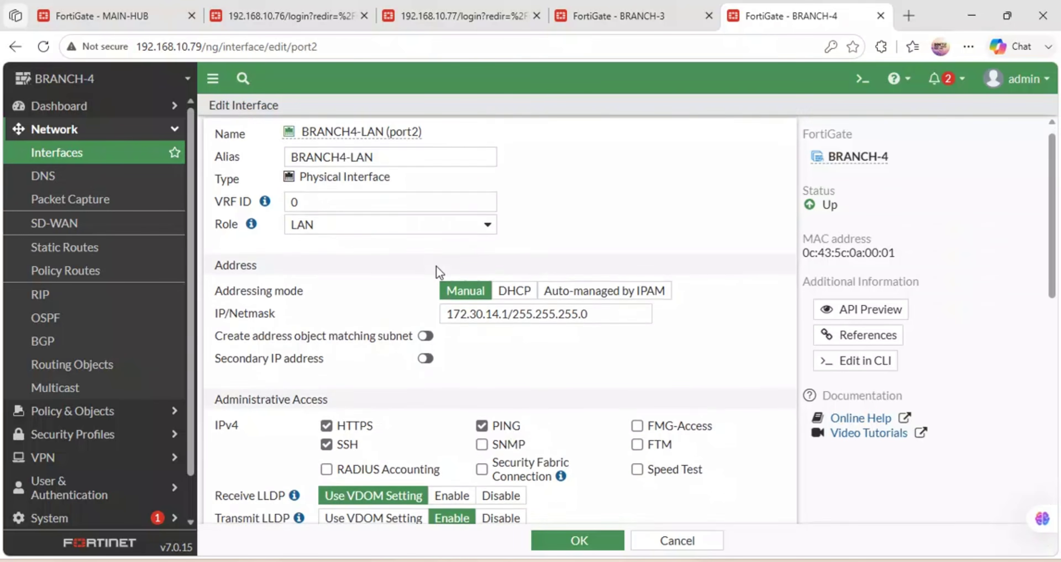
scroll(440, 273, "down", 3)
scroll(440, 272, "down", 6)
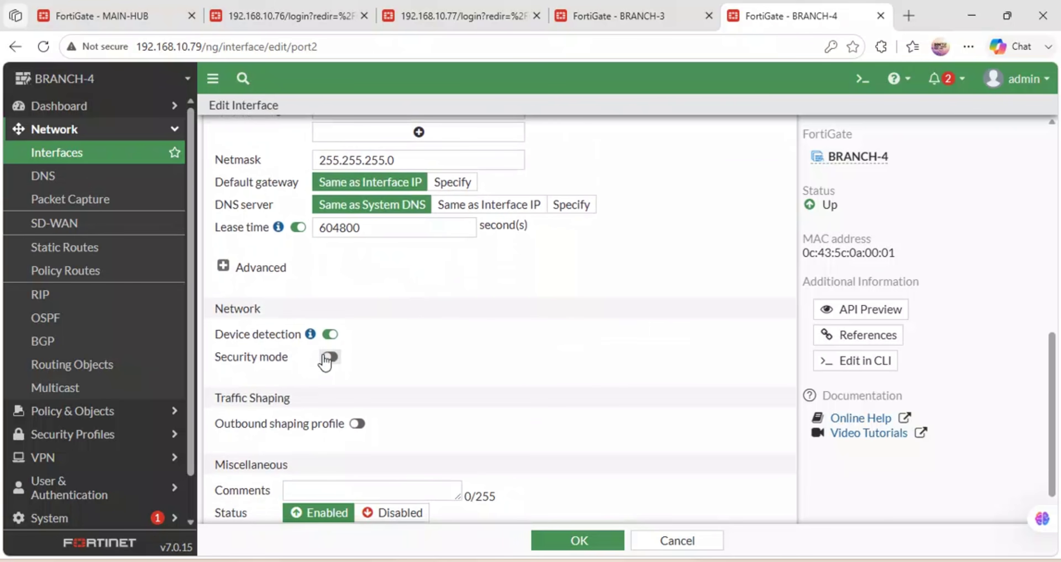
left_click(330, 357)
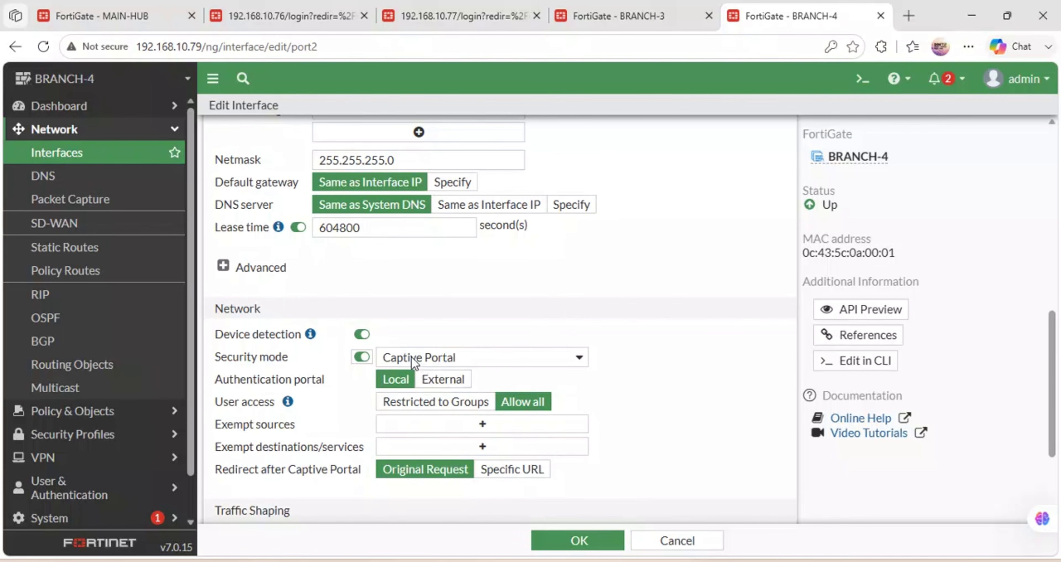
left_click(458, 405)
left_click(480, 426)
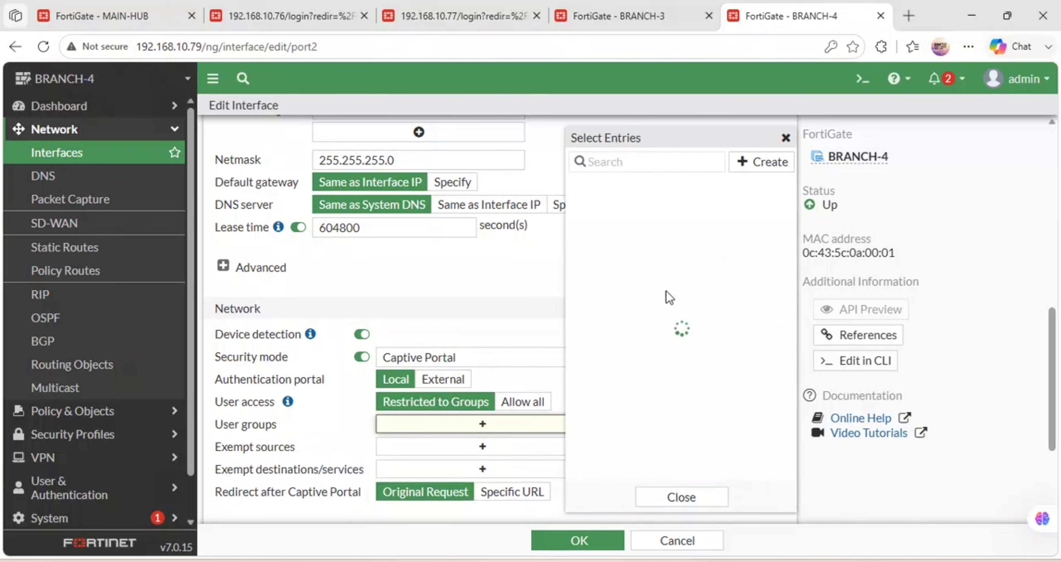
left_click(652, 186)
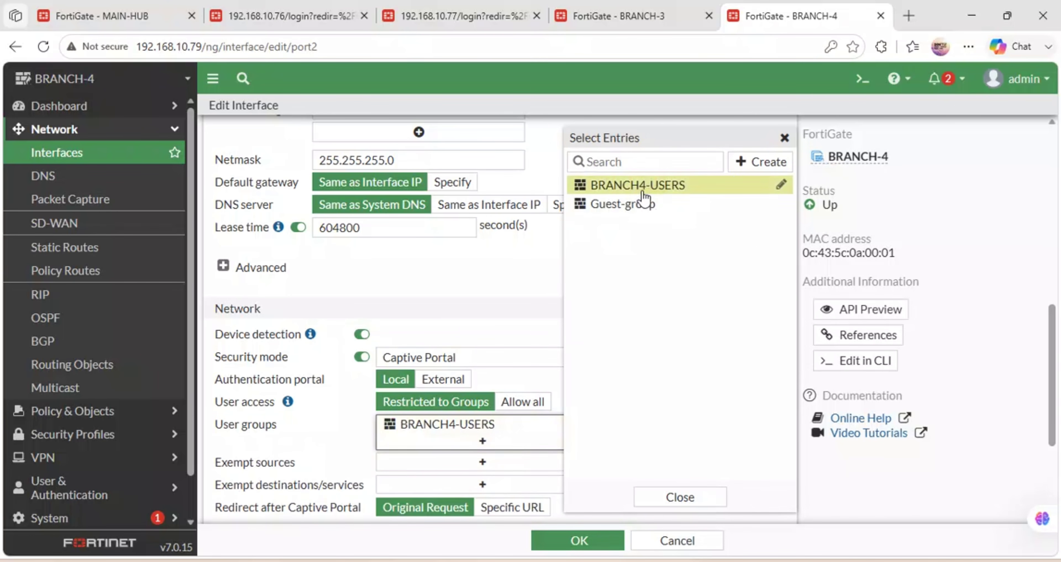
left_click(316, 460)
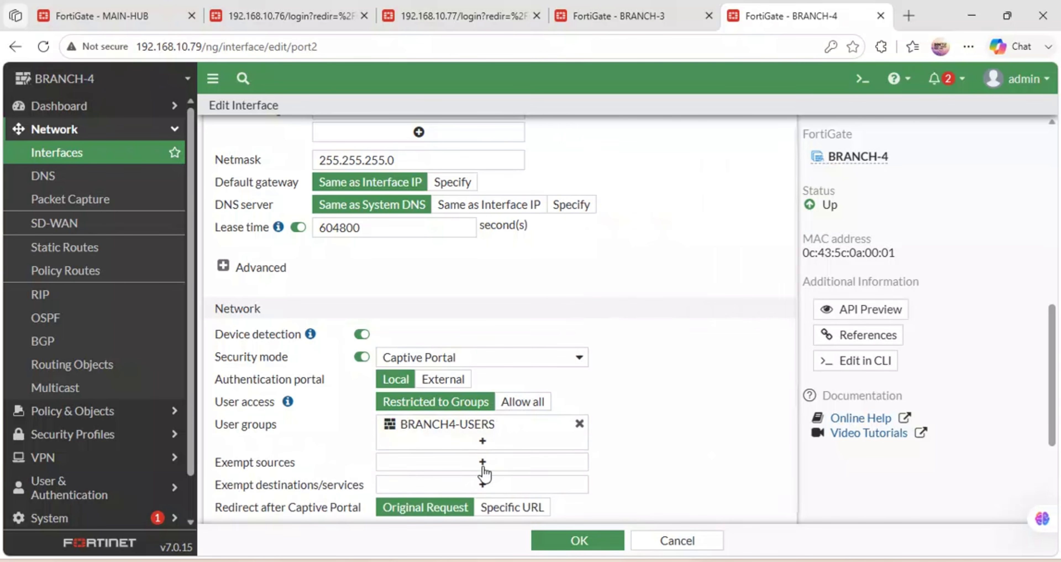
scroll(501, 468, "down", 4)
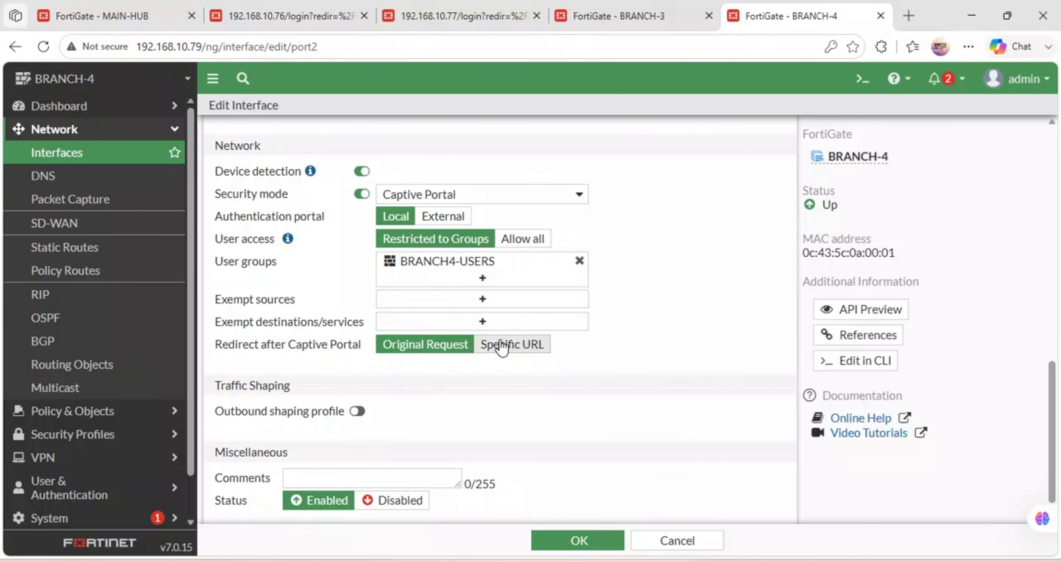
Redirect port2 captive portal users to facebook.com after login and save the interface.
left_click(501, 348)
left_click(425, 368)
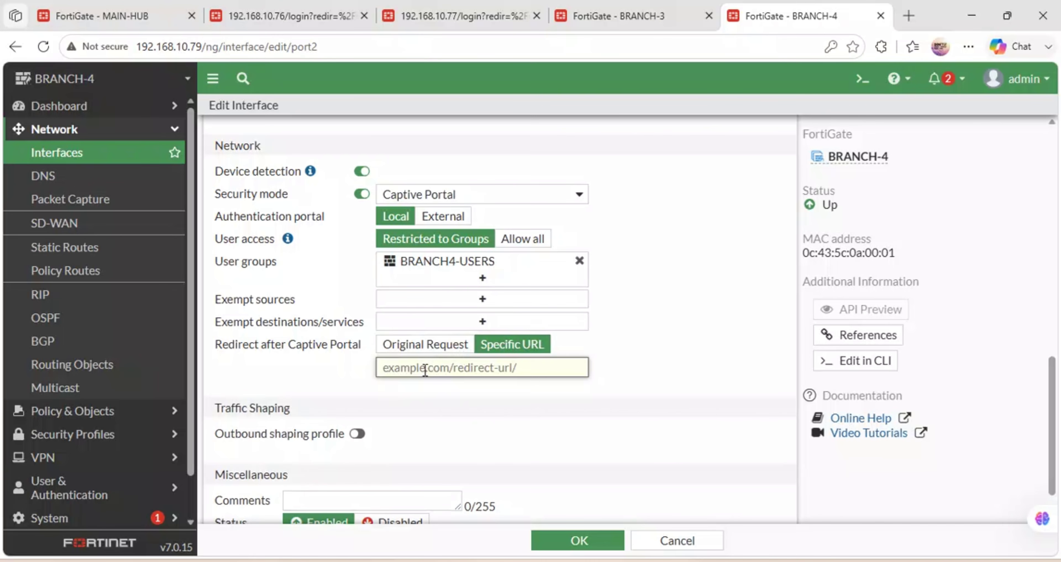
type("fa")
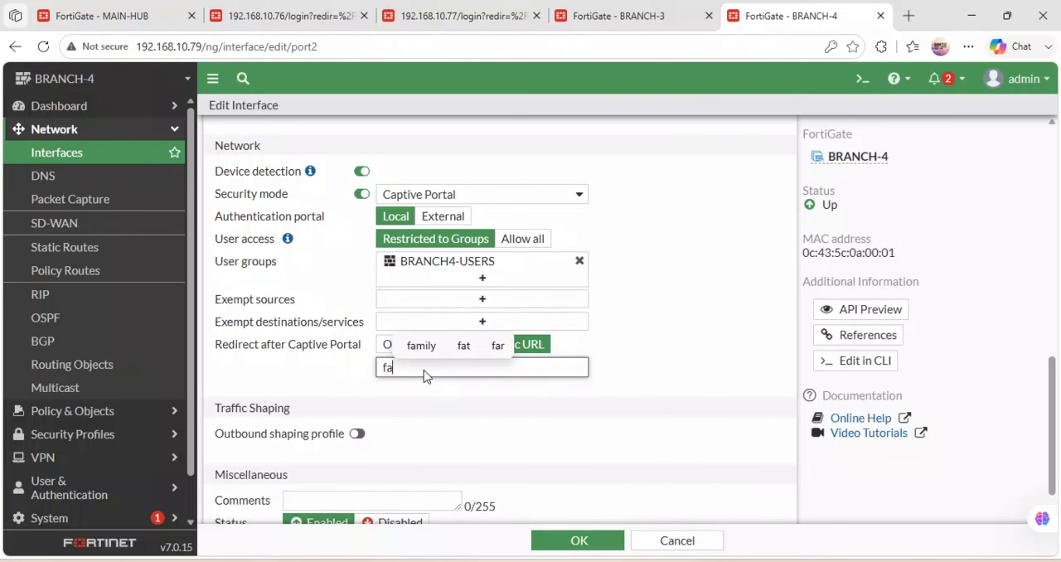
type("ceb")
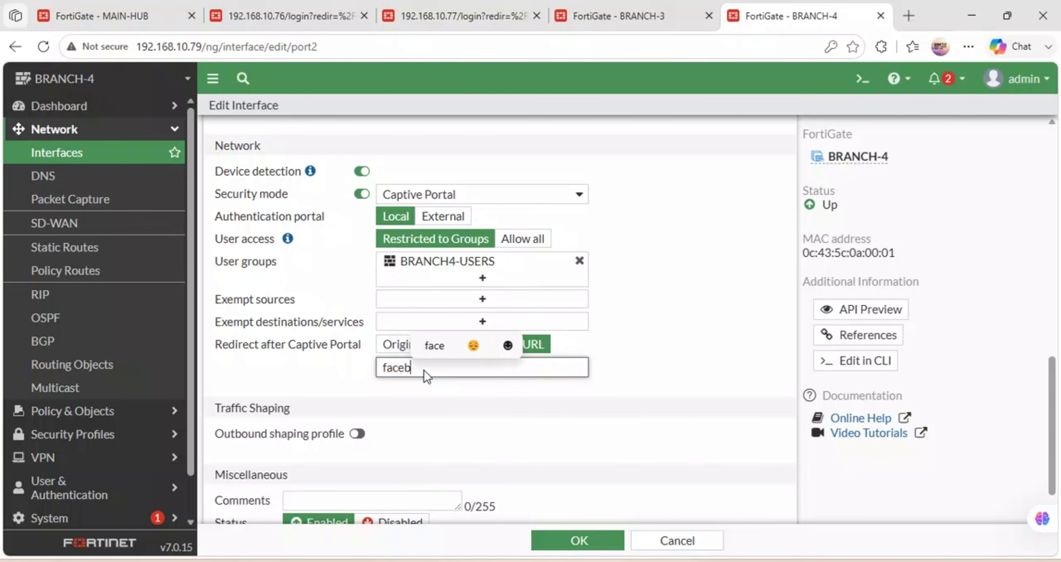
type("ook")
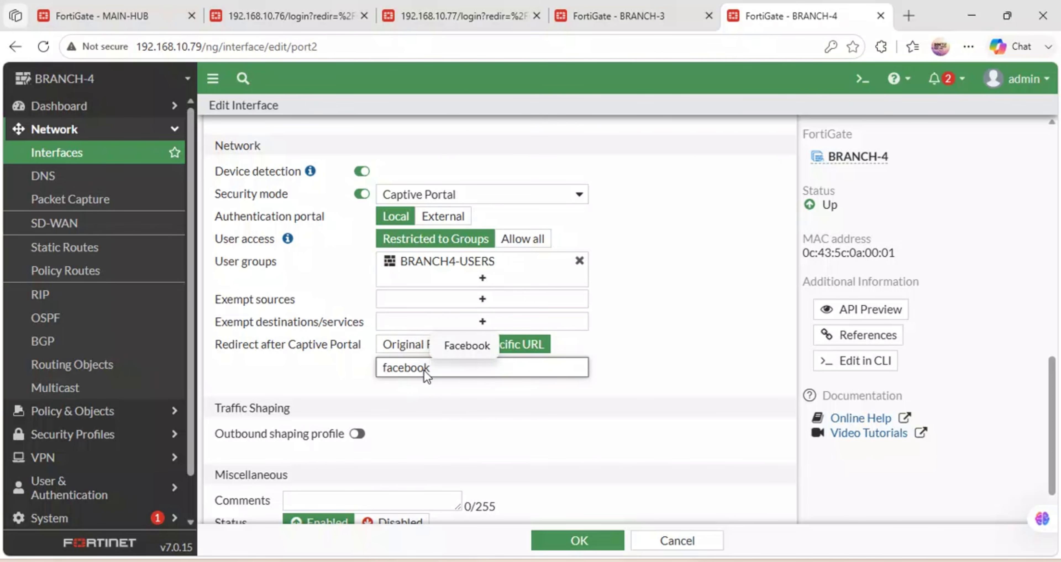
type(".com")
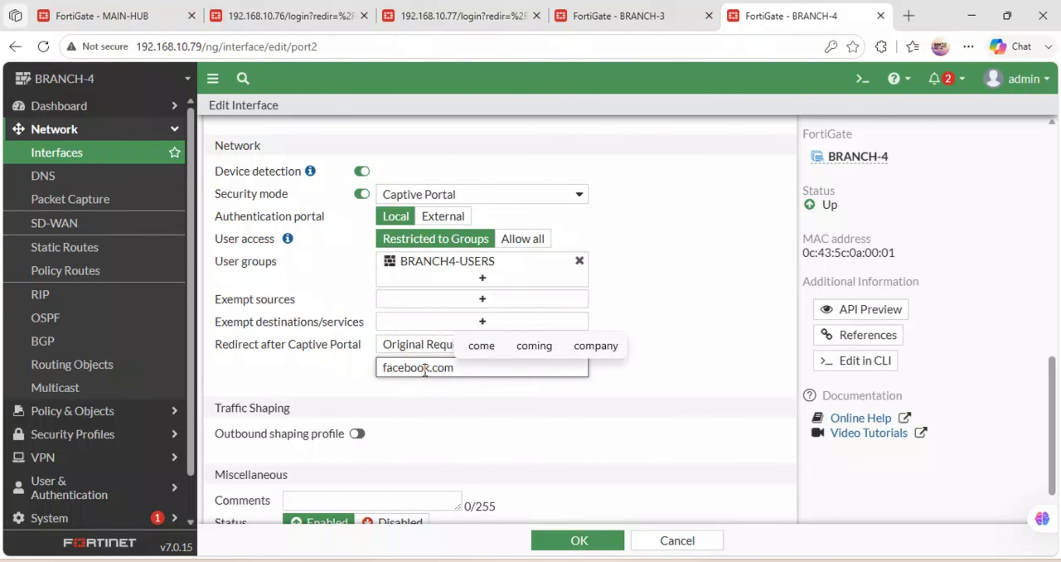
left_click(574, 450)
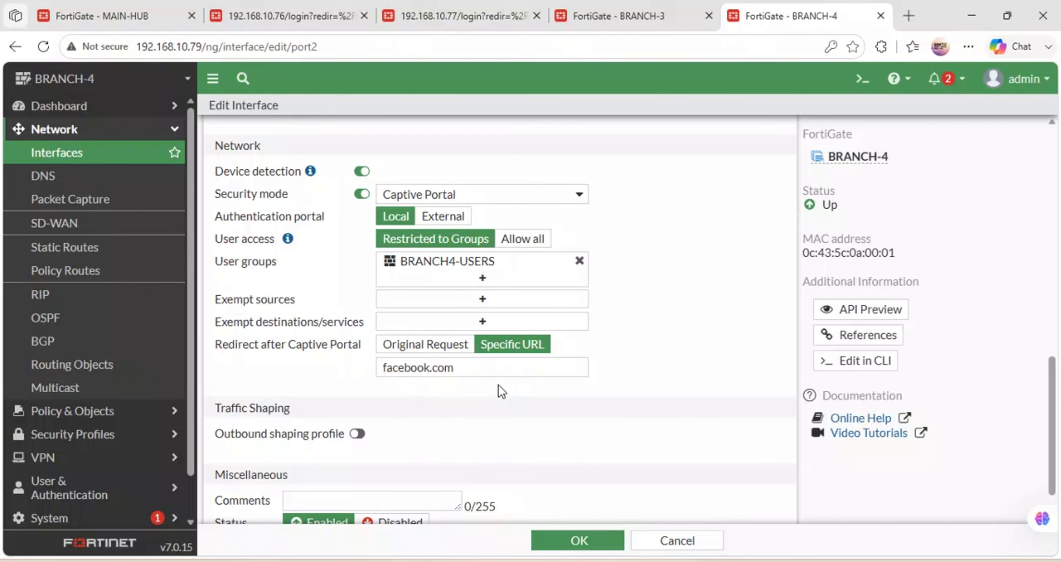
left_click(573, 545)
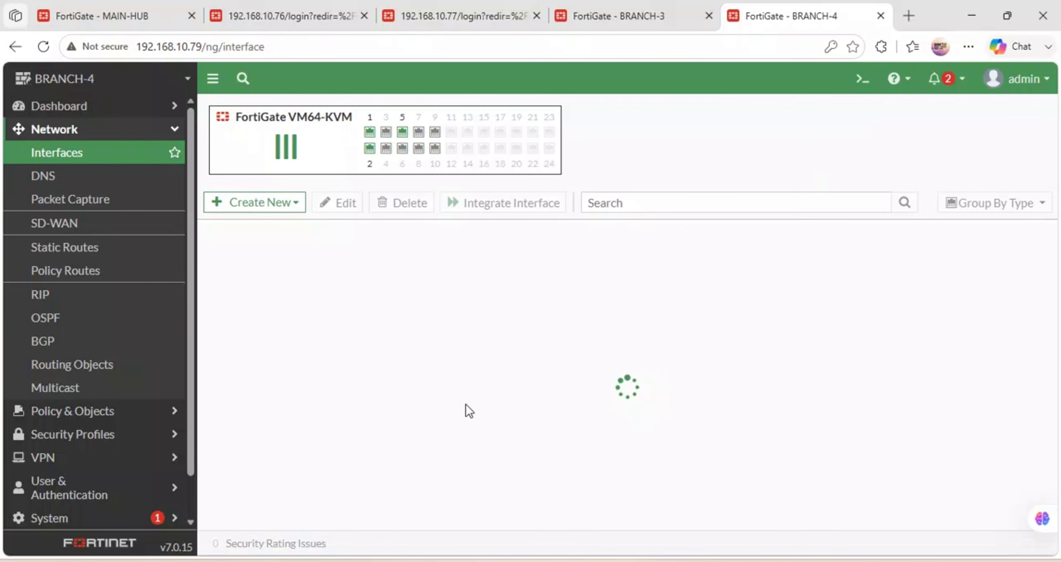
Delete the BLOCK-SOCIAL-MEDIA application control sensor from BRANCH-4.
left_click(98, 433)
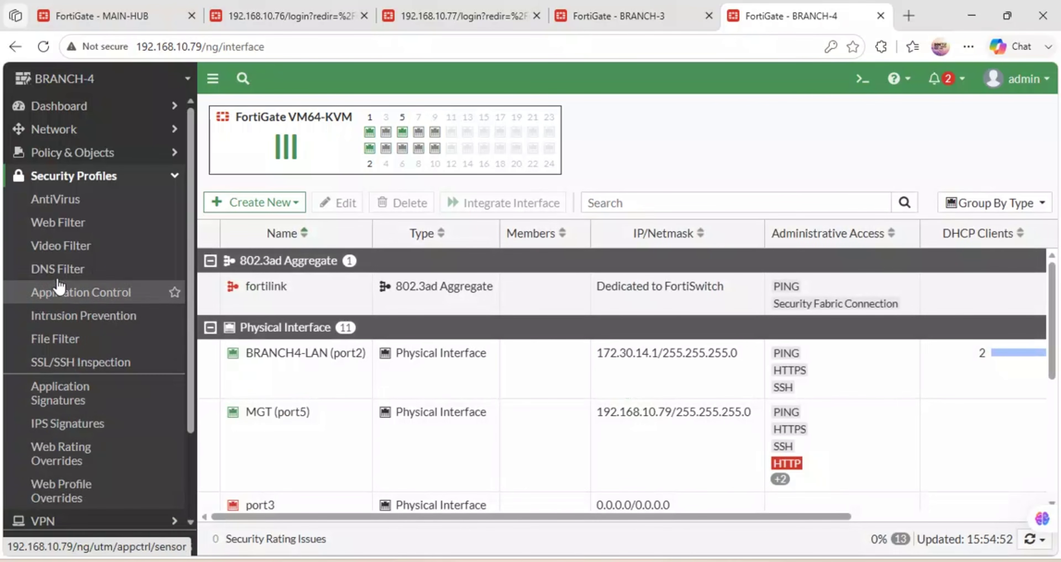
left_click(78, 293)
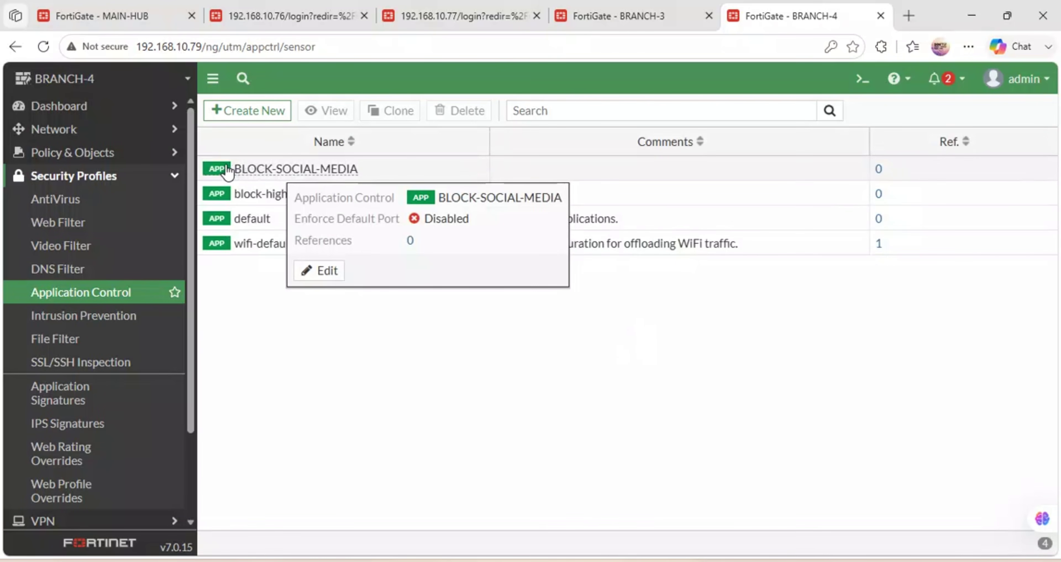
left_click(225, 172)
left_click(448, 118)
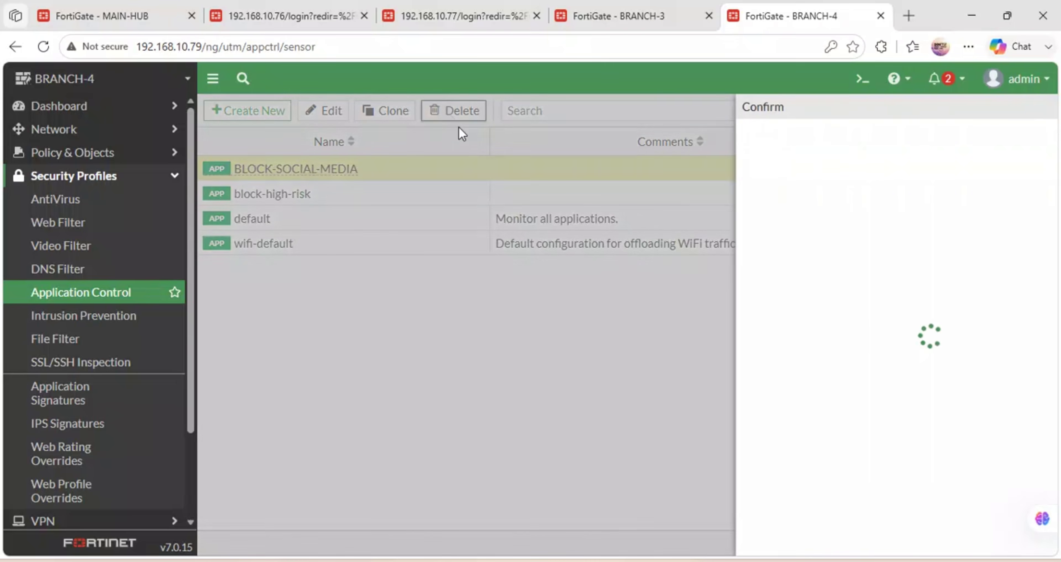
left_click(843, 542)
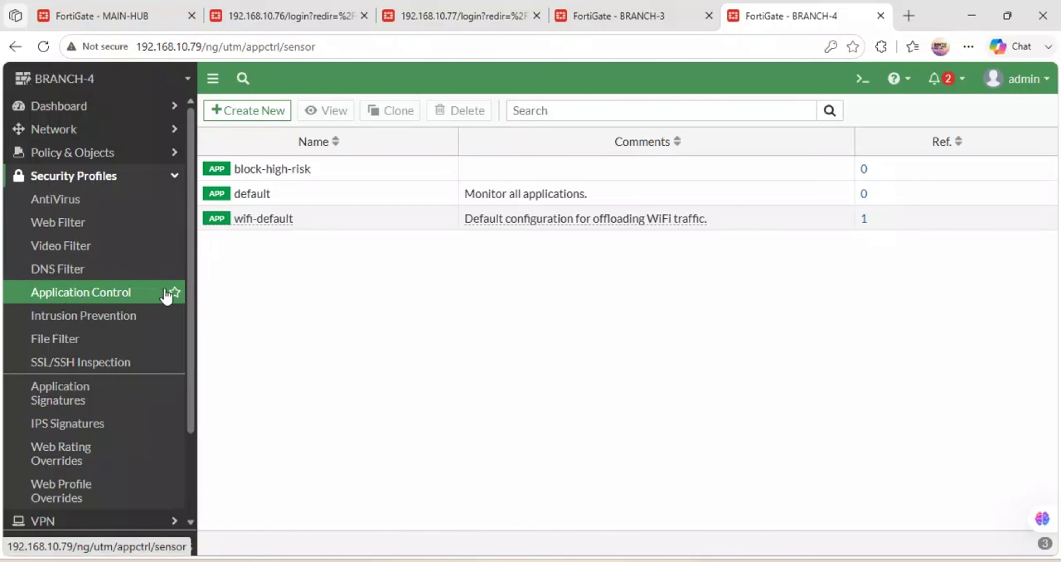
left_click(153, 158)
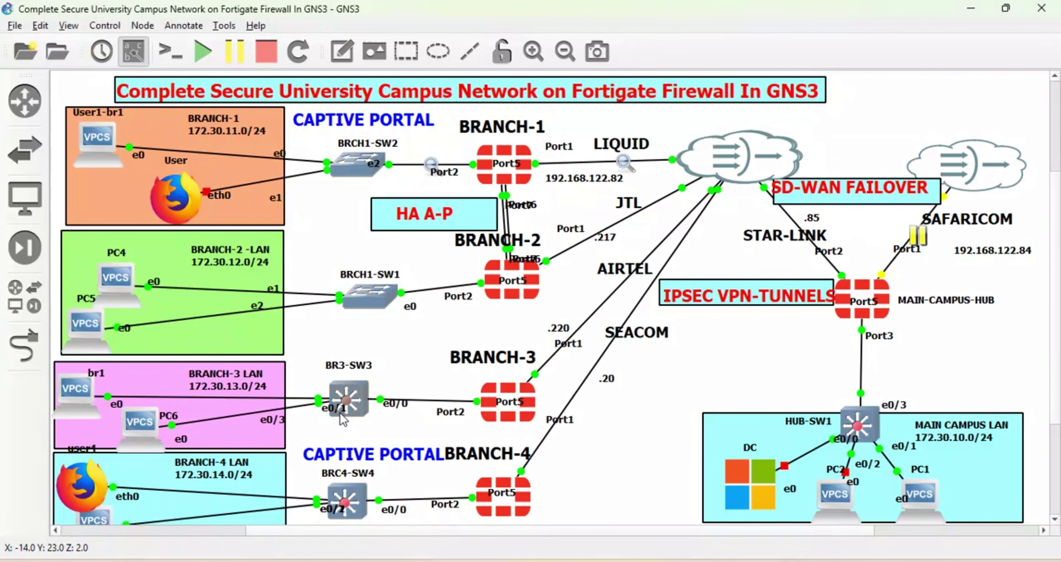
From the br4 PC console, ping 8.8.8.8 and stop it once it times out.
right_click(79, 494)
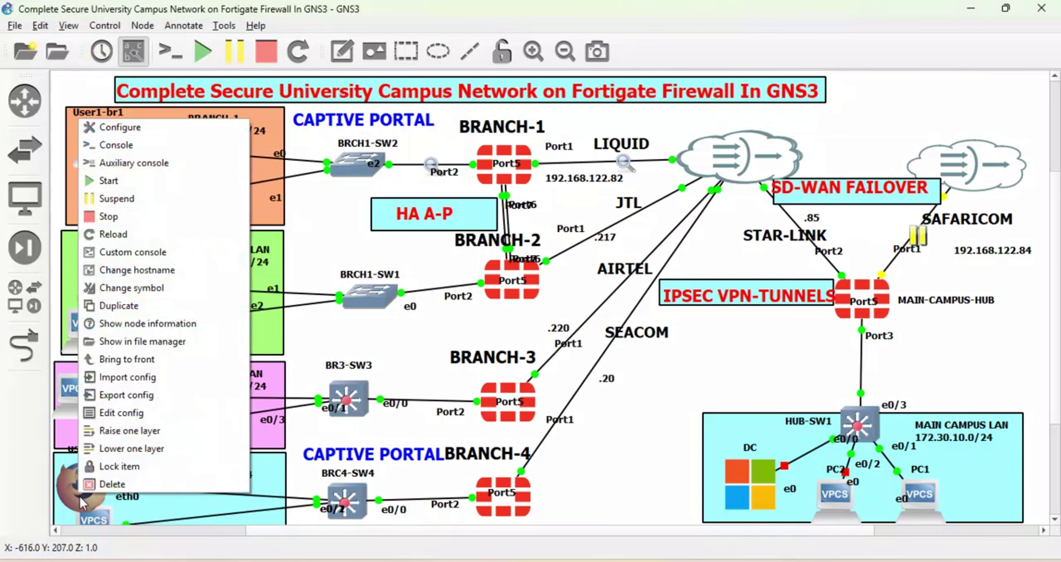
double_click(98, 519)
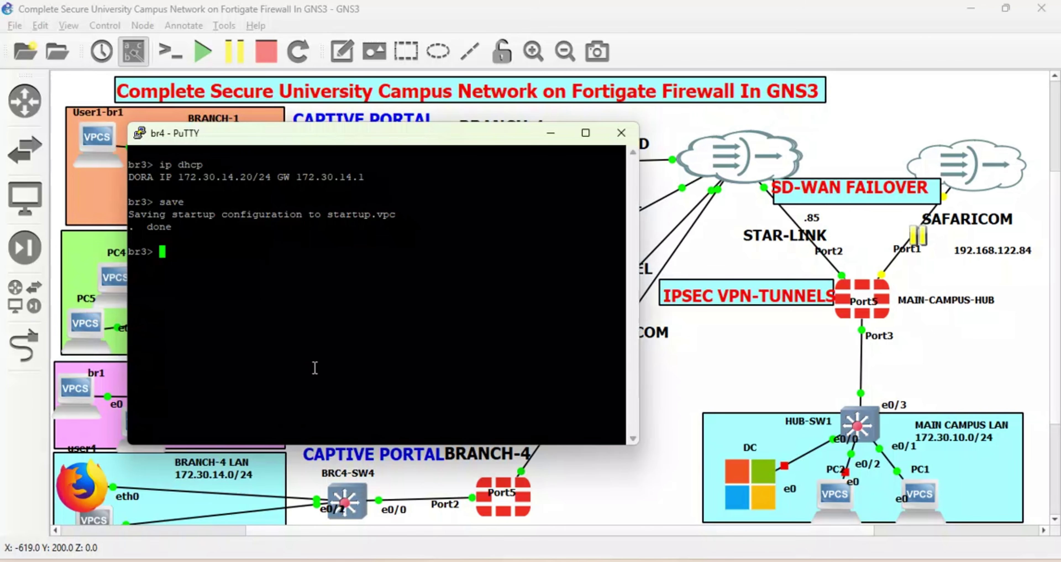
type("ping 8.8.8.8")
key("Return")
key("ctrl+c")
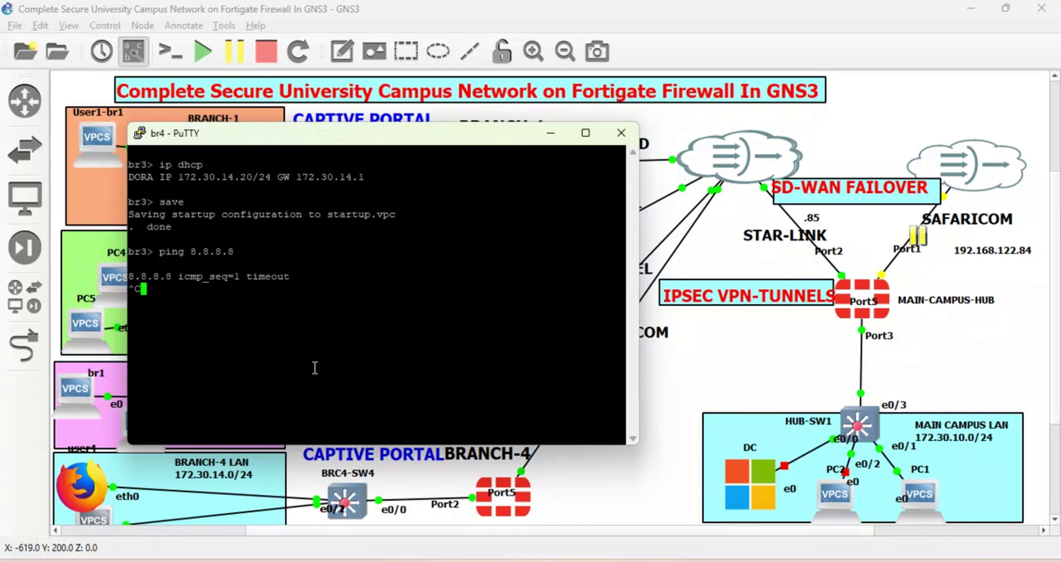
left_click(551, 133)
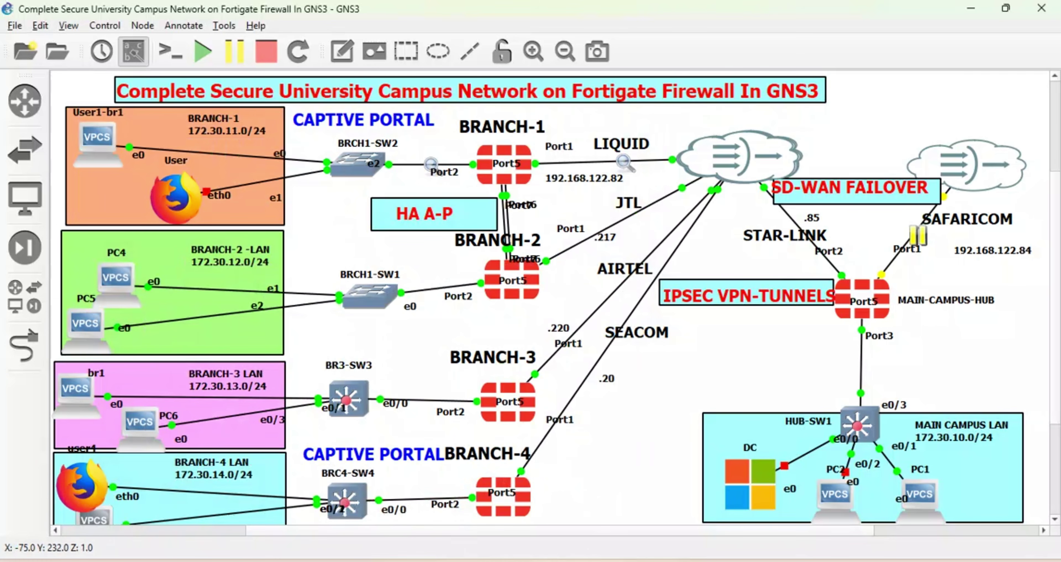
key("alt+Tab")
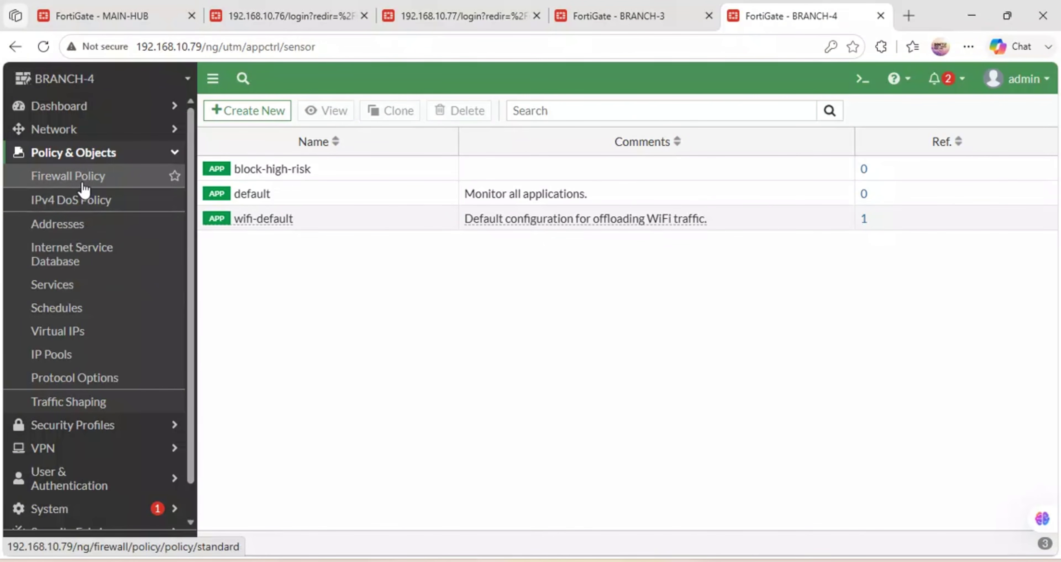
Inspect the BRANCH4-INTERNET firewall policy's settings and close it back to the policy list.
left_click(85, 184)
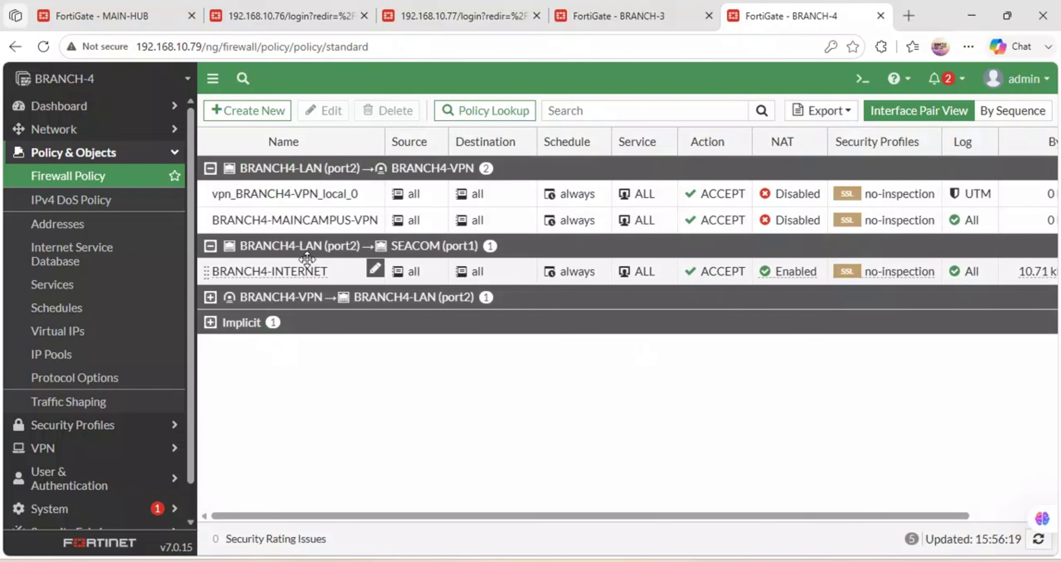
left_click(278, 280)
double_click(278, 280)
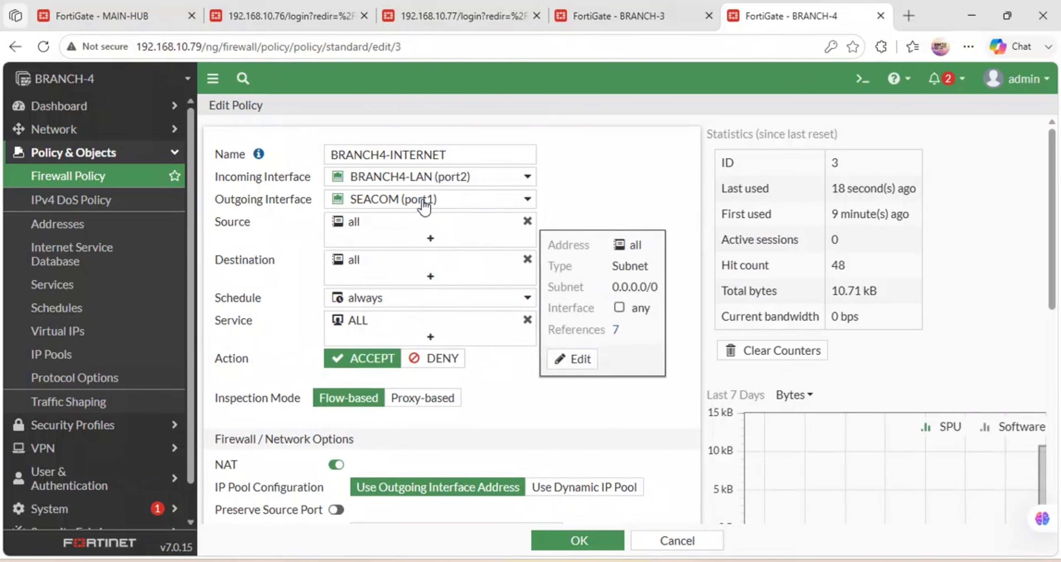
mouse_move(463, 186)
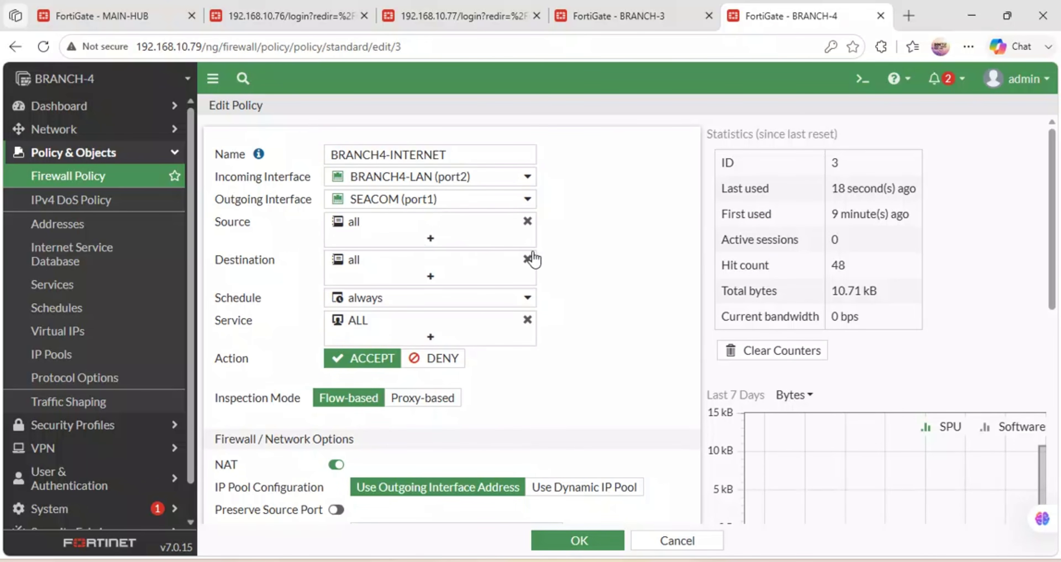
scroll(401, 356, "down", 5)
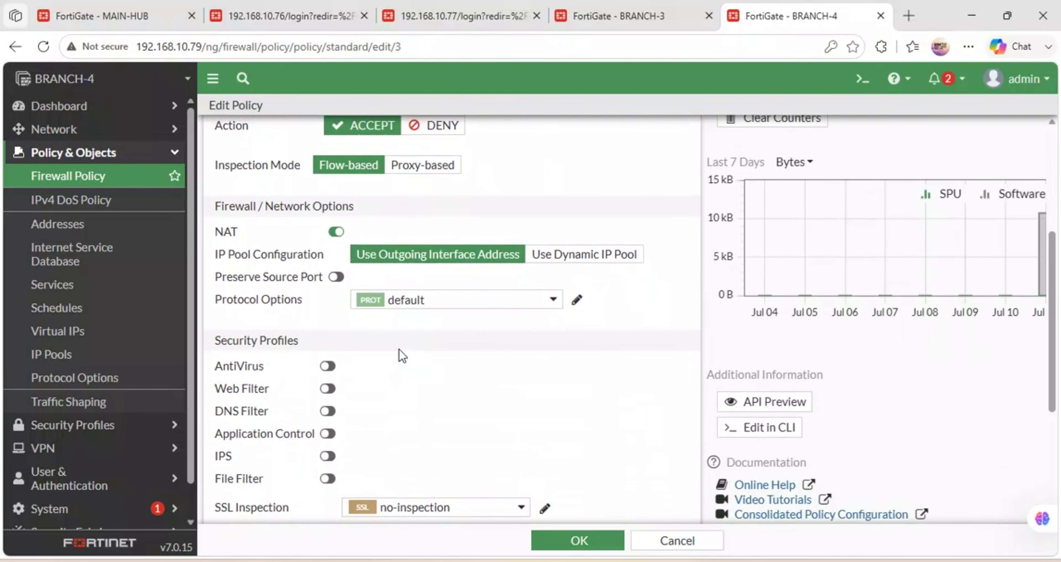
scroll(490, 331, "down", 5)
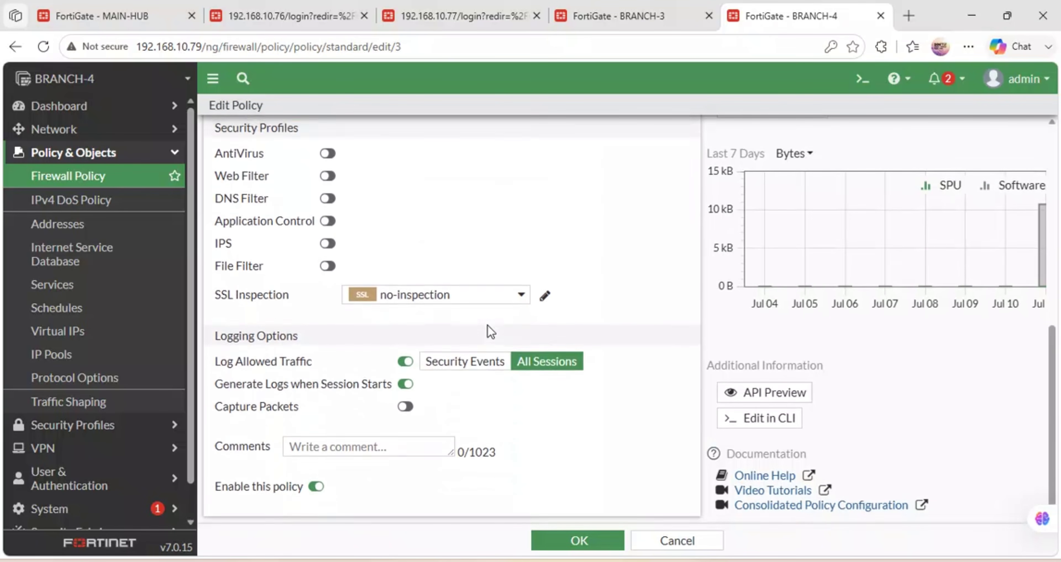
scroll(506, 412, "up", 1)
left_click(553, 543)
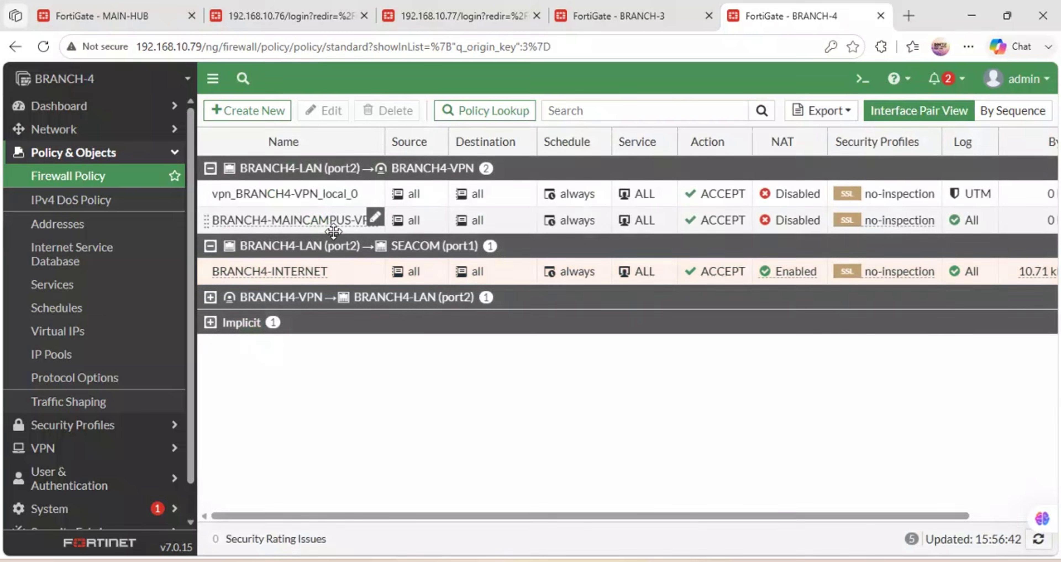
Review the BRANCH4-MAINCAMPUS-VPN policy's settings and close it with OK.
double_click(281, 221)
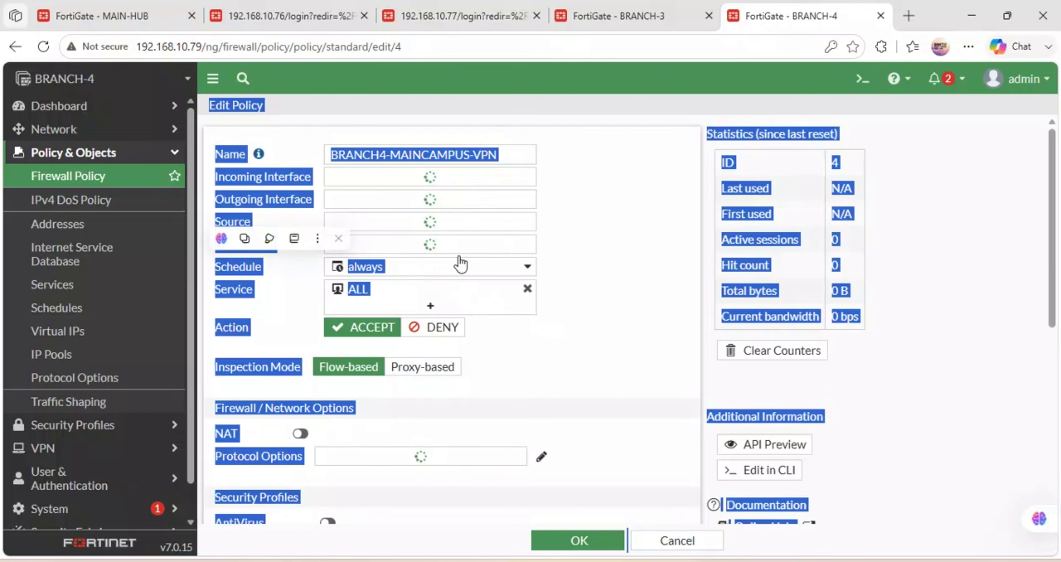
left_click(579, 202)
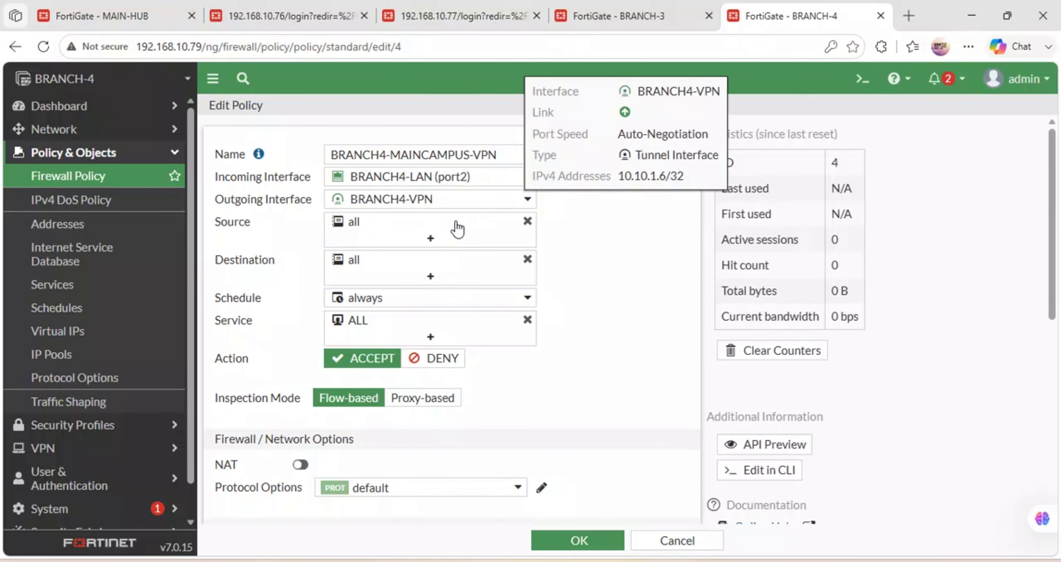
scroll(385, 298, "down", 5)
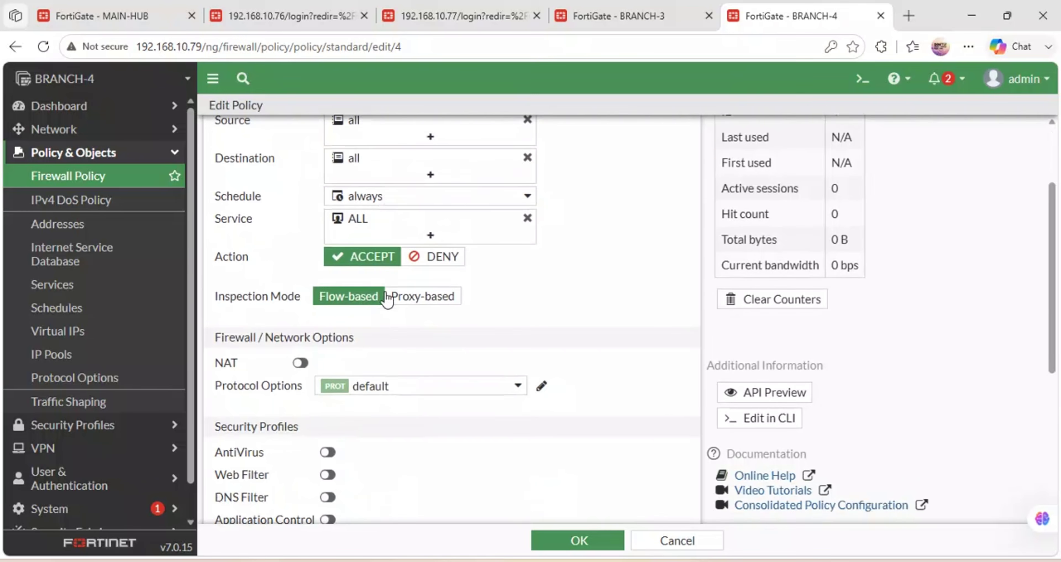
scroll(402, 301, "up", 1)
scroll(517, 377, "down", 4)
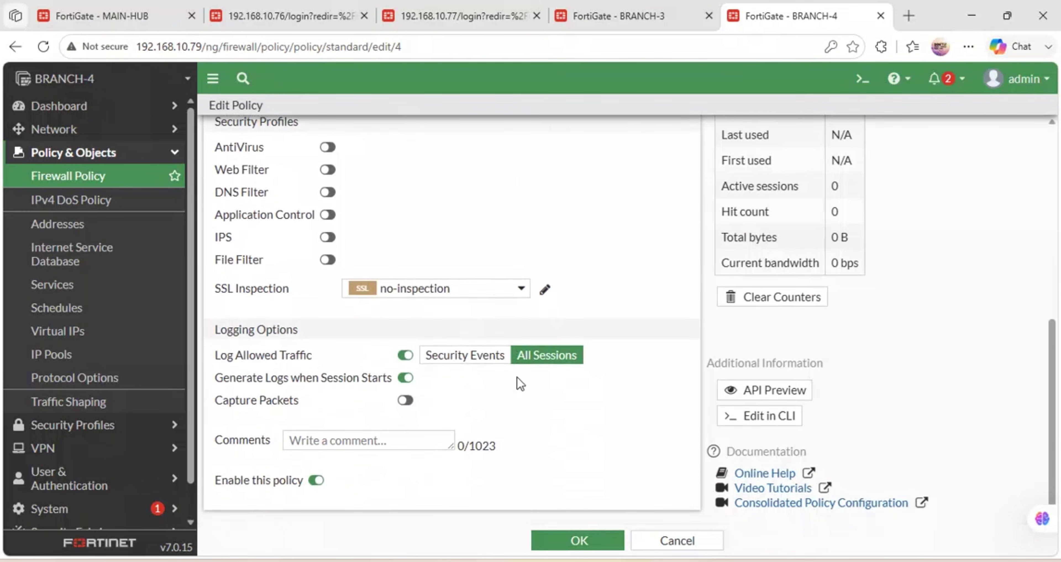
left_click(566, 547)
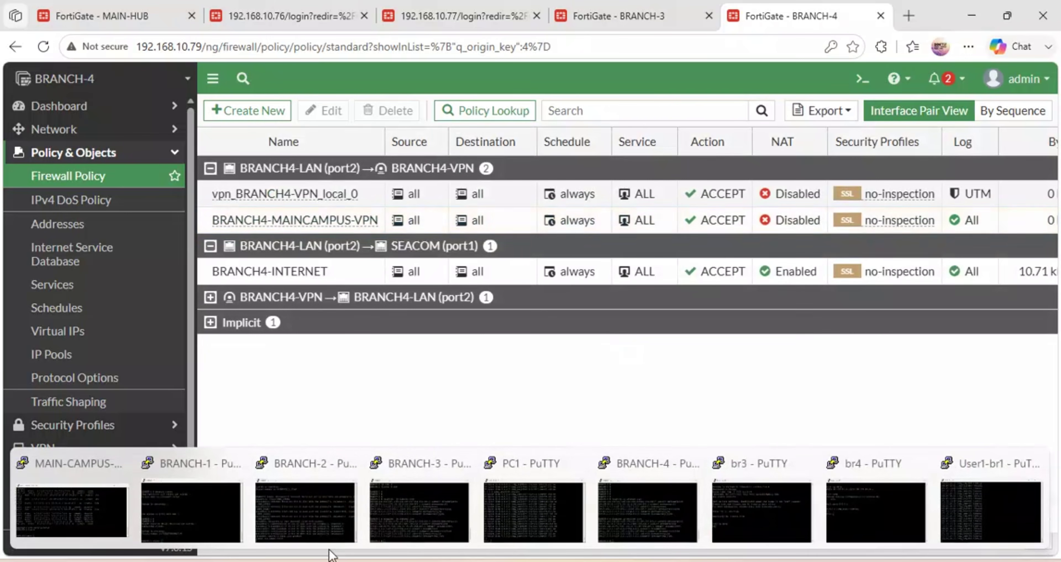
Ping 192.168.122.1 from the br4 PuTTY console, then bring up the 192.168.10.76 firewall login page.
mouse_move(962, 494)
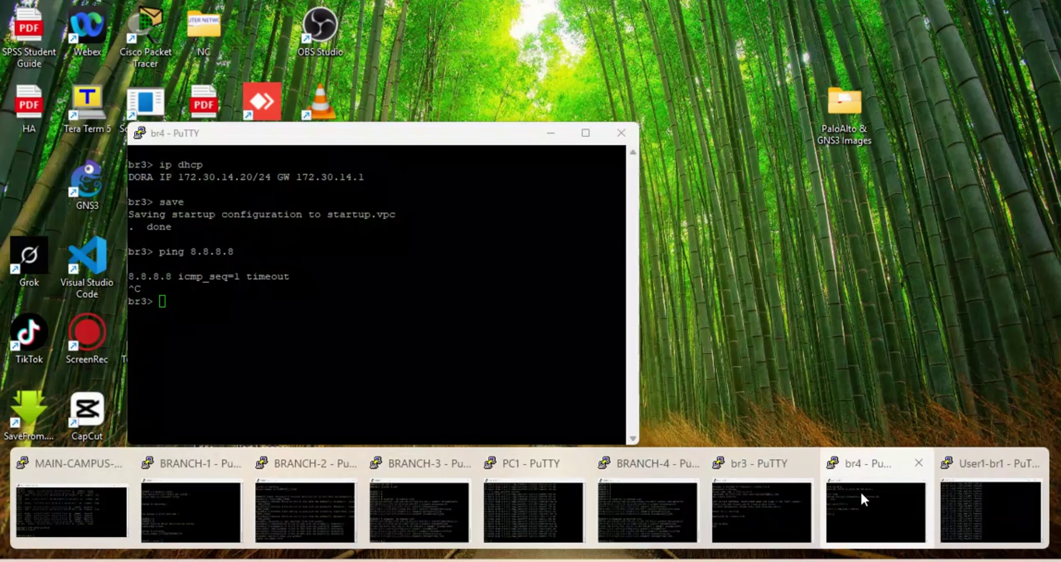
left_click(862, 500)
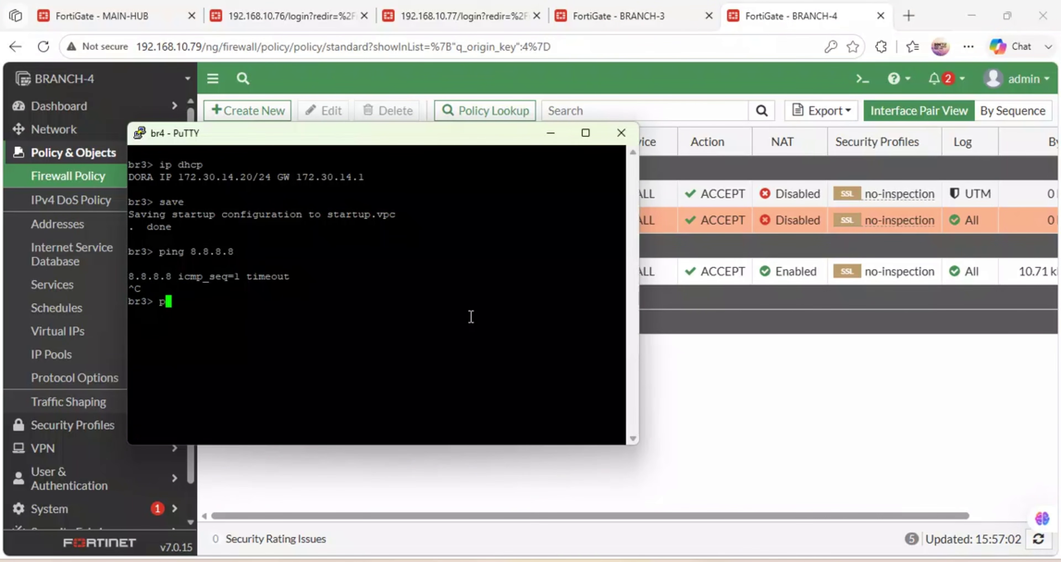
type("ping 192.168.122.1")
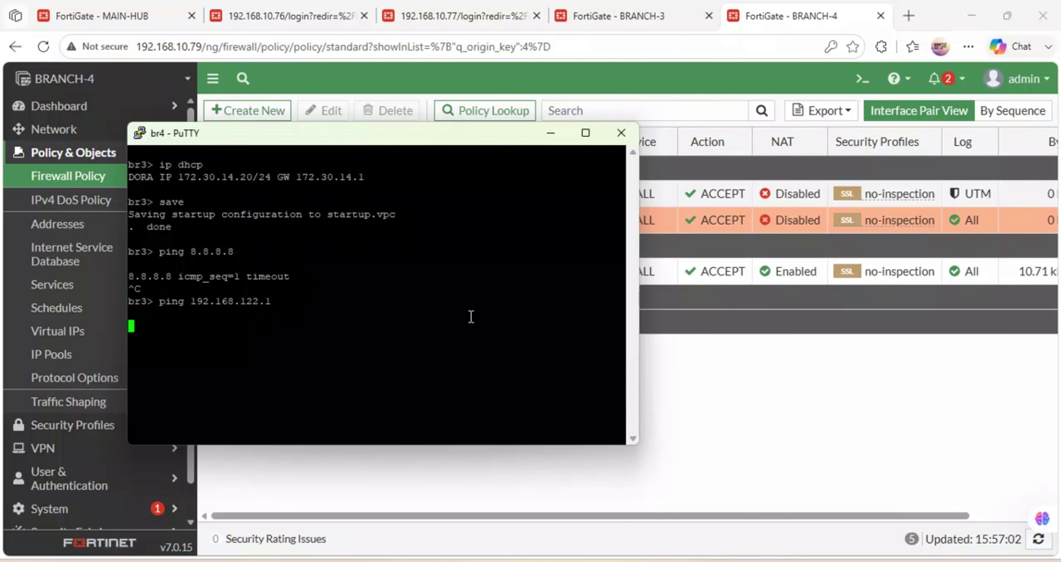
left_click(553, 136)
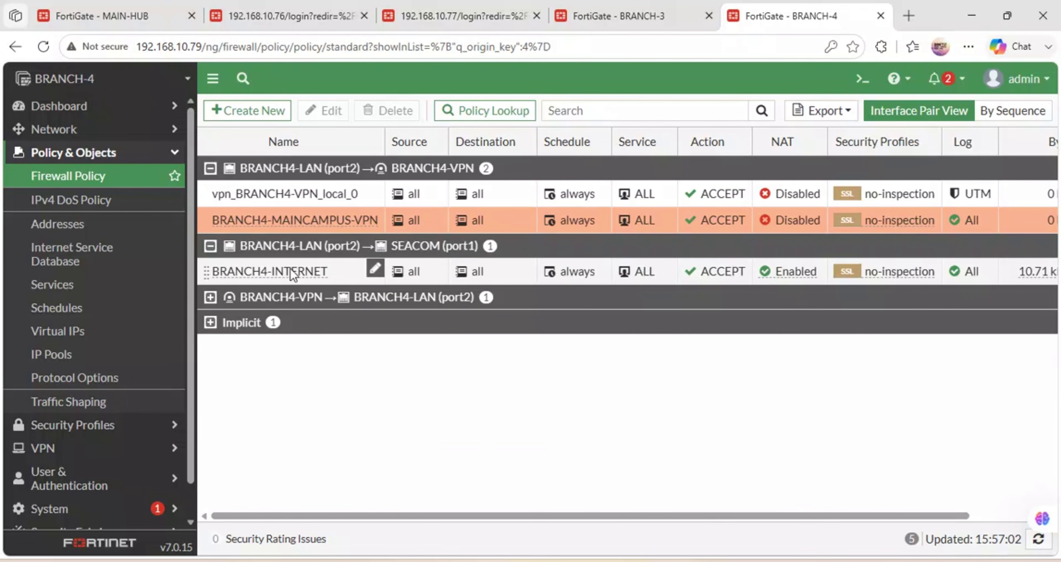
left_click(295, 16)
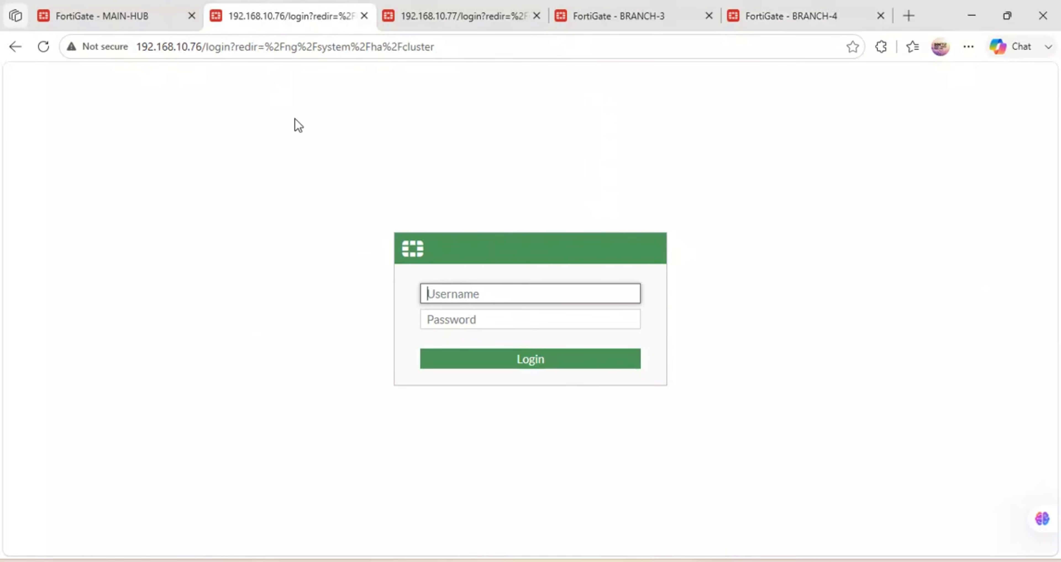
Log in to BRANCH-1 at 192.168.10.76 as the administrator and decline the browser's save-password offer.
type("admin")
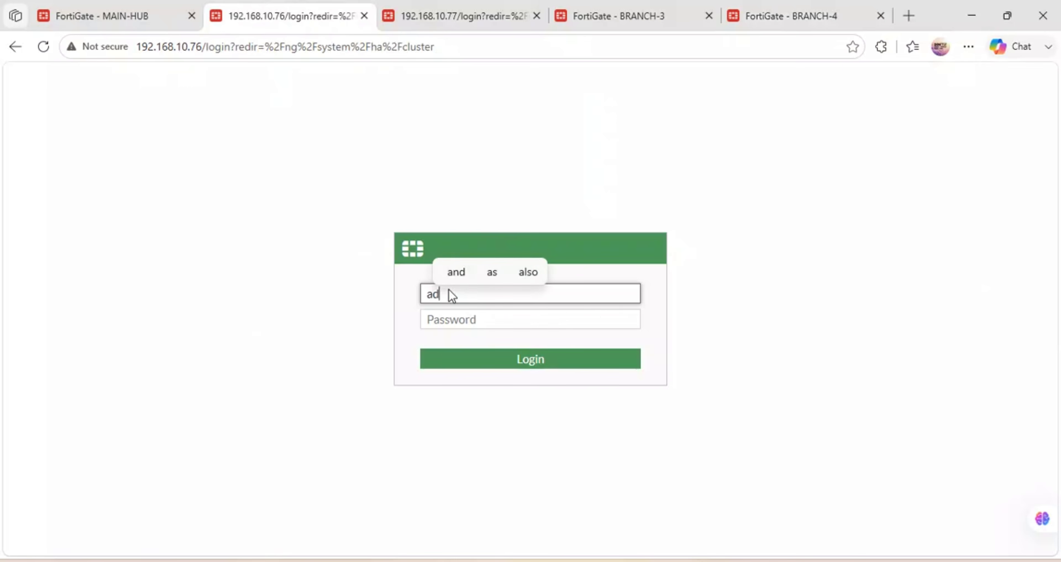
key("Tab")
type("••")
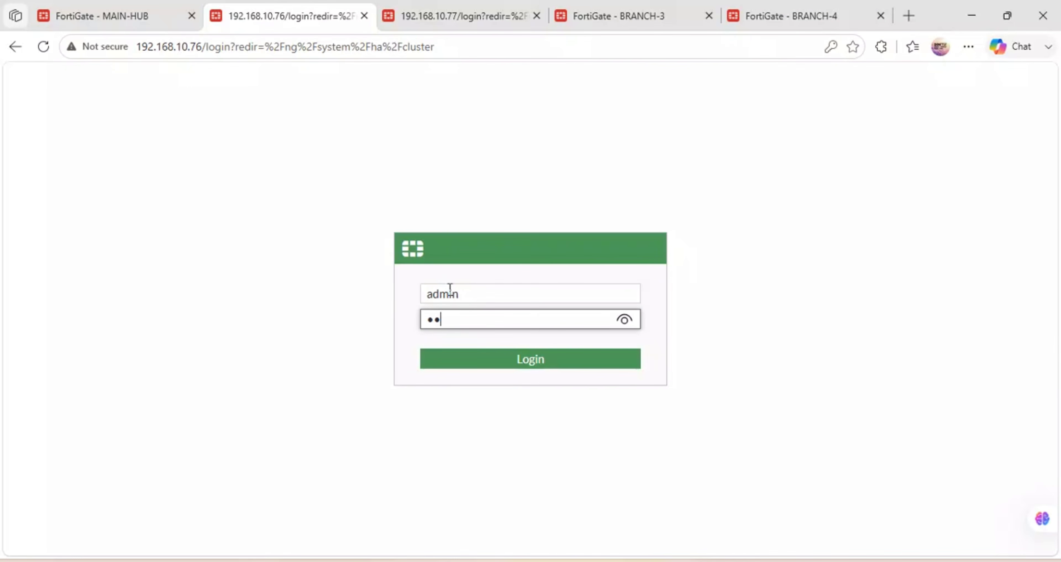
key("Return")
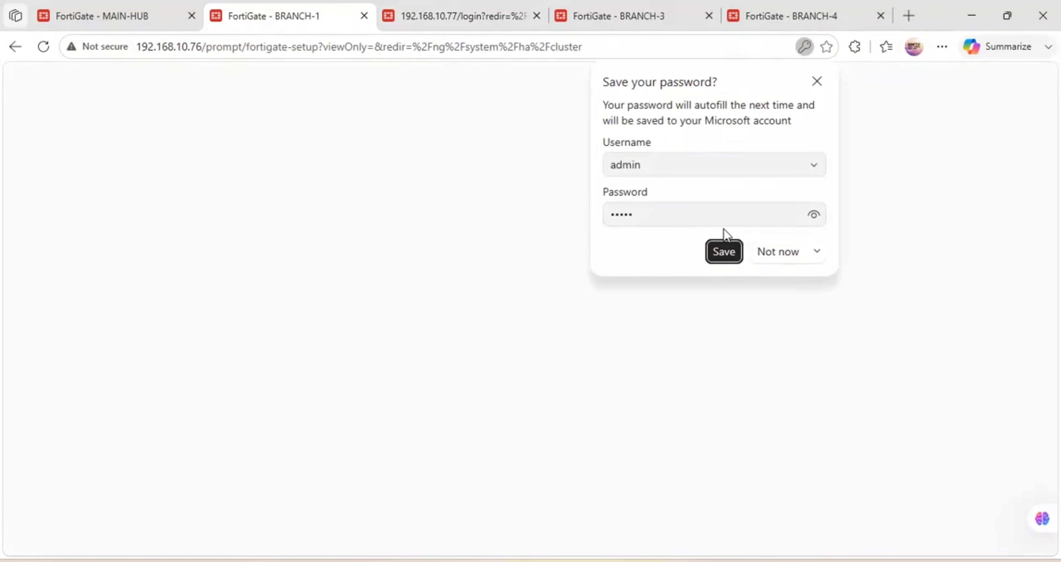
left_click(774, 257)
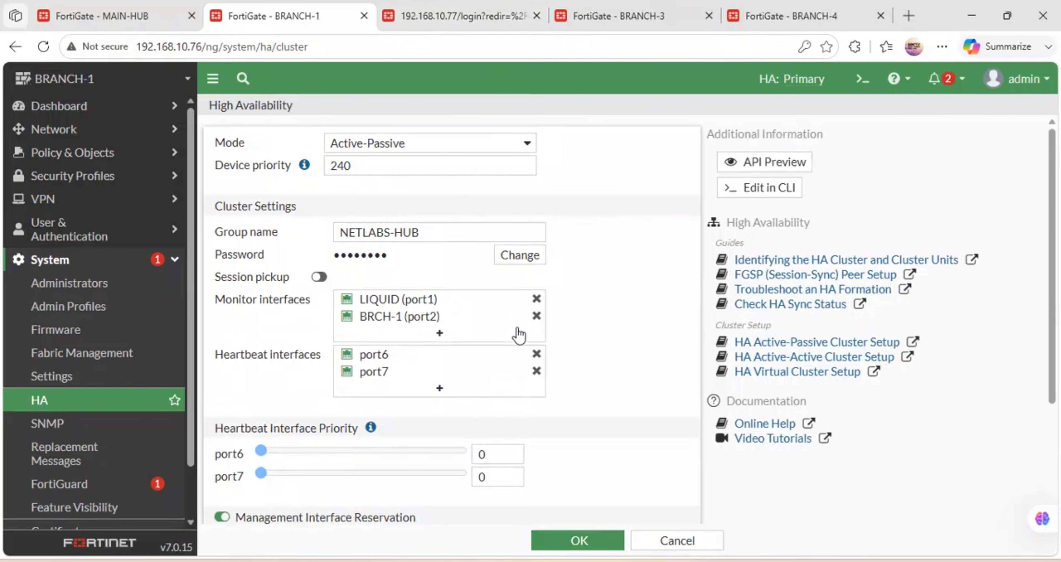
Log in to BRANCH-2 at 192.168.10.77 as the administrator, skipping the save-password prompt.
left_click(510, 6)
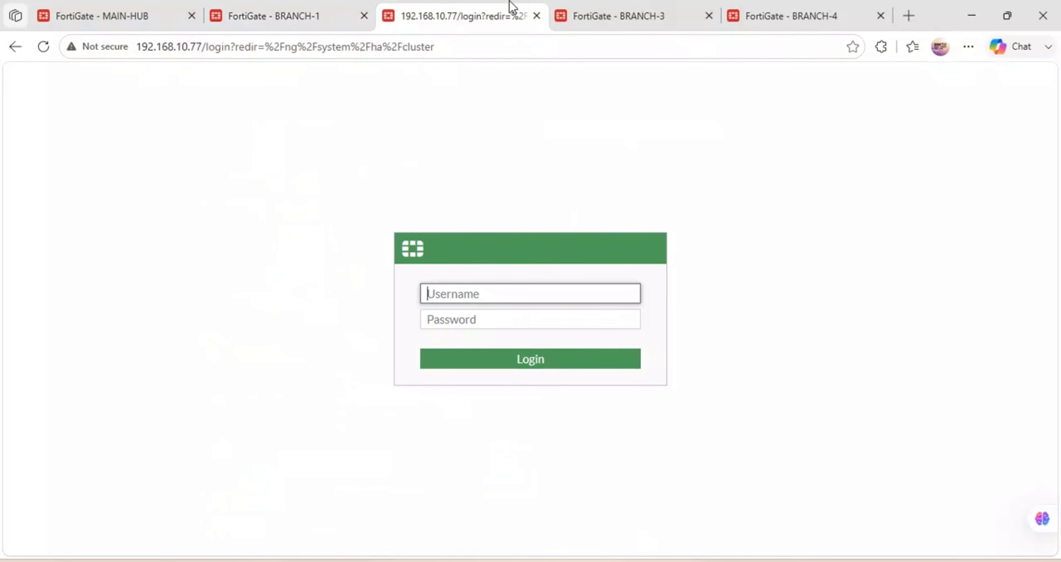
type("admin")
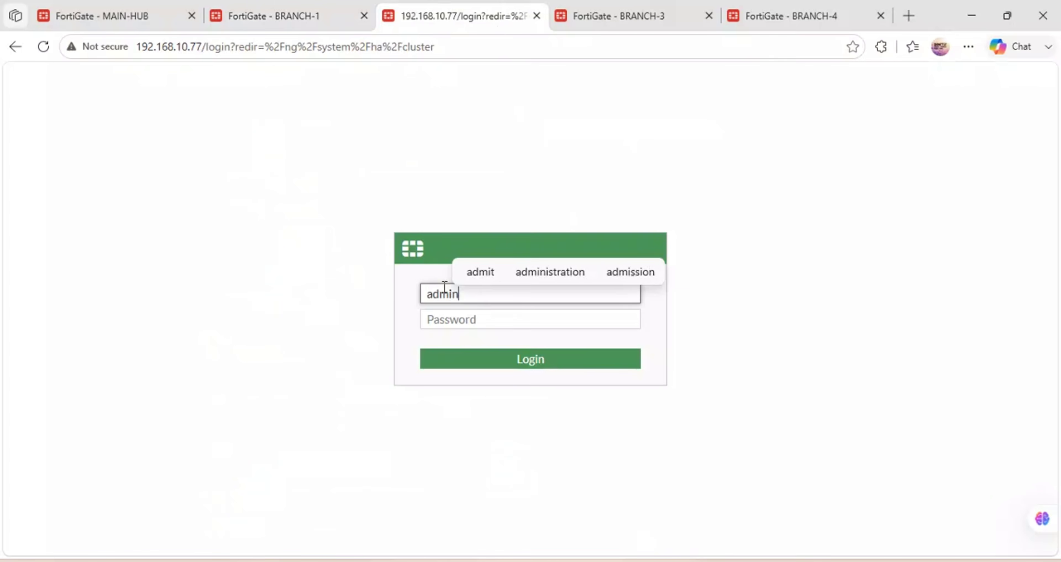
key("Tab")
type("••")
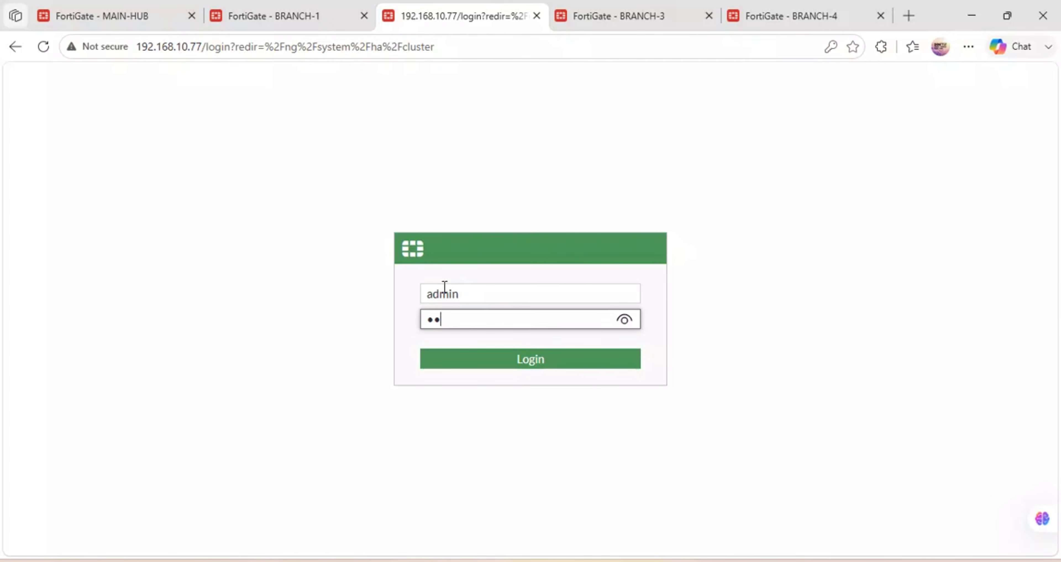
type("•••")
key("Return")
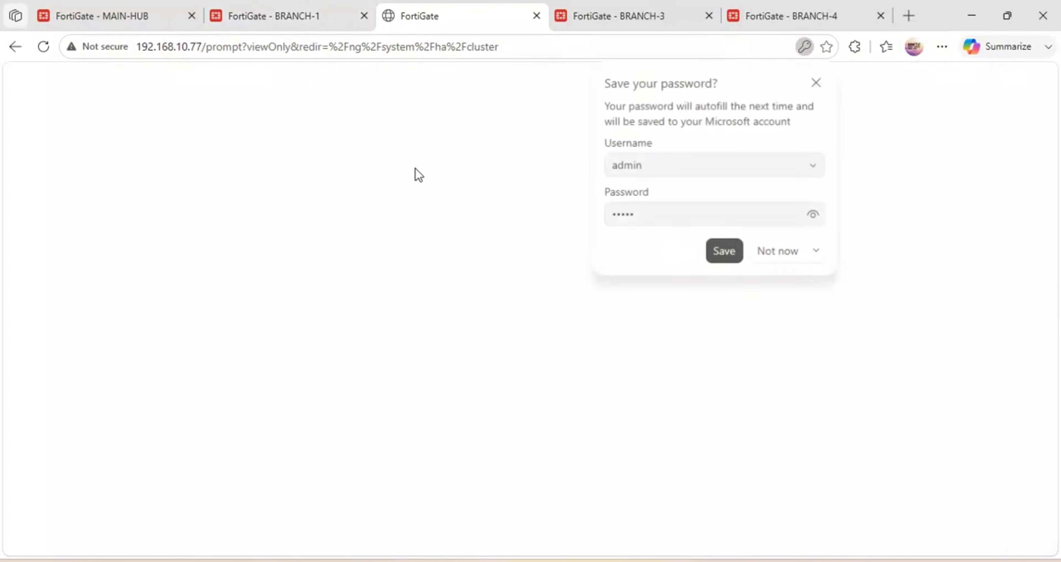
left_click(782, 253)
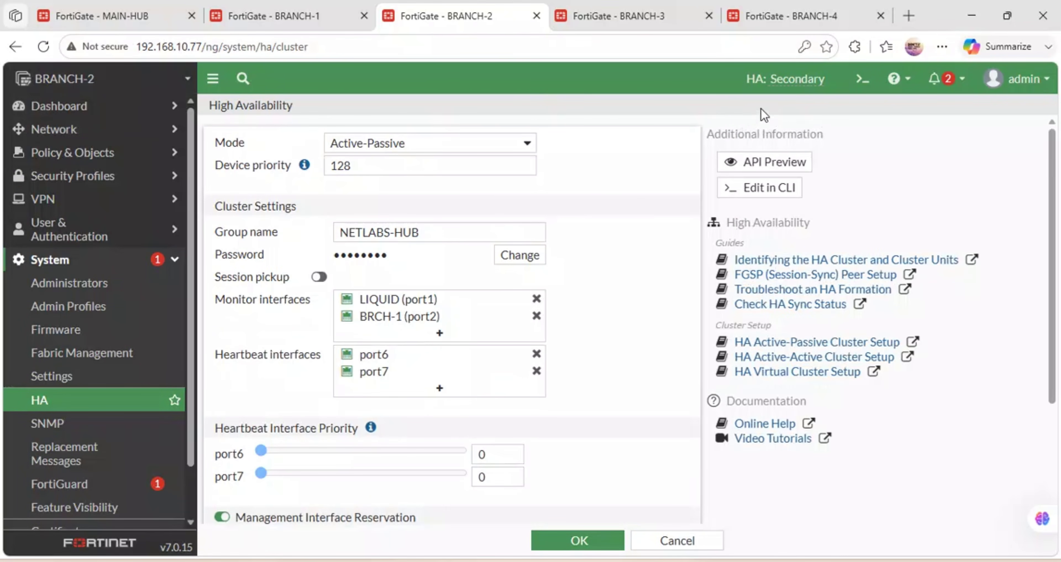
Open BRANCH-1's HA cluster monitor to view its Primary, Synchronized status.
mouse_move(783, 81)
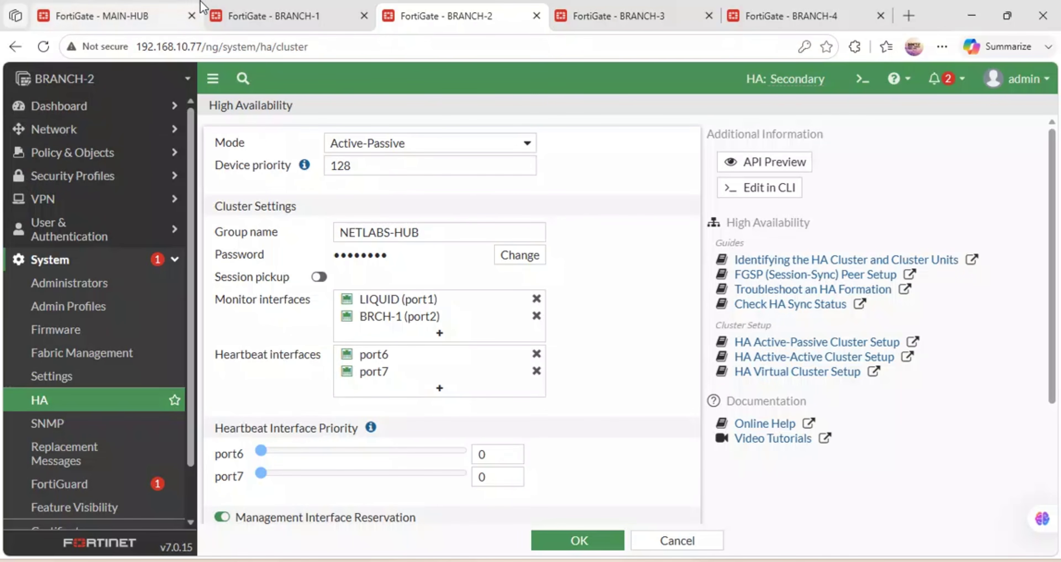
left_click(239, 12)
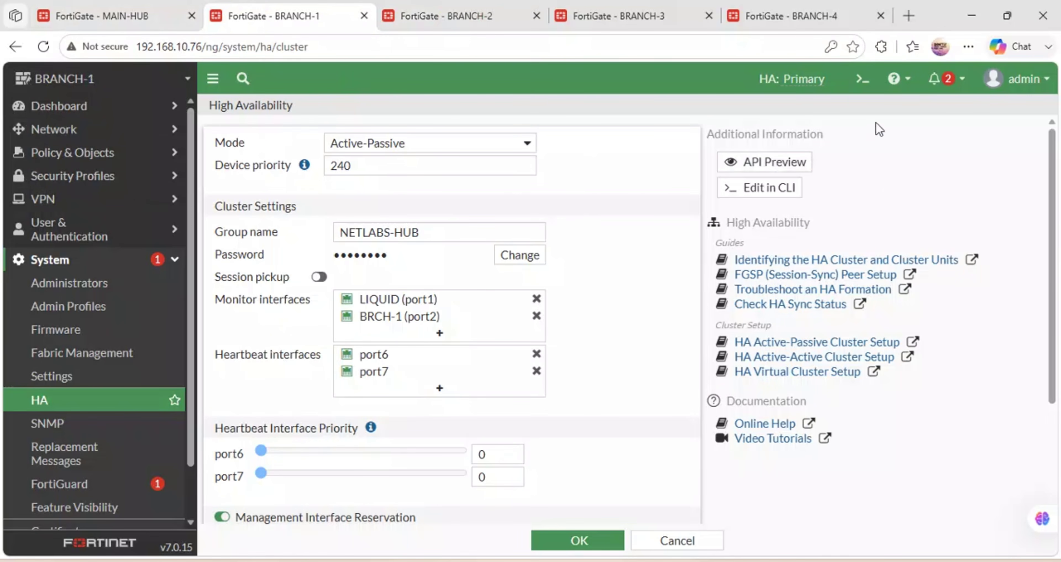
mouse_move(785, 77)
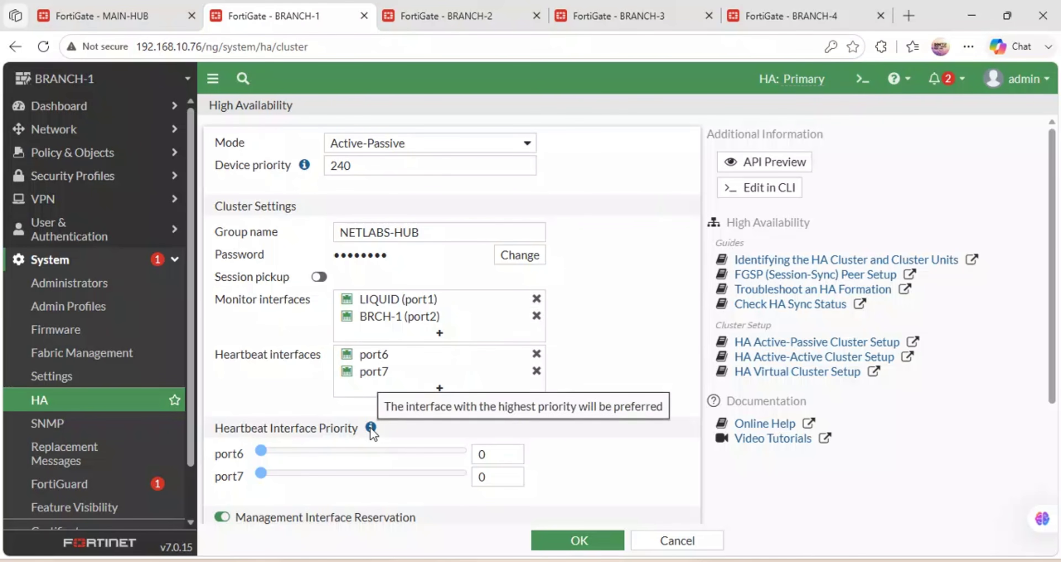
scroll(372, 427, "down", 3)
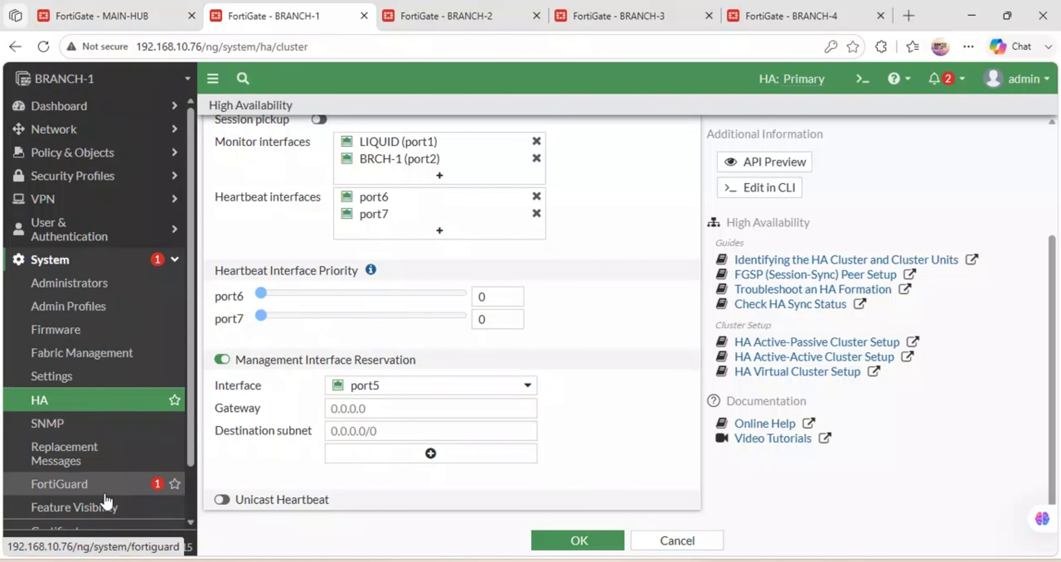
scroll(106, 498, "down", 1)
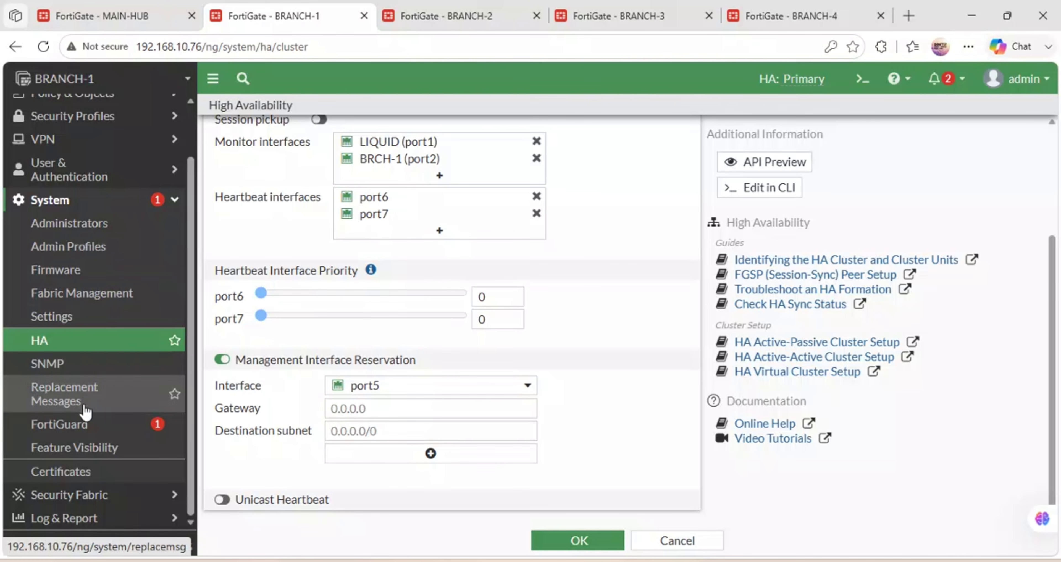
left_click(95, 342)
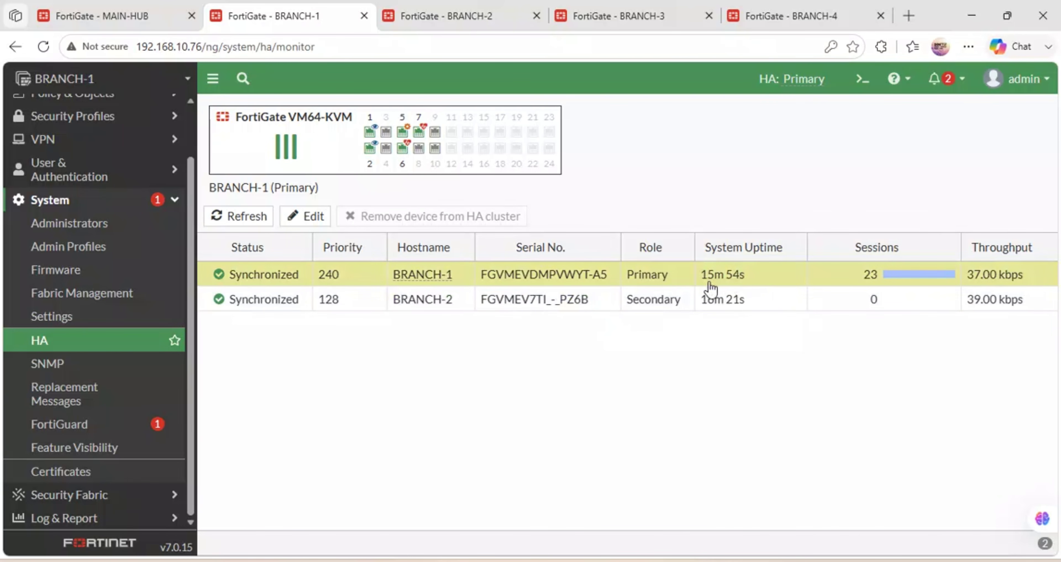
Confirm BRANCH-2 shows Secondary and Synchronized in its HA monitor, then return to GNS3.
left_click(452, 10)
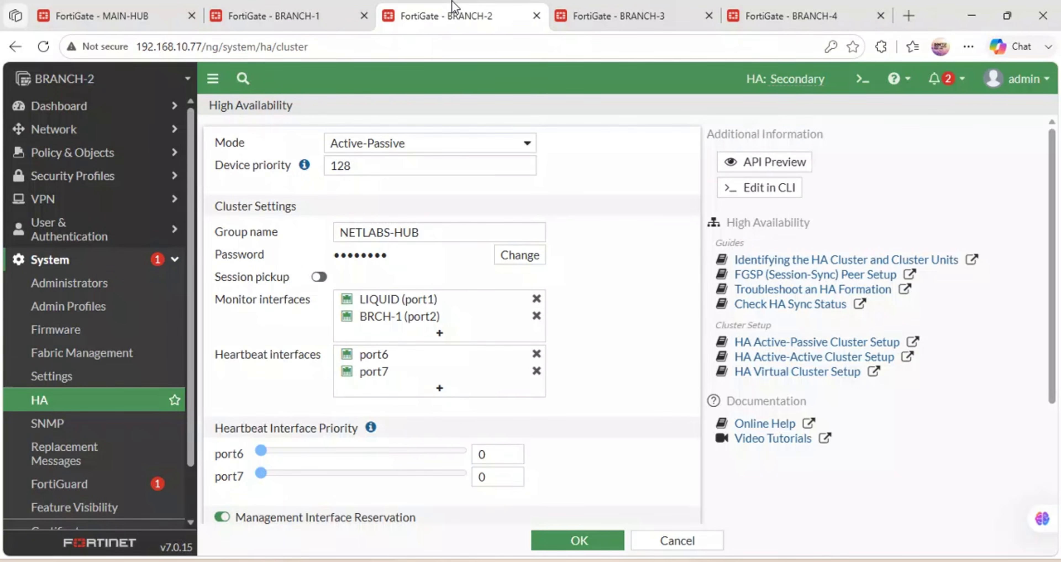
left_click(68, 402)
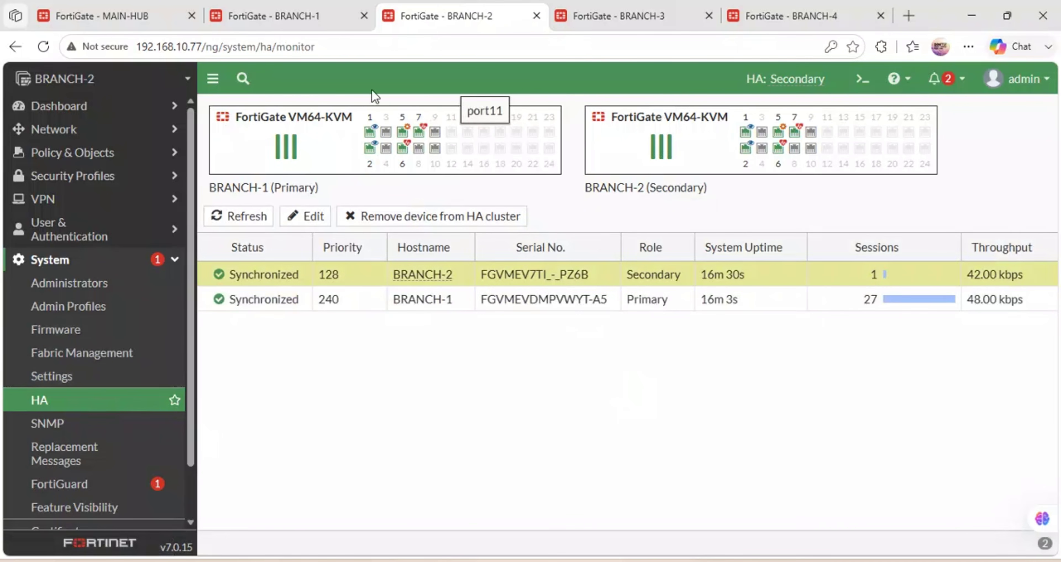
left_click(303, 22)
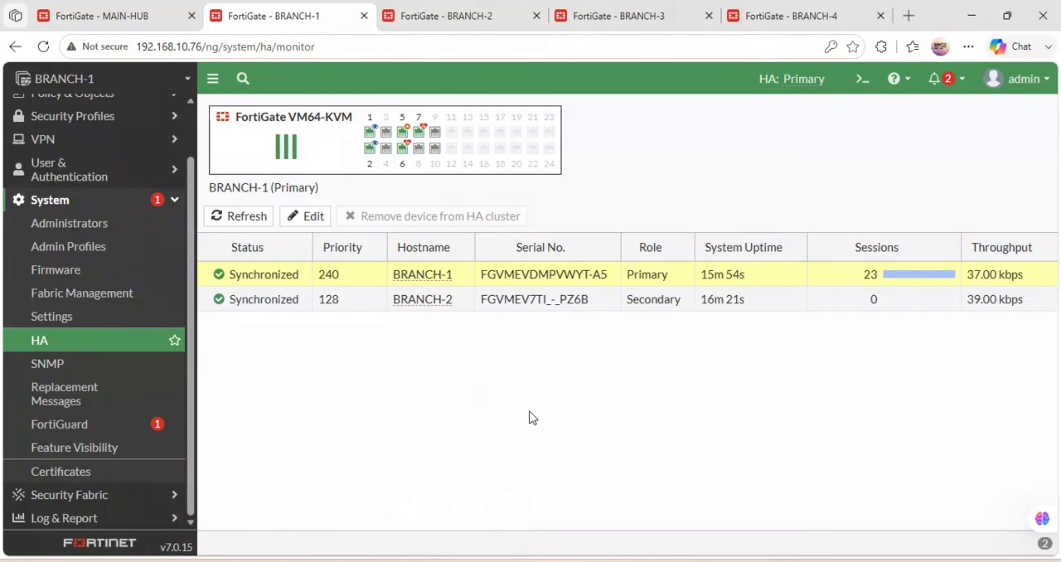
key("alt+Tab")
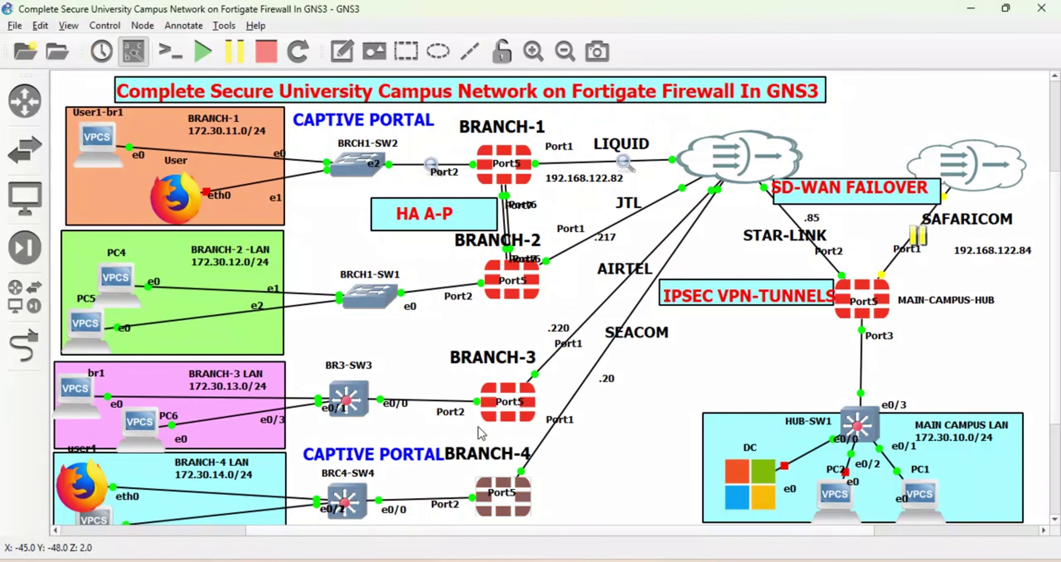